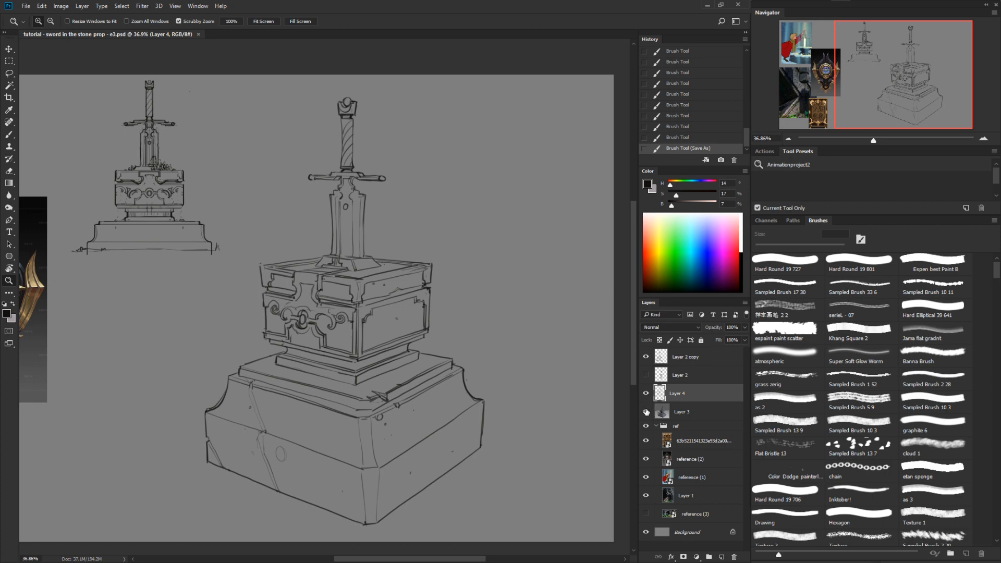
Step: Show Layer 3, then brush a square outline on a new layer in the empty area beside the large sword
left_click(647, 411)
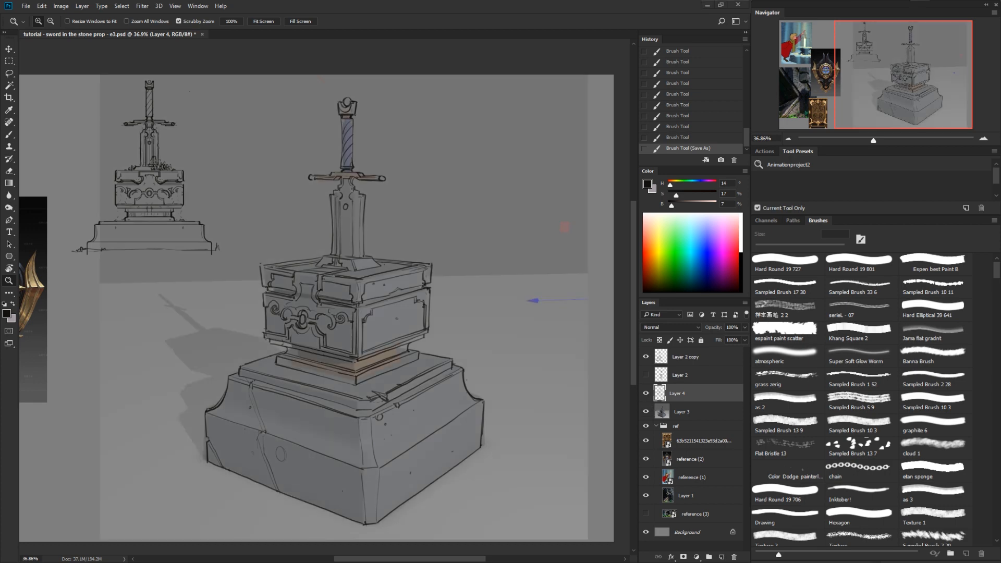
left_click_drag(513, 442, 542, 407)
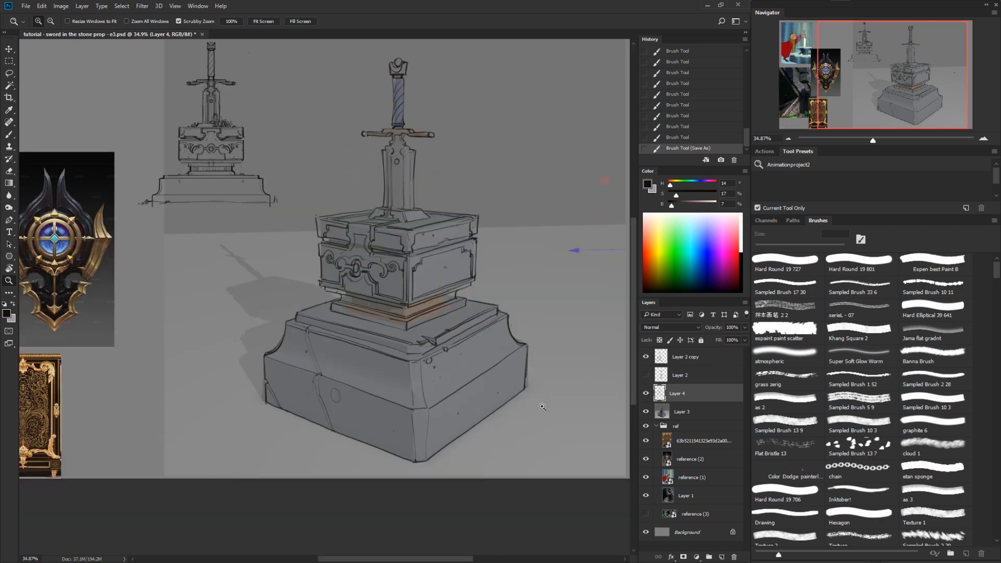
left_click(722, 557)
left_click_drag(509, 318, 537, 306)
mouse_move(516, 324)
left_mouse_down()
mouse_move(475, 412)
mouse_move(416, 498)
left_mouse_up()
key("b")
mouse_move(385, 224)
left_mouse_down()
mouse_move(386, 348)
mouse_move(527, 346)
left_mouse_up()
left_click_drag(528, 346, 528, 214)
left_click(384, 215, "shift")
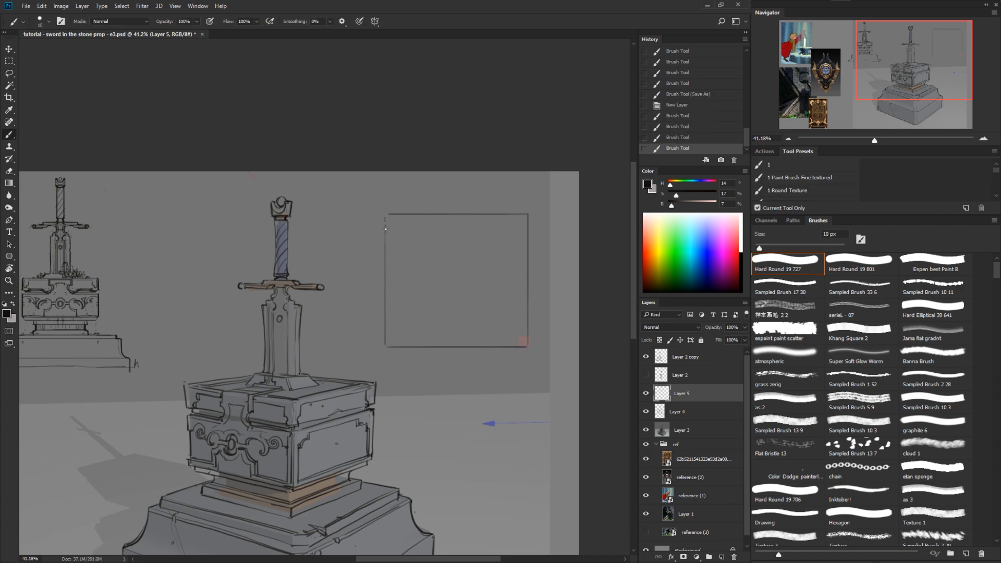
Step: Sketch a cluster of irregular, interlocking rectangular stones in the middle of the square outline
left_click_drag(481, 286, 507, 364)
left_click(548, 333)
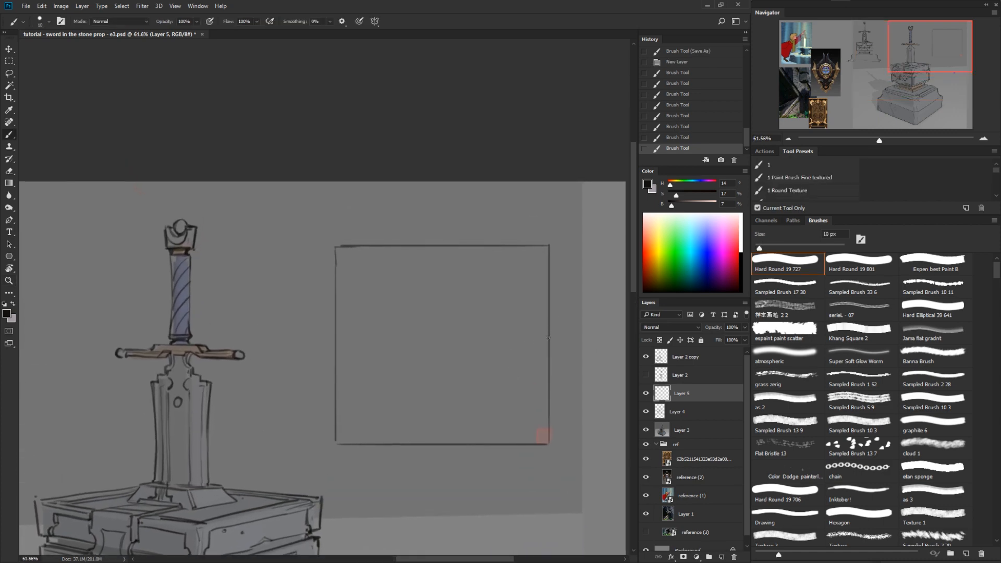
left_click(548, 336)
left_click(488, 343)
left_click_drag(540, 368, 483, 368)
mouse_move(455, 380)
left_mouse_down()
mouse_move(445, 404)
mouse_move(486, 408)
left_mouse_up()
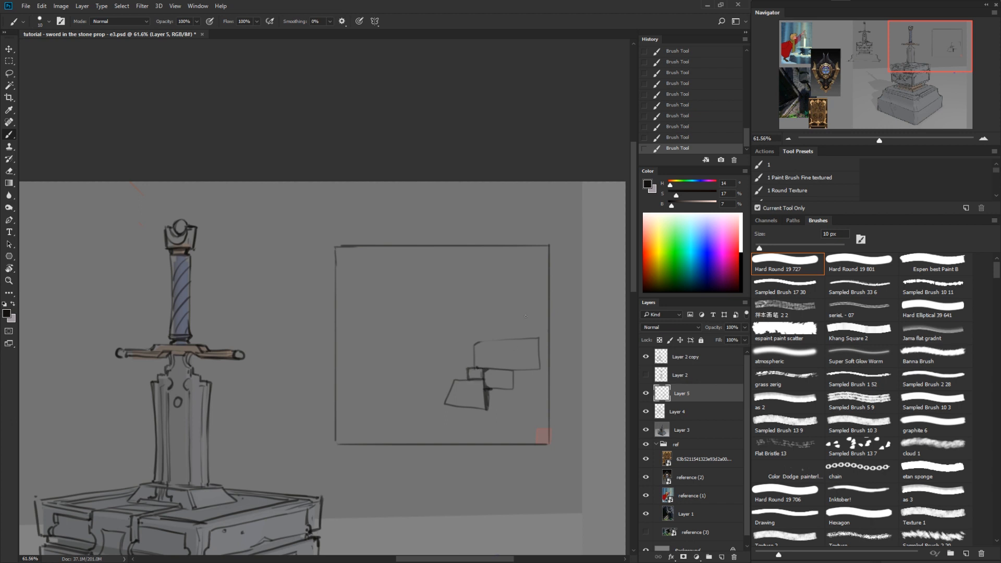
mouse_move(476, 322)
left_mouse_down()
mouse_move(431, 321)
mouse_move(431, 372)
mouse_move(469, 369)
left_mouse_up()
mouse_move(478, 326)
left_mouse_down()
mouse_move(511, 305)
mouse_move(510, 337)
mouse_move(477, 322)
mouse_move(475, 289)
mouse_move(441, 291)
mouse_move(442, 319)
mouse_move(441, 289)
mouse_move(375, 288)
mouse_move(375, 330)
mouse_move(441, 323)
mouse_move(409, 353)
left_mouse_up()
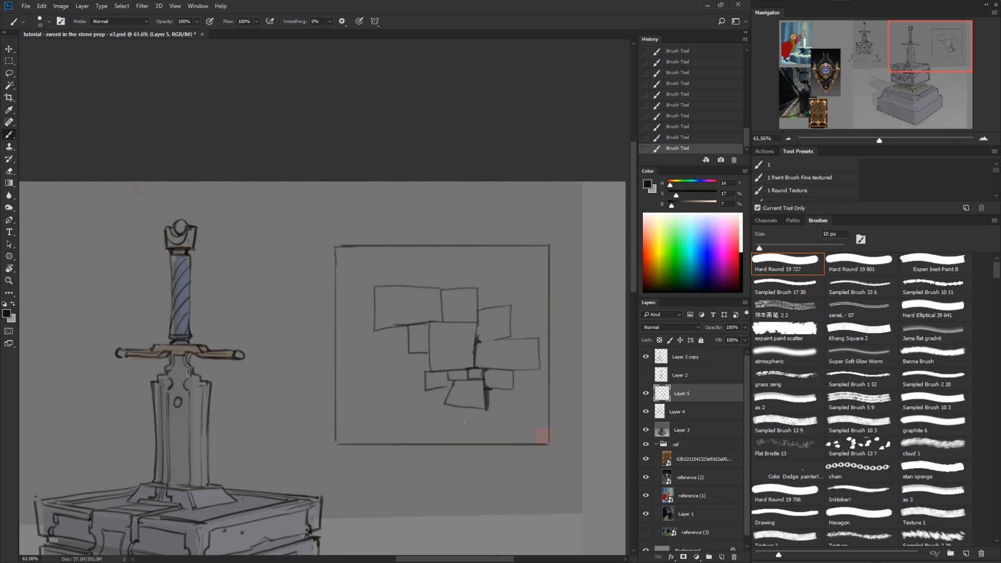
Step: Erase part of the stone linework and sketch more stones reaching down to the square's lower edge
key("r")
mouse_move(485, 431)
left_mouse_down()
mouse_move(593, 392)
mouse_move(553, 221)
left_mouse_up()
key("e")
mouse_move(452, 257)
left_mouse_down()
mouse_move(475, 245)
mouse_move(489, 257)
mouse_move(468, 292)
mouse_move(435, 276)
mouse_move(429, 245)
left_mouse_up()
key("b")
key("r")
mouse_move(519, 224)
left_mouse_down()
mouse_move(544, 334)
mouse_move(507, 374)
mouse_move(504, 422)
left_mouse_up()
key("b")
left_click_drag(460, 398, 464, 424)
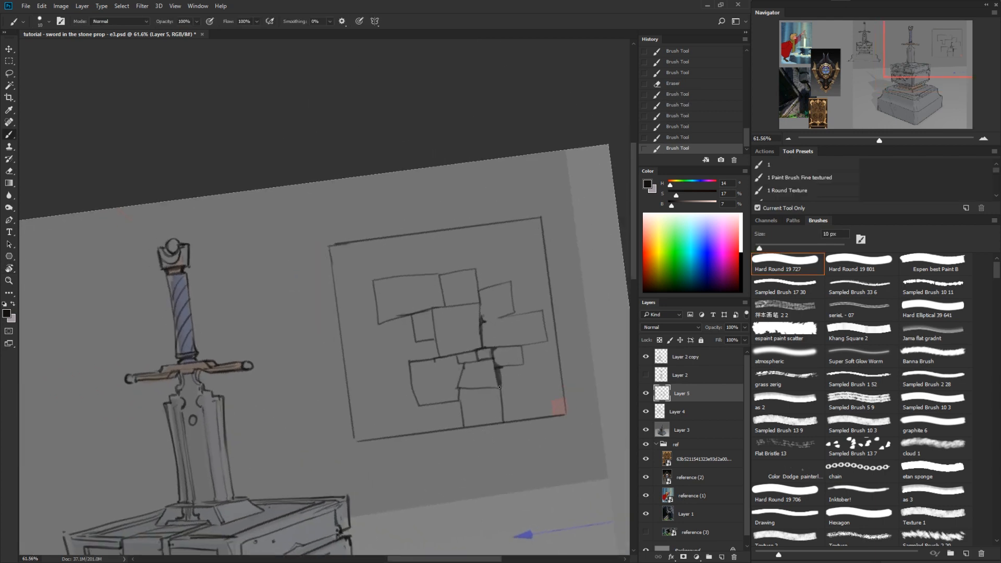
Step: Draw stones filling the square's lower-right area and along its right edge, with thickened joints
left_click_drag(500, 387, 507, 422)
mouse_move(524, 365)
left_mouse_down()
mouse_move(530, 392)
mouse_move(506, 399)
mouse_move(530, 395)
mouse_move(544, 342)
mouse_move(557, 338)
mouse_move(553, 370)
mouse_move(533, 389)
mouse_move(562, 380)
mouse_move(531, 387)
mouse_move(525, 350)
left_mouse_up()
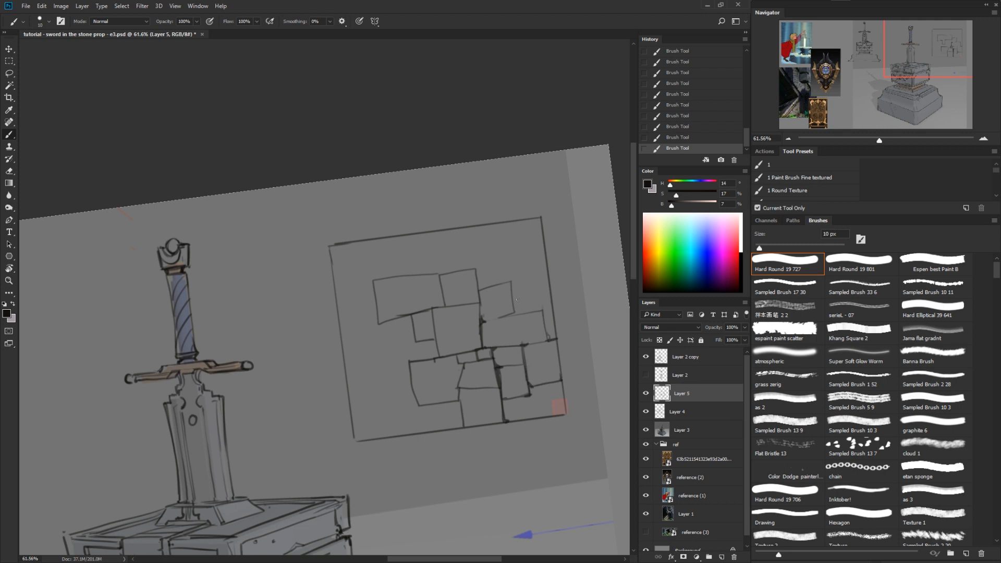
mouse_move(510, 271)
left_mouse_down()
mouse_move(548, 263)
mouse_move(553, 299)
mouse_move(549, 311)
mouse_move(510, 275)
mouse_move(532, 315)
left_mouse_up()
key("r")
mouse_move(565, 453)
left_mouse_down()
mouse_move(471, 311)
mouse_move(436, 399)
left_mouse_up()
key("b")
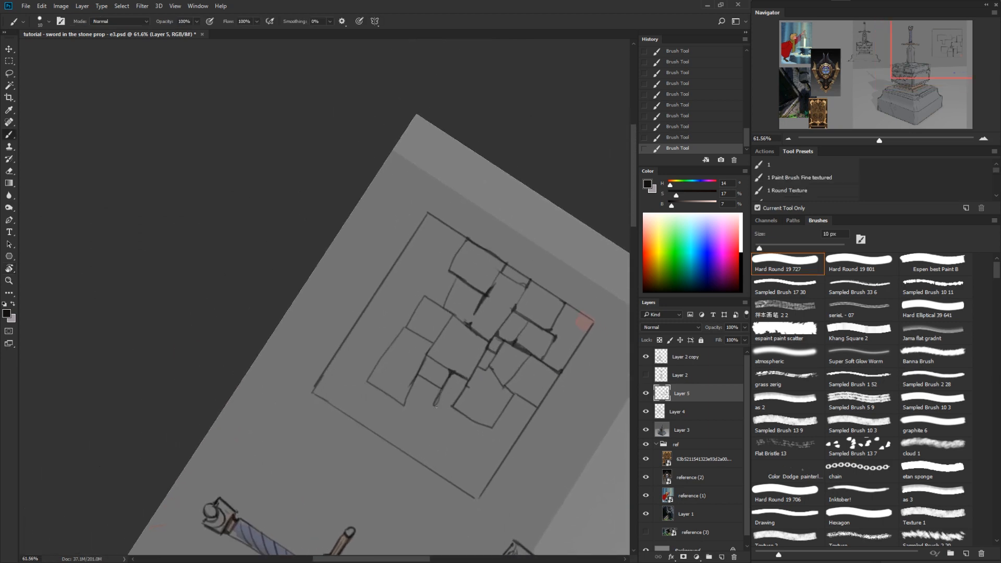
Step: Darken the joints of the upper-left stone and fill the square's upper-right area with stones reaching its edges
left_click_drag(464, 435, 526, 487)
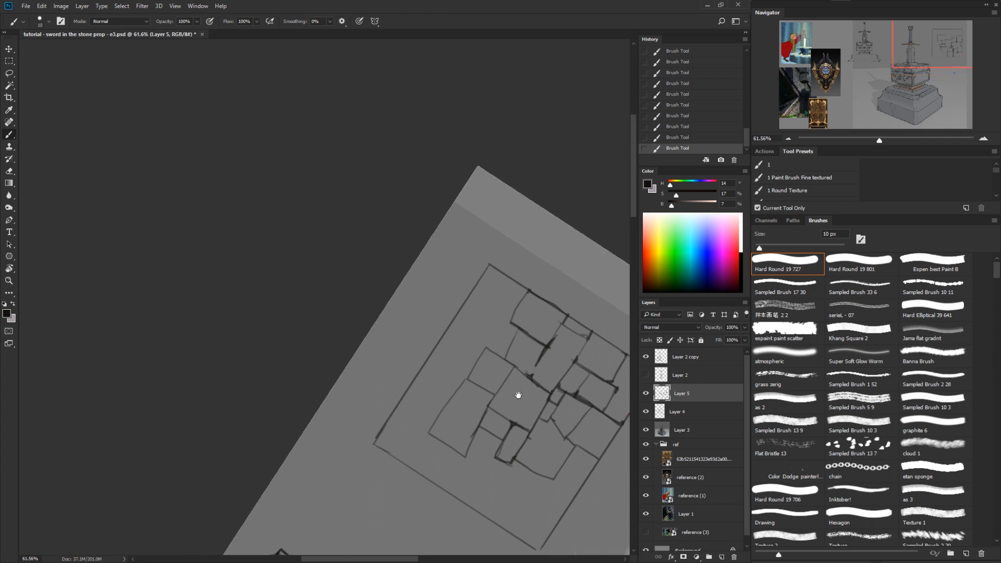
mouse_move(479, 386)
left_mouse_down()
mouse_move(453, 393)
mouse_move(467, 380)
mouse_move(483, 387)
mouse_move(460, 385)
mouse_move(430, 428)
left_mouse_up()
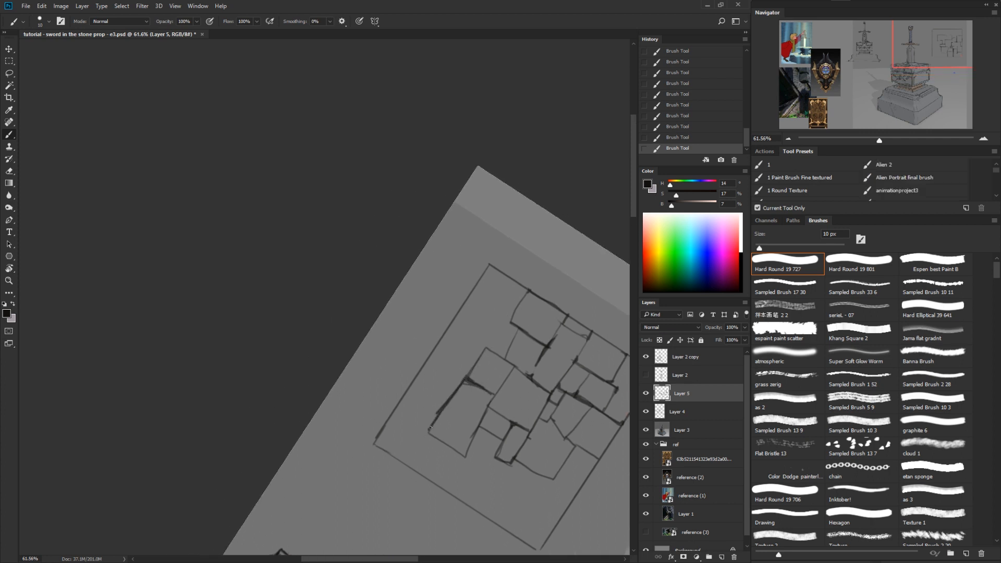
left_click_drag(464, 358, 443, 346)
left_click_drag(473, 301, 501, 320)
mouse_move(501, 322)
left_mouse_down()
mouse_move(486, 348)
mouse_move(502, 324)
mouse_move(470, 301)
left_mouse_up()
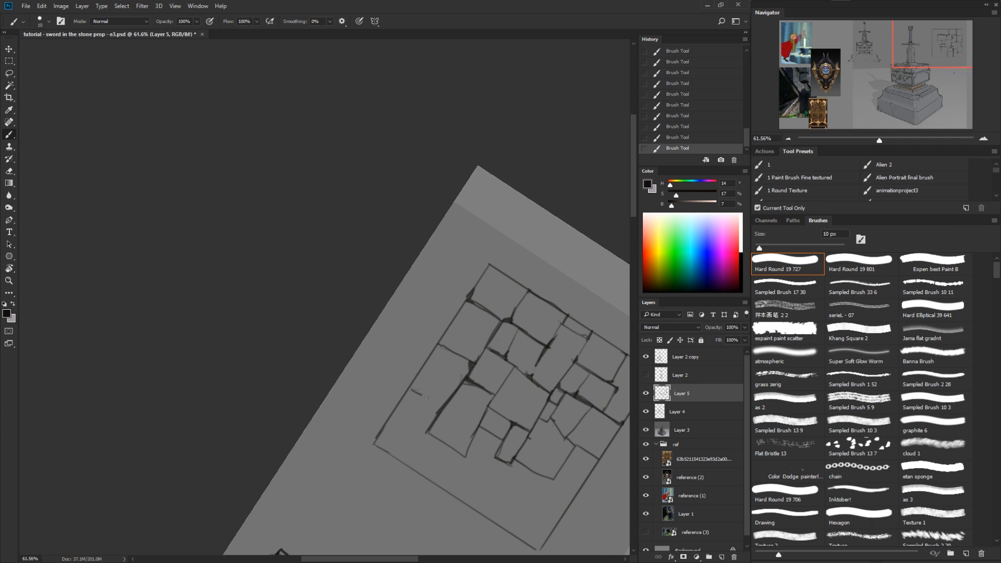
Step: Draw the stones in the square's upper-left corner and along its left edge, adding crack lines to the corner stone
left_click_drag(440, 407, 407, 389)
mouse_move(418, 446)
left_mouse_down()
mouse_move(380, 428)
mouse_move(421, 433)
mouse_move(415, 449)
mouse_move(442, 412)
mouse_move(418, 444)
mouse_move(564, 323)
mouse_move(526, 426)
mouse_move(506, 414)
mouse_move(493, 446)
left_mouse_up()
mouse_move(456, 417)
left_mouse_down()
mouse_move(447, 436)
mouse_move(483, 448)
left_mouse_up()
left_click_drag(547, 449, 409, 448)
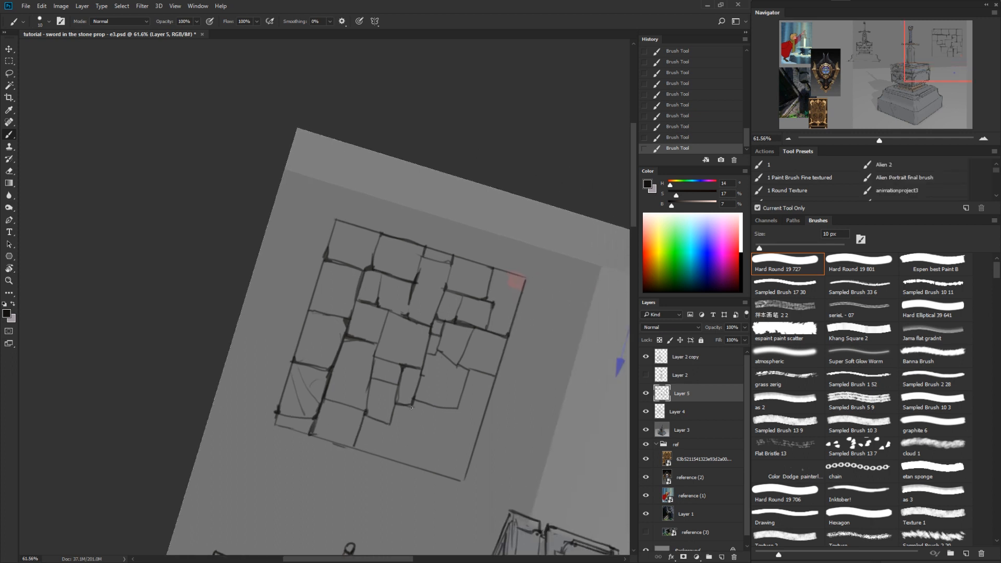
Step: Fill the remaining lower-left part of the square with stones and darken their joints
mouse_move(409, 406)
left_mouse_down()
mouse_move(412, 436)
mouse_move(443, 447)
mouse_move(457, 408)
mouse_move(447, 437)
left_mouse_up()
left_click_drag(405, 431, 398, 463)
mouse_move(451, 424)
left_mouse_down()
mouse_move(479, 431)
mouse_move(445, 443)
mouse_move(472, 448)
mouse_move(477, 433)
mouse_move(473, 448)
mouse_move(444, 443)
mouse_move(433, 470)
mouse_move(444, 442)
left_mouse_up()
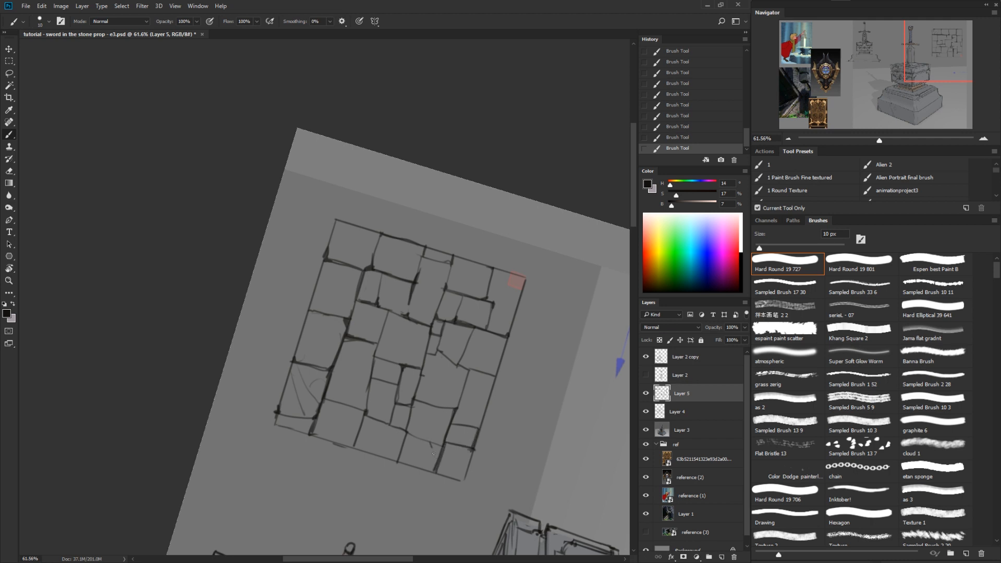
left_click_drag(436, 461, 440, 449)
mouse_move(468, 390)
left_mouse_down()
mouse_move(492, 391)
mouse_move(468, 383)
mouse_move(469, 372)
mouse_move(461, 401)
left_mouse_up()
Step: Move the finished square stone pattern from beside the sword down over the pedestal
key("z")
left_click_drag(537, 423, 479, 433)
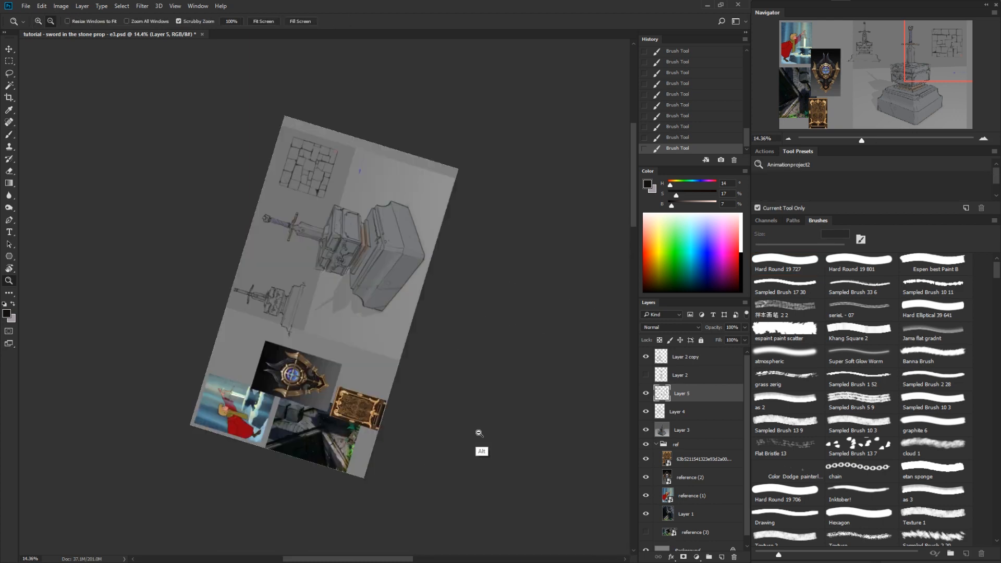
key("r")
left_click_drag(549, 387, 304, 509)
key("z")
left_click_drag(393, 394, 410, 395)
key("r")
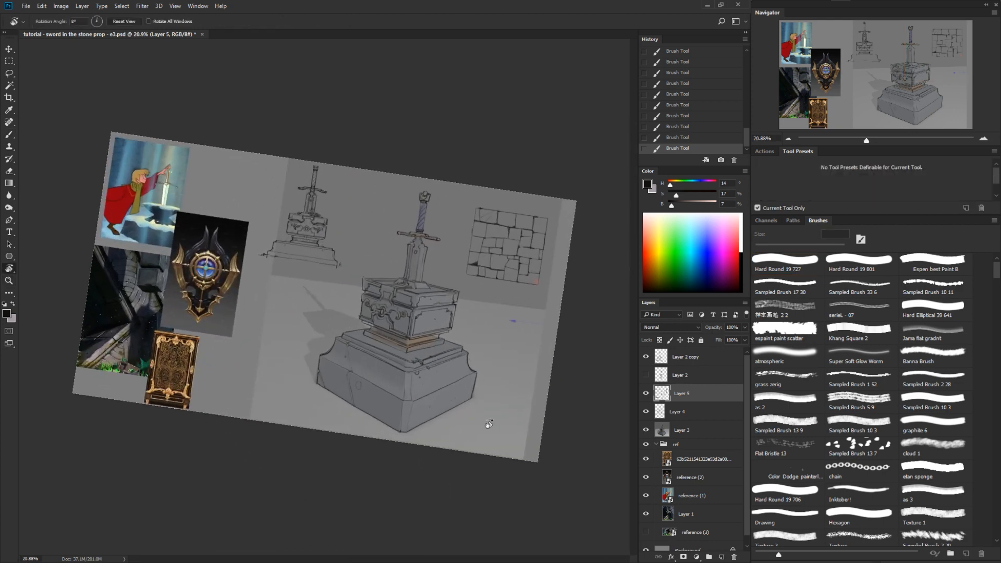
left_click_drag(490, 424, 499, 408)
key("v")
left_click_drag(520, 225, 486, 305)
Step: Free-transform the stone pattern, enlarging, rotating and distorting its corners into a ground plane in perspective around the pedestal
key("ctrl+t")
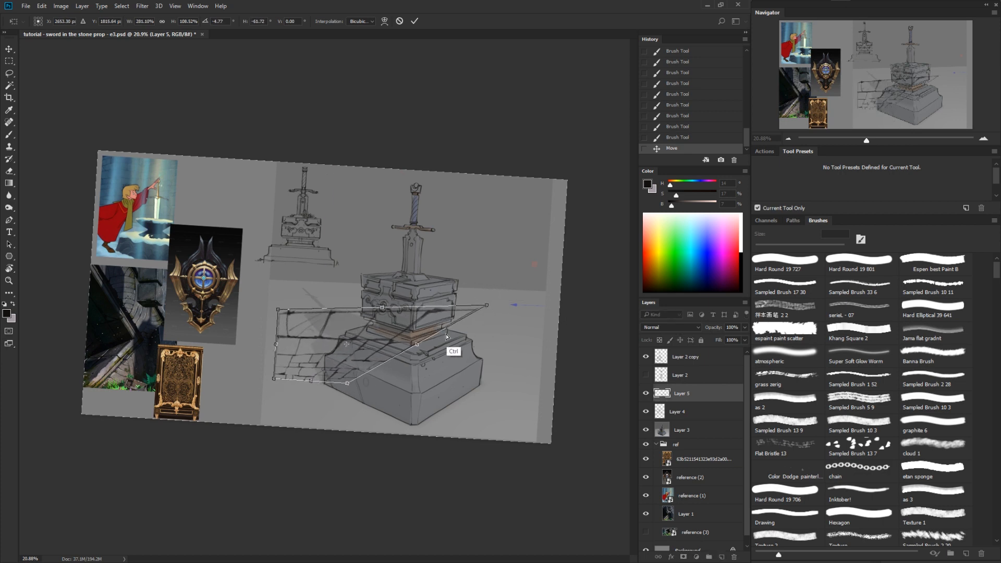
left_click_drag(347, 383, 522, 440)
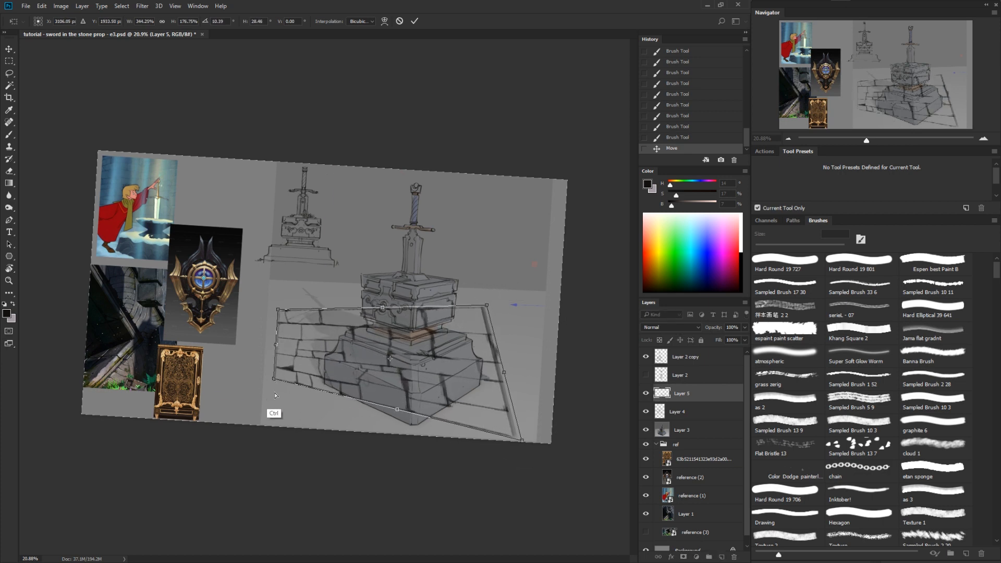
left_click_drag(274, 379, 305, 488)
left_click_drag(448, 344, 415, 349)
left_click_drag(531, 371, 506, 280)
left_click_drag(500, 372, 580, 372)
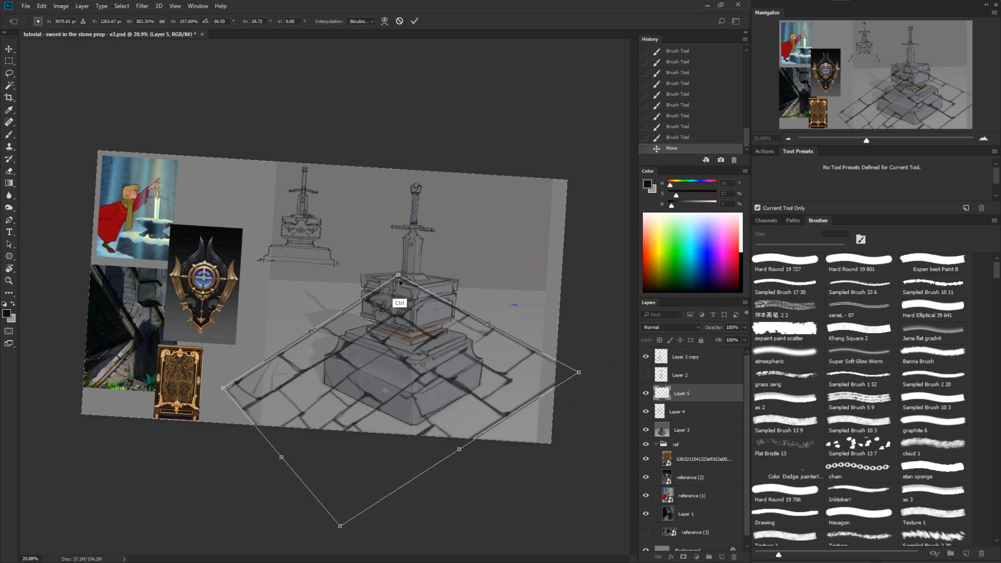
left_click_drag(399, 276, 396, 304)
left_click_drag(223, 388, 219, 349)
left_click_drag(340, 523, 358, 511)
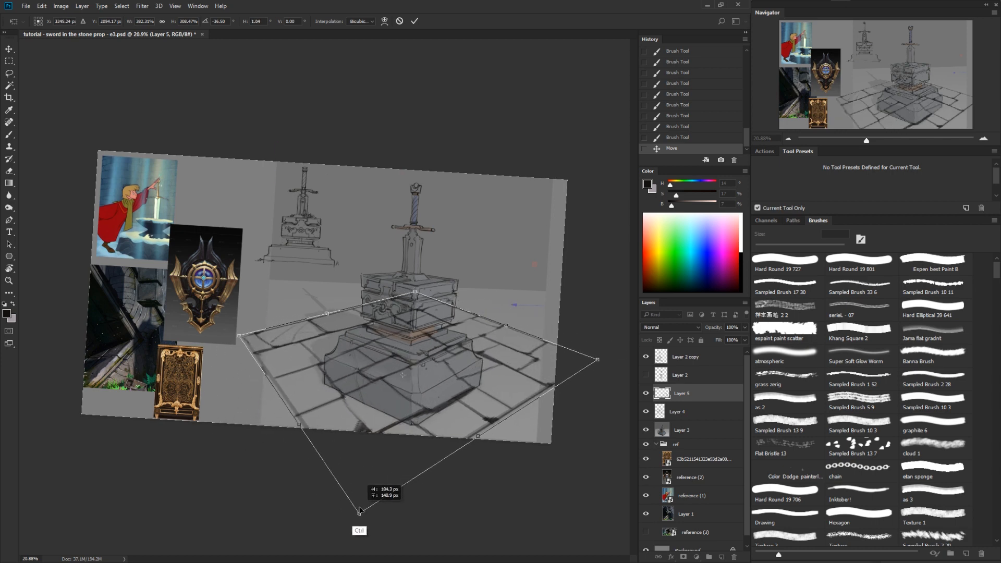
Step: Refine the ground pattern's rotation and corner positions to match the perspective of the pedestal base
left_click_drag(504, 324, 502, 320)
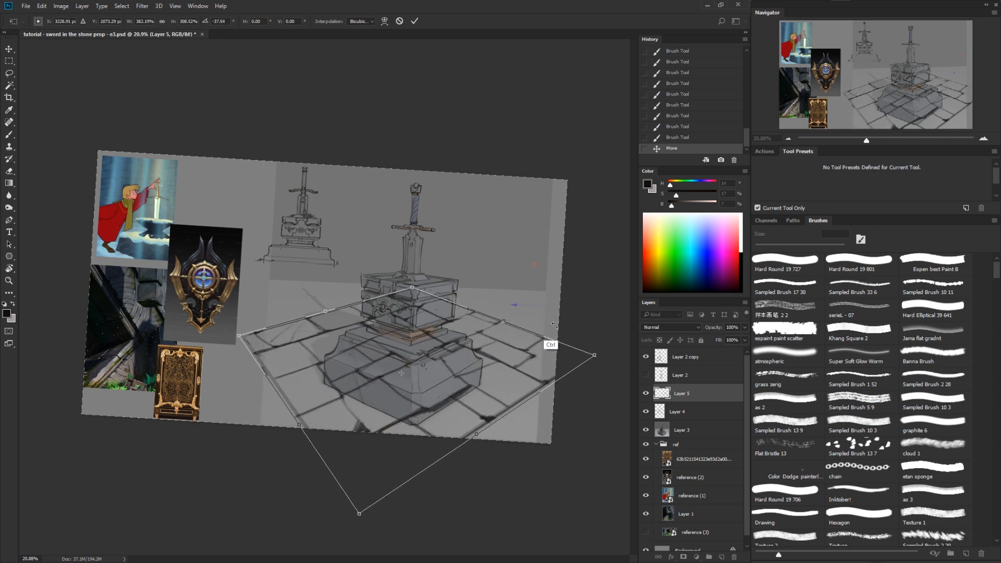
left_click_drag(595, 354, 602, 352)
left_click_drag(415, 288, 407, 297)
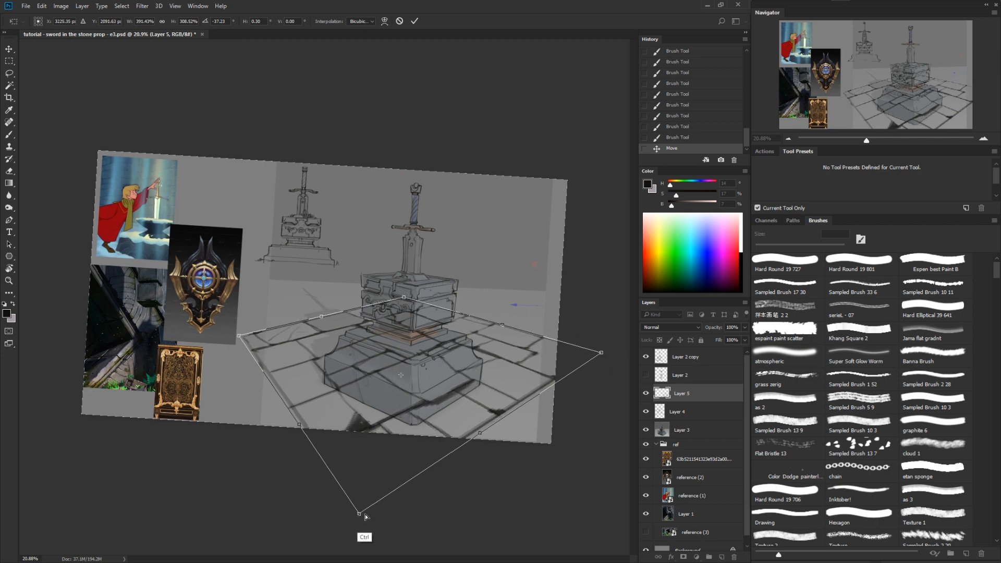
left_click_drag(360, 514, 373, 513)
left_click_drag(426, 425, 422, 440)
left_click_drag(597, 364, 606, 354)
Step: Shift the pattern up and distort its corners so its front edges align with the pedestal's bottom edges
left_click_drag(510, 383, 559, 278)
left_click_drag(284, 252, 248, 301)
left_click_drag(380, 473, 414, 428)
left_click_drag(246, 299, 232, 319)
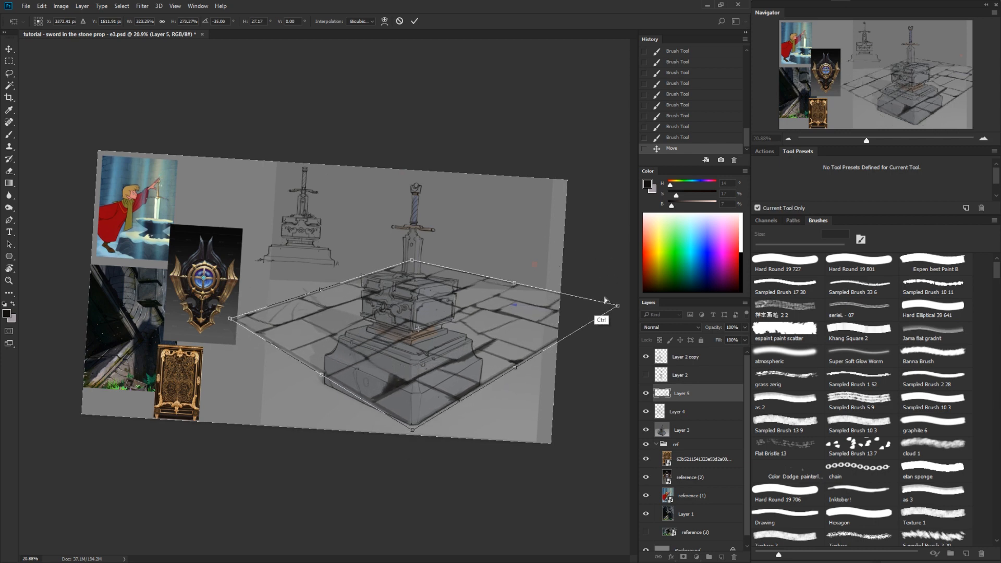
left_click_drag(618, 305, 621, 301)
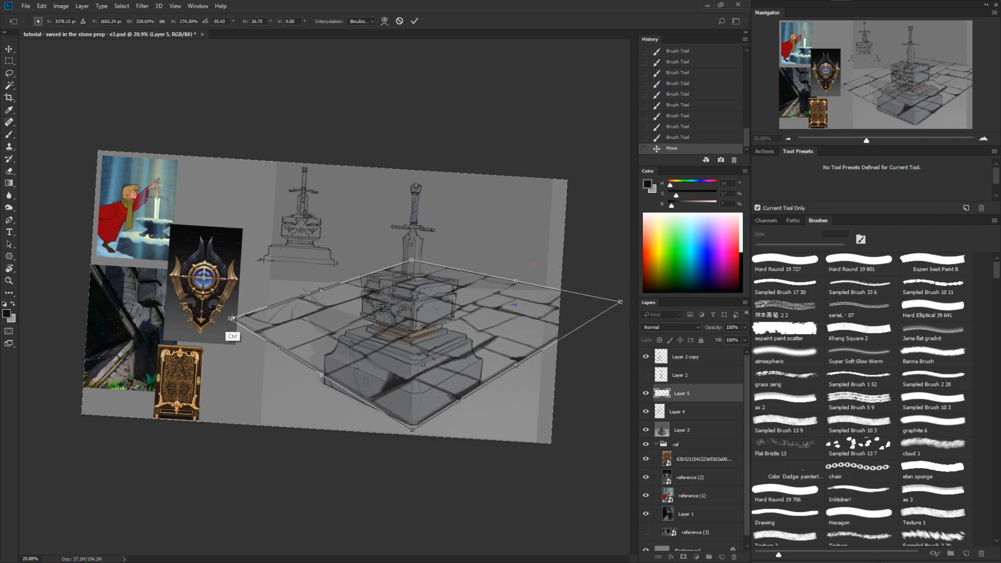
left_click_drag(231, 318, 218, 331)
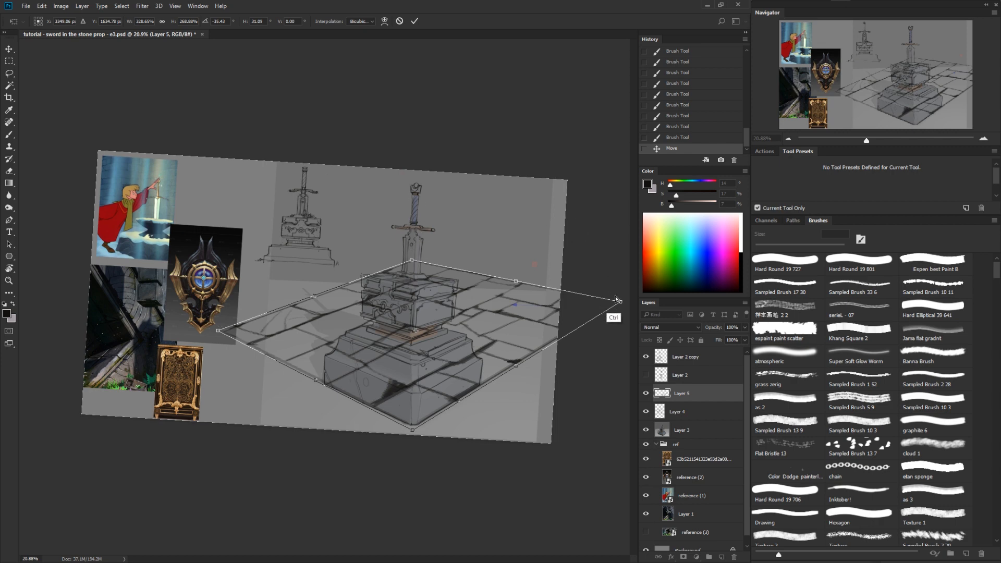
left_click_drag(621, 302, 620, 314)
Step: Shift the distorted pattern back down beneath the pedestal, fine-tune its rotation and apply the transform
left_click_drag(552, 320, 519, 384)
left_click_drag(597, 319, 599, 324)
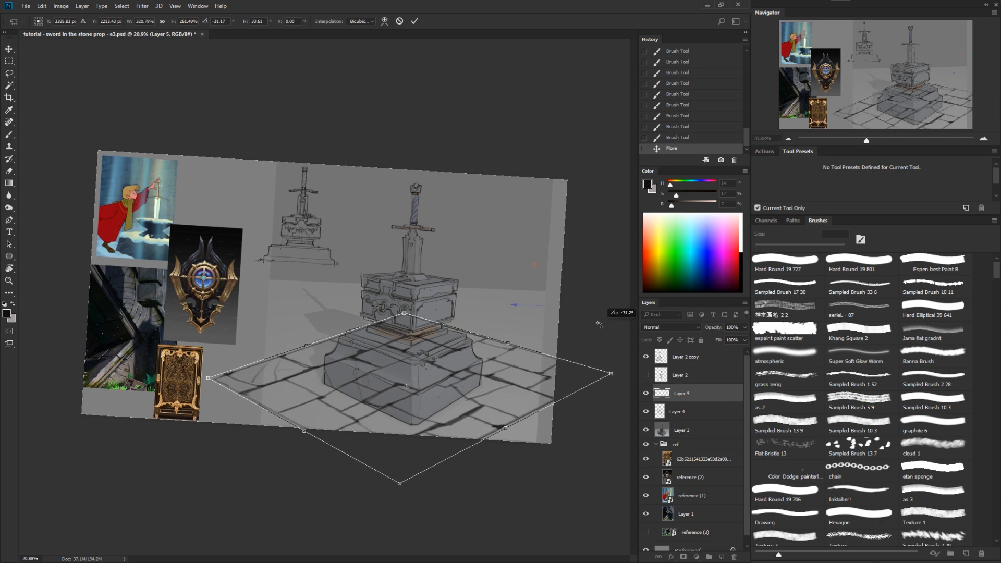
left_click_drag(520, 381, 522, 386)
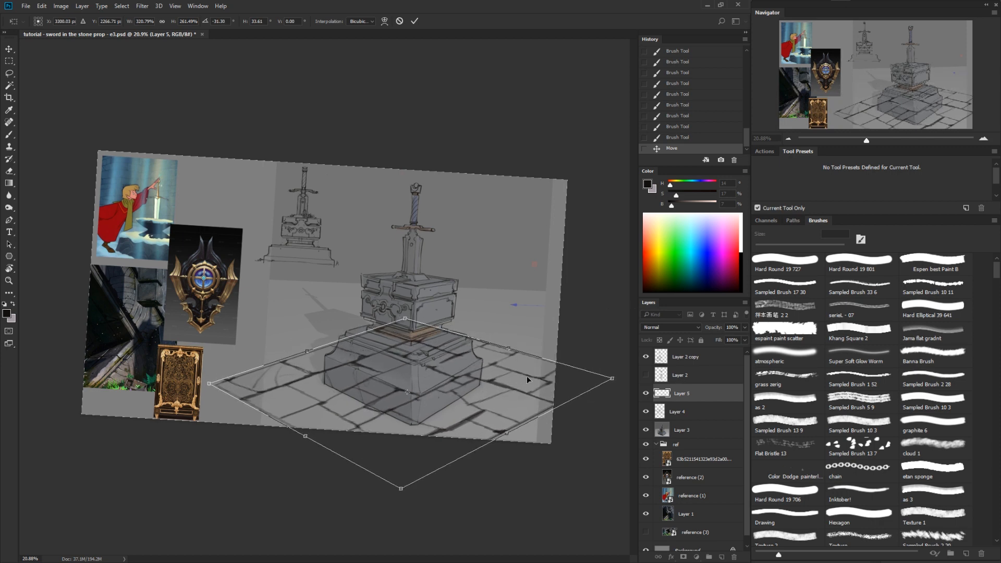
key("Return")
Step: Lasso the outline of the pedestal where the ground pattern overlaps it
key("l")
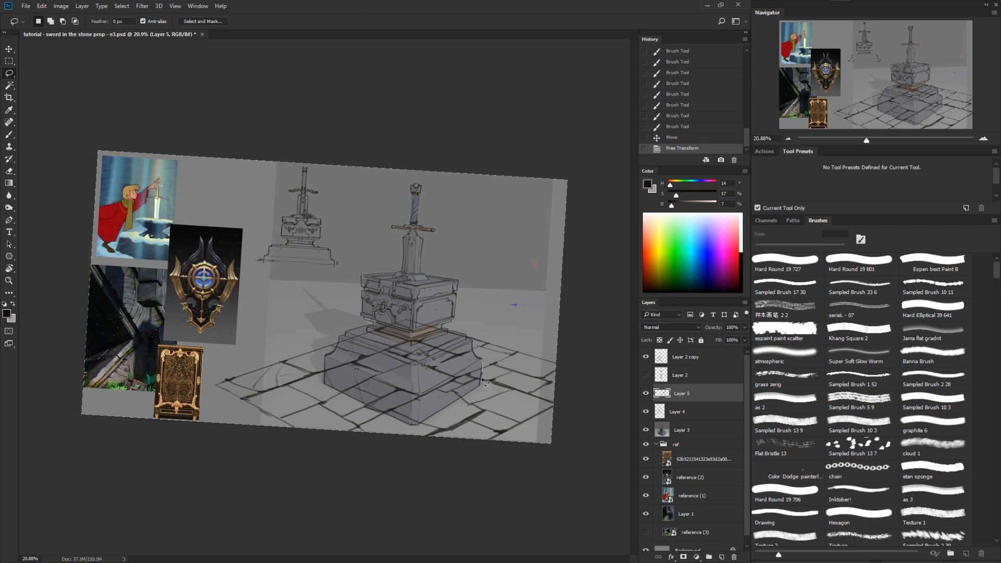
mouse_move(482, 360)
left_mouse_down()
mouse_move(466, 392)
mouse_move(420, 425)
mouse_move(325, 384)
mouse_move(327, 359)
mouse_move(344, 339)
mouse_move(425, 315)
mouse_move(475, 338)
left_mouse_up()
key("ctrl+x")
key("z")
left_click_drag(535, 444, 525, 451)
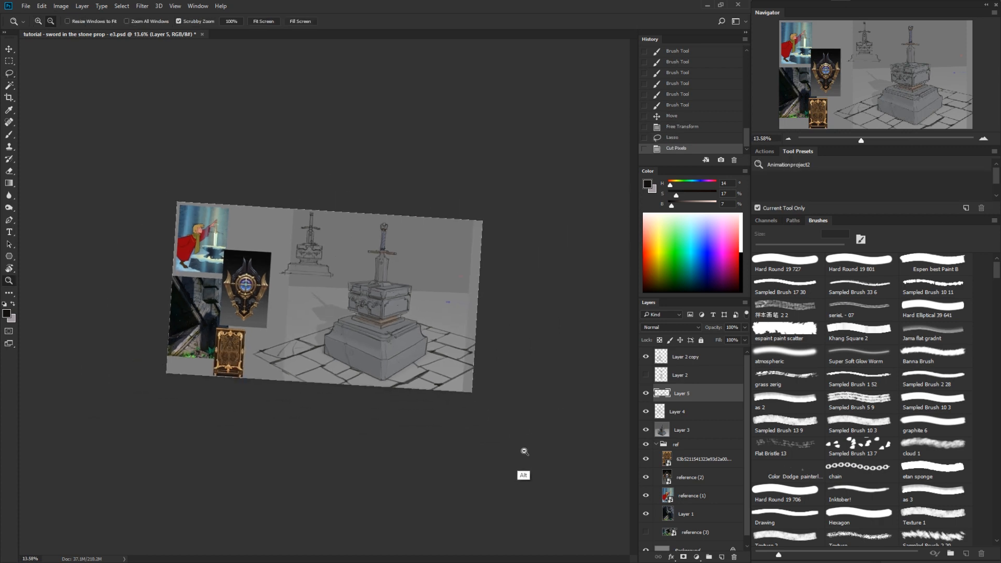
key("ctrl+z")
Step: Add a layer mask from the selection, invert it to hide the stone lines over the pedestal, and target the layer's pixels
left_click(684, 557)
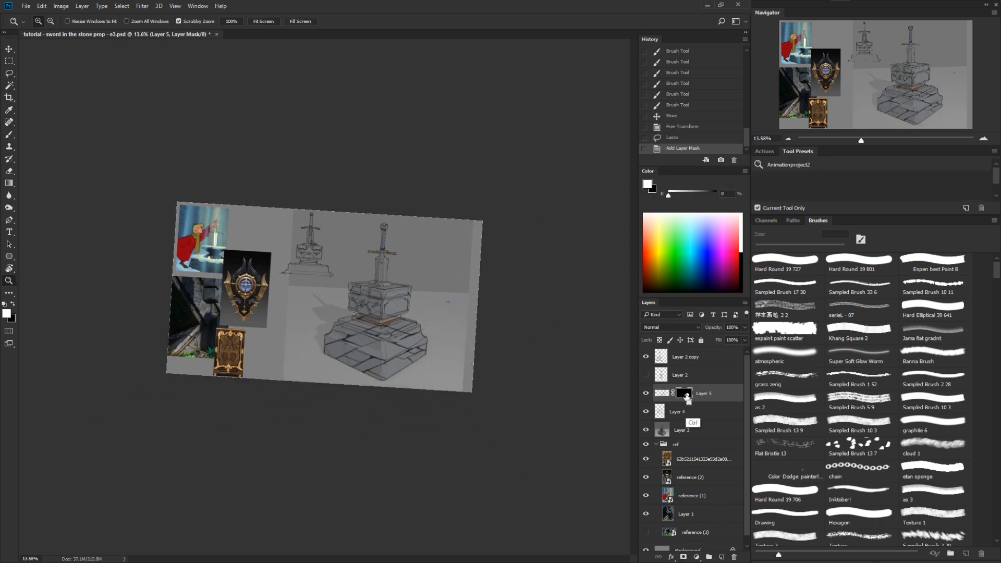
key("ctrl+i")
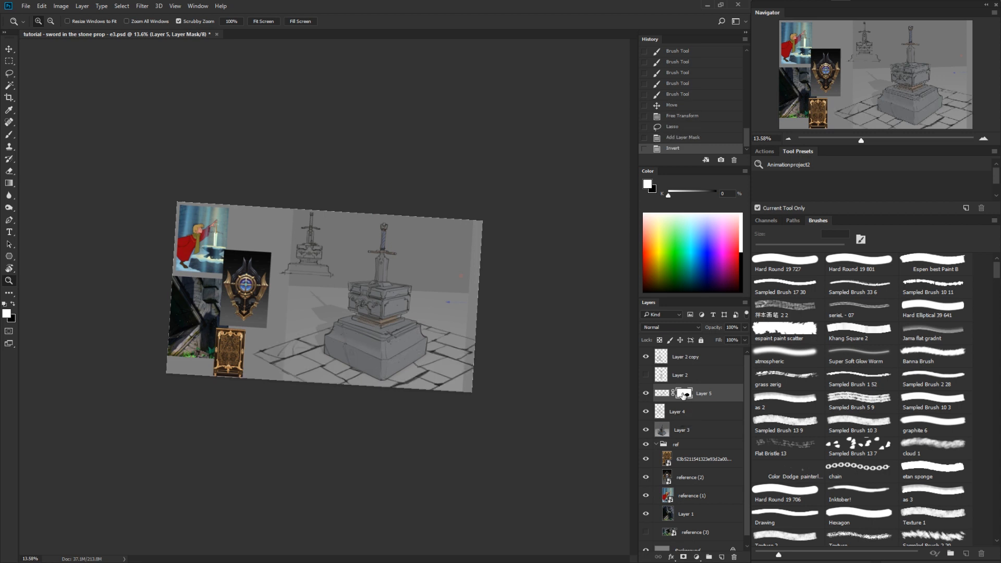
left_click(661, 393)
left_click(416, 340)
left_click_drag(416, 340, 428, 338)
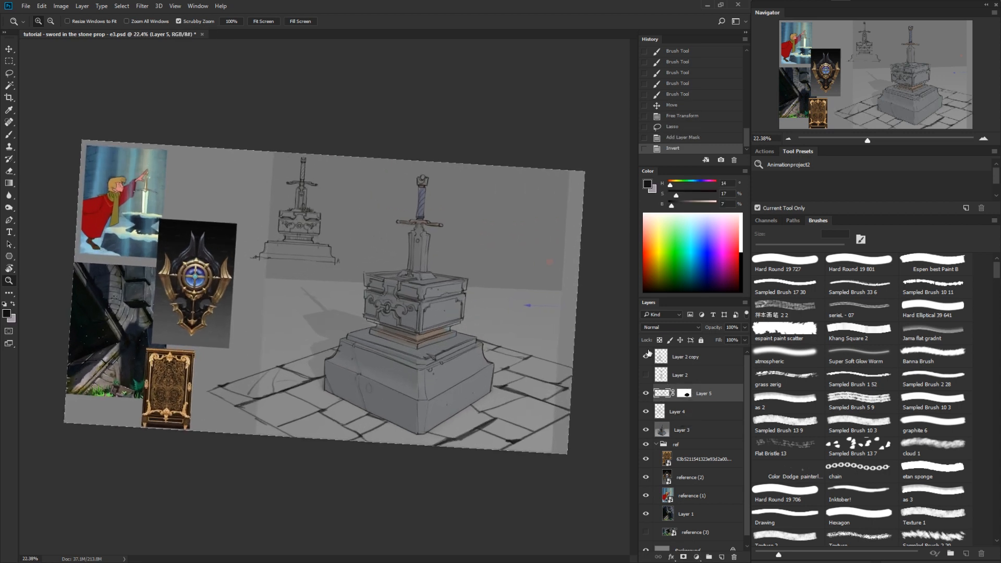
Step: Unlink Layer 5's mask from its artwork and activate the Move tool
left_click(673, 393)
left_click(687, 395)
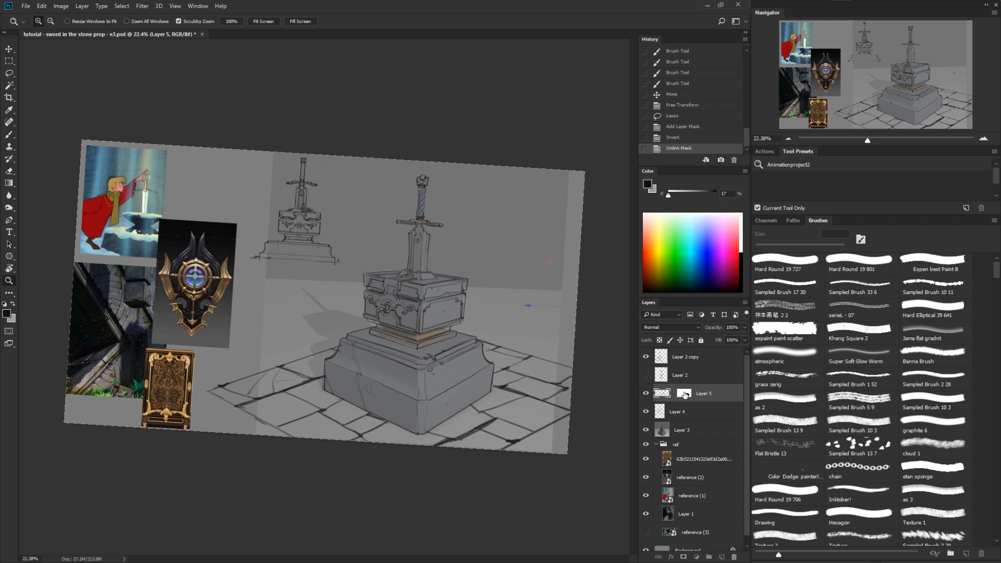
left_click(664, 395)
left_click(673, 393)
left_click(673, 393)
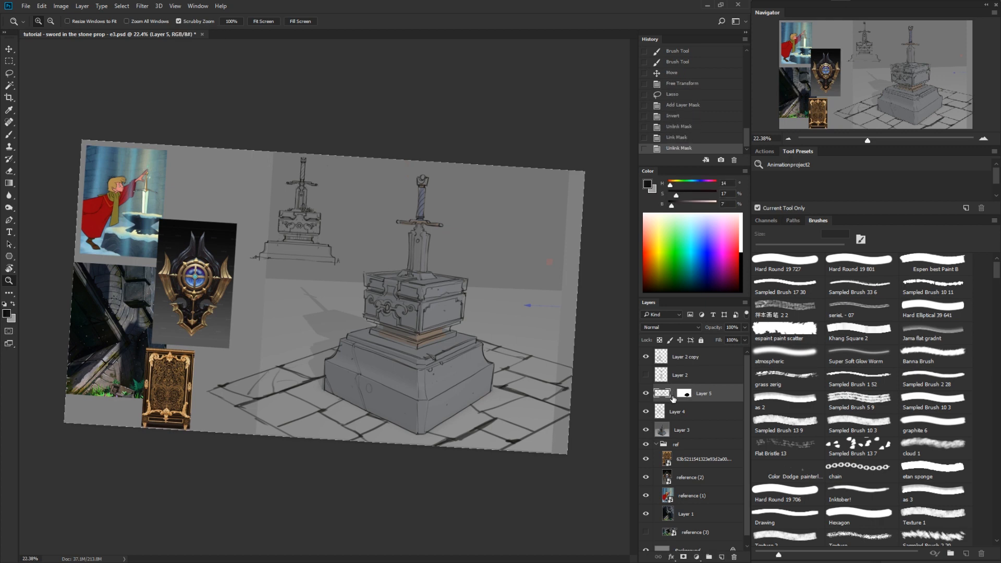
left_click(673, 393)
left_click(673, 393)
key("v")
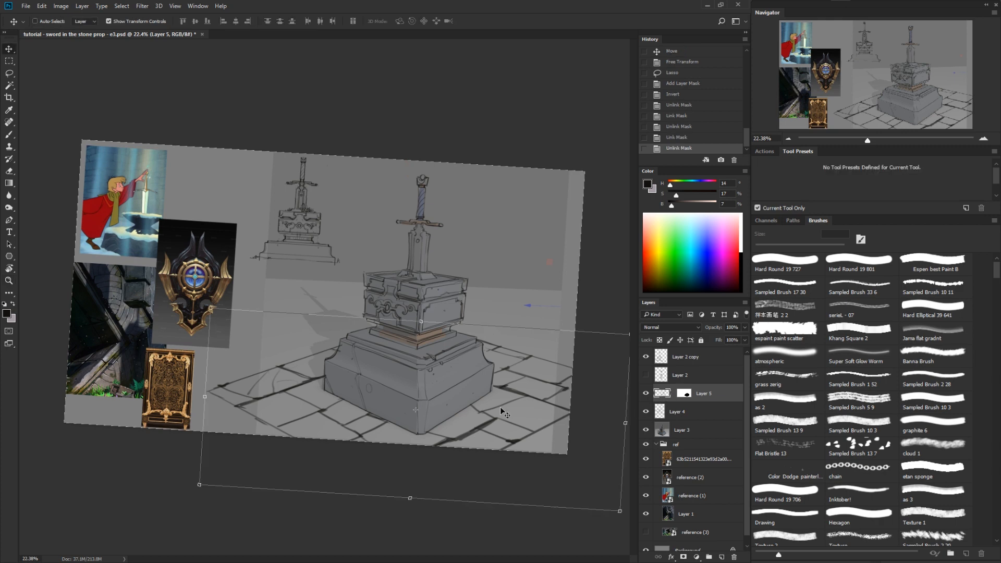
Step: Reposition Layer 5's stone pattern slightly up beneath the pedestal, rotate it by about 1.3 degrees and apply the transform
left_click_drag(502, 414, 511, 401)
left_click_drag(521, 407, 522, 410)
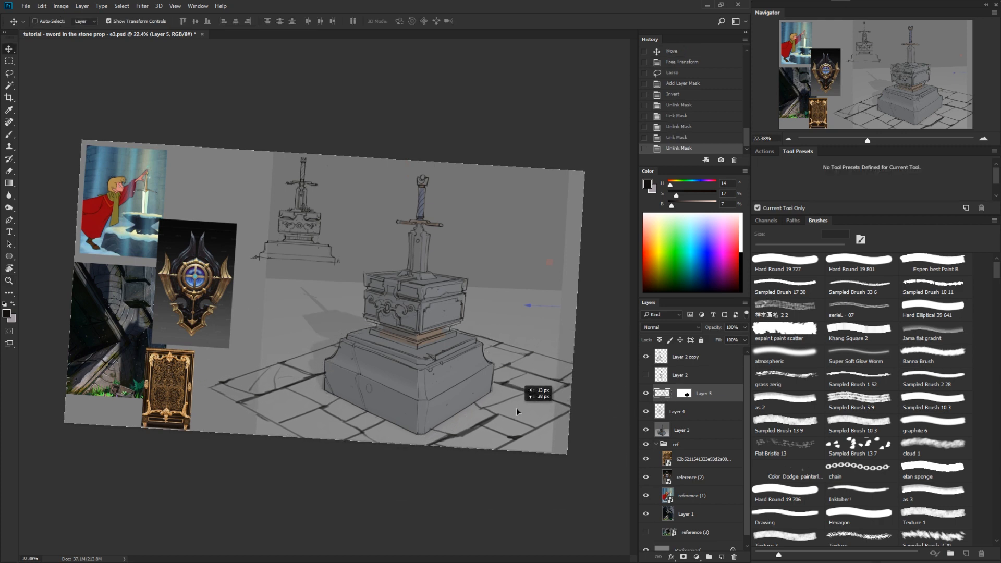
key("ctrl+t")
left_click_drag(601, 299, 626, 293)
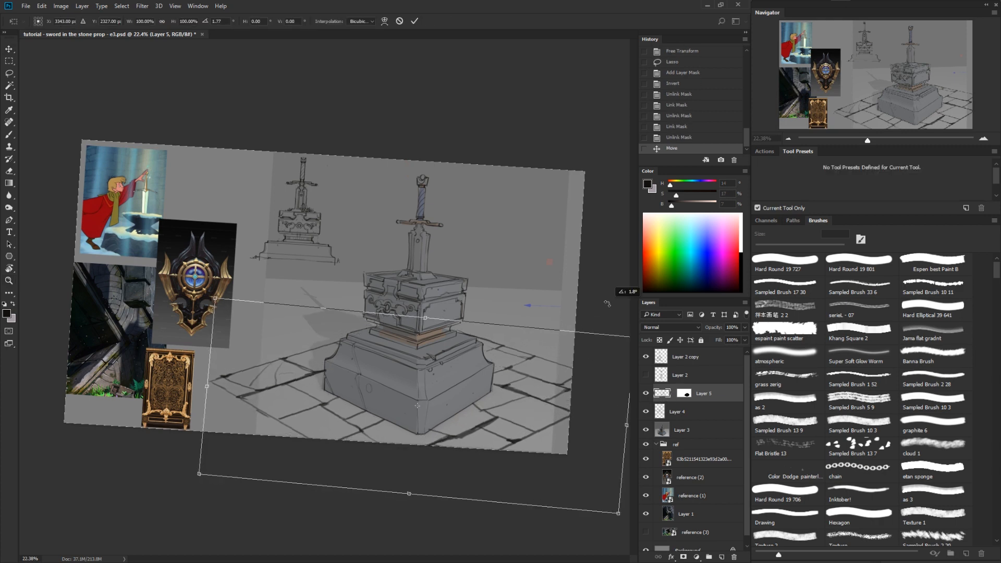
mouse_move(550, 372)
left_mouse_down()
mouse_move(542, 367)
mouse_move(550, 366)
left_mouse_up()
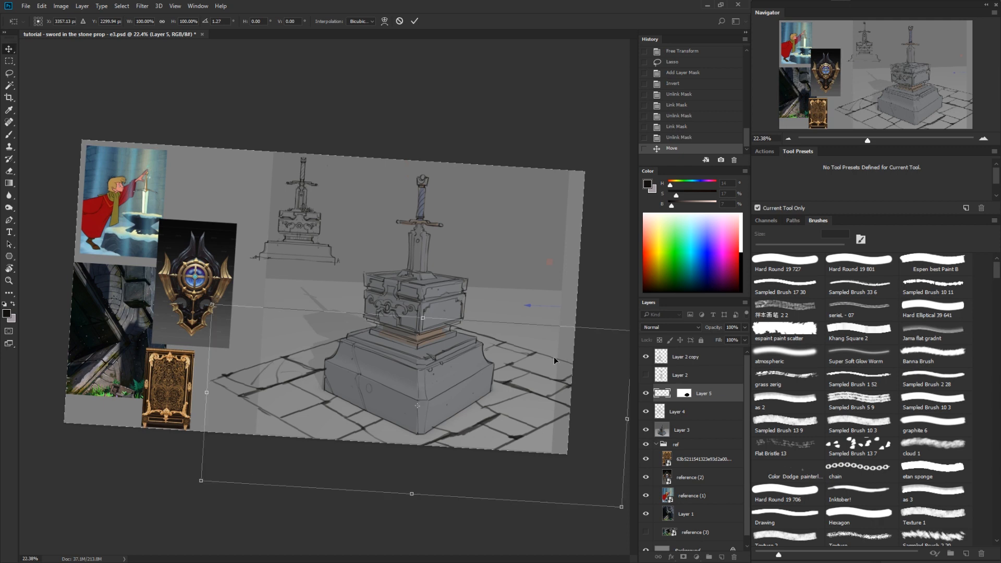
key("Return")
Step: Distort the stone pattern's corners and edges to match the pedestal's perspective and apply the transform
key("z")
left_click(515, 437, "alt")
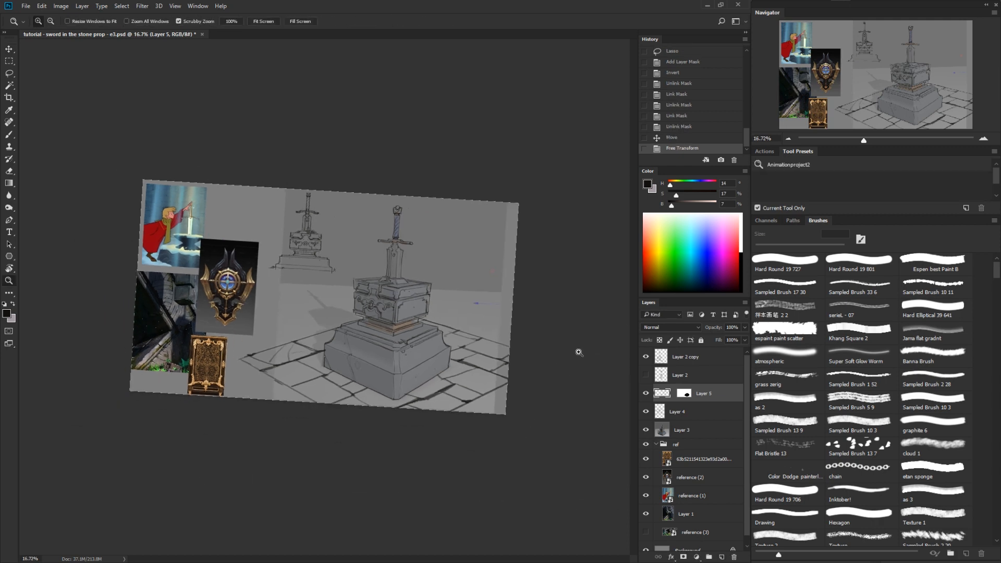
key("ctrl+t")
left_click_drag(558, 322, 559, 316)
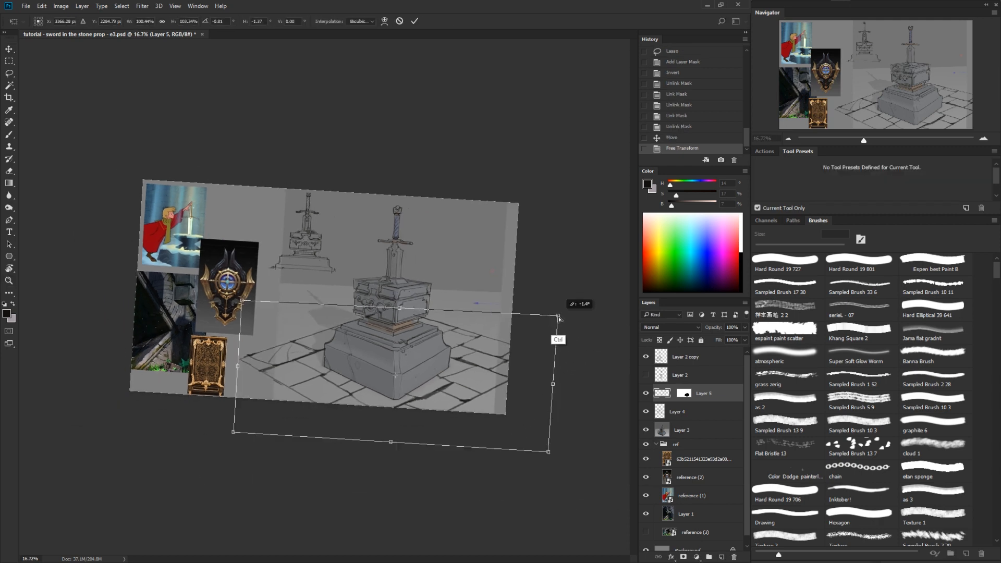
mouse_move(391, 444)
left_mouse_down()
mouse_move(392, 455)
mouse_move(399, 448)
left_mouse_up()
left_click_drag(560, 317, 551, 308)
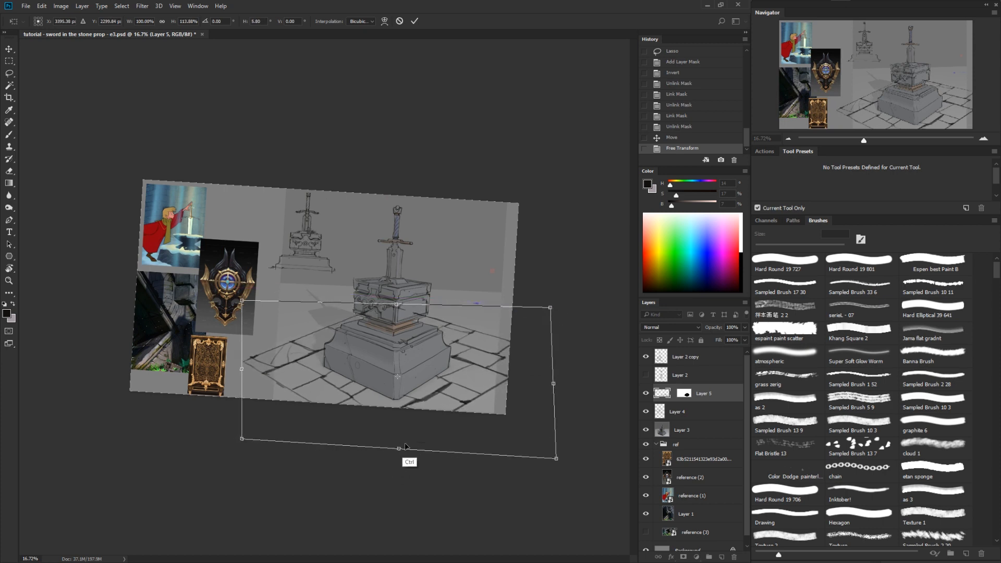
left_click_drag(399, 450, 402, 453)
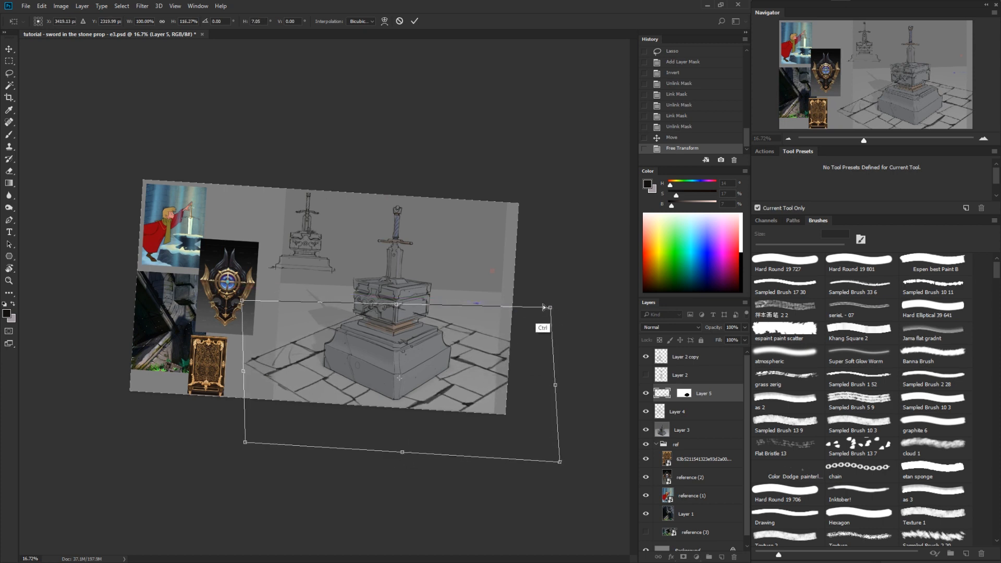
left_click_drag(550, 308, 549, 313)
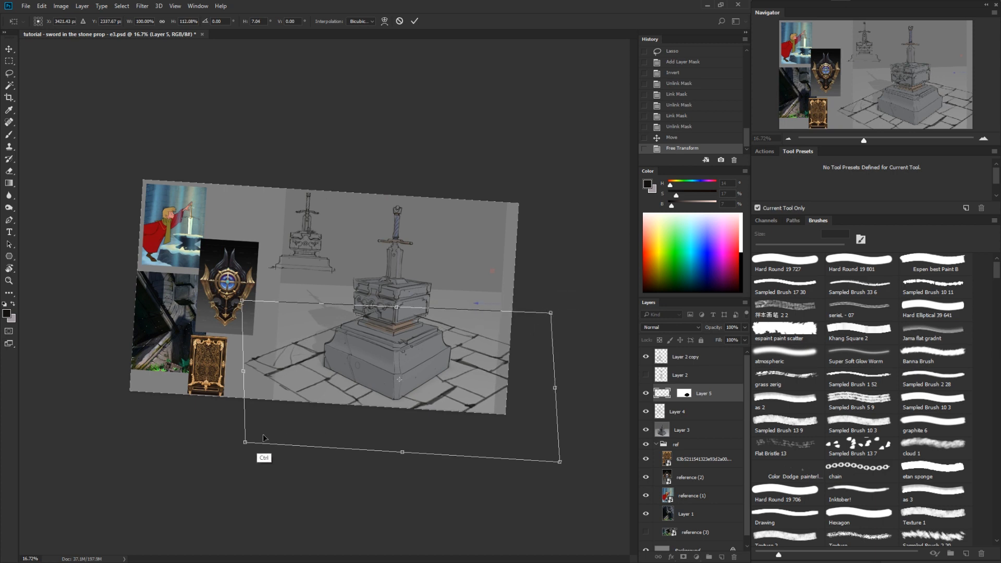
left_click_drag(245, 442, 242, 435)
left_click_drag(396, 308, 404, 310)
mouse_move(244, 435)
left_mouse_down()
mouse_move(243, 421)
mouse_move(252, 424)
left_mouse_up()
key("Return")
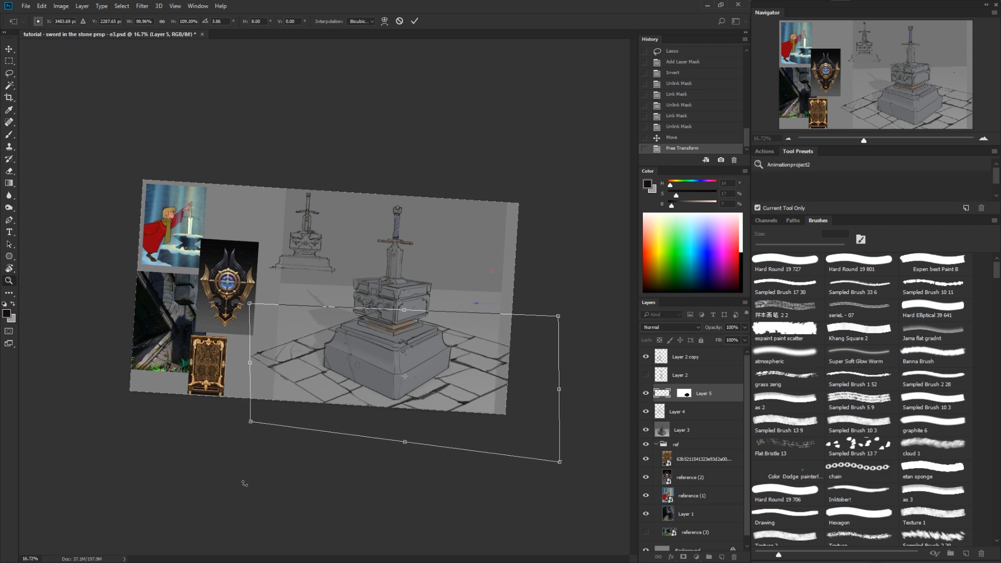
Step: Hide Layer 5, Layer 4 and Layer 2 copy, and set Layer 3's fill to 100% to isolate the 3D render
left_click(646, 394)
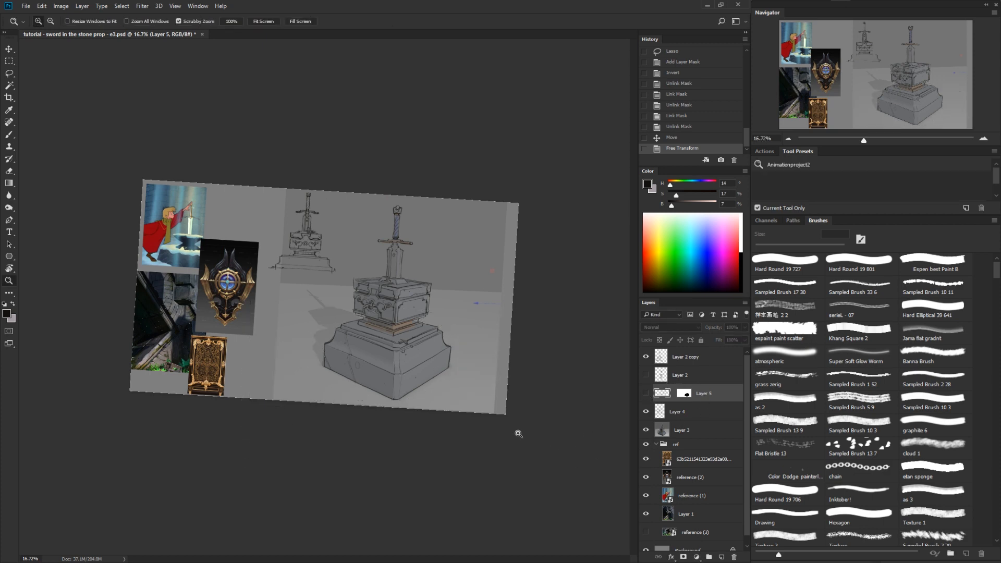
left_click_drag(438, 347, 477, 360)
key("r")
left_click_drag(564, 432, 580, 419)
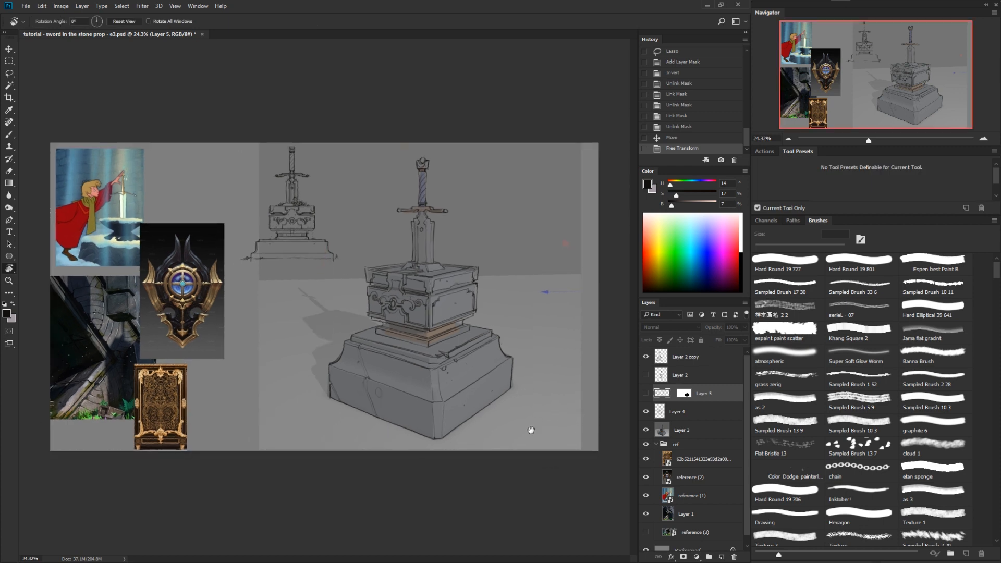
left_click(678, 431)
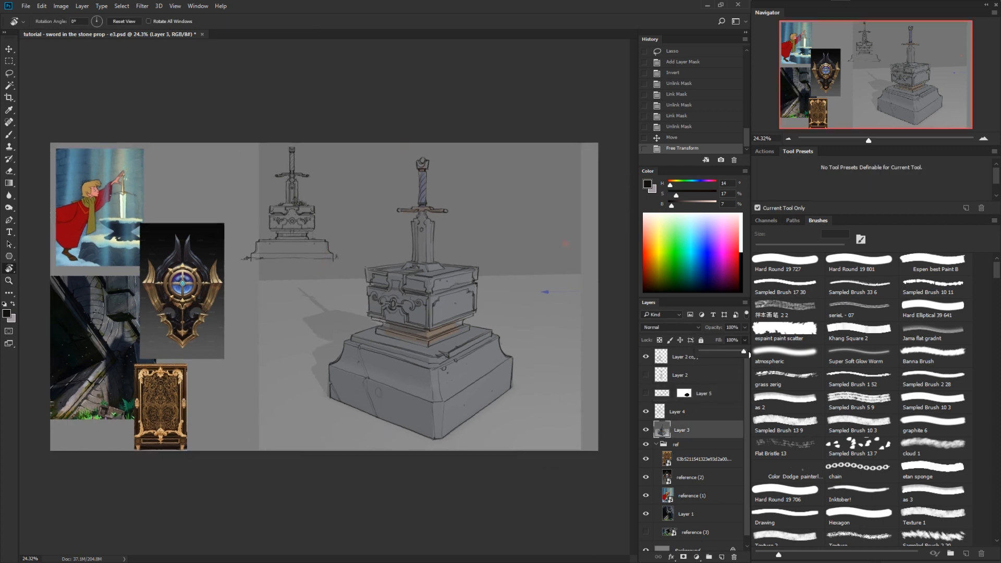
left_click_drag(738, 349, 746, 351)
left_click(646, 413)
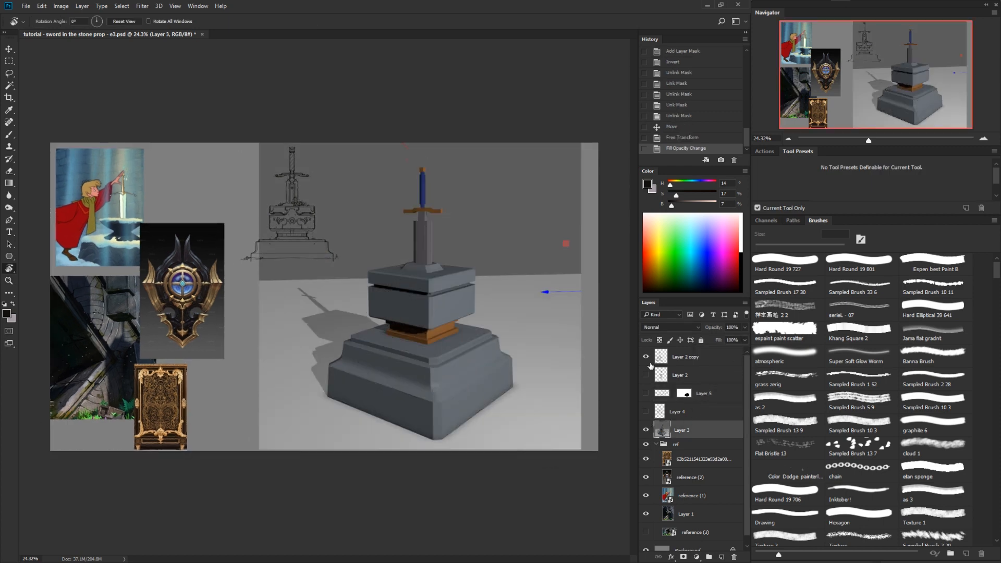
left_click(645, 357)
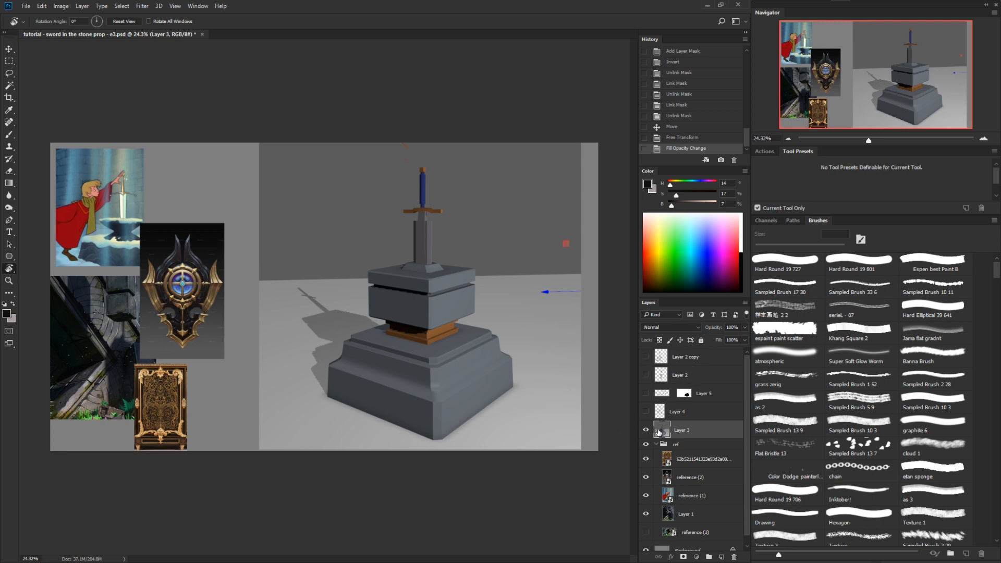
Step: Select the grey wall and floor around the sword and pedestal on Layer 3, refine the selection's edges and cut the area out
key("w")
left_click(573, 384)
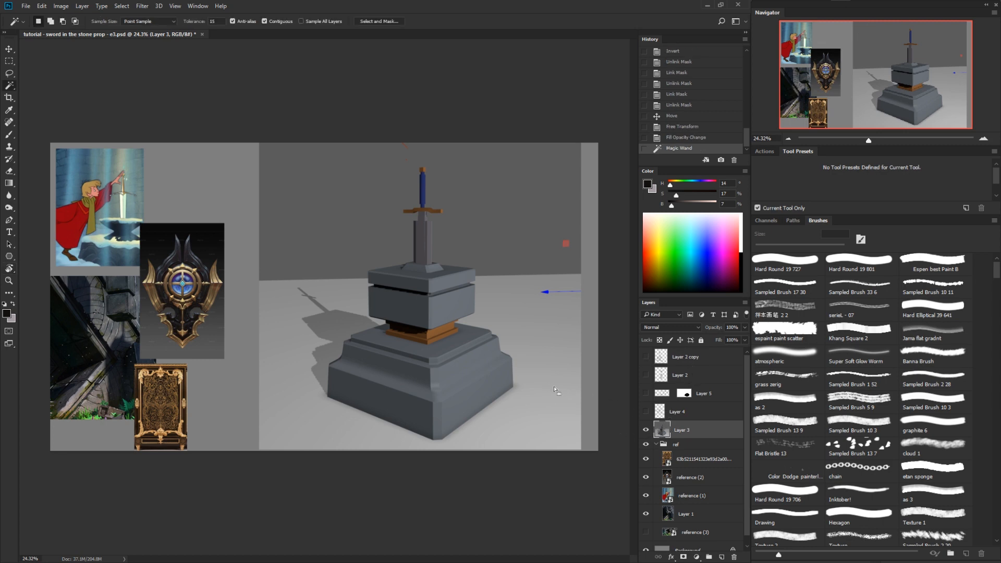
left_click(558, 315, "shift")
left_click(522, 236, "shift")
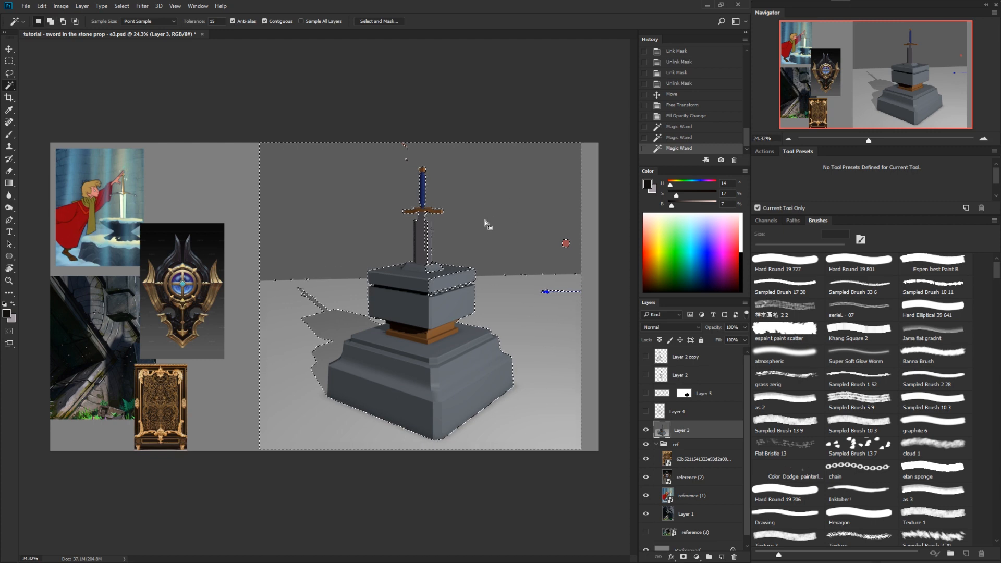
key("l")
mouse_move(429, 220)
left_mouse_down()
mouse_move(434, 264)
mouse_move(449, 276)
mouse_move(421, 240)
left_mouse_up()
mouse_move(473, 276)
left_mouse_down()
mouse_move(427, 279)
mouse_move(501, 237)
mouse_move(427, 281)
left_mouse_up()
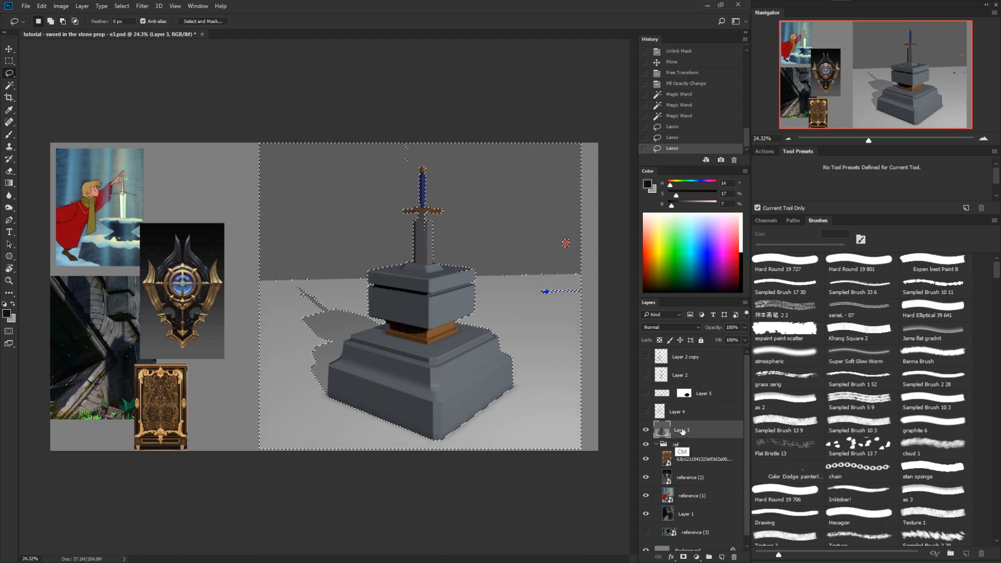
key("ctrl+x")
Step: Lasso and cut the leftover scene markers beside the sword and the stray marks above it
left_click_drag(559, 285, 564, 285)
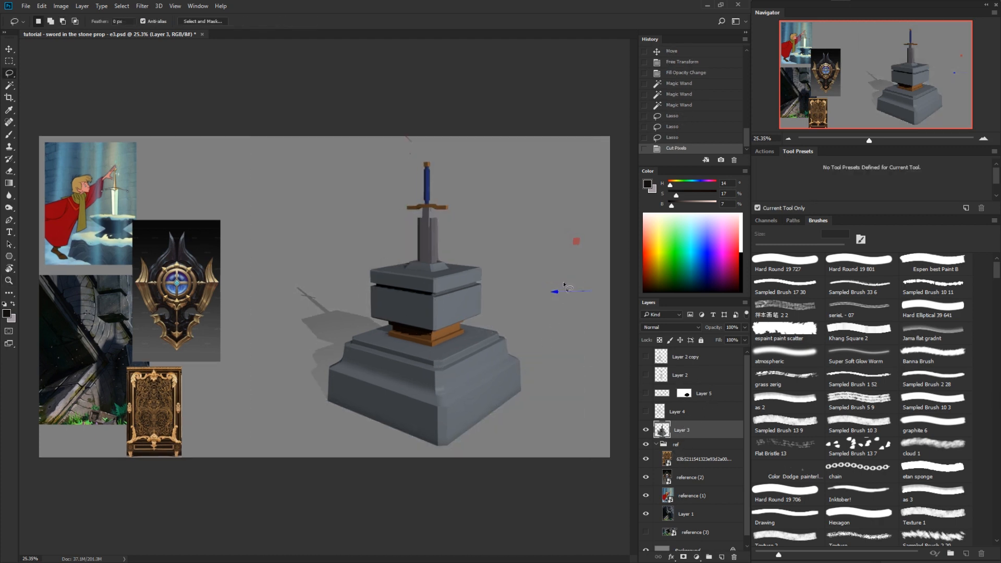
left_click_drag(557, 235, 526, 253)
key("ctrl+x")
left_click_drag(400, 137, 436, 137)
key("ctrl+x")
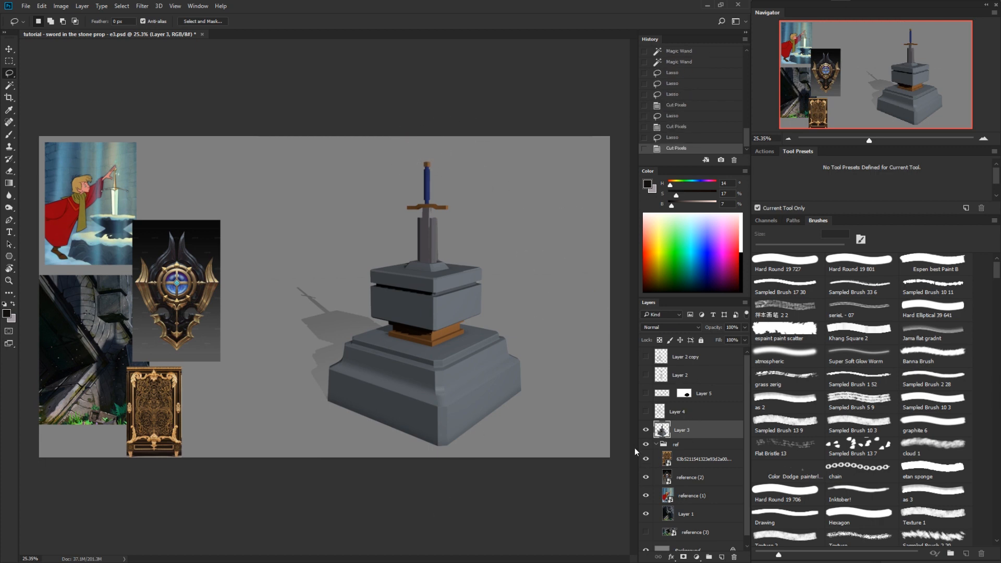
Step: Show Layer 4's line art and paint dark grey along the blade's shadowed edge on Layer 3 with a 10 px brush
left_click(646, 412)
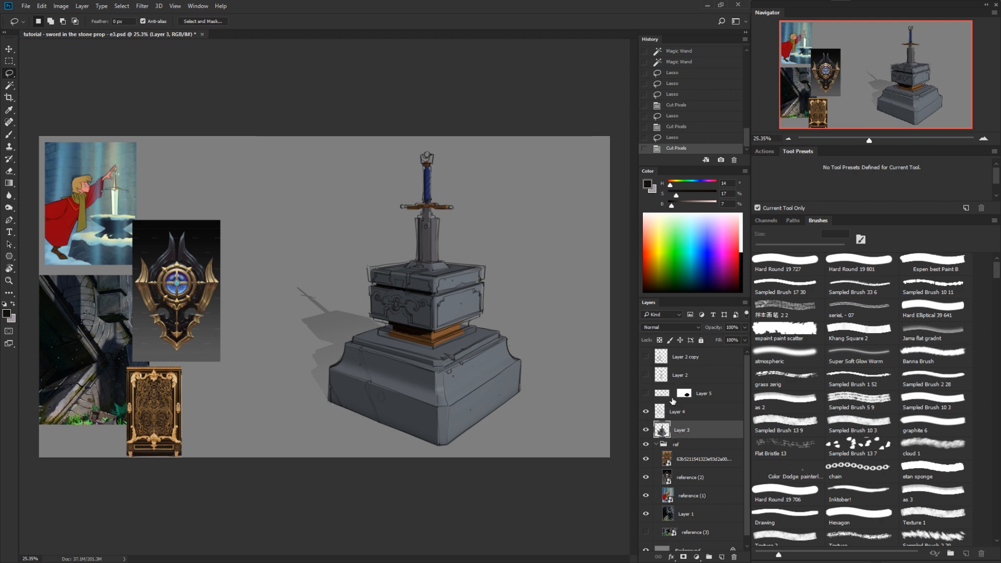
key("z")
mouse_move(422, 256)
left_mouse_down()
mouse_move(468, 235)
mouse_move(526, 338)
left_mouse_up()
key("b")
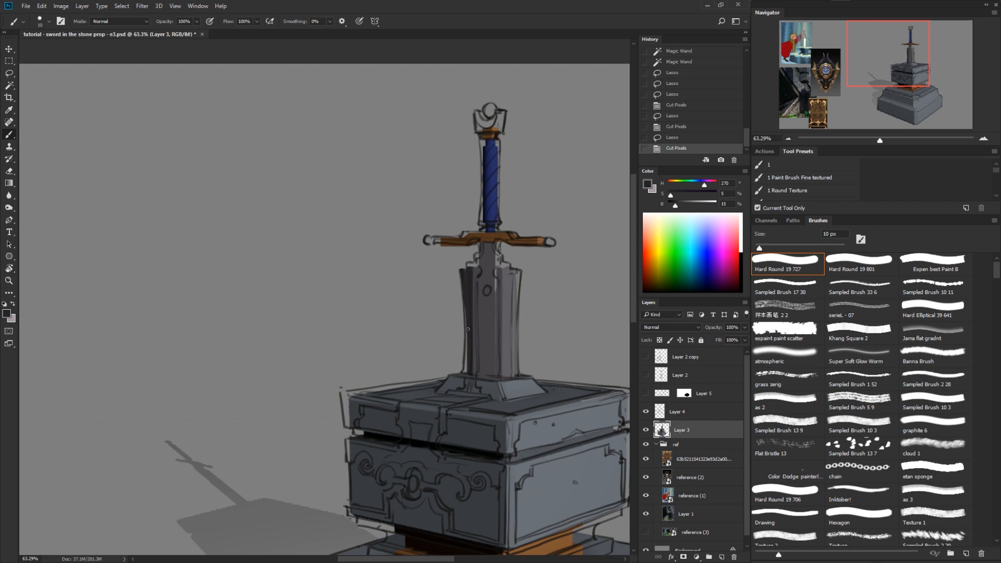
left_click_drag(474, 315, 469, 271)
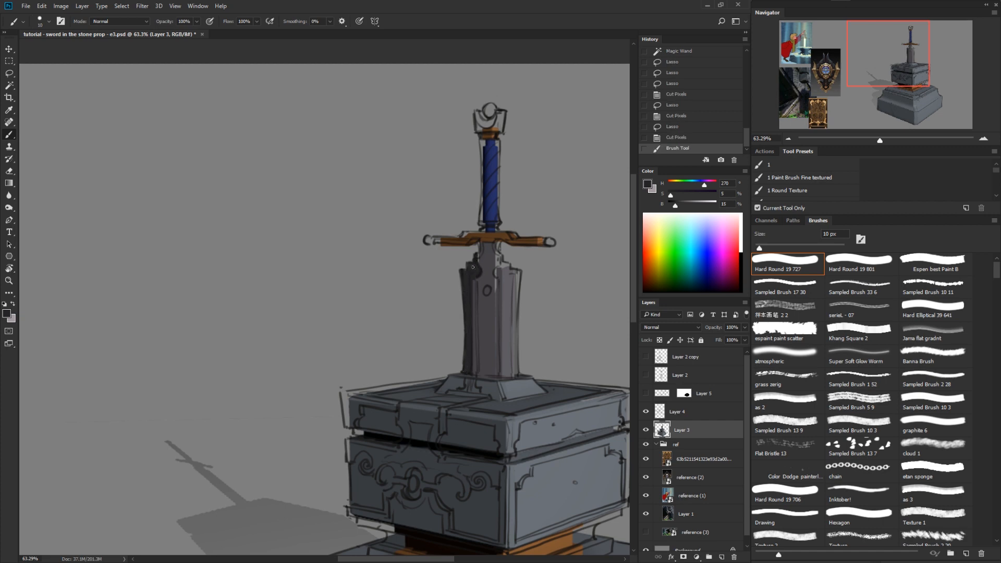
left_click_drag(481, 253, 479, 261)
Step: Sample the crossguard's brown, paint it out to the line art, and erase the overspill along its edge
left_click_drag(472, 323, 458, 422)
key("r")
left_click_drag(457, 423, 442, 285)
key("b")
left_click(430, 244, "alt")
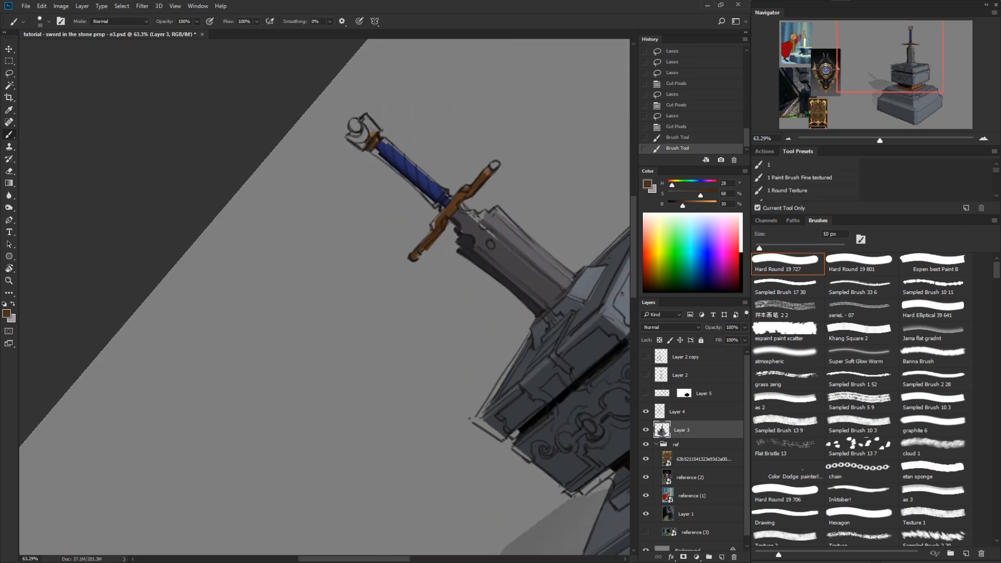
key("e")
left_click_drag(433, 240, 425, 255)
key("b")
left_click(432, 241, "alt")
left_click_drag(443, 217, 435, 227)
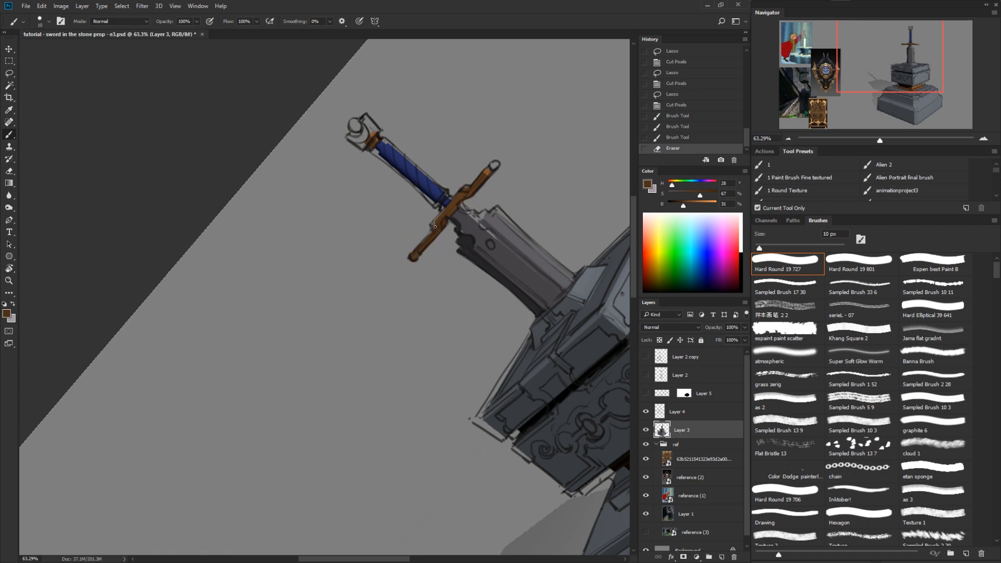
Step: Sample the grip's blue and paint the grip out to its outline between the crossguard and the pommel
mouse_move(485, 176)
left_mouse_down()
mouse_move(552, 164)
mouse_move(488, 434)
left_mouse_up()
key("r")
key("b")
left_click(452, 385, "alt")
left_click_drag(452, 380, 454, 366)
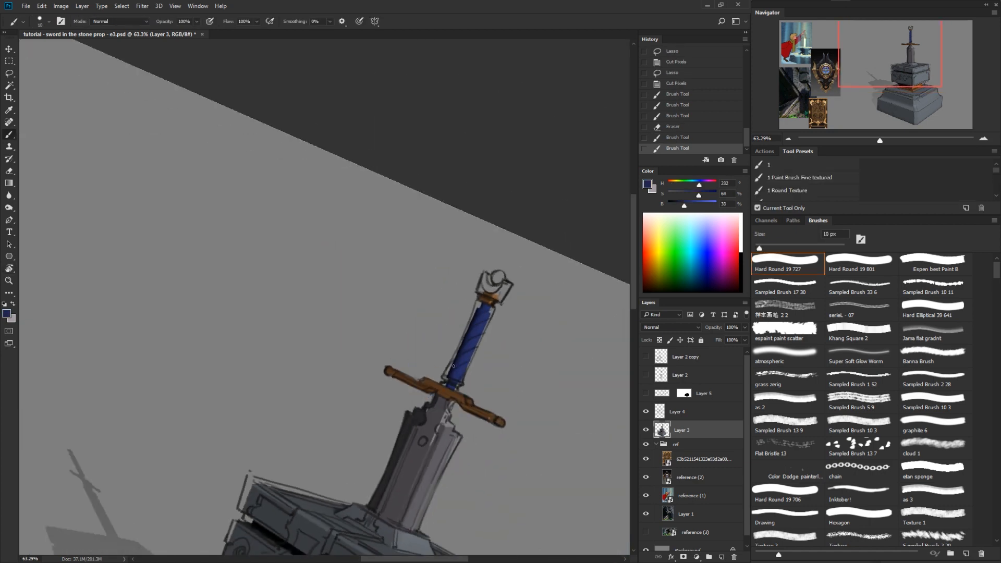
left_click_drag(474, 328, 477, 346)
left_click(480, 312, "alt")
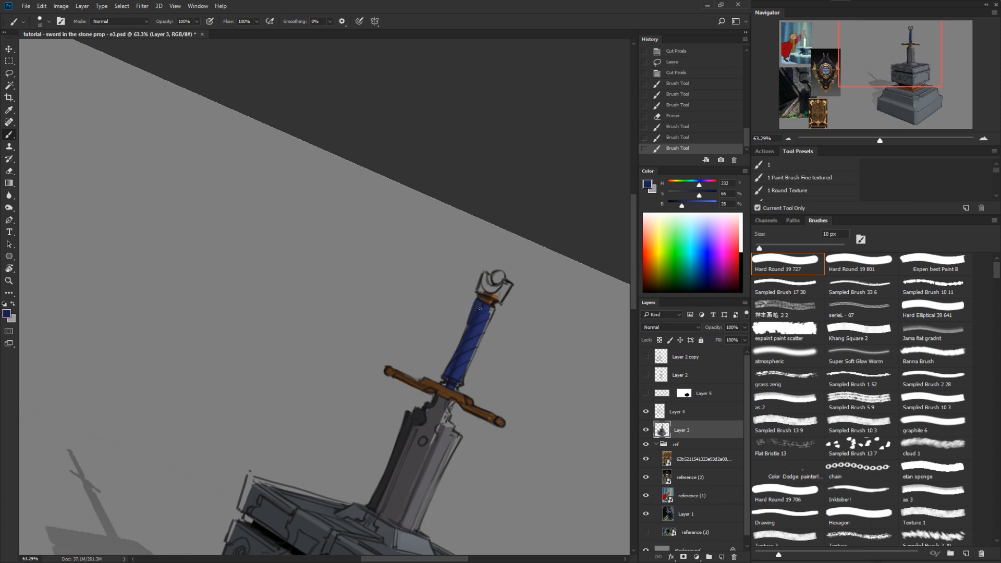
Step: Clean up the grip's edges by erasing excess paint near the pommel and filling the gaps down to the crossguard with sampled blue
key("e")
left_click_drag(480, 309, 489, 319)
key("b")
left_click(474, 311, "alt")
left_click(474, 354, "alt")
left_click_drag(467, 371, 465, 383)
key("e")
key("b")
left_click(447, 411, "alt")
left_click(451, 387, "alt")
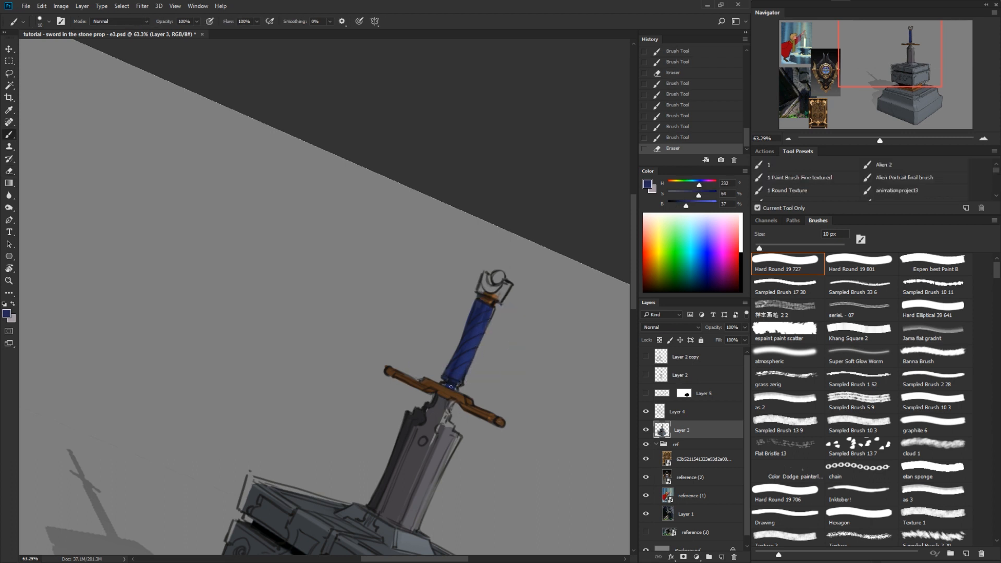
left_click_drag(455, 383, 461, 386)
Step: Select the empty area outside the sword and pedestal line art on Layer 4 with the Magic Wand
key("z")
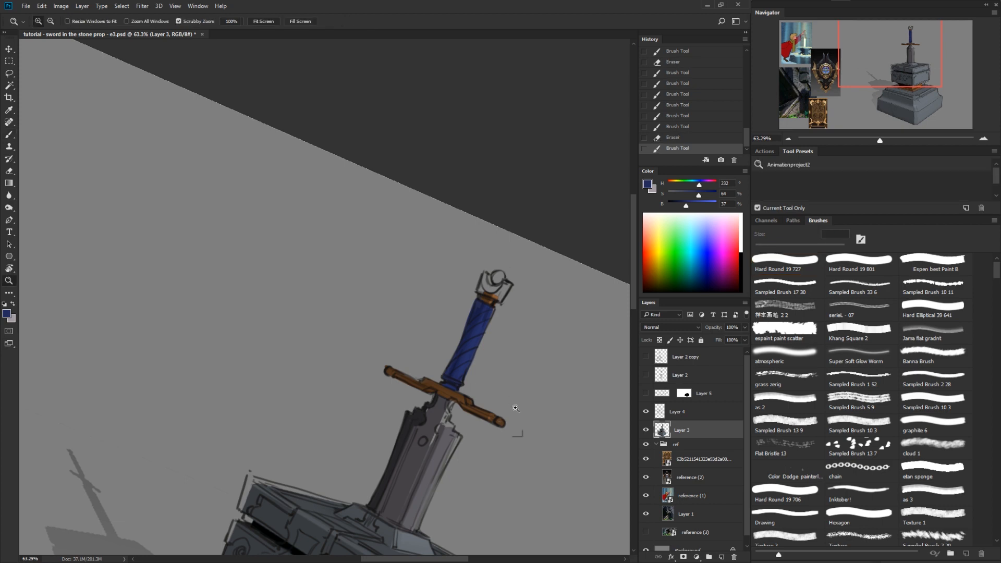
left_click_drag(517, 411, 477, 417)
key("r")
mouse_move(525, 472)
left_mouse_down()
mouse_move(612, 391)
mouse_move(495, 346)
left_mouse_up()
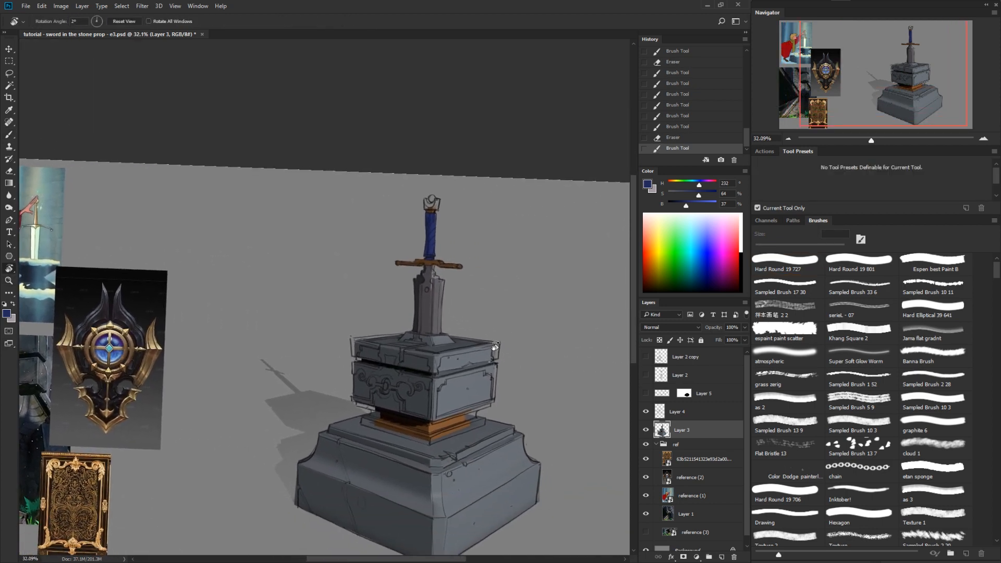
left_click(662, 414)
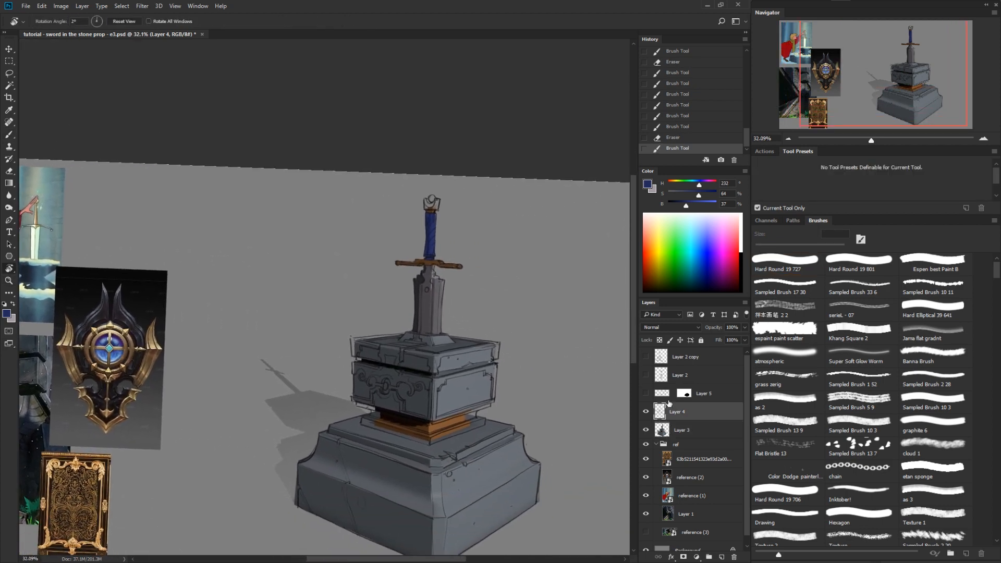
key("w")
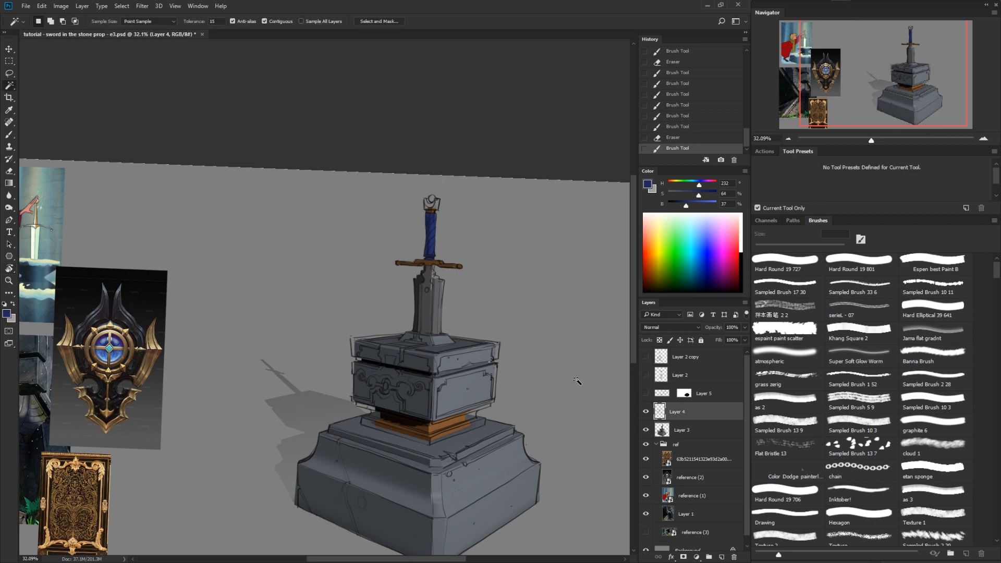
left_click(580, 383)
Step: Refine the background selection with the Lasso along the upper blocks' left edge, their underside and the crossguard to match the prop's outline
key("z")
left_click_drag(382, 356, 397, 356)
key("l")
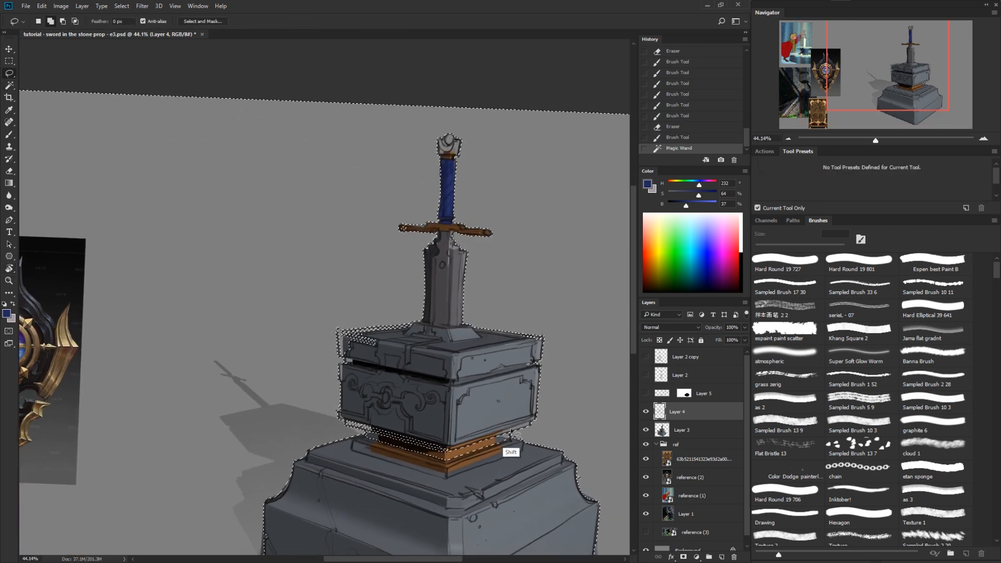
mouse_move(510, 440)
left_mouse_down()
mouse_move(463, 441)
mouse_move(467, 482)
mouse_move(482, 402)
mouse_move(457, 447)
mouse_move(369, 440)
left_mouse_up()
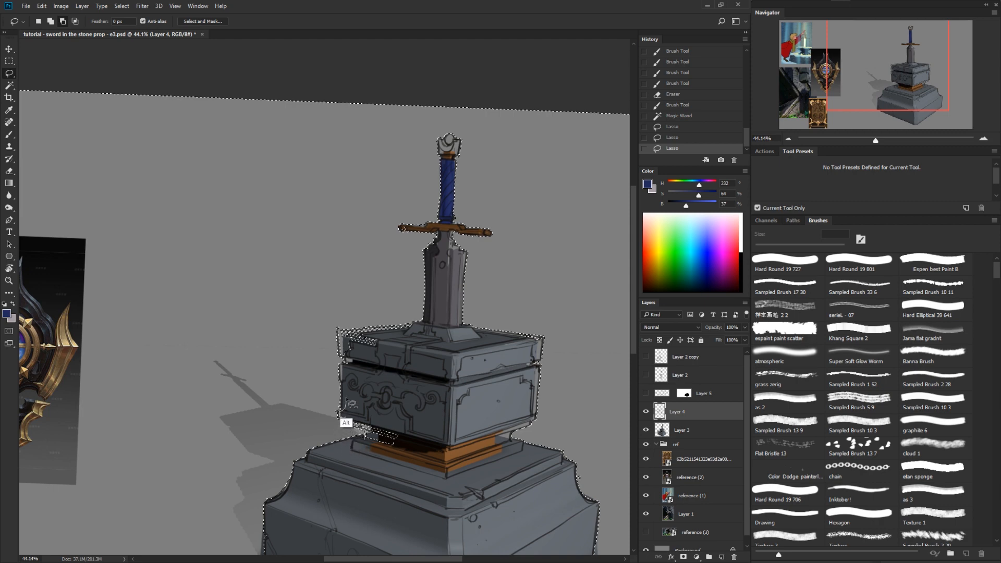
left_click_drag(347, 399, 410, 399)
mouse_move(344, 360)
left_mouse_down()
mouse_move(381, 470)
mouse_move(347, 361)
mouse_move(390, 417)
mouse_move(365, 330)
mouse_move(418, 329)
mouse_move(380, 390)
mouse_move(401, 326)
left_mouse_up()
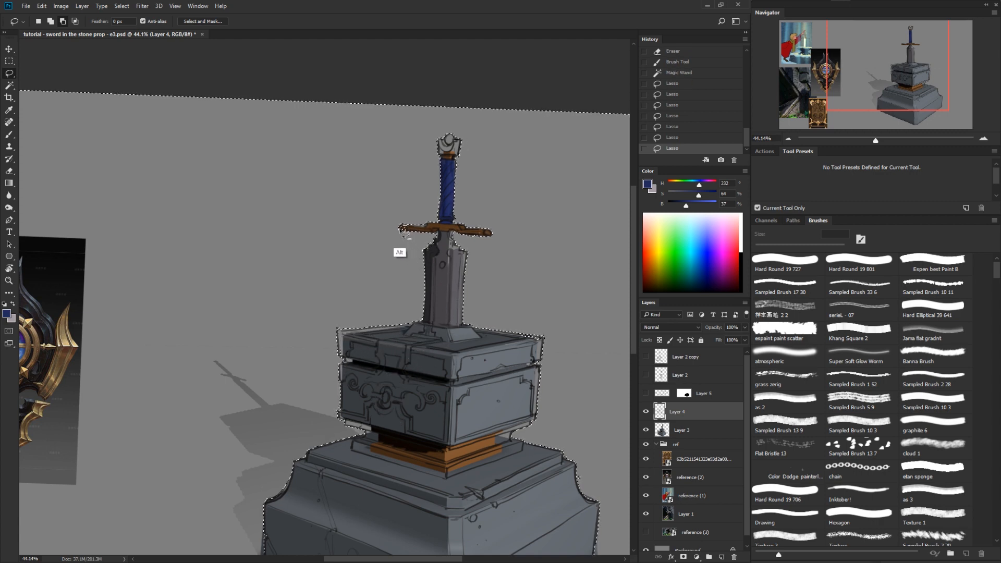
left_click_drag(402, 231, 403, 224)
left_click_drag(494, 453, 507, 292)
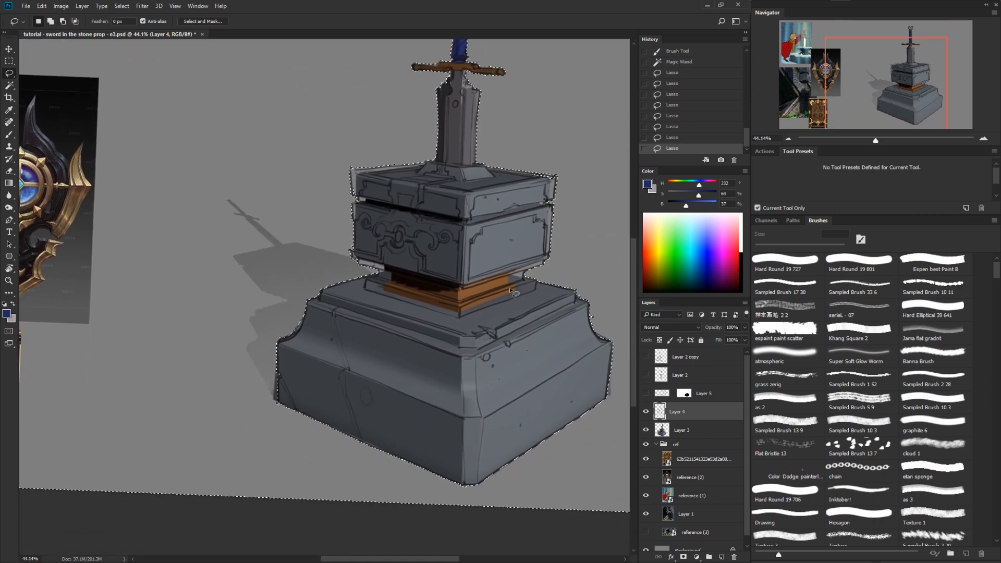
left_click_drag(541, 449, 507, 478)
Step: Create a new layer directly beneath Layer 3 and sample a dark blue-grey from the pedestal base
key("w")
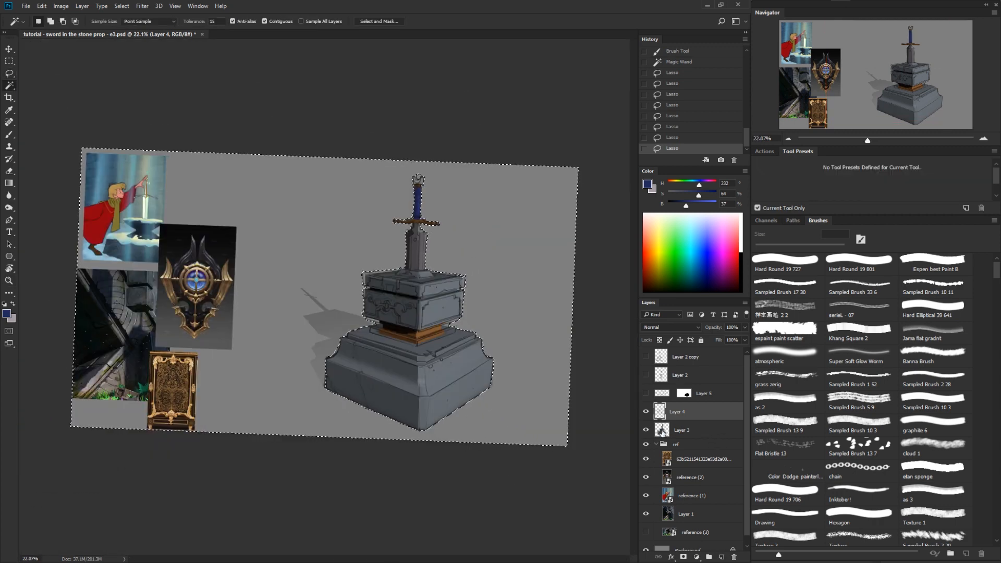
left_click(679, 431)
left_click(722, 557)
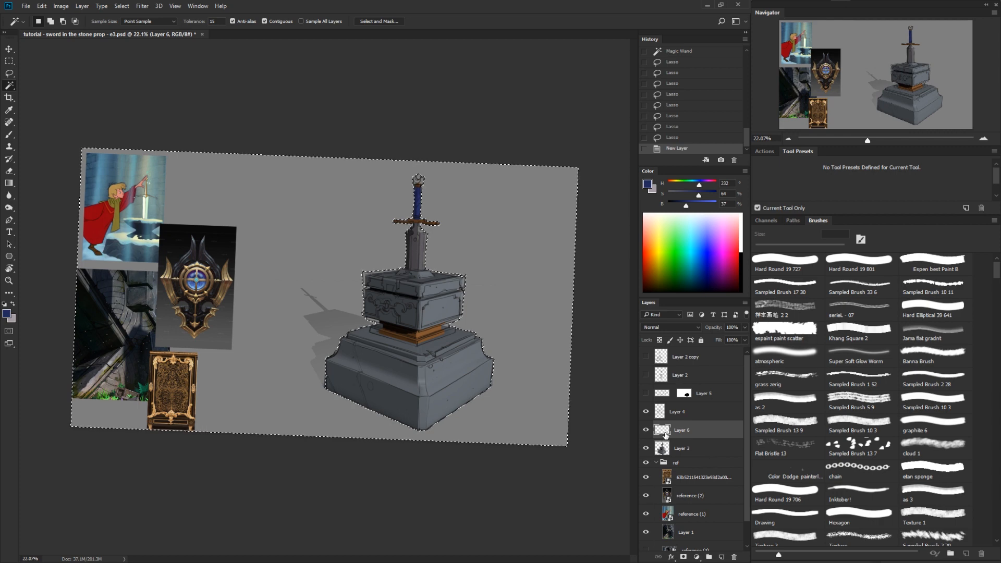
left_click_drag(665, 434, 670, 454)
key("b")
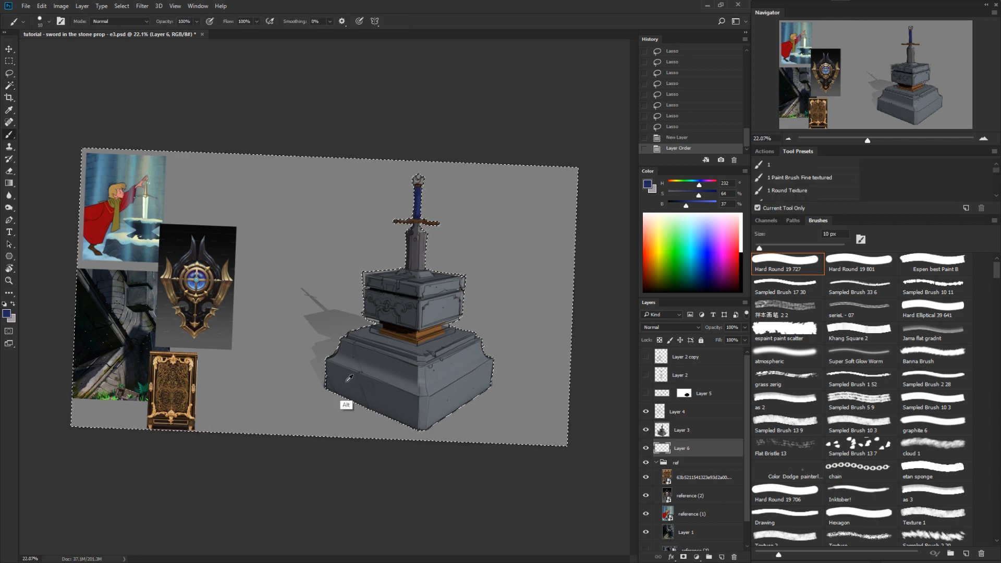
left_click(348, 381, "alt")
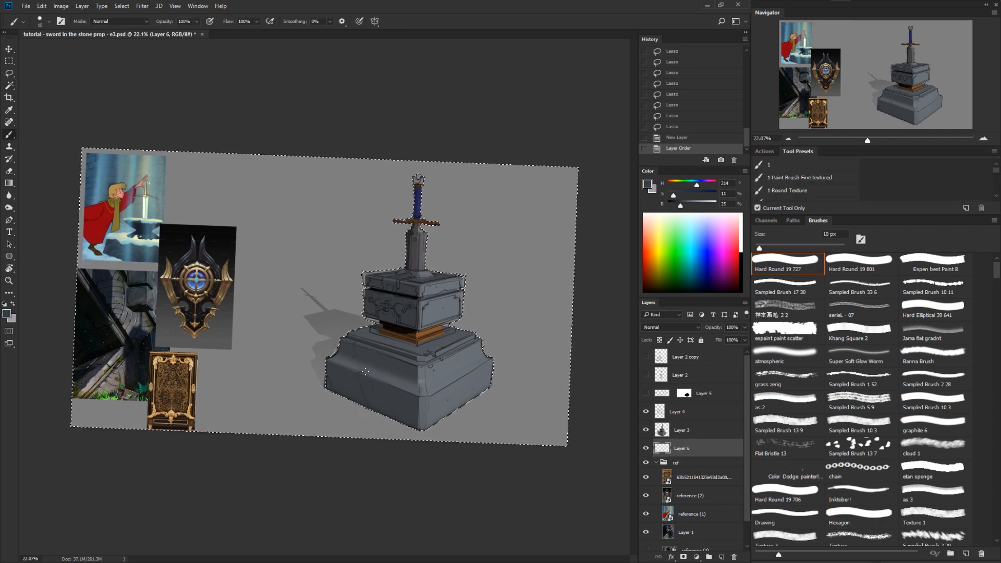
key("g")
left_click(426, 364)
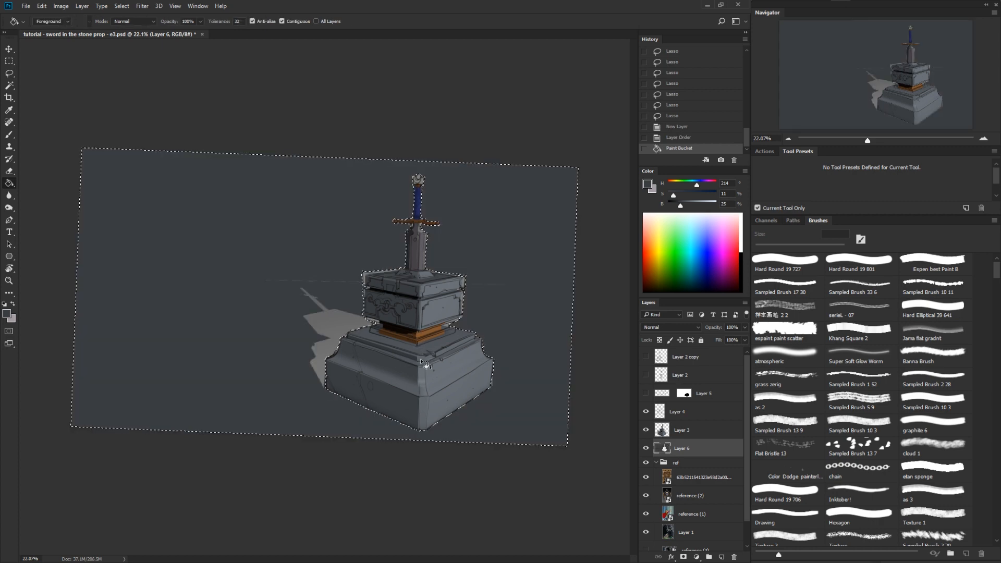
key("ctrl+z")
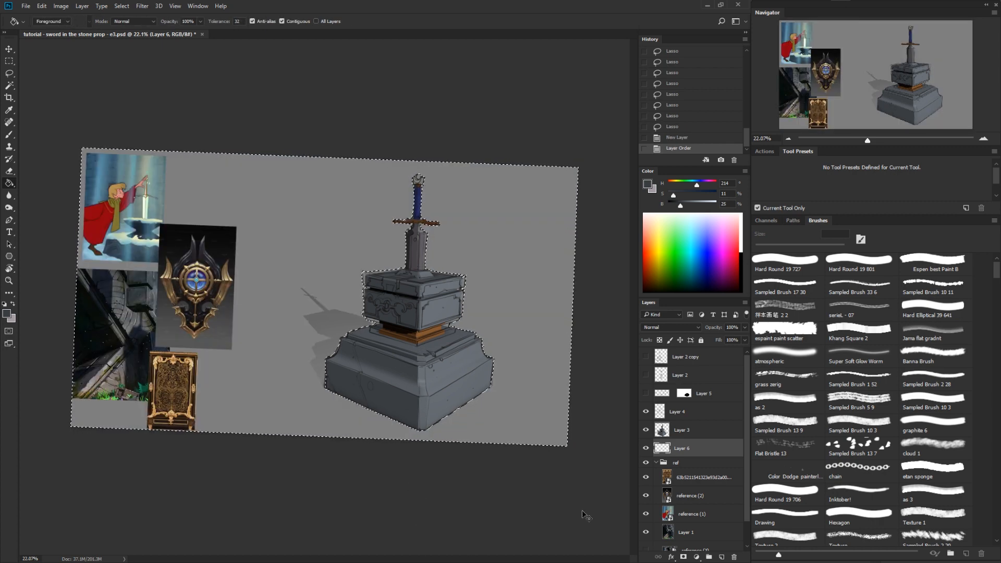
Step: Invert the selection to the prop, fill it with the sampled dark blue-grey on Layer 6, and deselect
key("ctrl+shift+i")
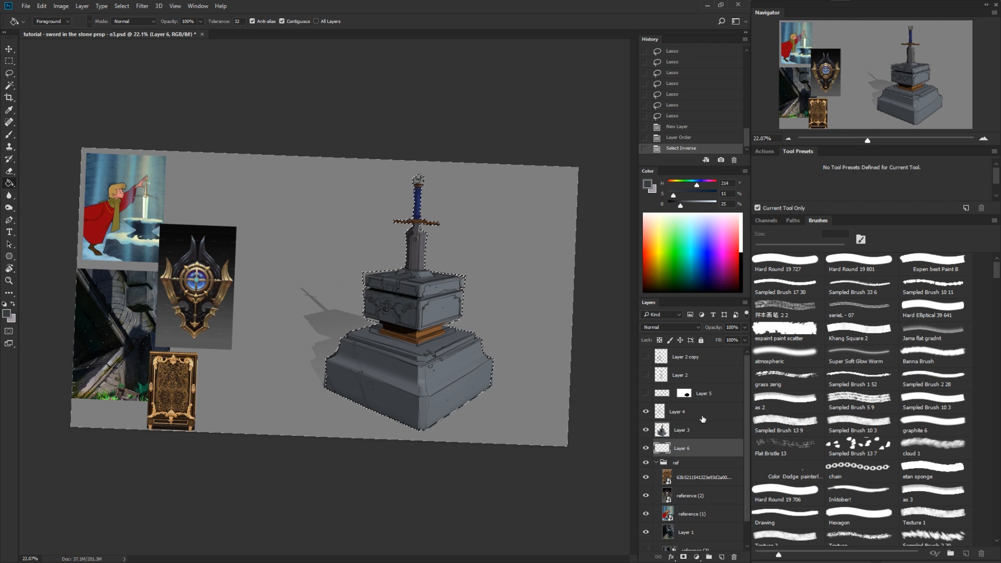
left_click(448, 433)
key("ctrl+d")
Step: Hide Layer 3 and brush in the missing bits of the dark silhouette at the upper block's top corners
left_click(645, 430)
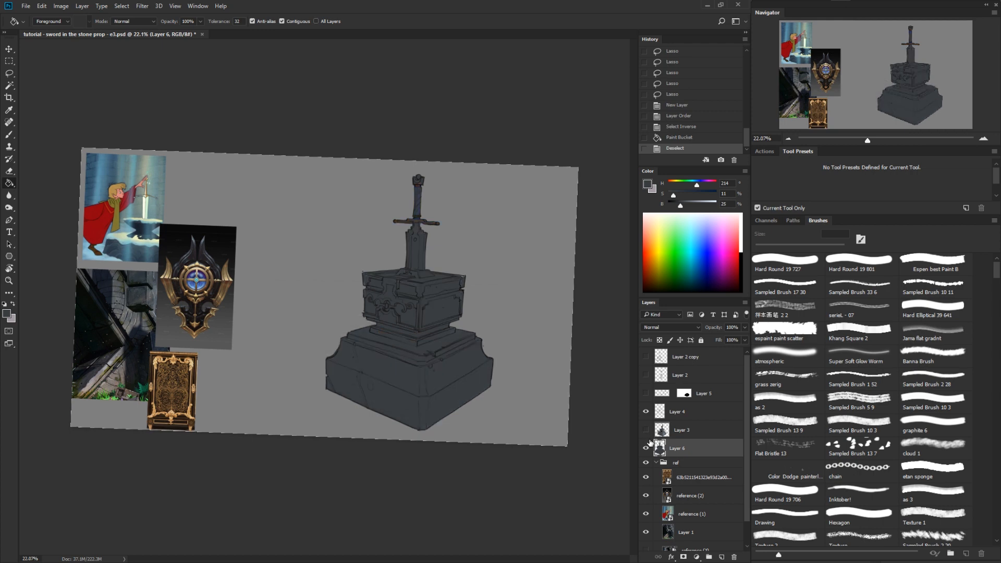
key("b")
scroll(481, 266, "up", 3)
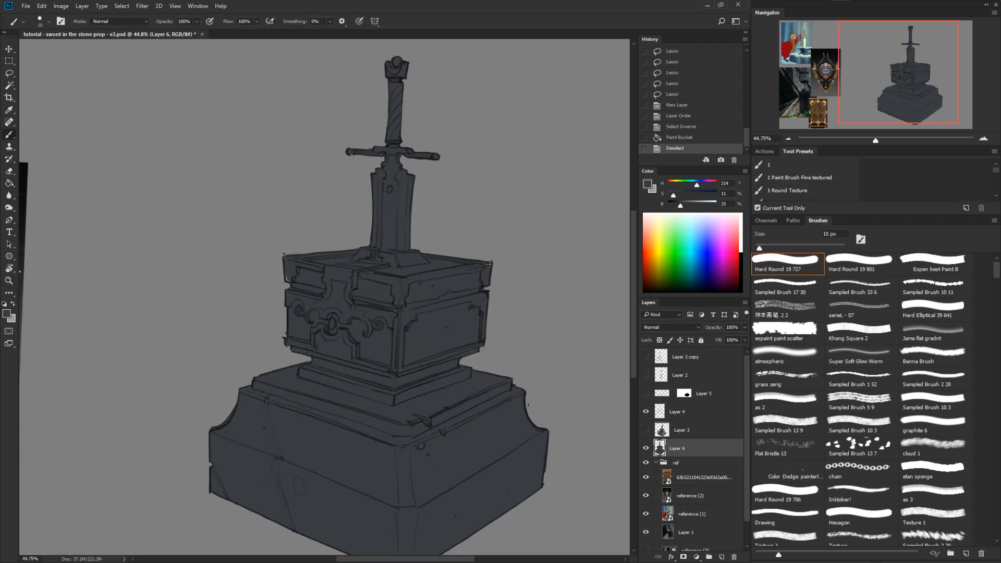
left_click_drag(490, 265, 465, 261)
left_click_drag(285, 256, 286, 259)
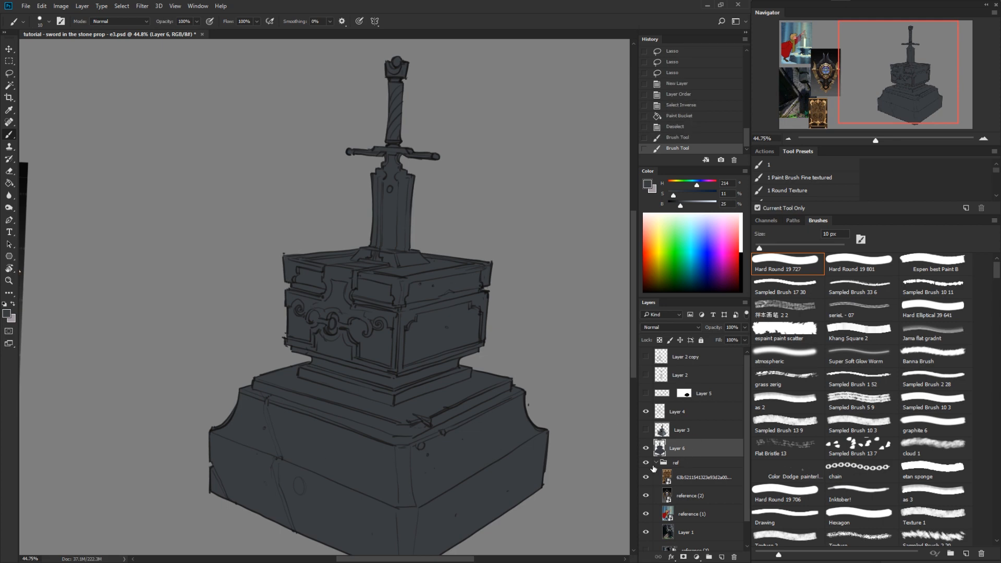
Step: Show Layer 3 again, clip it to the silhouette on Layer 6, and compare the prop with and without it
key("z")
scroll(503, 480, "down", 4)
left_click(646, 431)
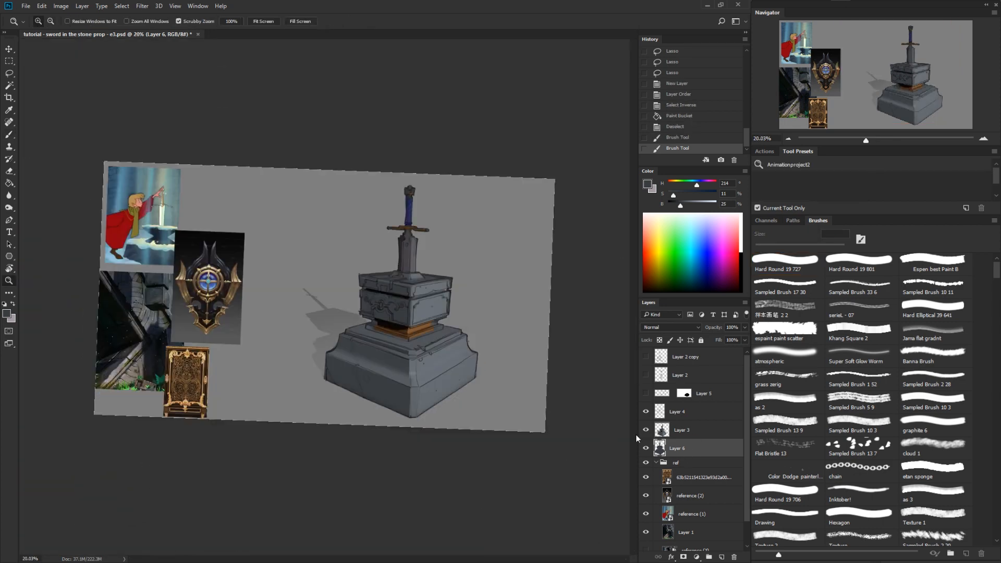
left_click_drag(496, 384, 517, 381)
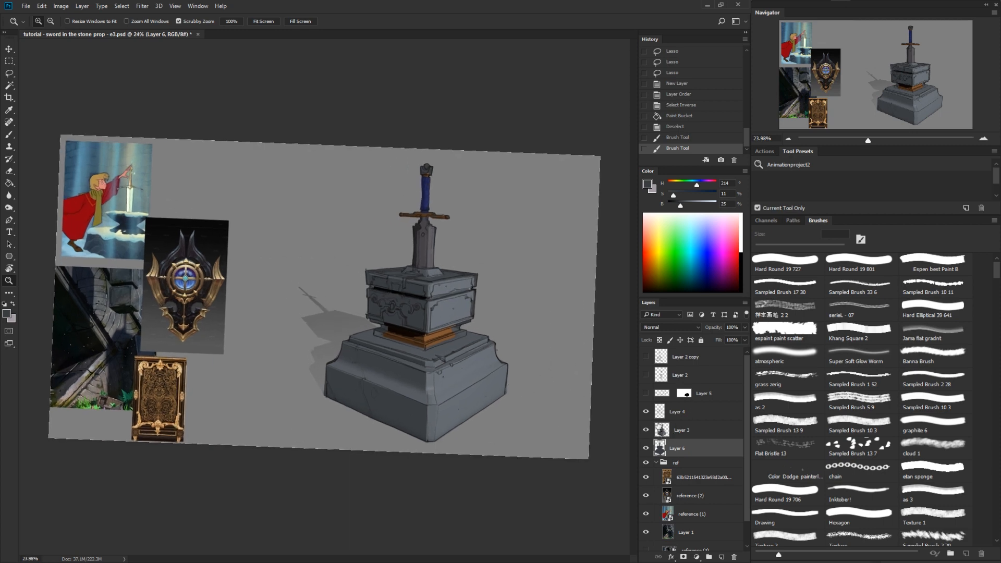
key("alt")
left_click(668, 438, "alt")
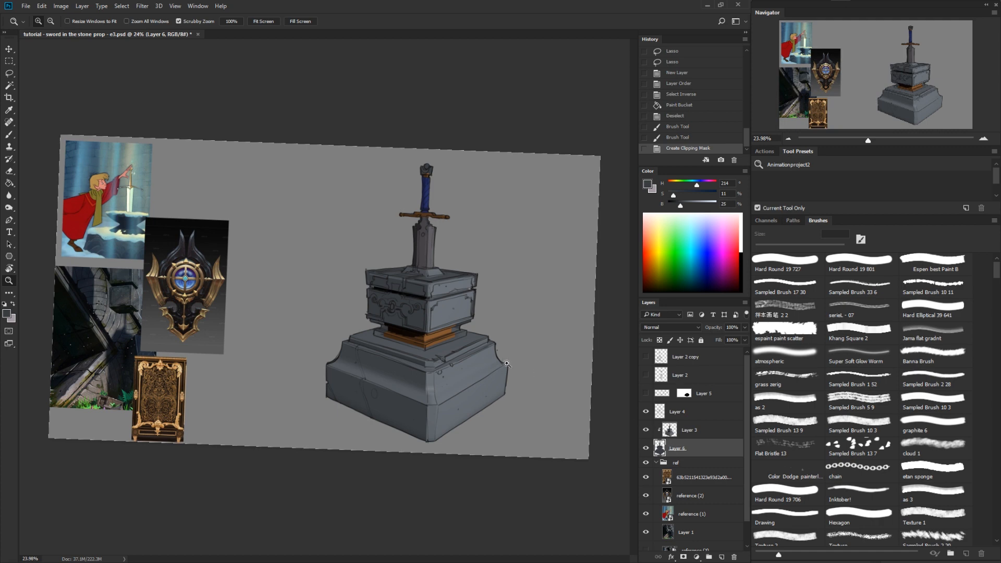
left_click_drag(485, 354, 499, 361)
left_click_drag(495, 394, 497, 443)
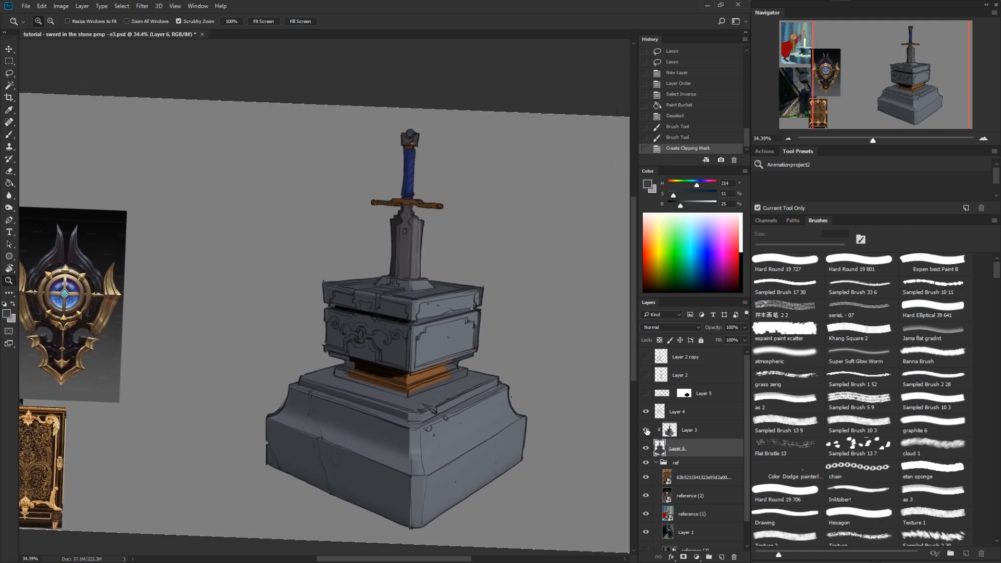
left_click(646, 431)
left_click(647, 431)
Step: On Layer 3, sample the band's brown and paint its front face to the line art with a 40 px brush
left_click(671, 434)
key("b")
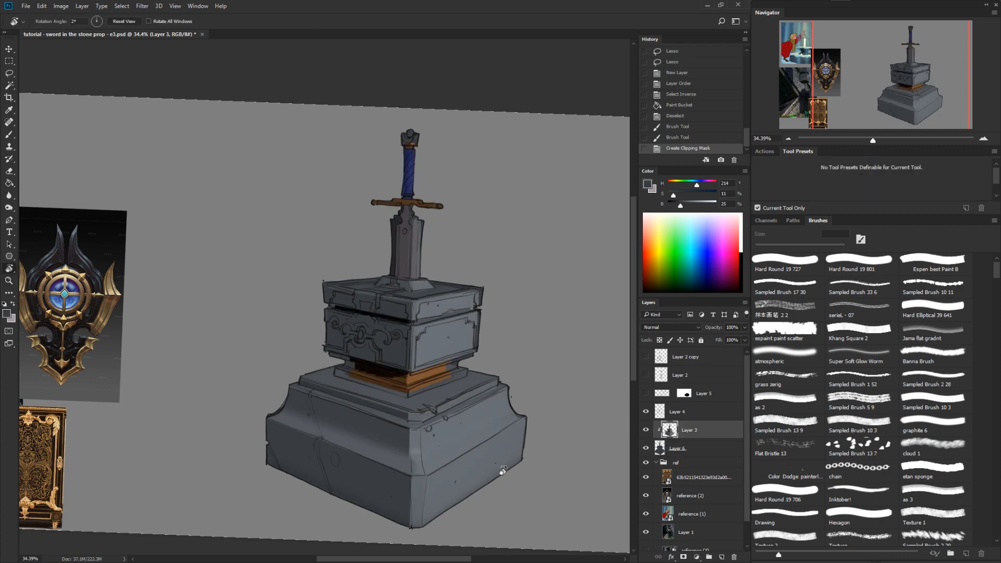
mouse_move(499, 469)
left_mouse_down()
mouse_move(621, 335)
mouse_move(426, 313)
left_mouse_up()
left_click(428, 314, "alt")
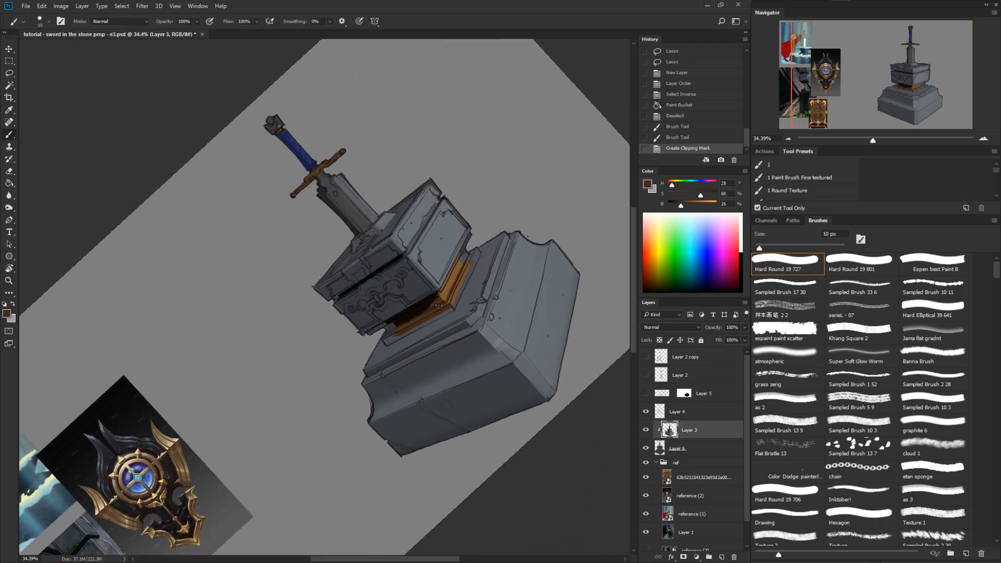
key("p")
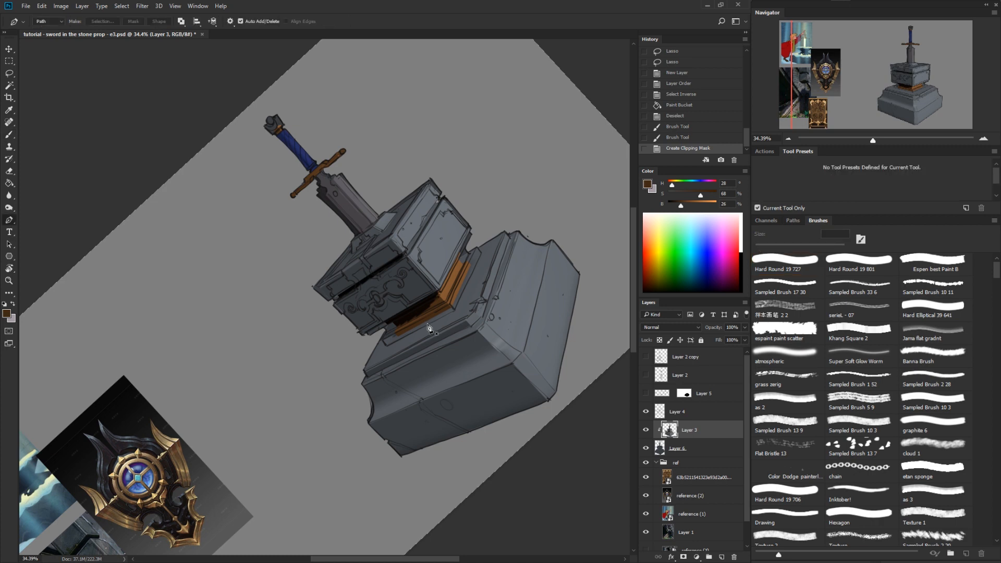
key("b")
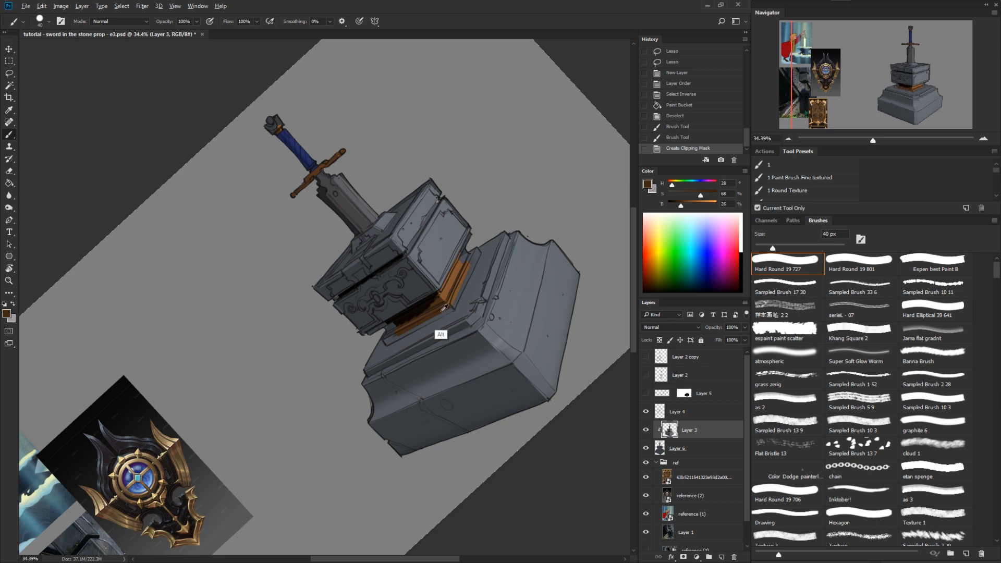
left_click_drag(427, 320, 437, 315)
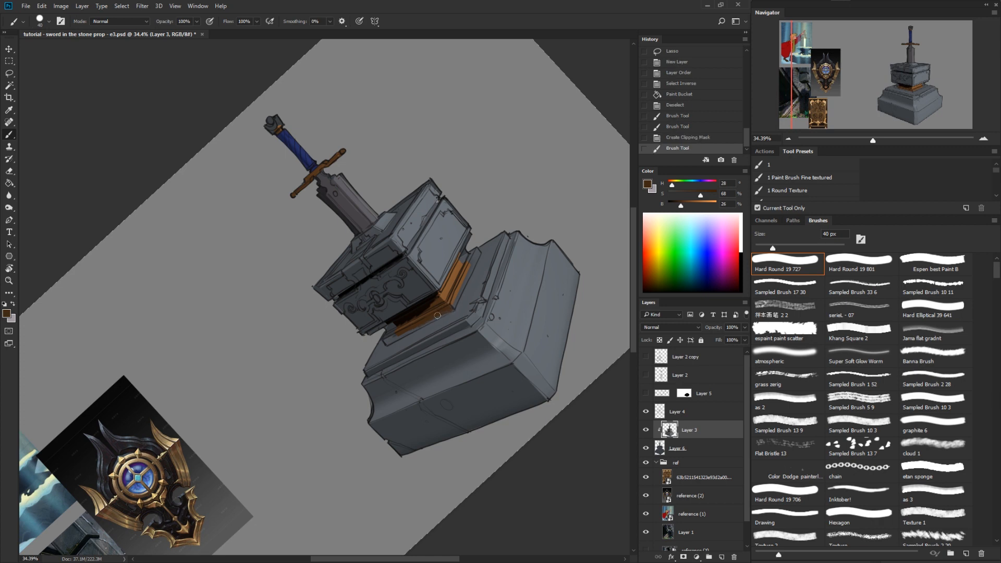
left_click(396, 326)
Step: Sample the band's darkest browns and repaint the shadow beneath the upper block along the band's front face
left_click(426, 306, "alt")
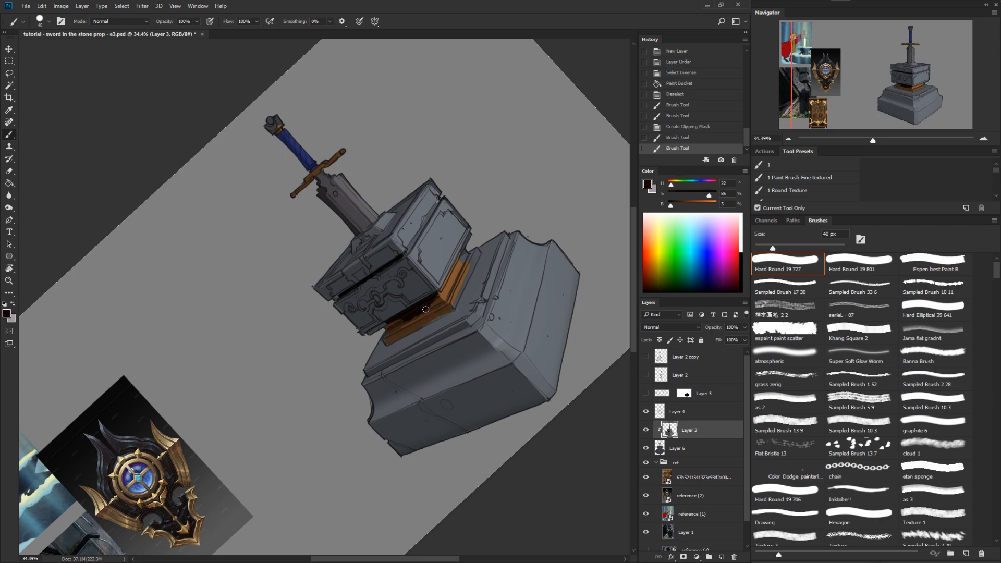
left_click_drag(427, 310, 405, 339)
left_click(387, 329, "alt")
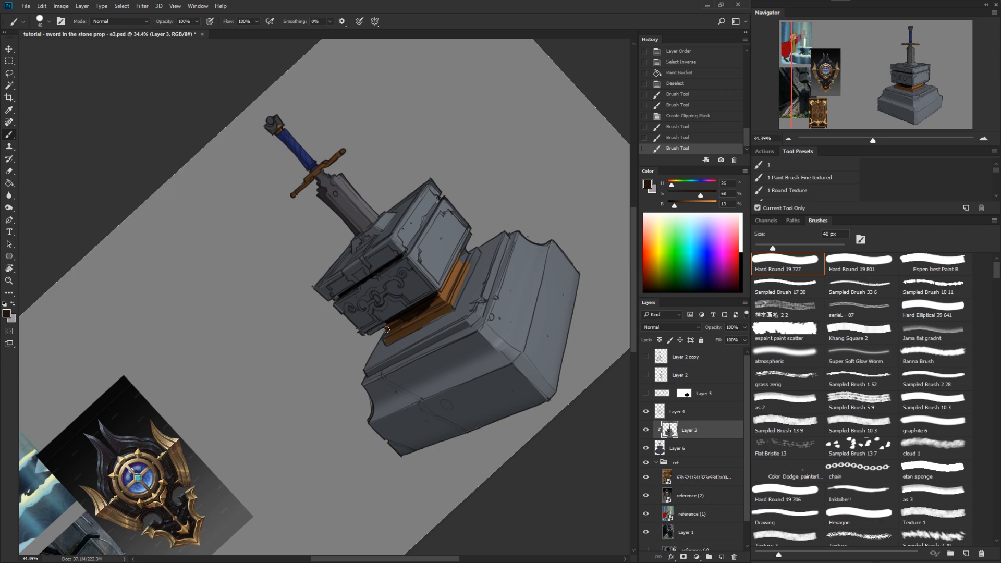
left_click(439, 300)
Step: Sample the lighter and darker browns and paint out the band's side face and front corner to the line art
left_click(461, 264, "alt")
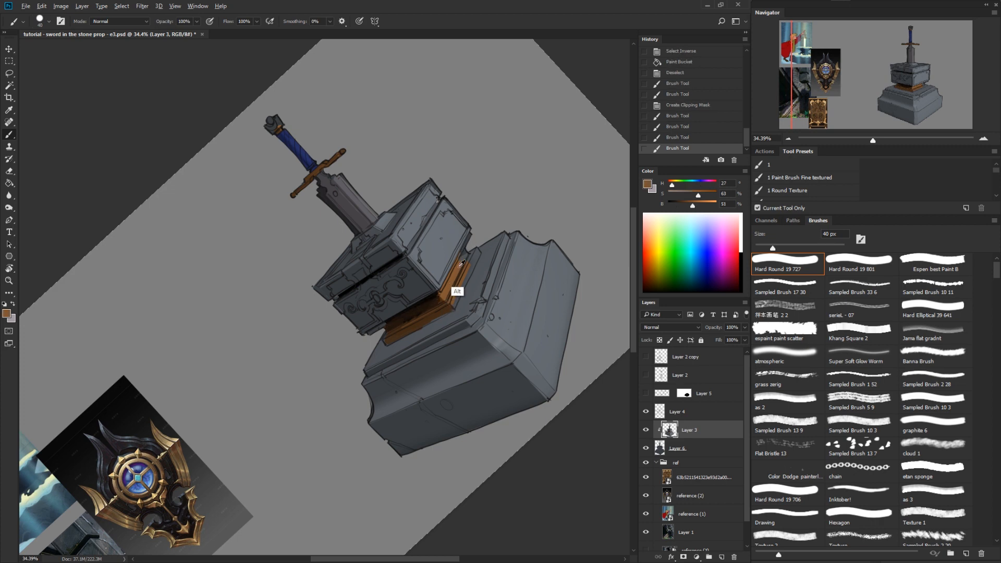
left_click(426, 303, "alt")
left_click_drag(463, 251, 418, 326)
left_click(449, 304, "alt")
left_click(434, 313, "alt")
left_click(437, 312, "alt")
Step: Clear the trial Magic Wand selection on the brown band and merge Layer 3 down into Layer 6
key("z")
left_click_drag(481, 326, 452, 331)
key("r")
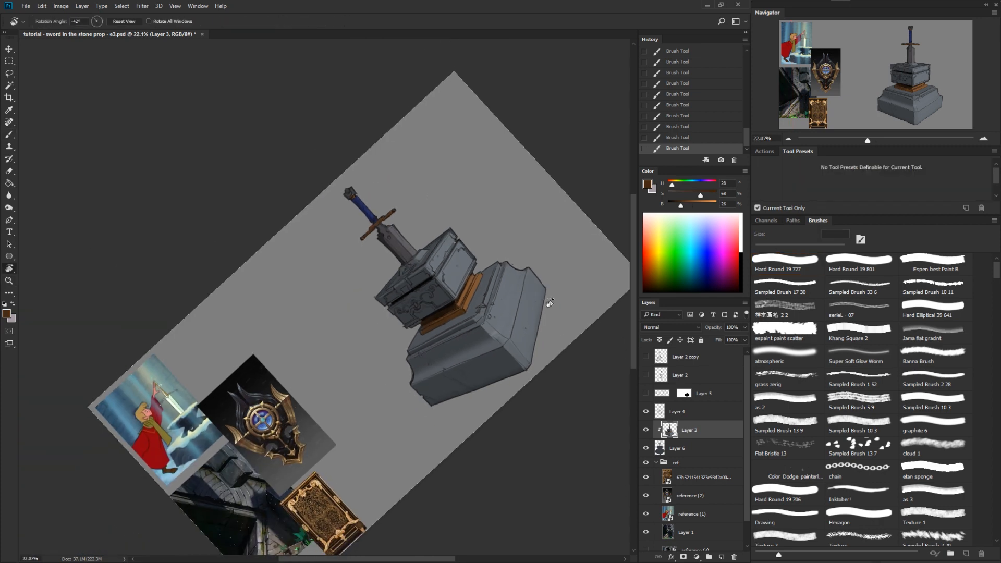
left_click_drag(548, 308, 440, 416)
key("z")
left_click_drag(290, 395, 433, 402)
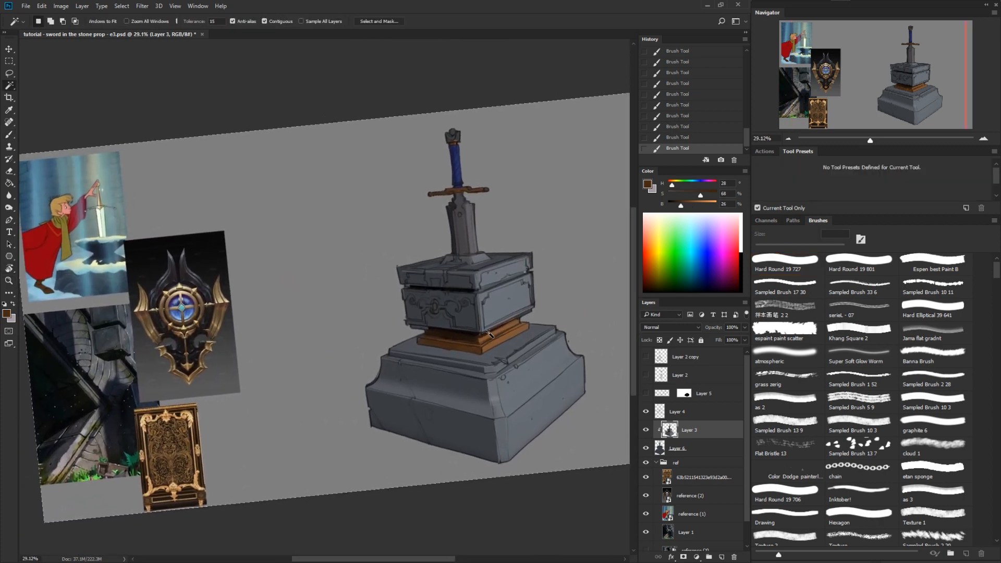
key("w")
left_click(503, 344)
key("ctrl+d")
key("ctrl+e")
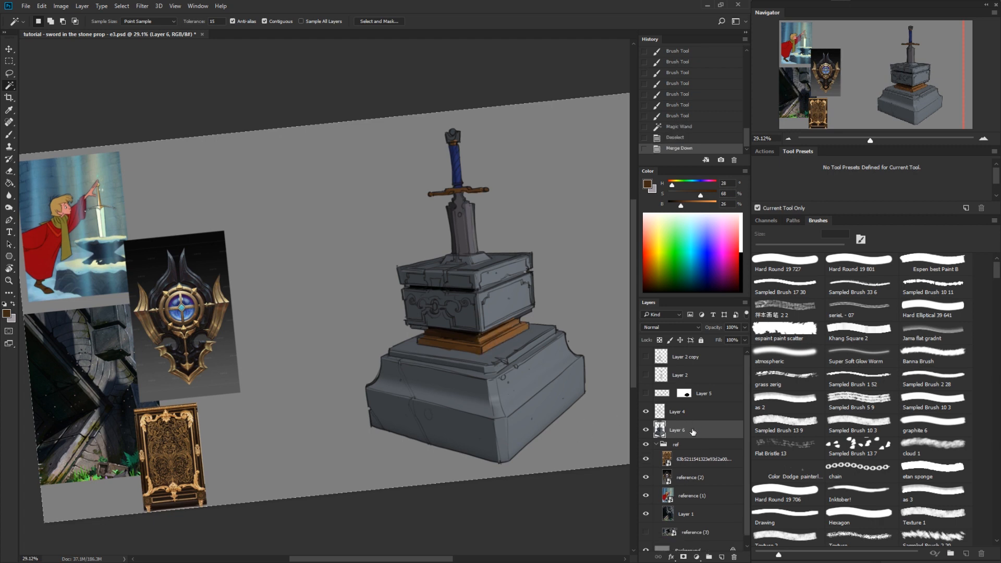
Step: Select all the faces of the brown band beneath the upper block on Layer 6 with the Magic Wand
left_click(495, 342)
left_click(458, 337, "shift")
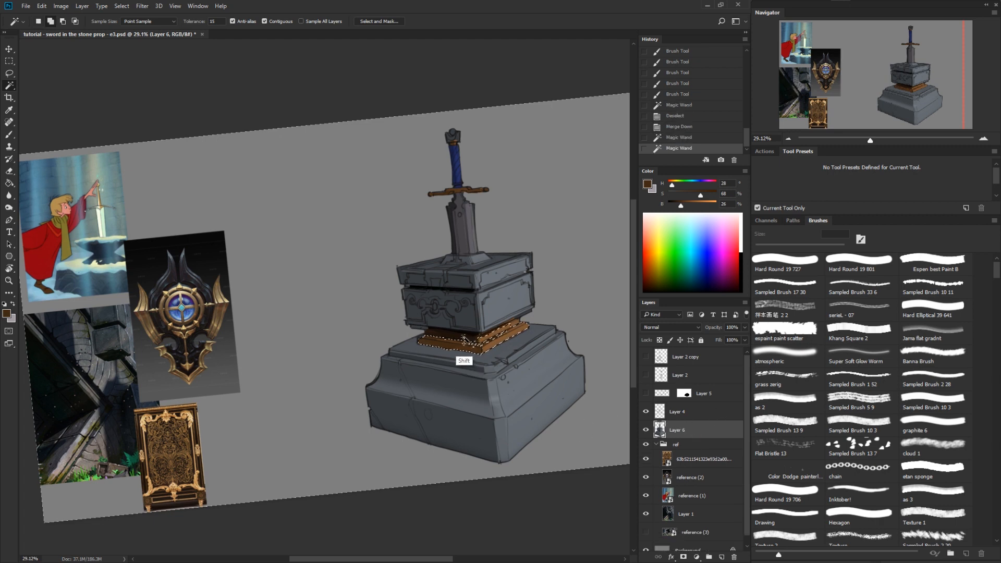
left_click(516, 326, "shift")
left_click(508, 334, "shift")
left_click(498, 342, "shift")
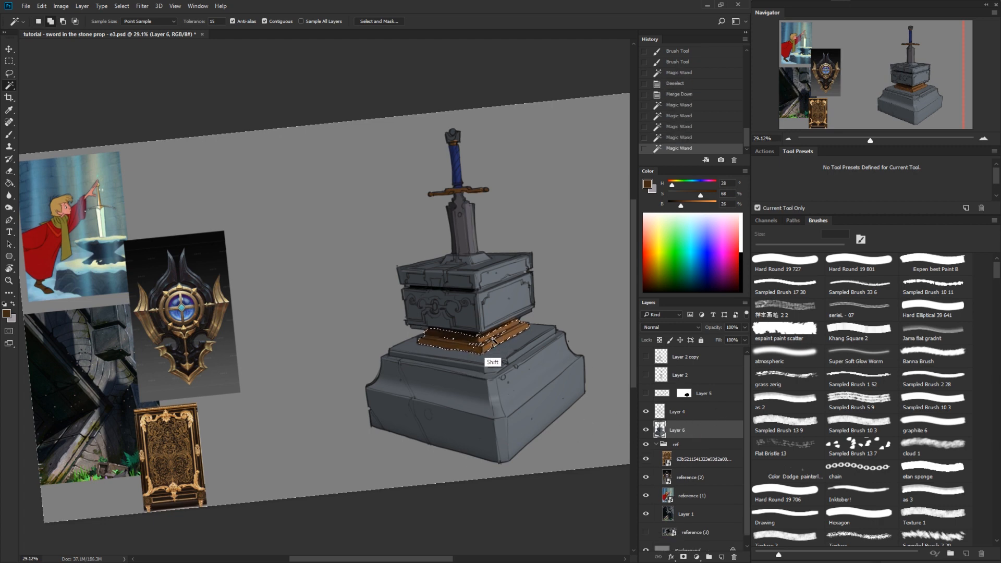
left_click(486, 352, "shift")
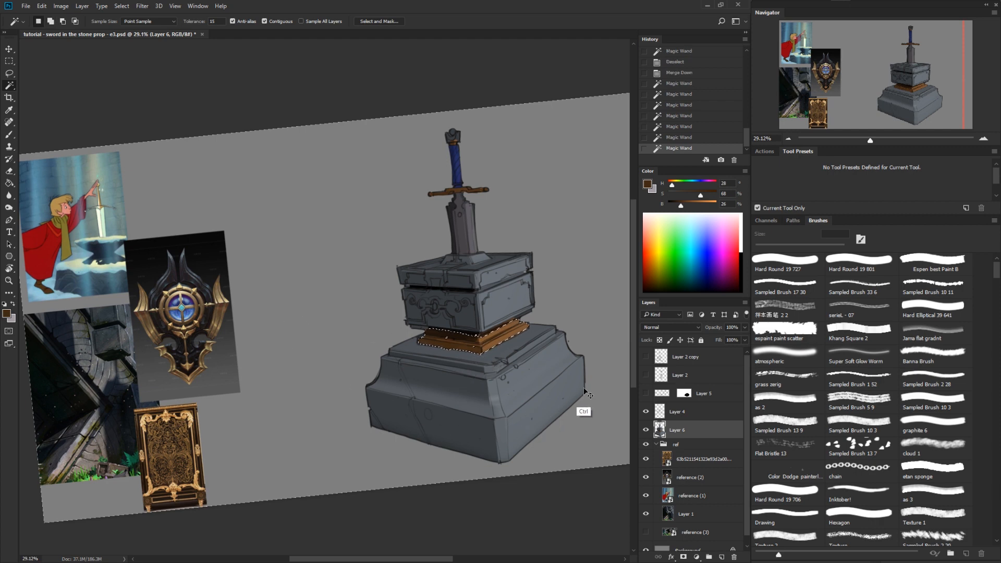
Step: Shift the selected brown band's hue slightly and raise its saturation to about +24 and lightness to about +7 with Hue/Saturation
key("ctrl+i")
key("ctrl+i")
key("ctrl+u")
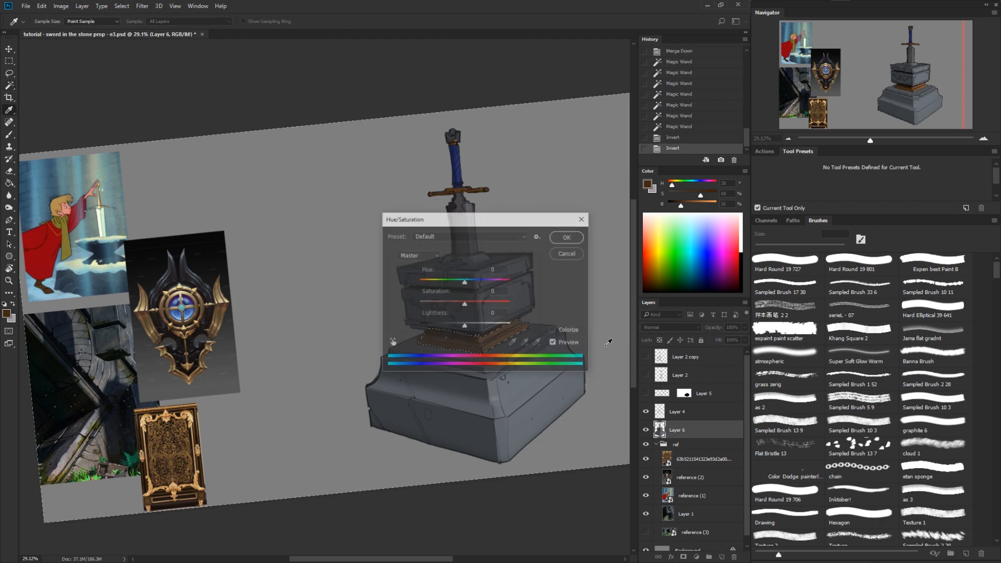
left_click_drag(525, 217, 514, 399)
mouse_move(452, 468)
left_mouse_down()
mouse_move(461, 495)
mouse_move(454, 473)
left_mouse_up()
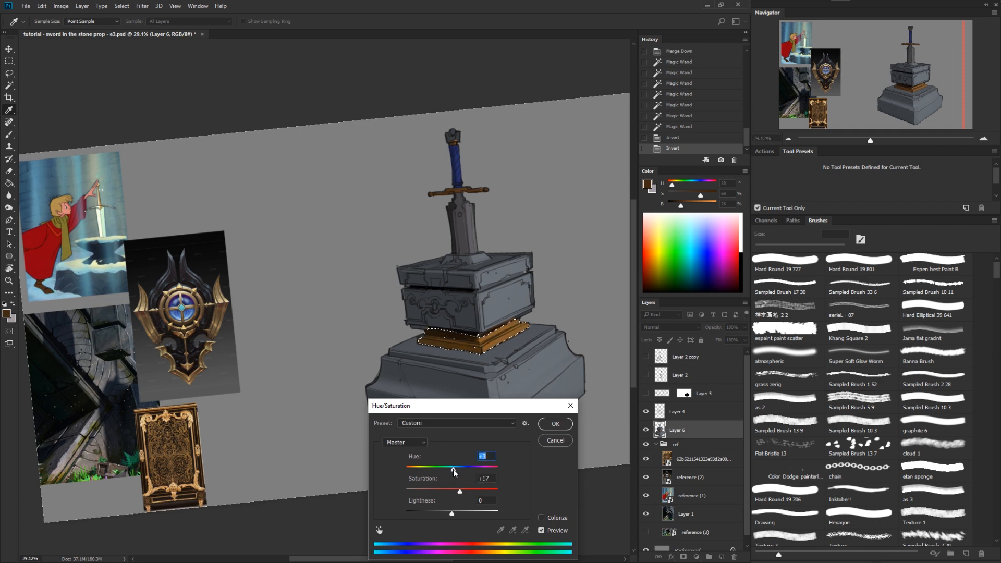
left_click_drag(454, 516, 464, 493)
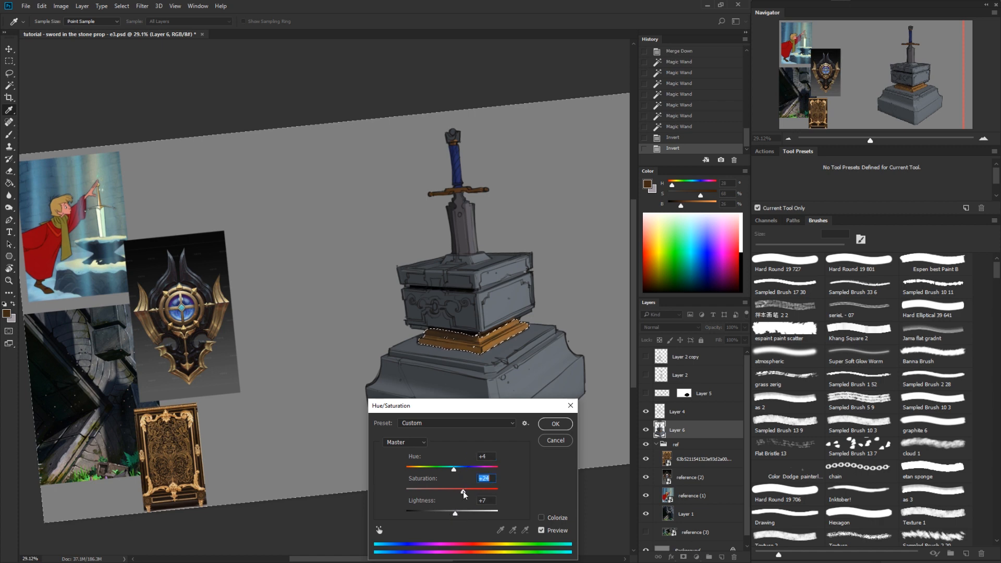
left_click(455, 471)
left_click_drag(454, 471, 453, 472)
left_click(545, 435)
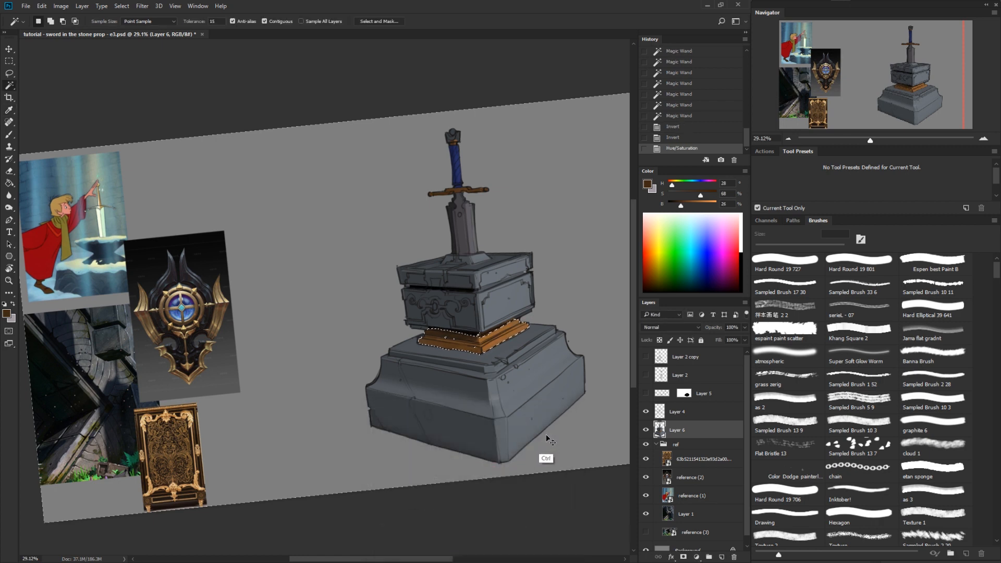
Step: Sample a light gold from the shield emblem reference and brush highlights along the band's side and front faces
key("b")
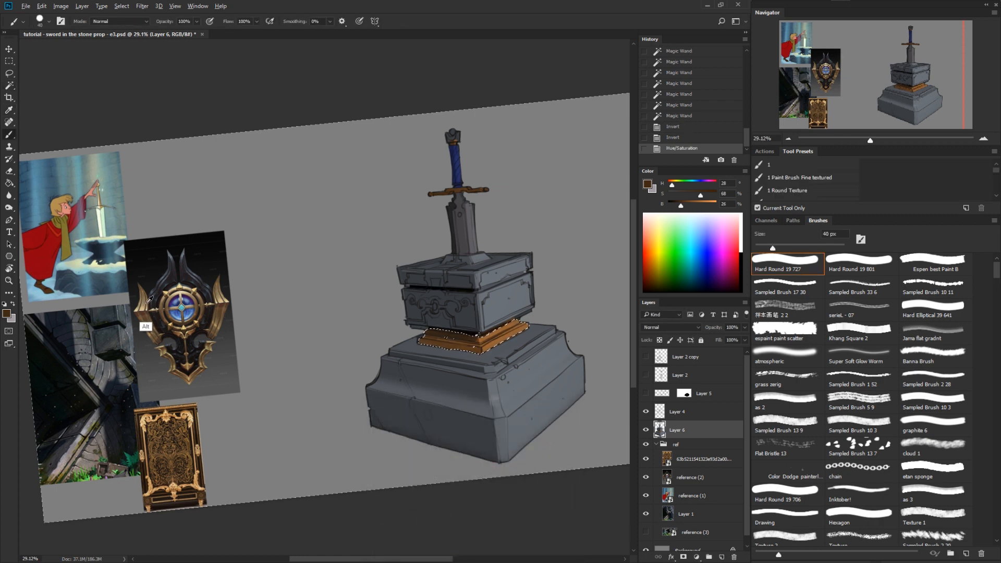
left_click(147, 302, "alt")
scroll(492, 342, "up", 2)
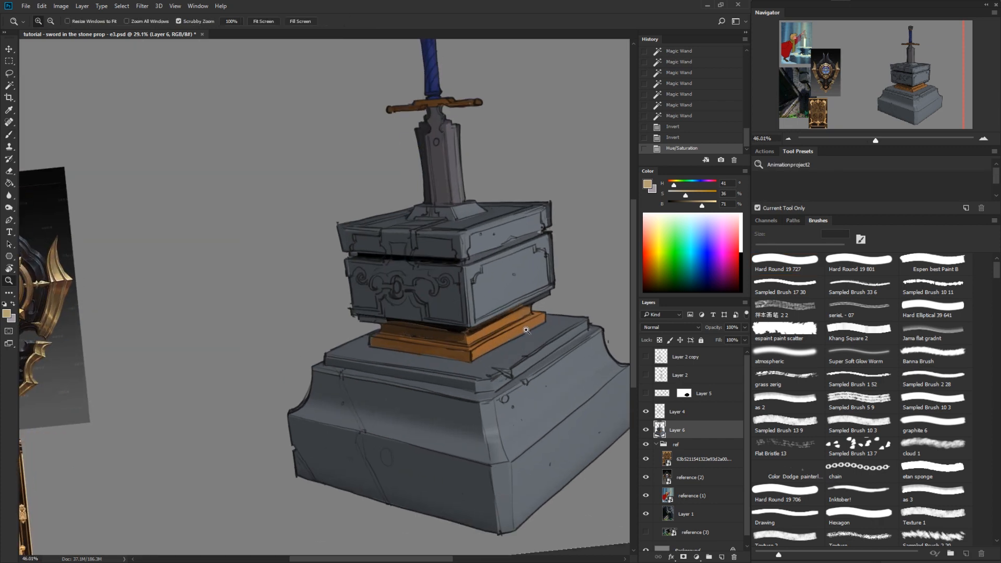
left_click_drag(493, 339, 527, 321)
mouse_move(373, 340)
left_mouse_down()
mouse_move(468, 355)
mouse_move(537, 318)
mouse_move(491, 341)
left_mouse_up()
Step: Sample a reddish brown (H 22, S 53, B 40) from the emblem reference and paint it along the band's front face
key("z")
key("b")
left_click(211, 317, "alt")
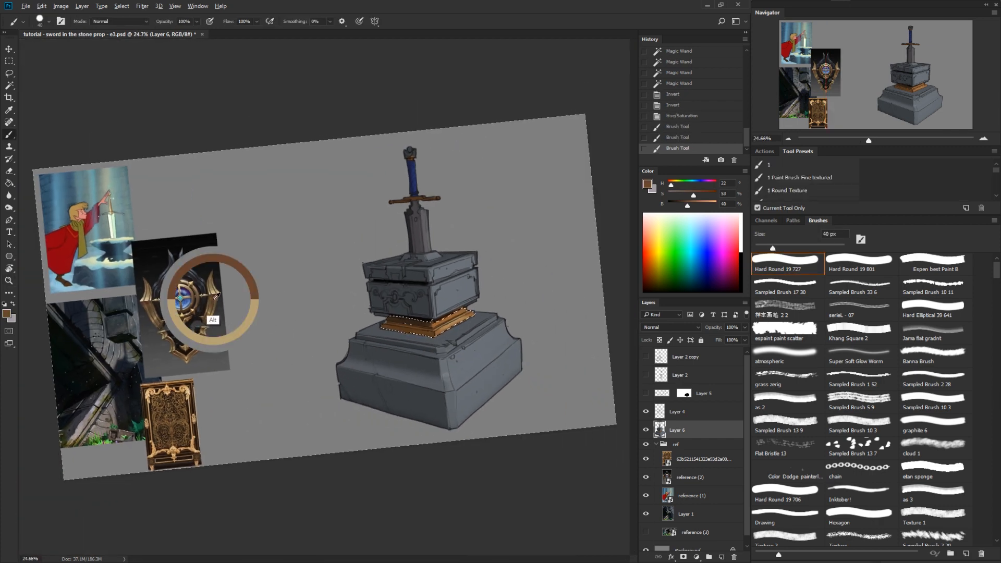
key("g")
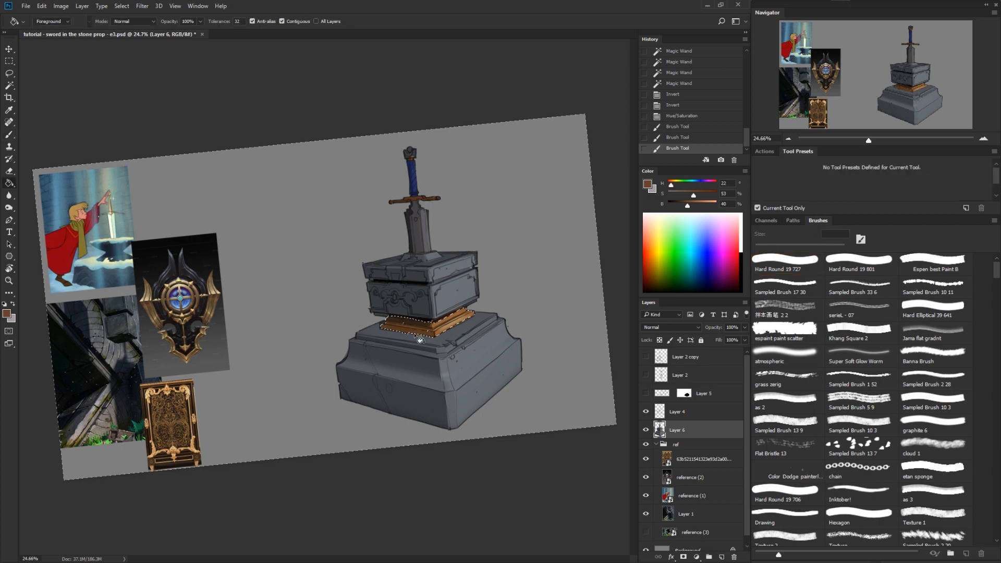
key("r")
left_click_drag(532, 314, 438, 470)
key("z")
key("b")
mouse_move(360, 375)
left_mouse_down()
mouse_move(382, 376)
mouse_move(367, 400)
mouse_move(331, 358)
left_mouse_up()
Step: Sample a pale gold (H 43, S 38, B 85) from the emblem reference and paint bright highlights on the band's corner and side face
left_click(238, 152, "alt")
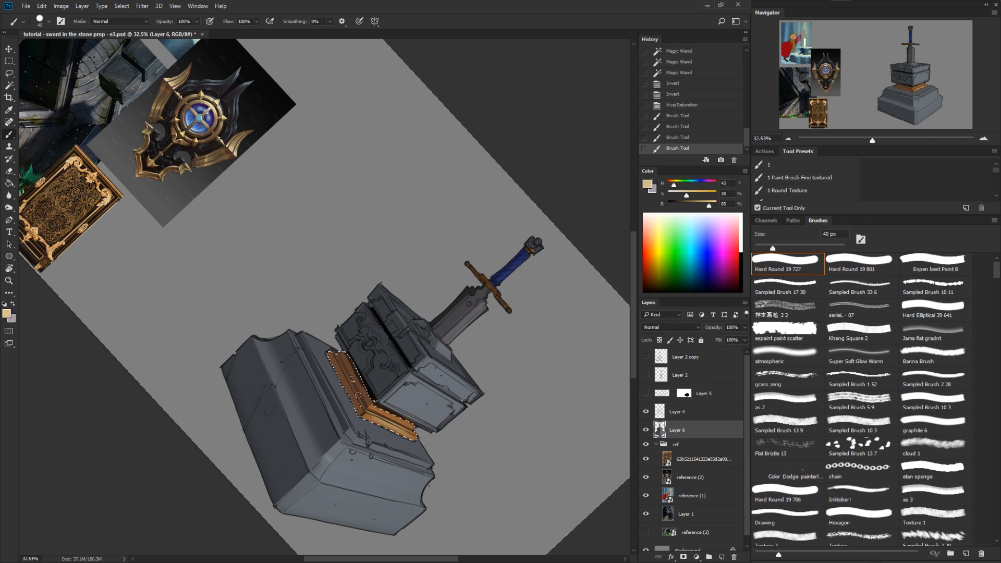
mouse_move(363, 406)
left_mouse_down()
mouse_move(350, 378)
mouse_move(360, 396)
left_mouse_up()
key("r")
mouse_move(438, 500)
left_mouse_down()
mouse_move(503, 472)
mouse_move(514, 308)
mouse_move(486, 297)
left_mouse_up()
key("b")
left_click_drag(447, 325, 494, 289)
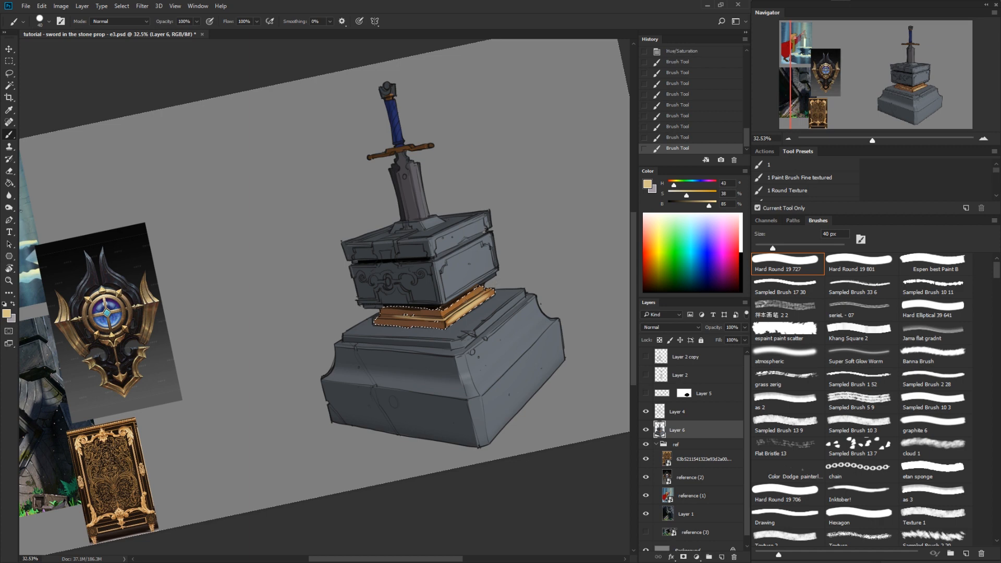
Step: Sample the band's orange, blend it over the side face highlights and deselect the band
left_click(459, 316, "alt")
left_click_drag(453, 314, 485, 290)
key("ctrl+d")
key("ctrl+space")
left_click_drag(519, 331, 523, 412)
key("r")
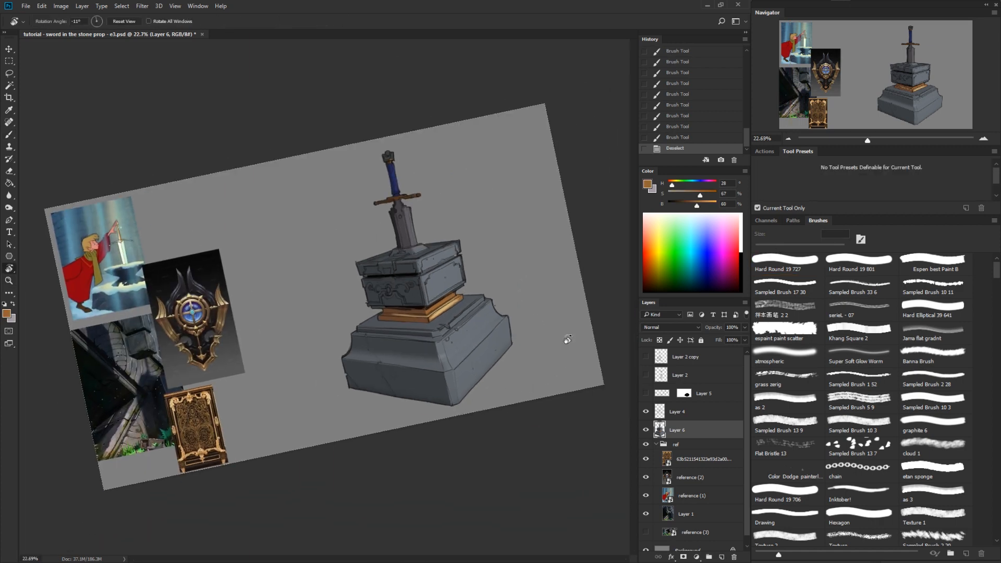
left_click_drag(568, 340, 555, 409)
Step: Sample gold tones from the shield emblem and the ornate book cover references
key("z")
left_click_drag(428, 317, 445, 317)
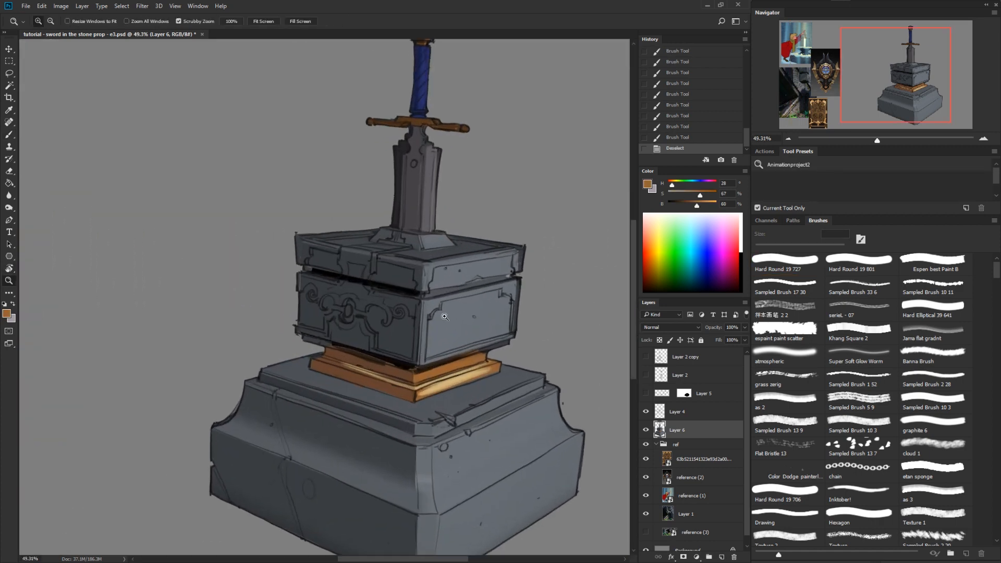
key("space")
left_click_drag(302, 355, 524, 374)
key("b")
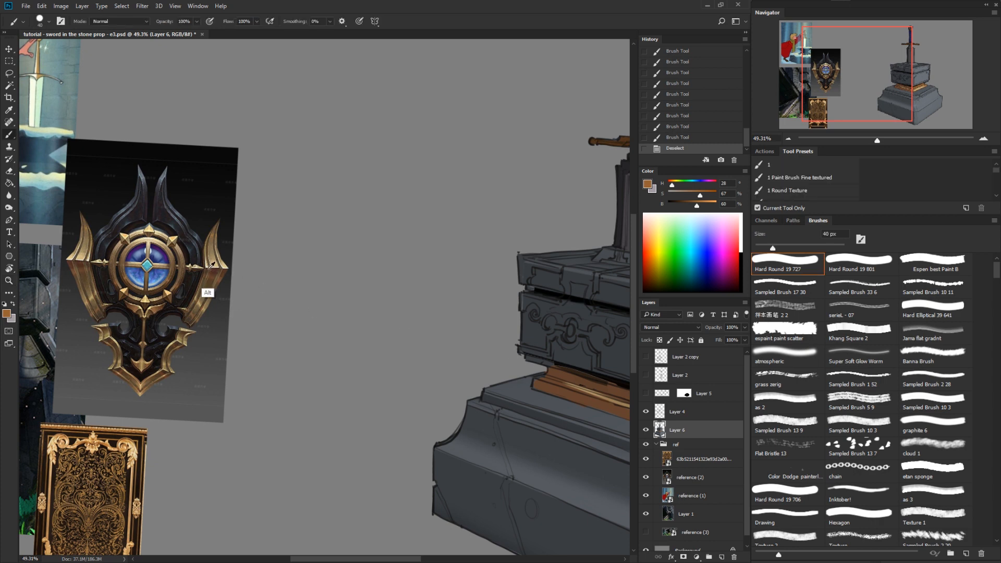
left_click_drag(179, 287, 212, 262)
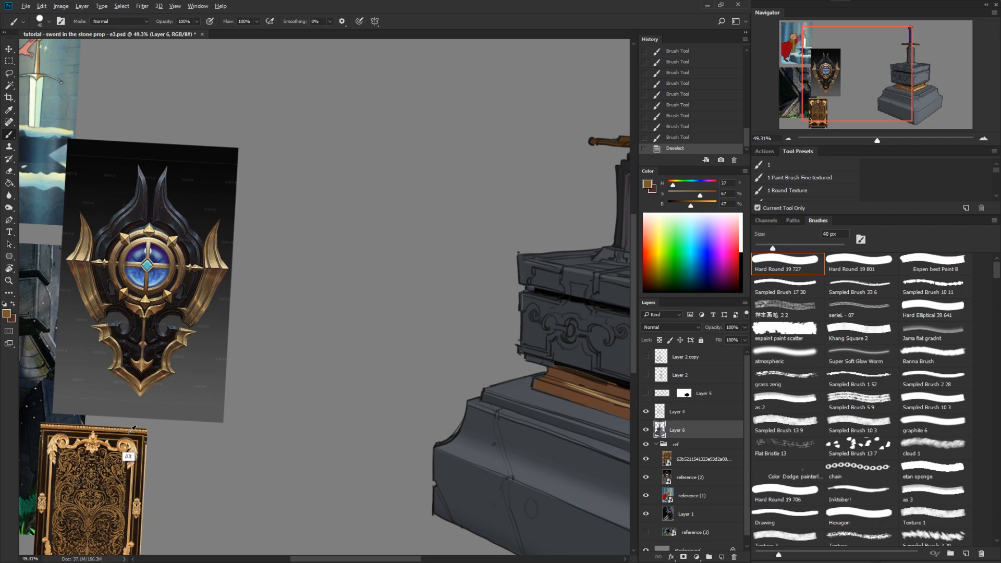
left_click_drag(131, 431, 132, 429)
key("z")
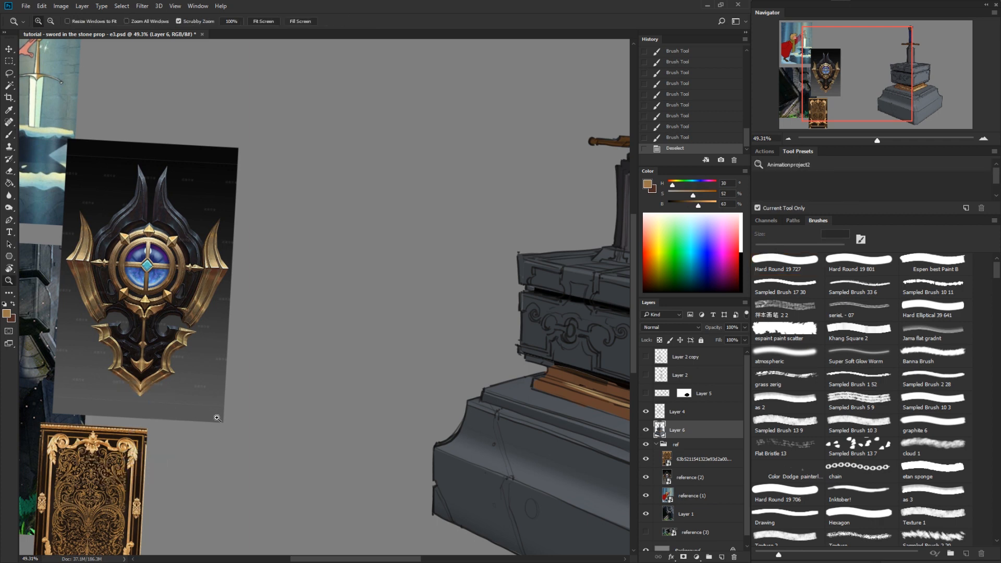
left_click(187, 440, "alt")
key("b")
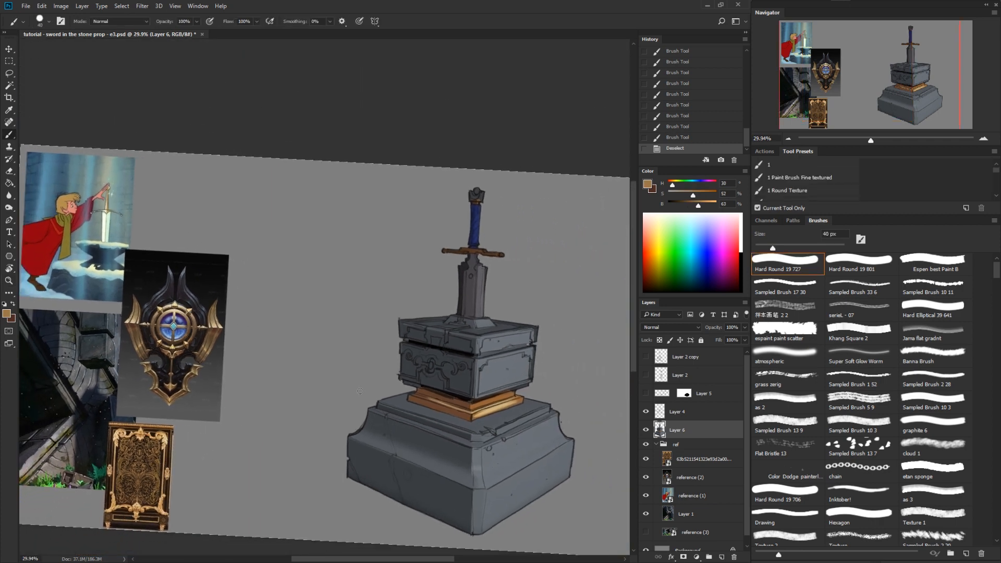
Step: Sample the band's brown, adjust it to H 25, S 61, B 45, and paint the corner trim on the upper block's front face
left_click(489, 400, "alt")
key("z")
left_click_drag(483, 397, 503, 398)
key("b")
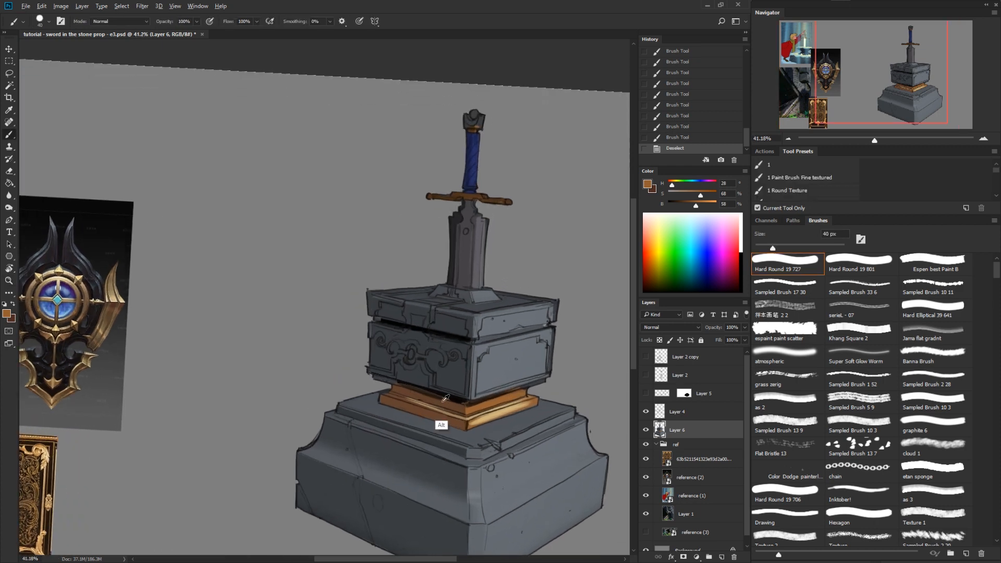
left_click(444, 403, "alt")
mouse_move(694, 195)
left_mouse_down()
mouse_move(672, 187)
mouse_move(691, 207)
left_mouse_up()
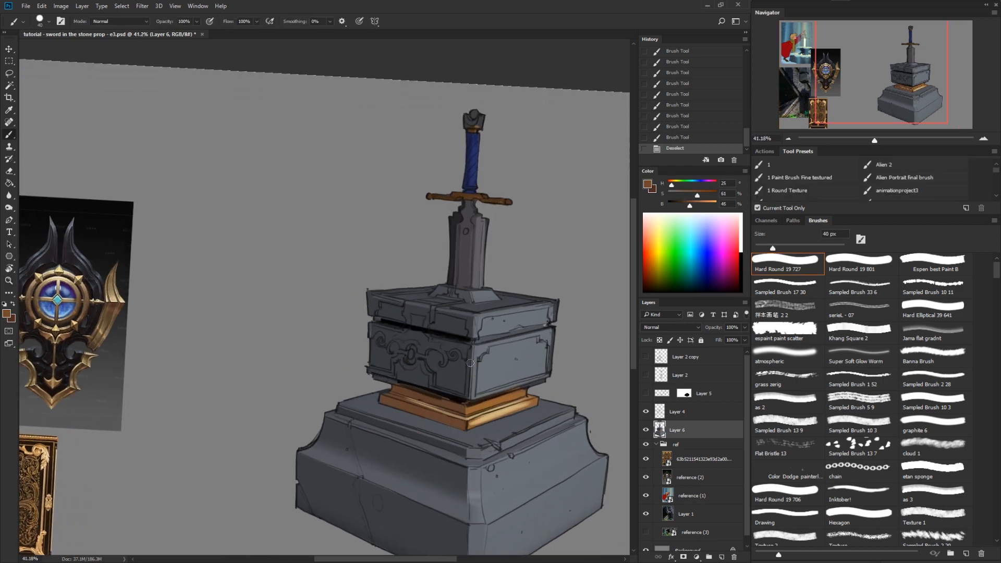
left_click_drag(474, 354, 471, 374)
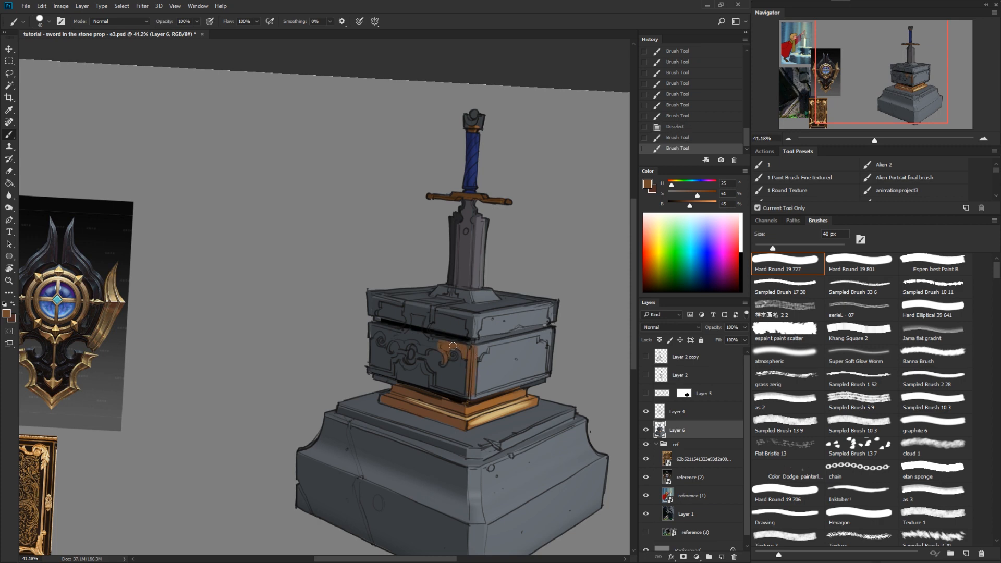
Step: Paint the scrollwork and frame on the upper block's front face brown with a 15 px brush, and sample a dark brown
key("p")
key("b")
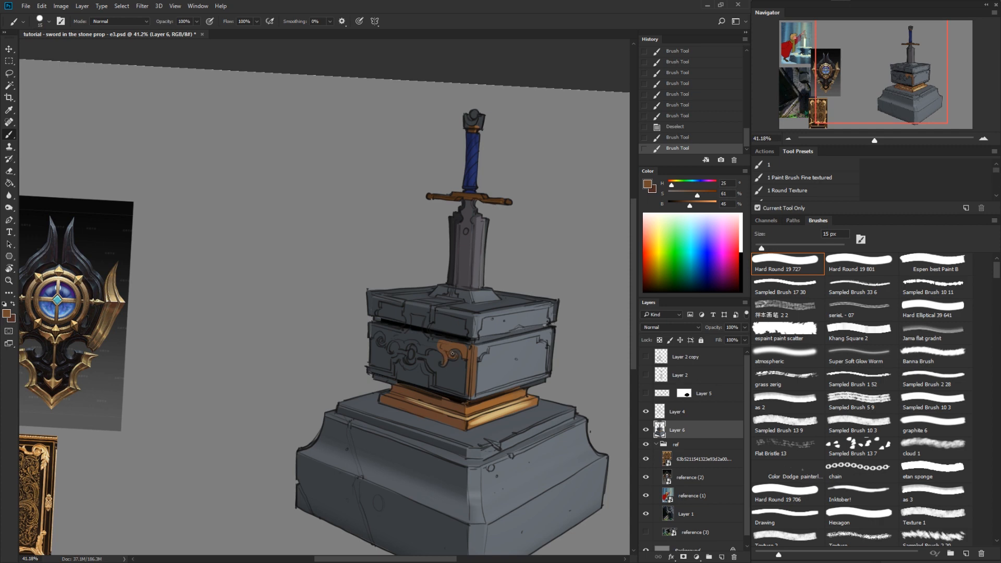
mouse_move(452, 353)
left_mouse_down()
mouse_move(447, 289)
mouse_move(425, 248)
left_mouse_up()
key("r")
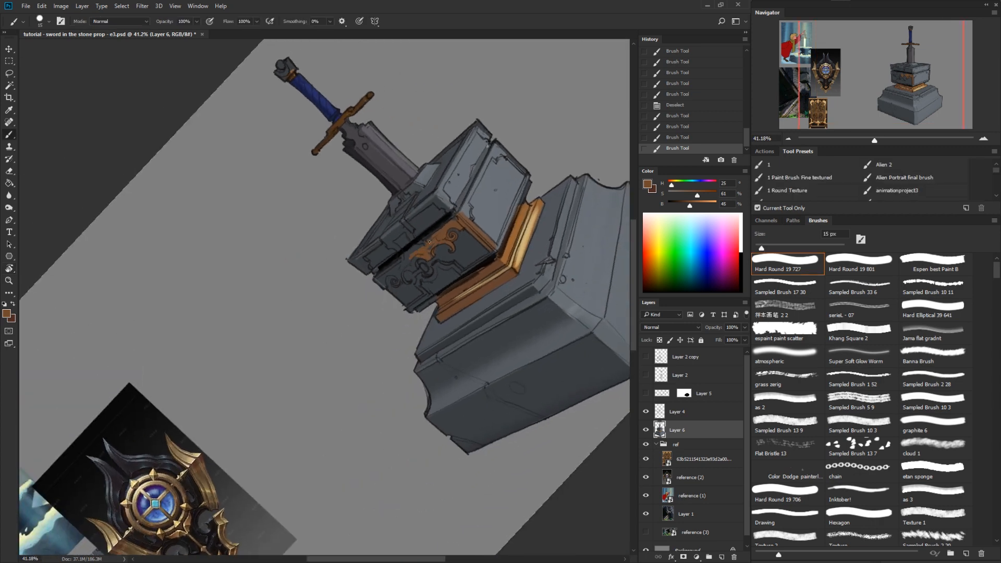
mouse_move(459, 215)
left_mouse_down()
mouse_move(385, 263)
mouse_move(416, 253)
mouse_move(386, 275)
mouse_move(413, 280)
left_mouse_up()
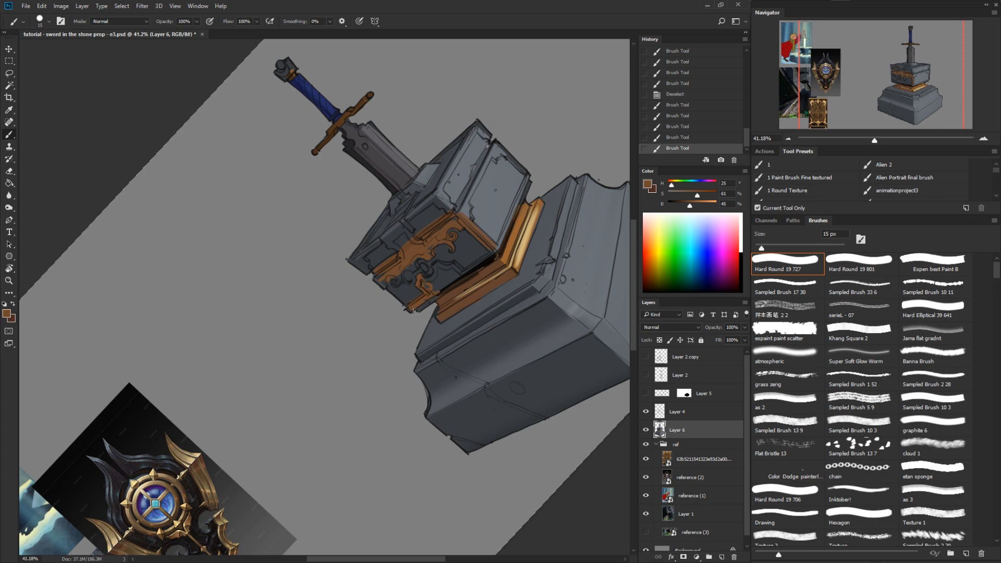
mouse_move(432, 301)
left_mouse_down()
mouse_move(478, 265)
mouse_move(372, 439)
mouse_move(320, 441)
mouse_move(303, 411)
left_mouse_up()
key("r")
left_click(306, 407, "alt")
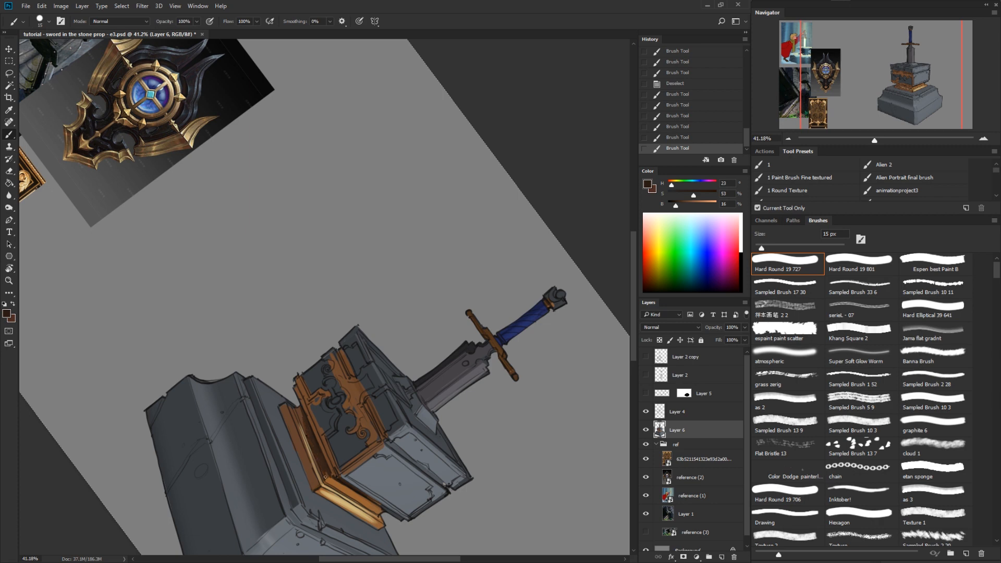
Step: Select the brown band's faces and the painted trim on the upper block's front face with the Magic Wand
key("r")
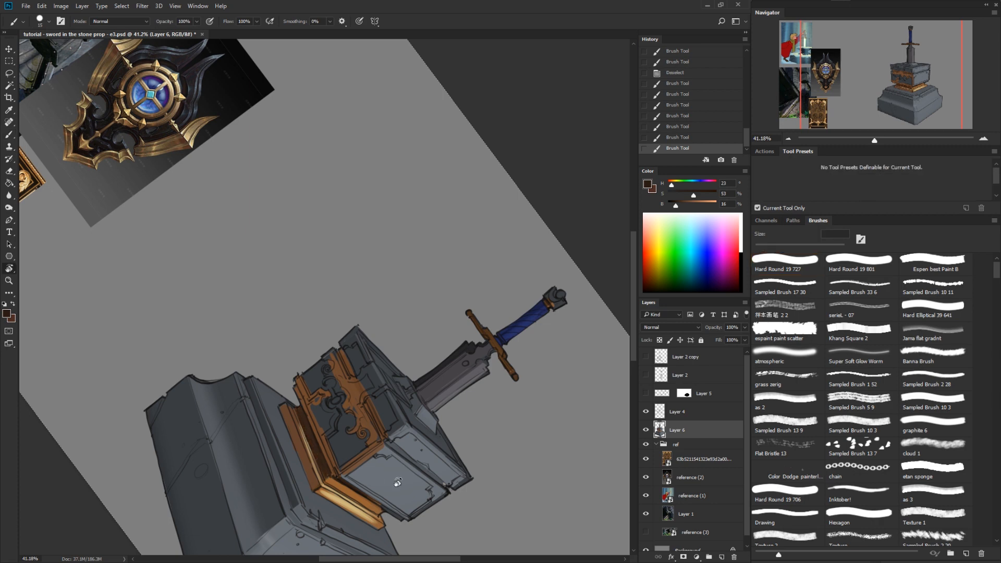
left_click_drag(324, 471, 548, 257)
key("ctrl+0")
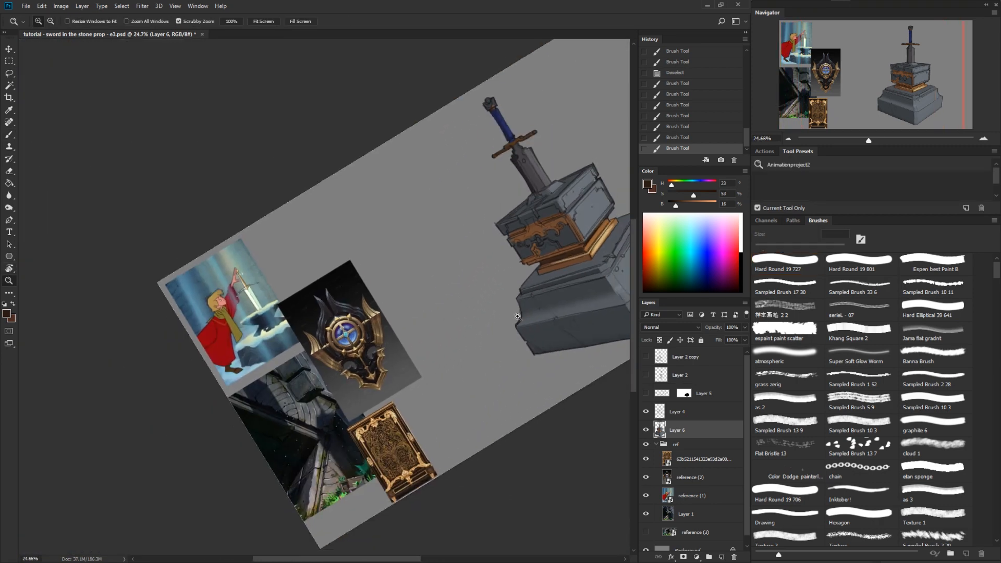
left_click_drag(558, 335, 525, 442)
key("z")
left_click_drag(423, 331, 455, 331)
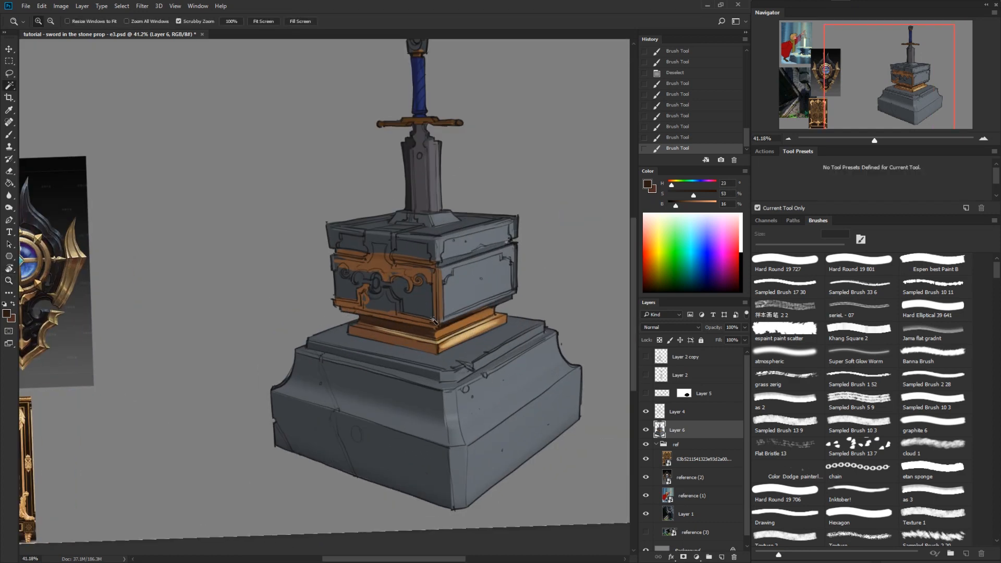
key("w")
left_click(425, 342, "shift")
left_click(453, 330, "shift")
left_click(407, 331, "shift")
left_click(423, 317, "shift")
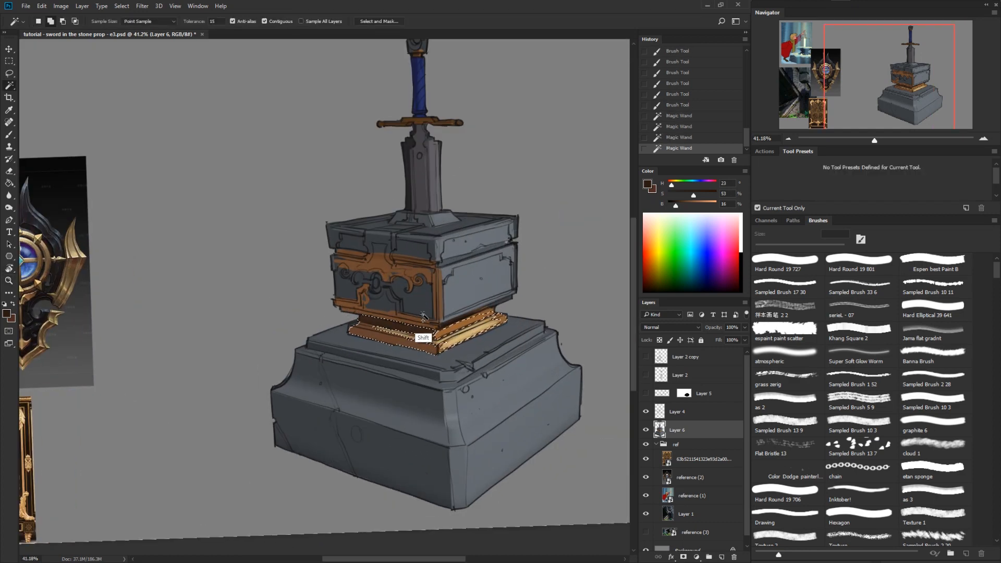
left_click(433, 274, "shift")
left_click(439, 286, "shift")
key("ctrl+u")
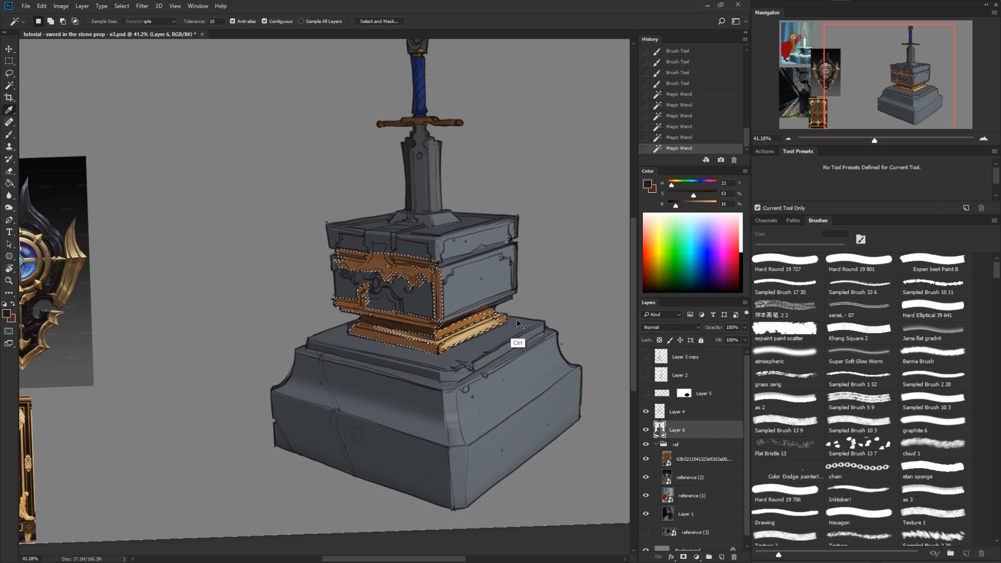
left_click_drag(453, 468, 450, 470)
key("Return")
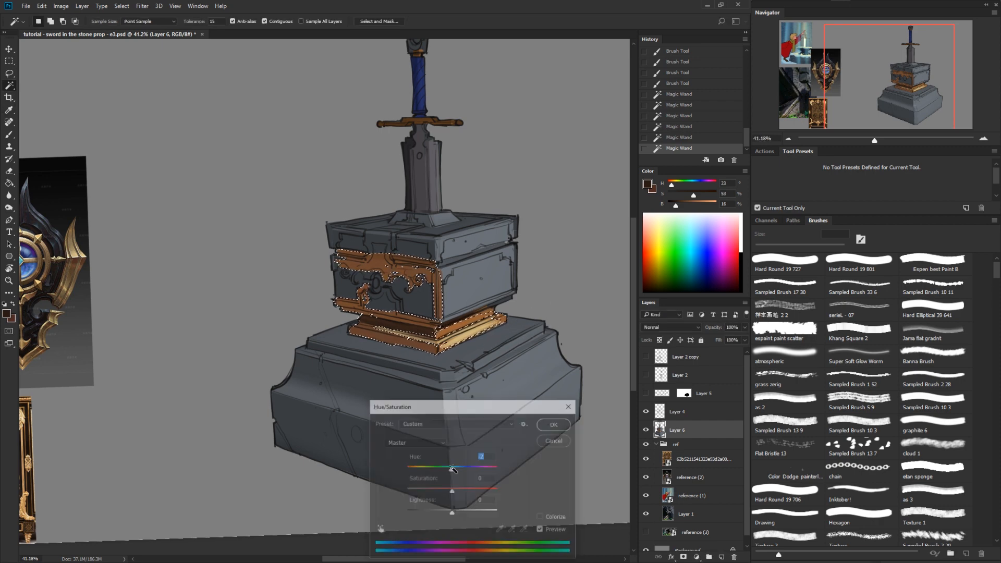
Step: Adjust the selected band and front trim slightly with Color Balance and clear the selection
key("ctrl+b")
left_click_drag(512, 96, 503, 396)
mouse_move(447, 455)
left_mouse_down()
mouse_move(436, 458)
mouse_move(451, 434)
mouse_move(439, 456)
left_mouse_up()
left_click(546, 415)
key("ctrl+d")
Step: Sample a golden brown (H 29, S 66, B 46) from the sword's crossguard and paint over the crossguard
left_click_drag(529, 421, 473, 449)
left_click_drag(347, 298, 469, 299)
mouse_move(493, 300)
left_mouse_down()
mouse_move(416, 309)
mouse_move(438, 441)
mouse_move(485, 293)
left_mouse_up()
key("r")
key("b")
left_click(334, 143, "alt")
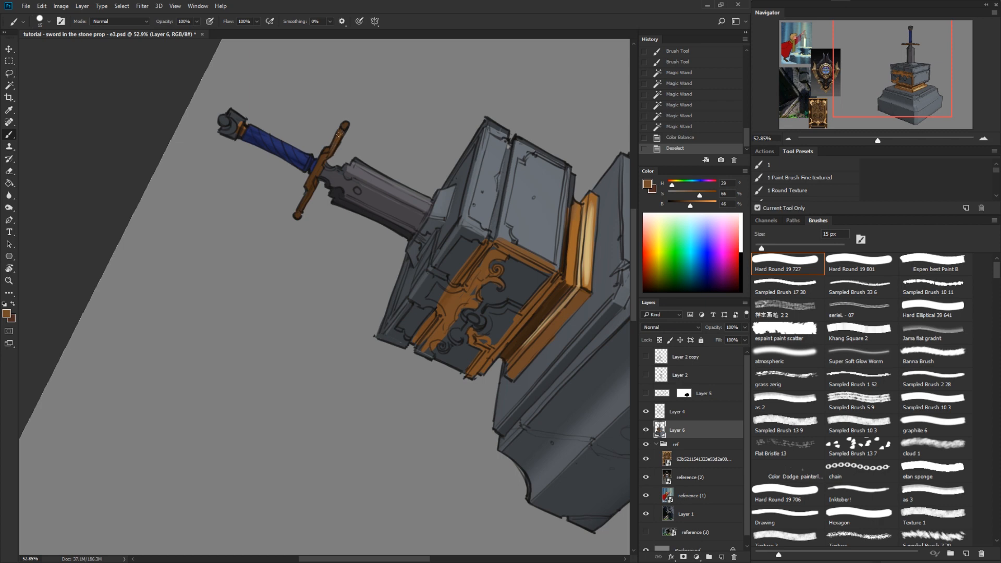
left_click_drag(323, 156, 301, 210)
left_click_drag(308, 195, 299, 214)
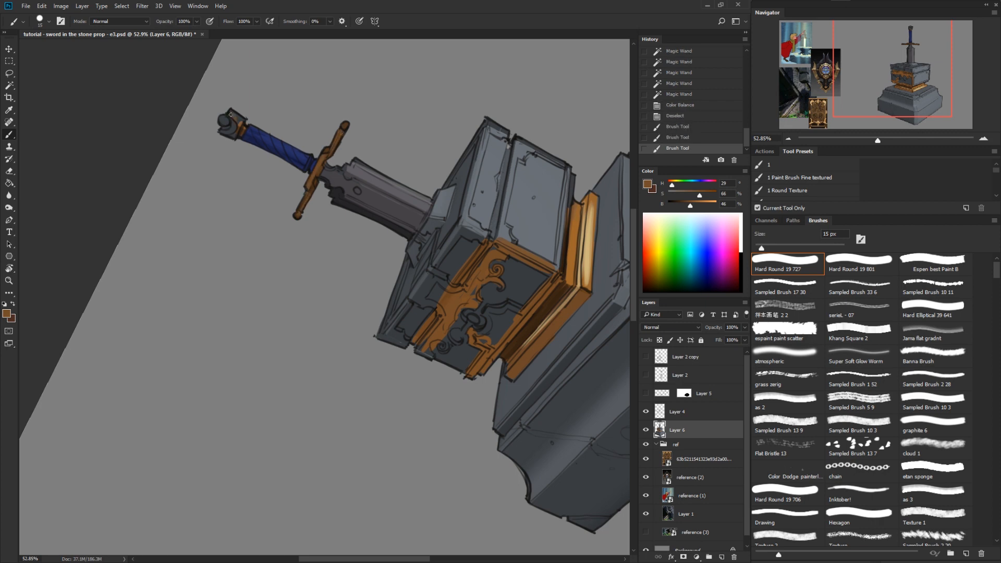
Step: Undo the trial stroke on the pommel, add a new layer clipped to Layer 6, and paint the pommel golden brown on it
left_click_drag(231, 114, 216, 126)
key("ctrl+z")
left_click(722, 557)
left_click(671, 437, "alt")
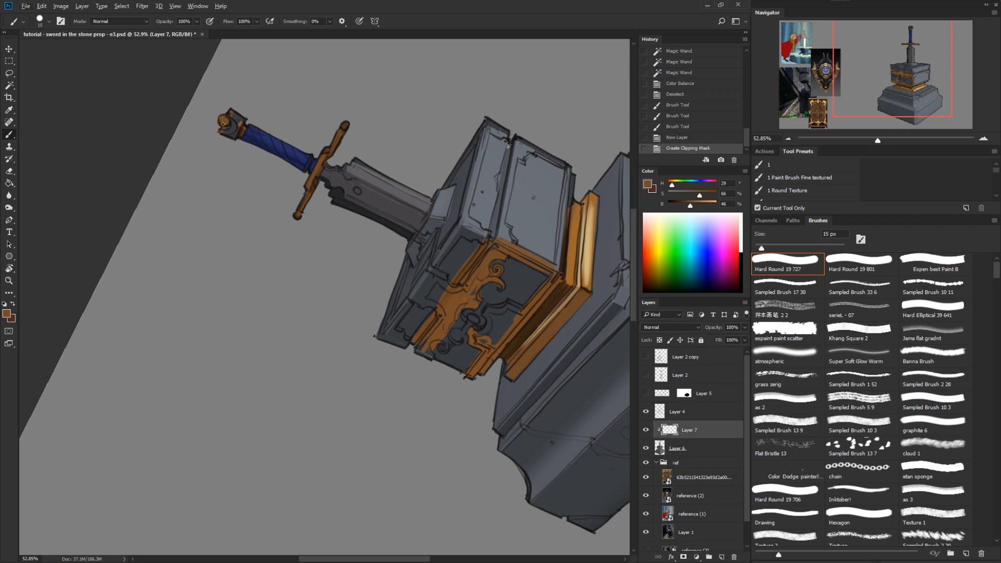
left_click_drag(248, 122, 242, 134)
Step: Raise the foreground orange to H 29, S 66, B 86 and select the sword's pommel with a rectangular marquee
key("r")
mouse_move(529, 253)
left_mouse_down()
mouse_move(537, 307)
mouse_move(454, 480)
mouse_move(502, 382)
left_mouse_up()
mouse_move(469, 486)
left_mouse_down()
mouse_move(548, 439)
mouse_move(506, 450)
left_mouse_up()
key("z")
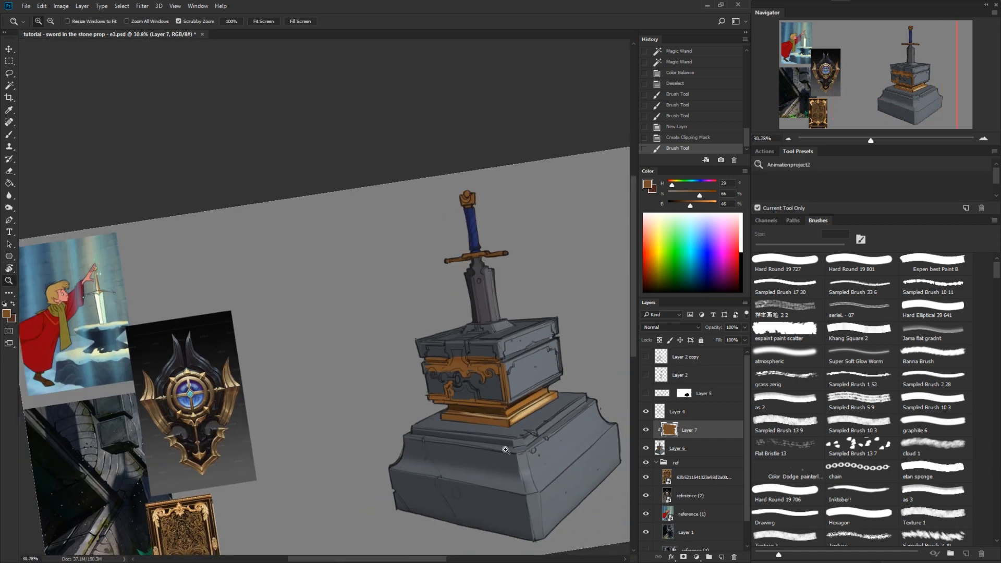
key("r")
left_click_drag(565, 380, 571, 355)
left_click_drag(534, 285, 510, 371)
key("z")
left_click_drag(448, 255, 558, 253)
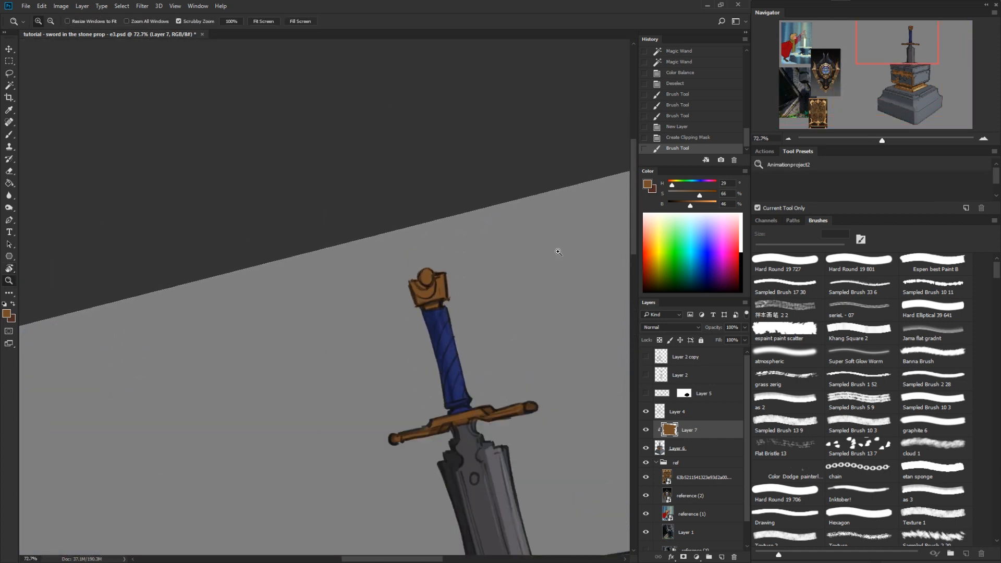
key("b")
left_click_drag(697, 208, 709, 207)
key("z")
left_click_drag(436, 263, 454, 259)
key("r")
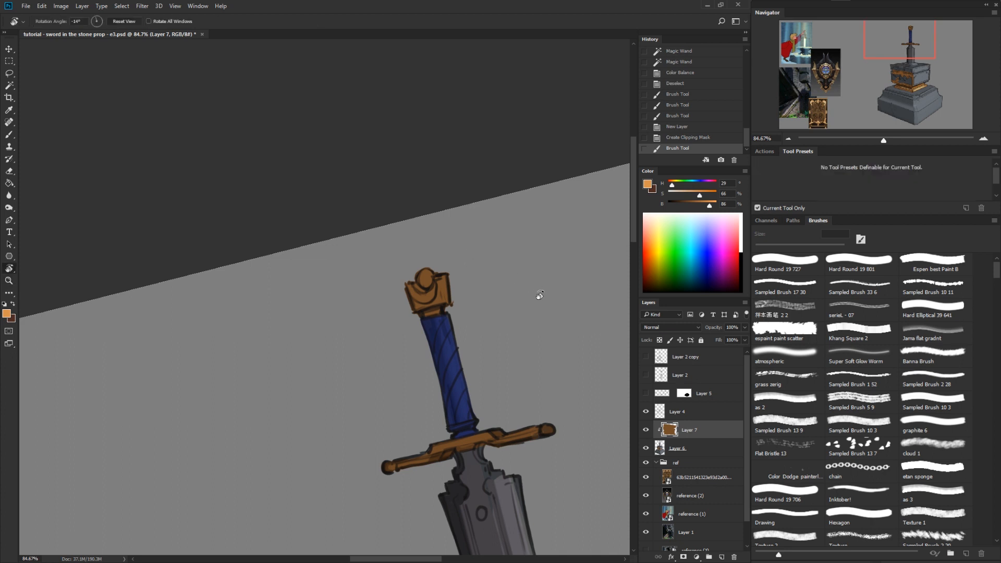
left_click_drag(539, 295, 537, 332)
key("m")
left_click_drag(375, 271, 487, 342)
Step: Shade the selected pommel with 30% opacity reflected gradients, raising the orange's brightness to 90, and clear the selection
key("g")
key("shift+g")
key("shift+g")
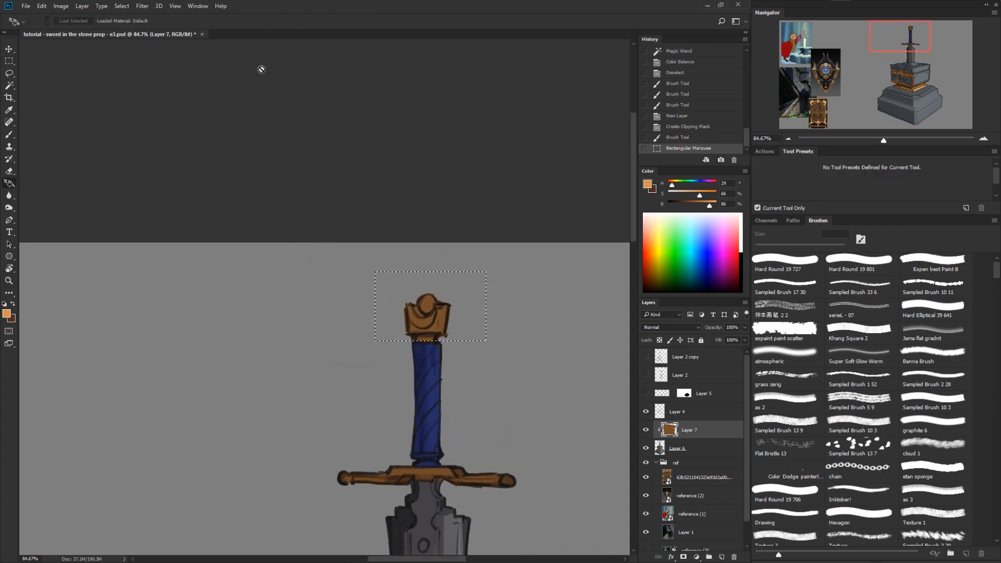
left_click(124, 20)
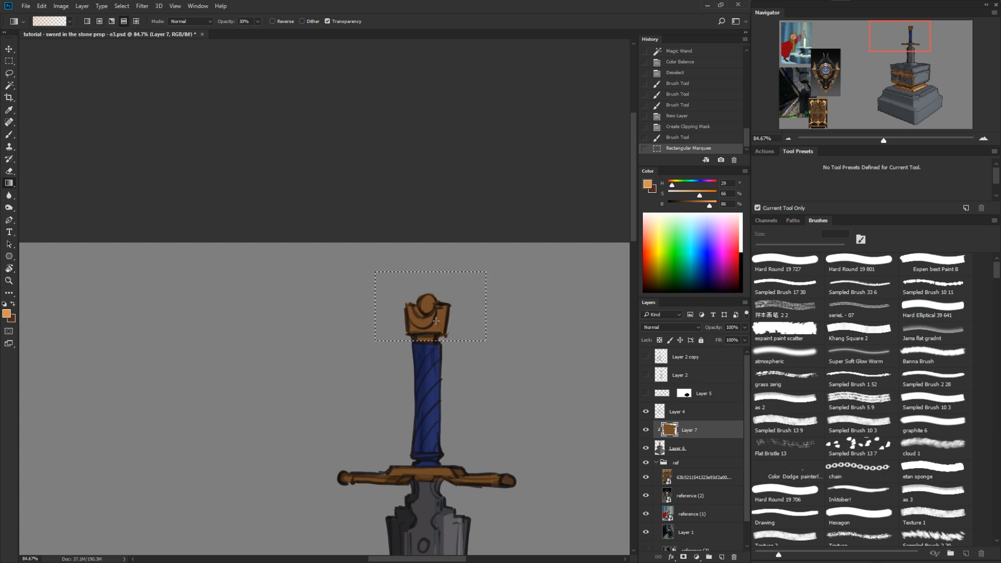
left_click_drag(433, 322, 444, 321)
left_click(711, 202)
left_click_drag(498, 399, 502, 265)
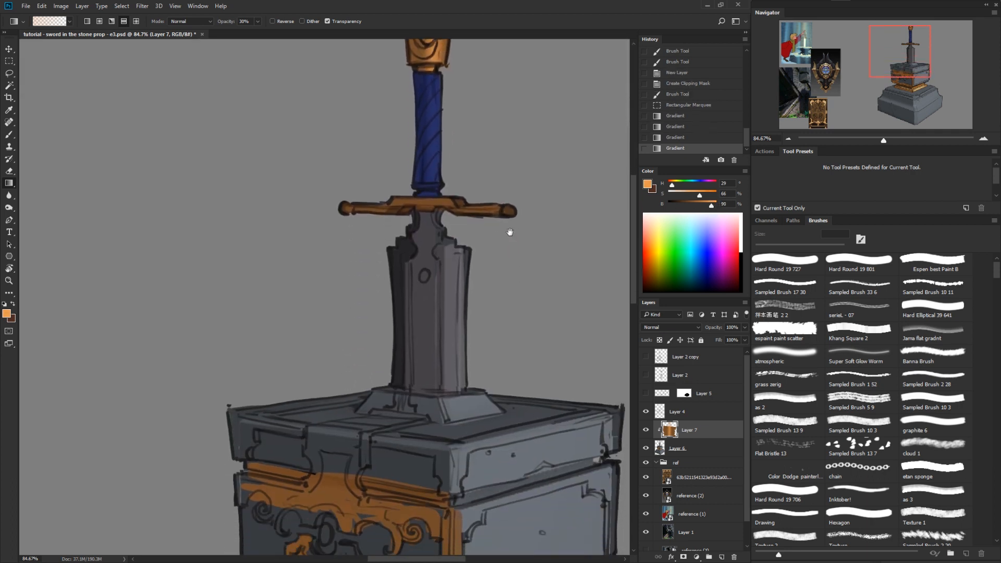
key("ctrl+d")
Step: Lasso the crossguard, brighten its centre with the light orange reflected gradient and clear the selection
key("z")
left_click_drag(517, 370, 510, 330)
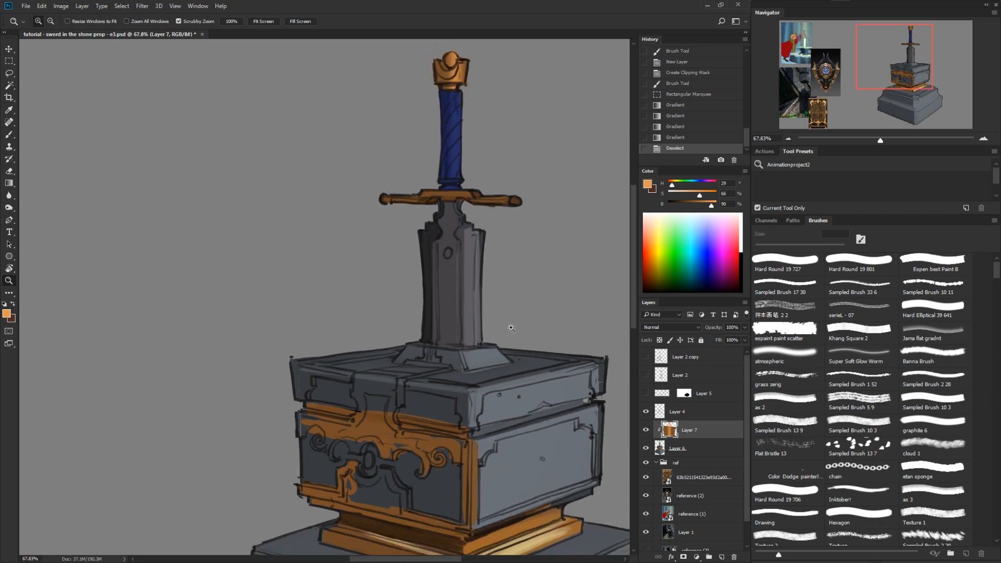
left_click_drag(520, 258, 509, 351)
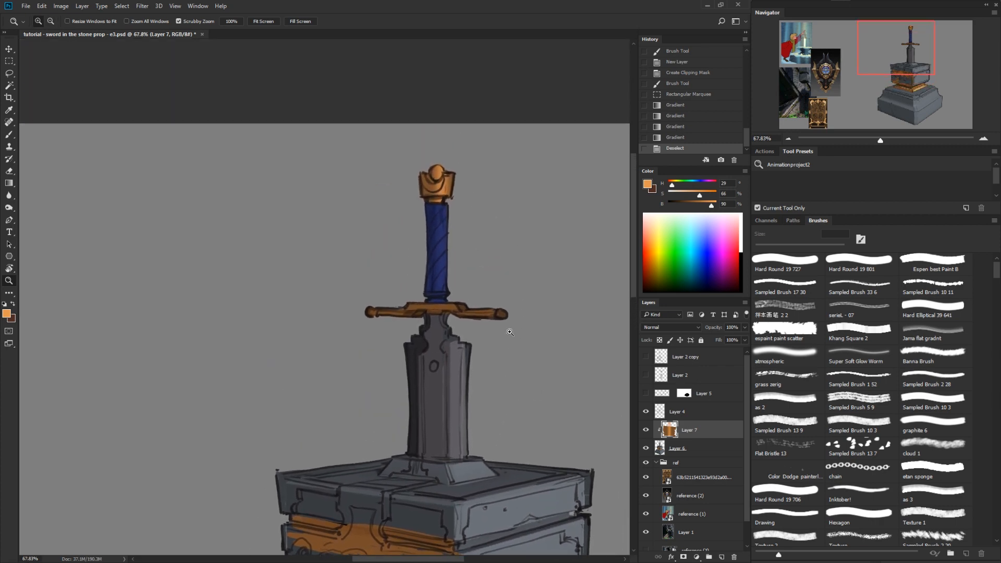
key("l")
left_click_drag(509, 323, 427, 318)
mouse_move(349, 321)
left_mouse_down()
mouse_move(468, 299)
mouse_move(524, 354)
left_mouse_up()
key("g")
left_click_drag(449, 307, 493, 304)
key("z")
left_click(526, 364, "alt")
key("ctrl+d")
left_click(534, 425, "alt")
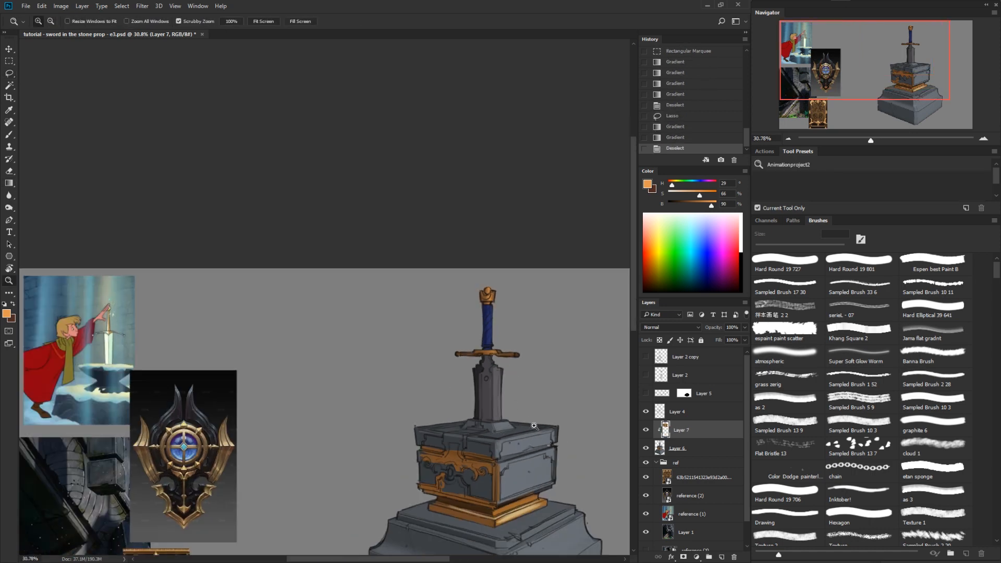
Step: Sample a golden brown (H 31, S 73, B 62) from the band and paint the trim around the upper block's side face
left_click_drag(534, 426, 521, 337)
left_click_drag(495, 401, 525, 400)
key("b")
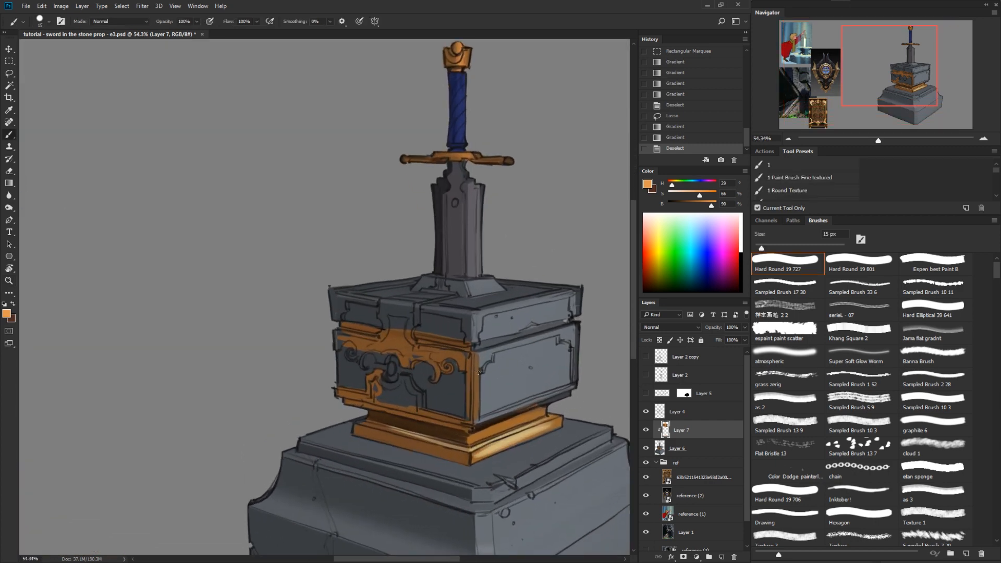
left_click(486, 435, "alt")
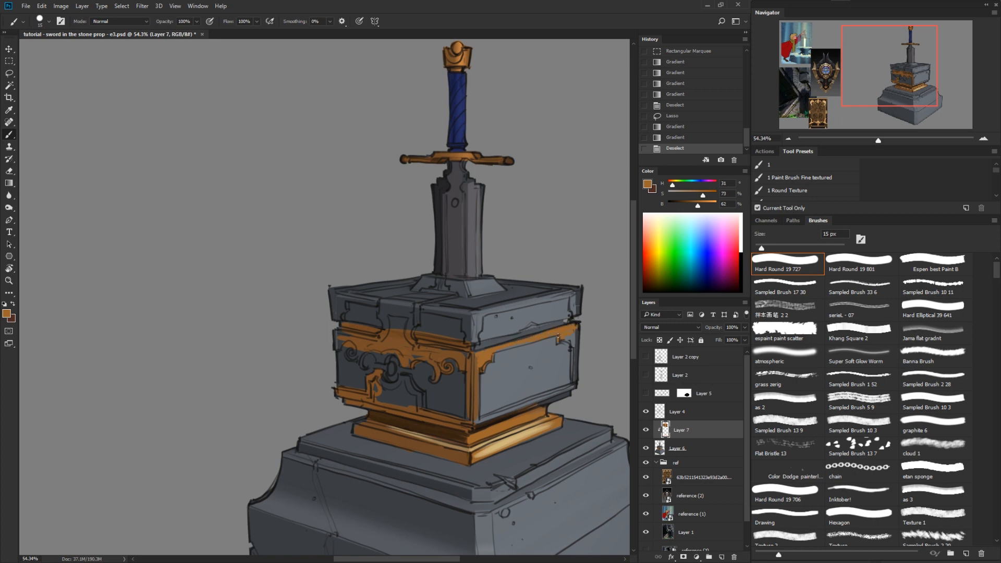
left_click_drag(568, 341, 572, 344)
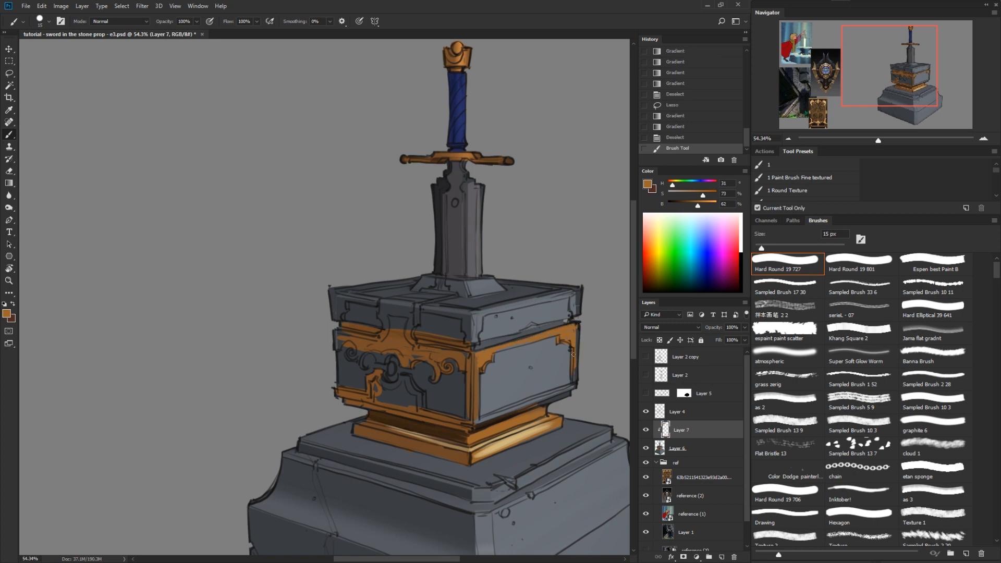
left_click_drag(576, 380, 567, 386)
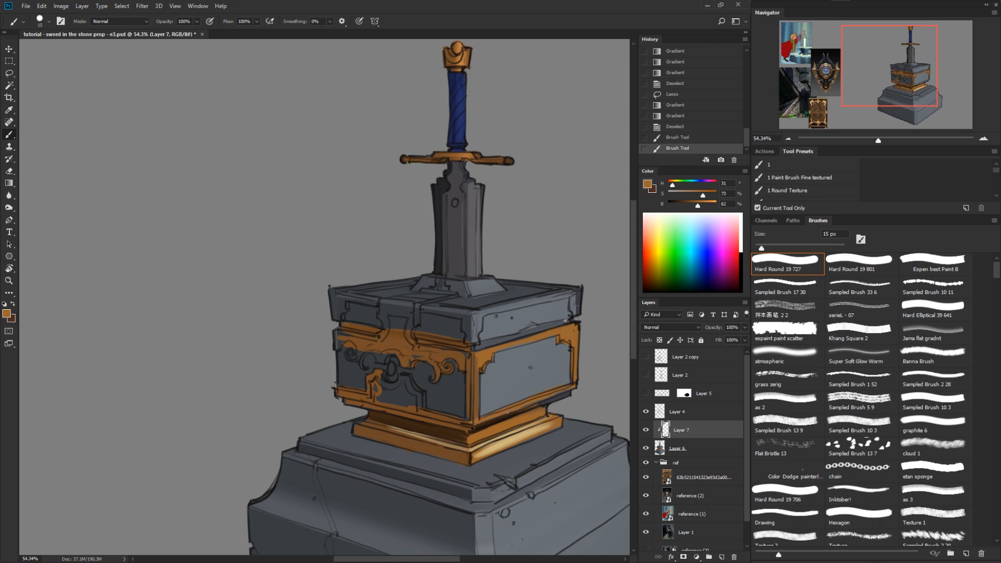
left_click_drag(572, 392, 513, 413)
key("z")
left_click_drag(551, 440, 514, 479)
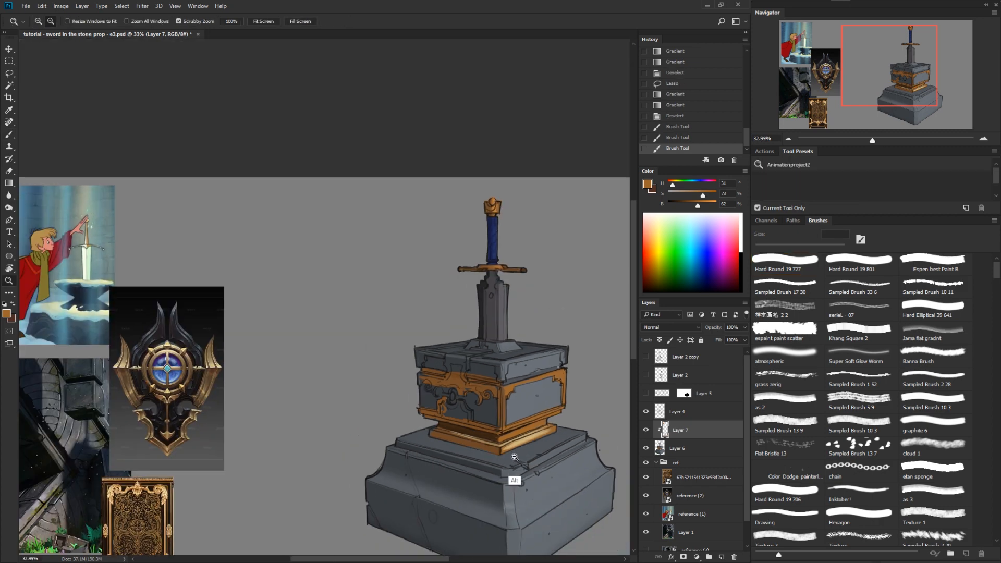
key("r")
left_click_drag(604, 477, 551, 440)
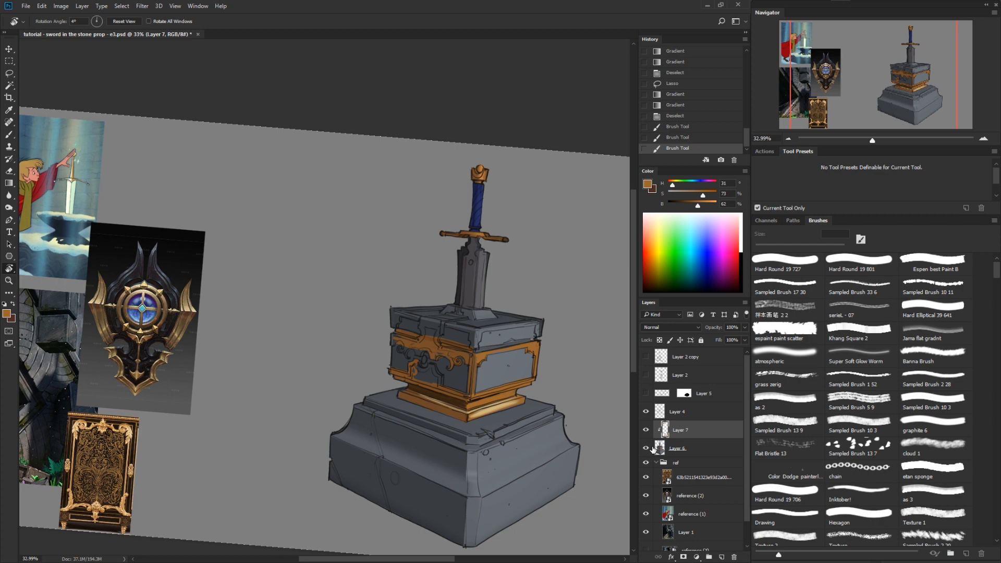
key("w")
left_click(535, 372)
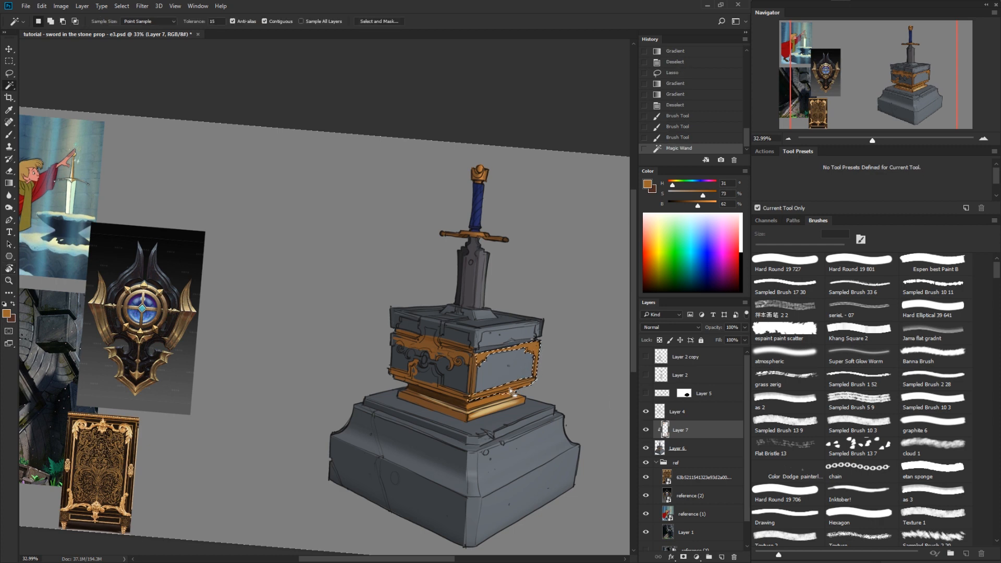
left_click(466, 395, "shift")
key("ctrl+d")
Step: On Layer 6, select the gold trim of the upper block's front face and the band below it with the Magic Wand
left_click(673, 448)
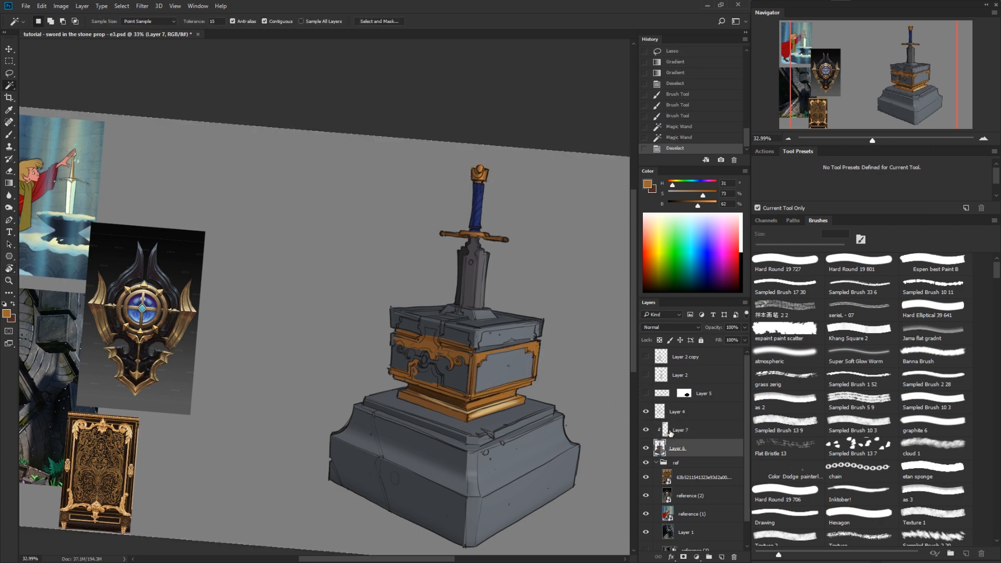
left_click(449, 391)
left_click(465, 355, "shift")
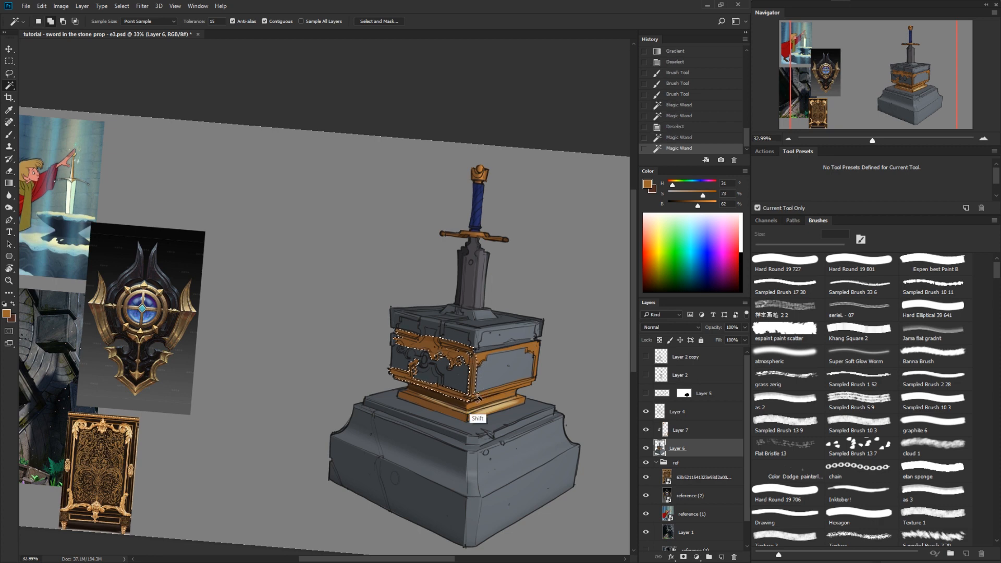
left_click(472, 409, "shift")
left_click(463, 409, "shift")
left_click(467, 410, "shift")
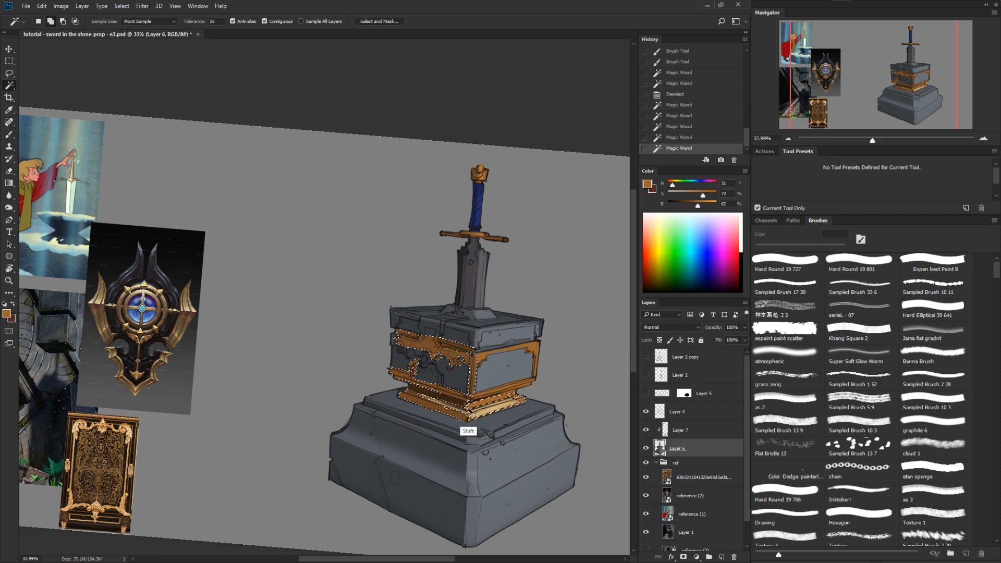
left_click(460, 415, "shift")
left_click(481, 362, "shift")
left_click(485, 362, "shift")
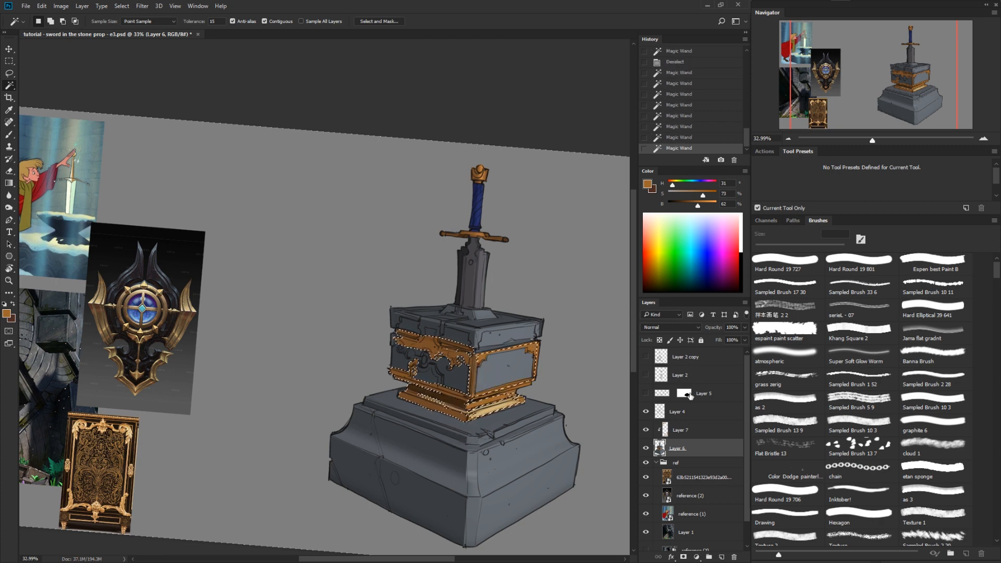
Step: Cut the selected gold areas to the clipboard, undo the cut and desaturate those areas on Layer 6
key("ctrl+x")
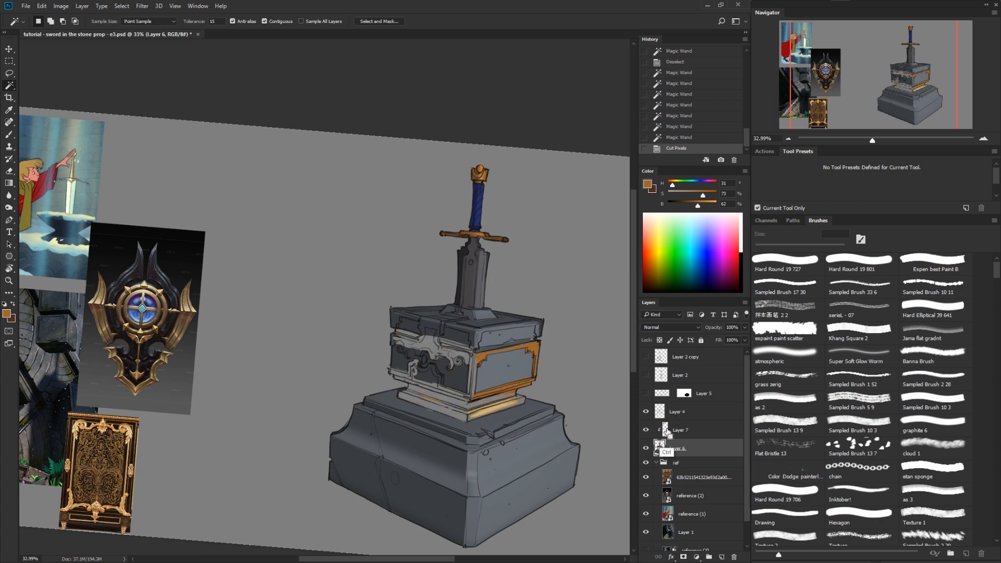
key("ctrl+z")
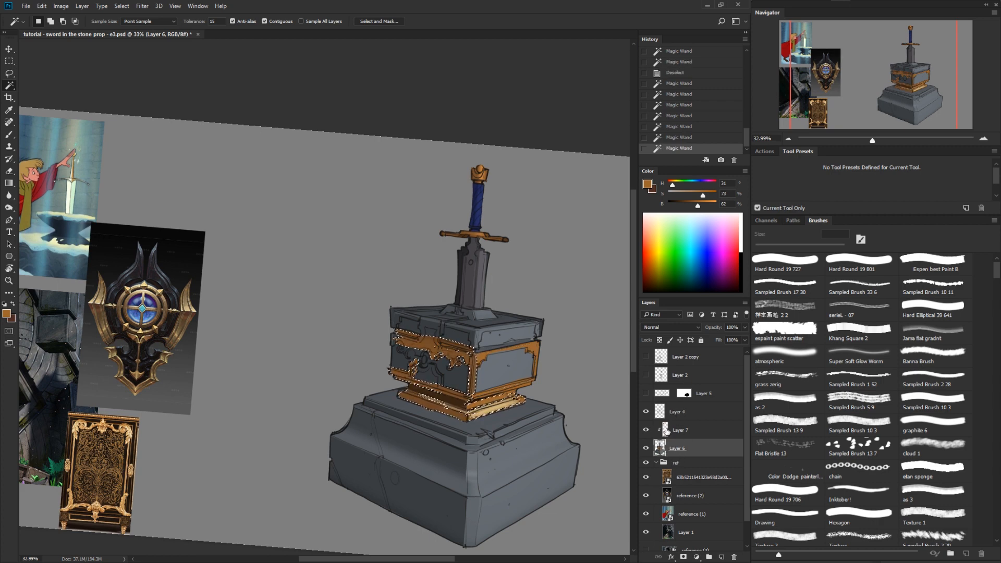
key("ctrl+shift+u")
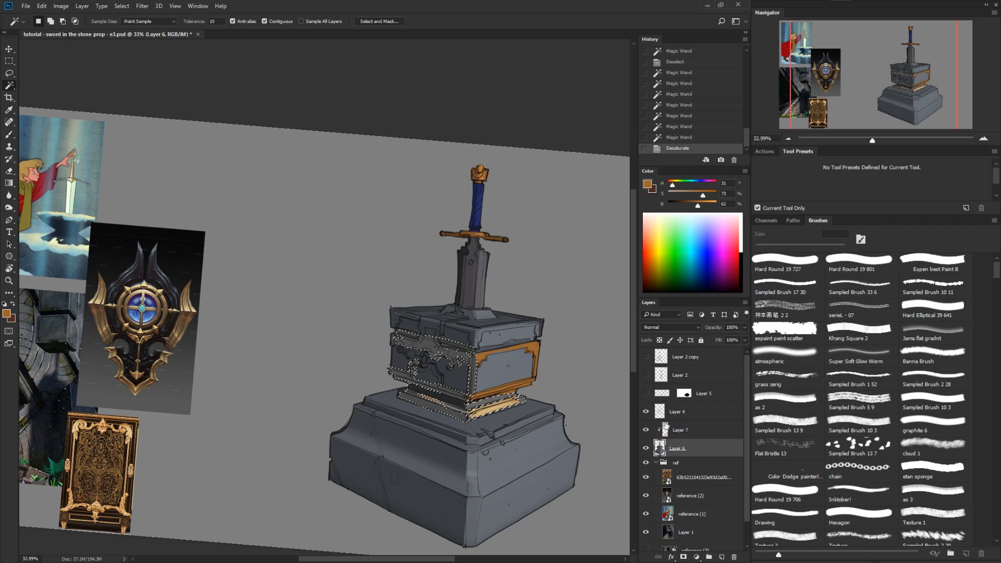
Step: Paste the gold areas in place on a new layer, clip it and merge it down into Layer 7
key("ctrl+shift+v")
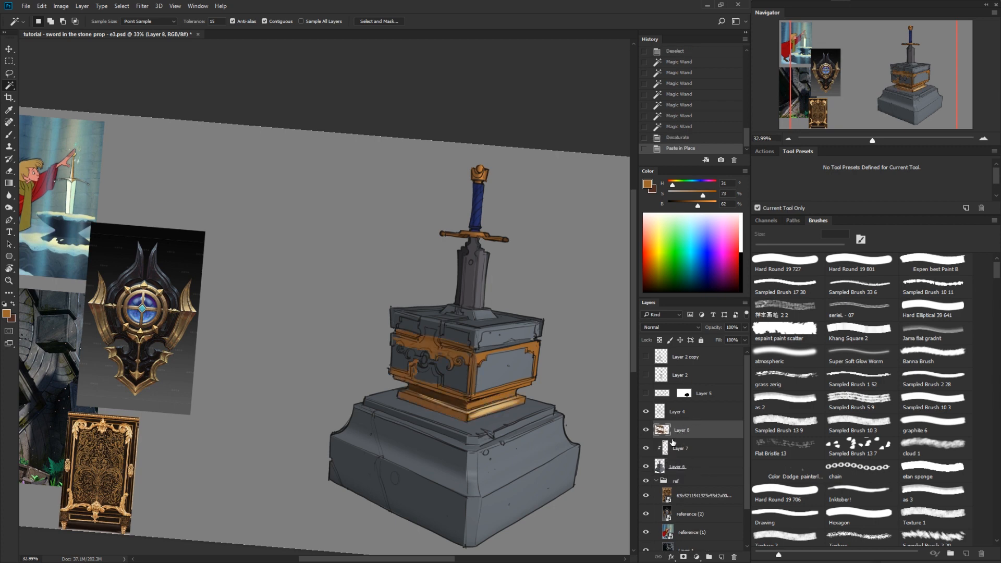
left_click(669, 441, "alt")
key("ctrl+e")
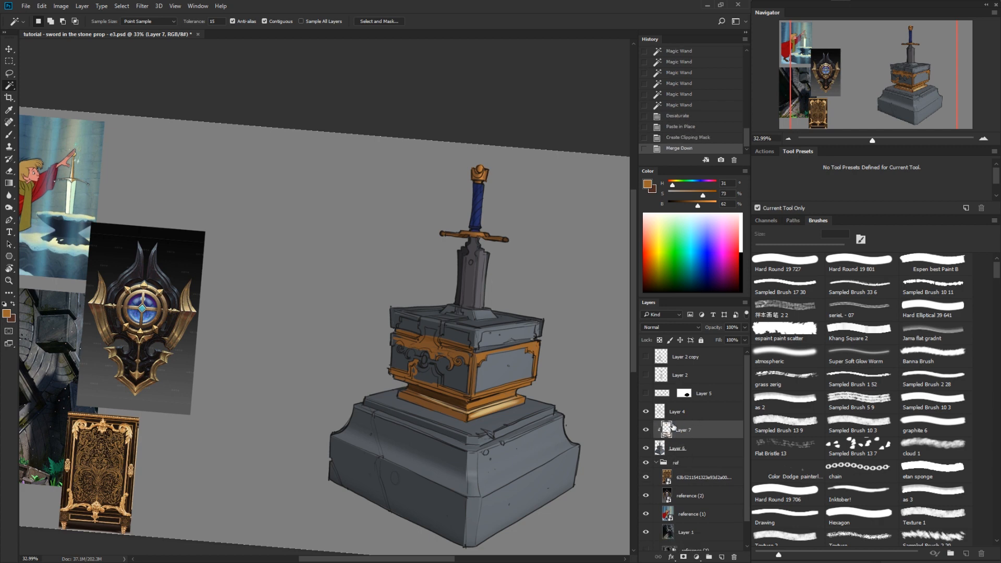
left_click(667, 431, "ctrl")
key("ctrl+d")
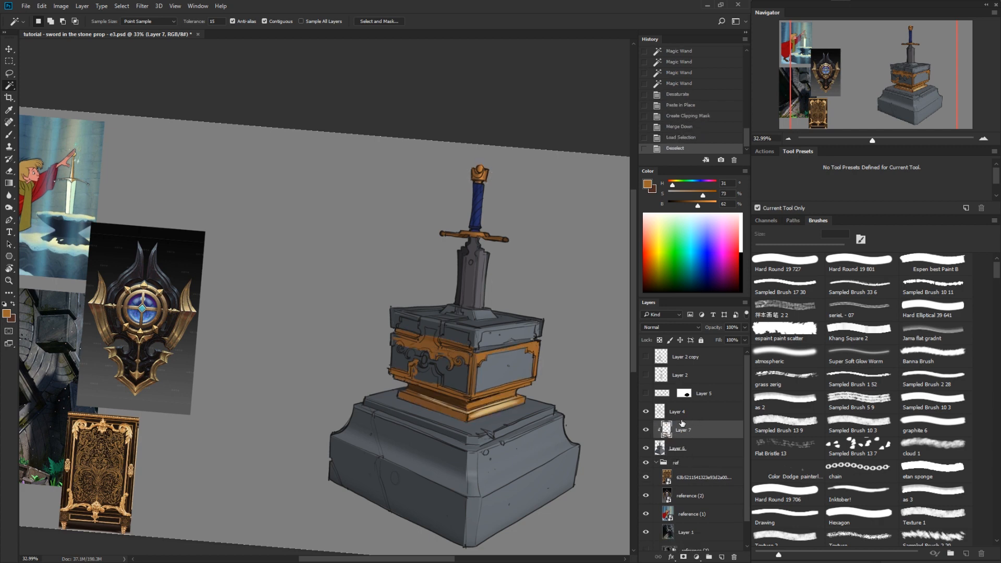
Step: Release Layer 7's clipping mask and toggle Layer 6's visibility to check the separated gold parts
left_click(647, 448)
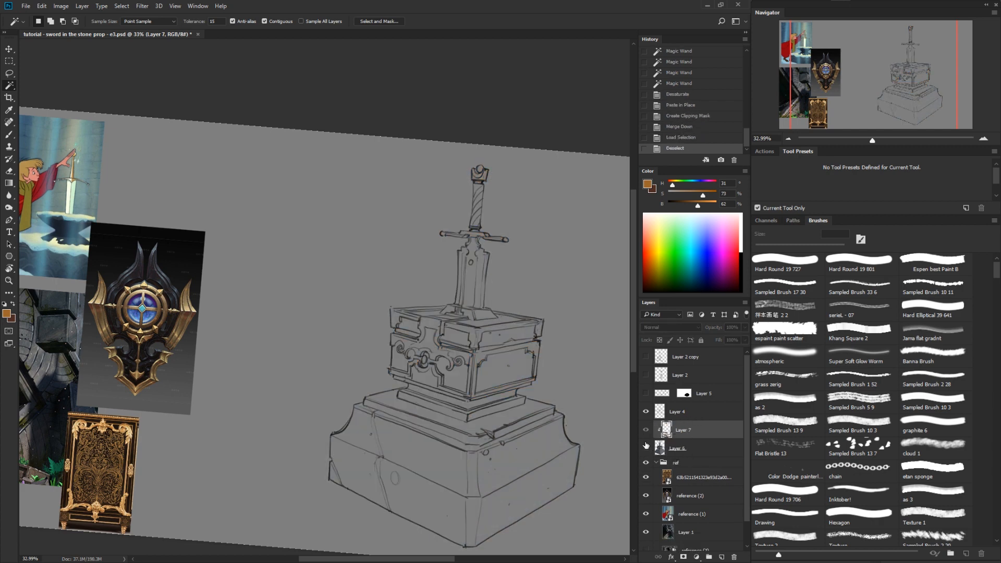
left_click(647, 449)
left_click(653, 440, "alt")
left_click(647, 449)
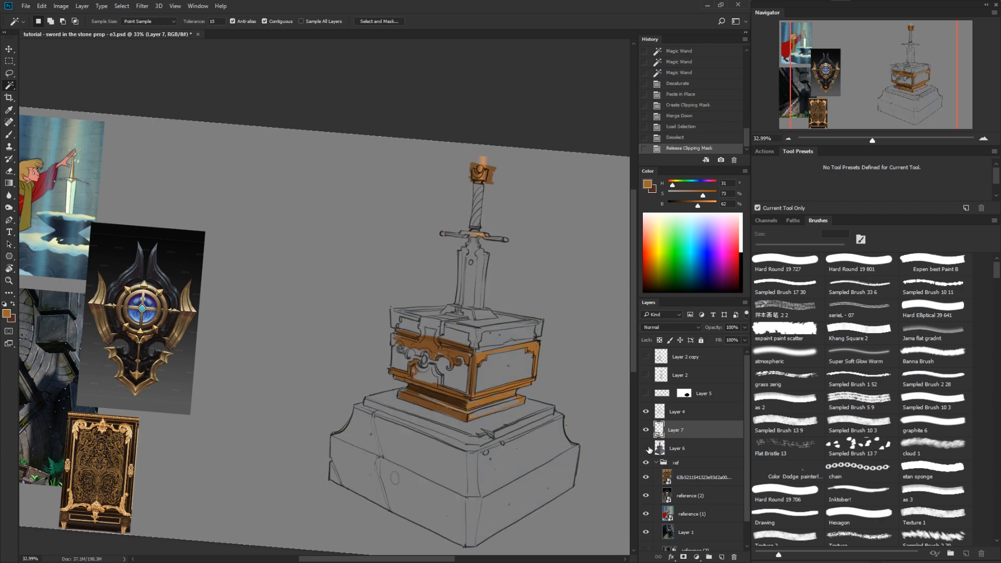
left_click(647, 448)
Step: Lasso the blue sword grip on Layer 6, paste it in place on its own layer and name that layer "handle"
left_click(660, 447)
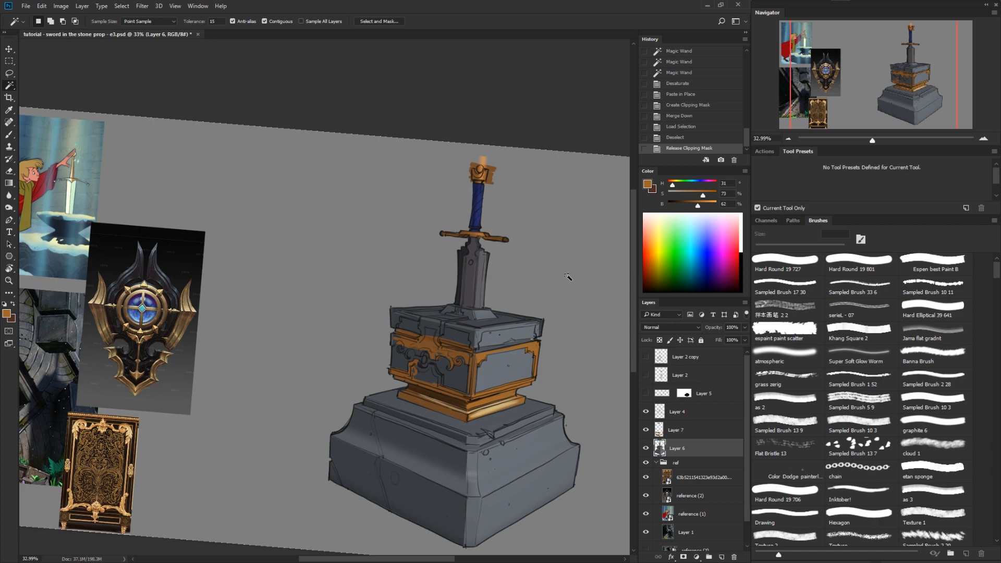
key("l")
mouse_move(486, 228)
left_mouse_down()
mouse_move(465, 228)
mouse_move(456, 195)
mouse_move(472, 176)
mouse_move(504, 195)
left_mouse_up()
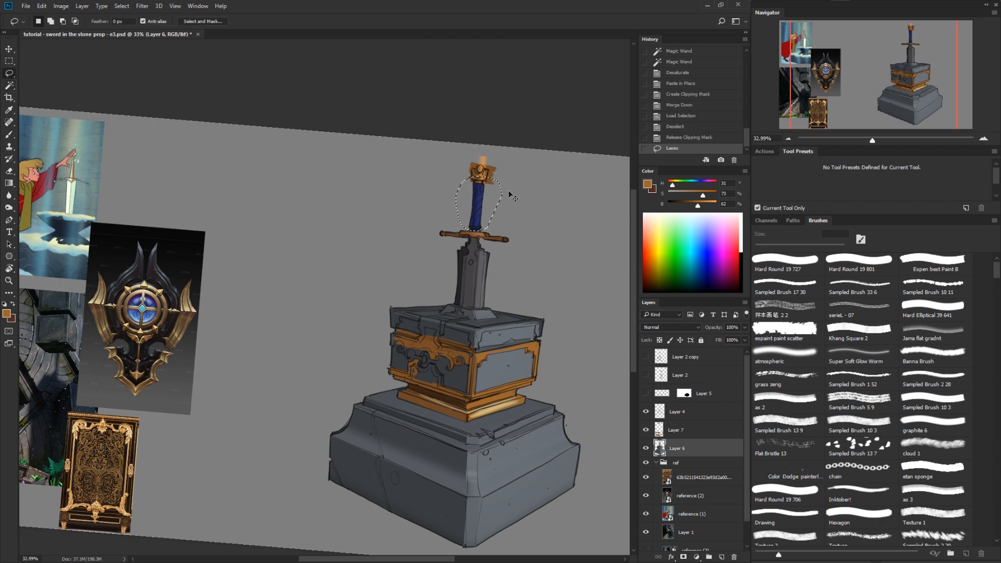
key("ctrl+shift+v")
double_click(678, 448)
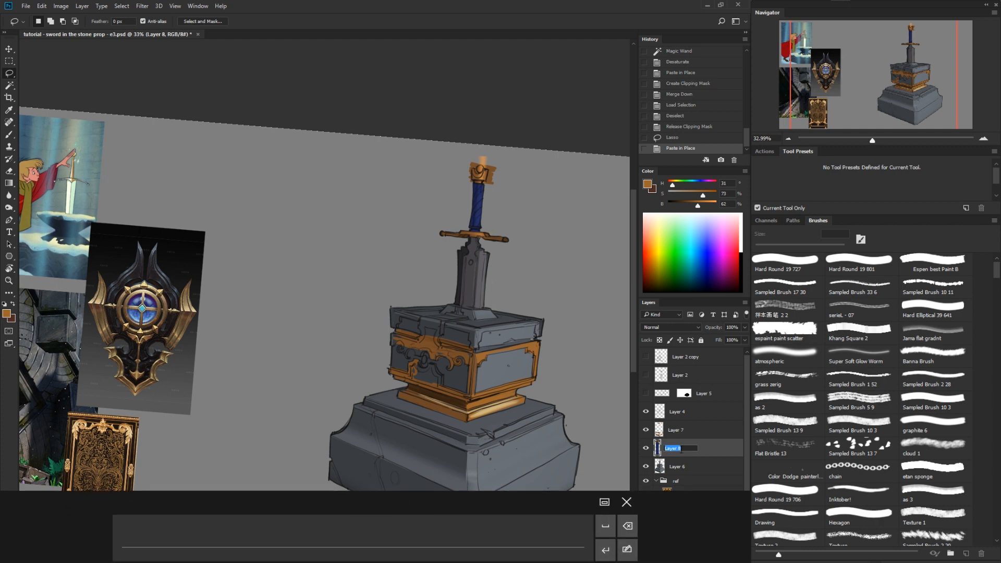
type("handl")
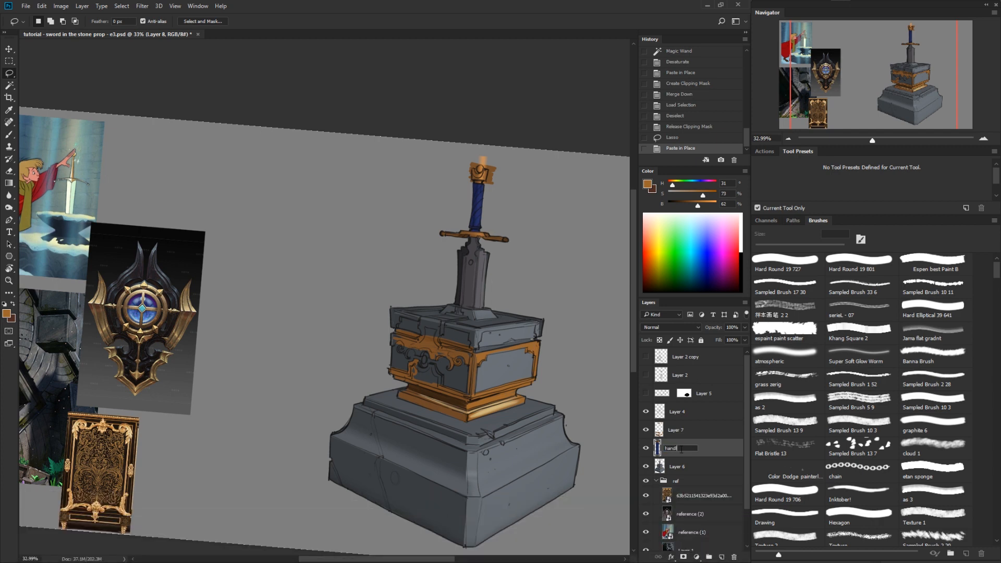
type("e")
key("Return")
Step: Rename Layer 7 as "gold"
double_click(679, 431)
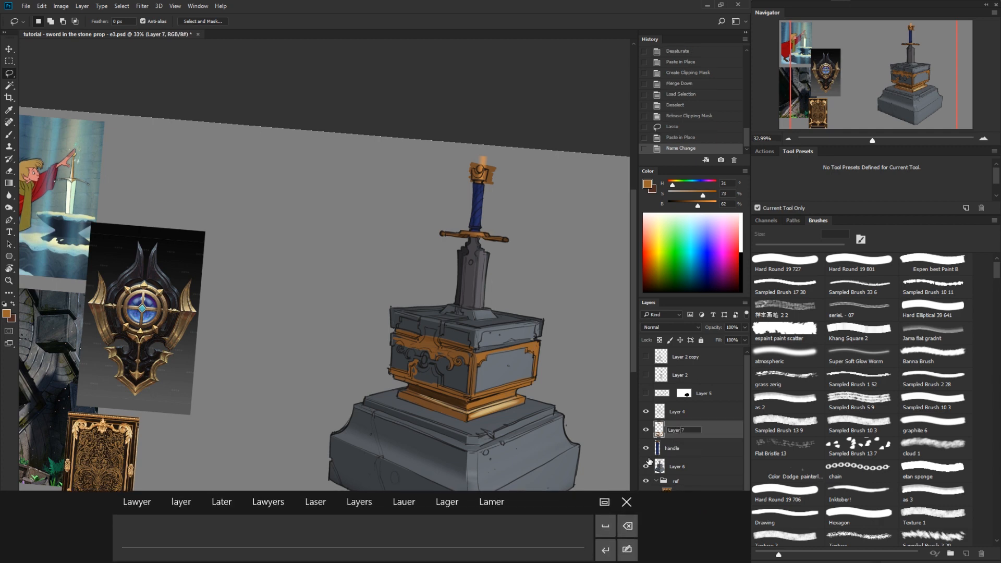
type("gr")
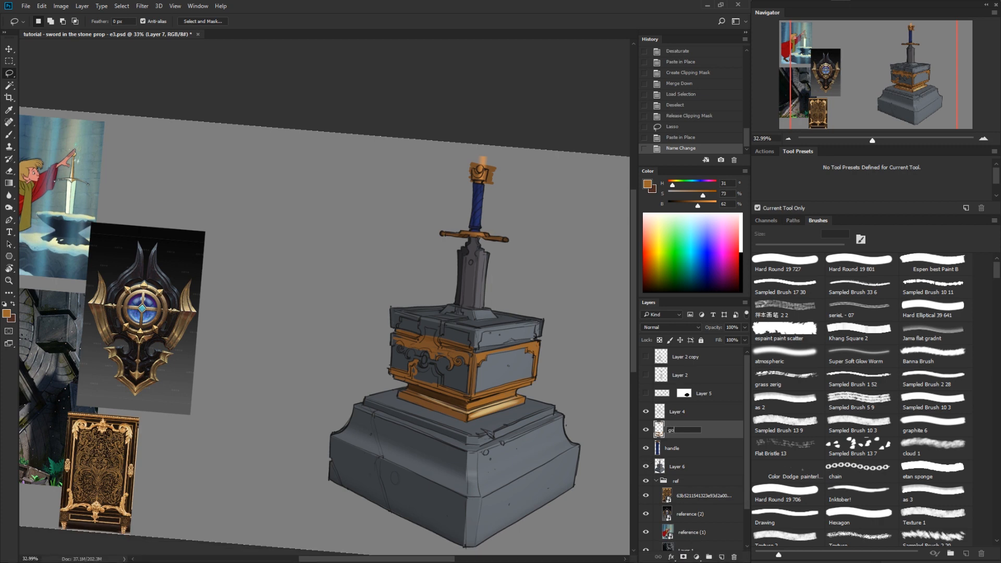
type("ld")
key("Return")
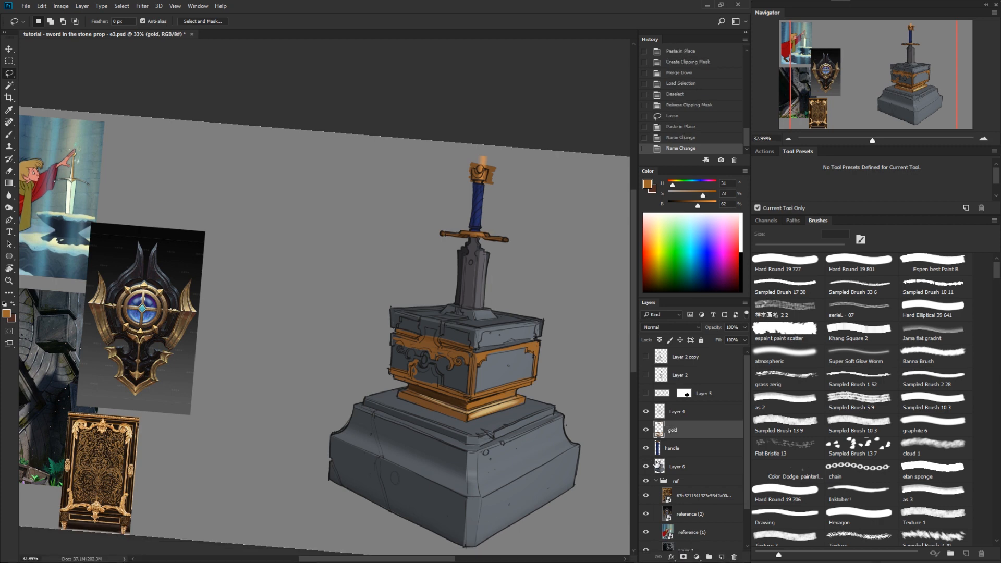
Step: Lasso the chest and stone pedestal on Layer 6, sample the stone grey and fill the selection with it on a new layer
left_click(660, 466)
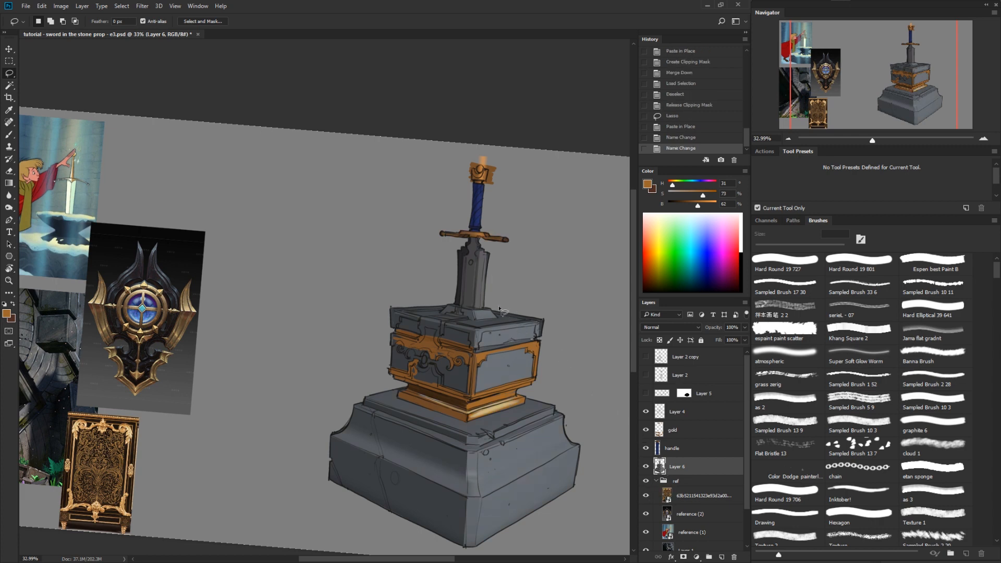
mouse_move(488, 309)
left_mouse_down()
mouse_move(441, 296)
mouse_move(318, 352)
mouse_move(411, 551)
mouse_move(625, 439)
mouse_move(545, 290)
left_mouse_up()
key("b")
left_click(519, 477, "alt")
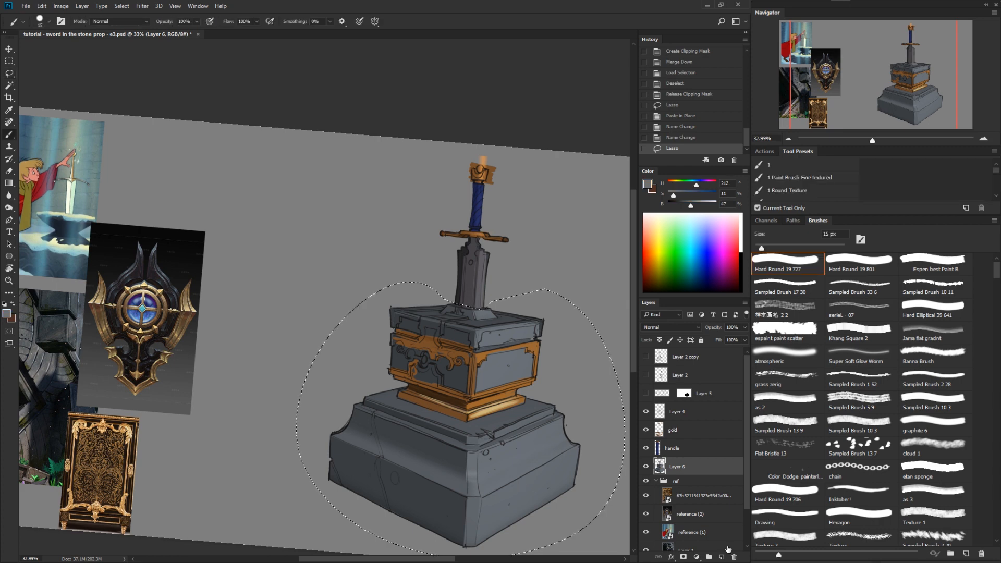
left_click(722, 557)
key("g")
key("shift+g")
left_click(512, 433)
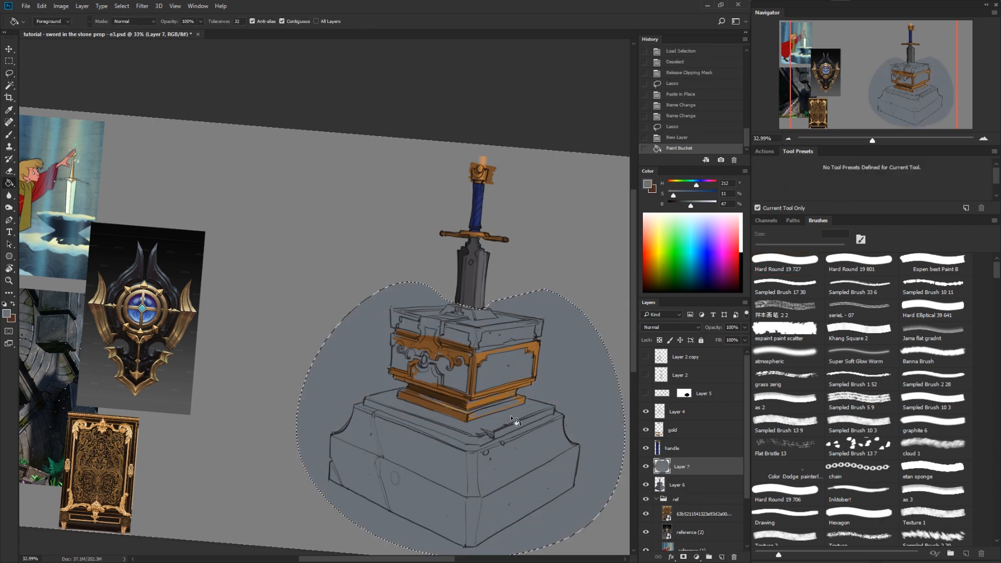
Step: Clip the grey fill to Layer 6, set its blend mode to Color, merge it down and deselect
left_click(665, 476, "alt")
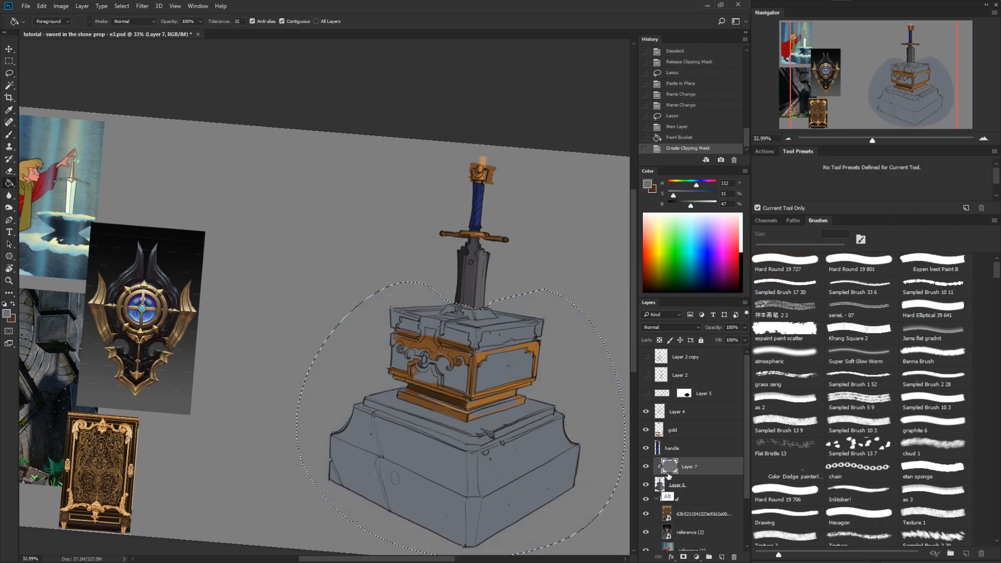
left_click(671, 327)
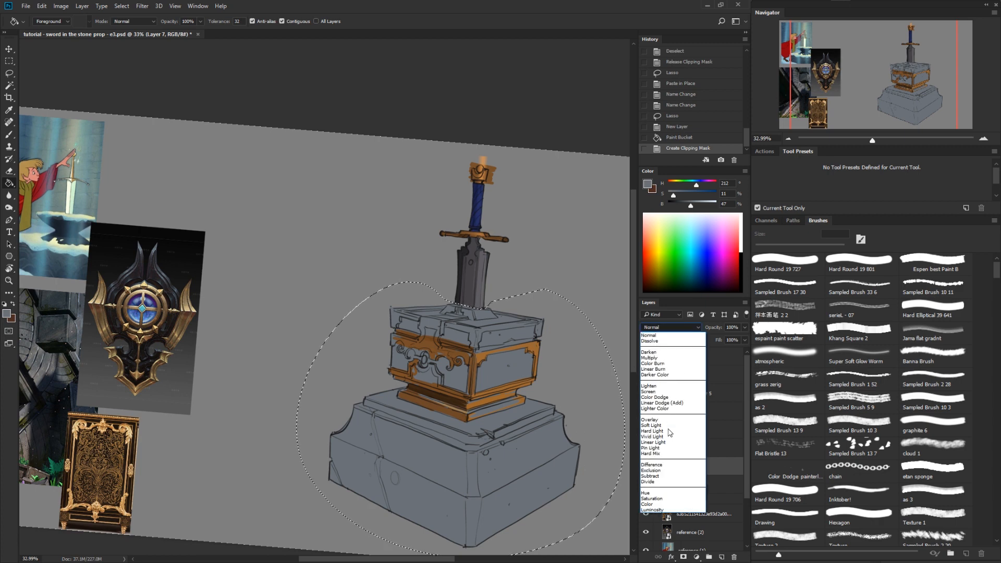
left_click(654, 503)
key("ctrl+e")
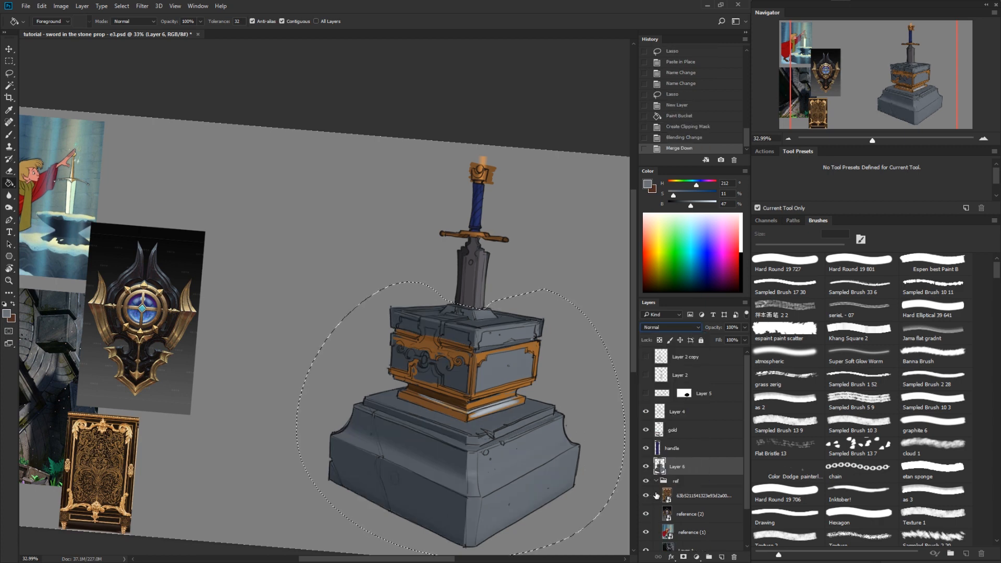
key("ctrl+d")
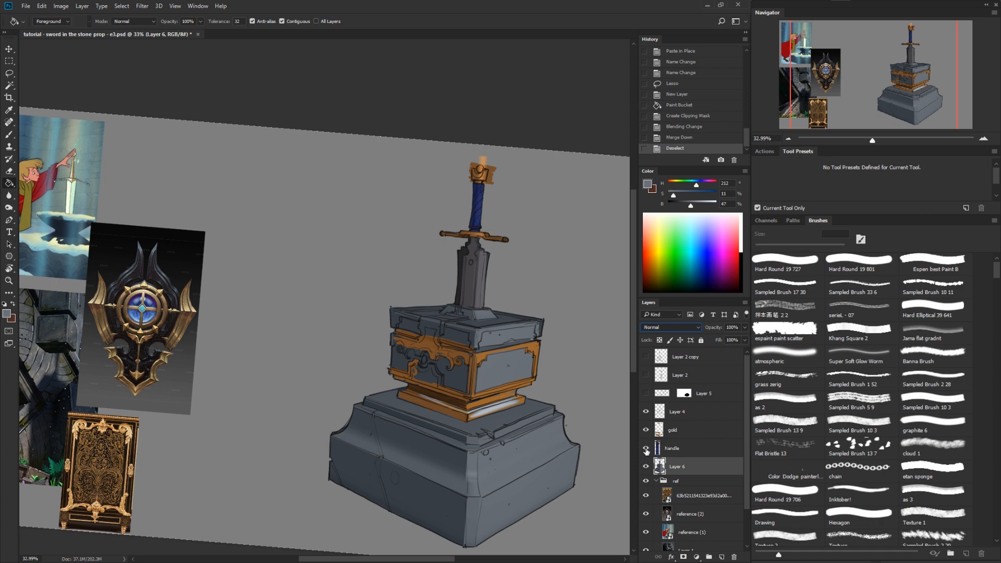
Step: Check the gold layer by toggling its visibility, then clip the handle and gold layers to Layer 6 and make gold active
left_click(646, 430)
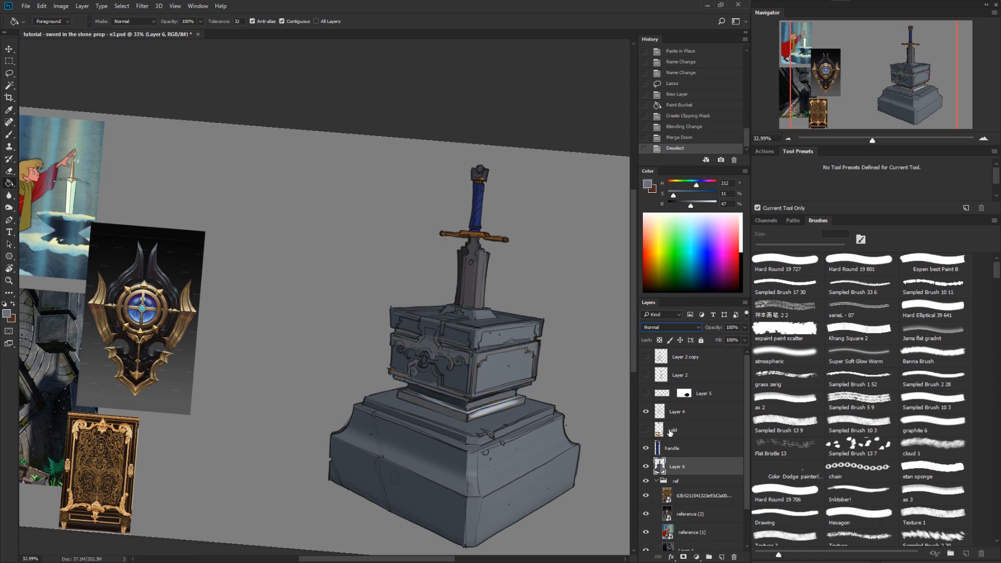
left_click(646, 430)
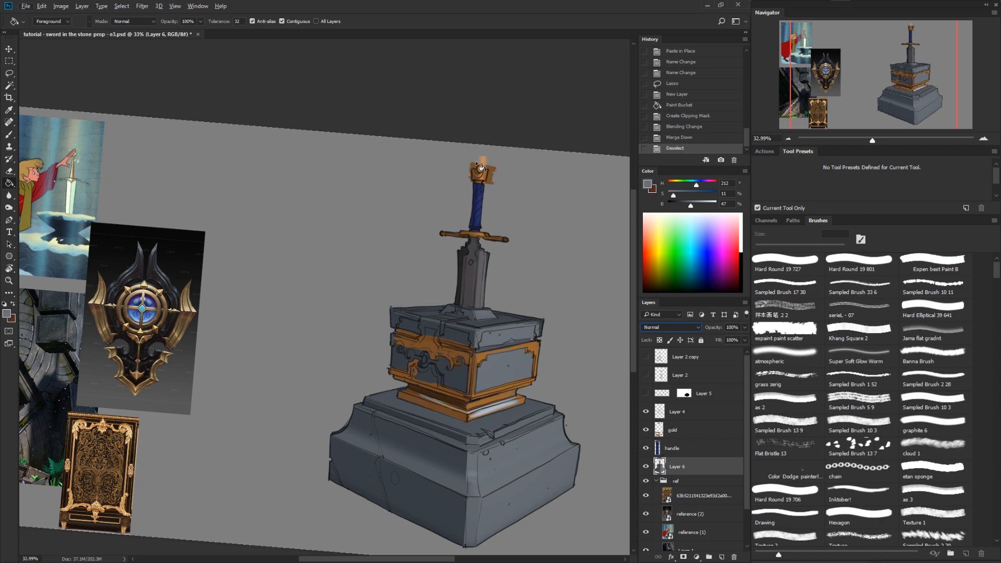
left_click(668, 452, "alt")
left_click(671, 439, "alt")
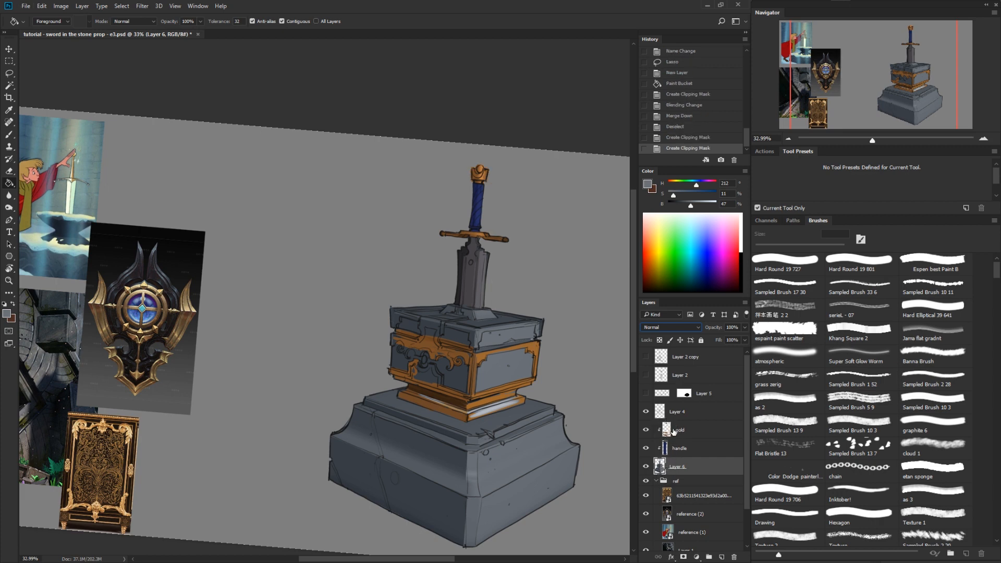
left_click(673, 431)
Step: Try to fill the chest's front ornament with the sampled grey on the gold layer
left_click(477, 370)
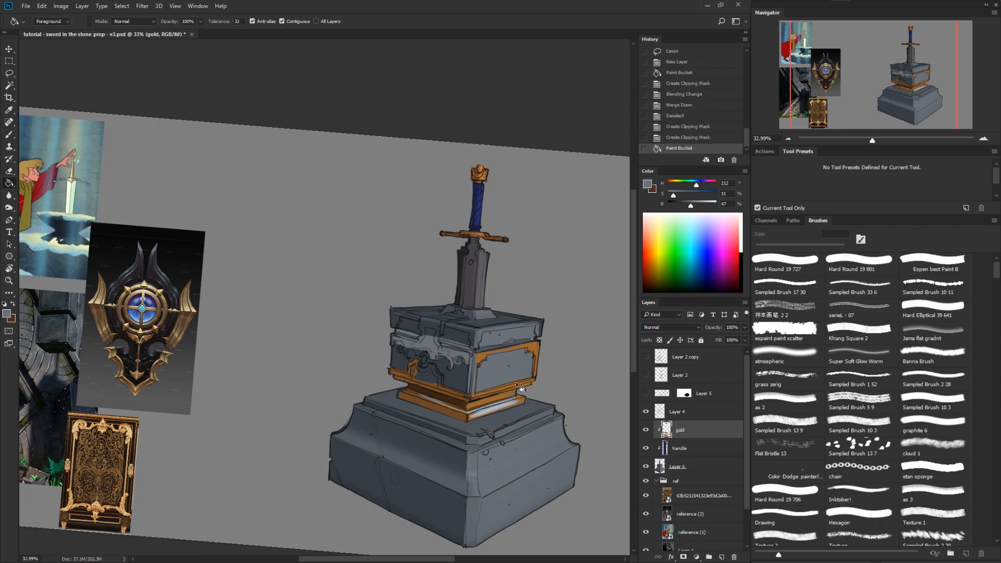
key("r")
key("z")
key("ctrl+z")
Step: Sample the dark gold-brown from the base moulding and paint the upper scroll ornament on the chest's front, erasing the spill
left_click_drag(480, 358, 524, 357)
key("b")
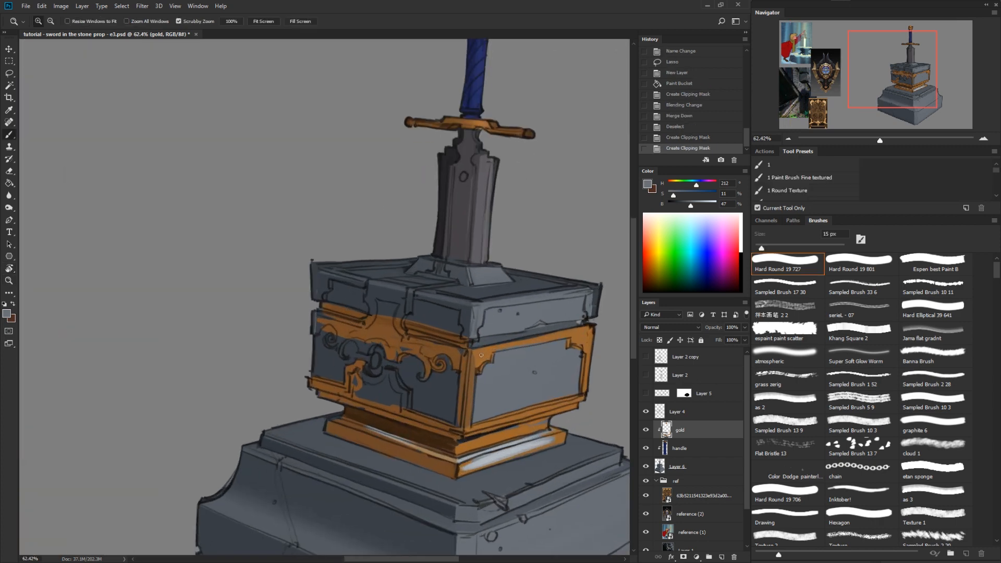
left_click(440, 444, "alt")
key("r")
mouse_move(441, 443)
left_mouse_down()
mouse_move(470, 397)
mouse_move(480, 338)
mouse_move(473, 450)
left_mouse_up()
key("b")
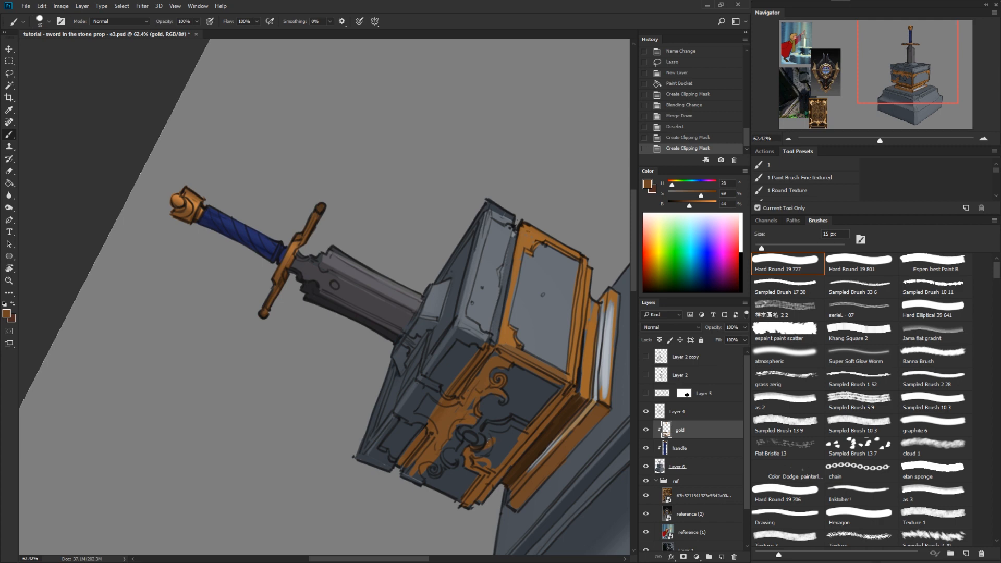
mouse_move(493, 424)
left_mouse_down()
mouse_move(528, 424)
mouse_move(494, 425)
mouse_move(494, 439)
mouse_move(523, 426)
mouse_move(489, 452)
mouse_move(518, 442)
mouse_move(512, 450)
mouse_move(480, 464)
mouse_move(479, 452)
mouse_move(476, 464)
mouse_move(507, 400)
mouse_move(480, 402)
mouse_move(486, 393)
mouse_move(474, 422)
mouse_move(490, 383)
left_mouse_up()
key("e")
key("b")
mouse_move(493, 384)
left_mouse_down()
mouse_move(491, 369)
mouse_move(476, 374)
left_mouse_up()
key("e")
key("b")
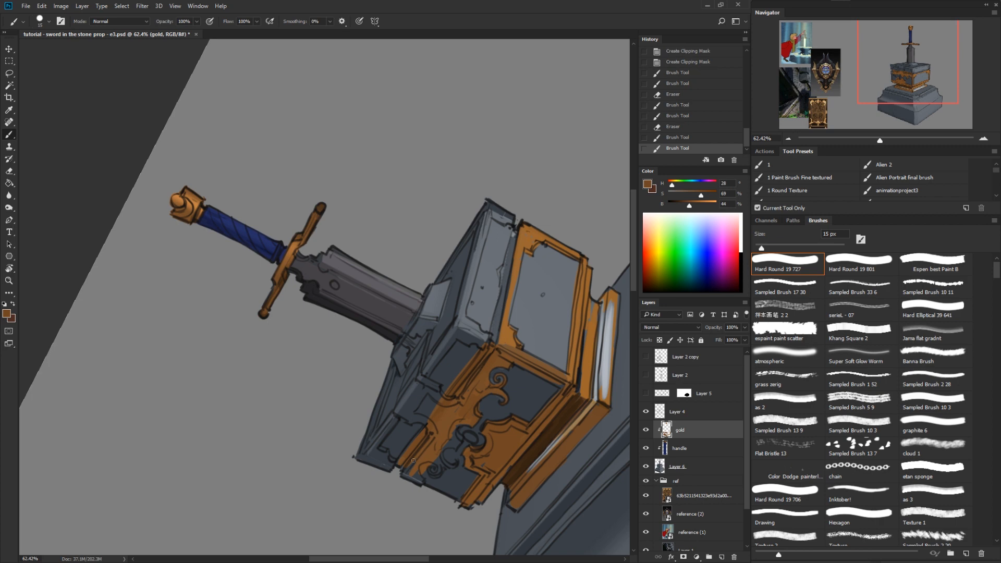
Step: Extend the gold-brown to the far end of the front ornament and erase the spill along its upper edge
left_click_drag(415, 459, 408, 465)
key("e")
left_click_drag(424, 429, 432, 418)
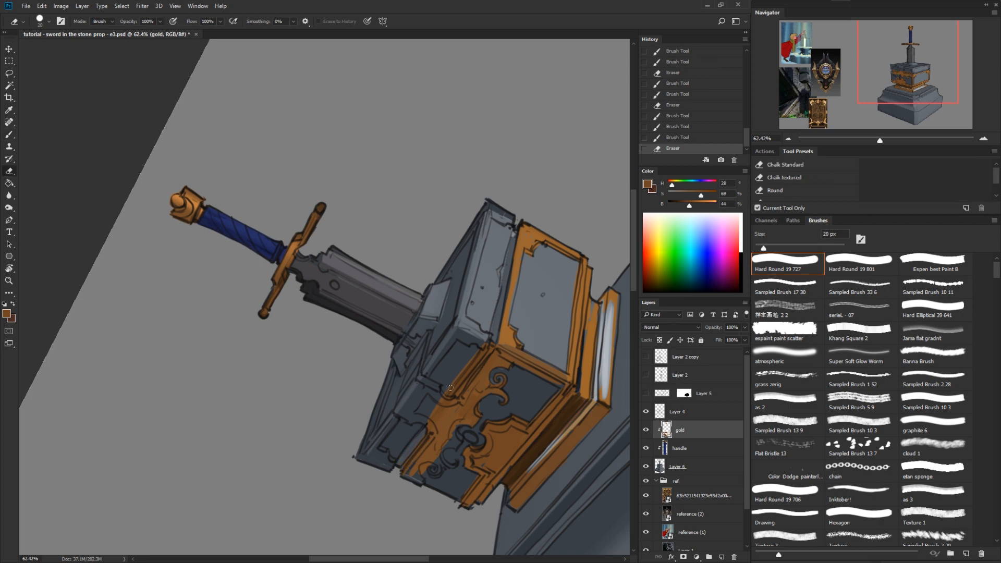
left_click(468, 373)
key("b")
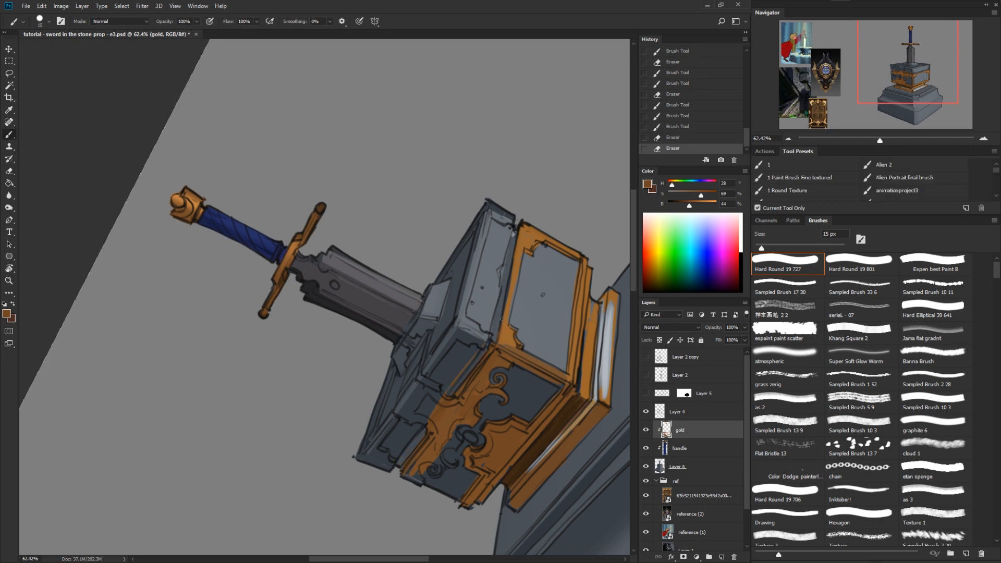
Step: Paint the side panel's corner ornament and the front's second scroll gold-brown, cleaning their outlines with the eraser
mouse_move(510, 304)
left_mouse_down()
mouse_move(522, 232)
mouse_move(508, 333)
left_mouse_up()
mouse_move(511, 301)
left_mouse_down()
mouse_move(507, 334)
mouse_move(517, 338)
left_mouse_up()
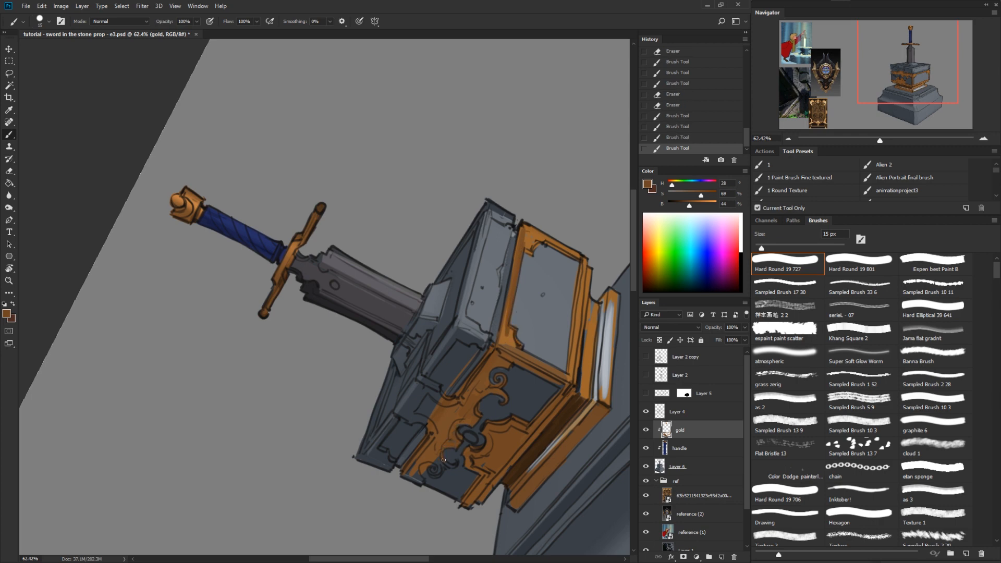
left_click_drag(432, 459, 431, 466)
mouse_move(431, 461)
left_mouse_down()
mouse_move(424, 475)
mouse_move(445, 464)
left_mouse_up()
key("e")
key("b")
key("e")
key("b")
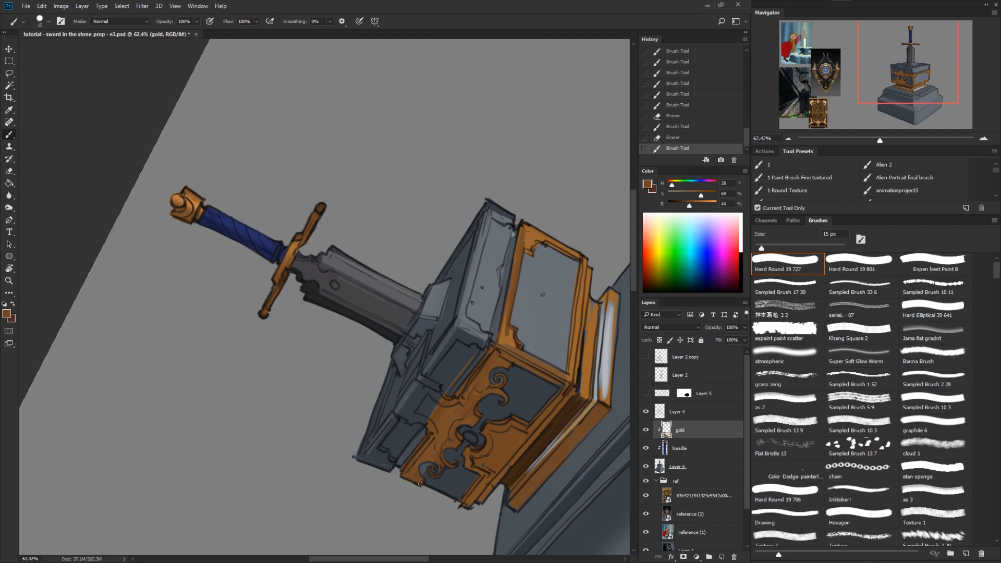
Step: Fill in the front panel's outer trim and the base moulding below it with gold-brown, erasing overpainted edges
mouse_move(414, 460)
left_mouse_down()
mouse_move(487, 461)
mouse_move(474, 485)
left_mouse_up()
key("e")
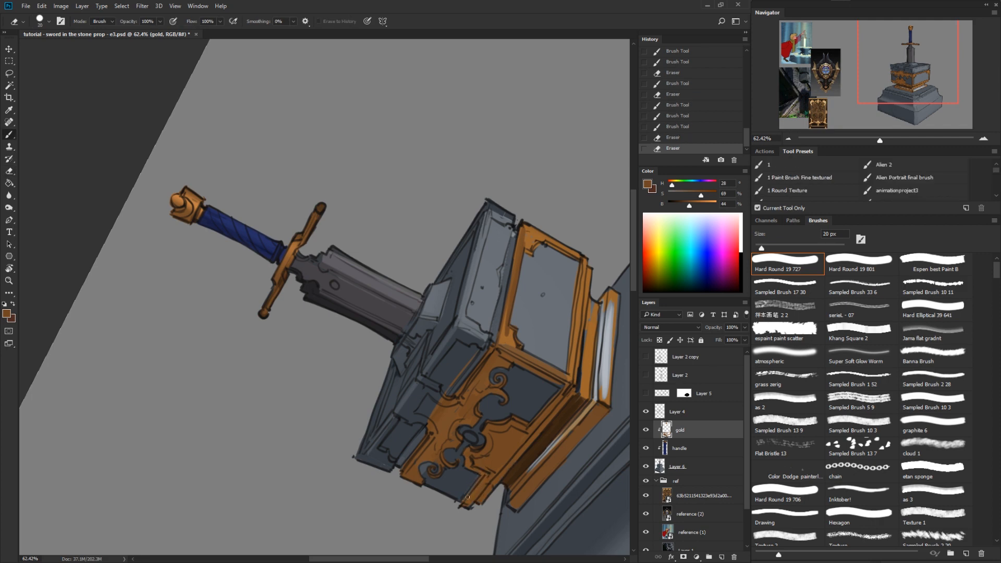
key("b")
left_click_drag(575, 374, 562, 395)
mouse_move(557, 440)
left_mouse_down()
mouse_move(538, 460)
mouse_move(589, 410)
mouse_move(530, 456)
left_mouse_up()
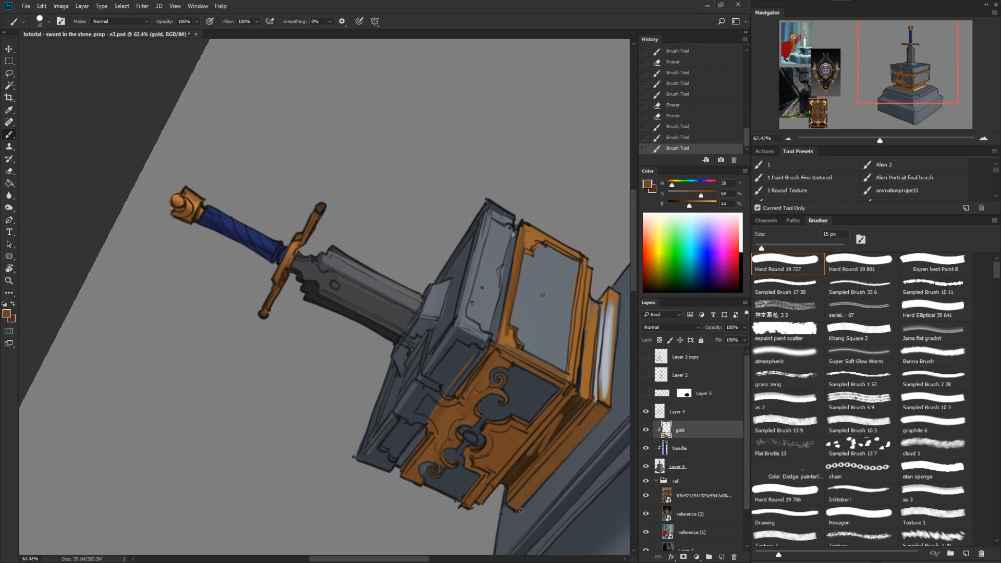
key("e")
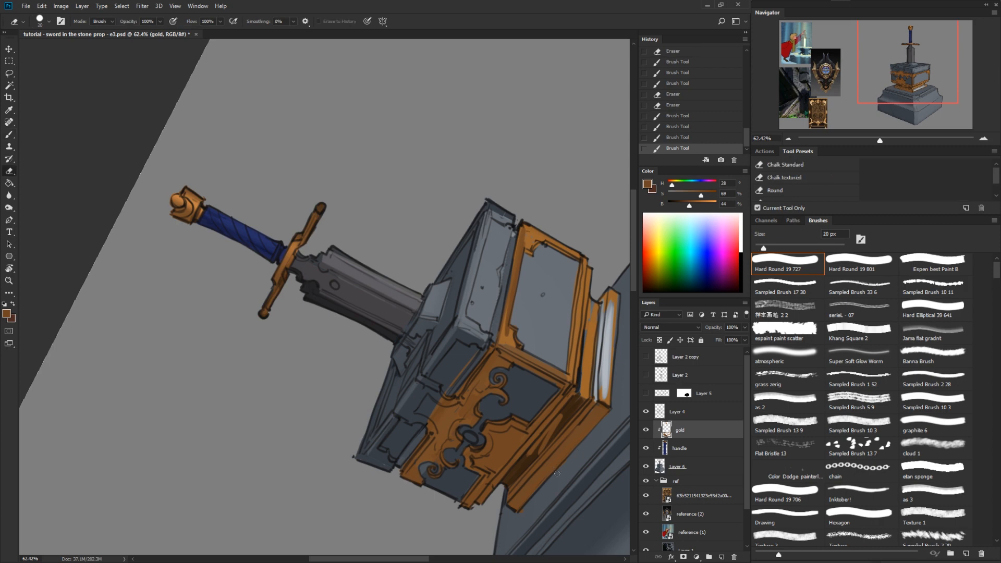
left_click(521, 513)
Step: Paint a gold-brown border around the far front corner and short top edge of the chest lid
key("b")
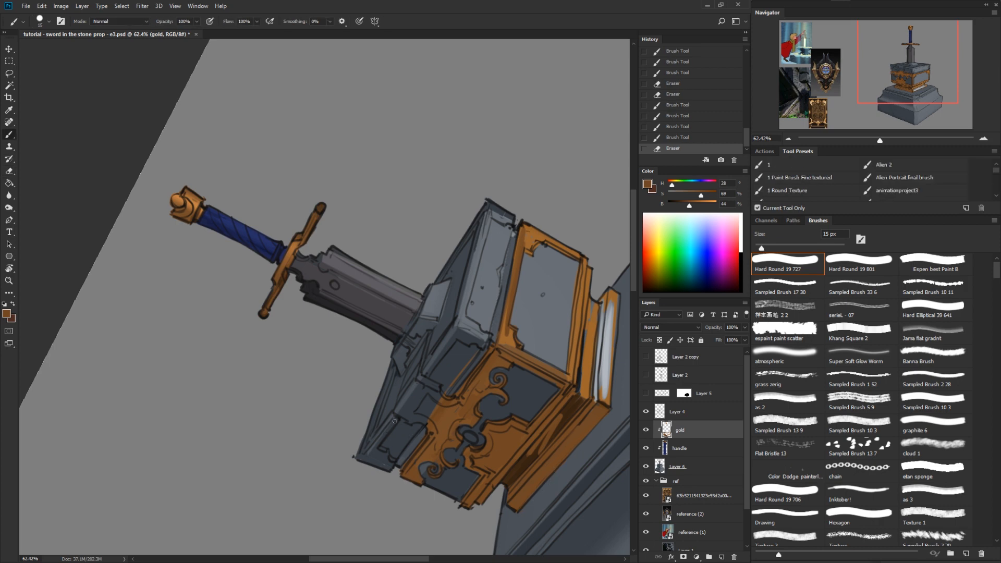
left_click_drag(395, 420, 373, 450)
mouse_move(394, 460)
left_mouse_down()
mouse_move(367, 460)
mouse_move(368, 437)
mouse_move(364, 448)
mouse_move(385, 385)
left_mouse_up()
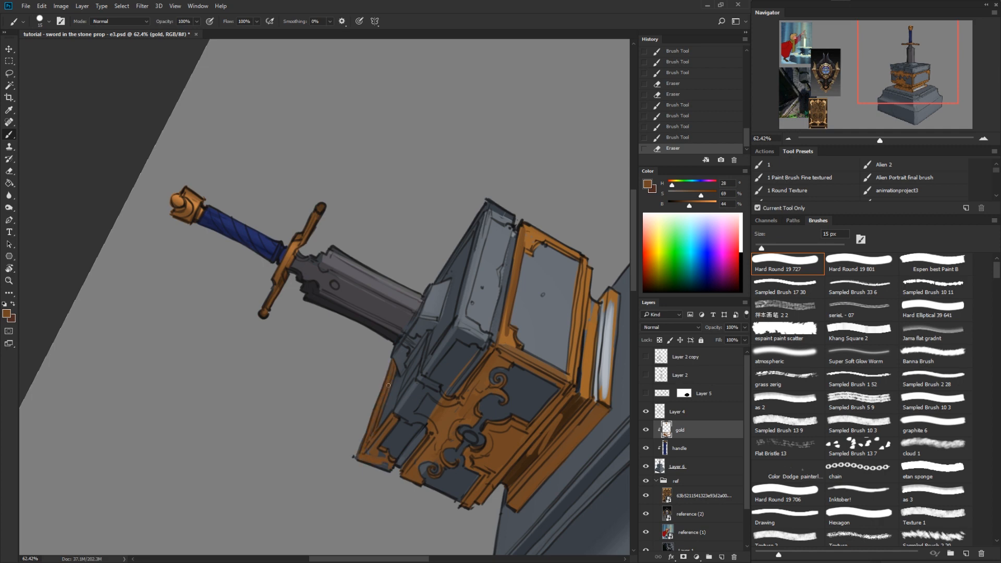
left_click(390, 465)
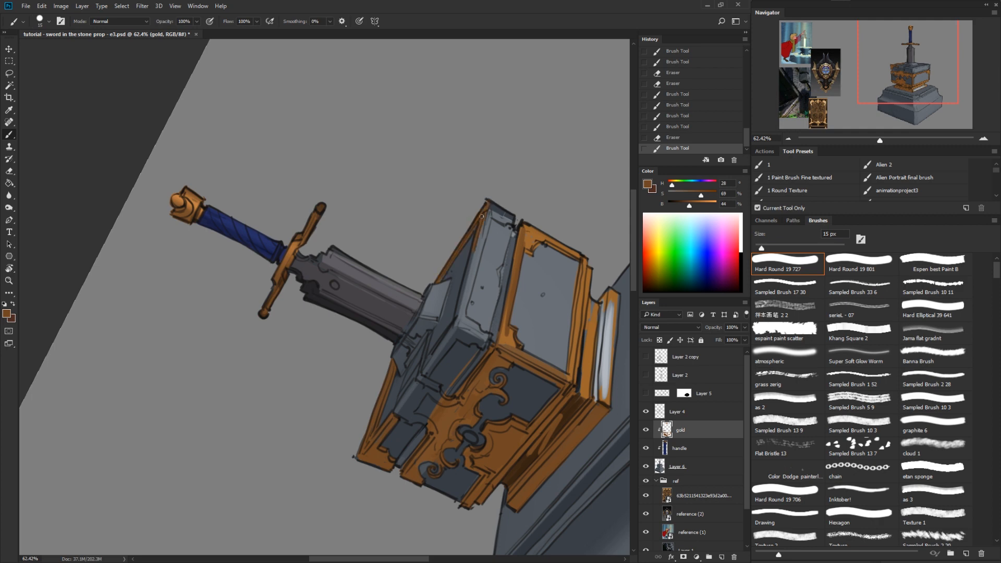
Step: Add gold-brown trim to the lid's remaining top edges and the strap near the blade, then erase the spill
left_click_drag(464, 291, 459, 314)
key("e")
mouse_move(465, 282)
left_mouse_down()
mouse_move(474, 233)
mouse_move(463, 284)
left_mouse_up()
key("b")
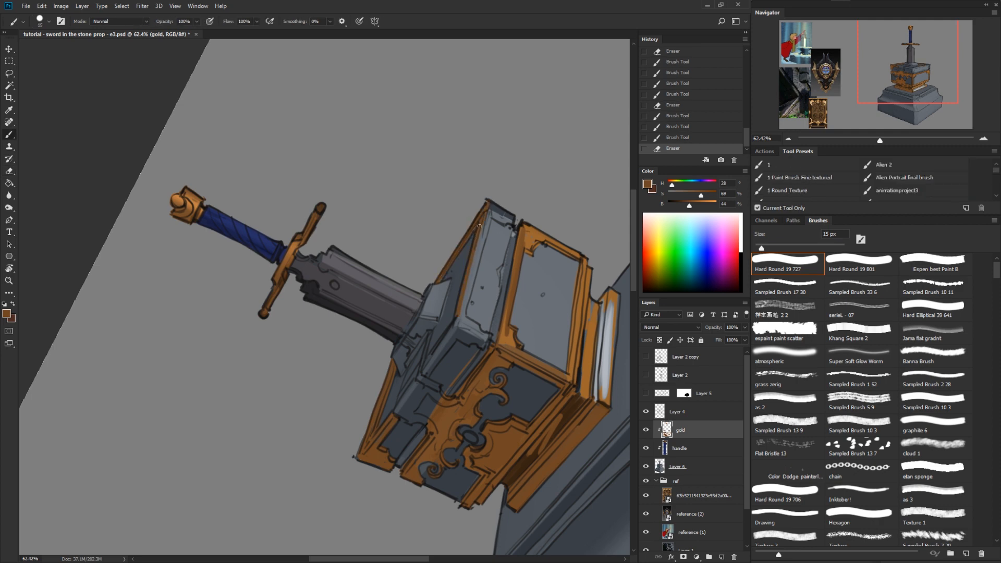
left_click_drag(478, 227, 458, 322)
left_click_drag(423, 368, 422, 370)
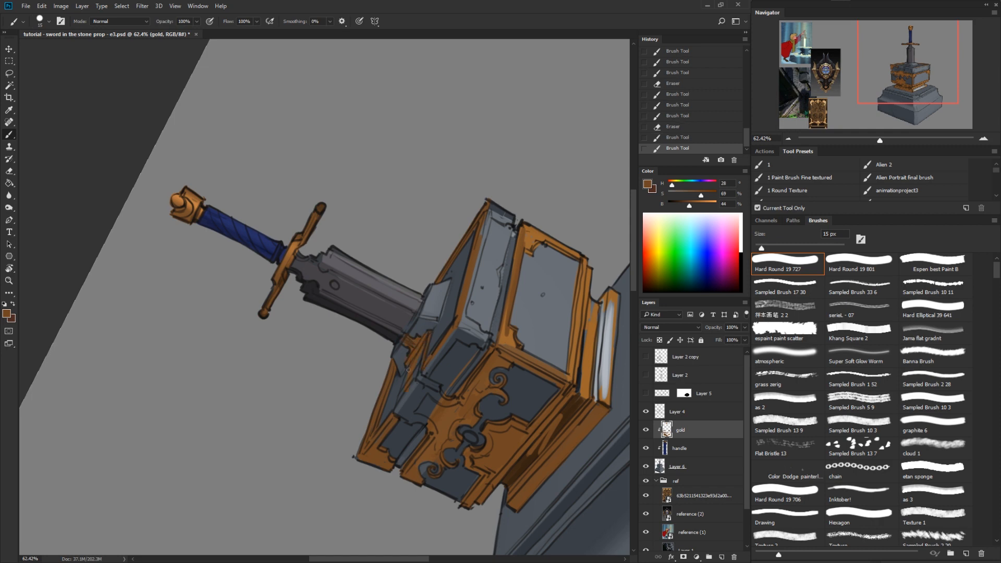
key("r")
left_click_drag(405, 402, 394, 429)
key("e")
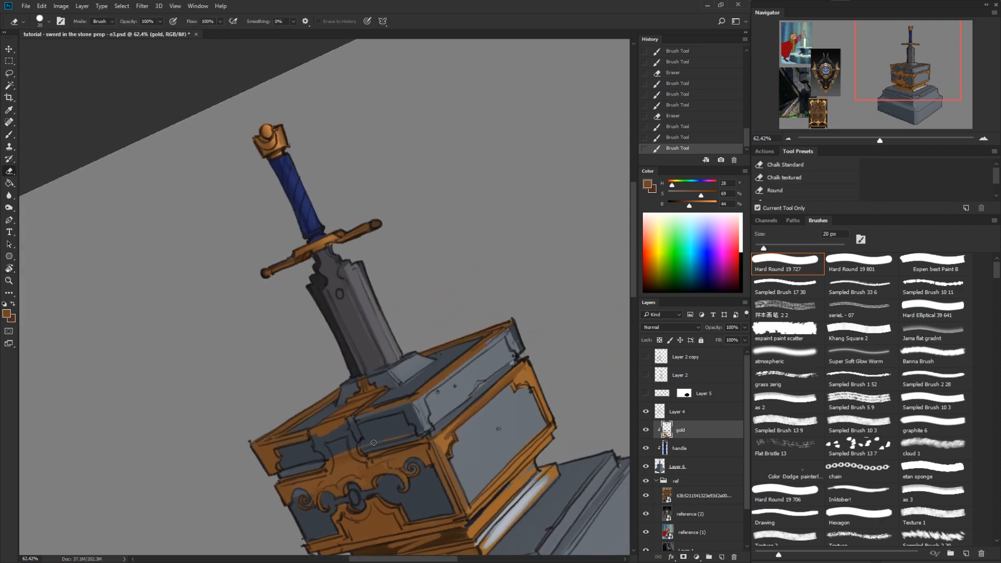
left_click(413, 435)
Step: Lasso the lid's front and side trim with the central strap, fill it gold-brown with the Paint Bucket and deselect
scroll(439, 441, "down", 2)
key("l")
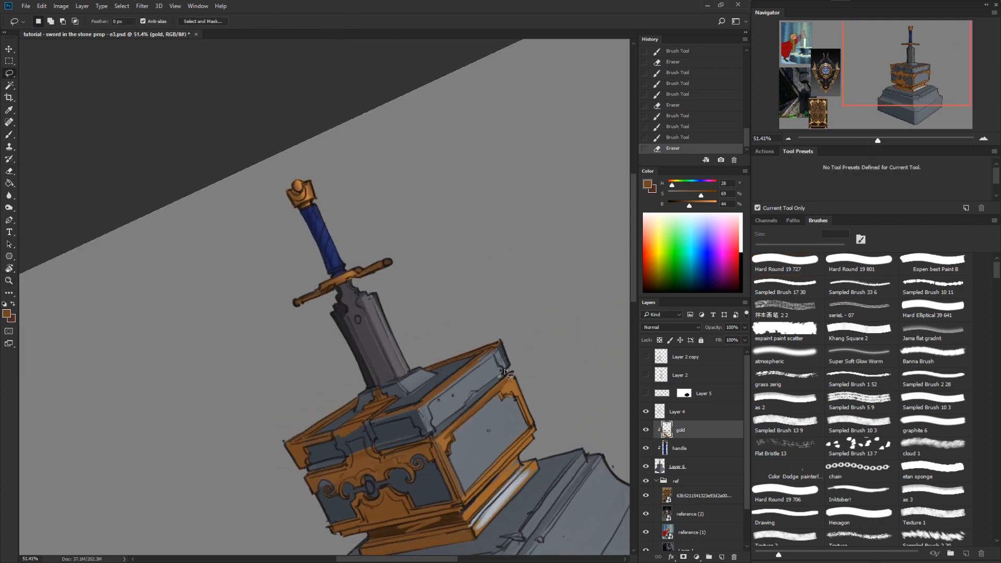
mouse_move(501, 369)
left_mouse_down()
mouse_move(433, 402)
mouse_move(430, 436)
mouse_move(410, 418)
mouse_move(377, 428)
mouse_move(364, 457)
mouse_move(337, 448)
mouse_move(332, 435)
mouse_move(419, 403)
mouse_move(502, 341)
mouse_move(518, 369)
left_mouse_up()
key("g")
left_click(510, 359)
left_click(497, 359)
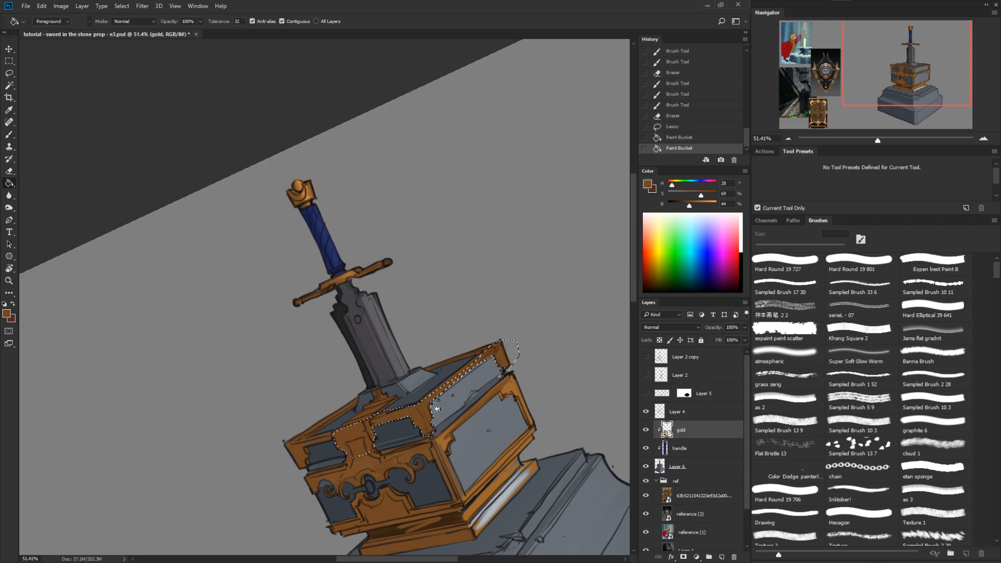
left_click(453, 392)
left_click(426, 418)
key("ctrl+d")
Step: Touch up the gold-brown on the chest's front strap, upper trim and lid corner using the sampled brown
left_click_drag(522, 460, 495, 458)
key("r")
left_click_drag(537, 431, 508, 469)
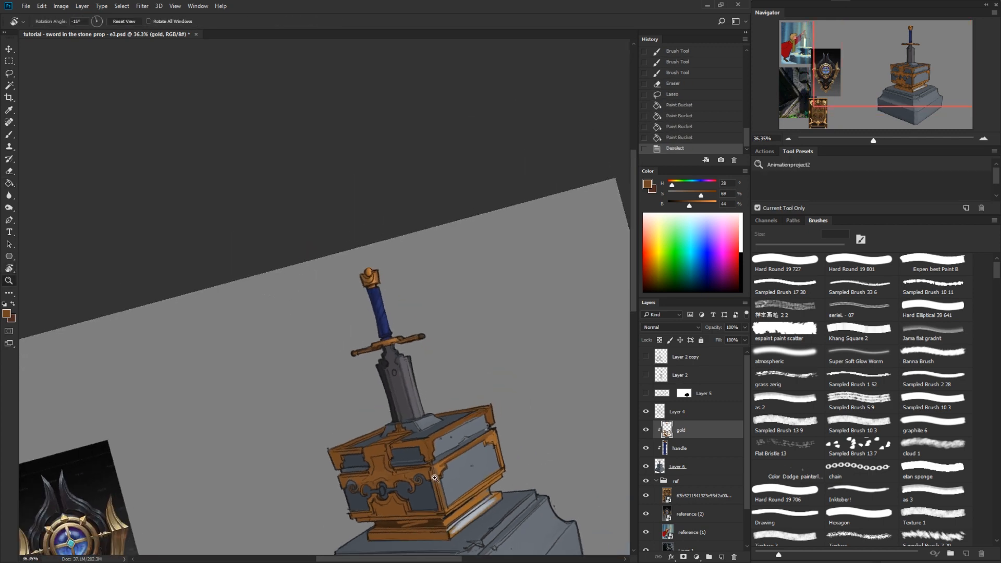
key("b")
mouse_move(385, 464)
left_mouse_down()
mouse_move(394, 474)
mouse_move(418, 470)
mouse_move(513, 361)
left_mouse_up()
key("[")
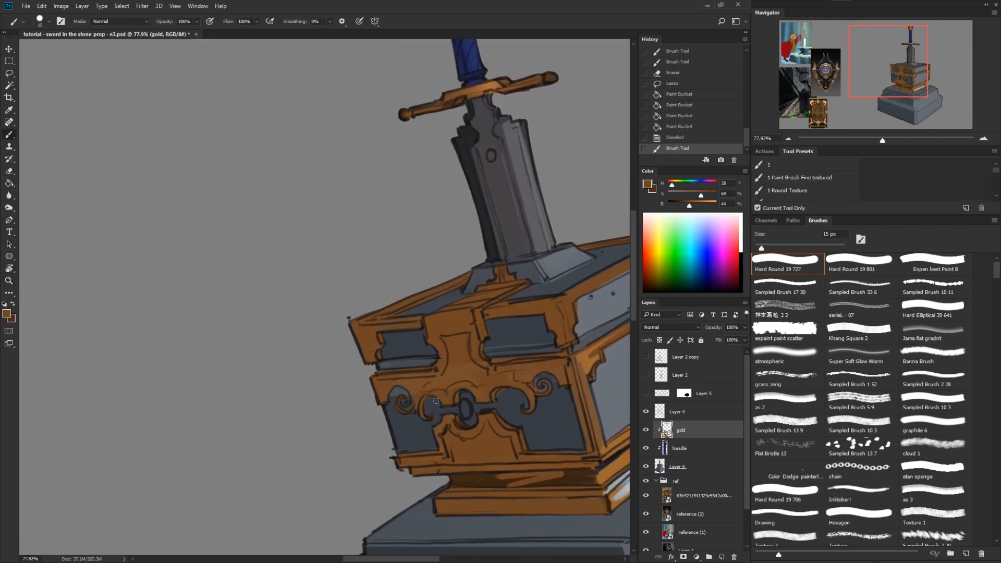
left_click(458, 385, "alt")
left_click(459, 376)
left_click_drag(411, 378, 395, 385)
mouse_move(365, 345)
left_mouse_down()
mouse_move(368, 355)
mouse_move(383, 326)
left_mouse_up()
Step: Resample the brown and refine the gold around the front's scroll ornament and lower trim
left_click(519, 372, "alt")
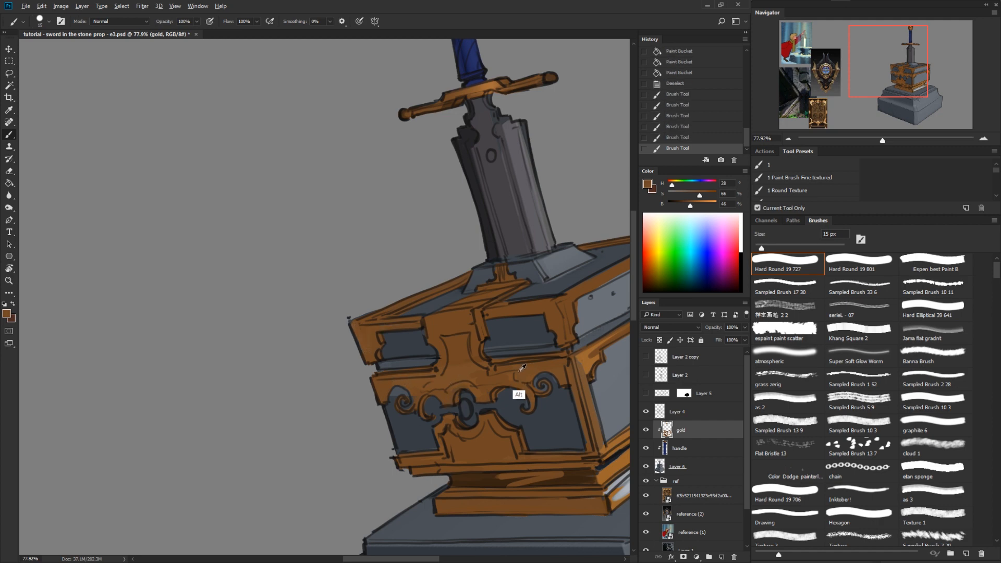
left_click_drag(524, 374, 529, 367)
left_click_drag(562, 424, 503, 452)
left_click_drag(563, 435, 412, 404)
Step: Cover the pale highlights on the side of the base moulding with lighter golds sampled from the chest
key("r")
mouse_move(485, 472)
left_mouse_down()
mouse_move(577, 376)
mouse_move(576, 318)
left_mouse_up()
left_click(463, 328, "alt")
left_click(472, 321, "alt")
mouse_move(468, 325)
left_mouse_down()
mouse_move(445, 353)
mouse_move(468, 326)
mouse_move(513, 312)
mouse_move(483, 319)
left_mouse_up()
left_click(492, 326, "alt")
left_click(512, 191, "alt")
mouse_move(510, 199)
left_mouse_down()
mouse_move(506, 264)
mouse_move(518, 197)
left_mouse_up()
mouse_move(502, 263)
left_mouse_down()
mouse_move(504, 304)
mouse_move(499, 272)
mouse_move(493, 281)
mouse_move(500, 215)
left_mouse_up()
left_click(494, 219, "alt")
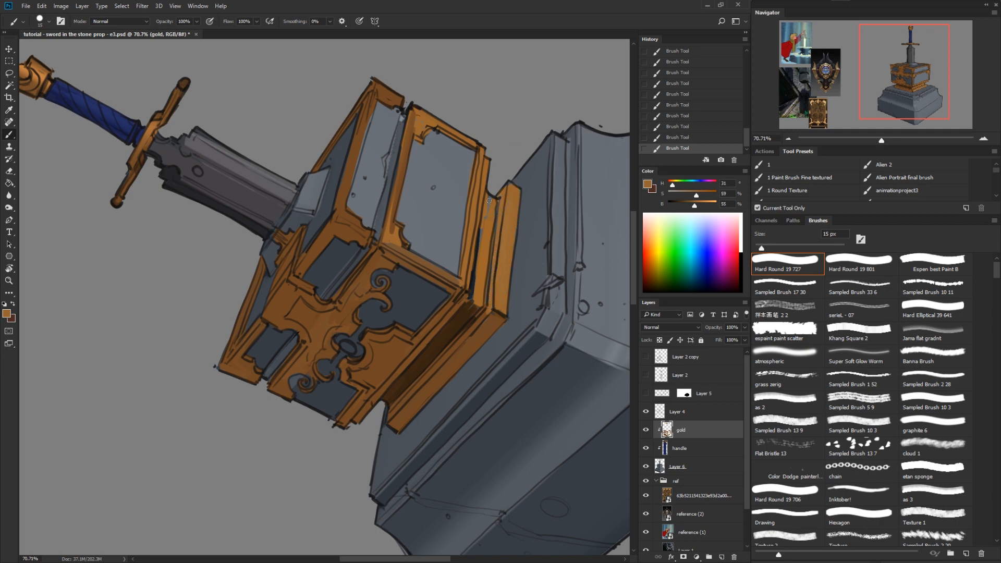
Step: Sample the dark brown shadow and paint it into the recess of the side base moulding under the chest
left_click(467, 336, "alt")
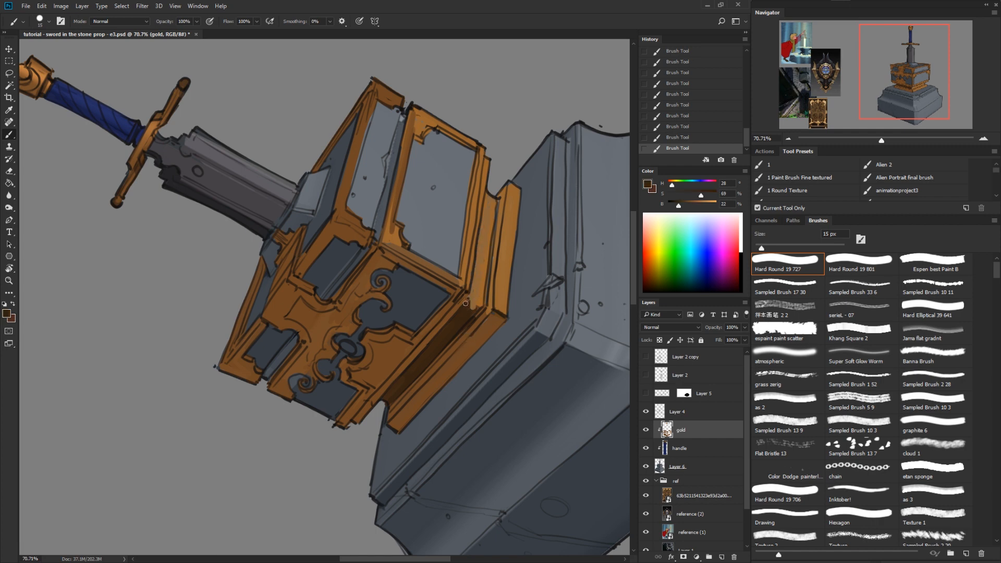
left_click_drag(472, 305, 474, 283)
left_click_drag(487, 193, 472, 299)
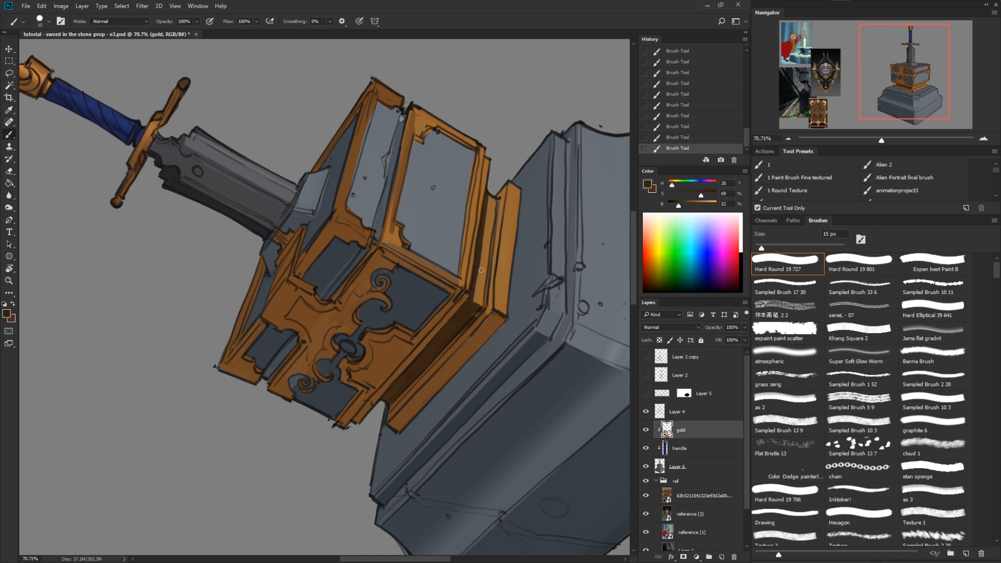
Step: Sample the light gold from the side base moulding and load the gold layer's painted area as a selection
left_click(500, 202, "alt")
key("z")
left_click_drag(457, 387, 360, 390)
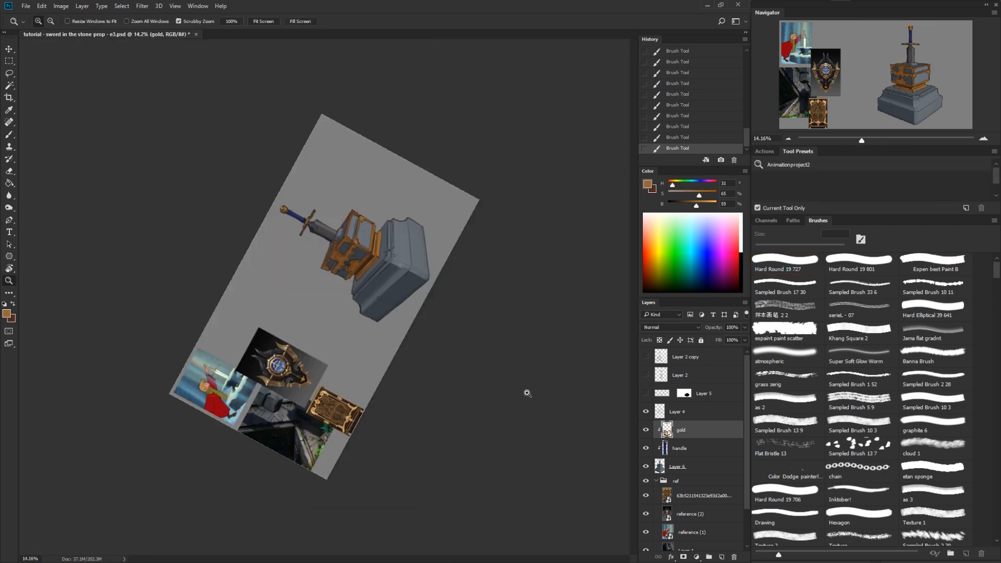
key("r")
left_click_drag(525, 393, 300, 501)
key("z")
key("r")
mouse_move(354, 406)
left_mouse_down()
mouse_move(432, 396)
mouse_move(354, 295)
left_mouse_up()
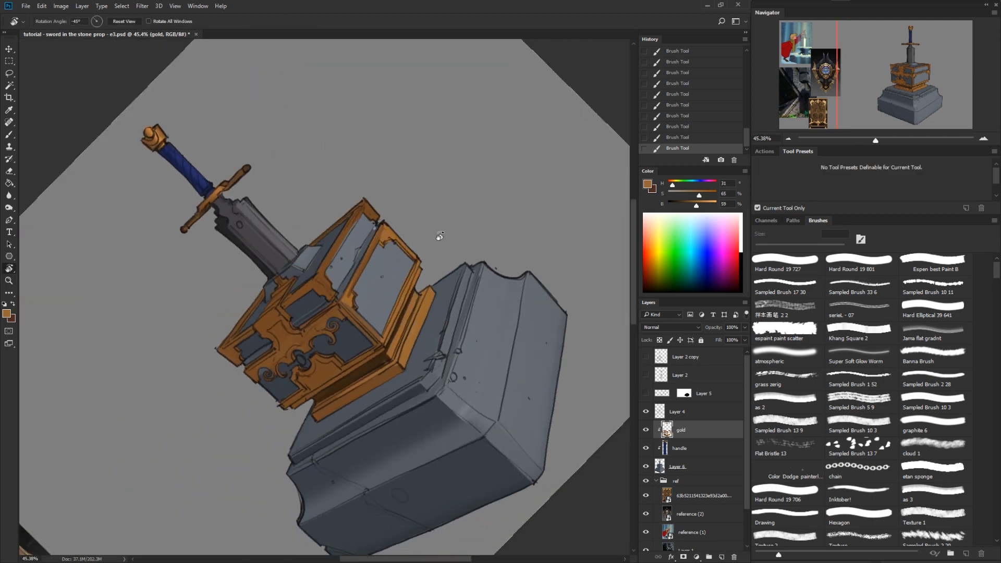
key("b")
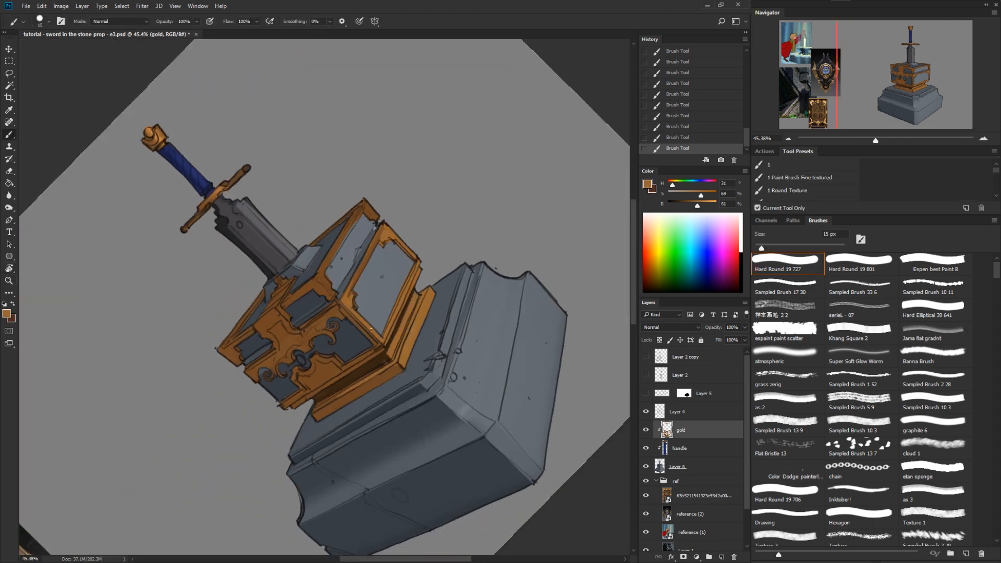
left_click(667, 431, "ctrl")
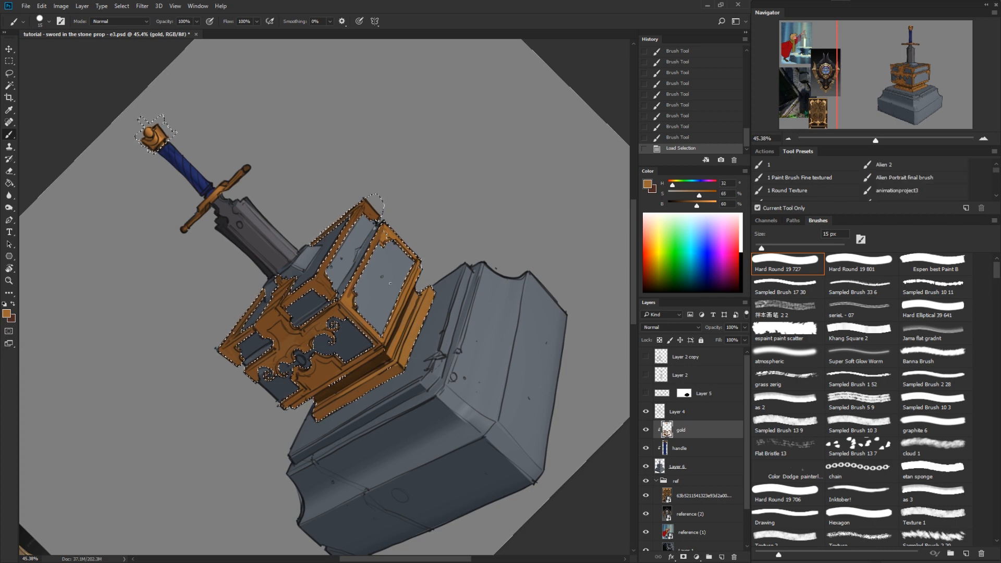
key("p")
key("b")
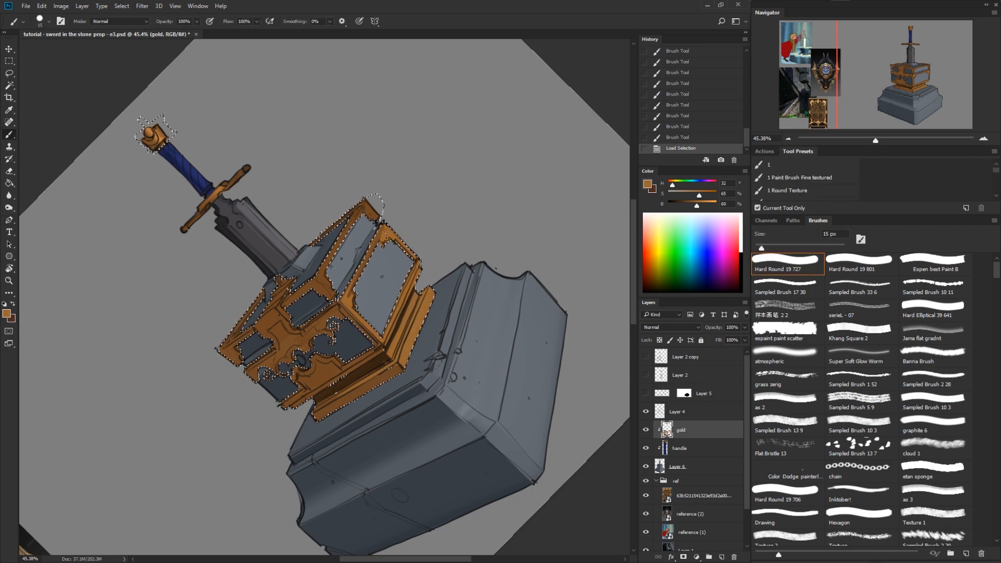
Step: Brush the sampled gold over the lid's front trim and the chest's corner trim inside the selection, enlarging the brush to 90 px
left_click_drag(326, 282, 336, 297)
key("[")
key("[")
key("[")
key("[")
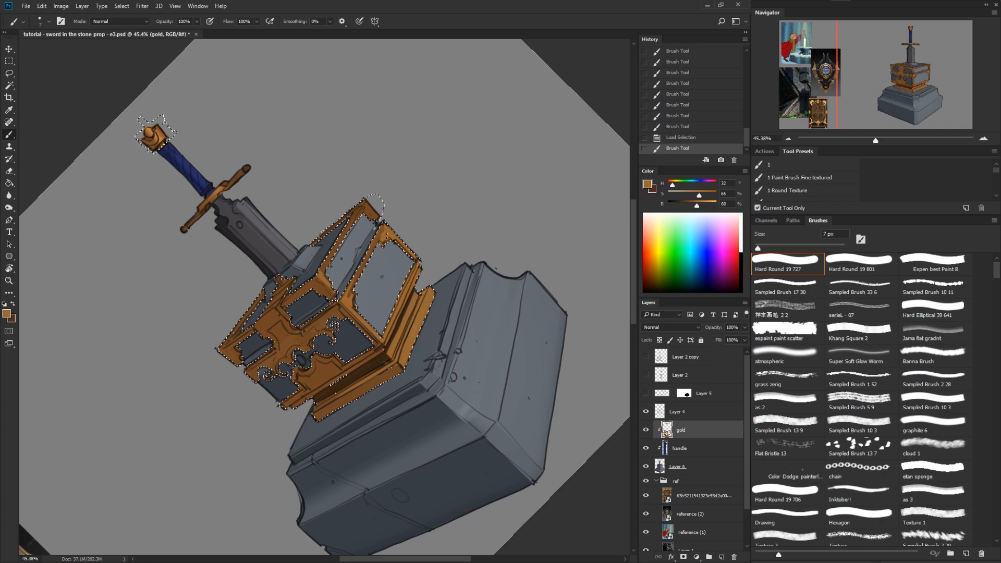
key("]")
key("]")
key("]")
key("]")
key("]")
key("]")
key("]")
key("]")
key("]")
key("]")
key("]")
key("]")
key("]")
key("]")
key("]")
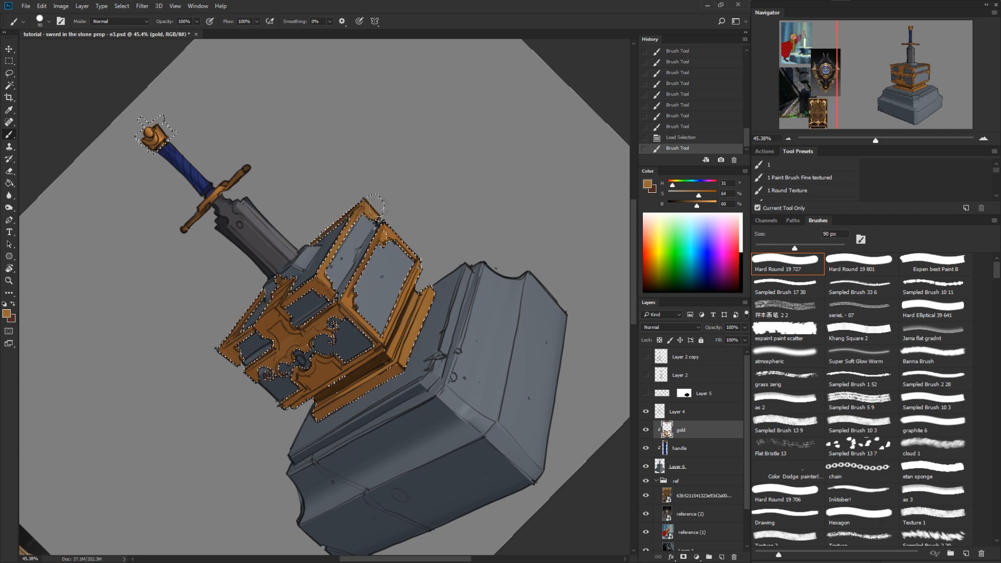
left_click_drag(365, 289, 355, 305)
left_click_drag(265, 312, 281, 290)
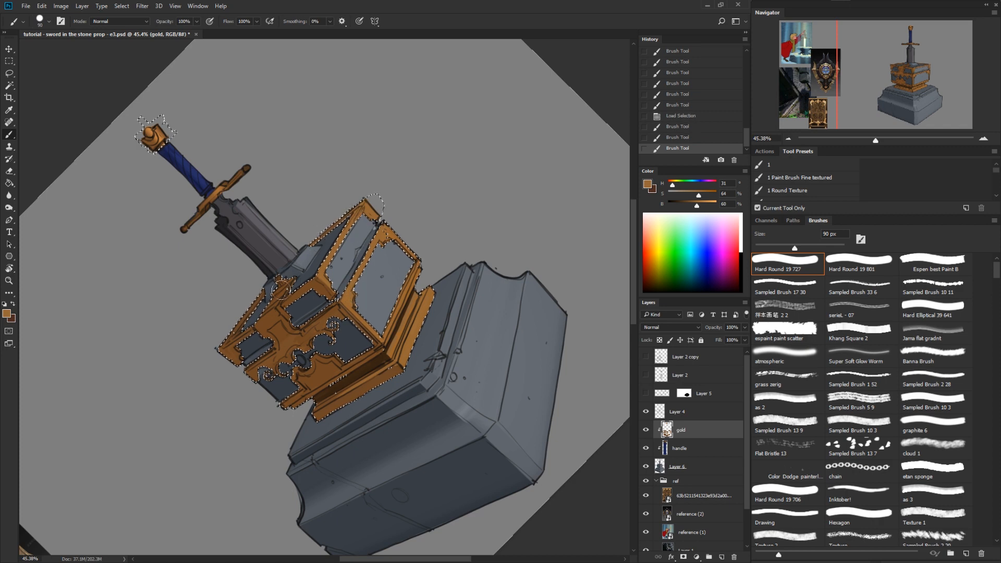
left_click_drag(241, 321, 260, 299)
Step: Raise the gold's brightness to 95% and paint highlights along the side base moulding, reducing the brush to 10 px
left_click_drag(697, 206, 714, 206)
left_click_drag(414, 344, 434, 283)
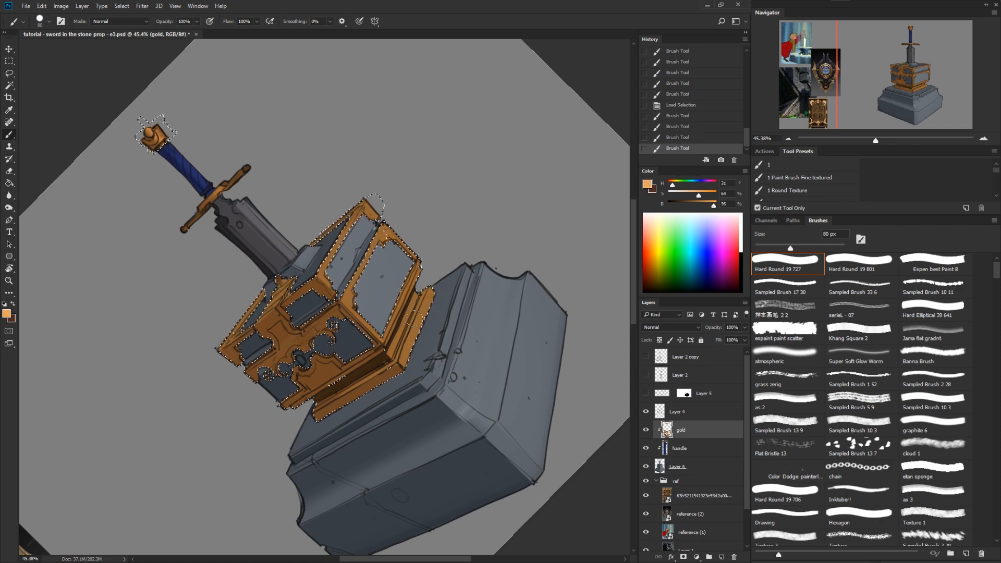
key("bracketleft")
key("bracketleft")
key("bracketleft")
key("bracketleft")
key("bracketleft")
key("bracketleft")
key("bracketleft")
mouse_move(399, 354)
left_mouse_down()
mouse_move(402, 368)
mouse_move(429, 296)
left_mouse_up()
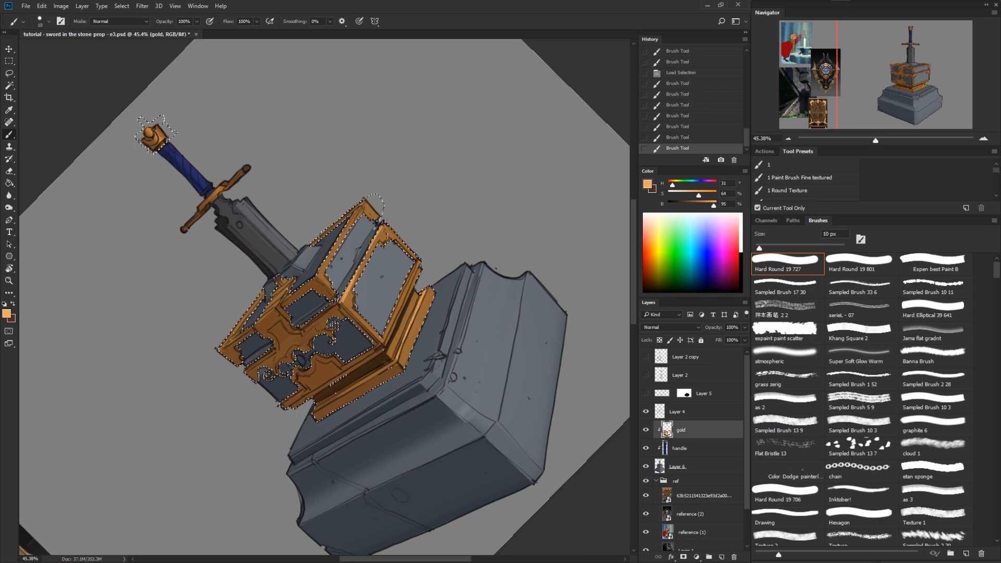
Step: Add thin light-gold highlights to the front base moulding, the lid's rim and the top clasp, and remove the selection
left_click_drag(330, 387, 347, 375)
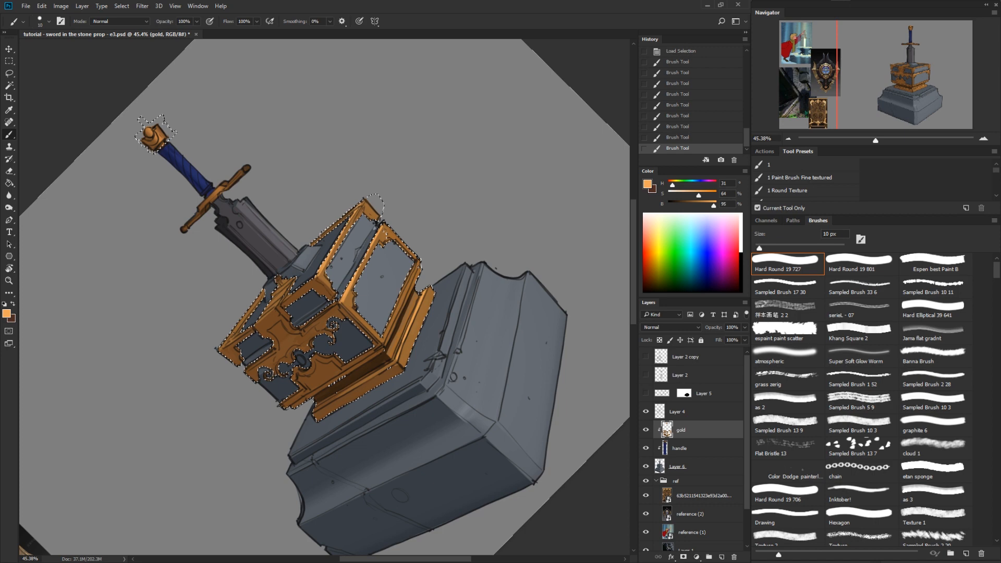
left_click_drag(322, 236, 356, 207)
mouse_move(284, 303)
left_mouse_down()
mouse_move(313, 280)
mouse_move(289, 283)
left_mouse_up()
left_click_drag(262, 315, 307, 282)
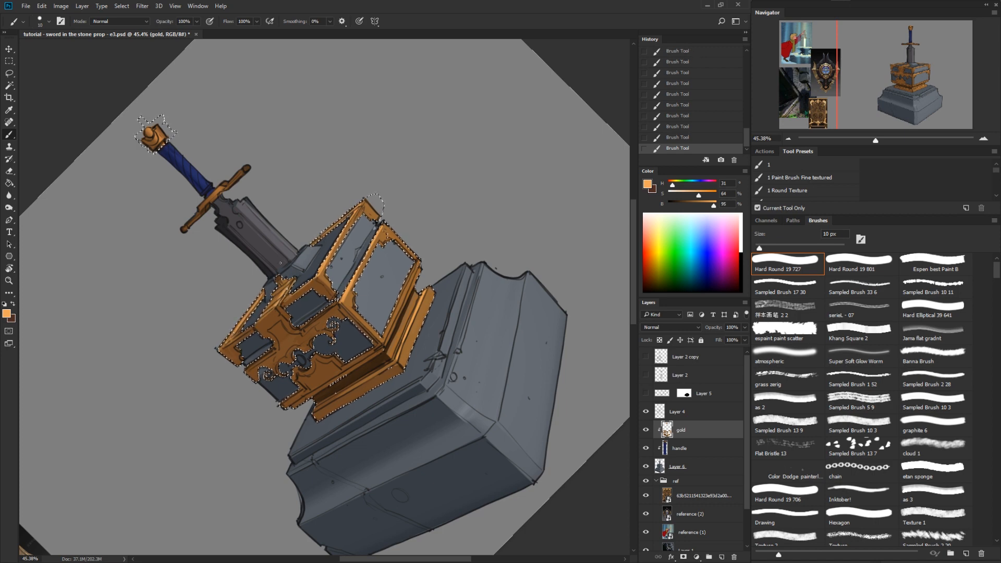
key("ctrl+d")
Step: Add a new clipped layer directly above Layer 6 for the stone texture
left_click_drag(527, 387, 469, 389)
key("r")
left_click_drag(568, 384, 447, 519)
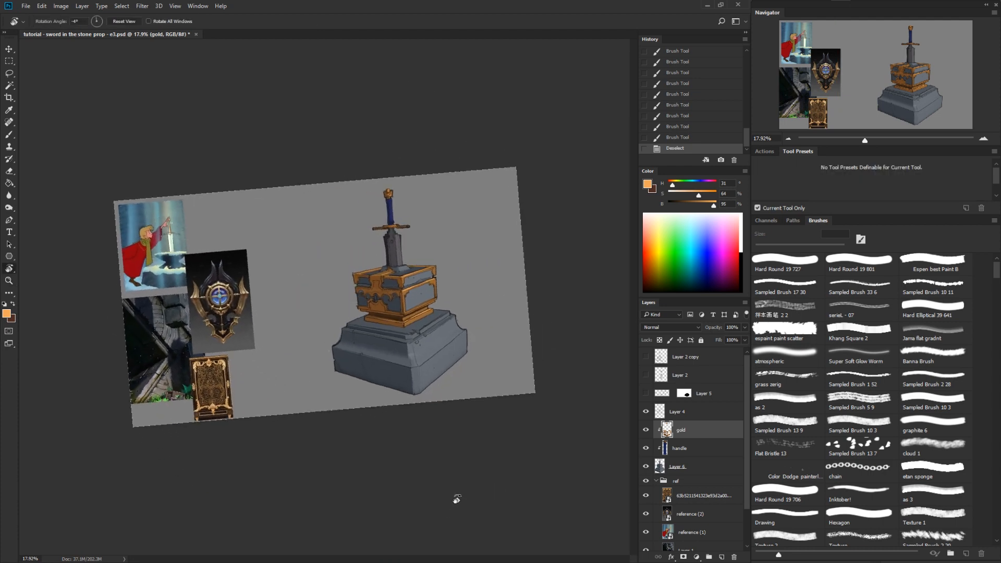
key("z")
left_click_drag(438, 318, 485, 348)
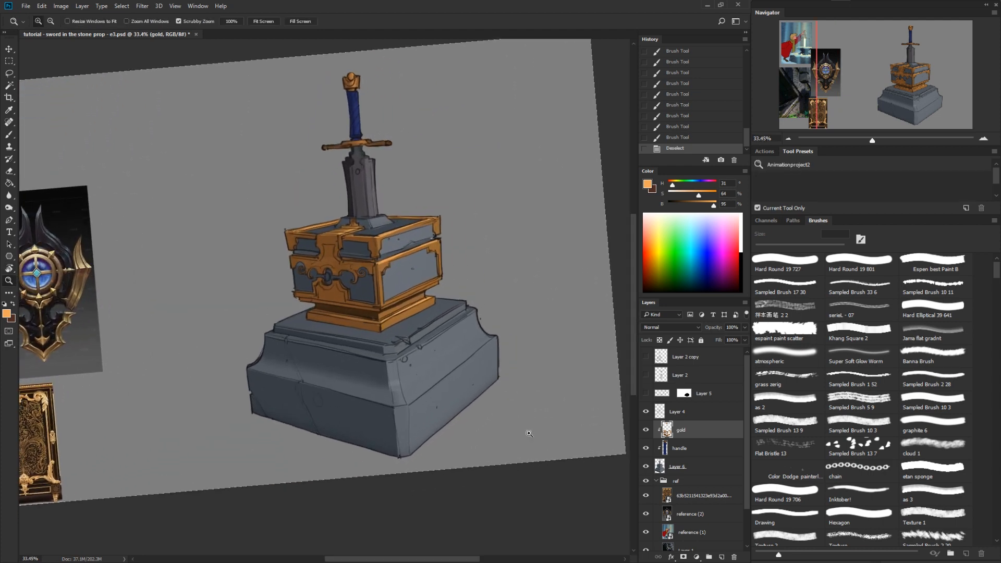
left_click(666, 467)
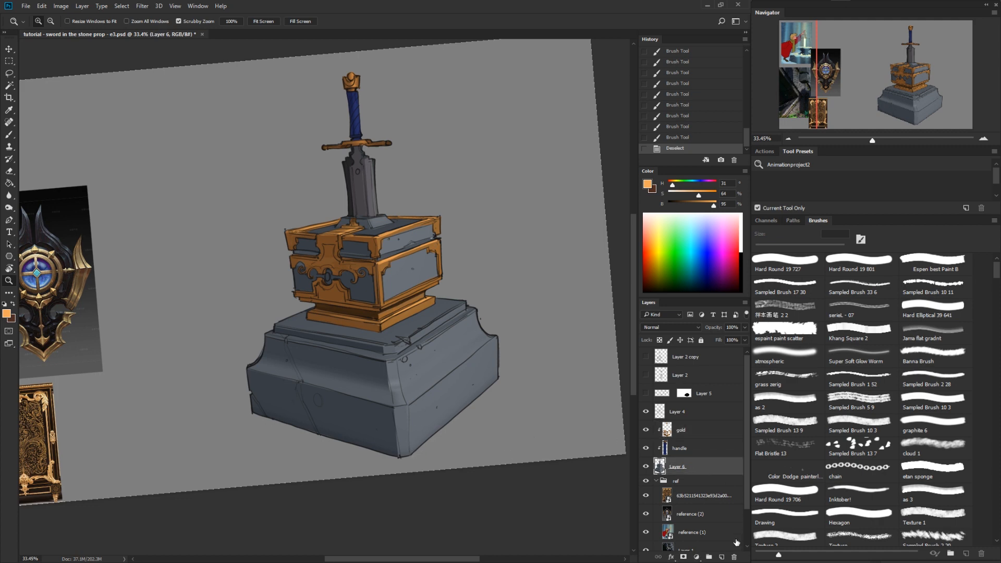
left_click(722, 557)
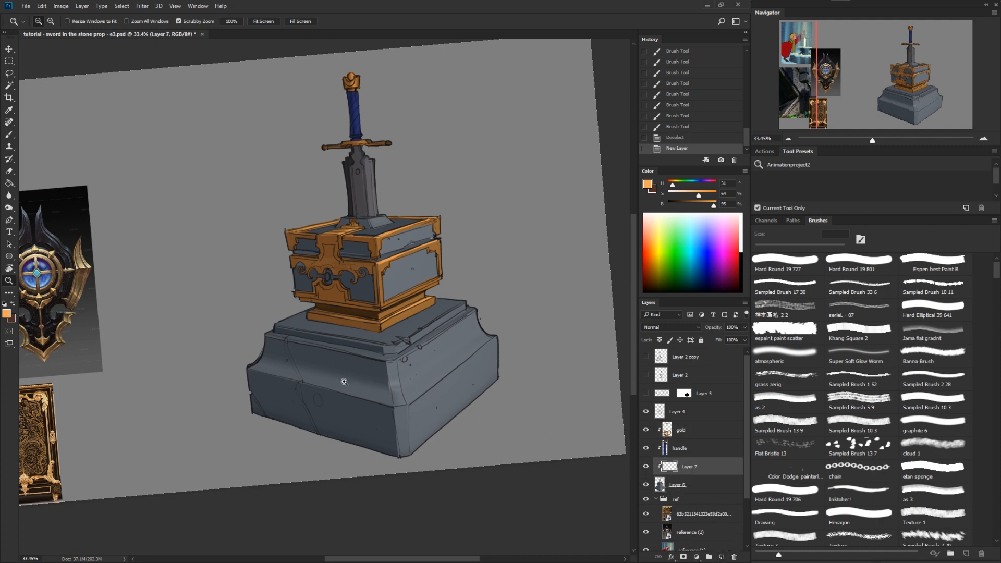
Step: Sample the dark grey of the stone's front, show the brush presets as strokes and choose the textured Sampled Brush 10 11
left_click_drag(344, 382, 507, 393)
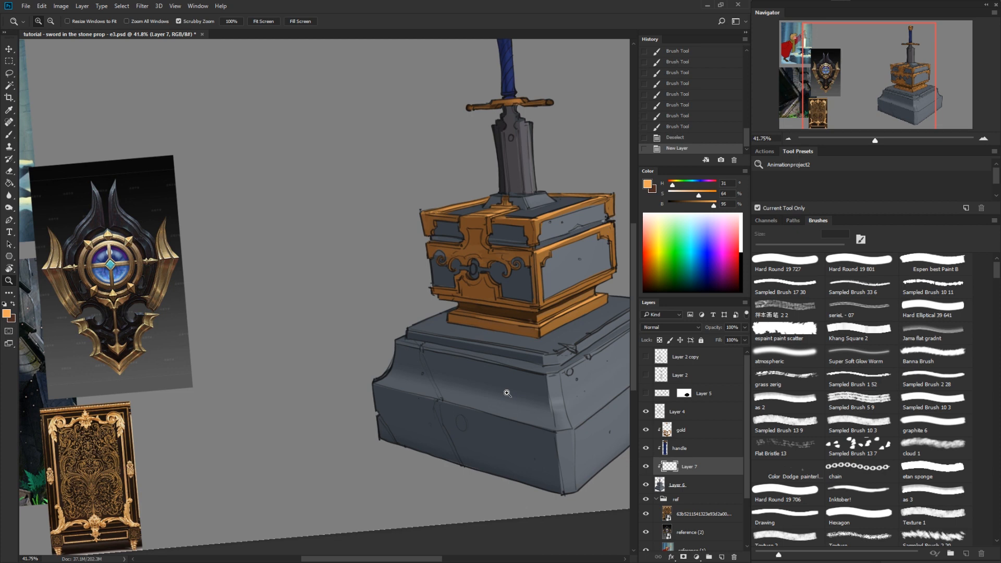
key("b")
left_click(477, 437, "alt")
right_click(477, 439)
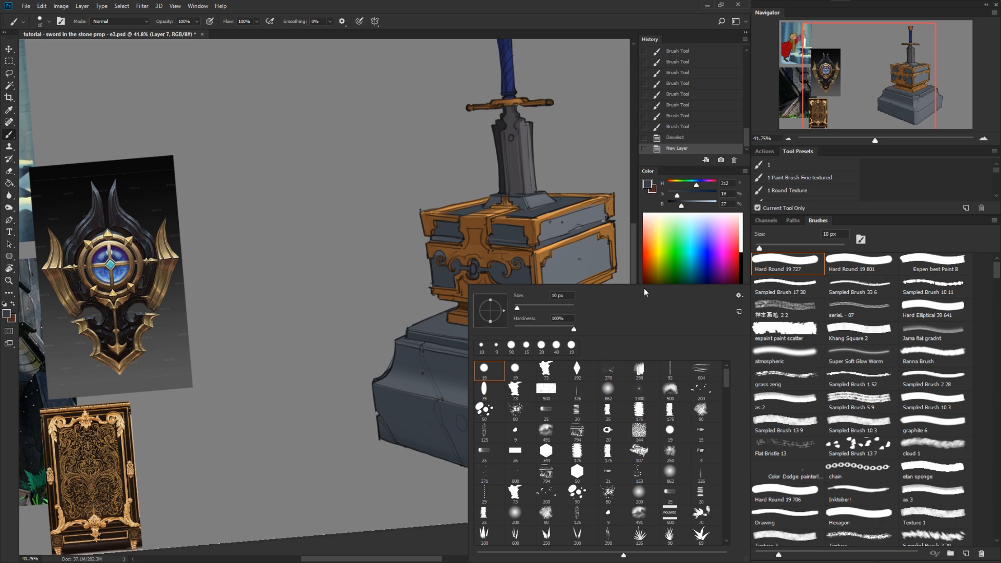
left_click(592, 266)
right_click(561, 234)
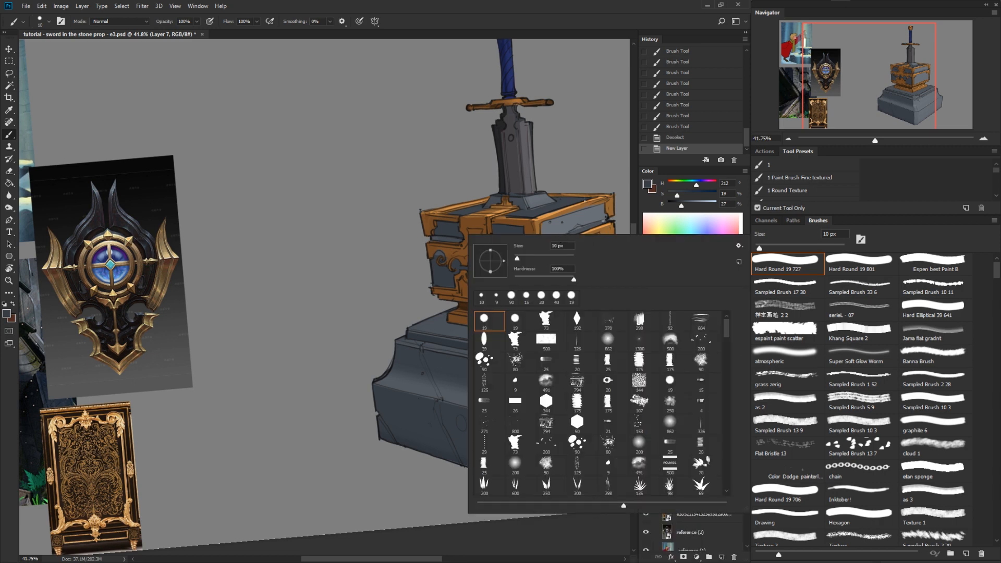
left_click_drag(618, 500, 614, 504)
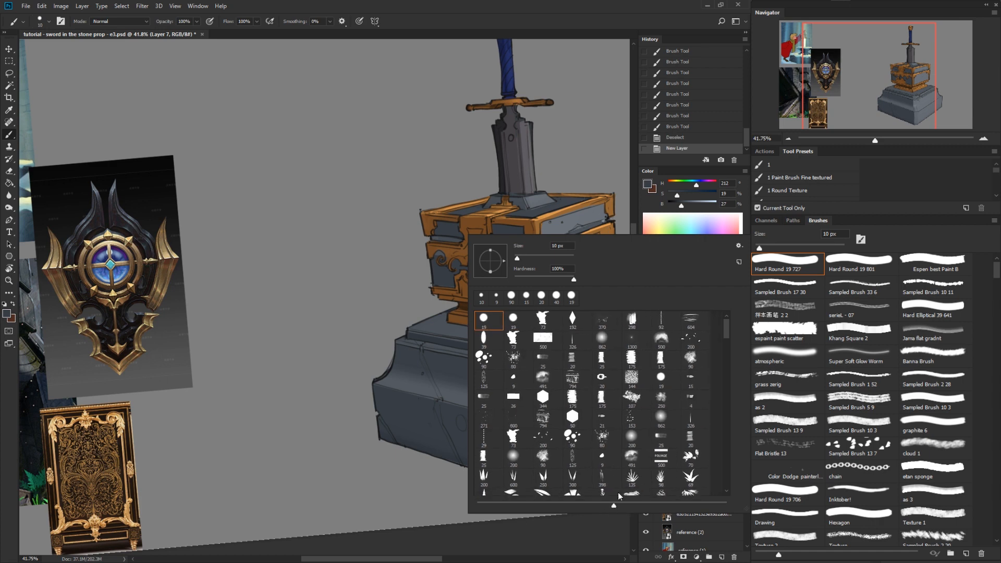
left_click(739, 246)
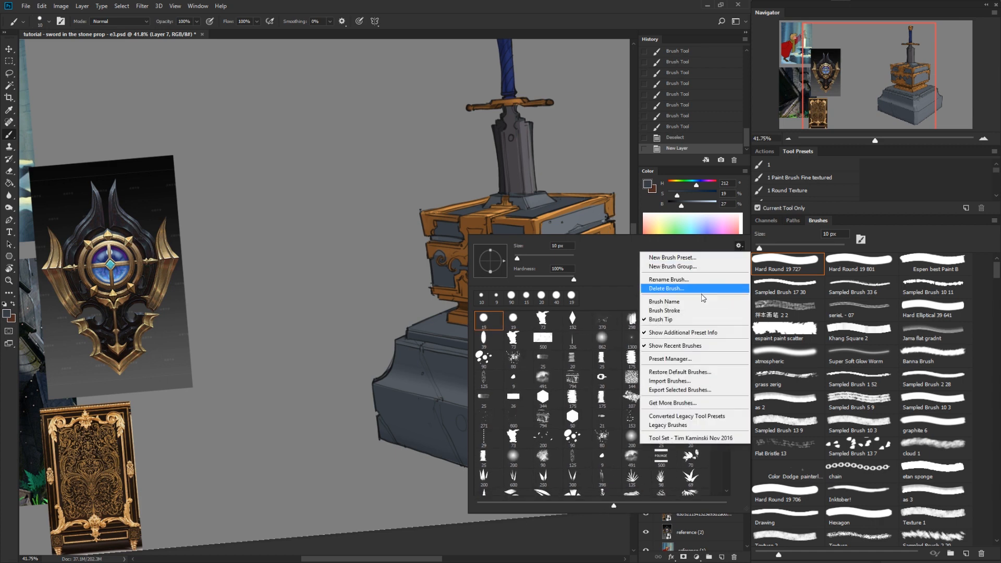
left_click(676, 310)
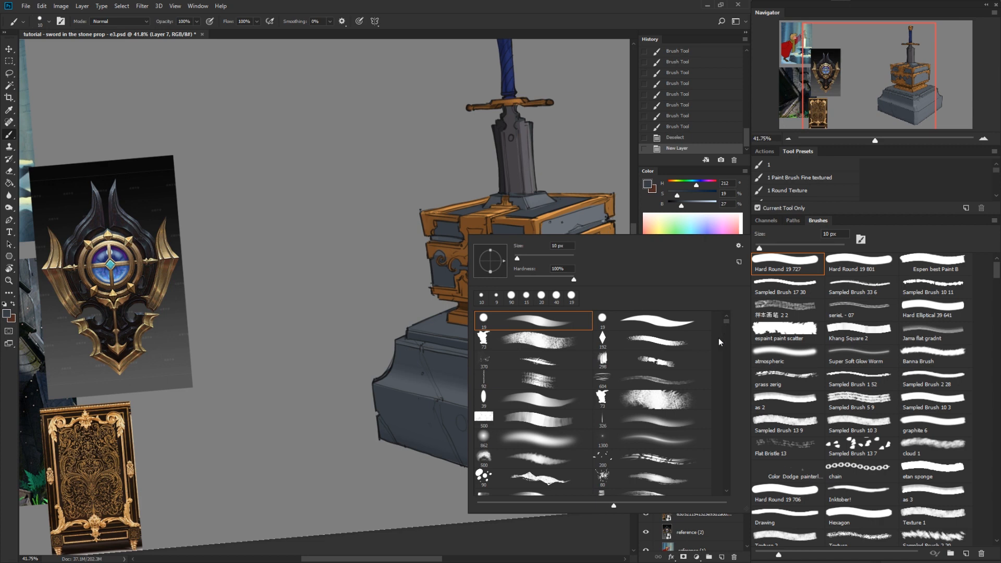
left_click(670, 367)
key("Return")
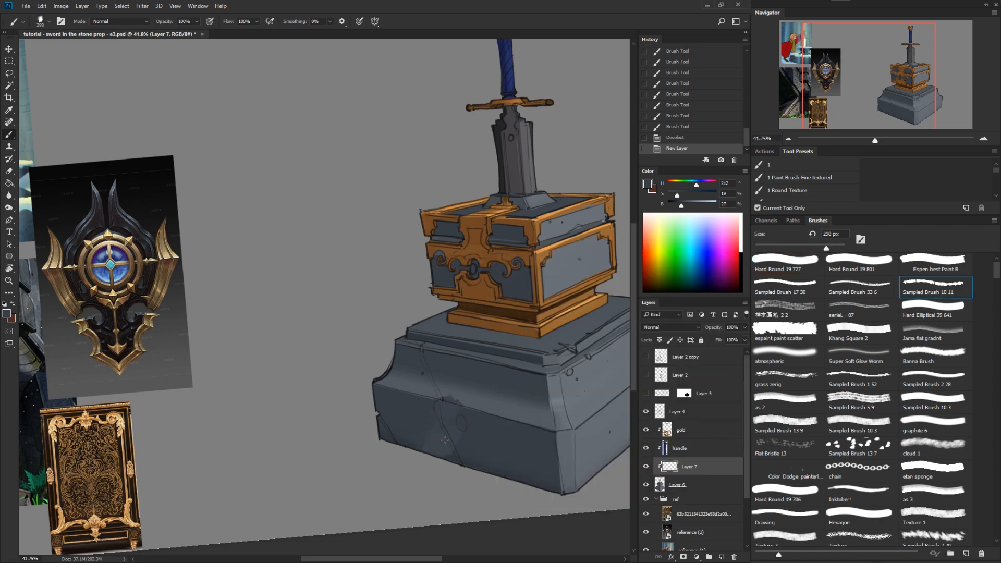
Step: Lasso the lower front face of the stone base and brush dark grey texture into it
key("l")
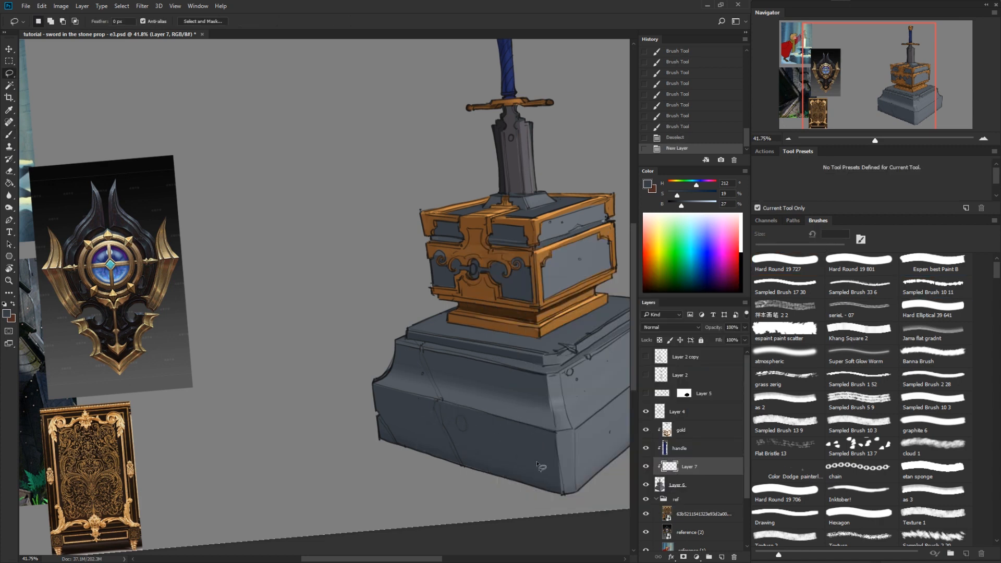
mouse_move(563, 493)
left_mouse_down()
mouse_move(554, 431)
mouse_move(361, 383)
mouse_move(417, 483)
mouse_move(519, 507)
left_mouse_up()
key("b")
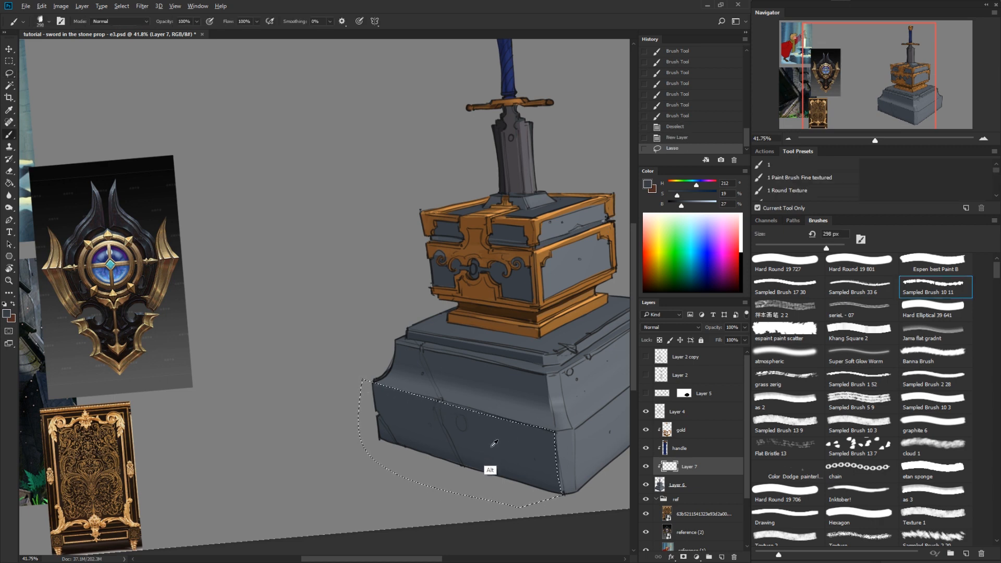
mouse_move(531, 444)
left_mouse_down()
mouse_move(490, 432)
mouse_move(455, 456)
mouse_move(421, 404)
mouse_move(373, 428)
mouse_move(404, 453)
mouse_move(466, 433)
left_mouse_up()
Step: Enlarge the textured brush to 1300 px, build up broader grey texture across the lower front face, and deselect it
key("]")
key("]")
key("]")
key("]")
key("]")
key("]")
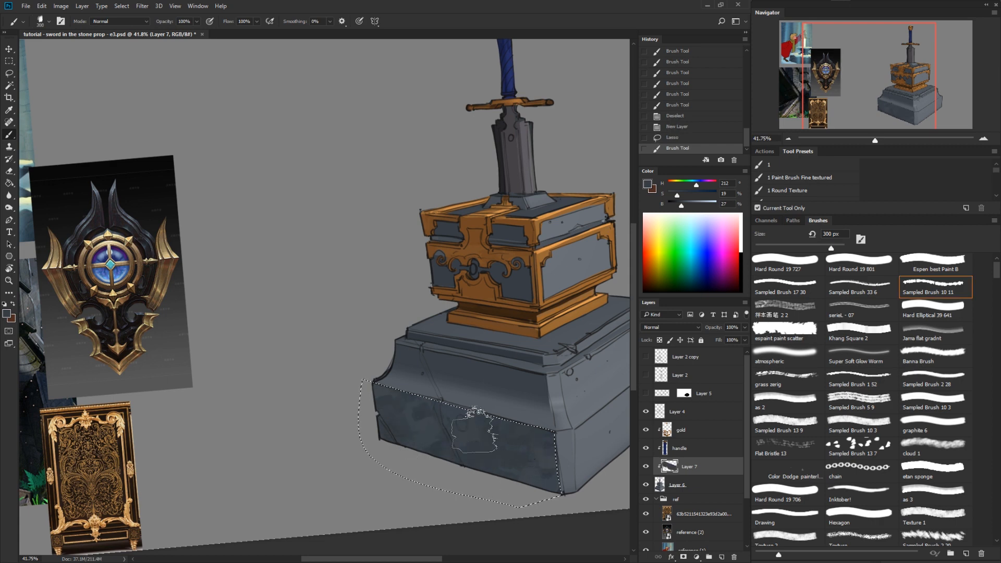
mouse_move(399, 411)
left_mouse_down()
mouse_move(547, 404)
mouse_move(522, 436)
mouse_move(503, 412)
mouse_move(436, 419)
mouse_move(441, 383)
left_mouse_up()
key("[")
key("[")
key("[")
key("[")
left_click_drag(494, 426, 540, 440)
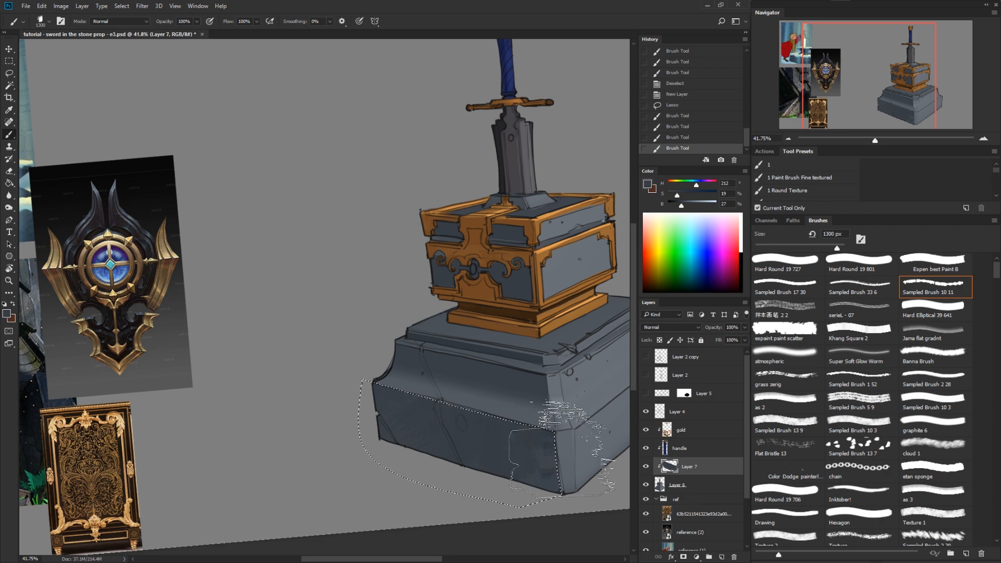
key("ctrl+d")
Step: Lasso the curved upper front face of the stone base, brush dark grey texture over it, and deselect
left_click_drag(564, 490, 467, 490)
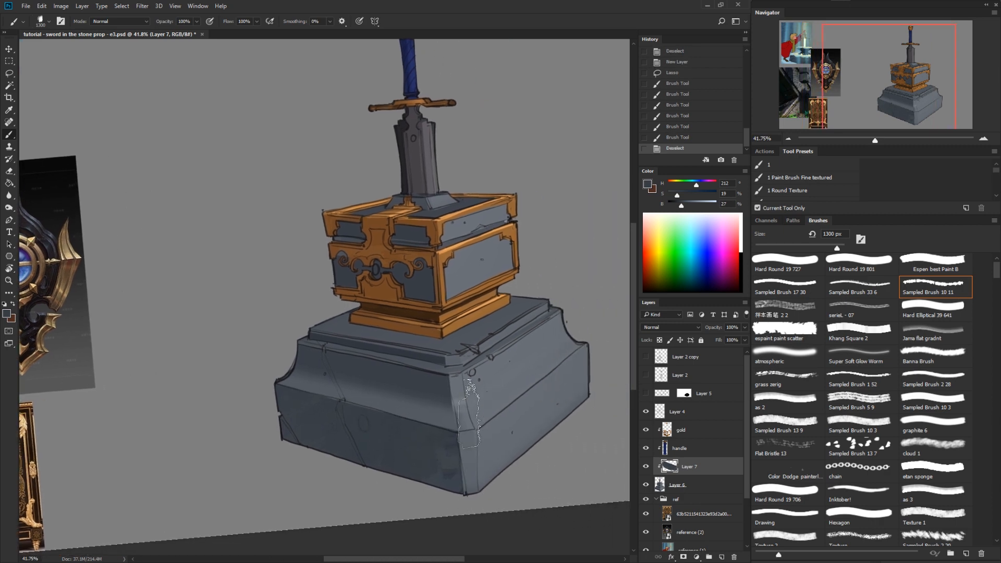
key("l")
mouse_move(456, 419)
left_mouse_down()
mouse_move(448, 375)
mouse_move(372, 357)
mouse_move(301, 344)
mouse_move(276, 379)
mouse_move(458, 433)
left_mouse_up()
key("b")
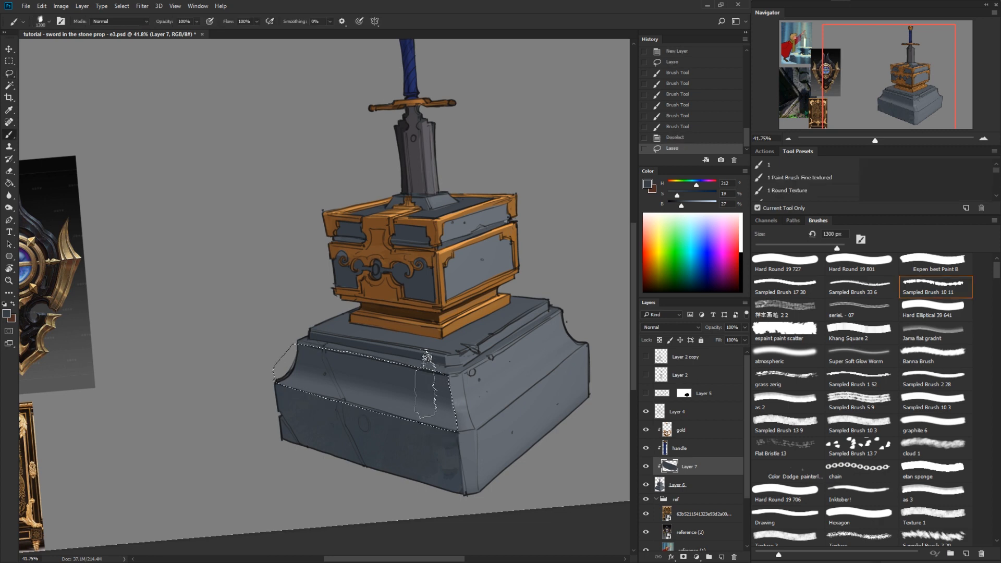
mouse_move(426, 383)
left_mouse_down()
mouse_move(394, 365)
mouse_move(303, 347)
mouse_move(425, 394)
mouse_move(280, 367)
mouse_move(308, 334)
left_mouse_up()
left_click_drag(525, 435, 493, 463)
key("ctrl+d")
Step: Lasso the side face of the stone base, sample its lighter grey and brush texture across it
key("l")
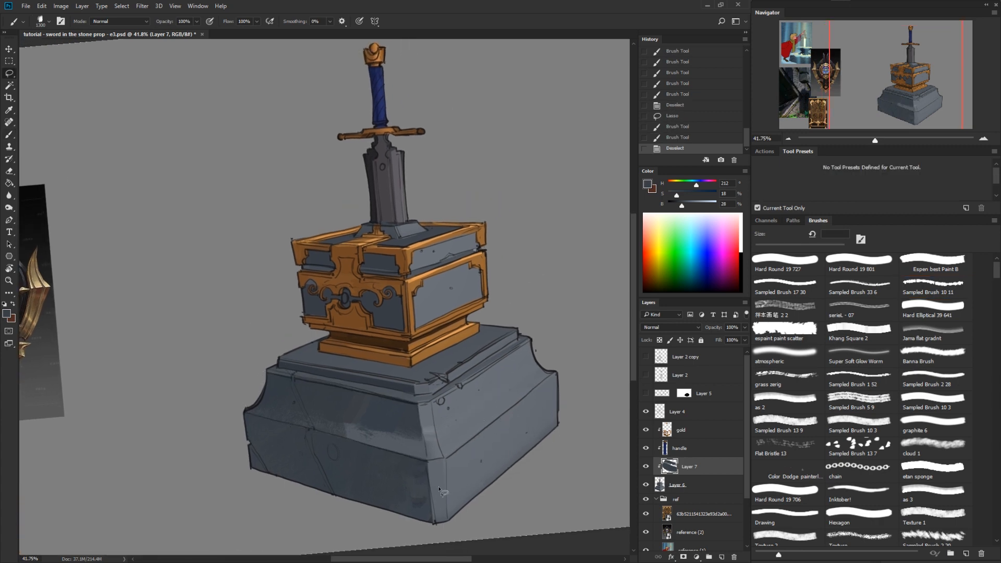
mouse_move(436, 524)
left_mouse_down()
mouse_move(423, 431)
mouse_move(533, 336)
mouse_move(585, 440)
mouse_move(505, 513)
left_mouse_up()
key("b")
left_click(502, 443, "alt")
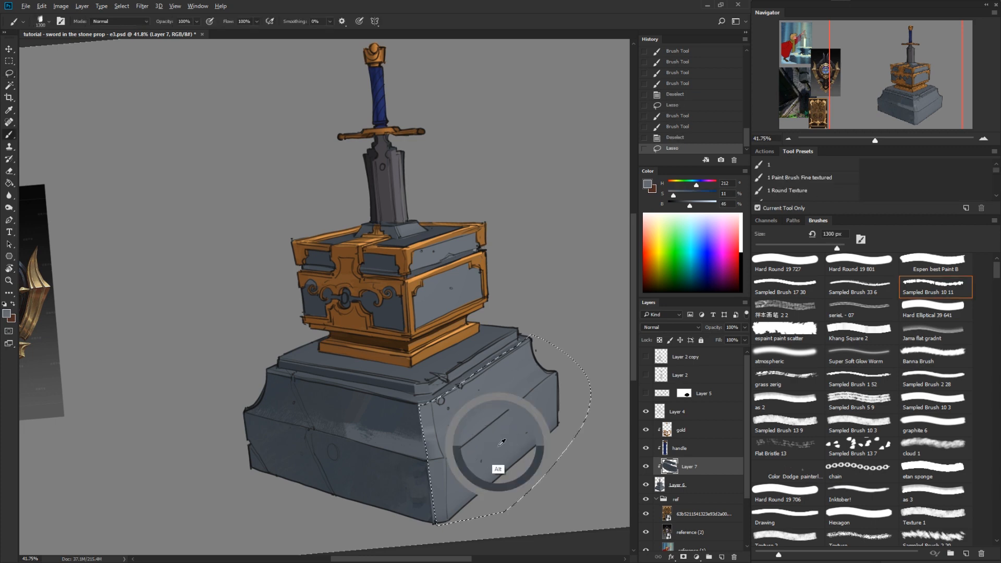
mouse_move(450, 478)
left_mouse_down()
mouse_move(527, 410)
mouse_move(508, 404)
mouse_move(522, 392)
mouse_move(518, 411)
left_mouse_up()
Step: Reduce the textured brush to 400 px, texture the stone's front corner edge and far side edge, and deselect
key("bracketleft")
key("bracketleft")
key("bracketleft")
key("bracketleft")
key("bracketleft")
key("bracketleft")
key("bracketleft")
key("bracketleft")
key("bracketleft")
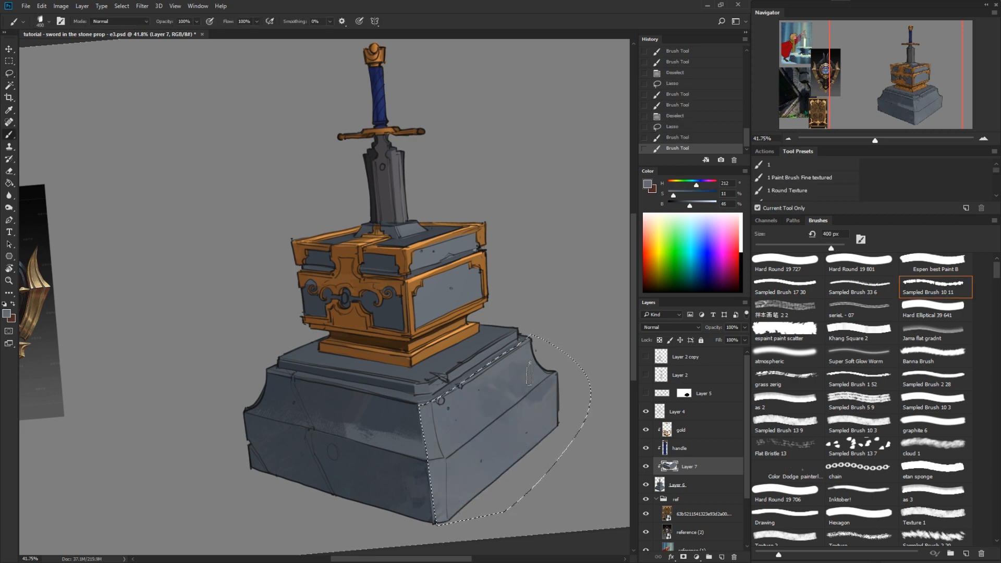
mouse_move(445, 431)
left_mouse_down()
mouse_move(500, 436)
mouse_move(441, 490)
left_mouse_up()
left_click_drag(443, 448, 445, 501)
left_click_drag(546, 432, 545, 449)
key("ctrl+d")
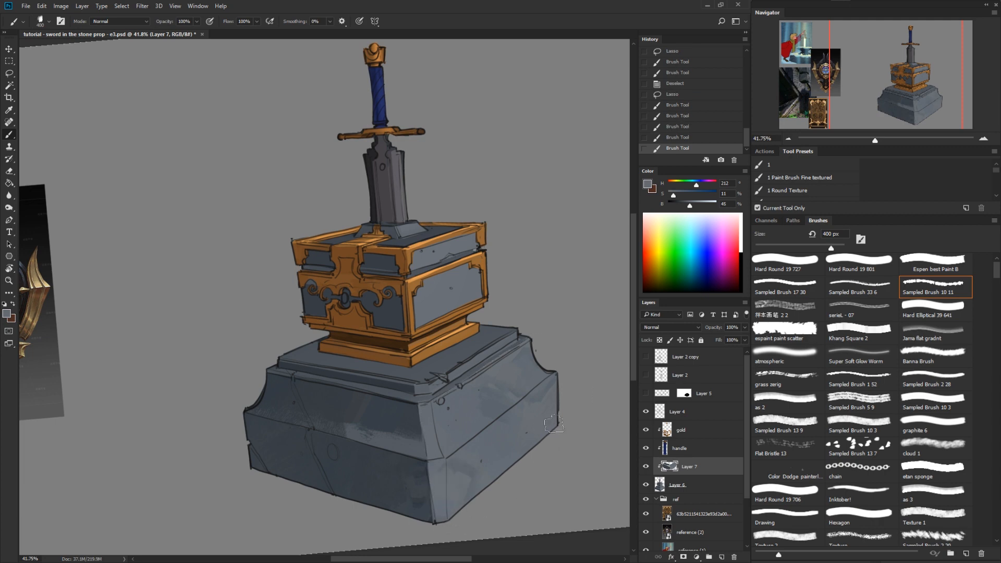
Step: Add a clipped layer in Color blend mode above the stone texture and brush sampled dark blue-grey across the stone base
left_click(723, 556)
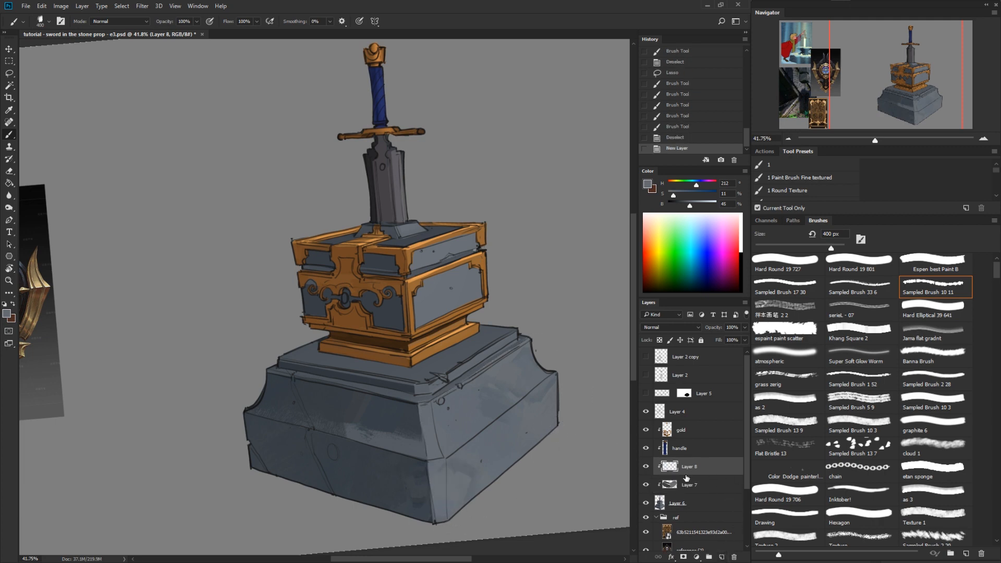
left_click(674, 327)
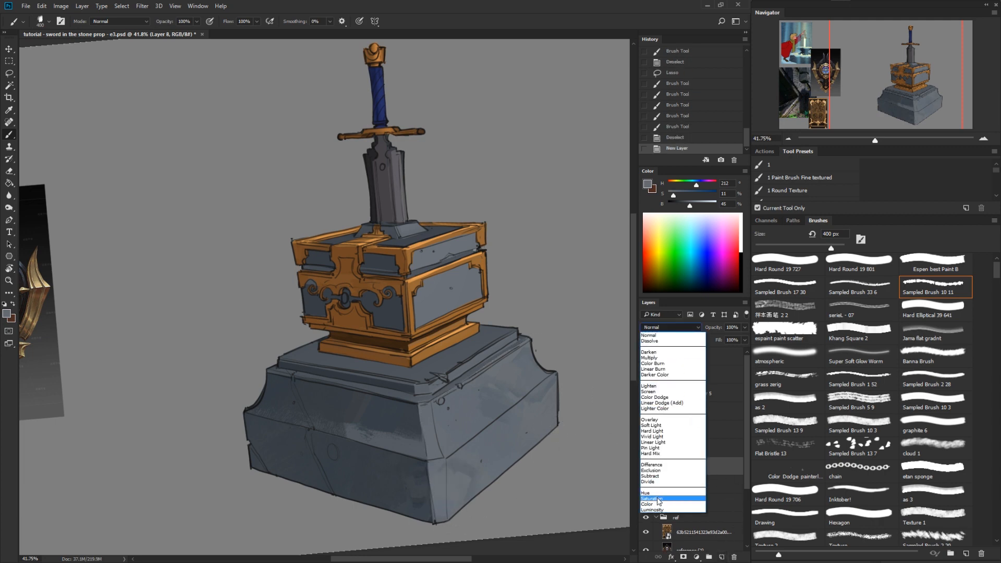
left_click(658, 505)
left_click(441, 400, "alt")
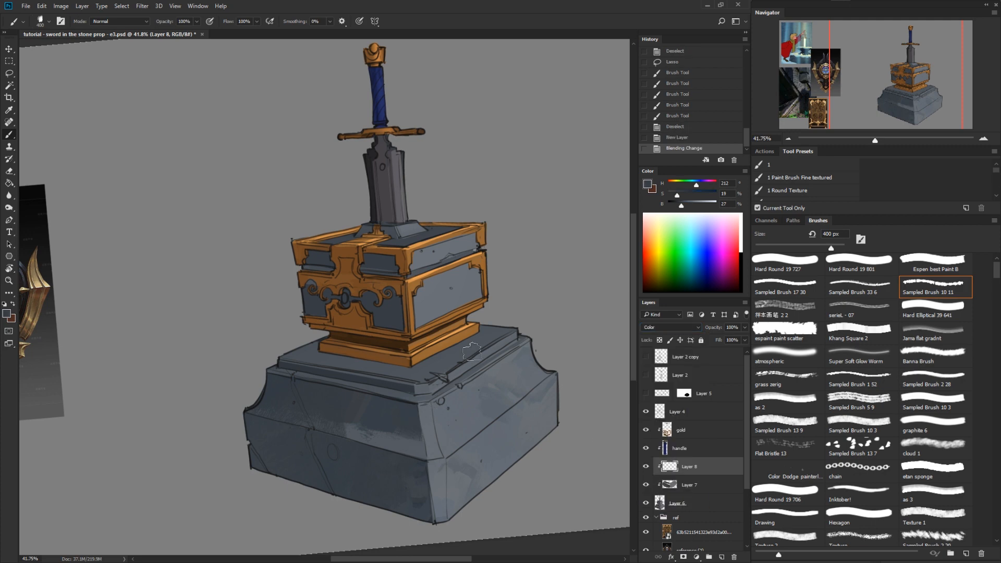
mouse_move(472, 352)
left_mouse_down()
mouse_move(394, 462)
mouse_move(418, 493)
left_mouse_up()
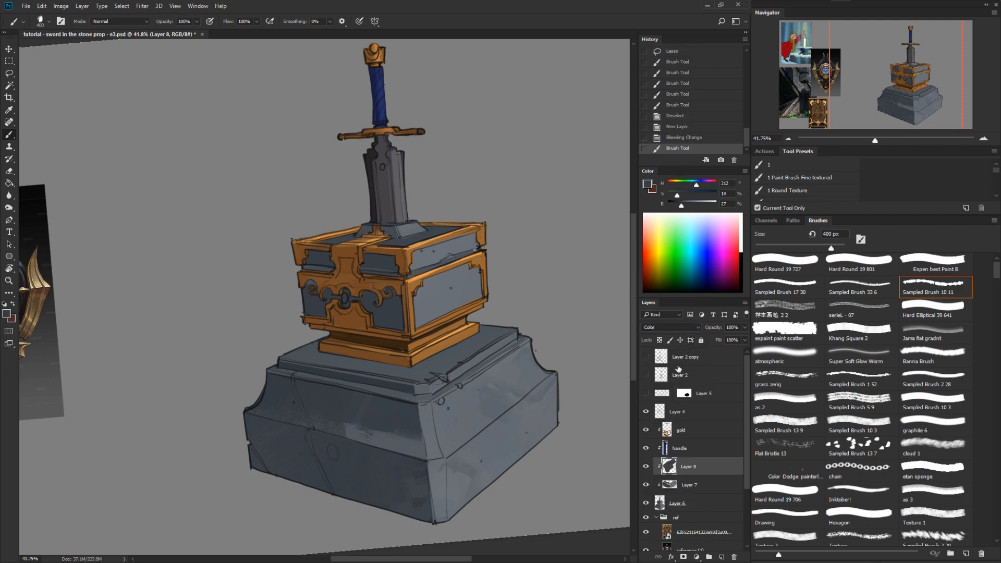
Step: Change the new shading layer's blend mode to Overlay and lower its fill to 14%
left_click(675, 328)
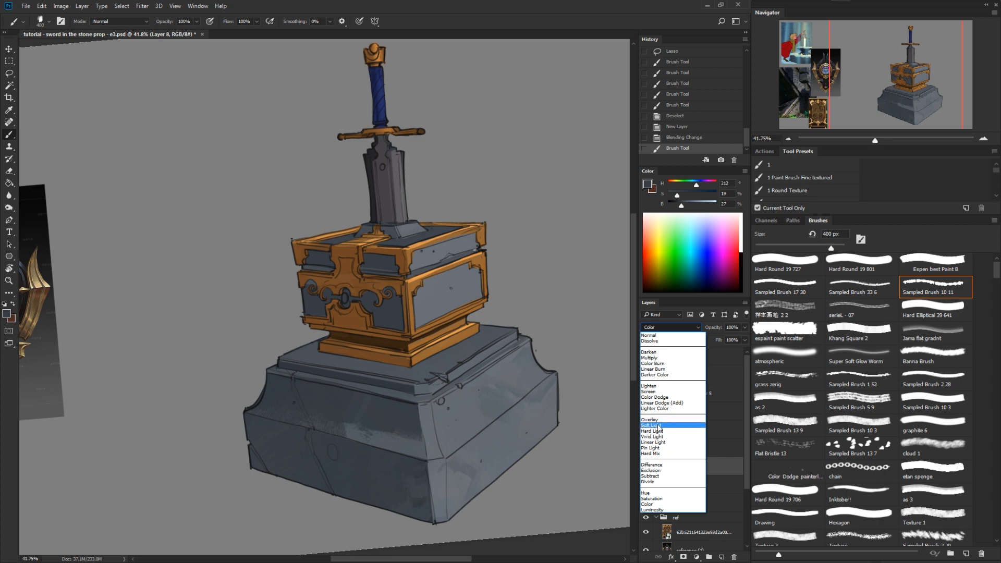
left_click(656, 420)
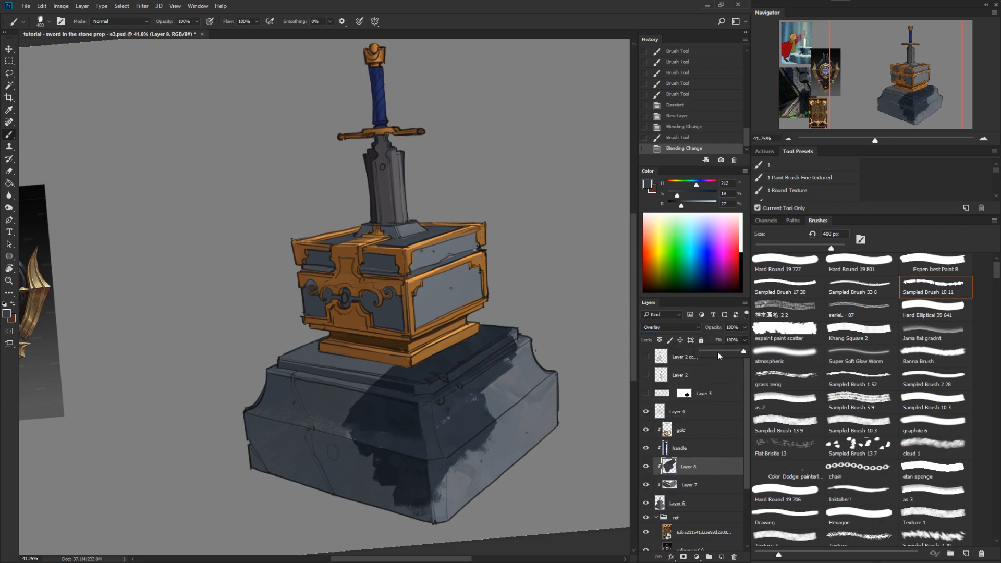
left_click_drag(718, 352, 706, 353)
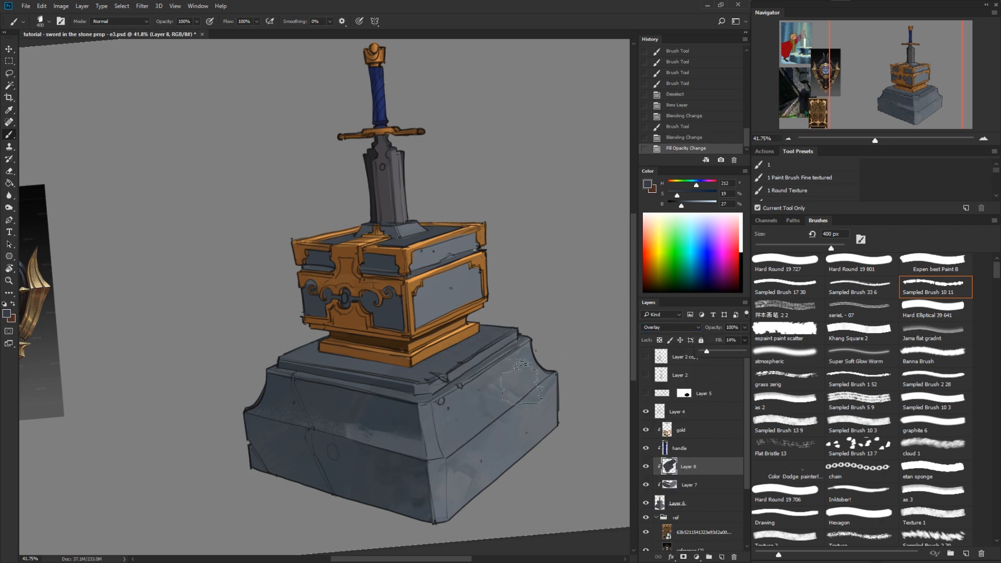
Step: Brush more of the dark overlay tone over the chest's front, and merge the layer down into the stone texture layer
left_click(516, 386)
key("z")
mouse_move(502, 376)
left_mouse_down()
mouse_move(543, 377)
mouse_move(509, 376)
left_mouse_up()
key("b")
left_click_drag(384, 280, 361, 246)
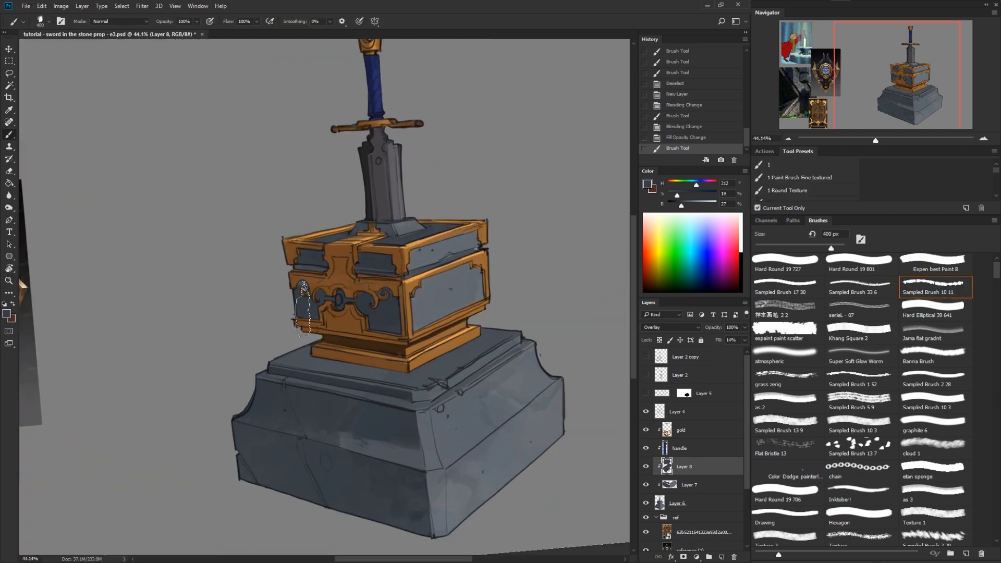
left_click_drag(319, 292, 316, 313)
key("z")
left_click_drag(482, 448, 443, 490)
key("ctrl+e")
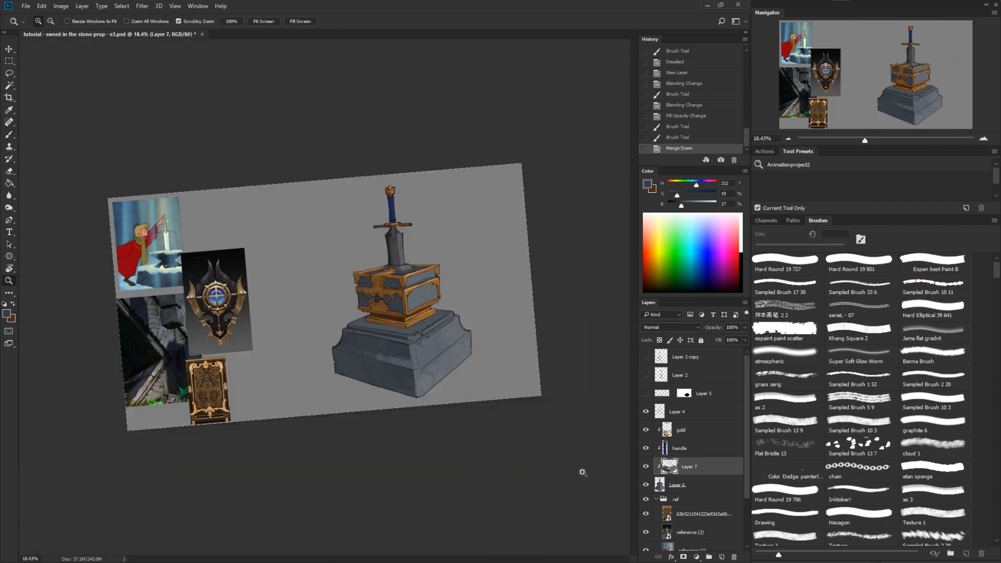
Step: Straighten the canvas rotation, add a clipped layer above the stone texture, and lasso the sword blade on the base layer
key("r")
left_click_drag(583, 472, 569, 520)
key("z")
left_click_drag(438, 360, 499, 454)
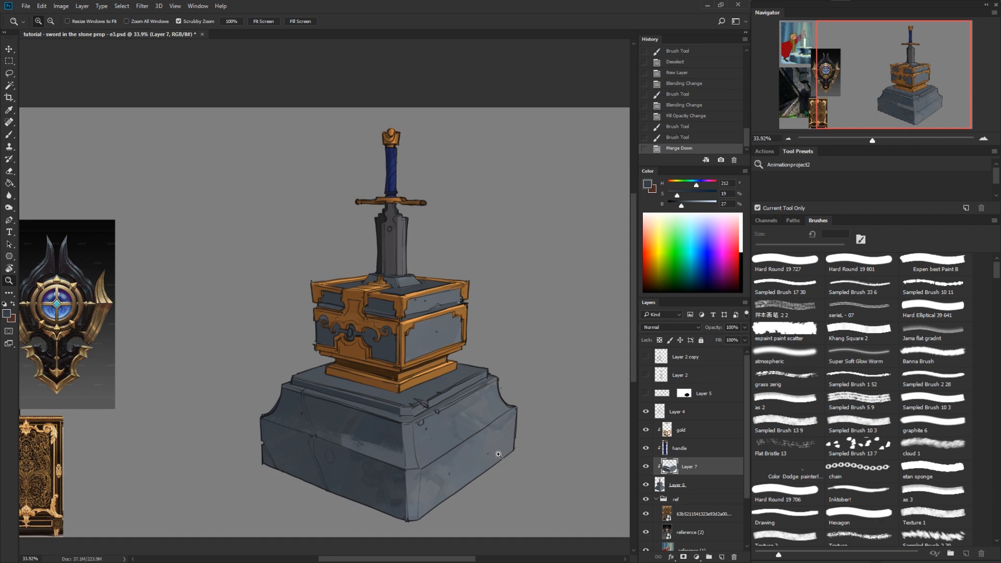
left_click_drag(412, 442, 511, 520)
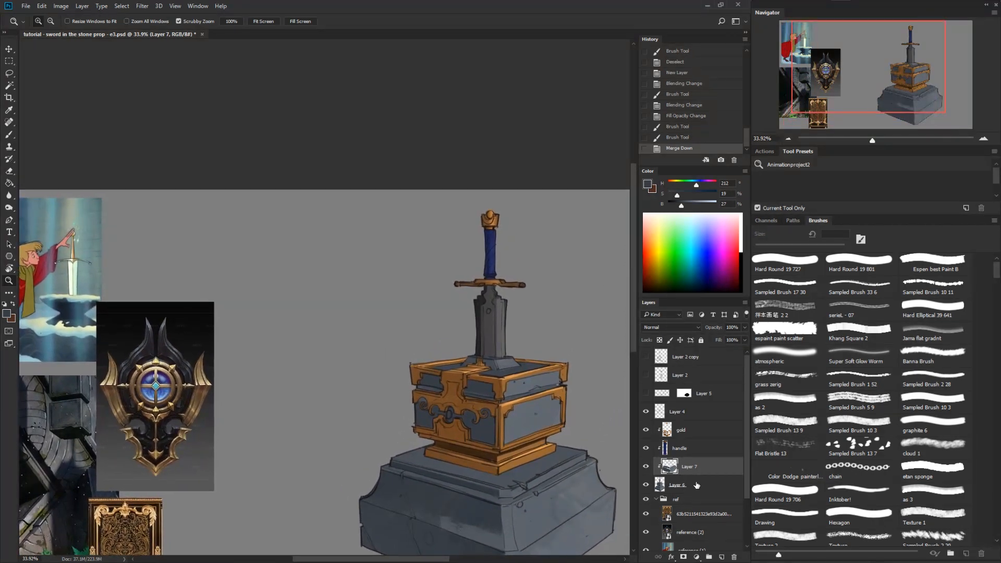
left_click(722, 557)
left_click_drag(523, 325, 566, 328)
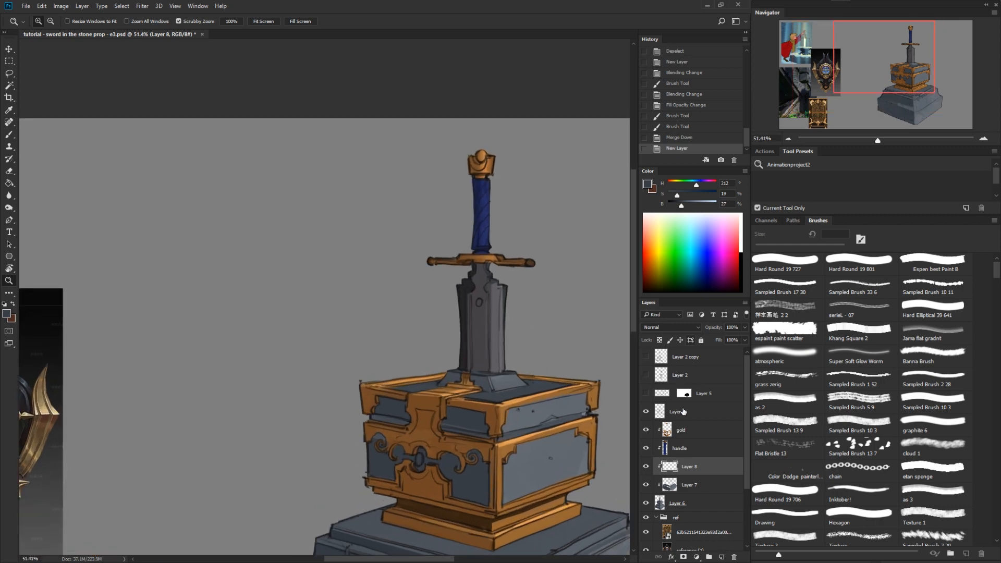
left_click(664, 504)
key("l")
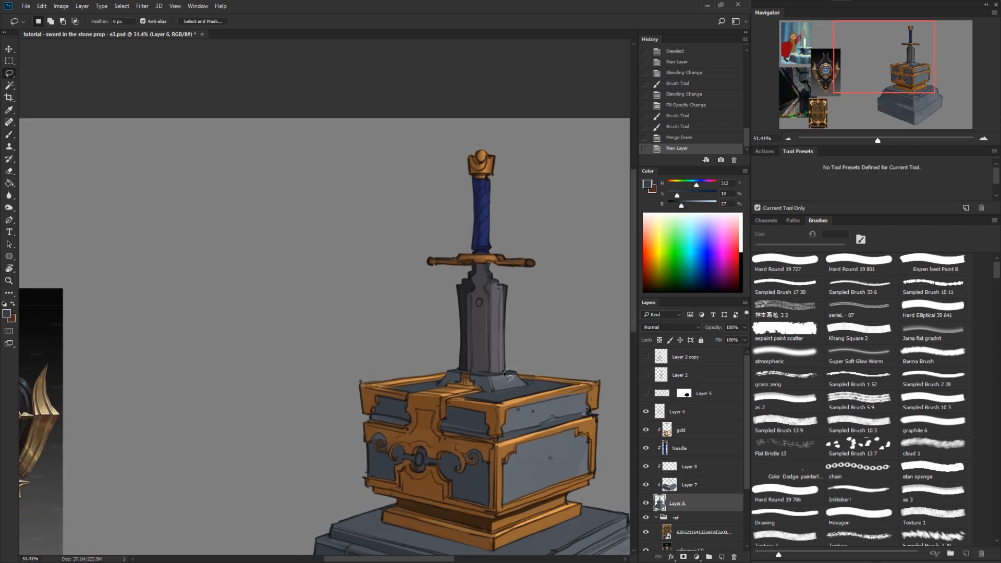
mouse_move(508, 377)
left_mouse_down()
mouse_move(451, 357)
mouse_move(447, 298)
mouse_move(474, 261)
mouse_move(493, 262)
mouse_move(529, 311)
left_mouse_up()
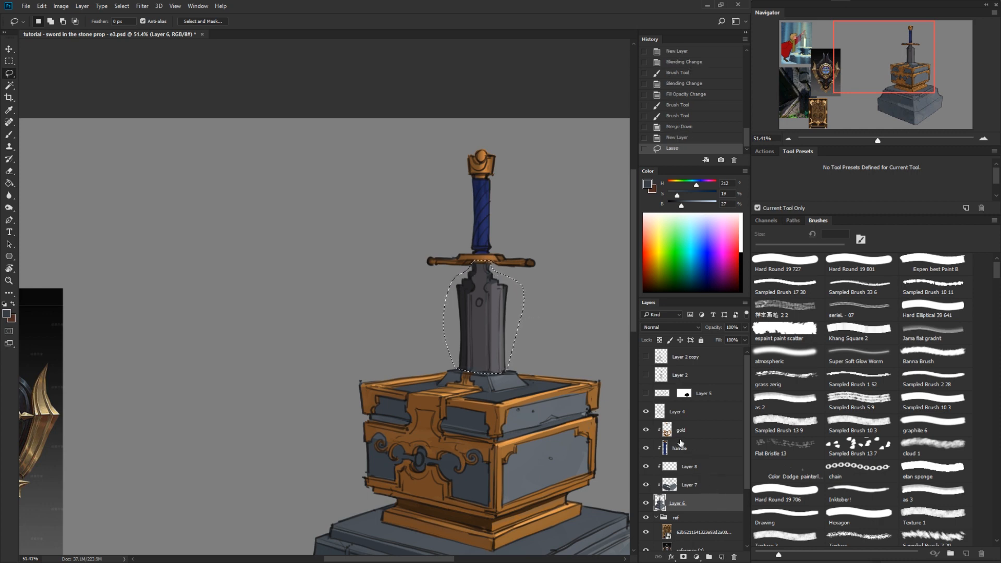
Step: Paste the blade in place on the new clipped layer above the stone texture and load its outline as a selection
left_click(678, 435)
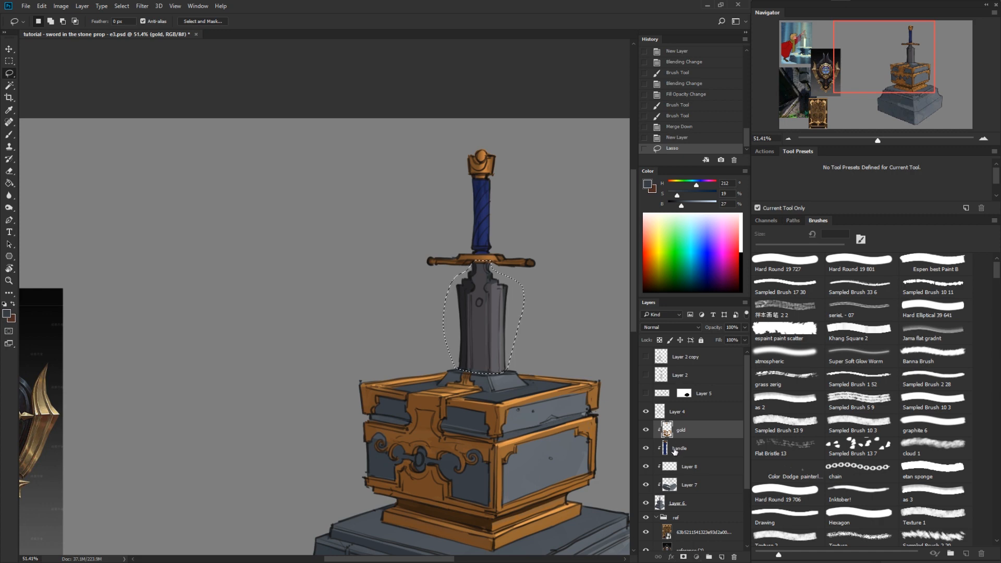
left_click(675, 453)
left_click(677, 466)
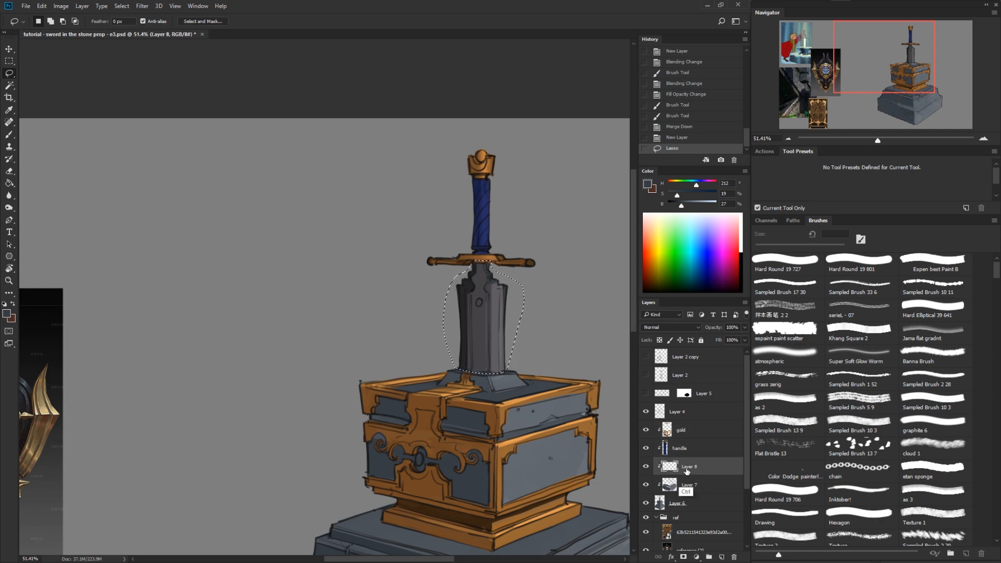
key("ctrl+shift+v")
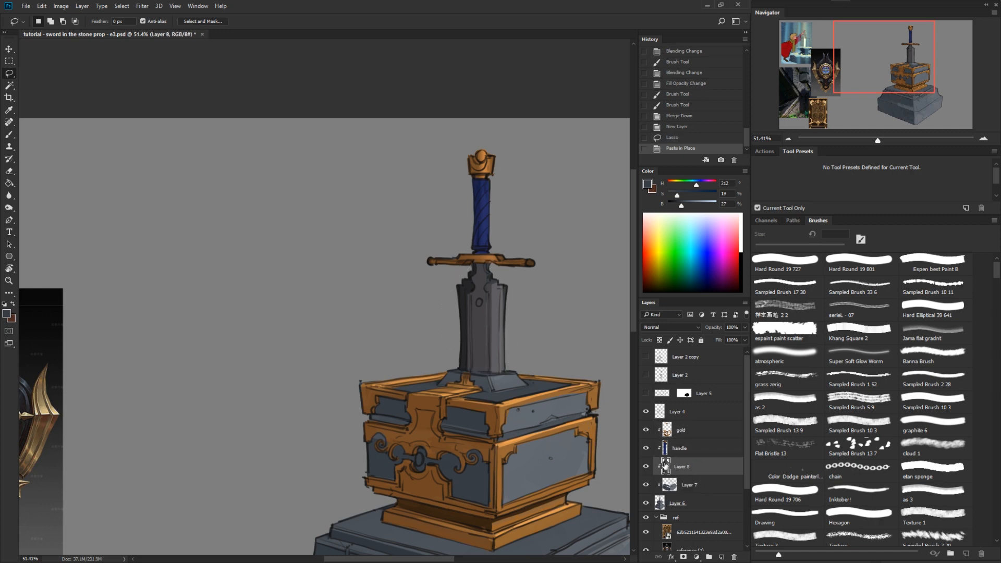
key("z")
left_click(666, 466, "ctrl")
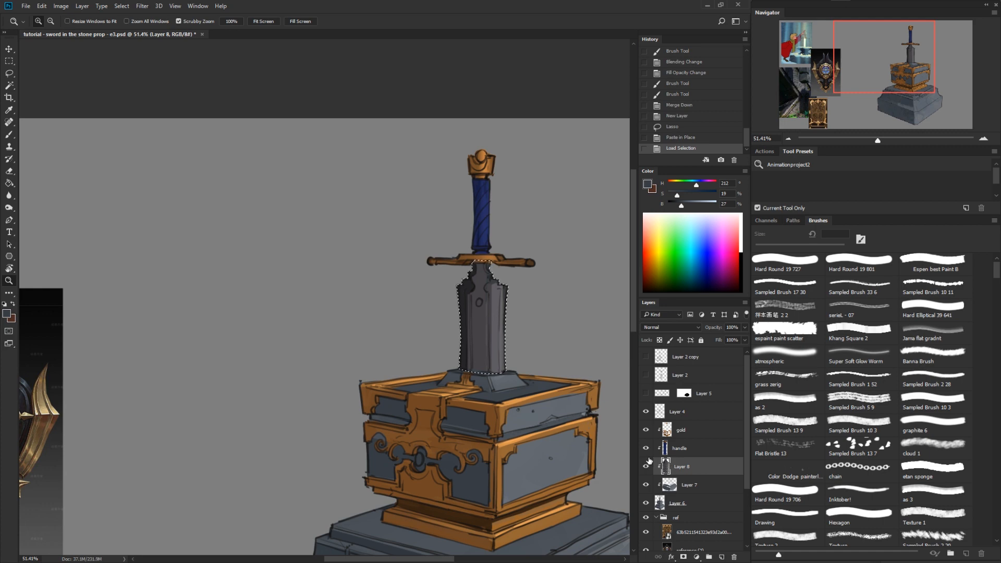
Step: Hide the selection edges and lighten the blade with Hue/Saturation, using lightness +16 and a small saturation adjustment
left_click_drag(504, 315, 527, 309)
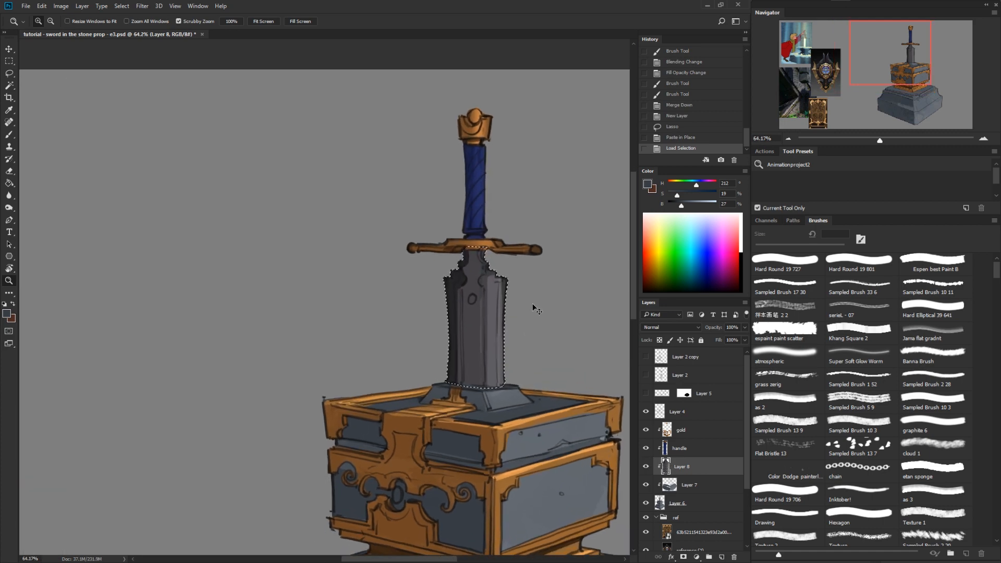
key("ctrl+h")
scroll(500, 315, "down", 4)
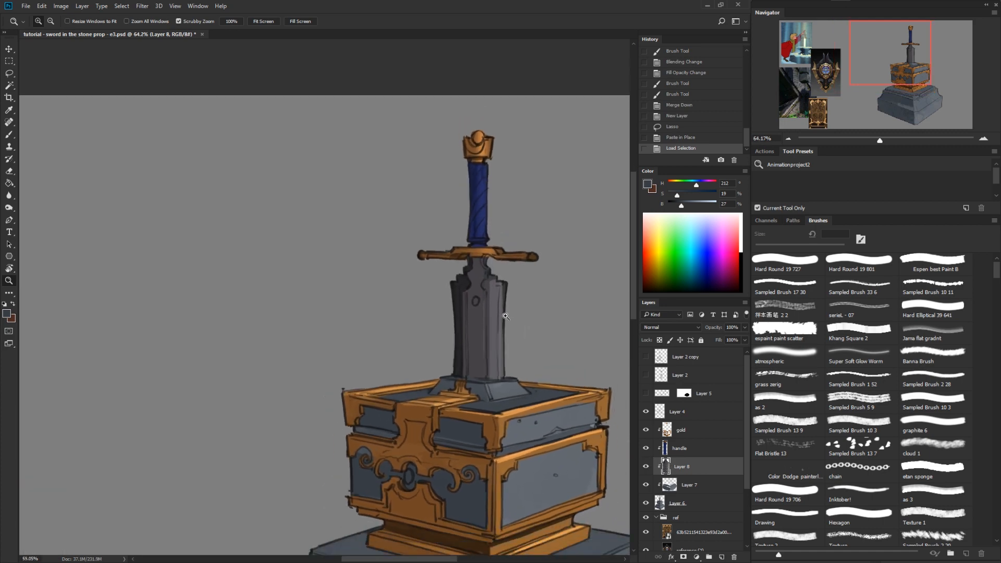
key("b")
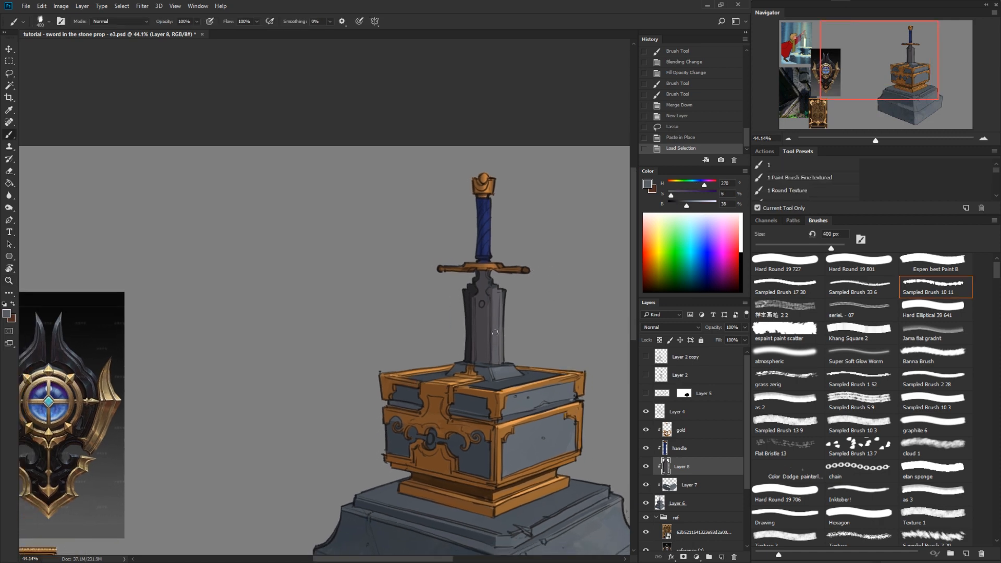
left_click_drag(690, 205, 694, 208)
key("ctrl+u")
left_click_drag(457, 510, 459, 514)
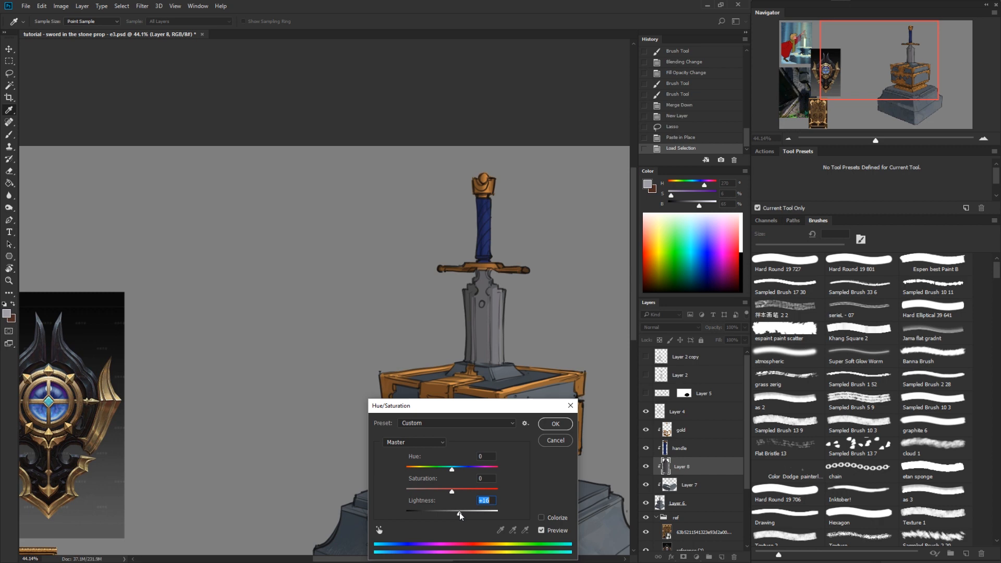
left_click(454, 492)
left_click(546, 426)
mouse_move(487, 317)
left_mouse_down()
mouse_move(486, 355)
mouse_move(503, 297)
mouse_move(487, 296)
left_mouse_up()
key("ctrl+z")
left_click(496, 337, "alt")
key("ctrl+z")
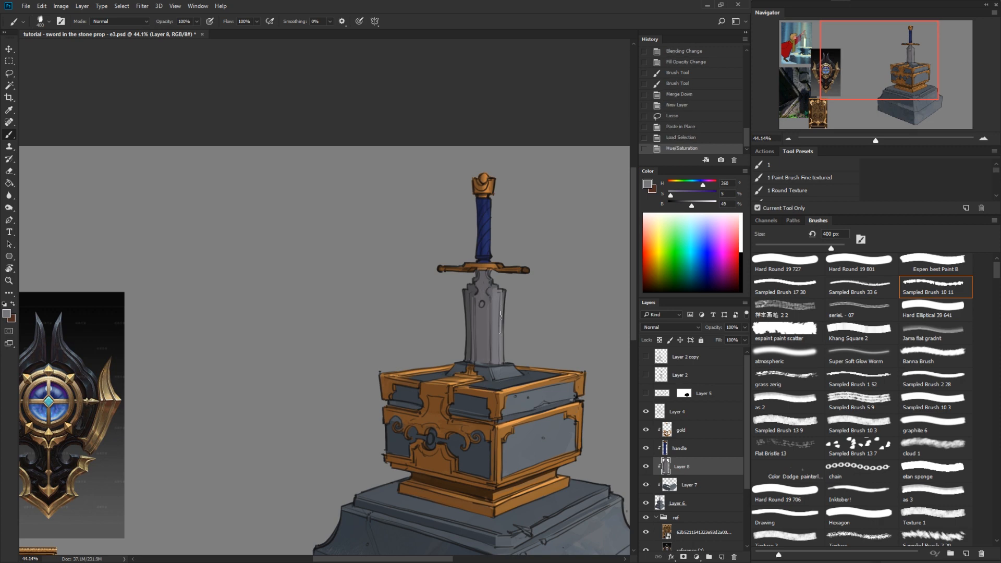
Step: Reduce the textured brush to 100 px and shade the blade's centre and shadowed edge with sampled darker greys
key("bracketleft")
key("bracketleft")
left_click(487, 353, "alt")
left_click_drag(482, 305, 478, 345)
left_click_drag(470, 294, 473, 339)
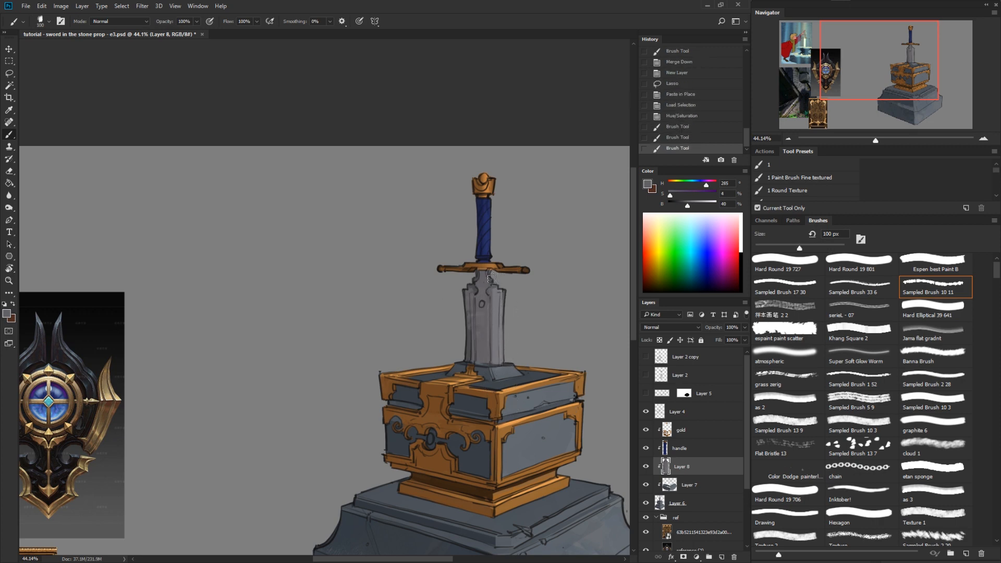
left_click(471, 347, "alt")
left_click_drag(469, 293, 471, 355)
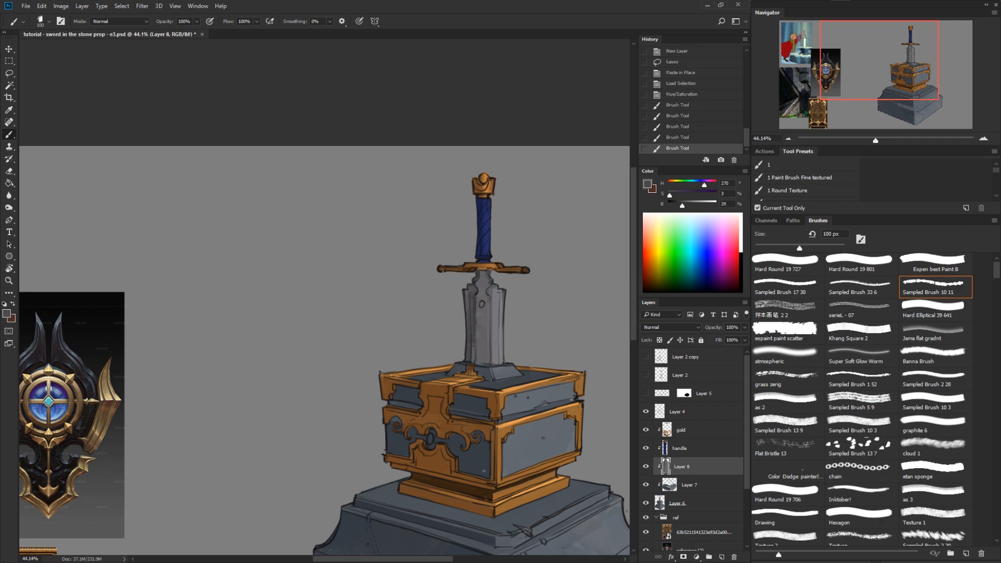
Step: Switch to the Espen best Paint B brush, sample the blade's grey and raise the colour's brightness to 75%
right_click(494, 341)
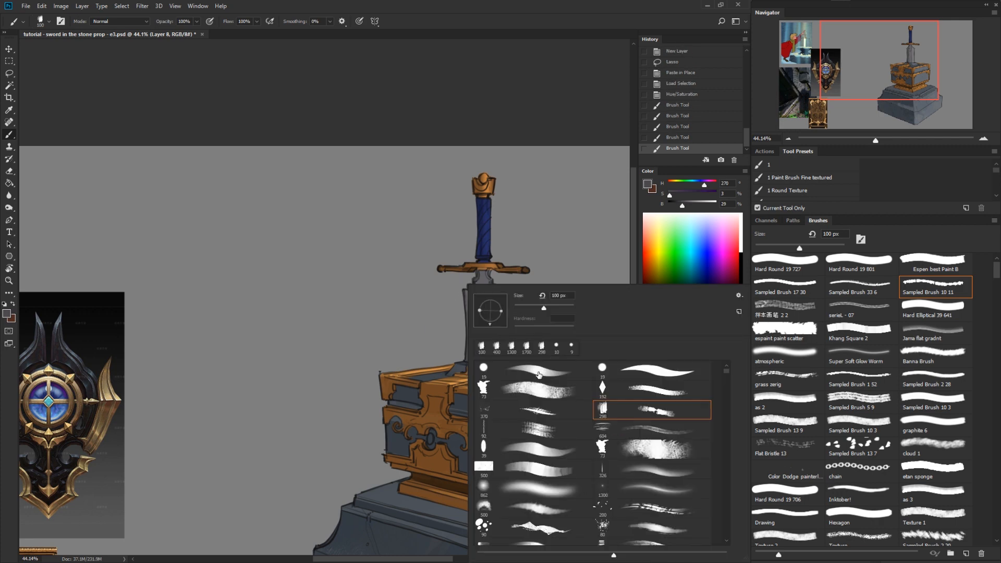
left_click(542, 368)
double_click(549, 393)
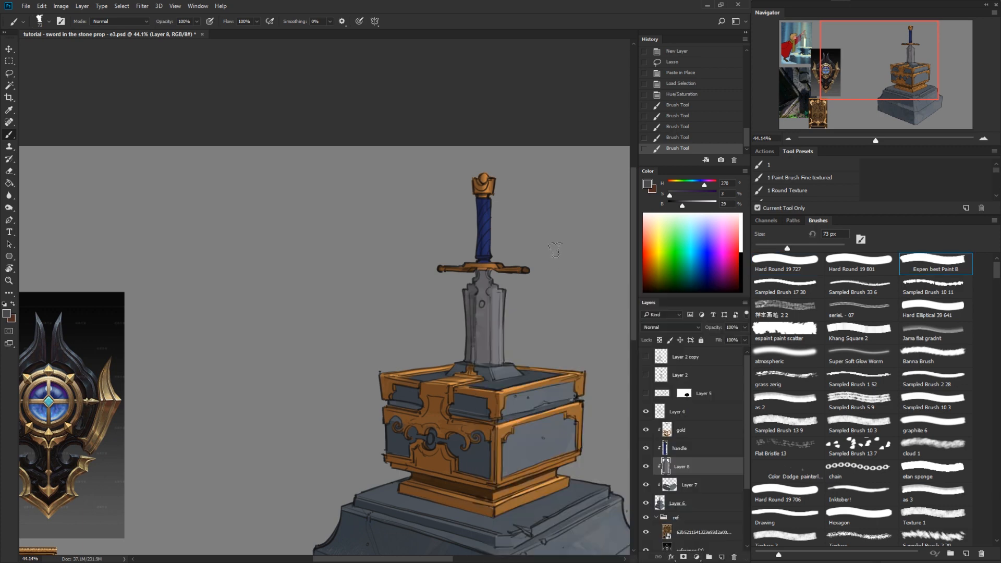
key("ctrl+space")
left_click_drag(502, 313, 515, 315)
left_click(499, 325, "alt")
left_click_drag(692, 204, 704, 205)
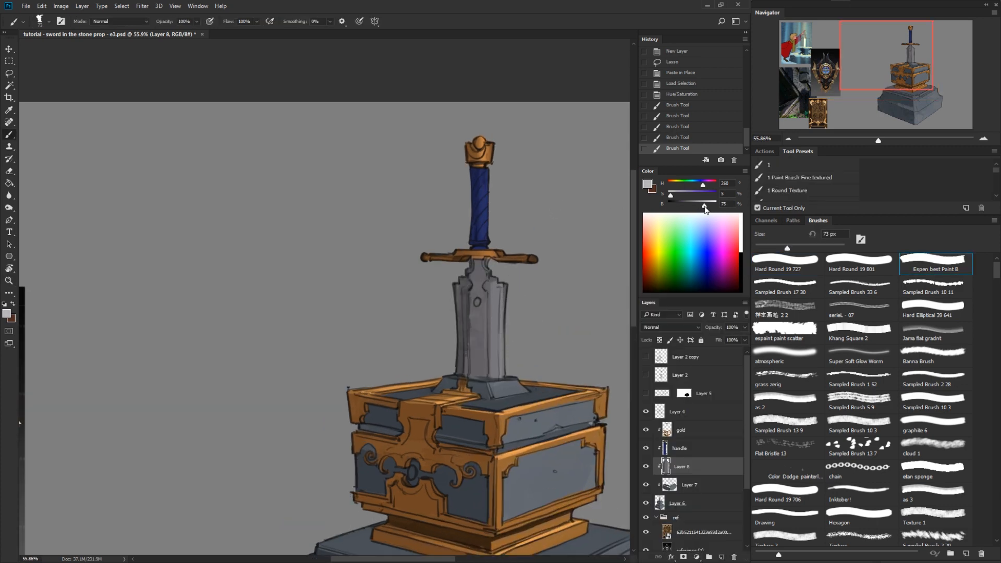
key("space")
mouse_move(494, 329)
left_mouse_down()
mouse_move(545, 346)
mouse_move(540, 330)
left_mouse_up()
Step: Sample the chest trim's brown and paint the blade's central strip, reducing the brush from 30 to 20 px
key("ctrl+space")
left_click(498, 405, "alt")
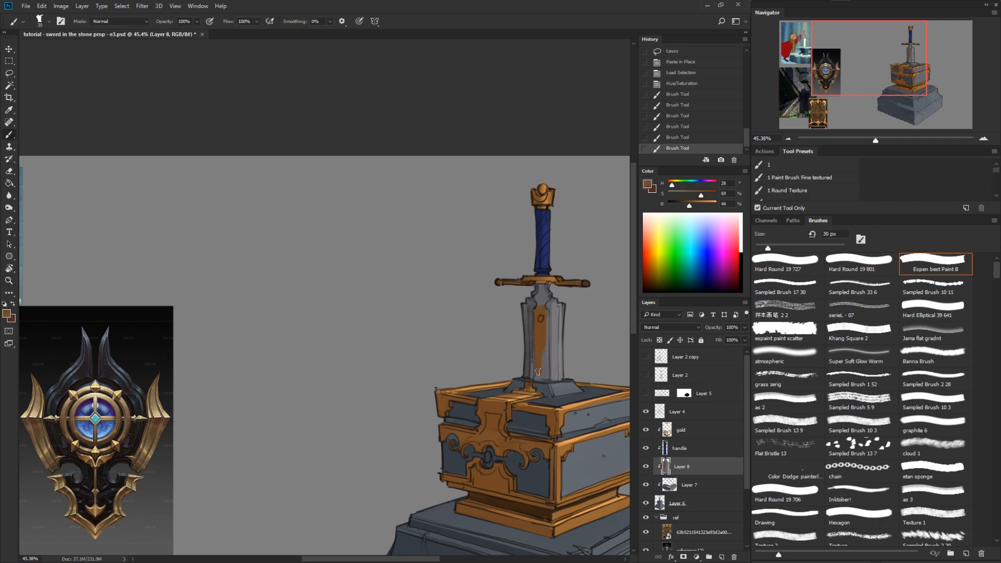
key("[")
left_click_drag(544, 364, 544, 371)
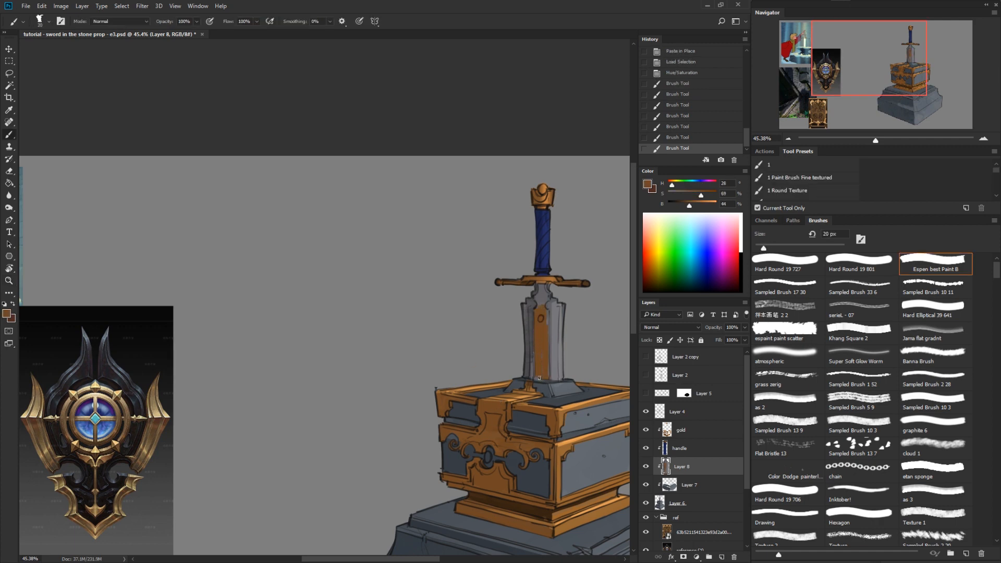
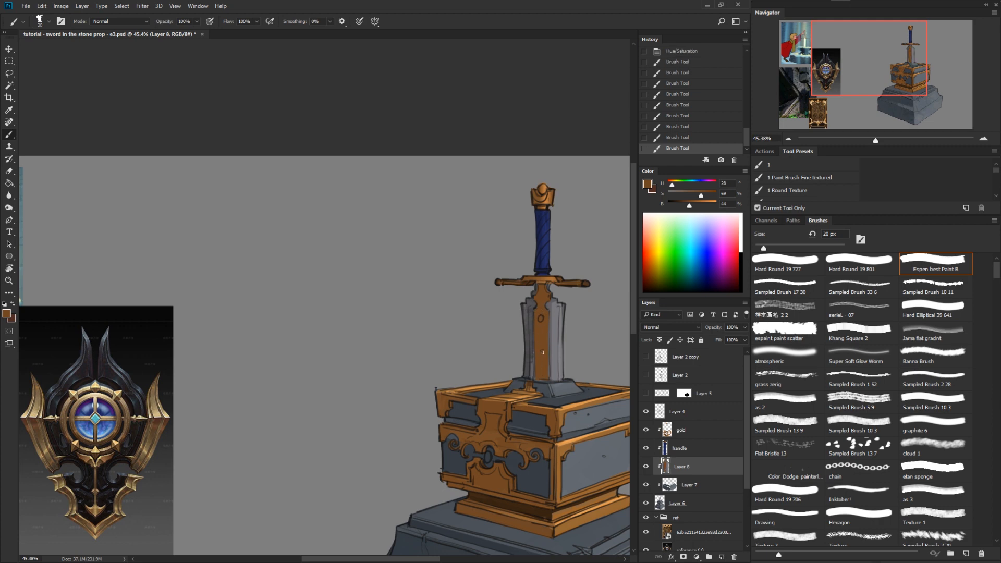
Step: Sample light gold, highlight the blade's central strip with a 9 px brush, and merge the blade layer into the handle layer
left_click(586, 385, "alt")
left_click_drag(548, 312, 547, 360)
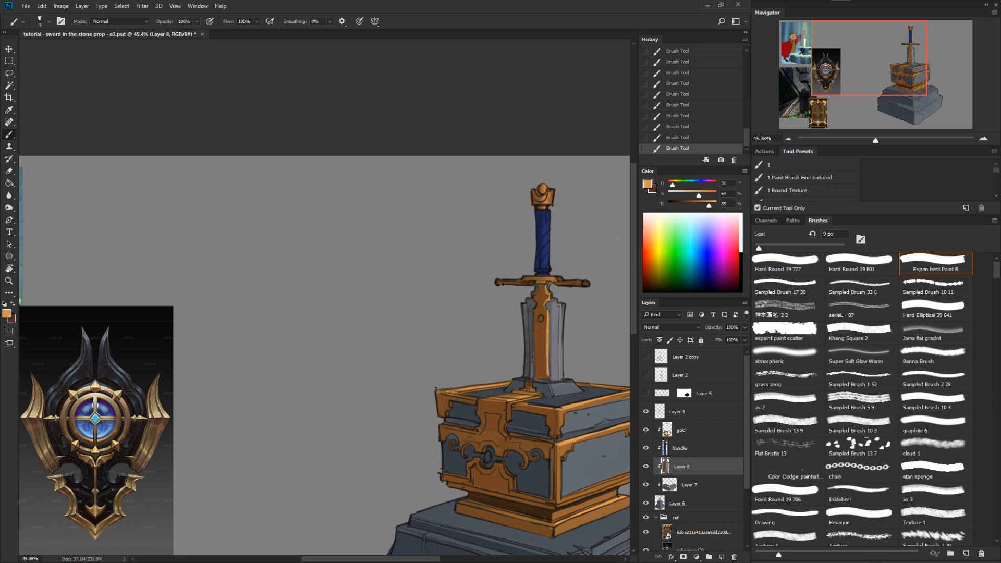
key("ctrl+e")
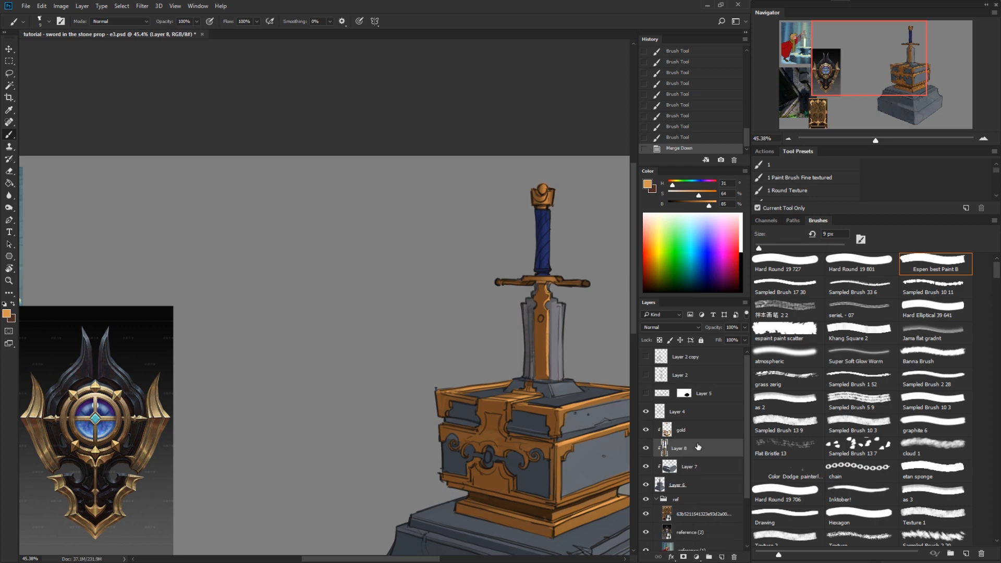
Step: Try to dab light gold highlights on the crossguard's far end, and deselect the blade
left_click(587, 283)
left_click(586, 284)
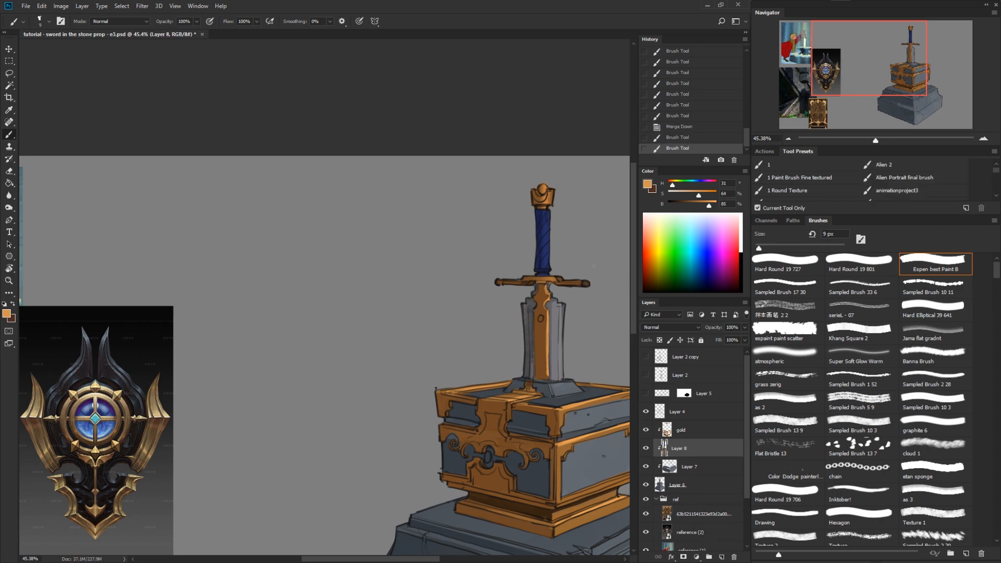
key("ctrl+d")
Step: Check what the gold layer and Layer 4 contain by toggling their visibility, and select the gold layer
left_click(647, 430)
left_click(647, 430)
left_click(647, 430)
left_click(647, 430)
left_click(647, 413)
left_click(646, 413)
left_click(667, 432)
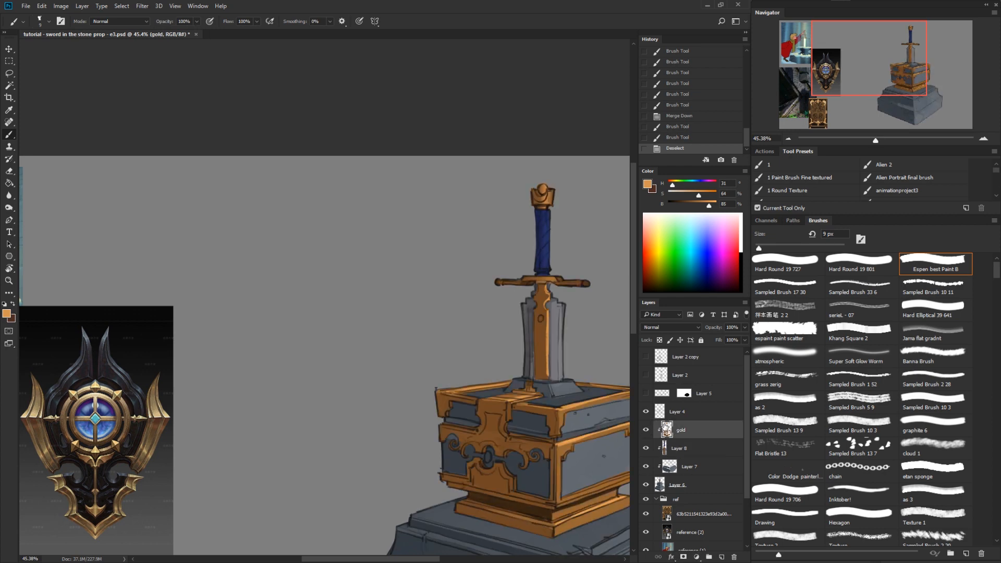
Step: Lasso the sword's gold parts, cut them from the gold layer, paste them in place and merge them into Layer 8
key("l")
left_click_drag(458, 268, 574, 167)
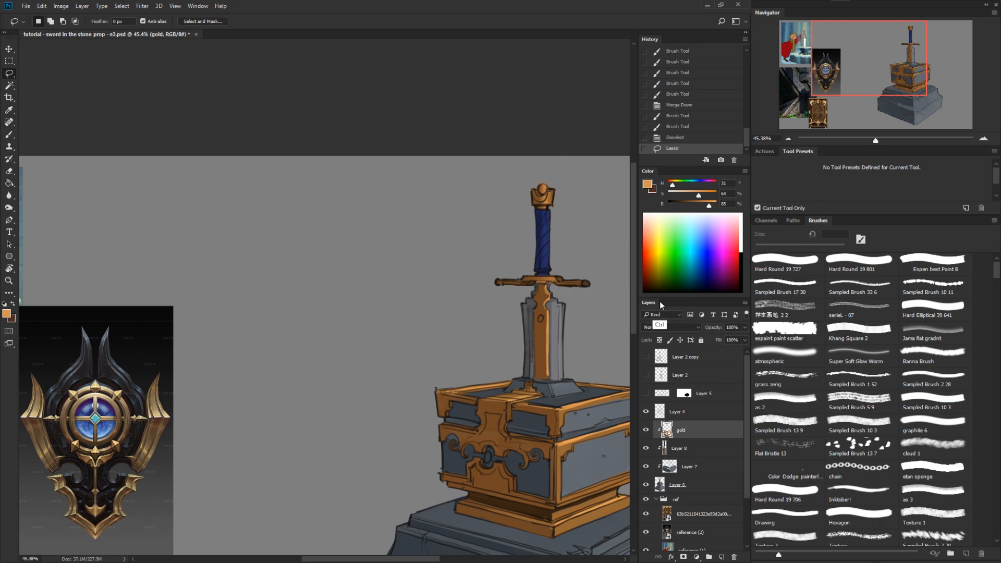
key("ctrl+x")
key("ctrl+shift+v")
key("ctrl+e")
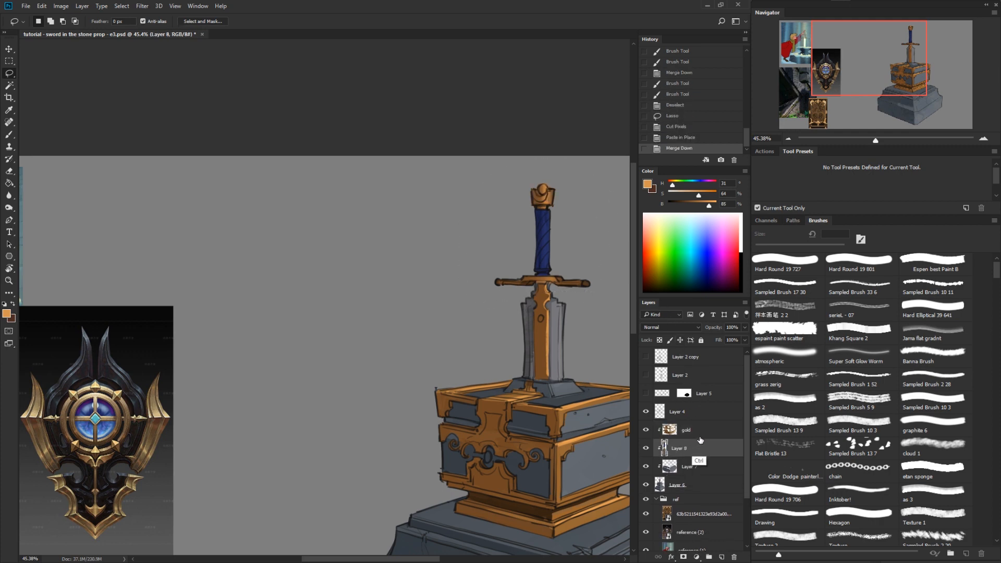
Step: Paint light gold highlights along the crossguard, on its tips and on the pommel with the 9 px brush
key("b")
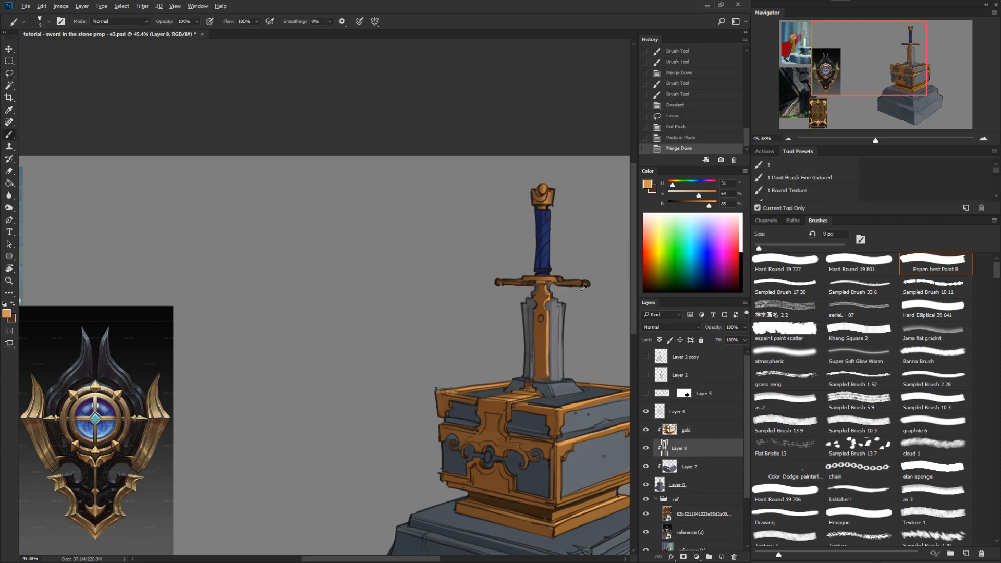
left_click_drag(586, 283, 568, 282)
left_click_drag(566, 282, 500, 281)
left_click_drag(498, 280, 496, 282)
left_click_drag(549, 191, 550, 193)
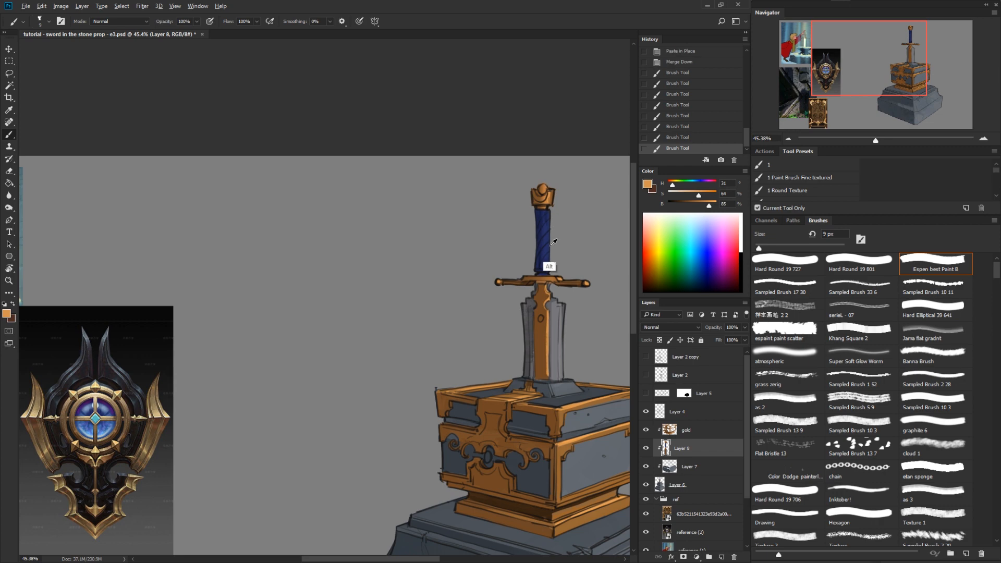
Step: Sample brown from the chest's base, darken it to 26% brightness and shade the pommel's details
left_click(492, 508, "alt")
left_click_drag(687, 207, 681, 207)
left_click_drag(540, 195, 541, 198)
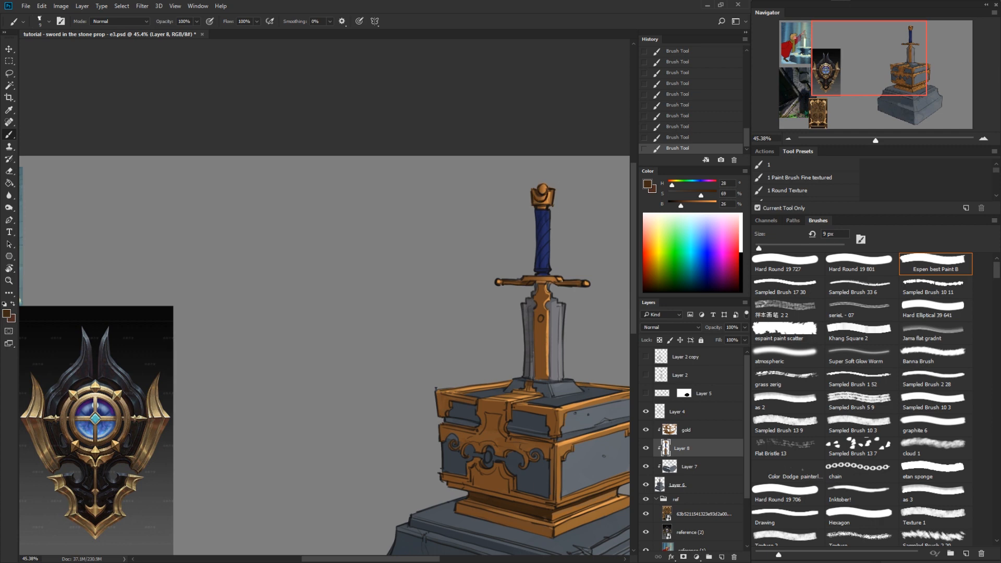
Step: Sample the blade's grey, lighten it to 76% brightness and paint bright highlights along the blade's edge
key("z")
left_click_drag(552, 346, 577, 342)
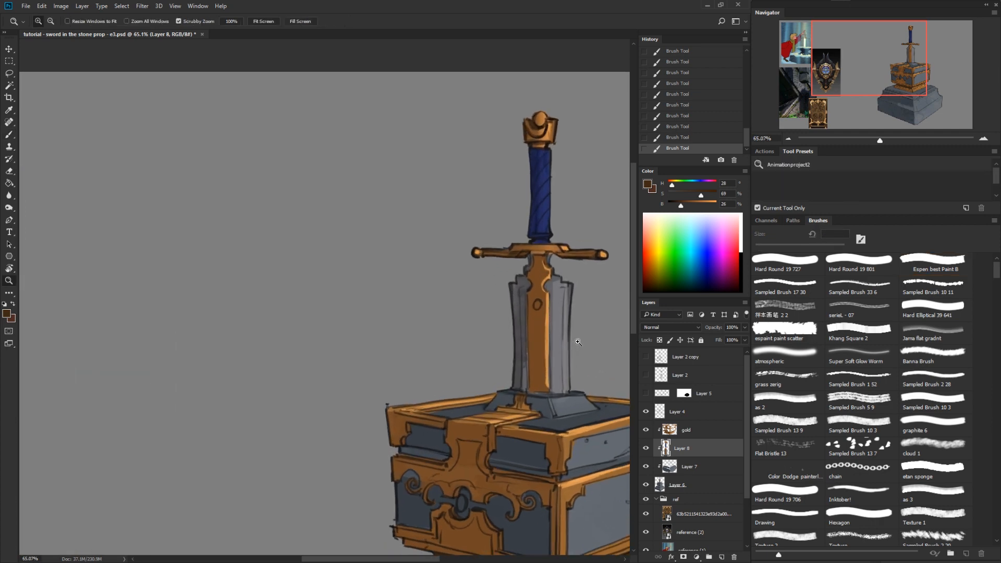
left_click_drag(572, 441, 516, 431)
key("b")
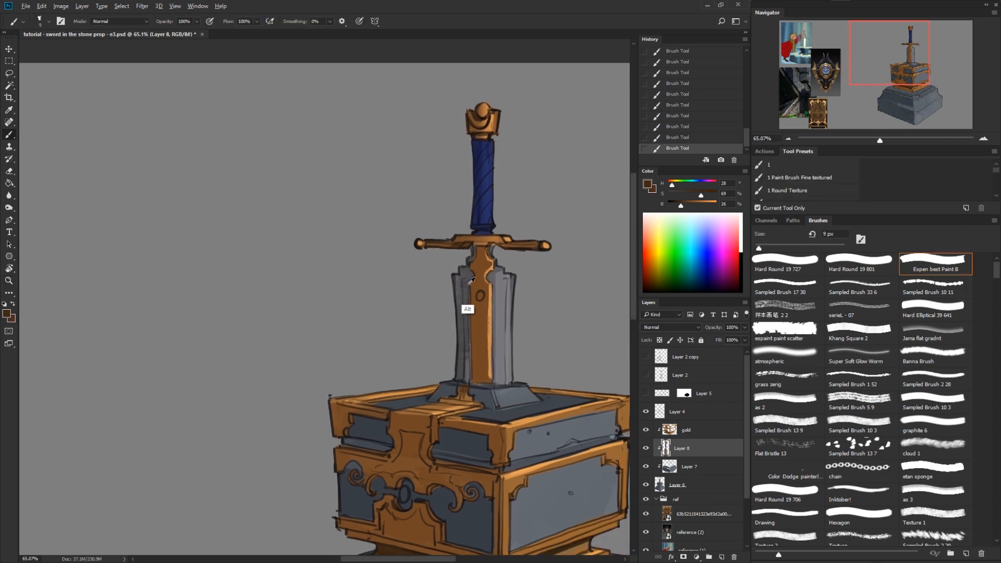
left_click(509, 301, "alt")
left_click_drag(691, 206, 707, 210)
mouse_move(511, 276)
left_mouse_down()
mouse_move(509, 384)
mouse_move(510, 344)
left_mouse_up()
key("l")
mouse_move(516, 275)
left_mouse_down()
mouse_move(515, 389)
mouse_move(511, 266)
mouse_move(509, 277)
left_mouse_up()
key("ctrl+d")
key("b")
Step: Check the colours without the line art by toggling Layer 4's visibility
key("z")
left_click_drag(500, 462, 471, 504)
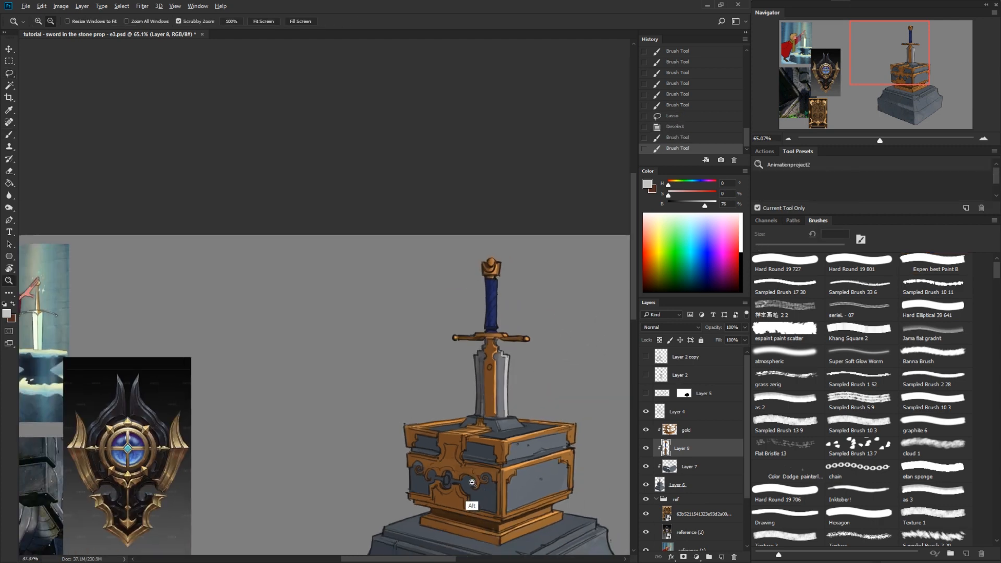
left_click(647, 412)
left_click_drag(553, 433, 520, 372)
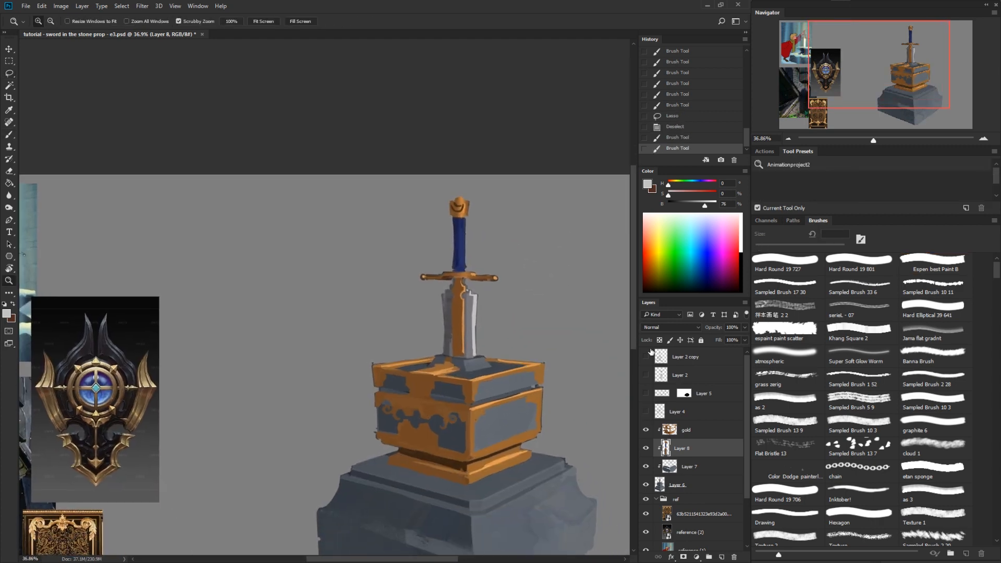
left_click(646, 412)
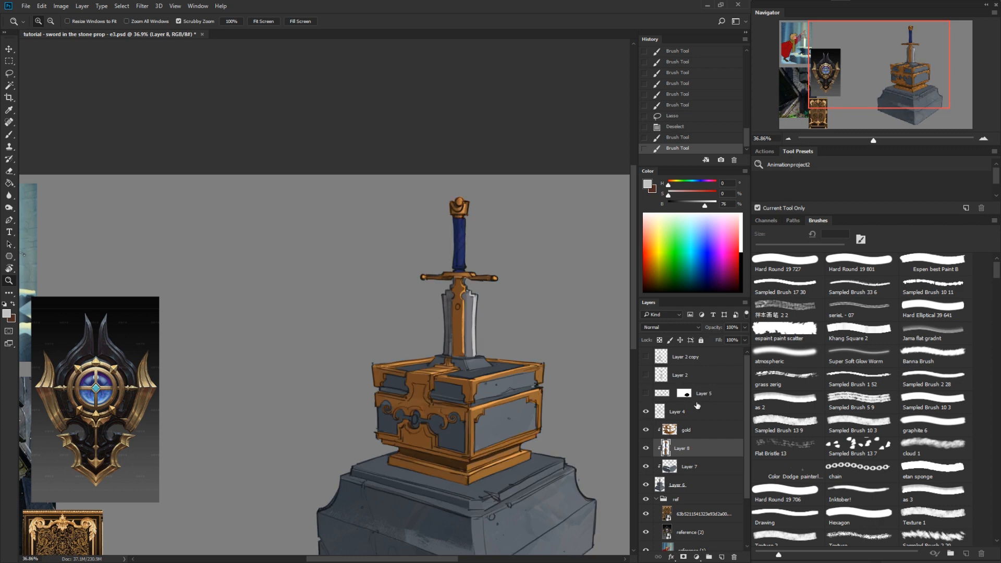
Step: On Layer 7, sample the slate grey, darken it to 25% brightness and shade the cracks along the pedestal's upper step
left_click(670, 469)
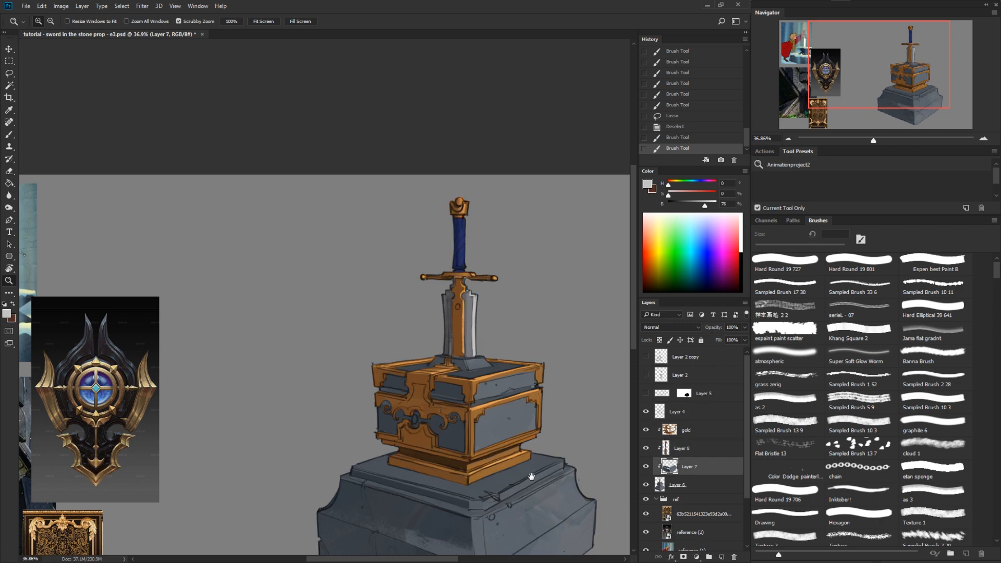
mouse_move(532, 476)
left_mouse_down()
mouse_move(554, 384)
mouse_move(560, 391)
left_mouse_up()
key("b")
left_click(521, 386, "alt")
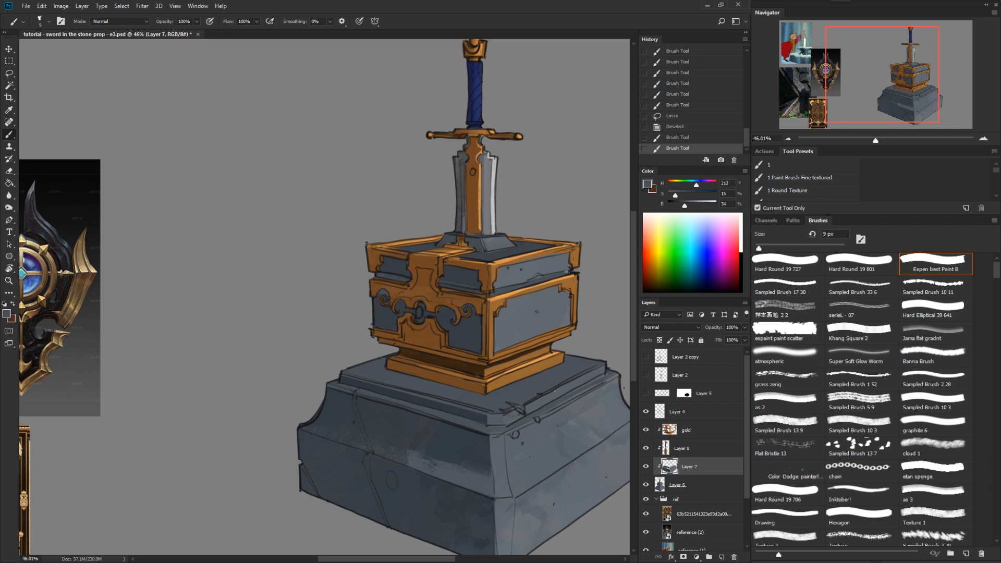
left_click_drag(686, 205, 681, 209)
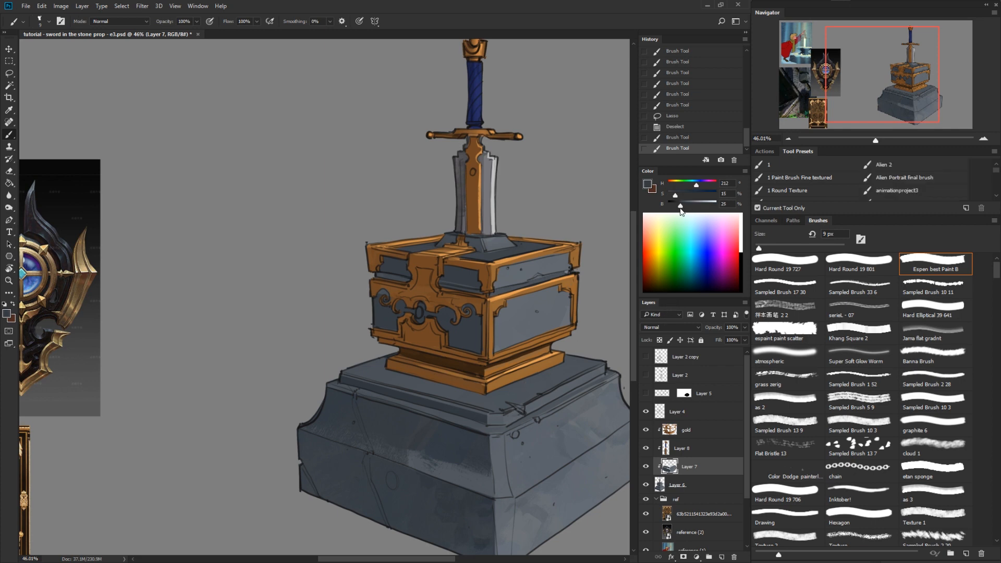
left_click_drag(554, 396, 587, 379)
left_click_drag(523, 411, 526, 414)
Step: Sample the pedestal's lighter grey, raise it to 62% brightness and highlight the chipped stone edges and front corner
left_click(505, 449, "alt")
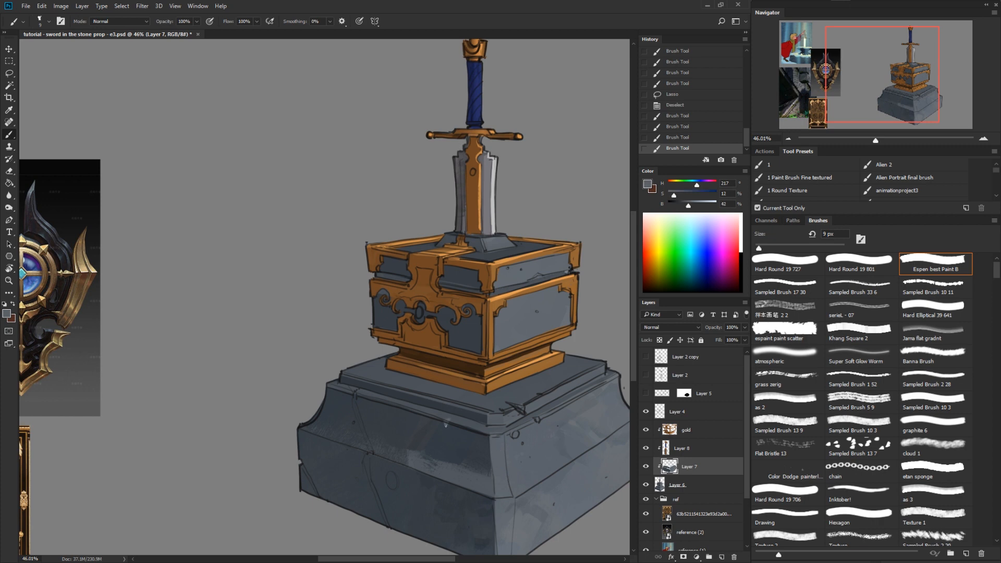
left_click_drag(445, 425, 450, 420)
left_click_drag(688, 205, 698, 206)
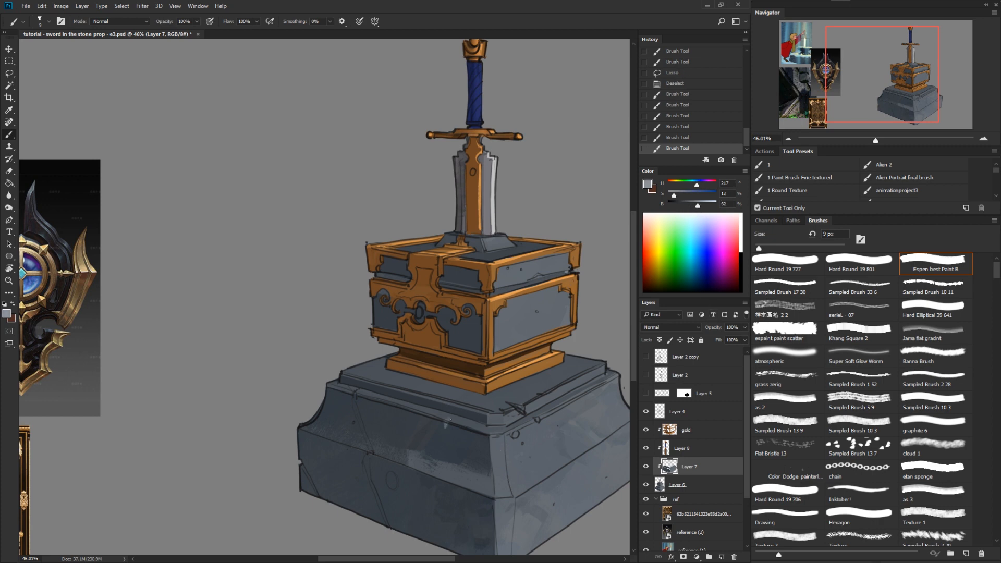
left_click_drag(446, 425, 447, 425)
left_click_drag(520, 427, 500, 460)
left_click_drag(576, 402, 583, 399)
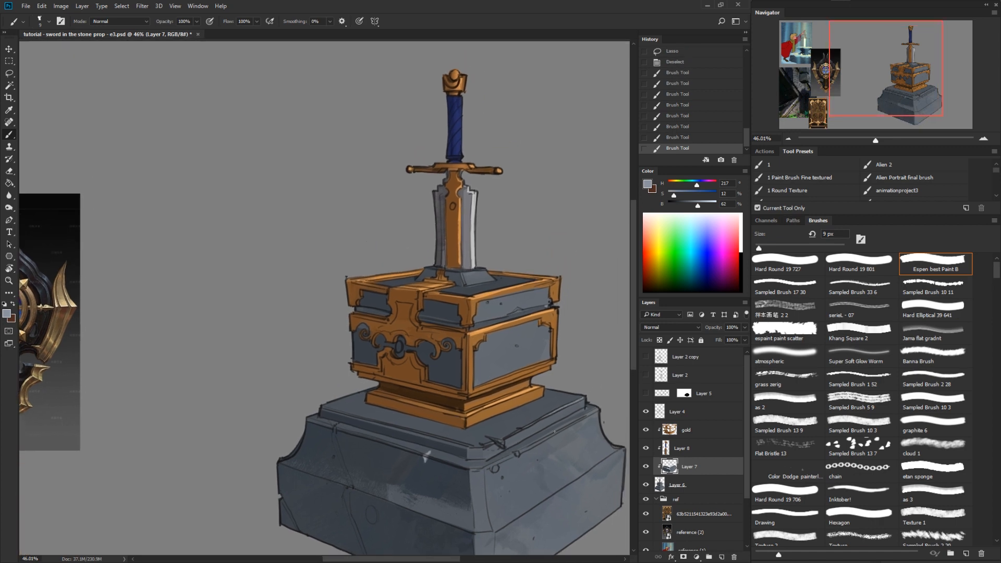
Step: Save the document and add a new layer above Layer 4
mouse_move(549, 436)
left_mouse_down()
mouse_move(498, 463)
mouse_move(545, 449)
mouse_move(505, 431)
mouse_move(472, 384)
left_mouse_up()
key("z")
left_click(676, 412)
left_click_drag(500, 419, 485, 443)
key("ctrl+s")
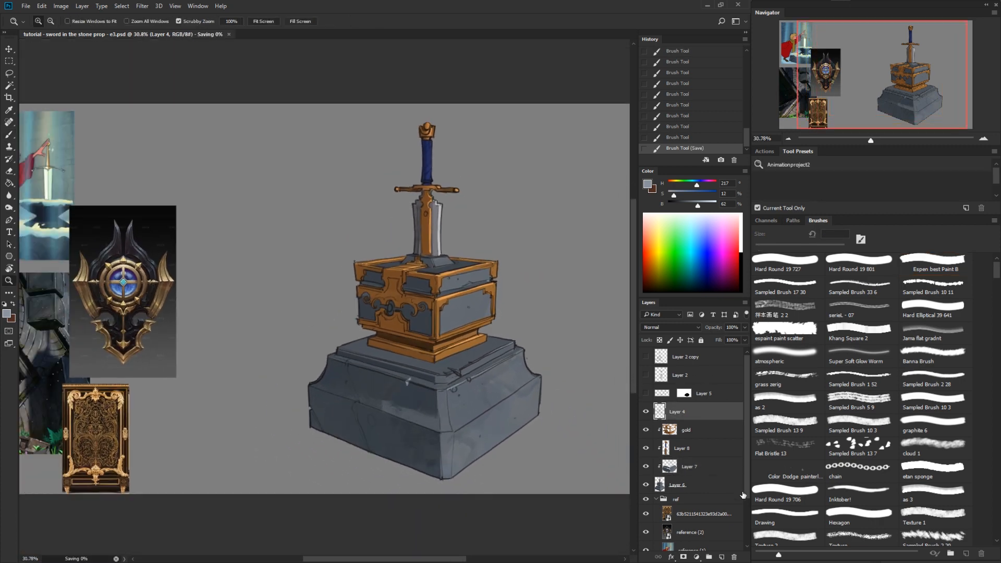
left_click(722, 557)
left_click_drag(463, 331, 495, 319)
left_click_drag(507, 357, 535, 409)
left_click_drag(515, 458, 488, 486)
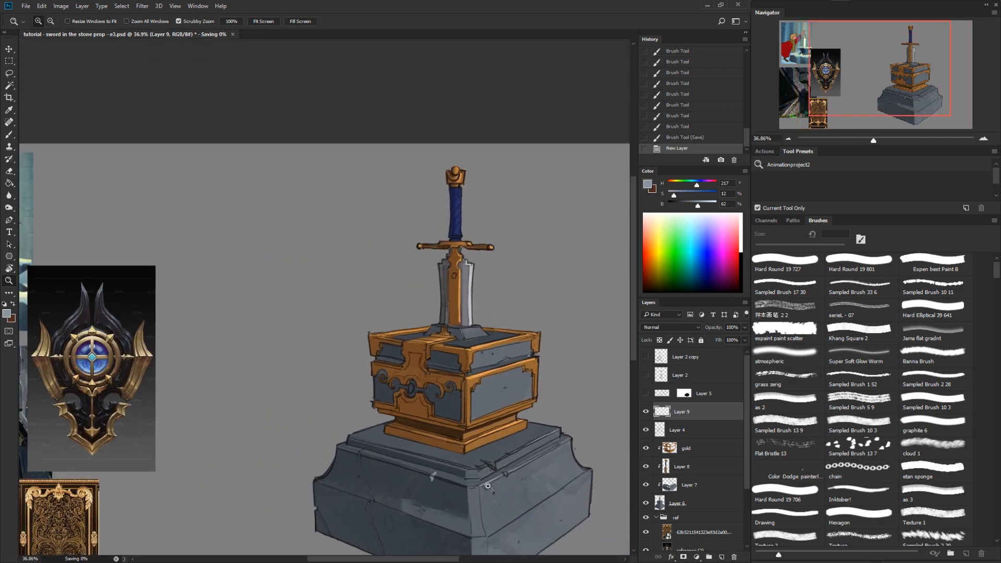
left_click_drag(471, 530, 445, 457)
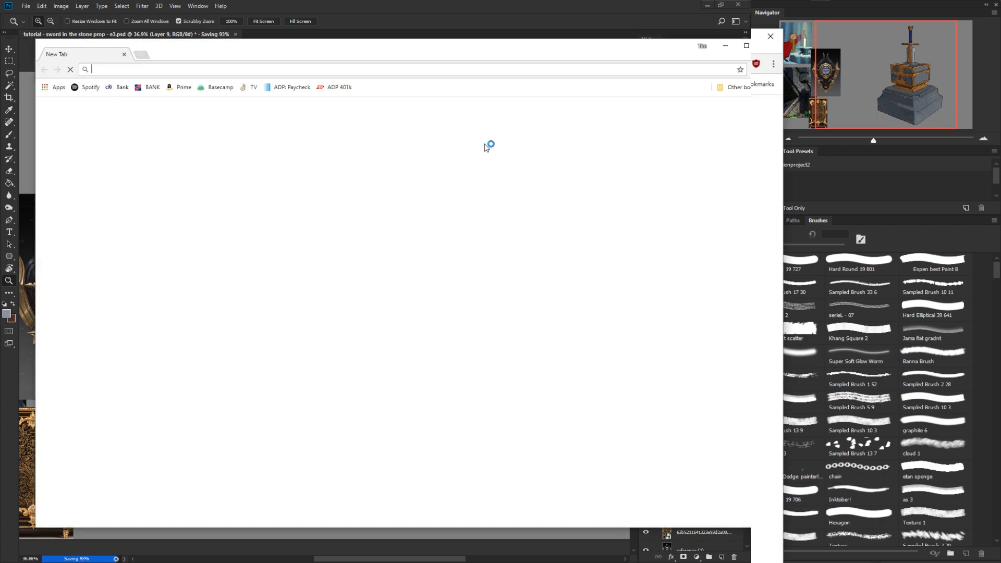
Step: Bring the downloaded medieval stone blocks texture from the browser into the document and place it over the prop at its default size
left_click_drag(398, 41, 1000, 2)
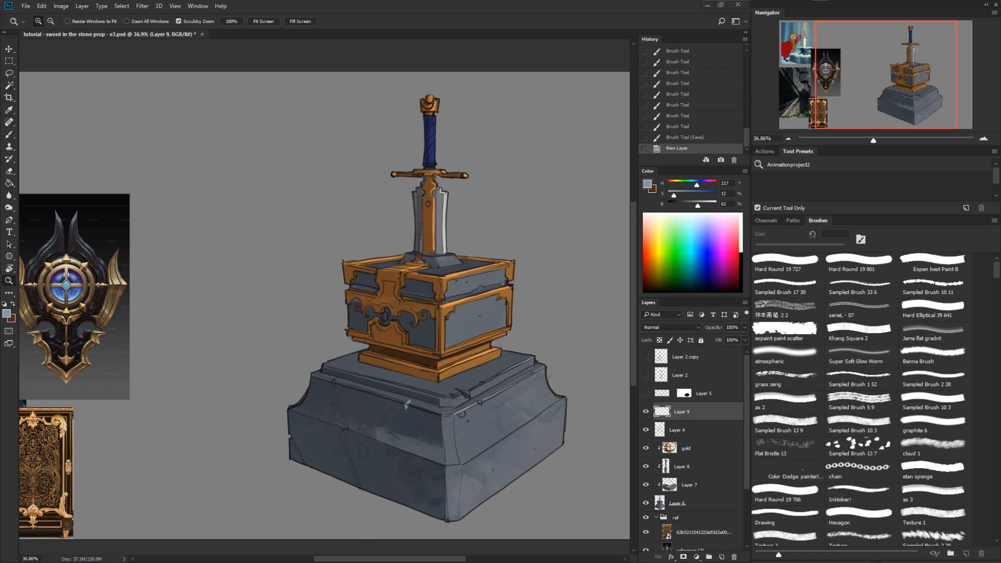
key("alt+Tab")
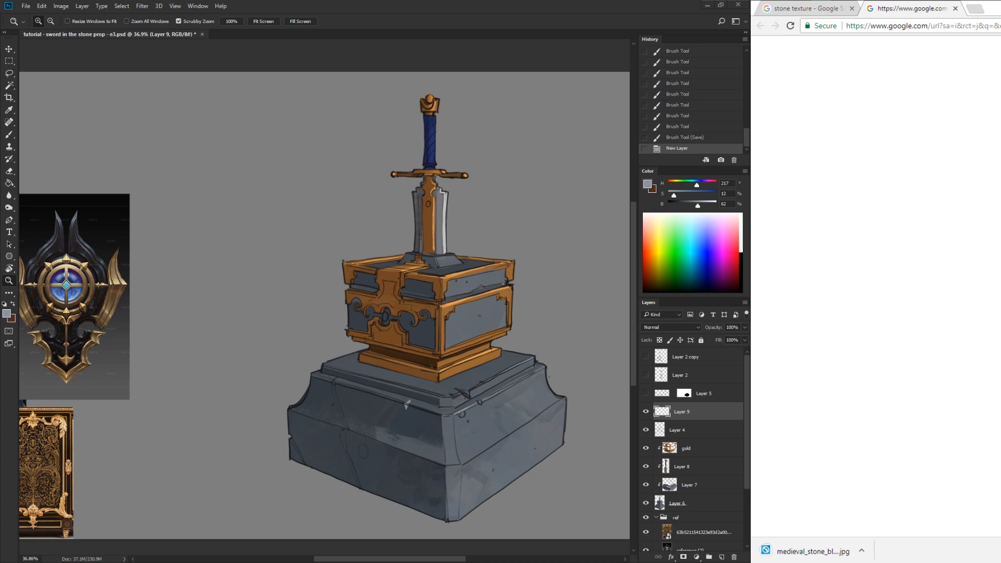
key("alt+Tab")
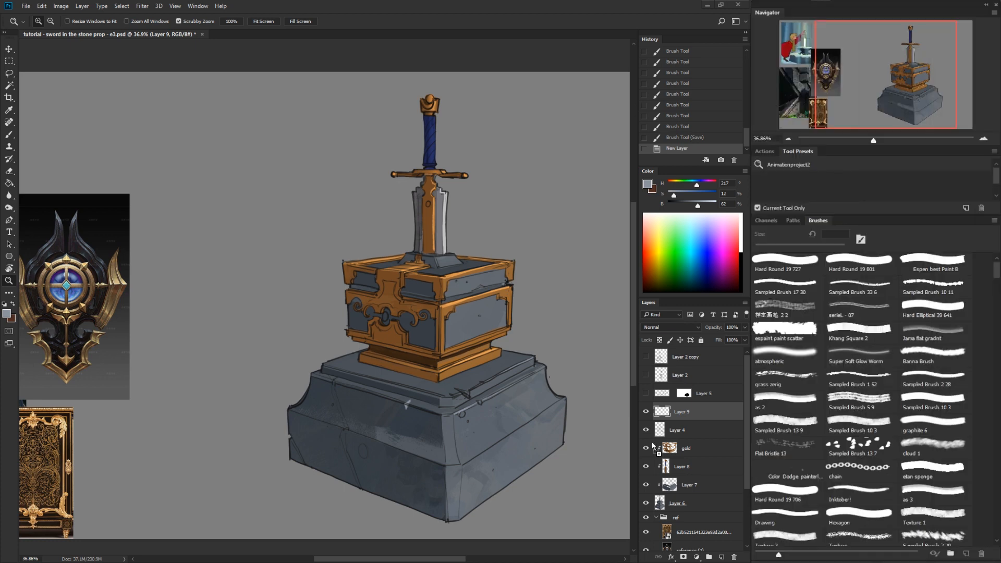
left_click_drag(656, 449, 439, 342)
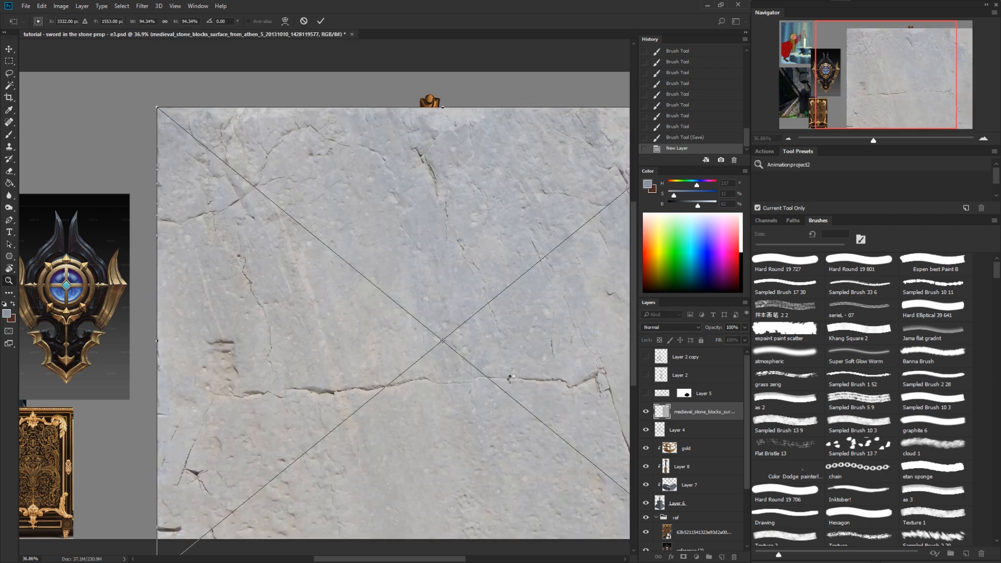
key("Return")
Step: Move the stone texture into the clipped stack between Layer 8 and Layer 7, and set its blend mode to Soft Light
left_click_drag(667, 420, 665, 475)
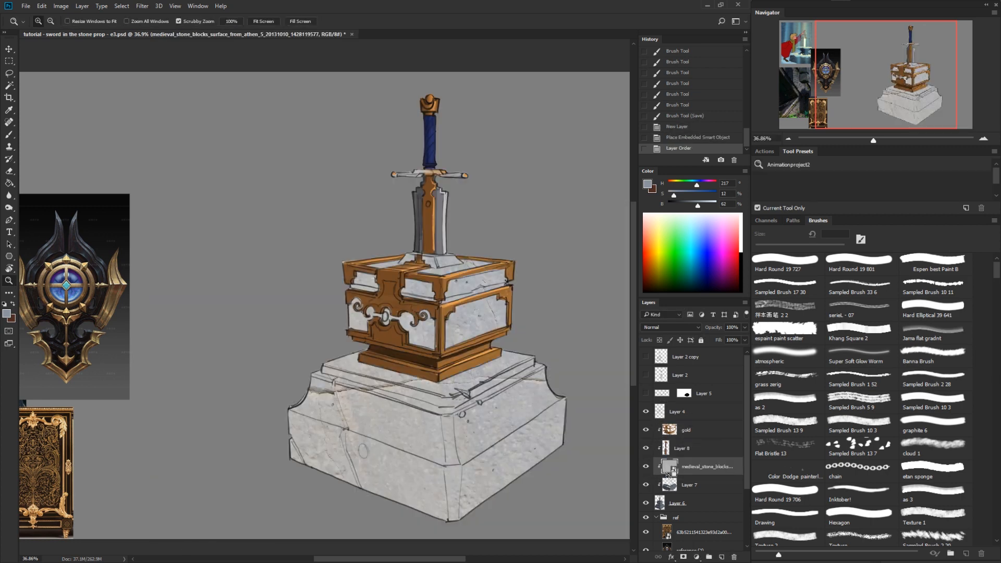
left_click_drag(513, 382, 435, 385)
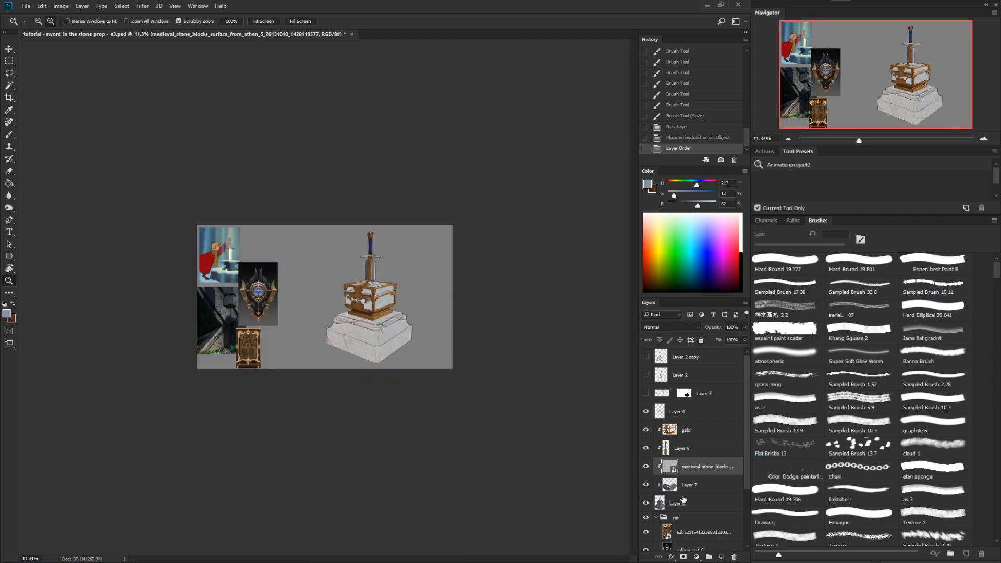
left_click(676, 329)
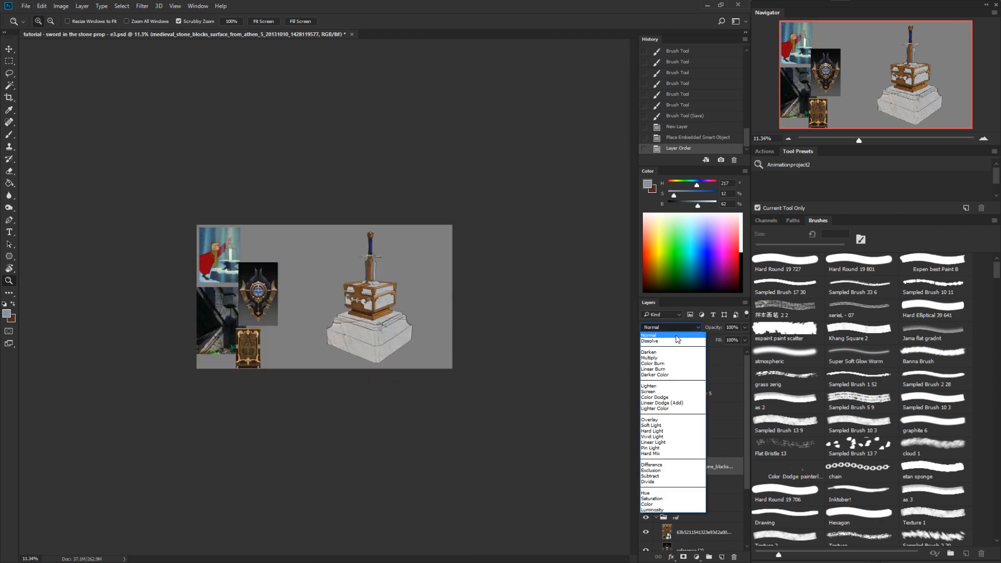
left_click(652, 425)
left_click(393, 329)
left_click(392, 329)
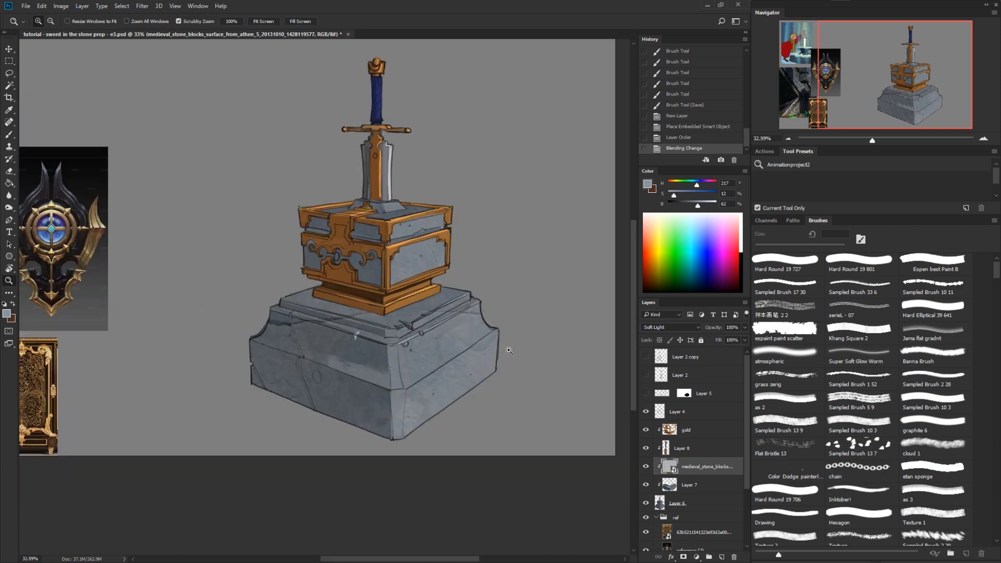
Step: Compare the stone with and without the texture, and change the texture's blend mode to Overlay
left_click(646, 466)
left_click(645, 469)
left_click(662, 327)
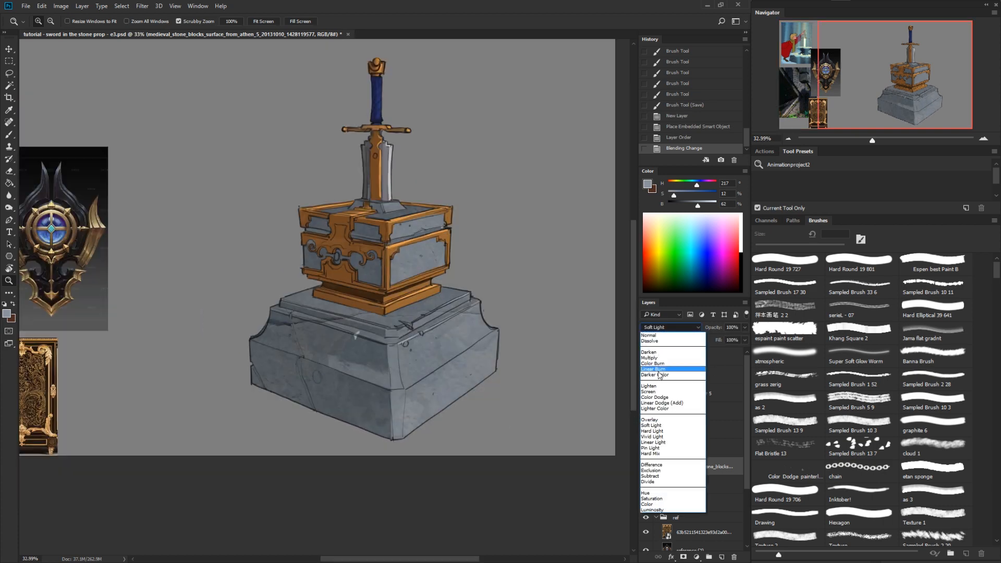
left_click(652, 426)
left_click(652, 327)
left_click(652, 421)
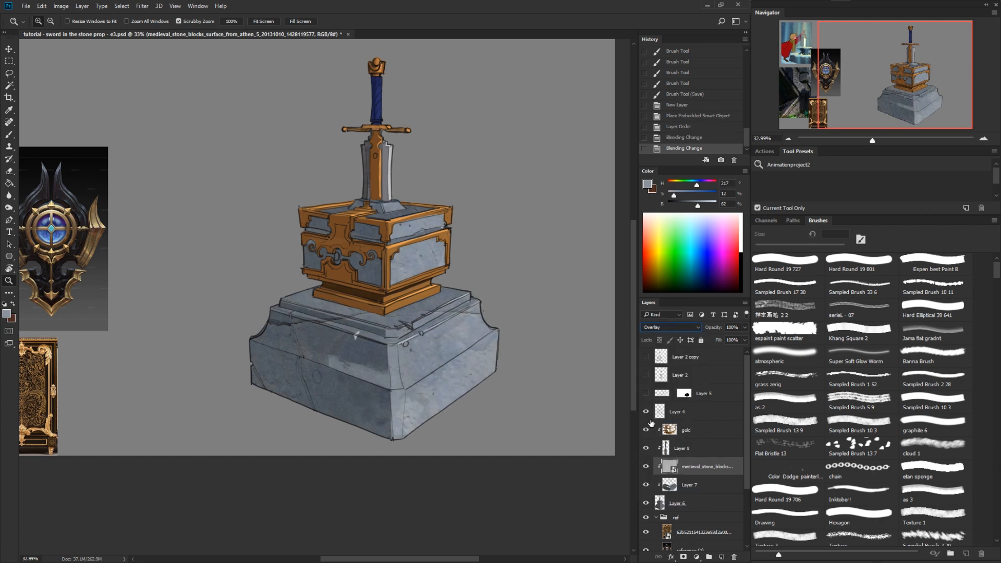
Step: Toggle the stone texture to compare, reduce its fill to 22%, and open the blend mode choices
left_click(646, 467)
left_click(647, 467)
left_click(707, 353)
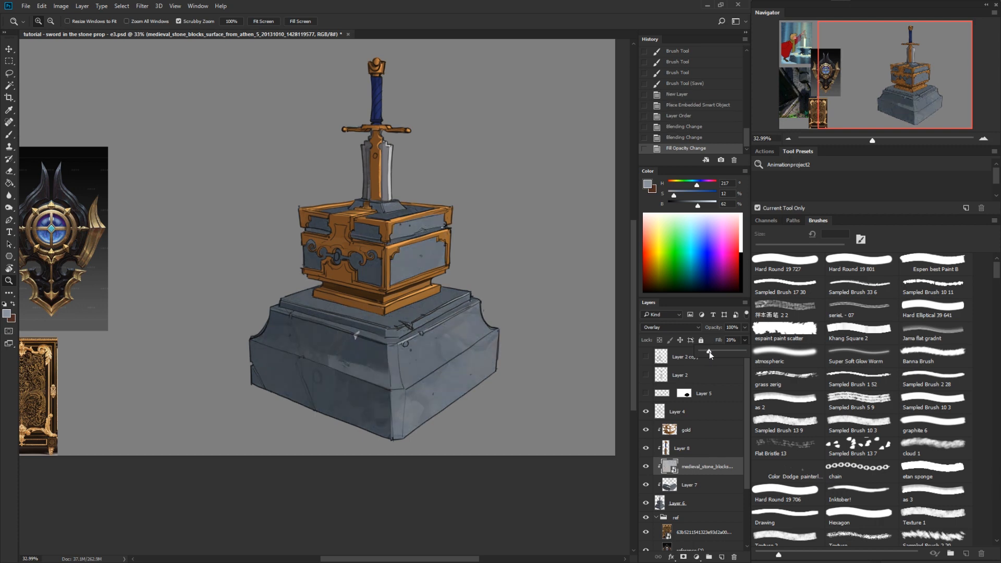
left_click_drag(710, 351, 711, 351)
left_click(667, 327)
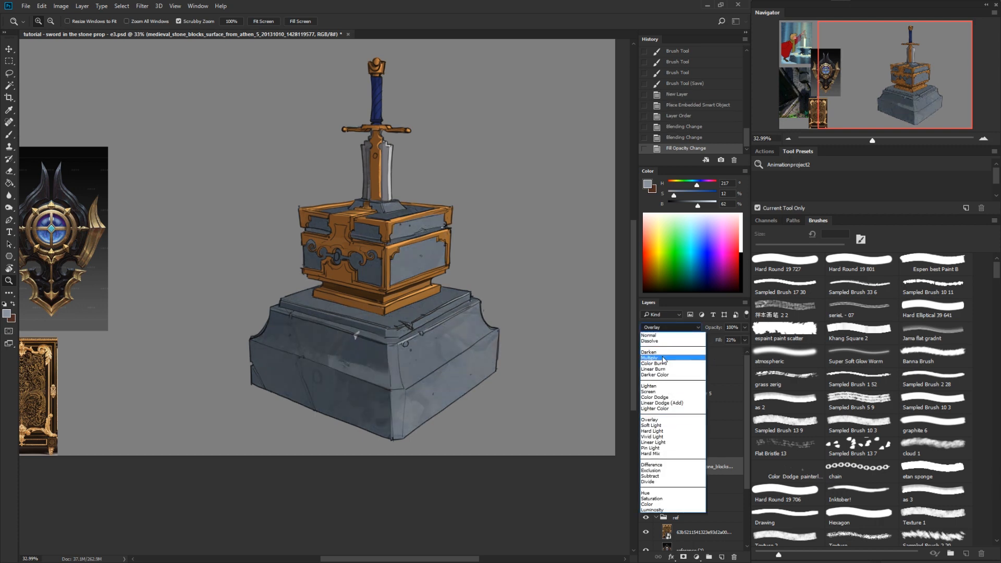
Step: Try Multiply on the stone texture layer, restore Overlay, and set the layer's fill to 43%
left_click(664, 359)
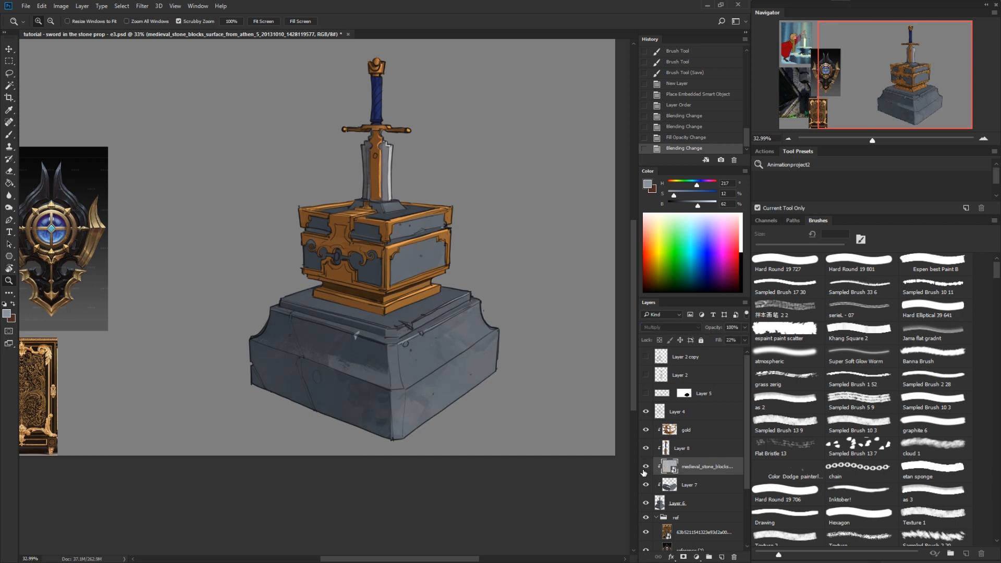
left_click(656, 327)
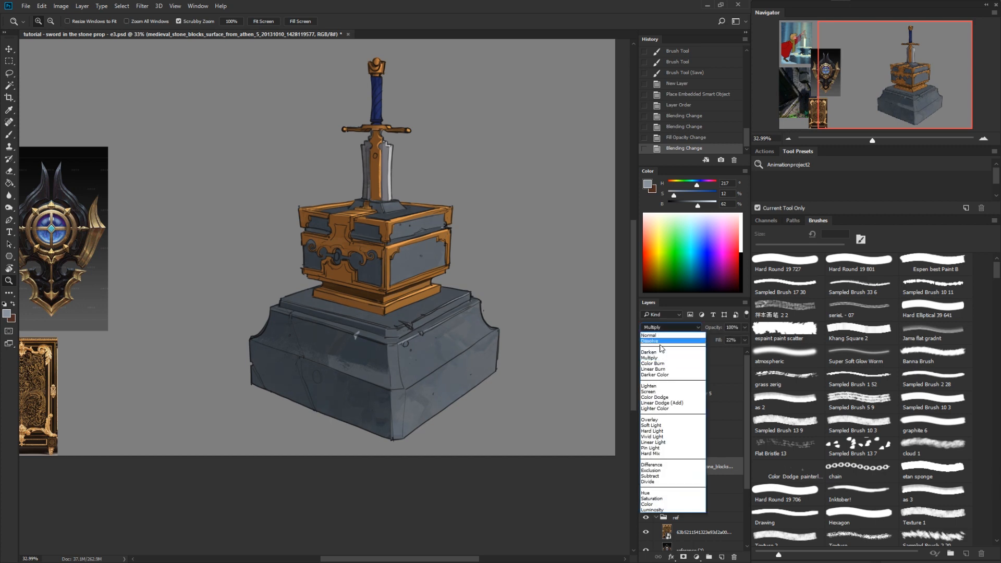
left_click(655, 421)
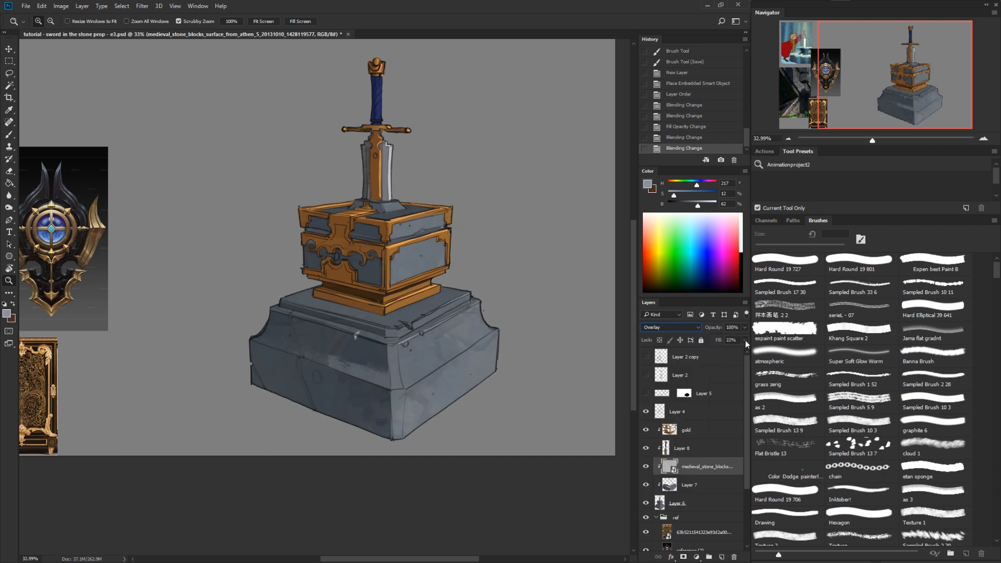
left_click_drag(726, 351, 719, 352)
Step: Boost the stone texture's contrast with Curves by moving the black and white points inward, and reduce the layer's fill to 12%
key("ctrl+m")
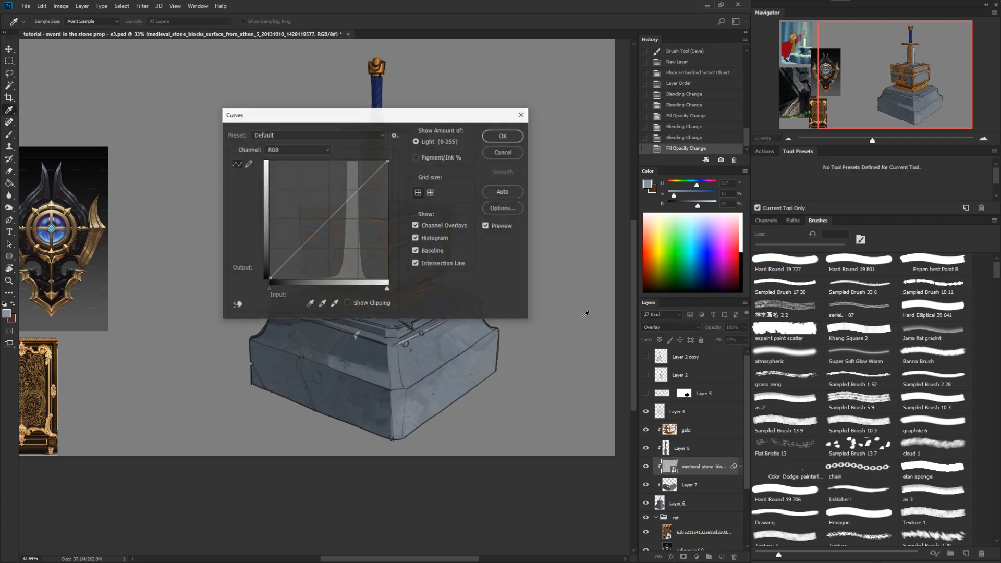
left_click_drag(425, 120, 628, 178)
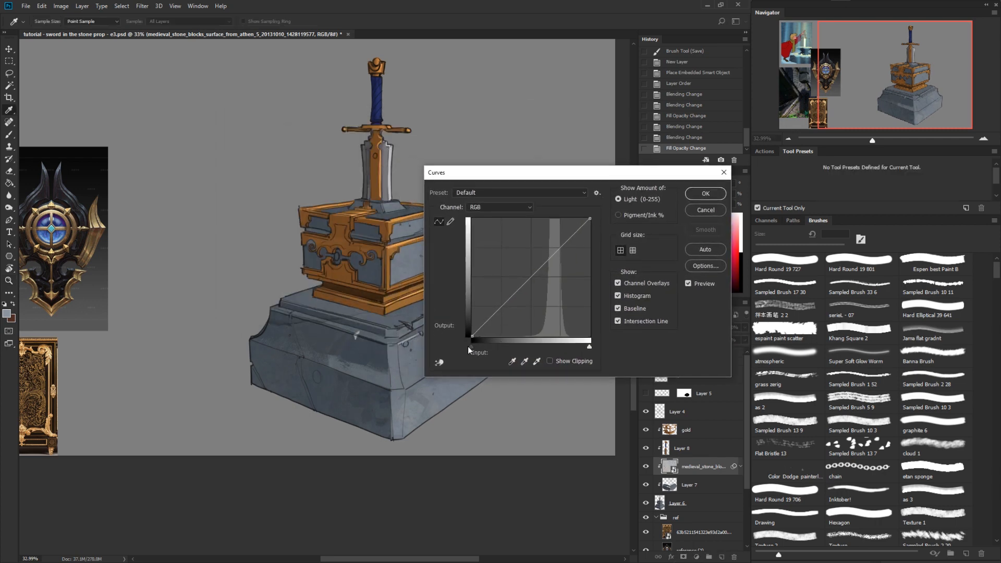
left_click_drag(473, 347, 514, 345)
left_click_drag(589, 347, 575, 346)
left_click(706, 193)
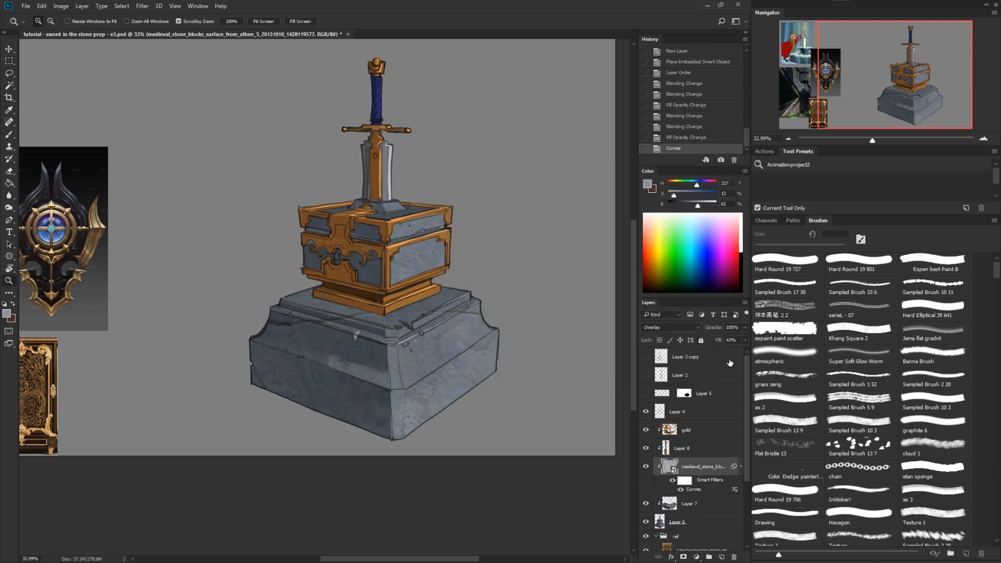
left_click_drag(710, 351, 707, 351)
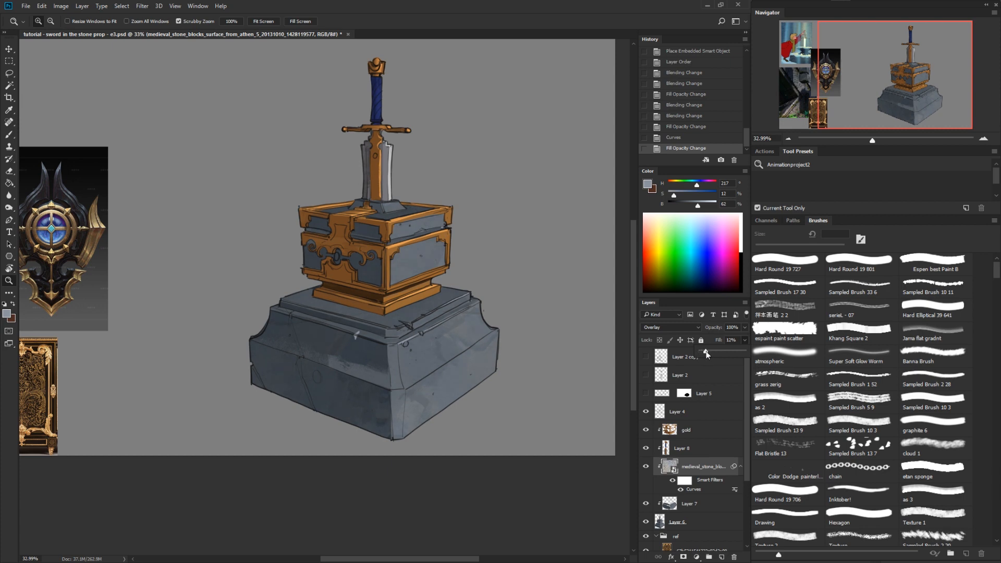
Step: Check the line art on Layer 4 by hiding and showing it, and create a new layer above it
left_click(673, 412)
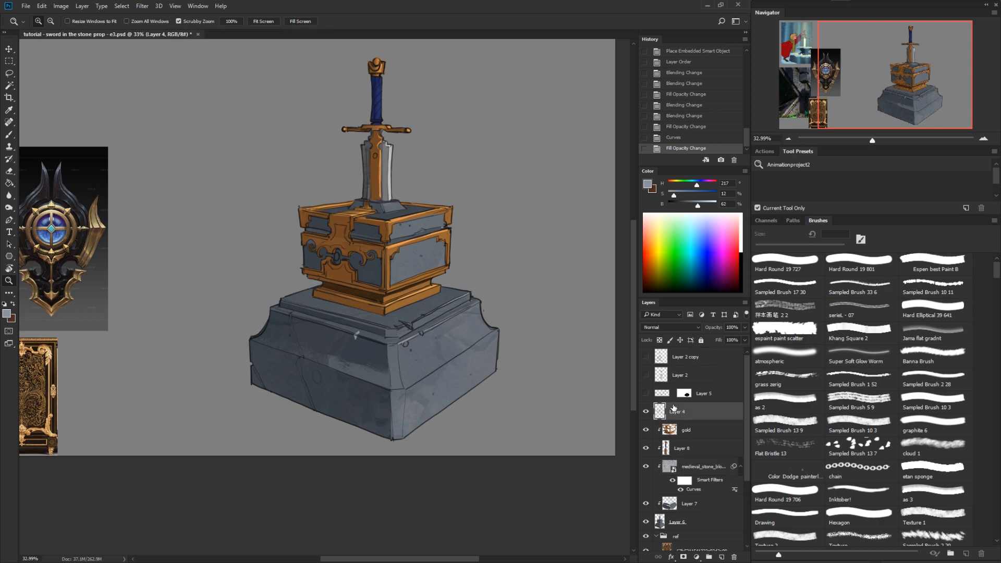
left_click(647, 413)
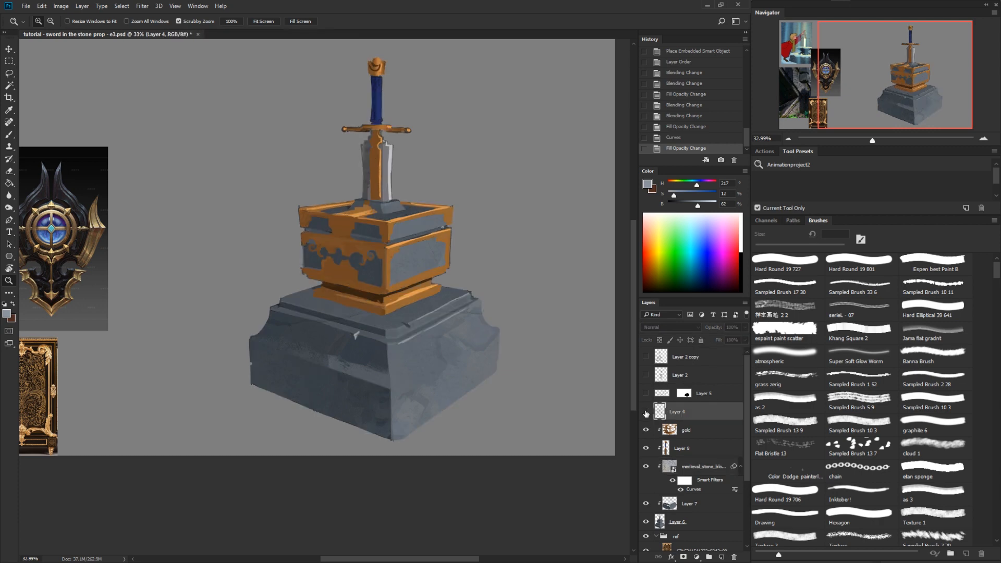
left_click(647, 414)
left_click(733, 557)
key("Escape")
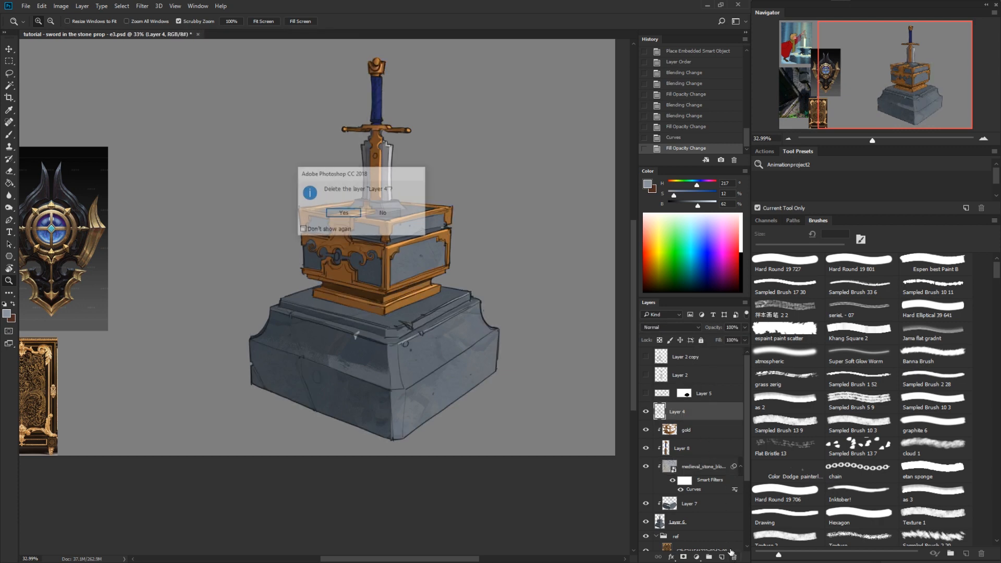
left_click(722, 557)
Step: Paint highlights in light orange sampled from the trim along the box's lower gold base, using the 9 px Espen best Paint B brush
left_click_drag(429, 316, 490, 309)
left_click_drag(436, 359, 485, 502)
key("r")
left_click_drag(524, 435, 570, 340)
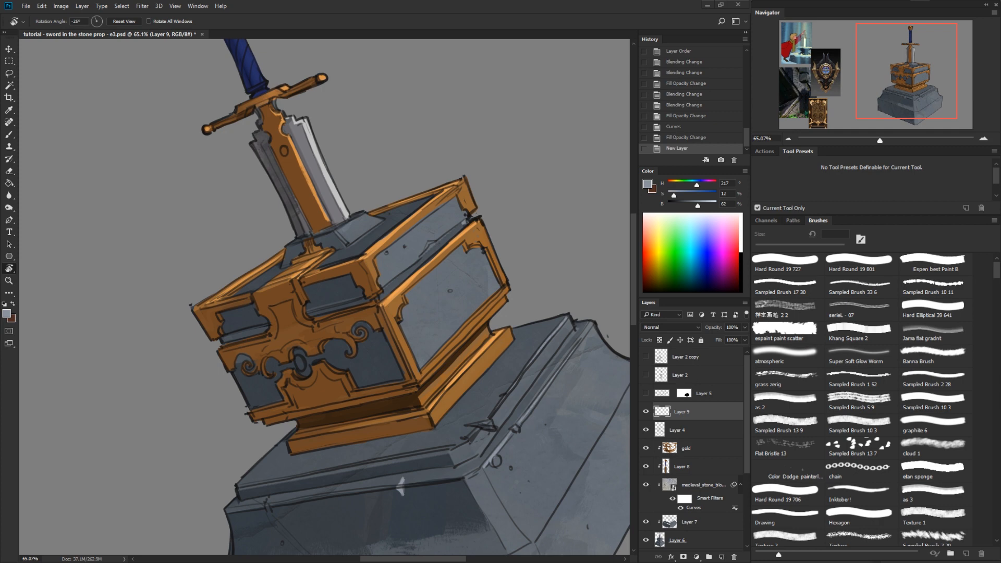
left_click_drag(548, 364, 553, 345)
key("b")
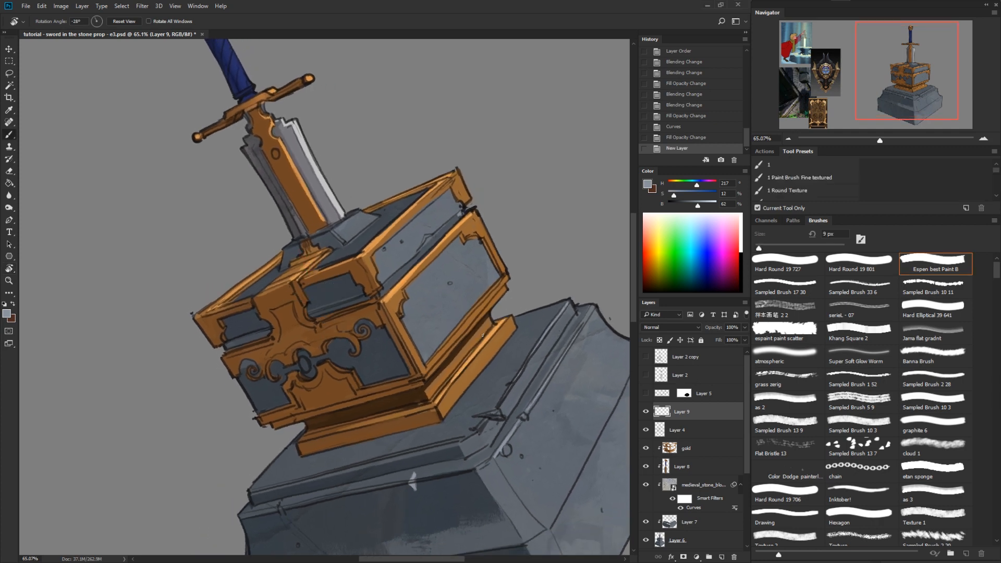
left_click(475, 375, "alt")
left_click_drag(711, 207, 717, 207)
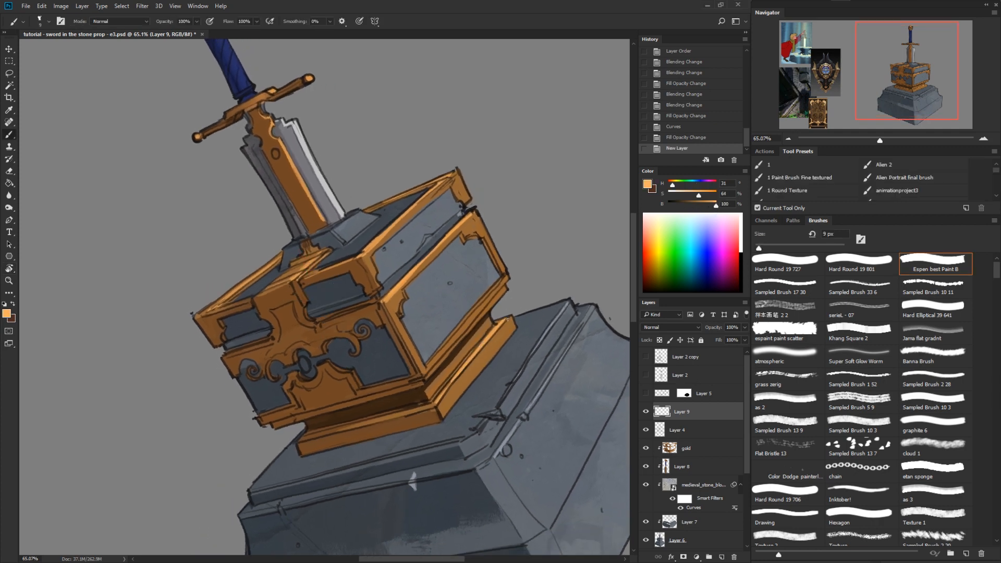
left_click_drag(510, 317, 468, 364)
left_click_drag(492, 340, 450, 387)
left_click_drag(463, 372, 438, 407)
Step: Paint light orange highlights along the gold rim of the box lid and the upper edge of its side panel
left_click_drag(405, 216, 432, 192)
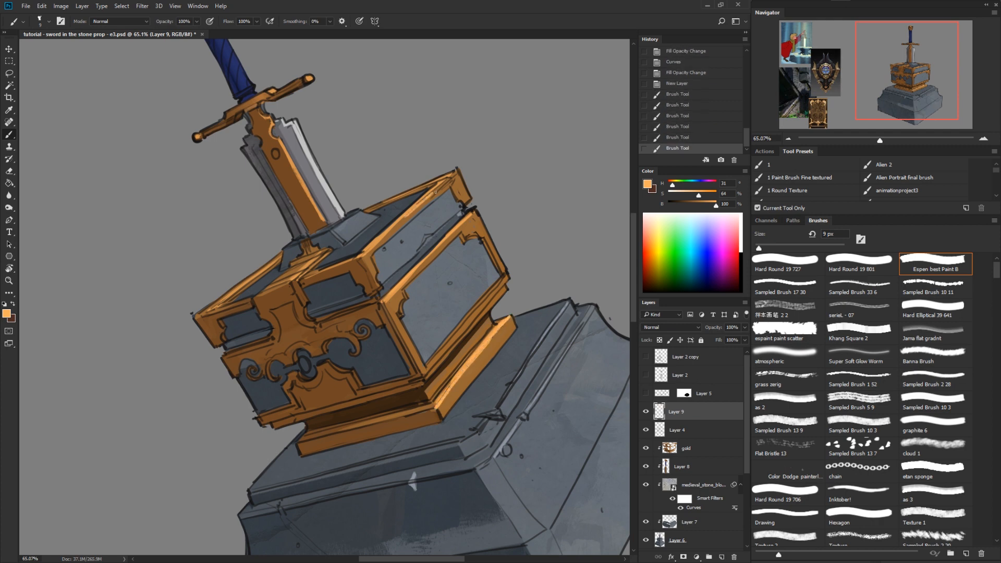
left_click_drag(364, 255, 444, 183)
left_click_drag(423, 202, 458, 170)
left_click_drag(476, 208, 424, 257)
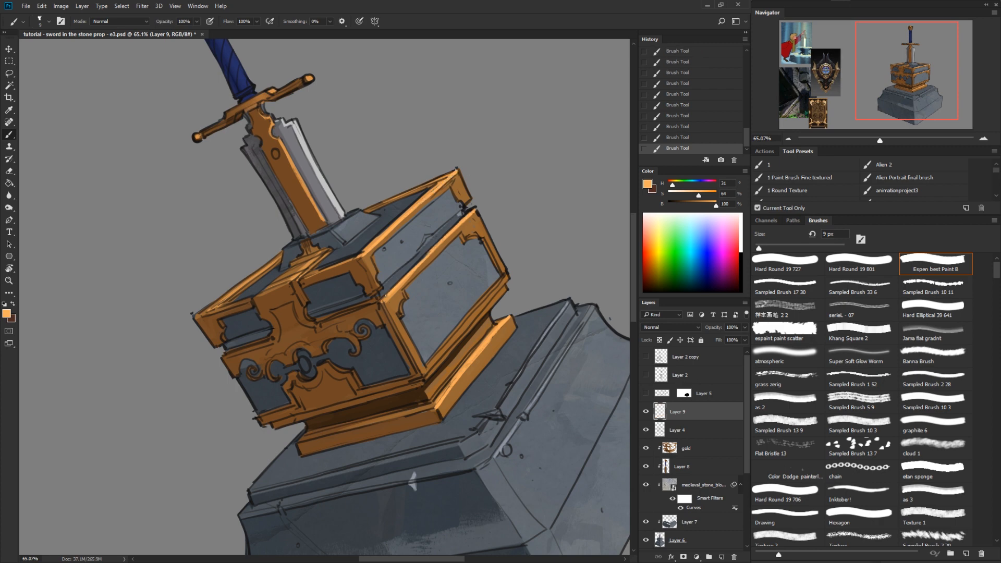
Step: Straighten the canvas rotation and set the line art on Layer 4 to Overlay
key("r")
left_click_drag(389, 290, 375, 336)
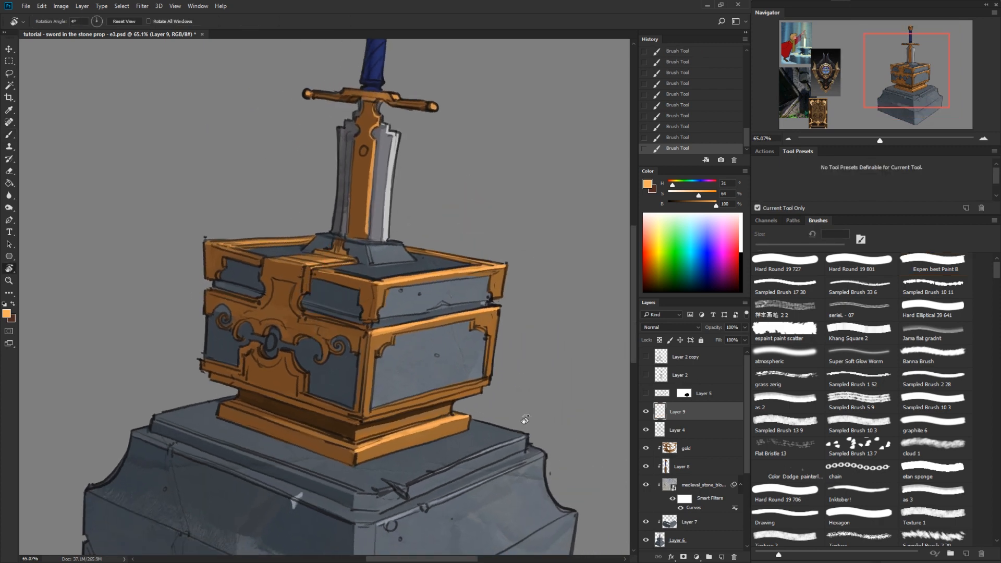
left_click(663, 430)
left_click(671, 328)
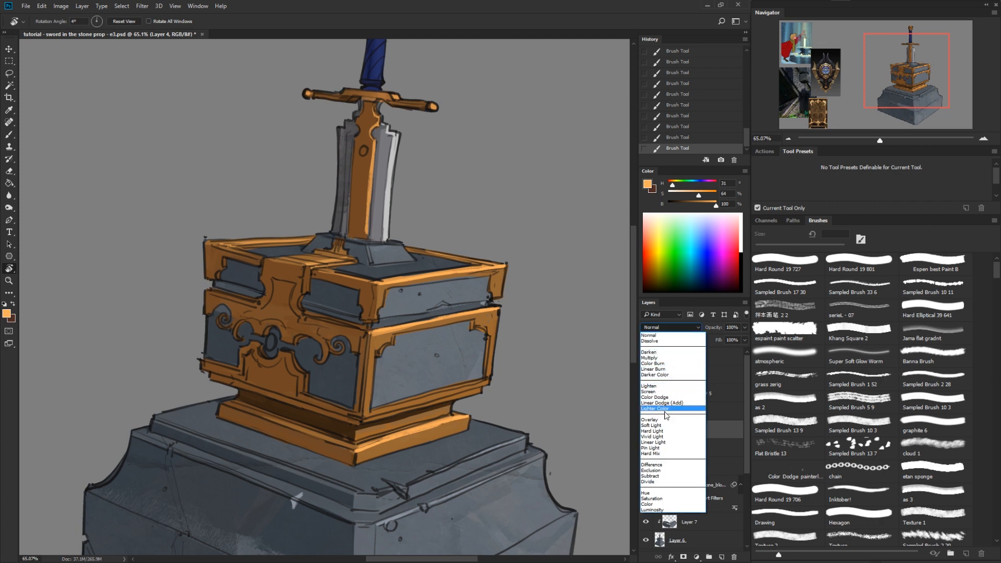
left_click(650, 420)
Step: Turn the line art on Layer 4 and the highlights on Layer 9 into clipping masks, comparing Layer 4 hidden and shown
left_click_drag(582, 434, 566, 441)
key("z")
left_click(671, 440, "alt")
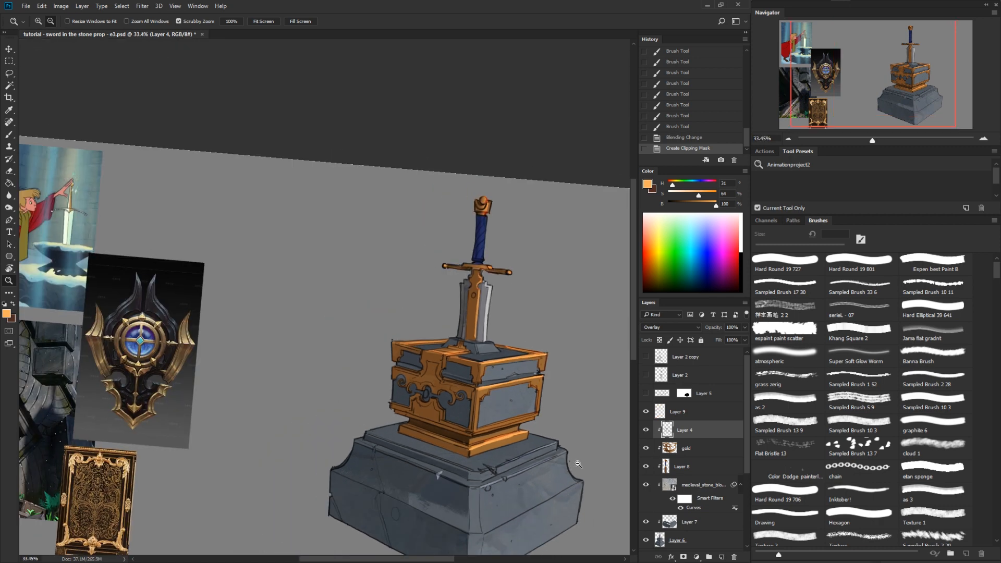
left_click(591, 480, "alt")
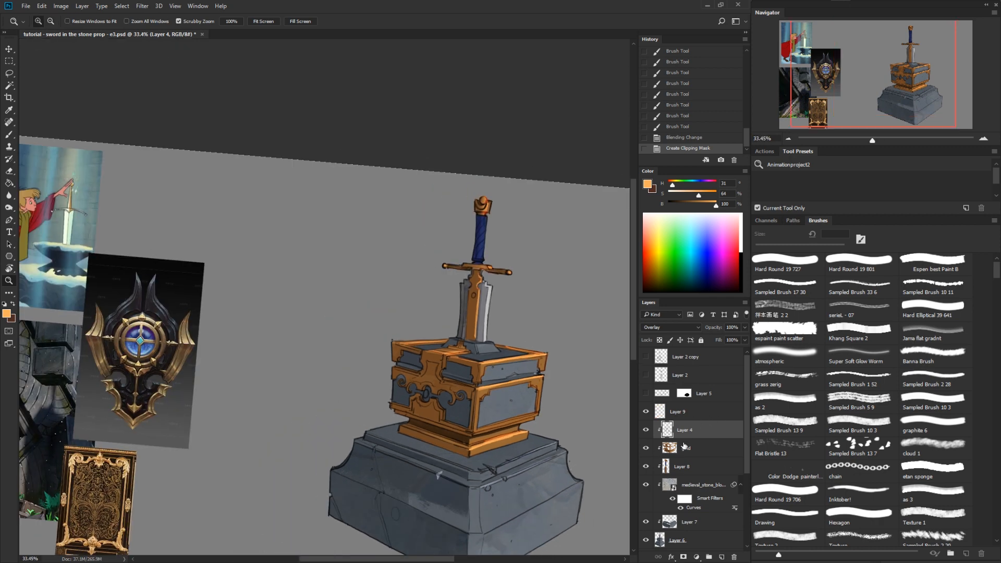
left_click(646, 430)
left_click(645, 429)
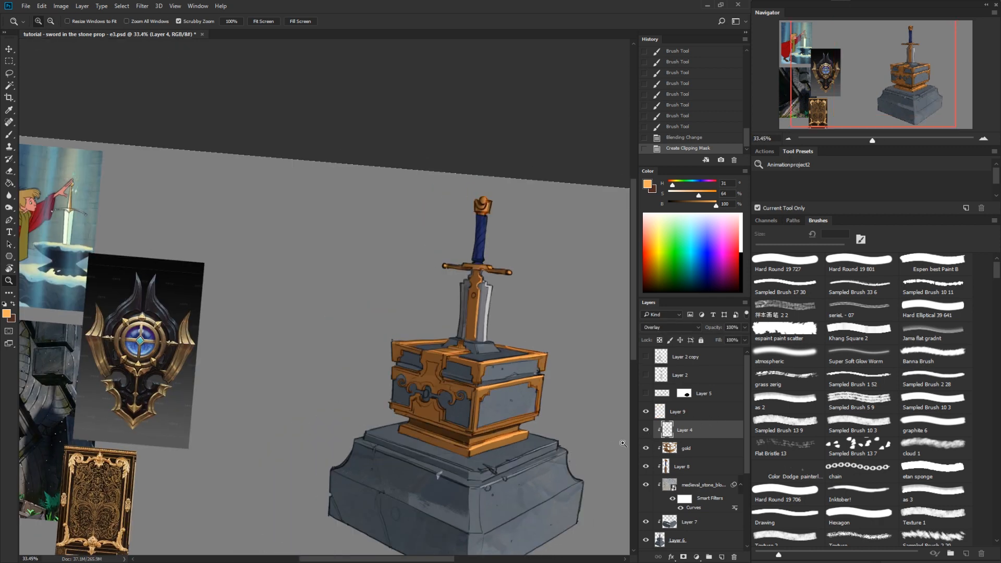
left_click(663, 422, "alt")
left_click(670, 414)
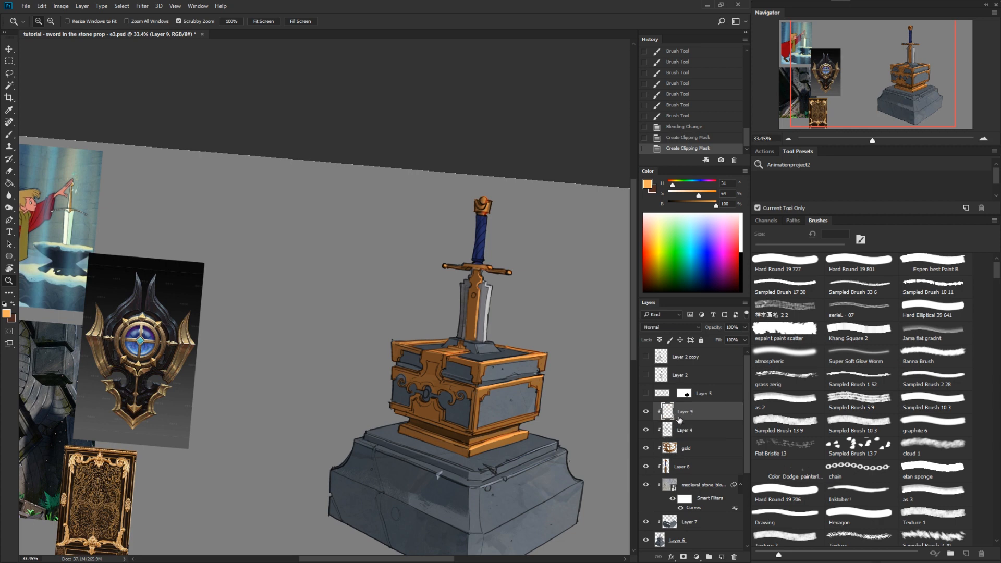
Step: Preview successive blend modes on the line art in Layer 4, from Normal through Hard Light
left_click(668, 432)
left_click(665, 330)
left_click(664, 336)
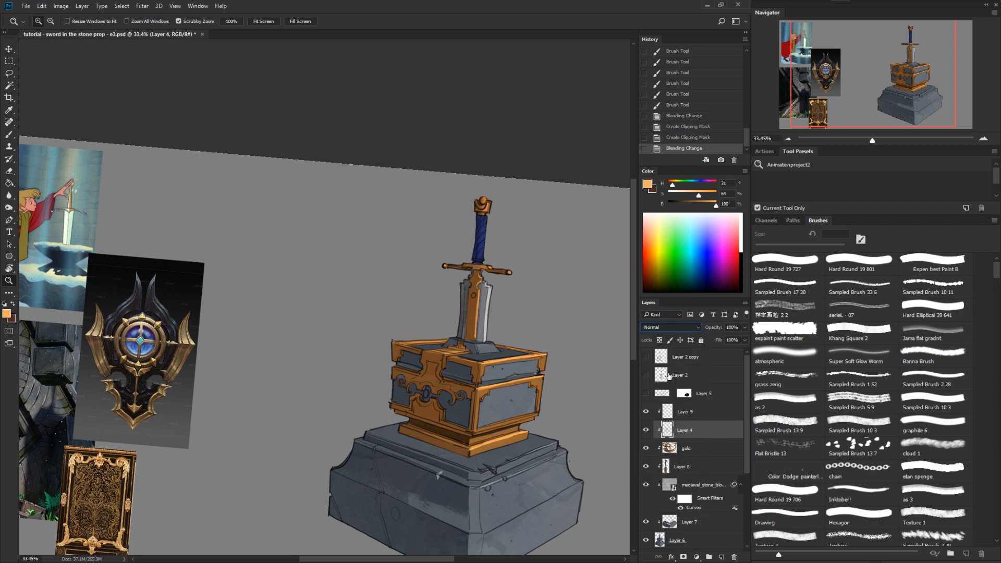
key("Down")
key("Down")
key("Down")
key("Down")
key("Down")
key("Down")
key("Down")
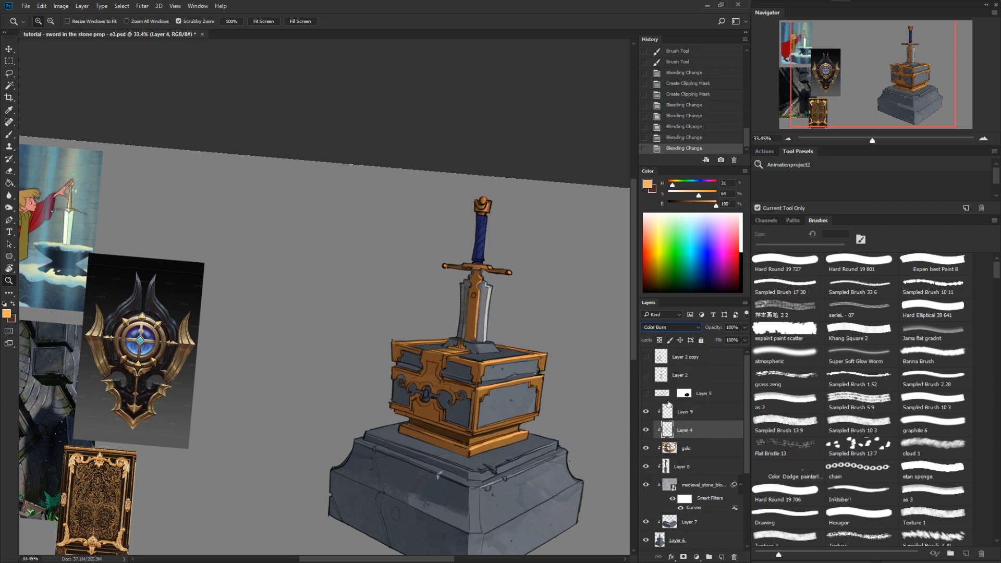
key("Up")
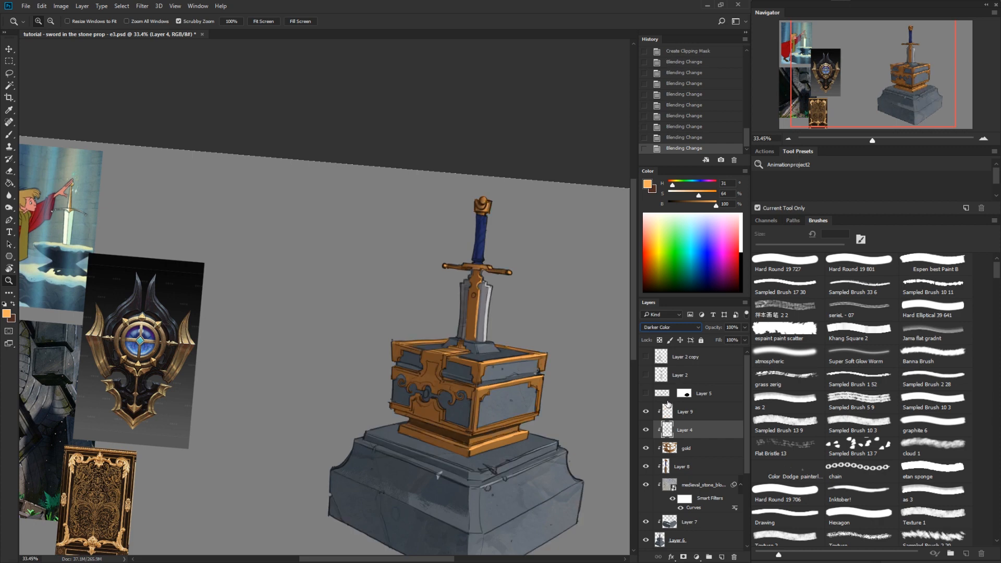
key("Down")
key("Down")
key("Down")
key("Down")
key("Down")
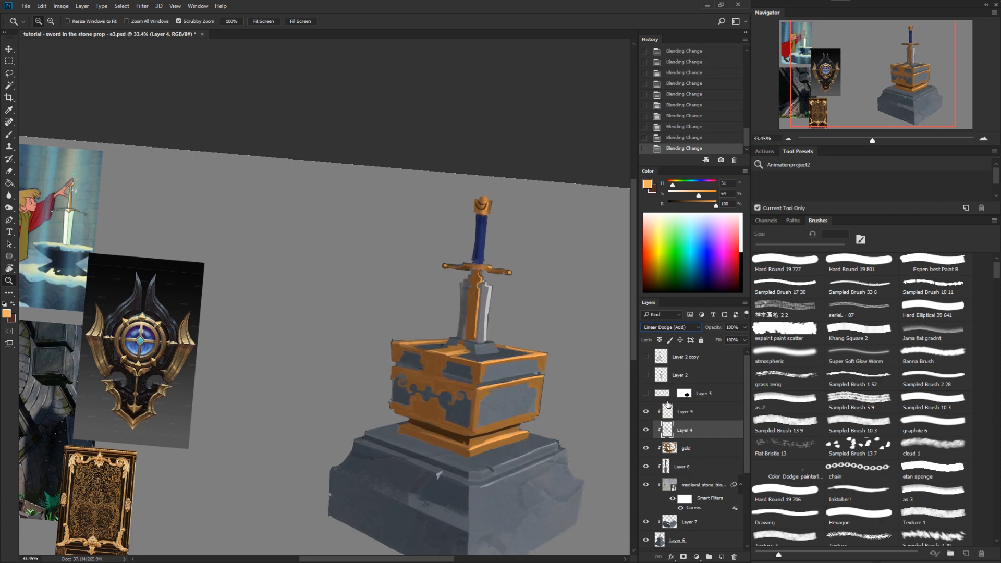
key("Down")
key("Down")
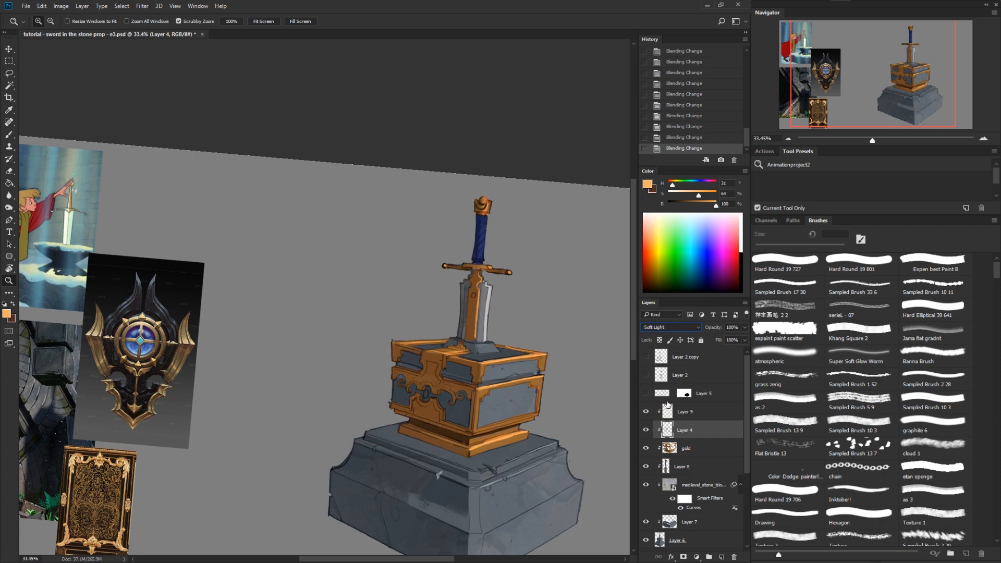
key("Down")
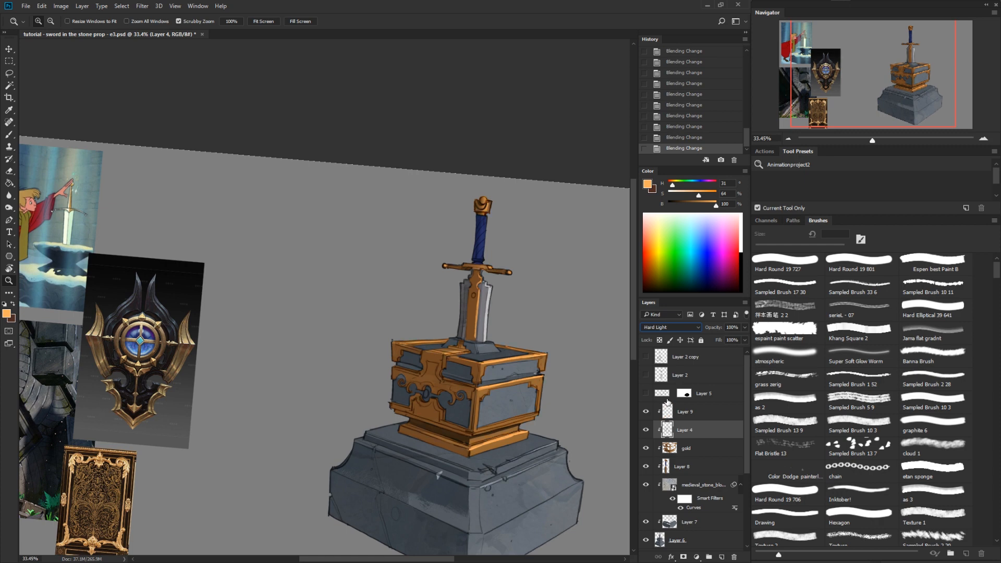
Step: Try Darker Color on the Layer 4 line art, and set its blend mode to Multiply
left_click(667, 329)
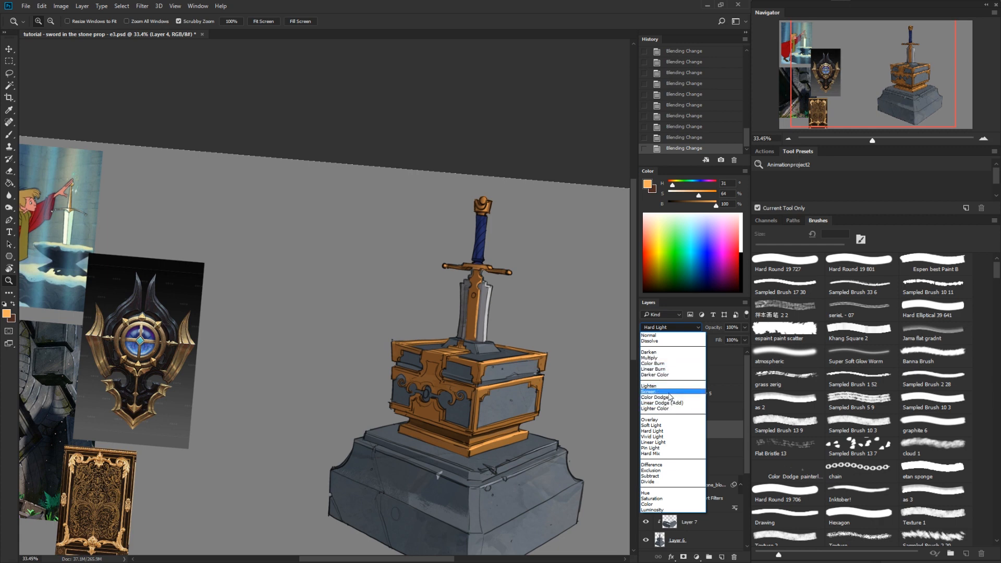
left_click(670, 376)
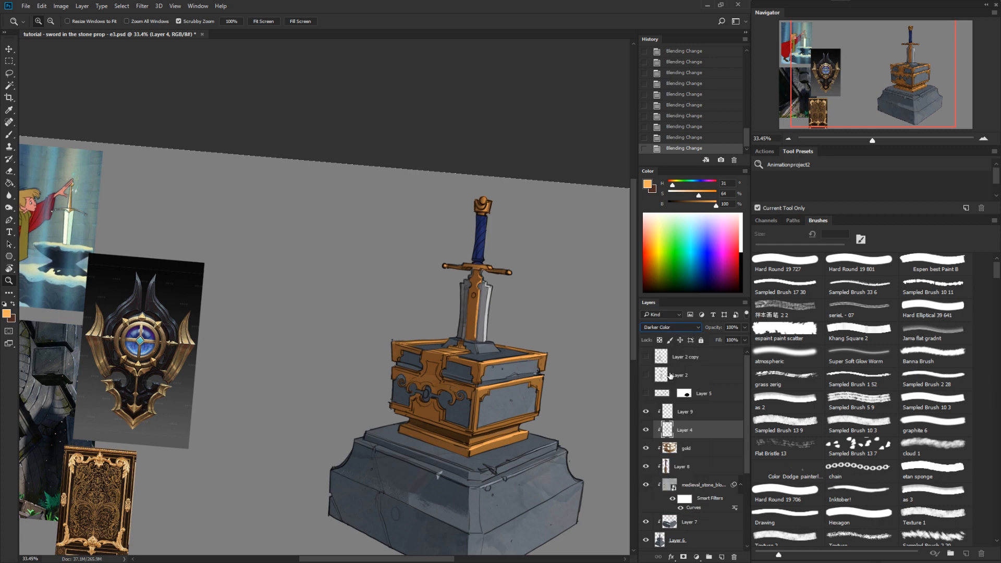
left_click(670, 328)
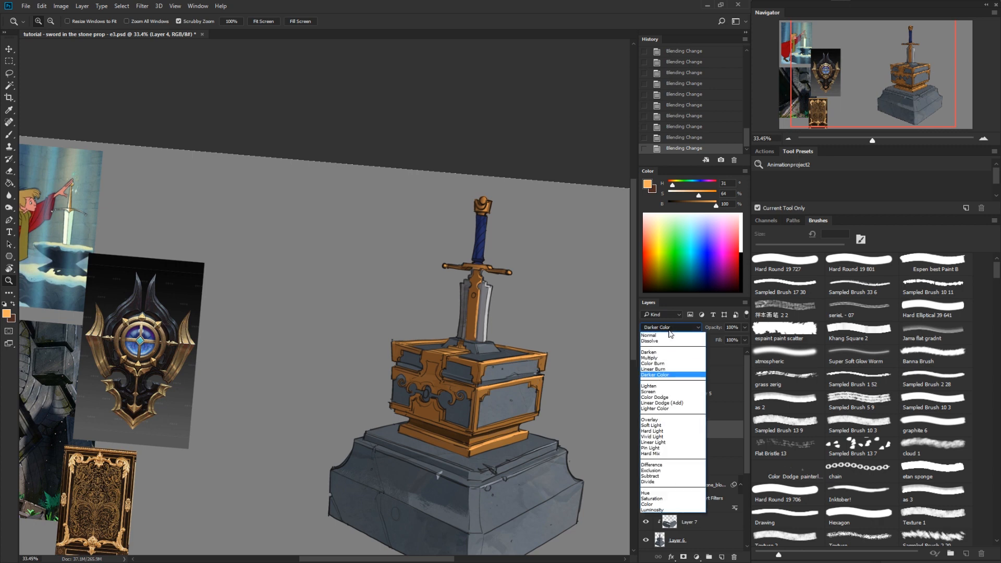
left_click(661, 358)
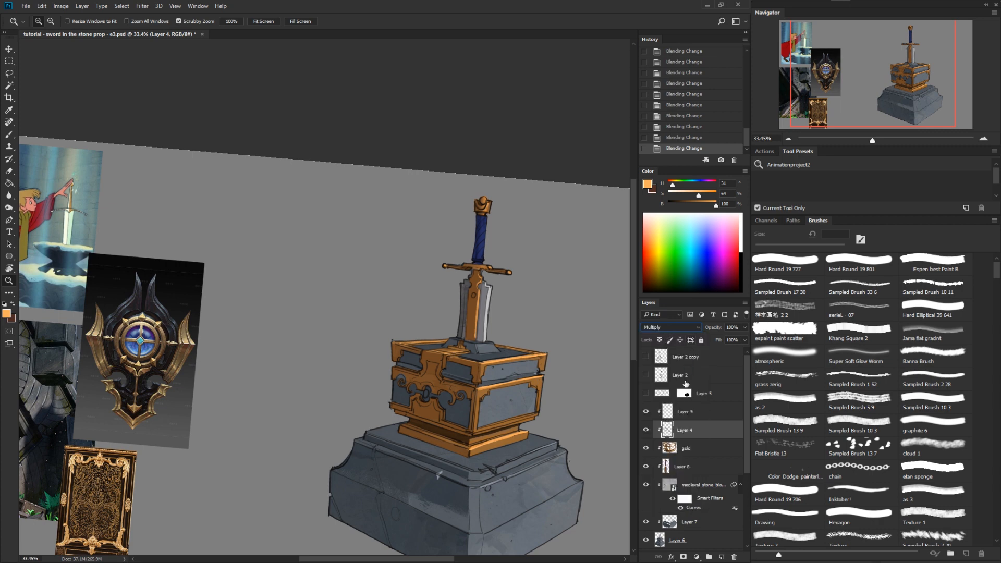
Step: Colorize the Layer 4 line art to a dark blue tint with Hue/Saturation, adjusting its hue, saturation and lightness
left_click_drag(529, 434, 565, 415)
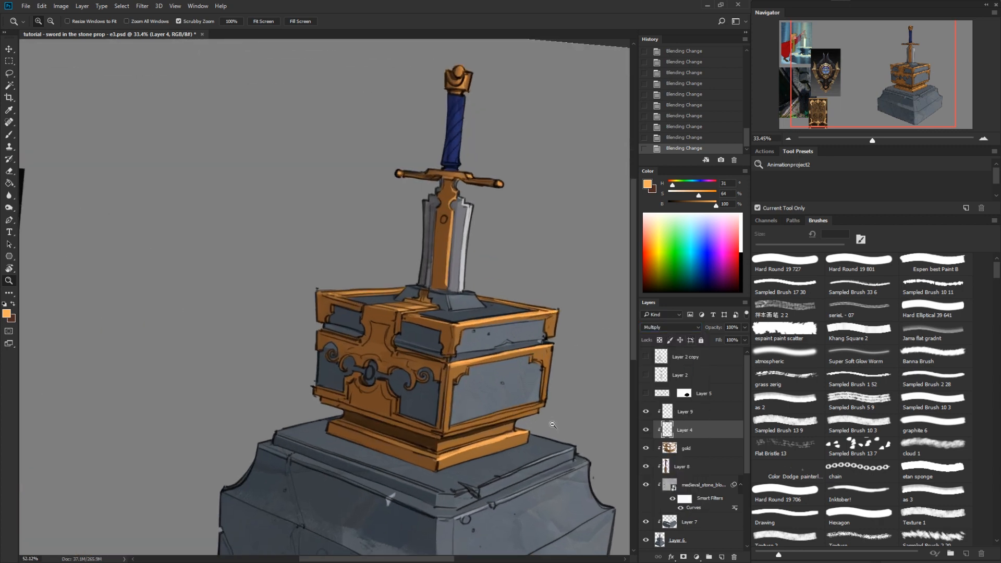
key("ctrl+u")
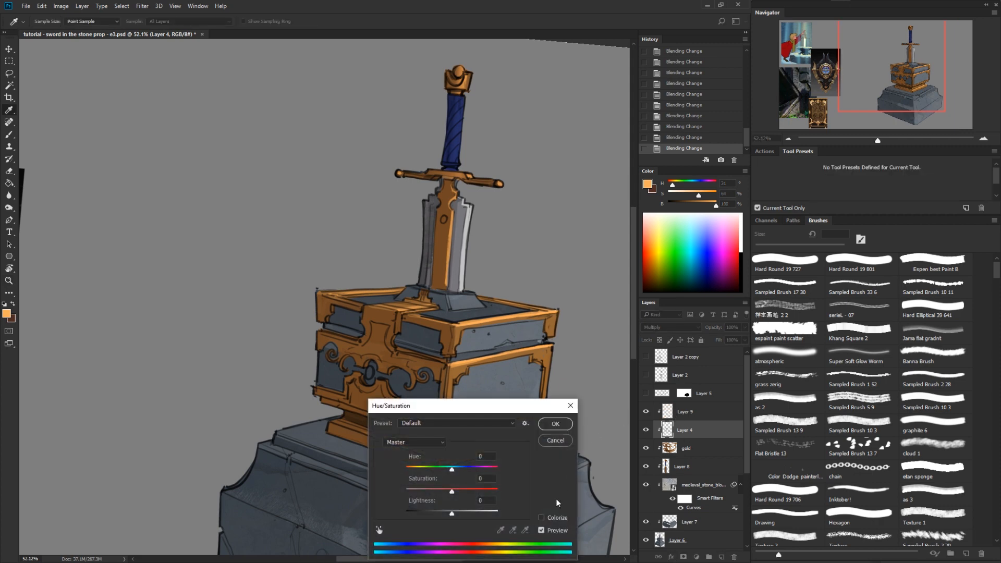
left_click(549, 518)
left_click_drag(534, 409, 630, 361)
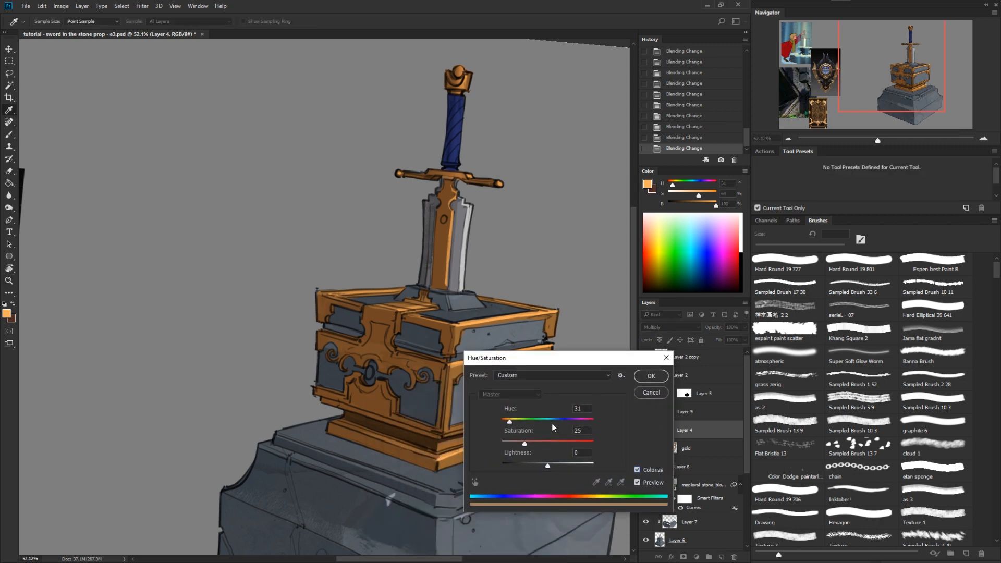
left_click_drag(526, 445, 538, 423)
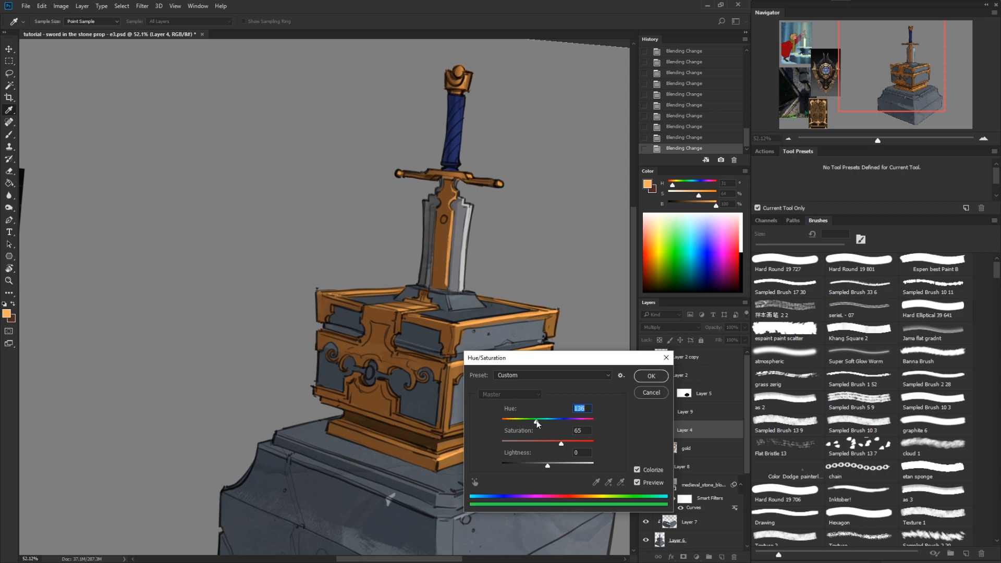
left_click_drag(549, 464, 561, 465)
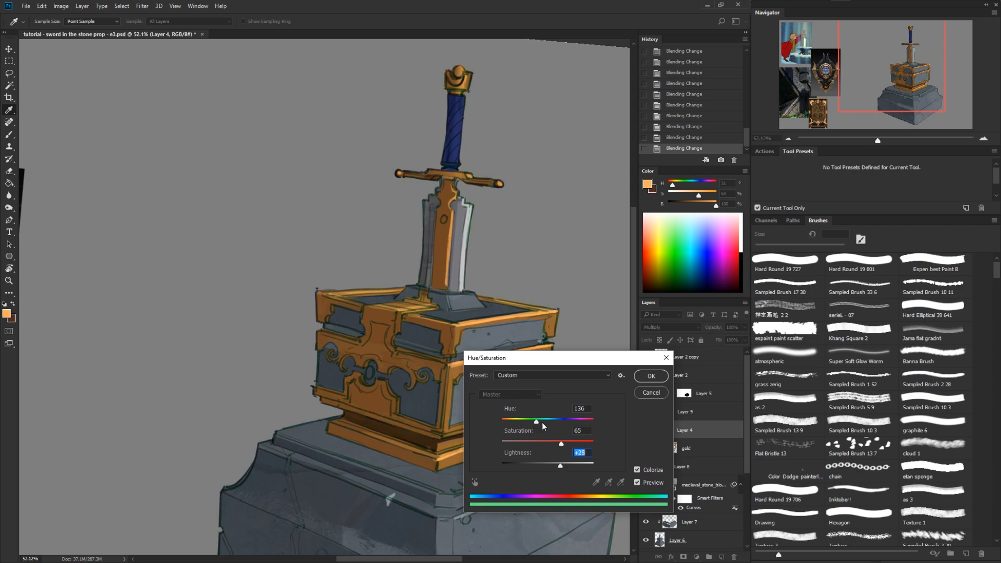
left_click_drag(538, 423, 540, 467)
left_click(651, 376)
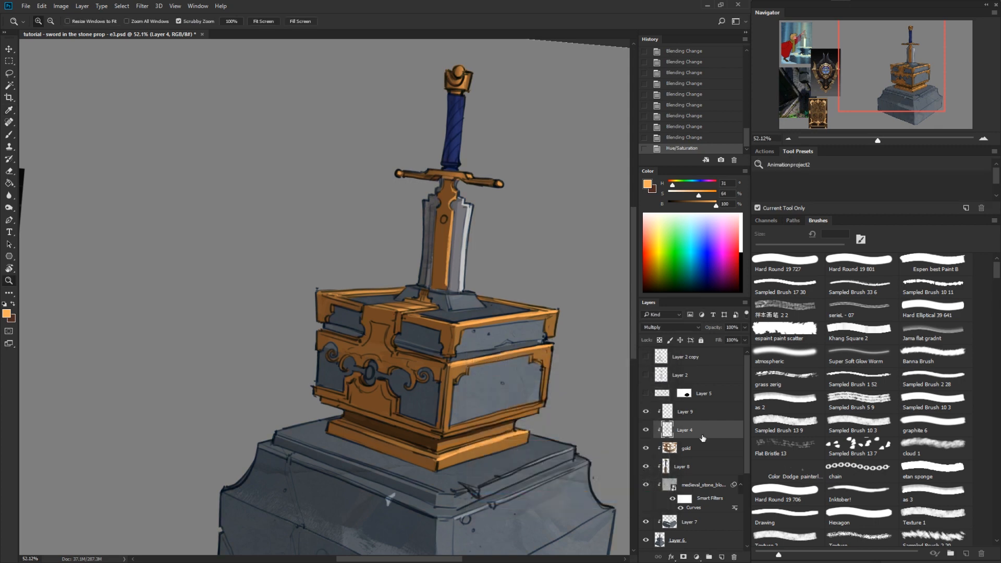
Step: On Layer 9, sample the gold trim, darken it to 33% brightness and paint dark brown edge strokes on the chest trim
left_click(669, 411)
left_click_drag(479, 362, 505, 370)
key("r")
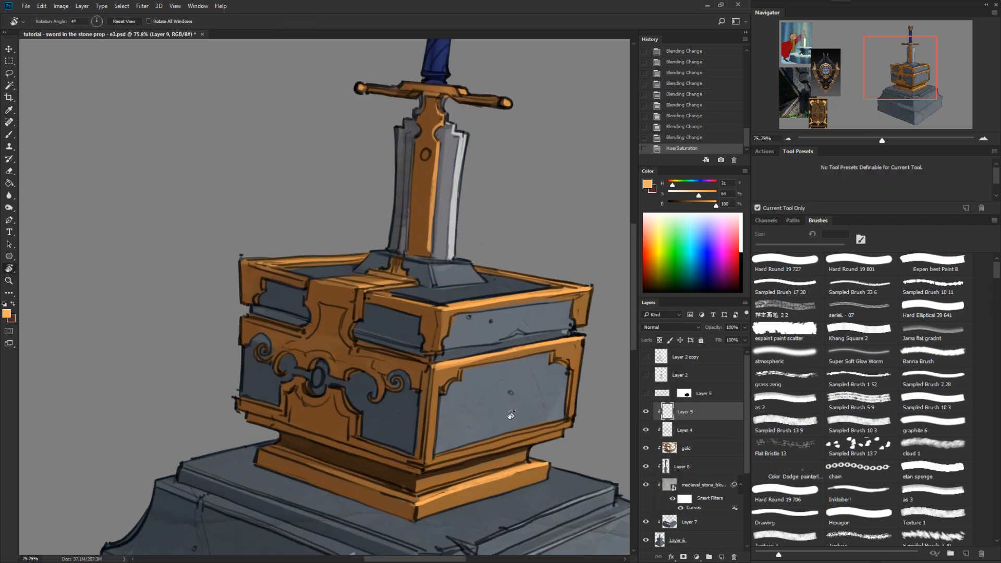
mouse_move(510, 416)
left_mouse_down()
mouse_move(542, 293)
mouse_move(549, 417)
mouse_move(500, 483)
left_mouse_up()
key("b")
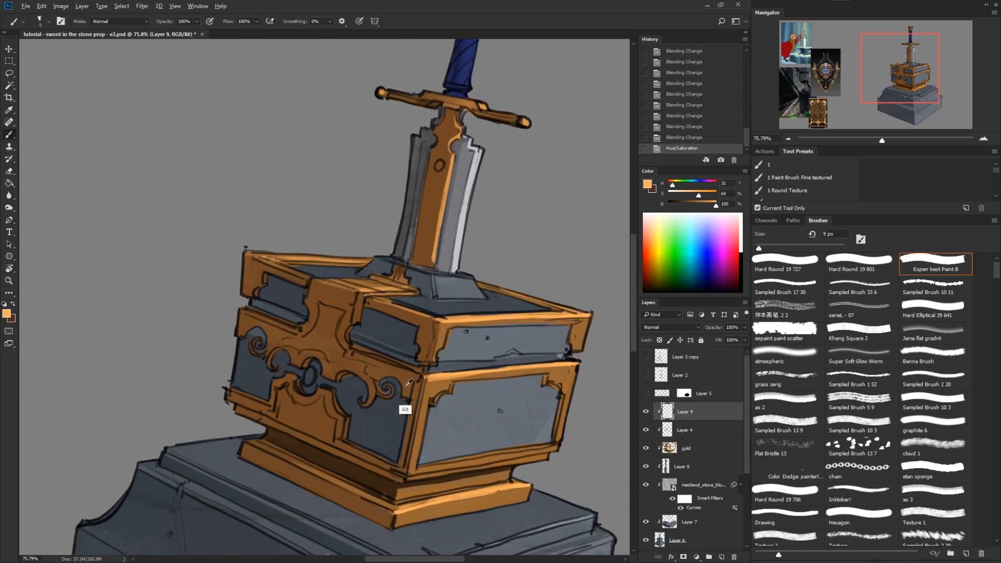
left_click(408, 408, "alt")
left_click_drag(690, 206, 684, 207)
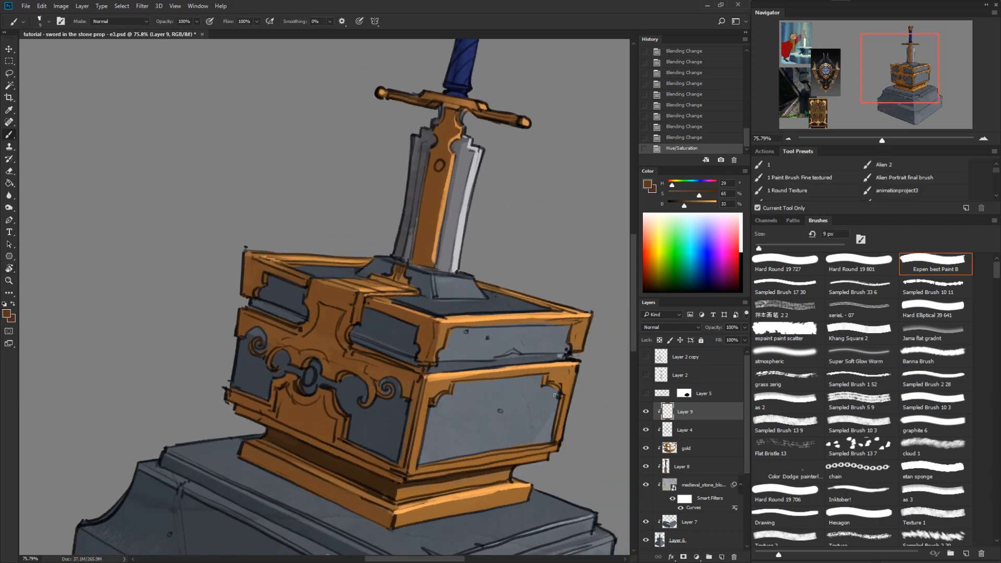
mouse_move(556, 428)
left_mouse_down()
mouse_move(545, 380)
mouse_move(558, 425)
left_mouse_up()
mouse_move(428, 447)
left_mouse_down()
mouse_move(542, 467)
mouse_move(558, 417)
left_mouse_up()
Step: Paint over the trim edges around the chest's front stone panel with sampled gold and stone grey
key("r")
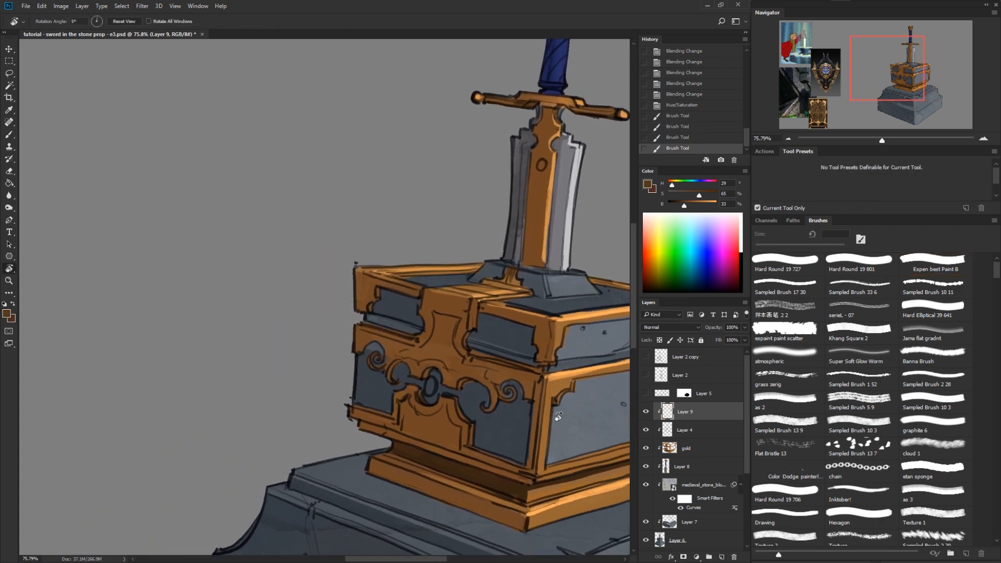
key("b")
left_click(544, 435, "alt")
left_click_drag(473, 425, 471, 443)
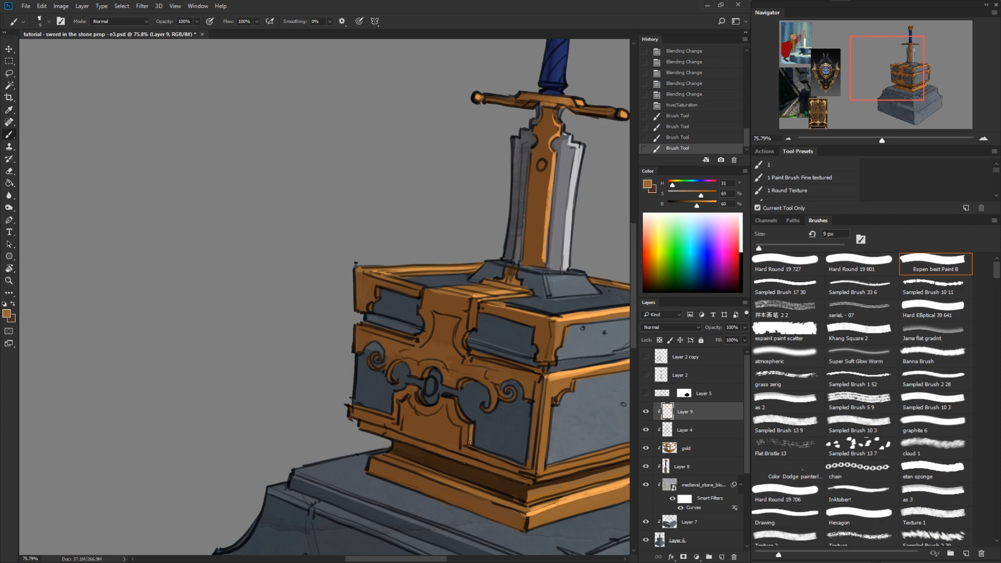
mouse_move(460, 406)
left_mouse_down()
mouse_move(463, 421)
mouse_move(462, 386)
mouse_move(473, 379)
mouse_move(468, 411)
mouse_move(568, 332)
mouse_move(553, 268)
left_mouse_up()
left_click(466, 414, "alt")
Step: Clean up the vertical trim at the chest's front corner with sampled mid-gold and darker brown strokes
key("r")
left_click_drag(498, 334, 467, 391)
mouse_move(549, 401)
left_mouse_down()
mouse_move(536, 425)
mouse_move(396, 480)
left_mouse_up()
key("b")
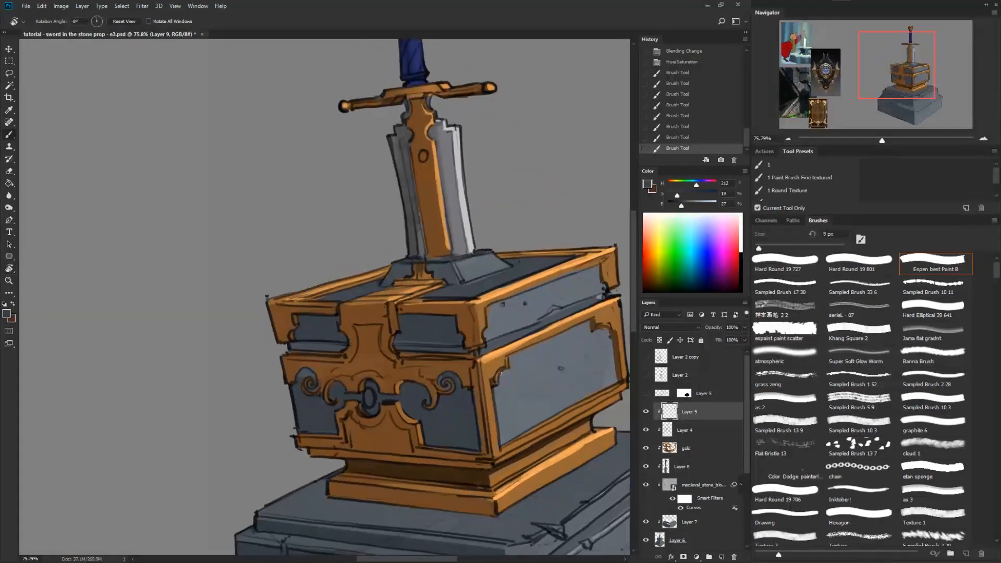
left_click(488, 360, "alt")
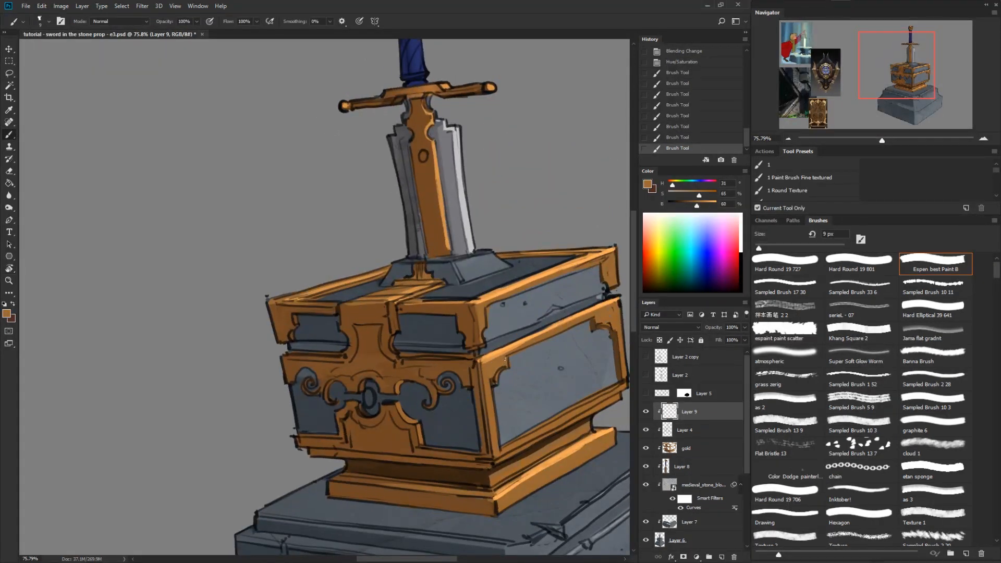
left_click_drag(505, 360, 494, 382)
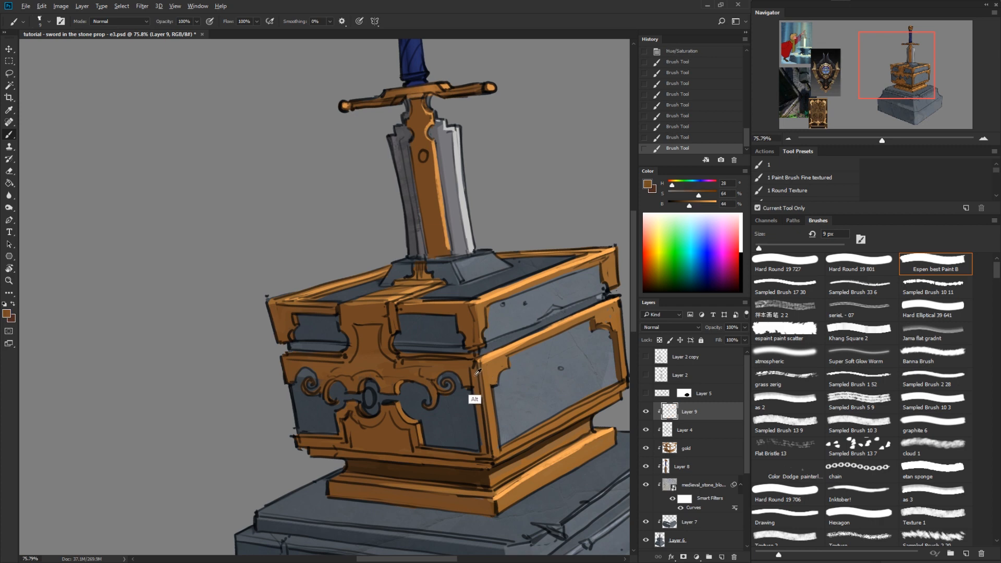
left_click(472, 389, "alt")
left_click(472, 388, "alt")
left_click_drag(475, 386, 482, 449)
Step: Touch up the lower end of the front corner trim with sampled gold and brown tones
key("r")
mouse_move(483, 400)
left_mouse_down()
mouse_move(514, 308)
mouse_move(506, 222)
left_mouse_up()
left_click(531, 295, "alt")
left_click_drag(537, 266, 547, 252)
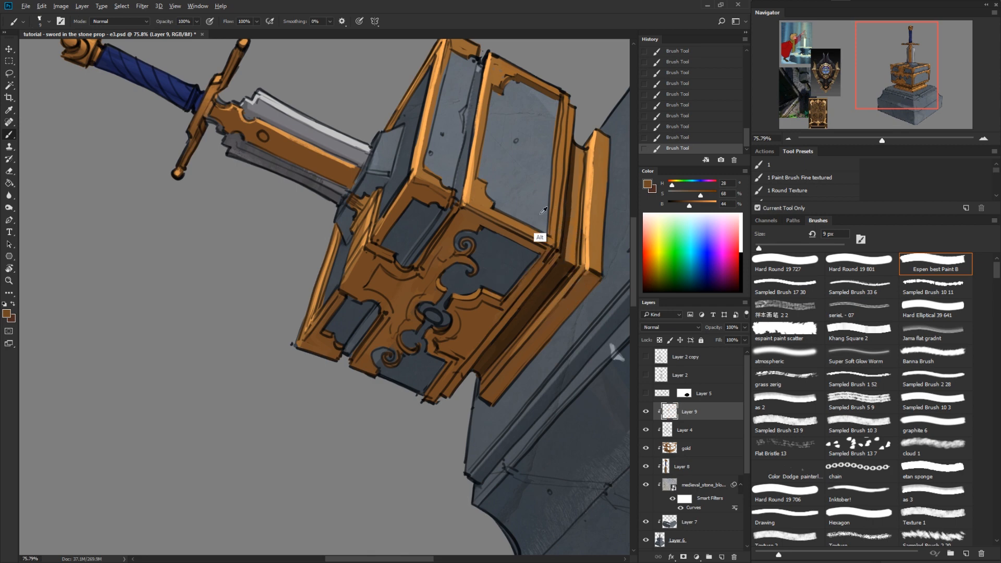
left_click(473, 296, "alt")
left_click_drag(541, 257, 504, 302)
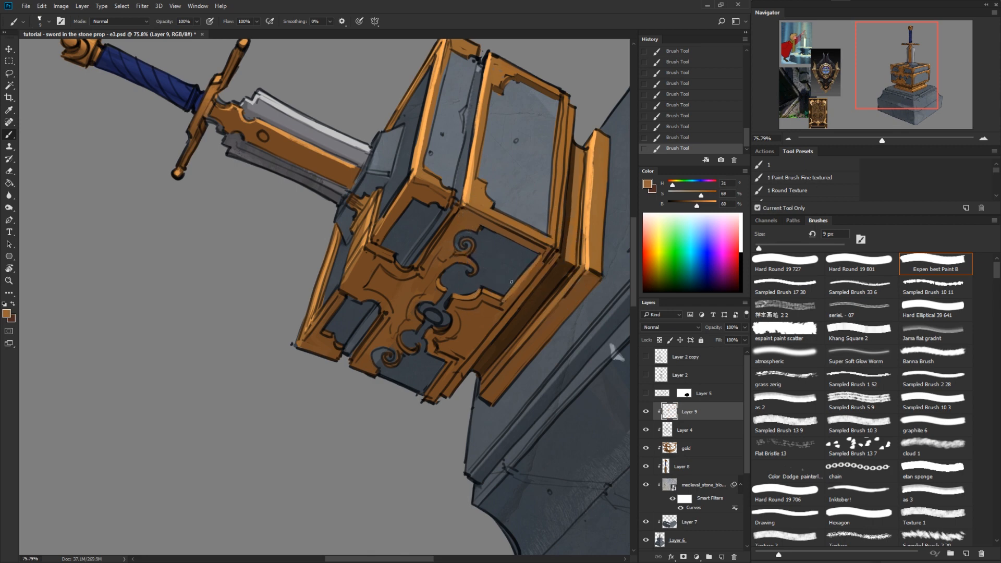
key("r")
left_click_drag(435, 382, 493, 410)
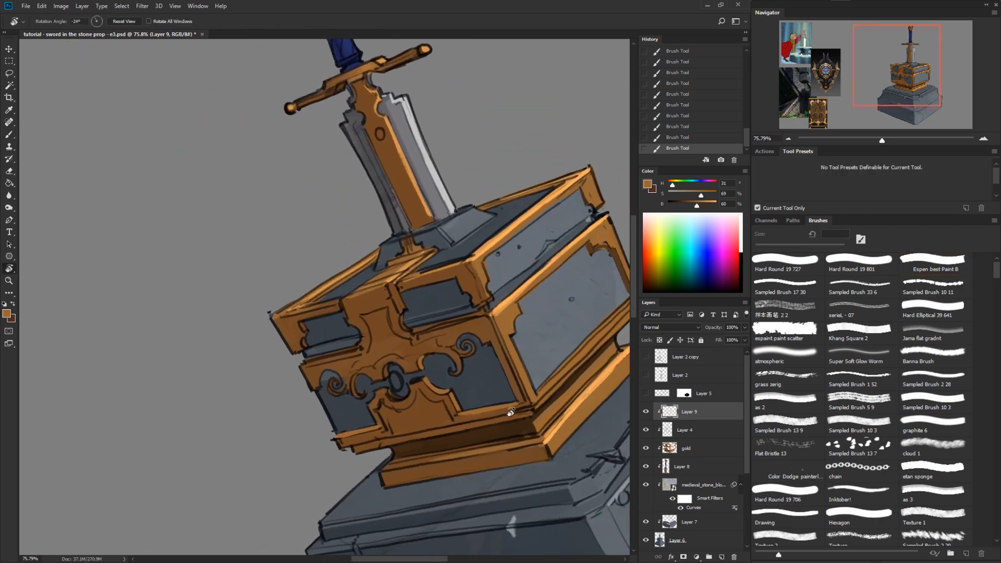
left_click(470, 440, "alt")
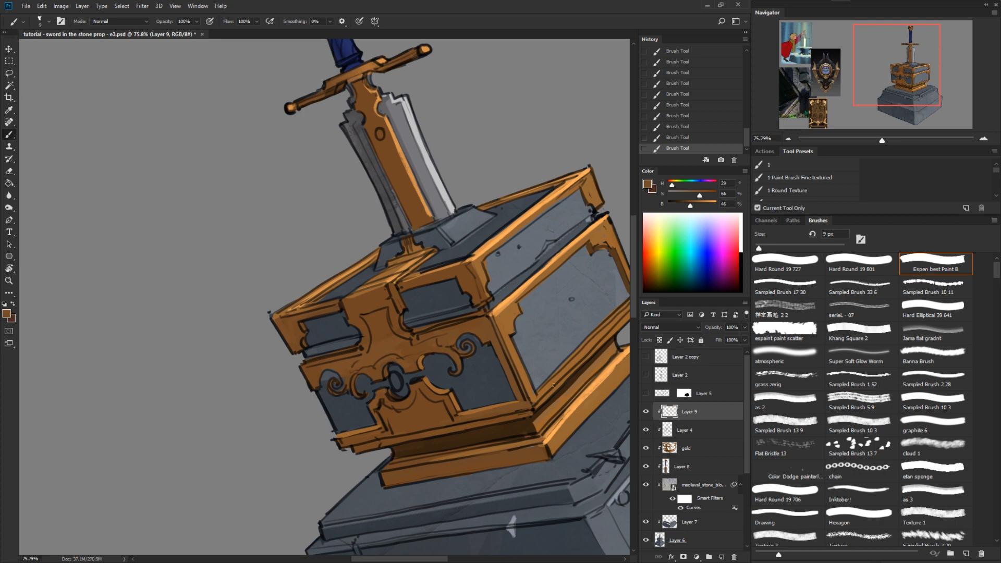
Step: Lighten the sampled gold to 75% brightness and paint a highlight down the chest's vertical front corner
key("r")
left_click_drag(554, 385, 494, 424)
left_click(473, 417, "alt")
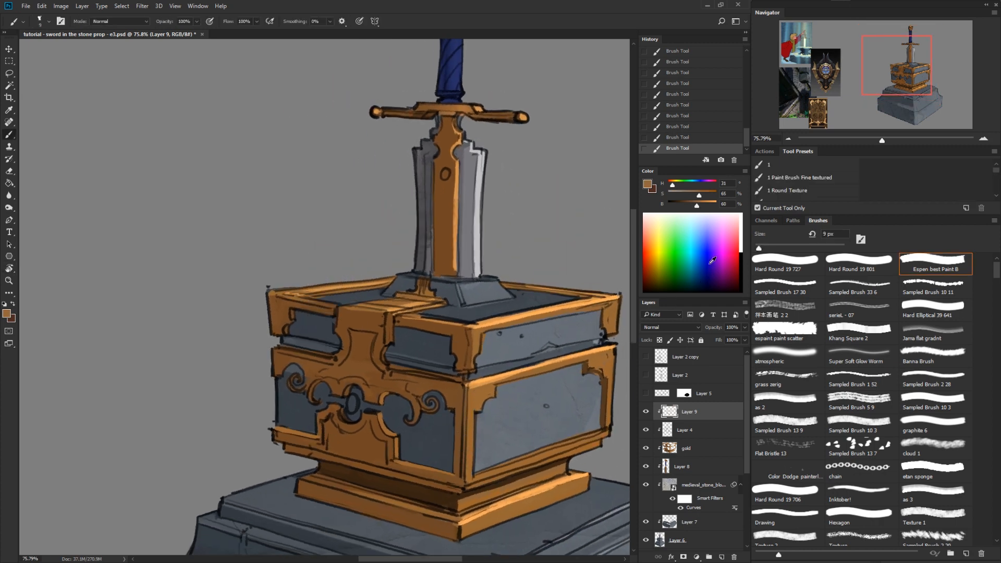
left_click_drag(698, 207, 705, 206)
left_click_drag(466, 387, 465, 480)
left_click_drag(463, 441, 465, 481)
left_click_drag(464, 392, 462, 482)
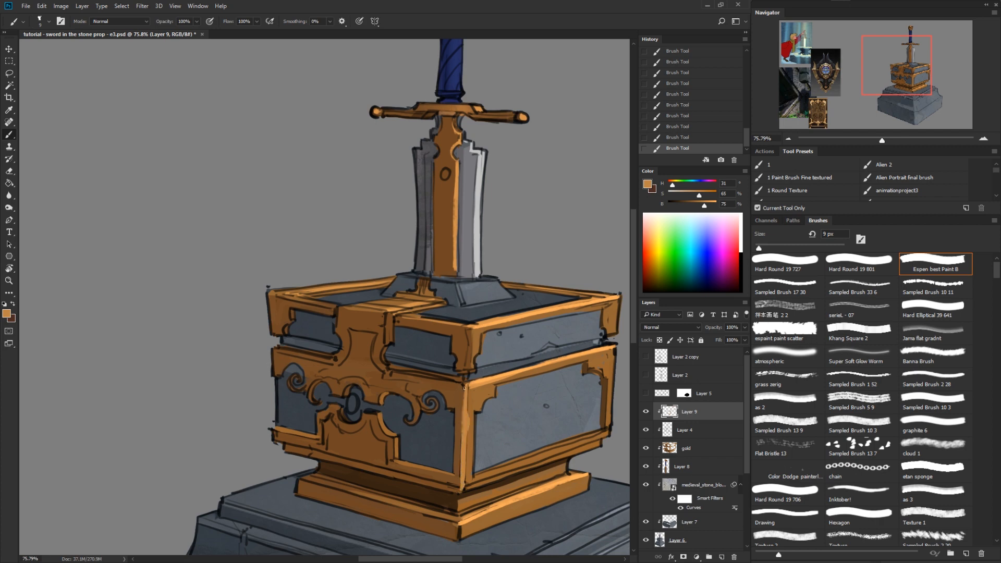
Step: Reduce the sampled gold's saturation to about 33% and paint a pale highlight on the upper part of the front corner edge
left_click_drag(493, 430, 493, 351)
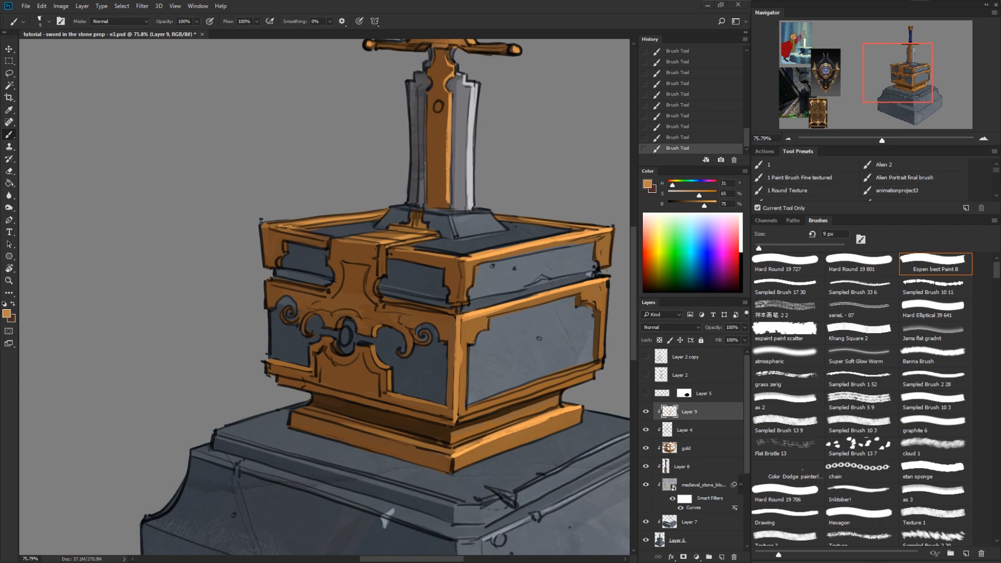
left_click_drag(459, 320, 486, 324)
left_click(487, 302, "alt")
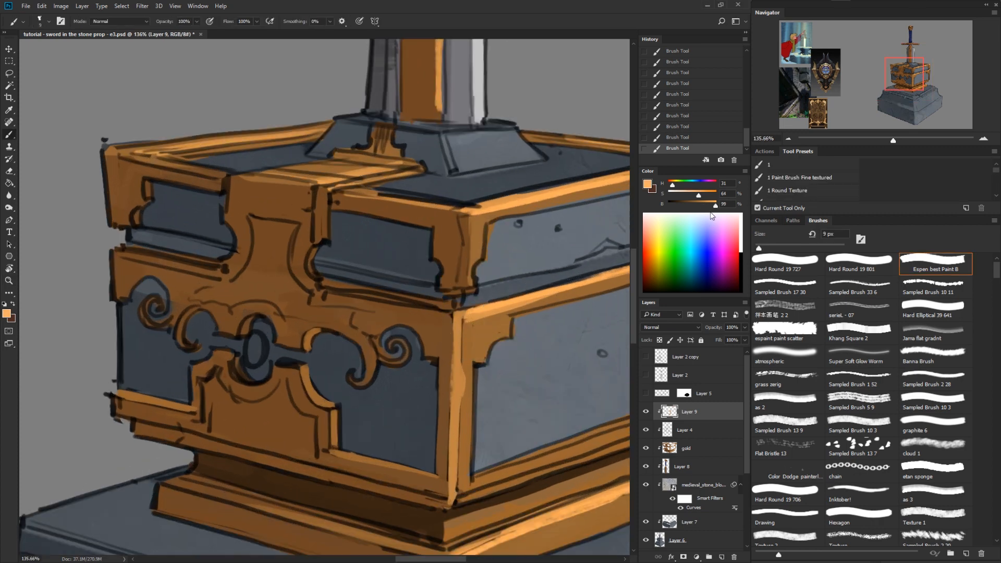
left_click_drag(698, 198, 685, 197)
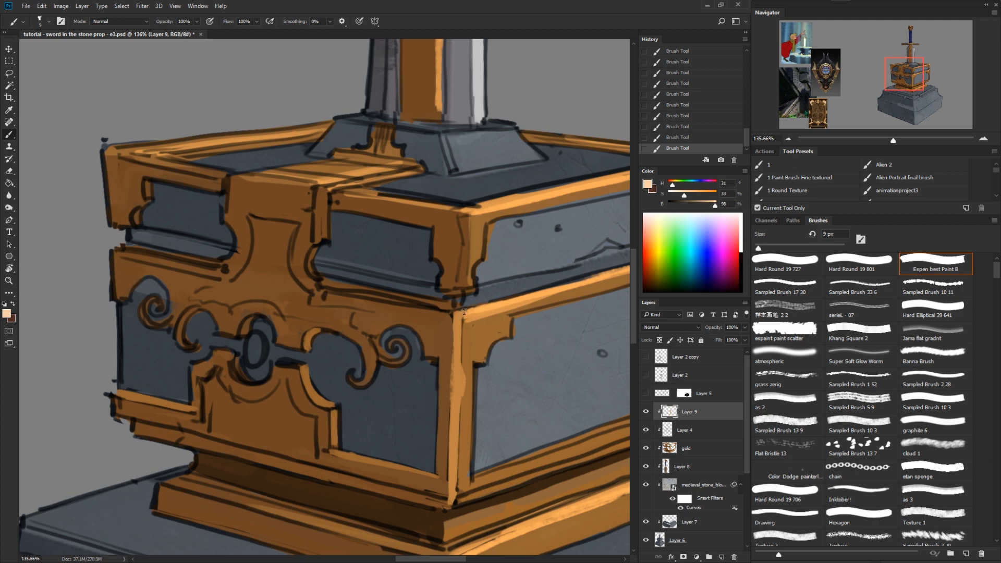
left_click_drag(464, 323, 461, 367)
Step: Paint small bright chips and notches along the front corner edge with a 4 px brush and sampled golds
left_click(462, 352, "alt")
left_click(475, 309, "alt")
left_click(506, 305, "alt")
left_click_drag(459, 413, 460, 441)
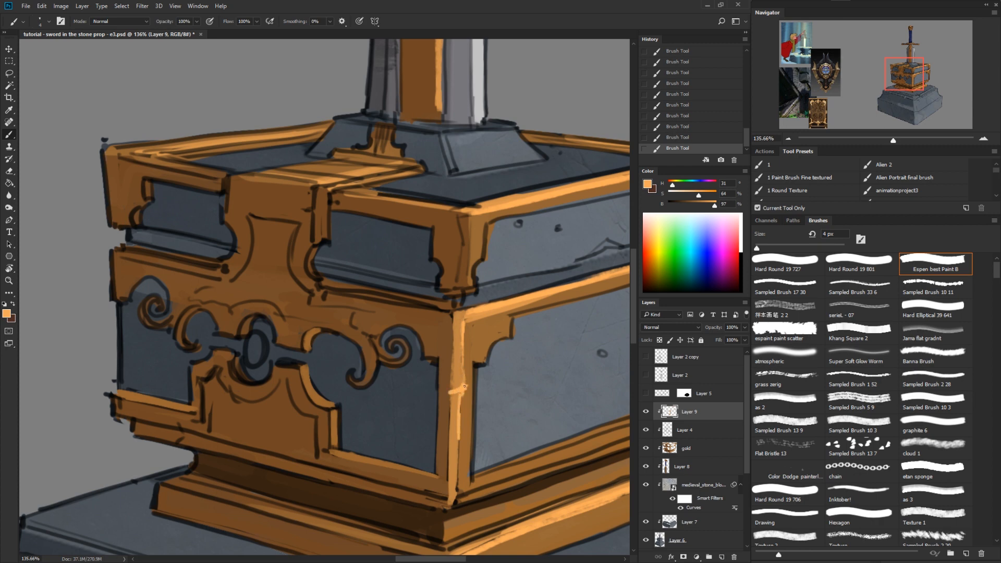
left_click(447, 398, "alt")
left_click_drag(451, 387, 466, 384)
left_click(462, 382, "alt")
left_click(462, 385, "alt")
Step: Touch up the chest's gold trim with sampled colors and an 8 px brush, comparing Layer 4 hidden and shown
left_click_drag(498, 448, 386, 451)
mouse_move(547, 394)
left_mouse_down()
mouse_move(496, 394)
mouse_move(556, 361)
mouse_move(529, 417)
left_mouse_up()
left_click(531, 367, "alt")
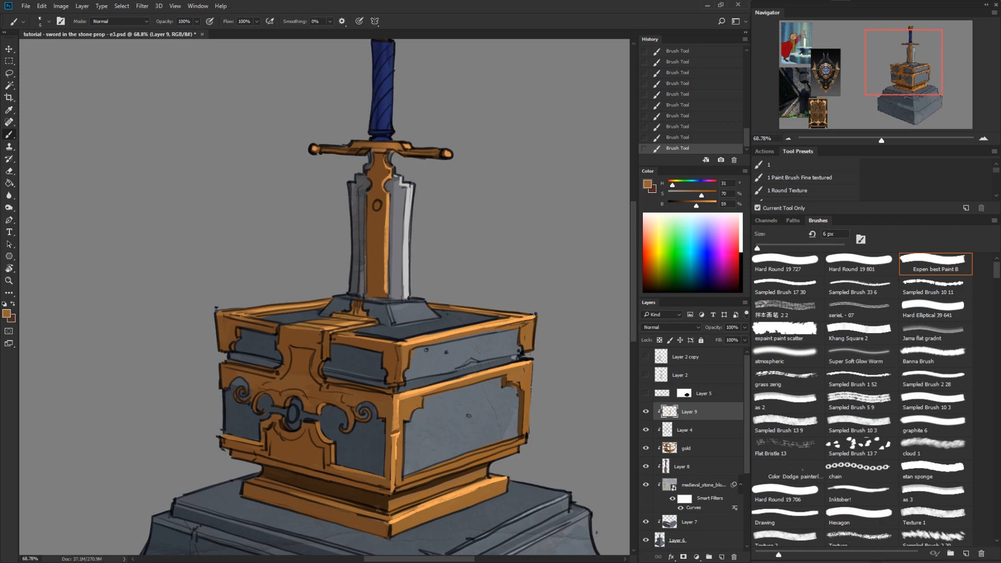
left_click(526, 346, "alt")
key("bracketright")
mouse_move(531, 428)
left_mouse_down()
mouse_move(547, 400)
mouse_move(568, 266)
left_mouse_up()
left_click(428, 235, "alt")
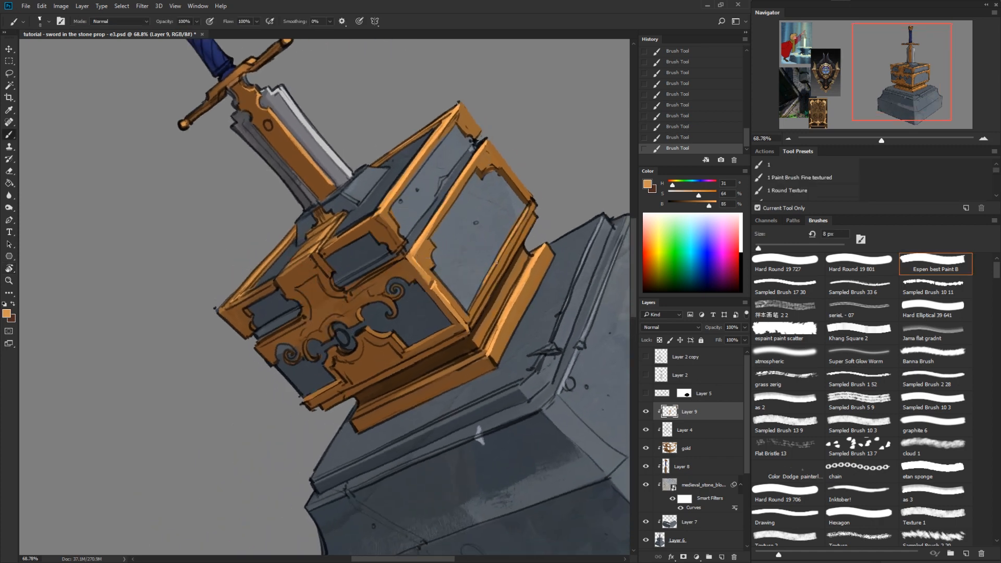
left_click(440, 200, "alt")
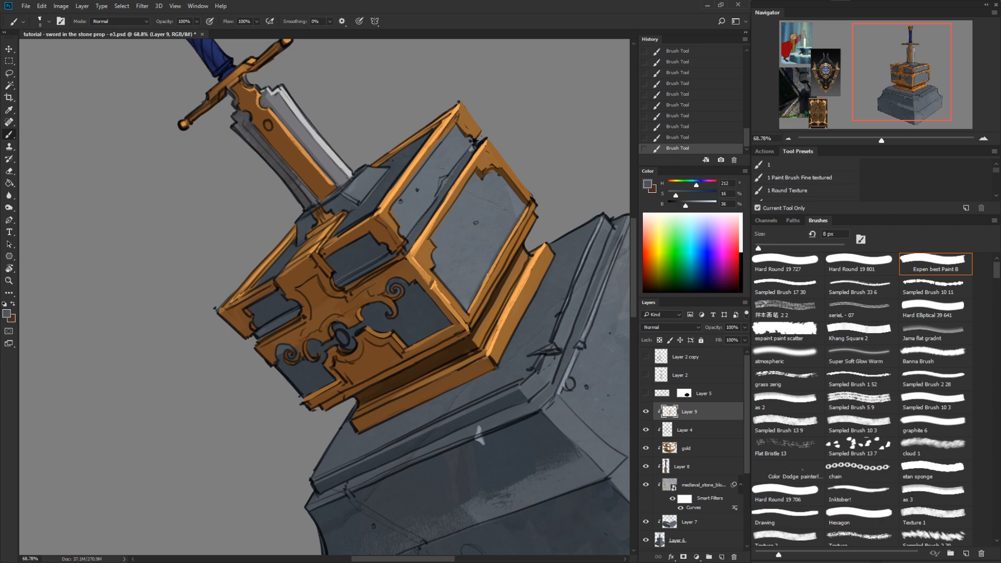
left_click(646, 430)
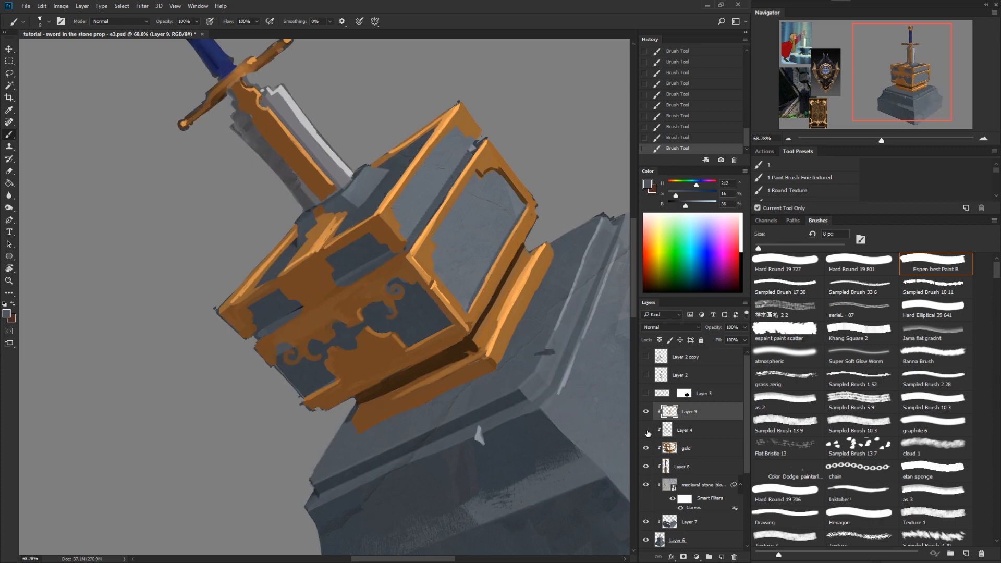
left_click(648, 433)
Step: Shade the trim below the chest's right stone panel with sampled golds and a brown darkened to 44% brightness
left_click_drag(517, 305, 489, 431)
key("r")
left_click_drag(560, 410, 586, 341)
left_click(500, 274, "alt")
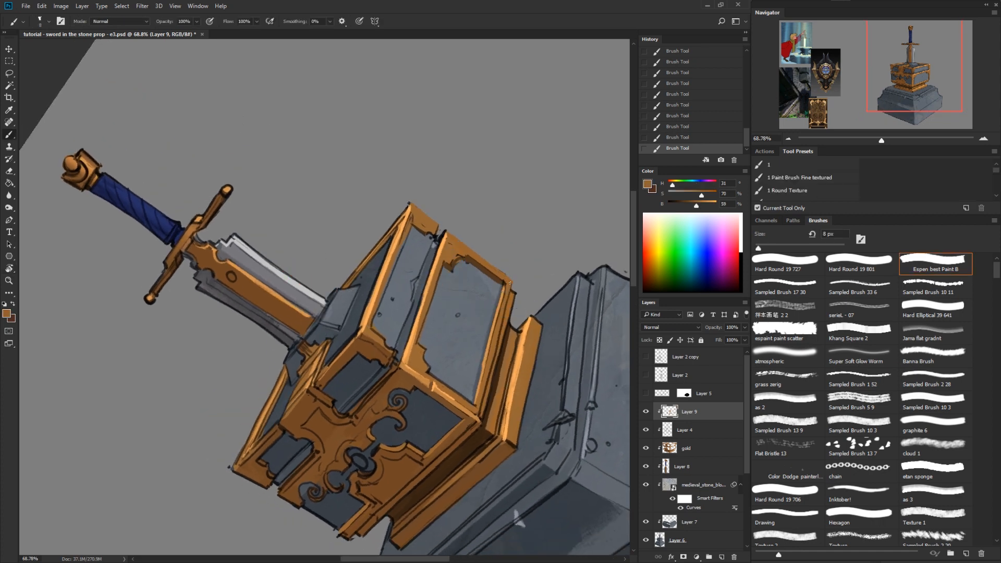
left_click(506, 313, "alt")
left_click(499, 335, "alt")
left_click_drag(696, 207, 678, 208)
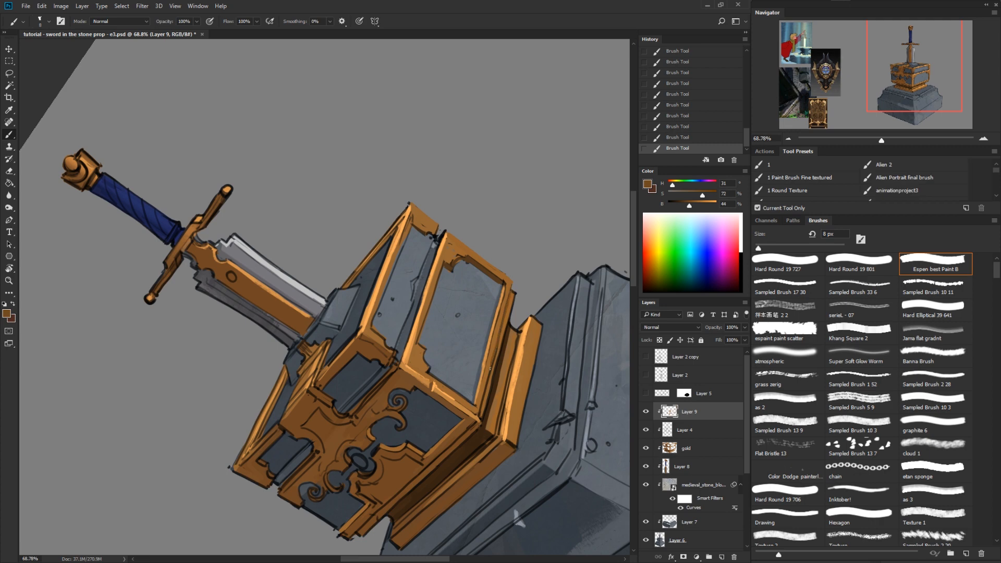
left_click(512, 308, "alt")
left_click(511, 302, "alt")
left_click_drag(514, 292, 496, 366)
Step: Paint sampled brown along the bottom trim of the chest's front face
left_click(508, 331, "alt")
left_click(506, 321, "alt")
mouse_move(507, 320)
left_mouse_down()
mouse_move(486, 406)
mouse_move(521, 265)
left_mouse_up()
key("r")
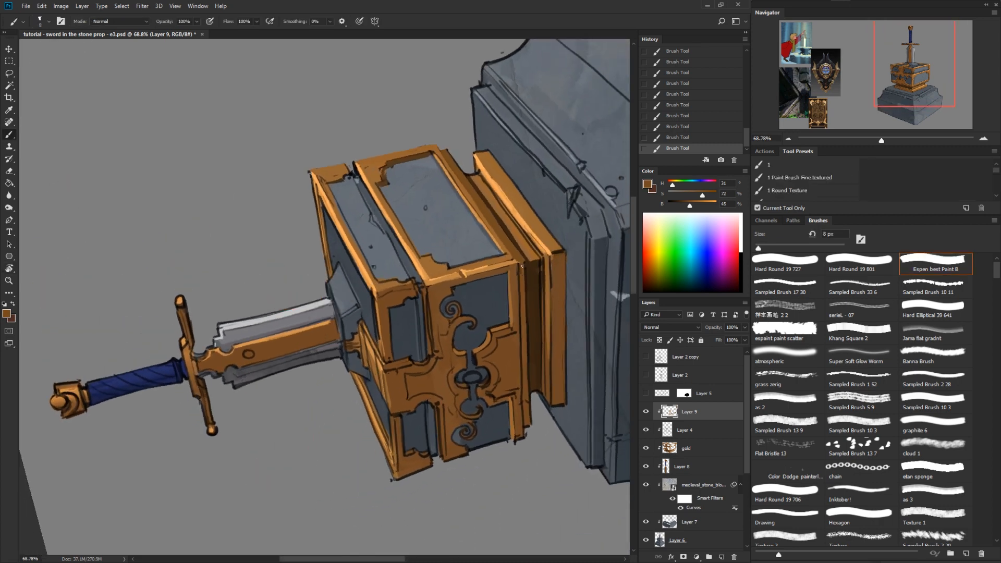
left_click(523, 286, "alt")
left_click_drag(524, 264, 527, 413)
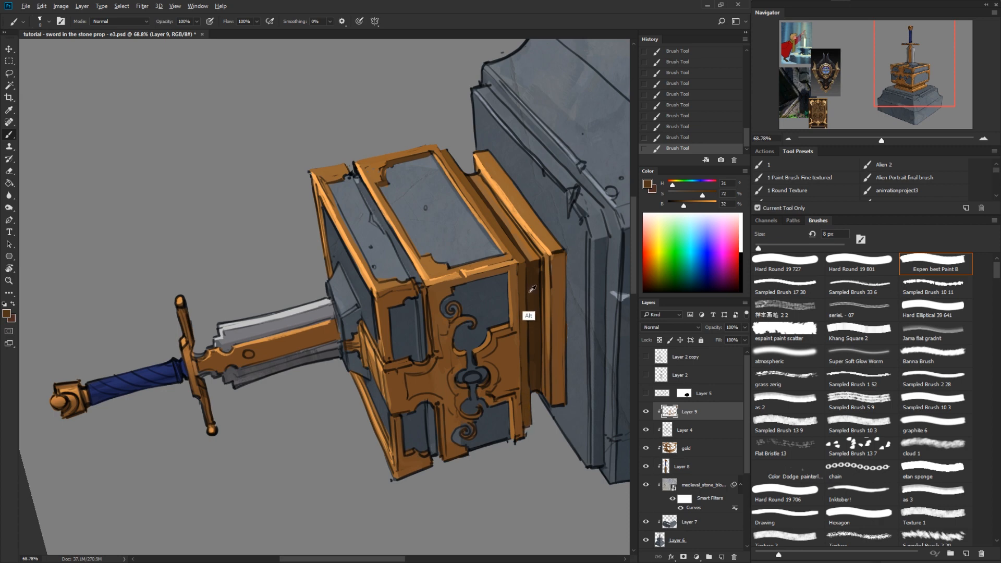
Step: Shade the recessed band beneath the chest with sampled browns and a dark brown at 14% brightness
left_click(528, 313, "alt")
left_click_drag(680, 204, 676, 207)
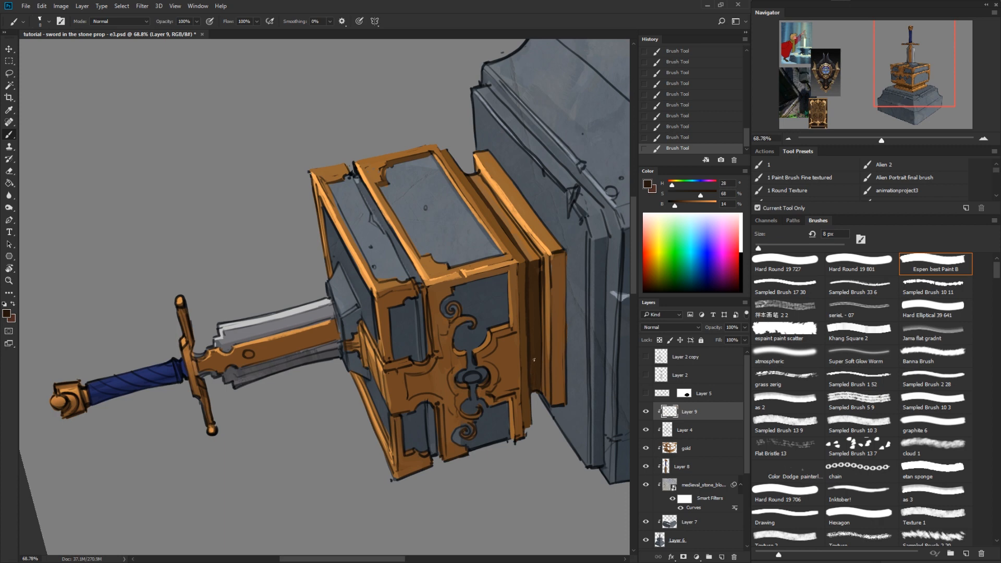
left_click(532, 376, "alt")
left_click(550, 288, "alt")
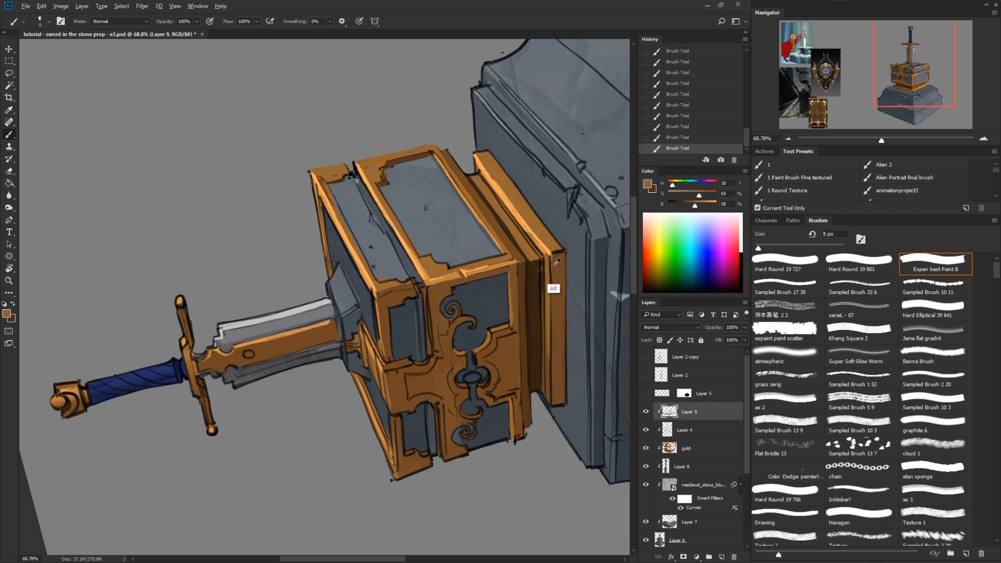
left_click(548, 340, "alt")
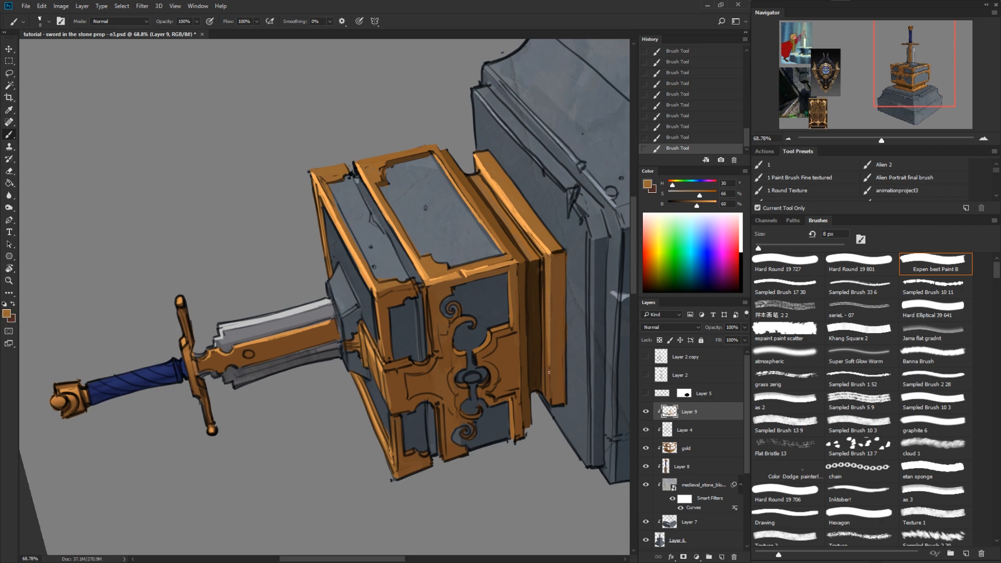
Step: Paint highlights along the gold base trim's front corner with sampled golds and a gold brightened to 85%
left_click_drag(550, 372, 549, 391)
left_click(709, 203)
left_click_drag(550, 259, 550, 320)
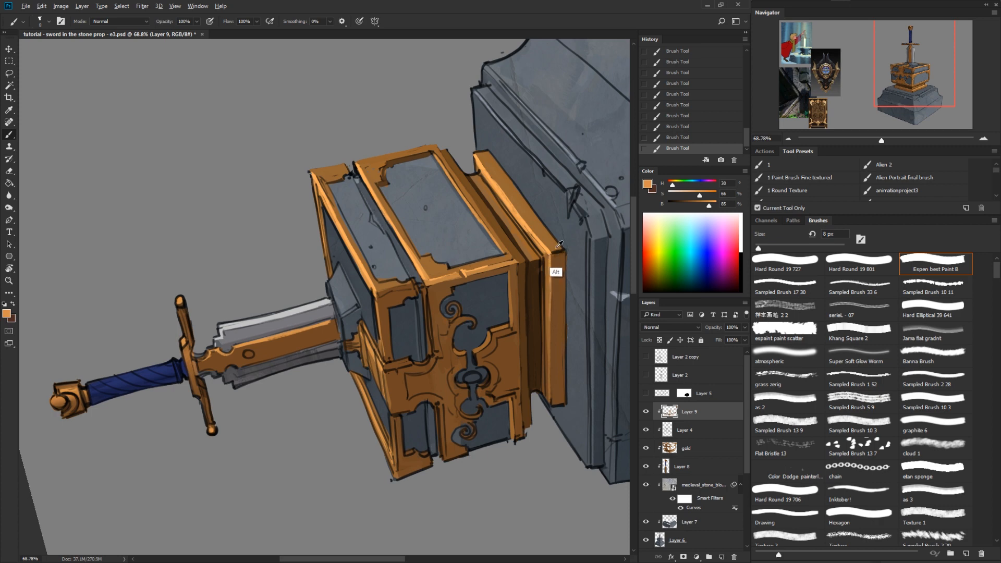
left_click(552, 277, "alt")
key("r")
left_click_drag(558, 251, 453, 488)
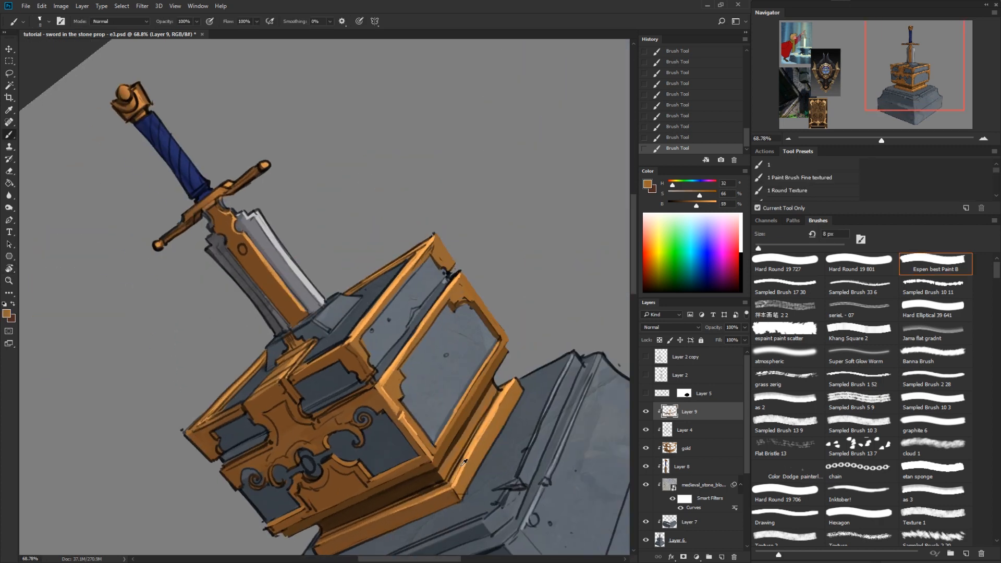
left_click(453, 489, "alt")
Step: Clean the outer edge of the gold base trim with sampled stone grey darkened to 20% brightness
left_click(517, 439, "alt")
left_click(680, 206)
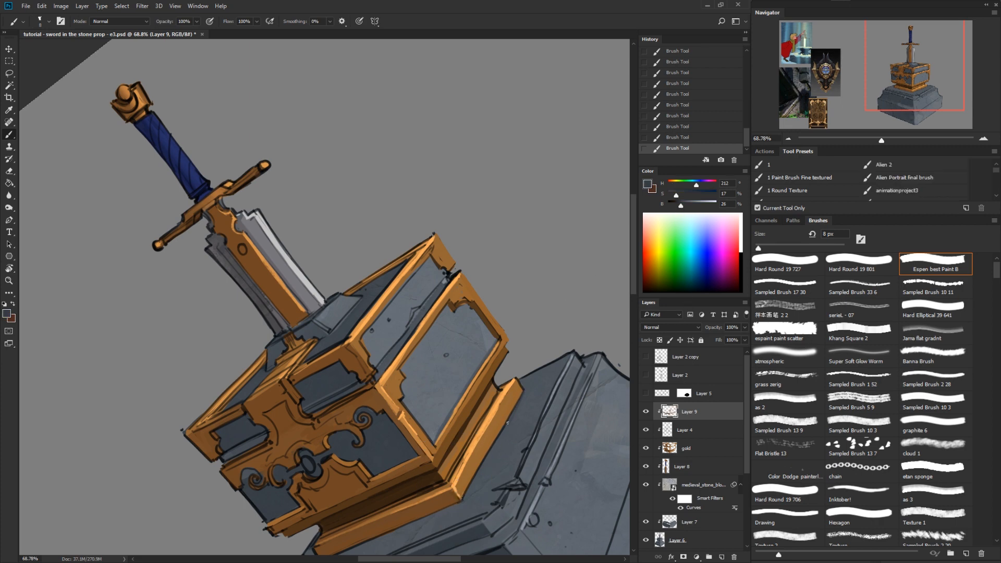
key("r")
left_click_drag(474, 487, 434, 193)
key("b")
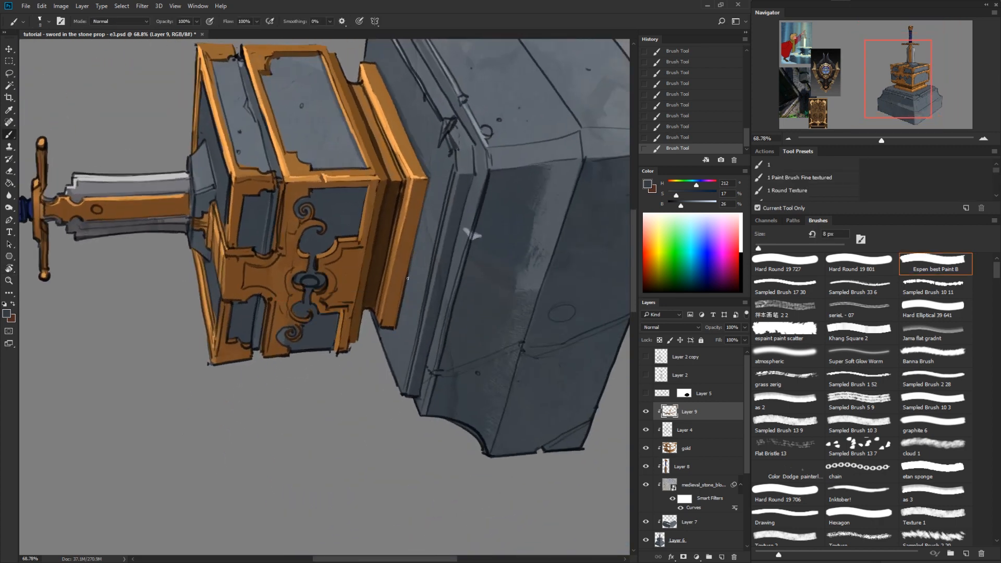
left_click_drag(681, 206, 677, 206)
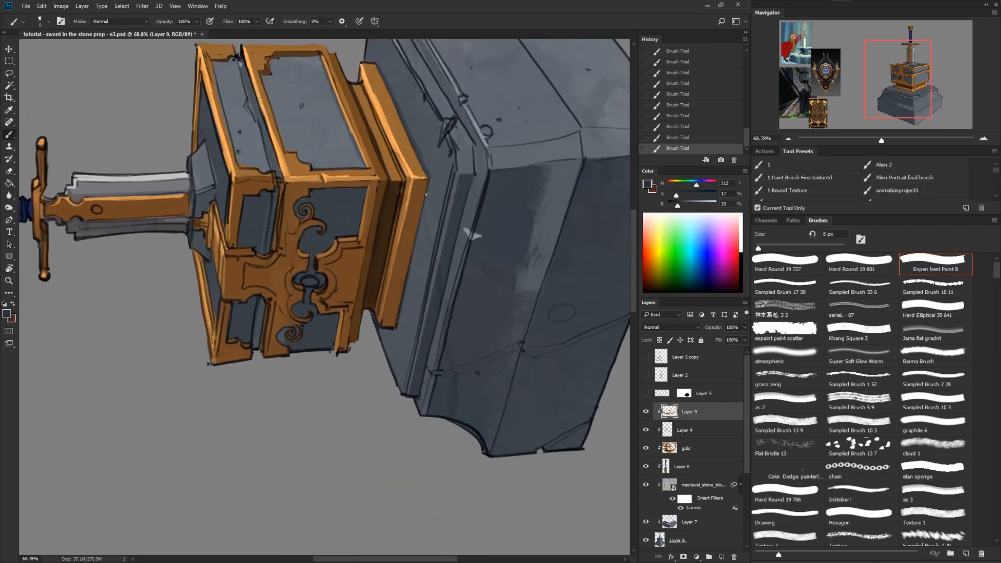
key("r")
left_click_drag(459, 264, 478, 375)
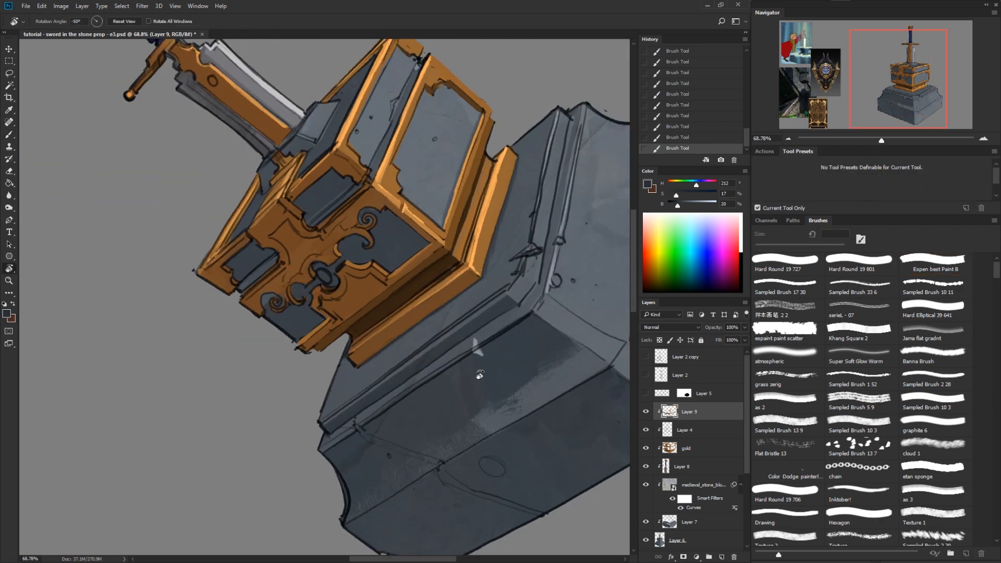
key("b")
left_click(497, 212, "alt")
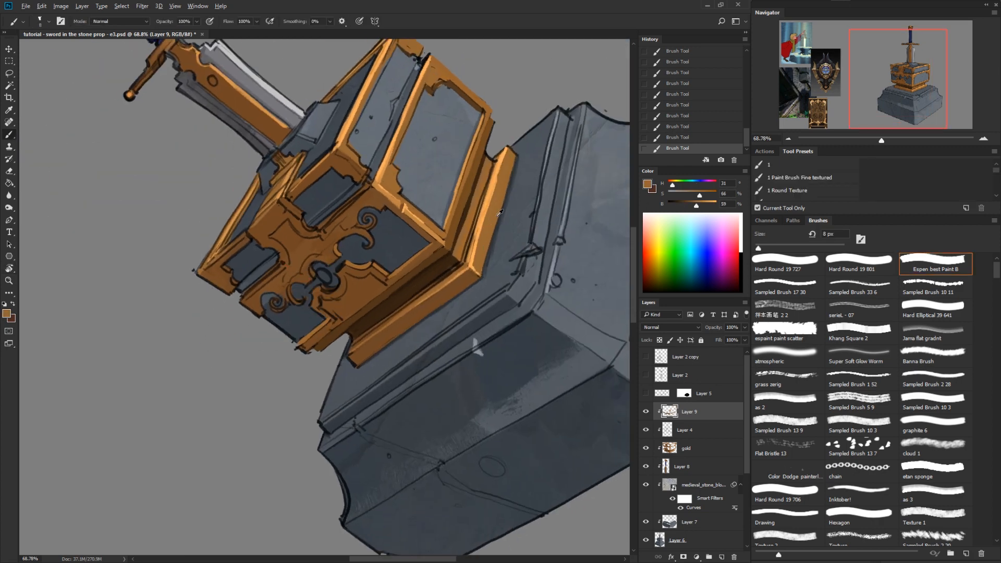
Step: Paint a thick dark crack running down the pedestal's left face using the sampled outline color
key("ctrl+space")
left_click_drag(579, 339, 443, 448)
key("r")
key("ctrl+space")
left_click_drag(424, 313, 584, 335)
key("space")
key("ctrl+space")
left_click_drag(584, 334, 595, 337)
key("r")
mouse_move(539, 379)
left_mouse_down()
mouse_move(360, 480)
mouse_move(369, 405)
mouse_move(470, 277)
mouse_move(451, 262)
mouse_move(440, 295)
left_mouse_up()
key("space")
key("r")
key("ctrl+space")
key("b")
left_click(384, 263, "alt")
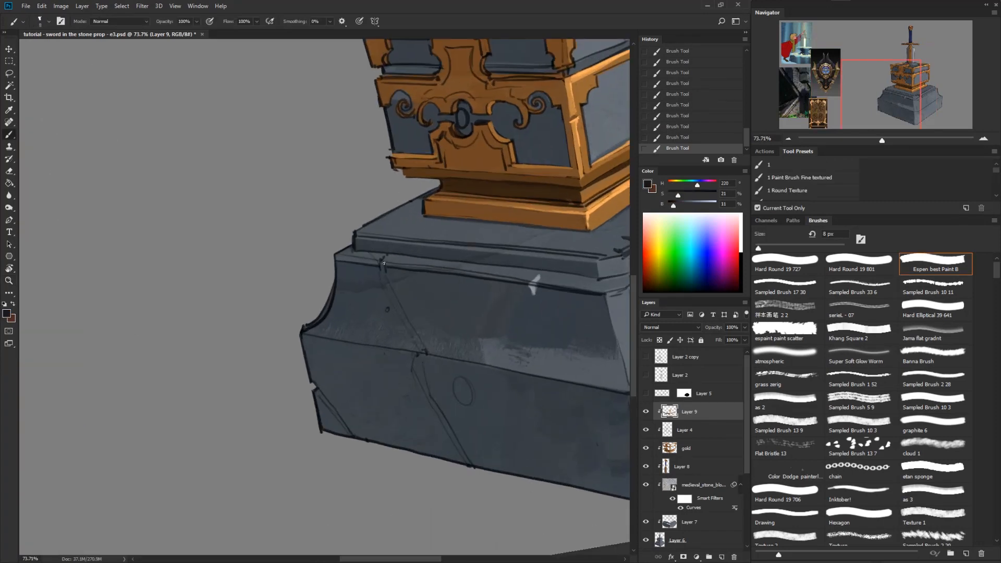
mouse_move(383, 275)
left_mouse_down()
mouse_move(422, 340)
mouse_move(439, 410)
left_mouse_up()
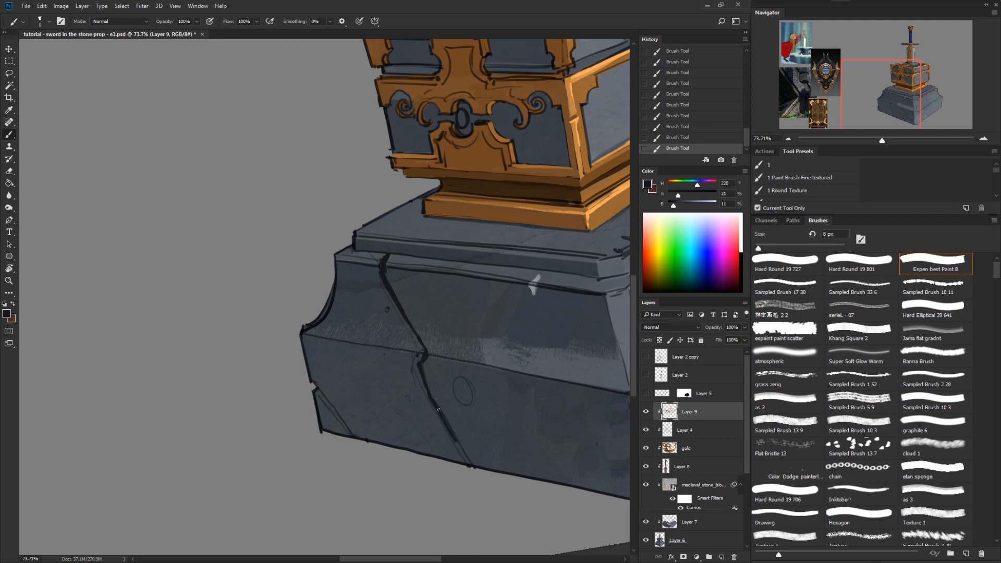
Step: Highlight the edge of the pedestal's left-face crack with a sampled lighter stone grey
left_click(597, 340, "alt")
left_click_drag(381, 281, 422, 351)
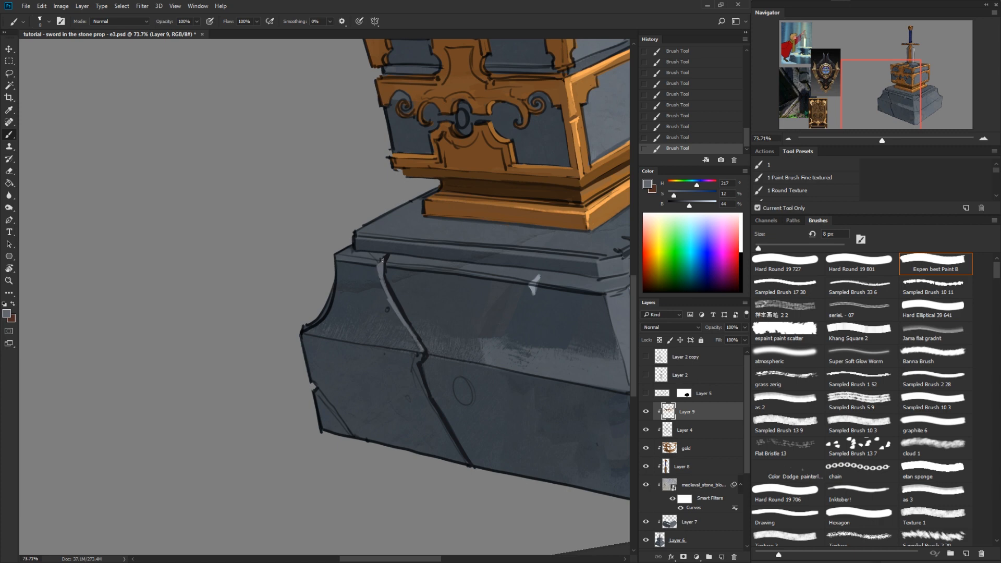
mouse_move(422, 357)
left_mouse_down()
mouse_move(427, 402)
mouse_move(457, 400)
left_mouse_up()
Step: Paint the oval dent beside the pedestal's crack with sampled light and dark stone greys
left_click(460, 379, "alt")
left_click(458, 386, "alt")
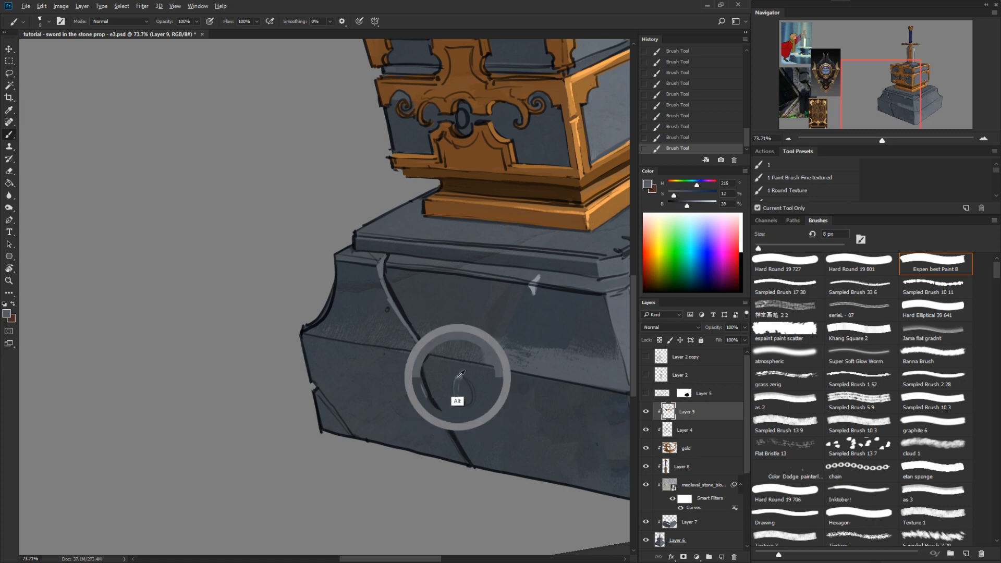
left_click_drag(466, 400, 465, 381)
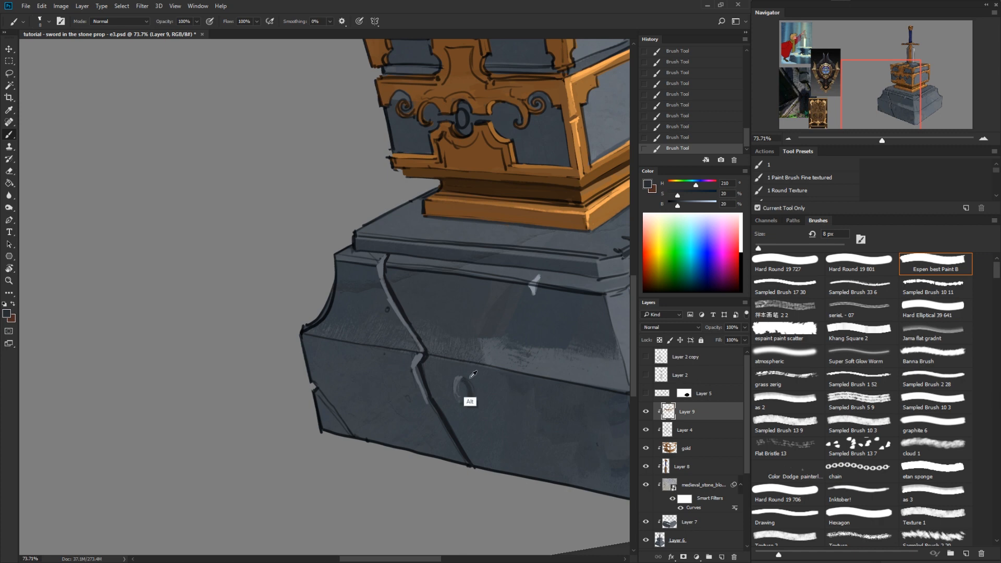
left_click(468, 400, "alt")
mouse_move(467, 402)
left_mouse_down()
mouse_move(465, 382)
mouse_move(476, 426)
mouse_move(454, 445)
mouse_move(414, 445)
left_mouse_up()
left_click(468, 400, "alt")
left_click(469, 403, "alt")
Step: Highlight the pedestal's front corner and upper rim with a stone grey brightened to 66%
key("r")
left_click_drag(564, 417, 541, 453)
key("b")
left_click(521, 394, "alt")
left_click_drag(692, 205, 700, 206)
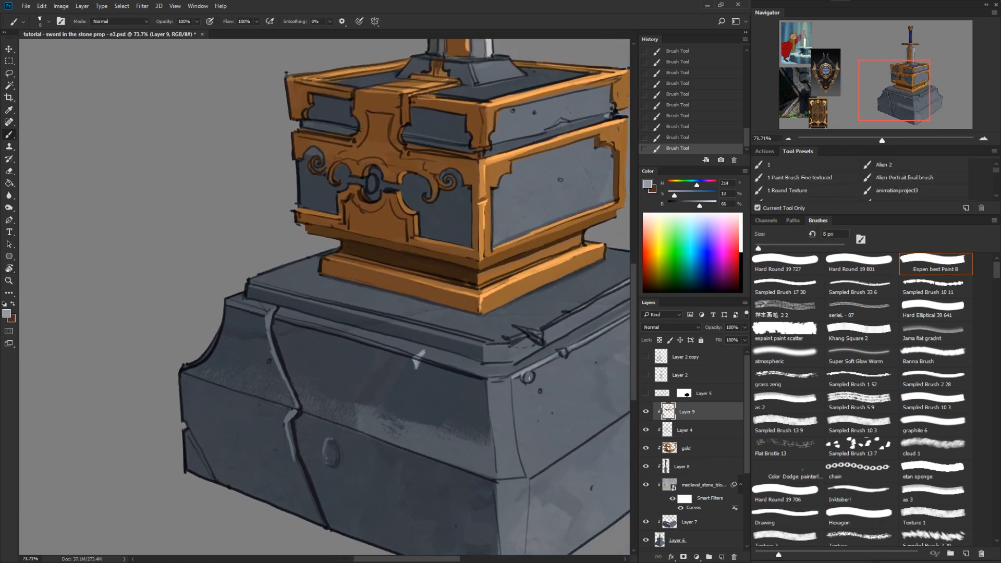
left_click_drag(513, 377, 513, 392)
key("r")
left_click_drag(532, 433, 585, 262)
key("b")
mouse_move(517, 236)
left_mouse_down()
mouse_move(473, 265)
mouse_move(504, 251)
left_mouse_up()
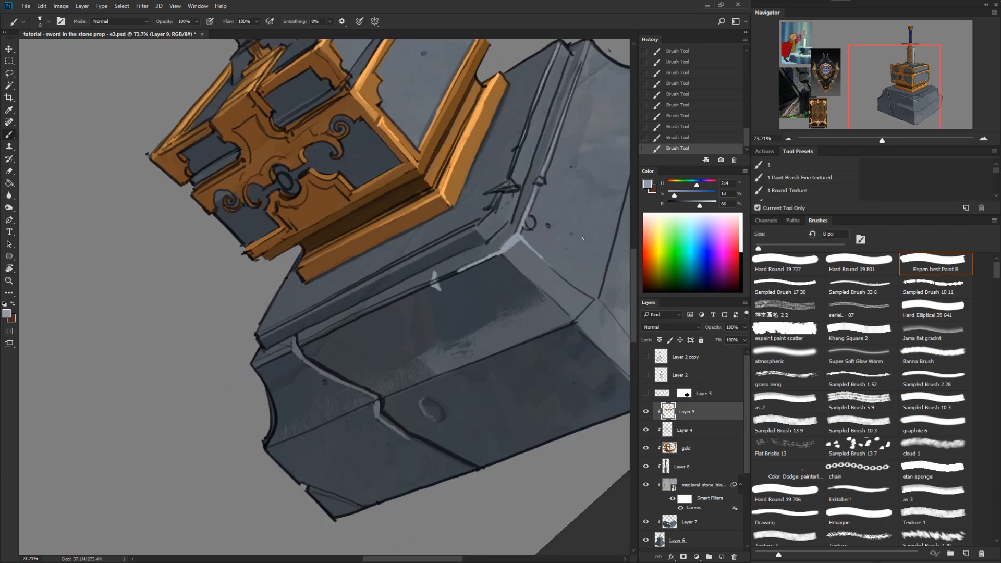
Step: Touch up the chips and outline along the pedestal's upper rim right of the front corner with sampled greys
key("r")
left_click_drag(583, 232, 525, 453)
key("b")
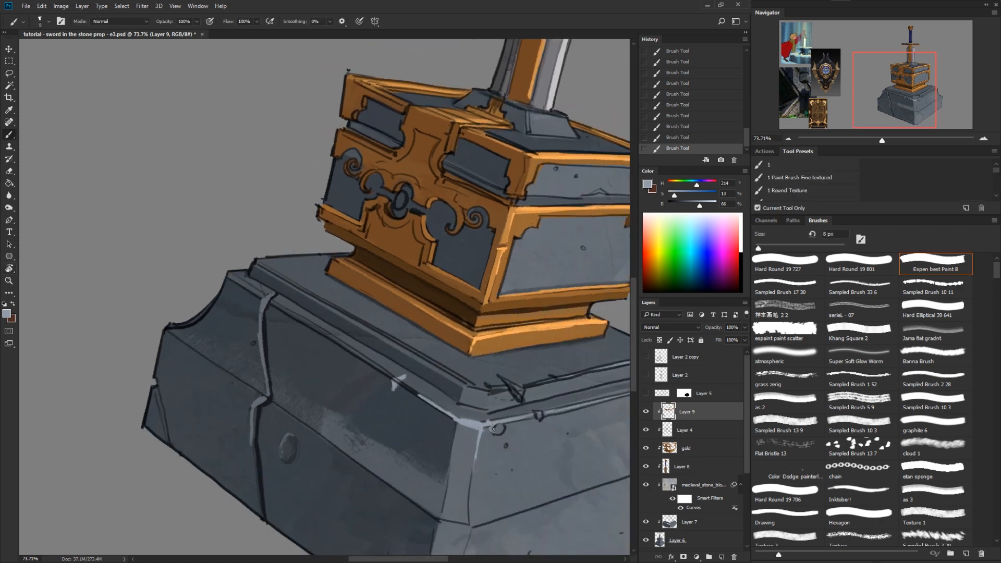
left_click(540, 415, "alt")
left_click_drag(555, 428, 403, 440)
key("r")
mouse_move(543, 392)
left_mouse_down()
mouse_move(553, 365)
mouse_move(501, 367)
mouse_move(513, 397)
mouse_move(538, 397)
left_mouse_up()
key("z")
key("r")
key("z")
left_click_drag(465, 395, 505, 398)
key("b")
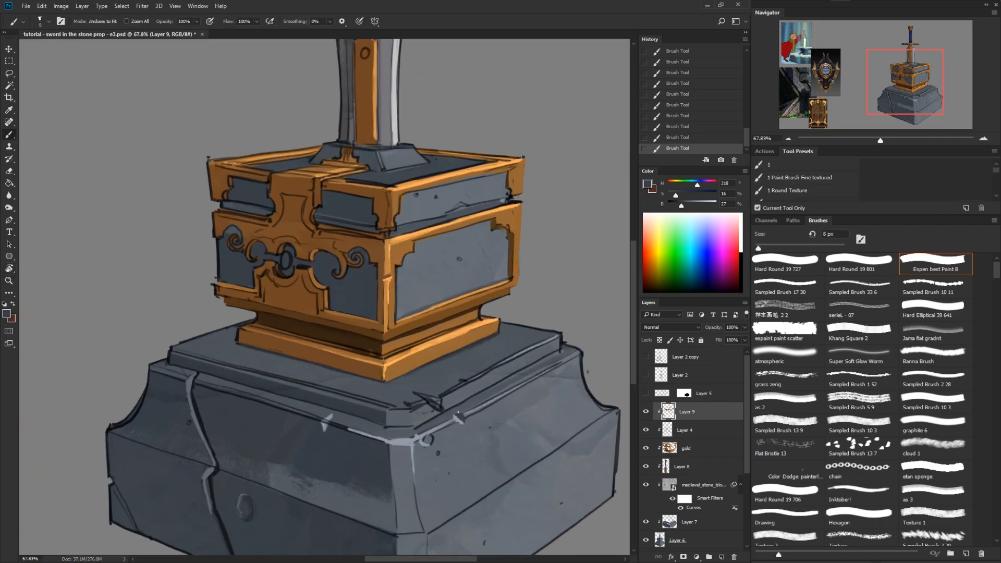
Step: Paint the broken chip on the upper tier near the front corner with sampled light and dark greys
left_click(457, 419, "alt")
left_click_drag(431, 404, 492, 307)
key("r")
left_click(486, 315, "alt")
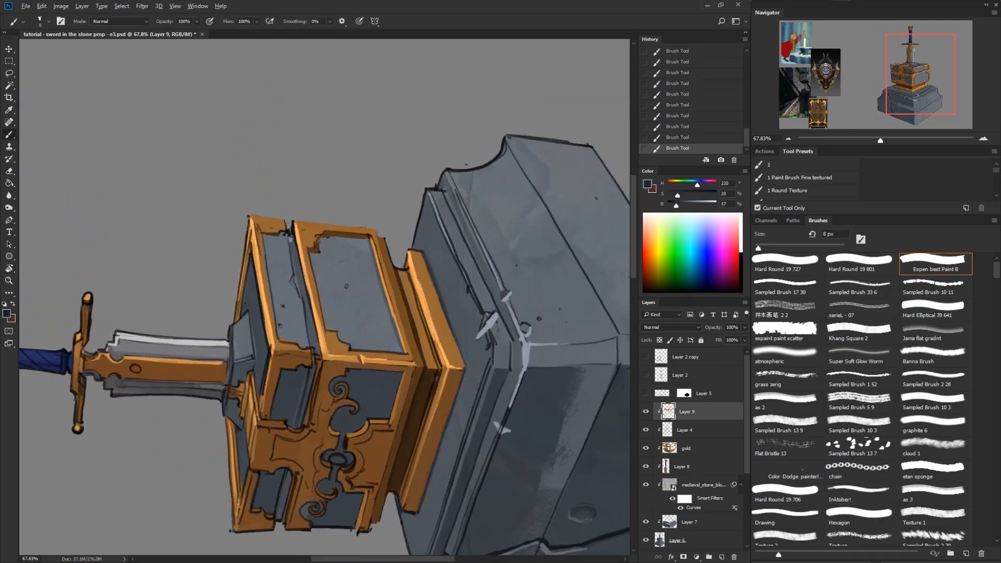
left_click(484, 322, "alt")
left_click_drag(479, 336, 492, 316)
Step: Highlight the upper tier's right edge with light grey at 75% brightness, adding small chips with sampled greys
left_click(498, 316, "alt")
left_click_drag(700, 206, 704, 206)
key("r")
left_click_drag(527, 303, 508, 414)
mouse_move(469, 267)
left_mouse_down()
mouse_move(461, 303)
mouse_move(468, 265)
left_mouse_up()
left_click(468, 271, "alt")
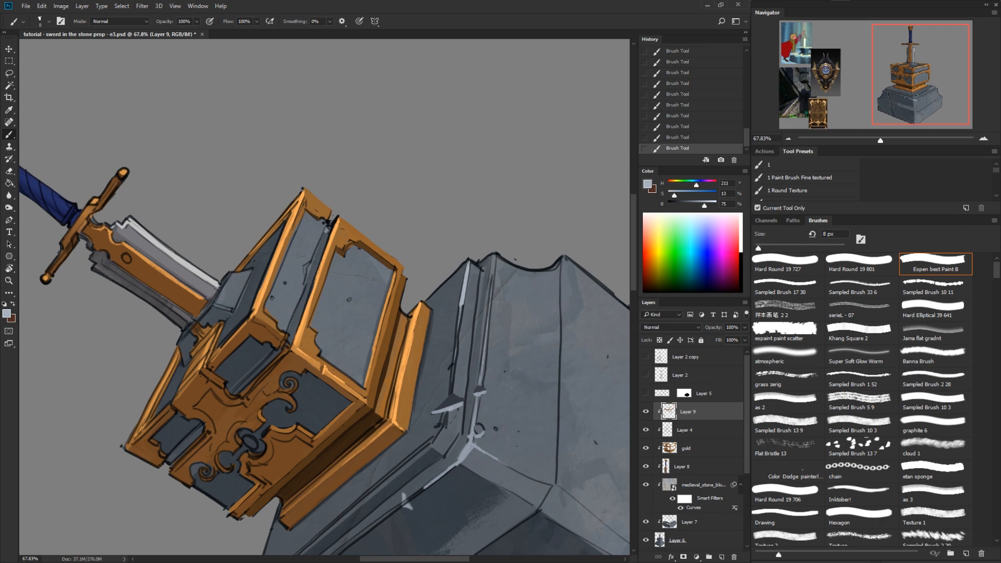
left_click_drag(462, 300, 459, 330)
left_click(469, 290, "alt")
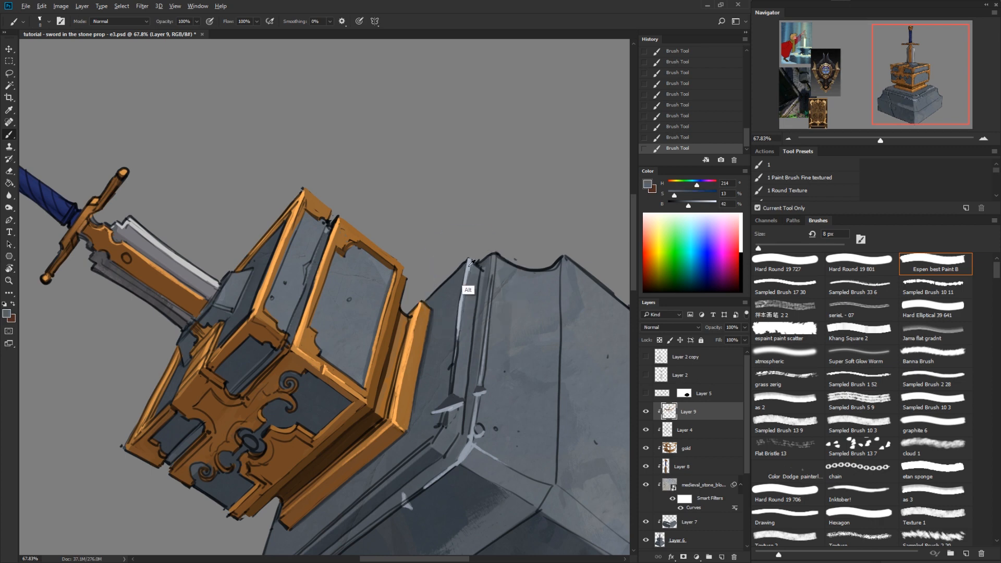
left_click(469, 265, "alt")
left_click(465, 301, "alt")
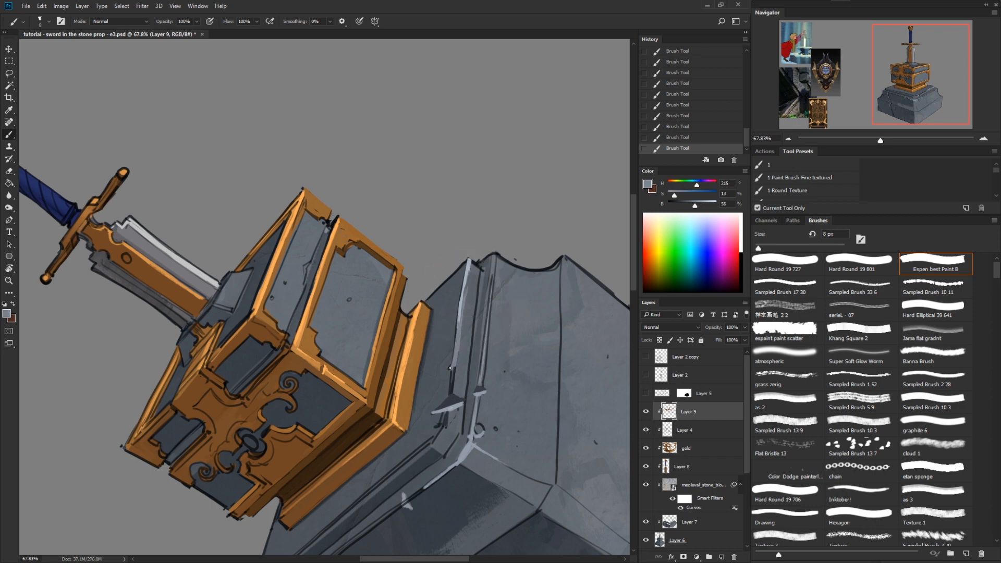
left_click_drag(455, 370, 452, 373)
left_click_drag(449, 416, 449, 412)
left_click(465, 308, "alt")
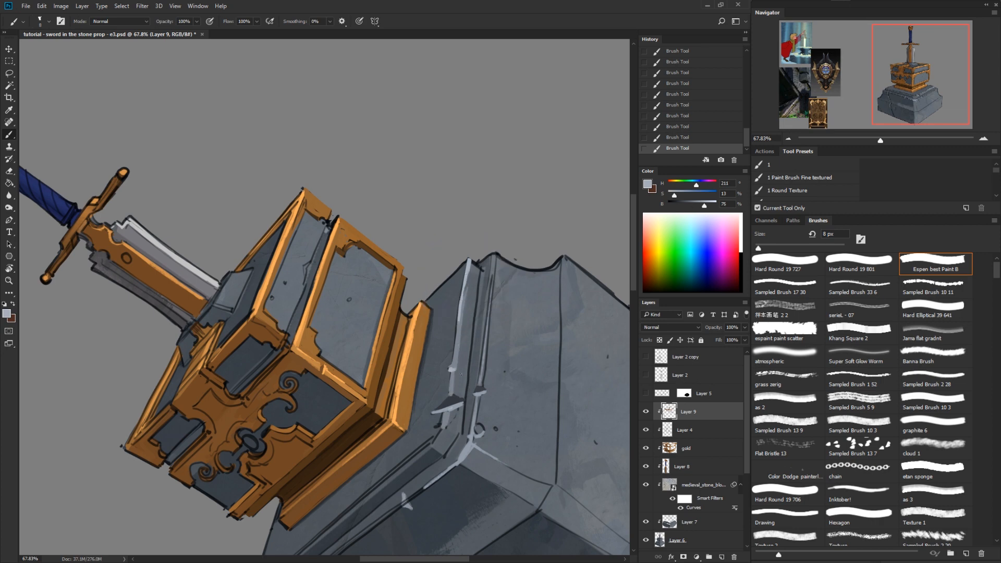
Step: Paint over the dark line along the upper tier's left front edge with sampled stone greys
key("r")
left_click_drag(461, 374, 477, 259)
left_click(500, 277, "alt")
mouse_move(501, 313)
left_mouse_down()
mouse_move(539, 378)
mouse_move(448, 501)
mouse_move(276, 495)
left_mouse_up()
left_click(491, 308, "alt")
key("ctrl+space")
key("r")
key("ctrl+space")
left_click_drag(477, 295, 557, 427)
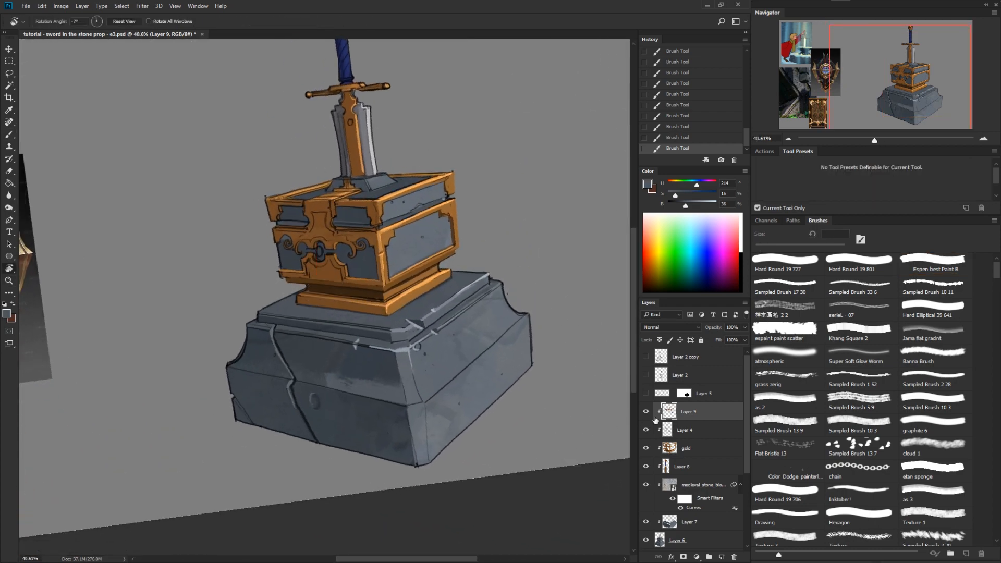
key("z")
key("r")
mouse_move(547, 462)
left_mouse_down()
mouse_move(611, 380)
mouse_move(589, 216)
left_mouse_up()
key("z")
key("r")
mouse_move(404, 274)
left_mouse_down()
mouse_move(478, 287)
mouse_move(462, 226)
left_mouse_up()
key("b")
left_click(364, 207, "alt")
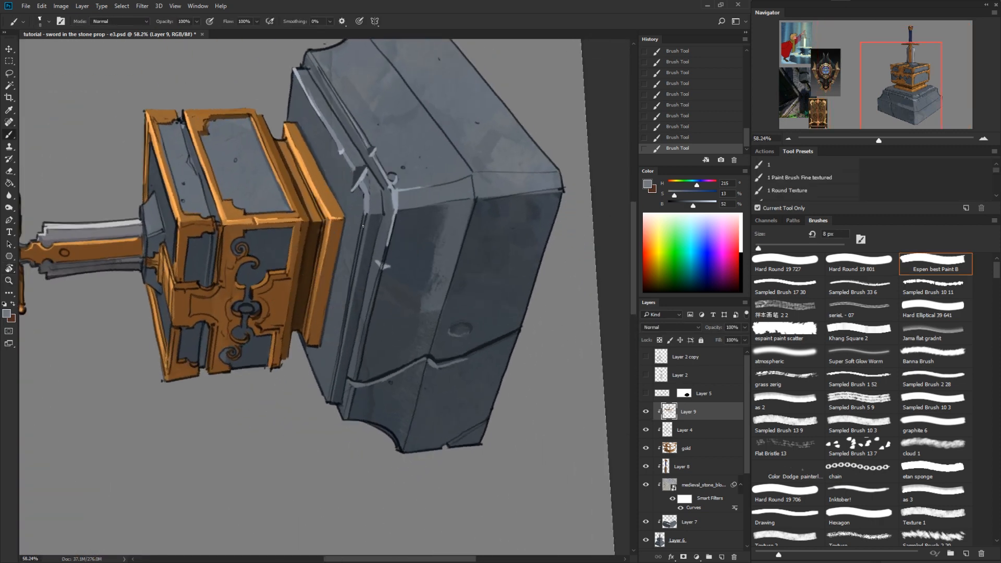
left_click_drag(366, 213, 350, 301)
left_click(363, 218, "alt")
left_click(367, 221, "alt")
left_click(354, 265, "alt")
left_click_drag(359, 243, 335, 362)
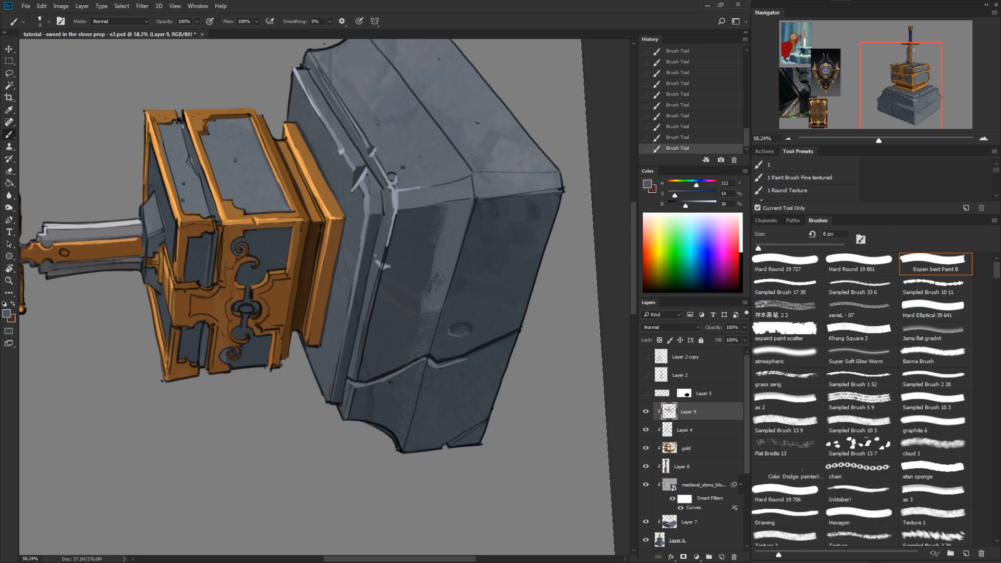
Step: Highlight the upper tier's left front edge with a stone grey brightened to 78%
left_click(371, 226, "alt")
left_click_drag(693, 206, 706, 207)
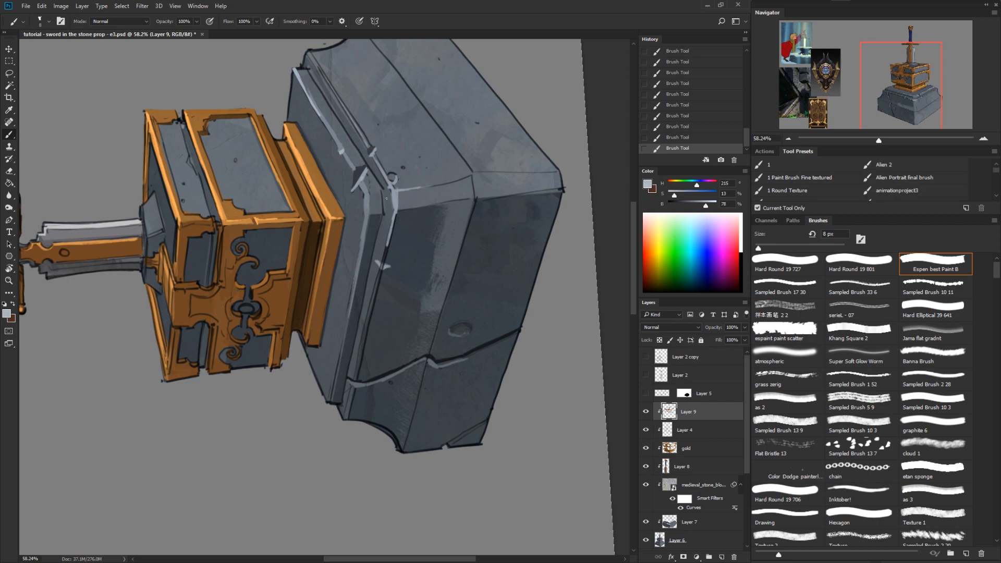
left_click_drag(368, 197, 366, 216)
left_click_drag(366, 229, 330, 402)
left_click(349, 311, "alt")
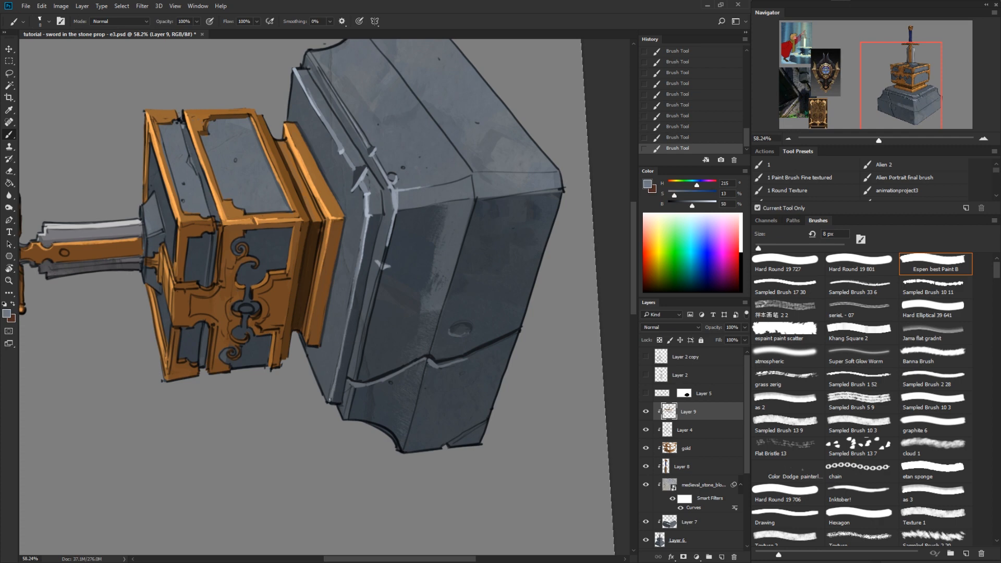
Step: Clean up the left end of the gold base trim and adjoining tier with sampled brown and stone grey
left_click(319, 364, "alt")
left_click_drag(313, 369, 325, 399)
key("r")
mouse_move(393, 308)
left_mouse_down()
mouse_move(336, 371)
mouse_move(412, 495)
mouse_move(502, 314)
left_mouse_up()
left_click(501, 290, "alt")
left_click(428, 383, "alt")
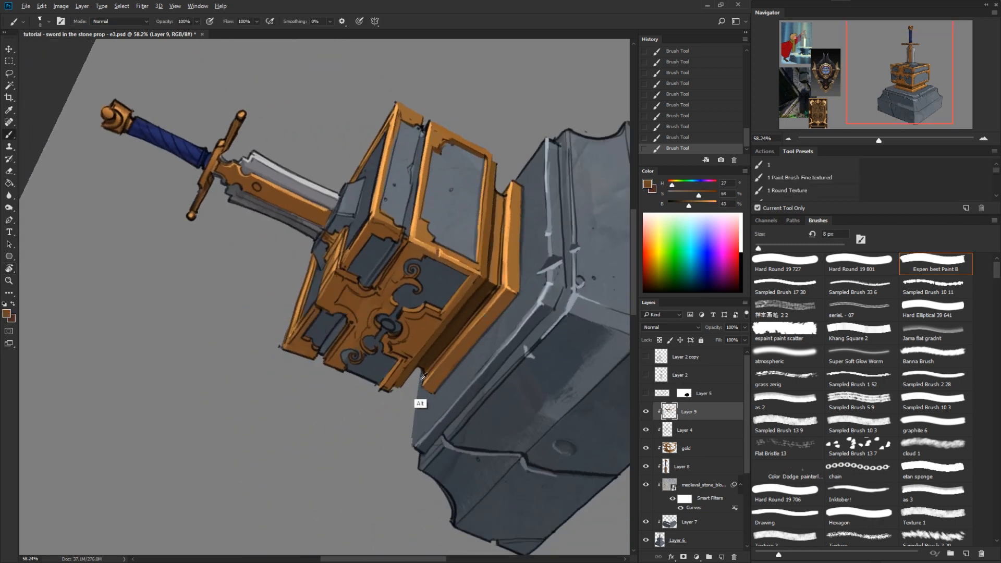
left_click(416, 408, "alt")
left_click_drag(495, 333, 490, 370)
left_click(515, 272, "alt")
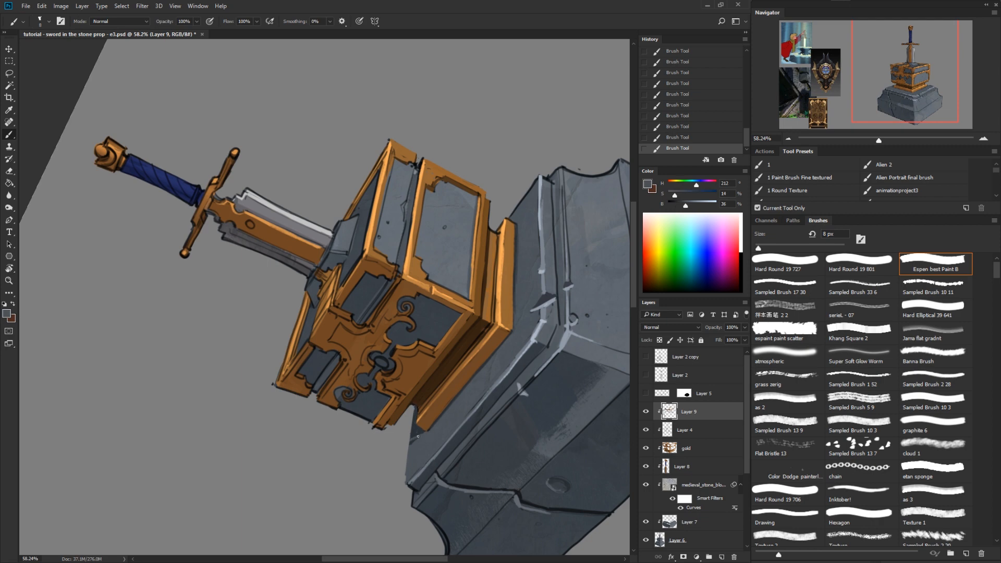
Step: Highlight the gold rim along the left side of the chest lid with sampled, brightened light gold
key("r")
scroll(494, 420, "down", 5)
left_click_drag(529, 392, 444, 312)
key("z")
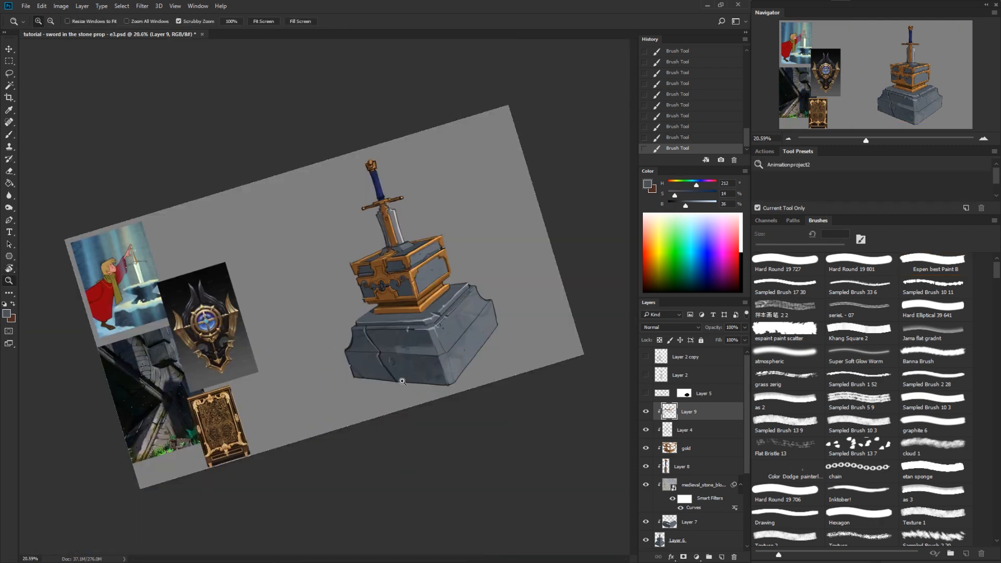
left_click_drag(418, 373, 459, 342)
left_click_drag(454, 282, 474, 369)
key("r")
left_click_drag(486, 317, 515, 323)
key("z")
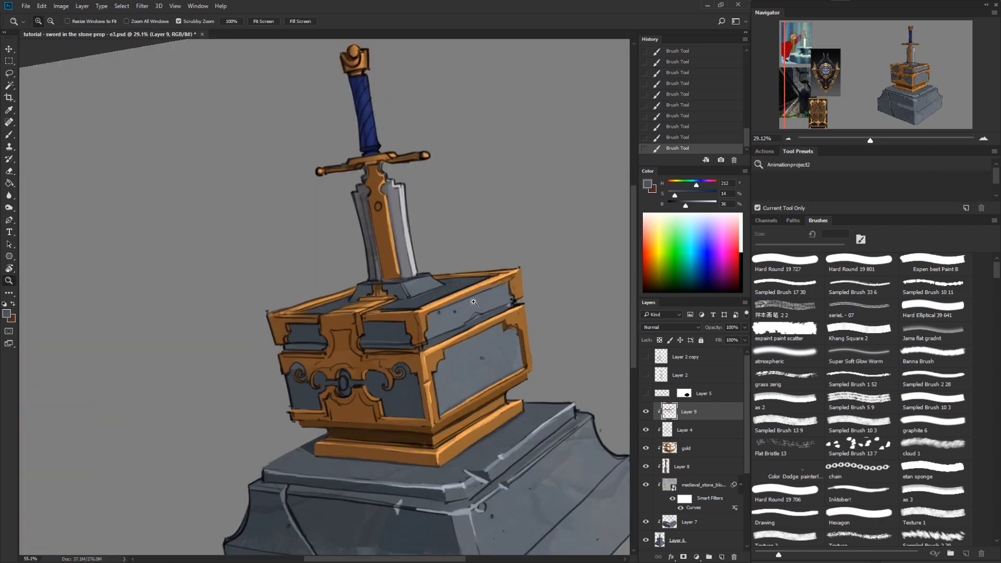
key("r")
left_click_drag(543, 372, 552, 249)
left_click_drag(407, 269, 488, 335)
key("z")
left_click_drag(489, 330, 528, 324)
key("b")
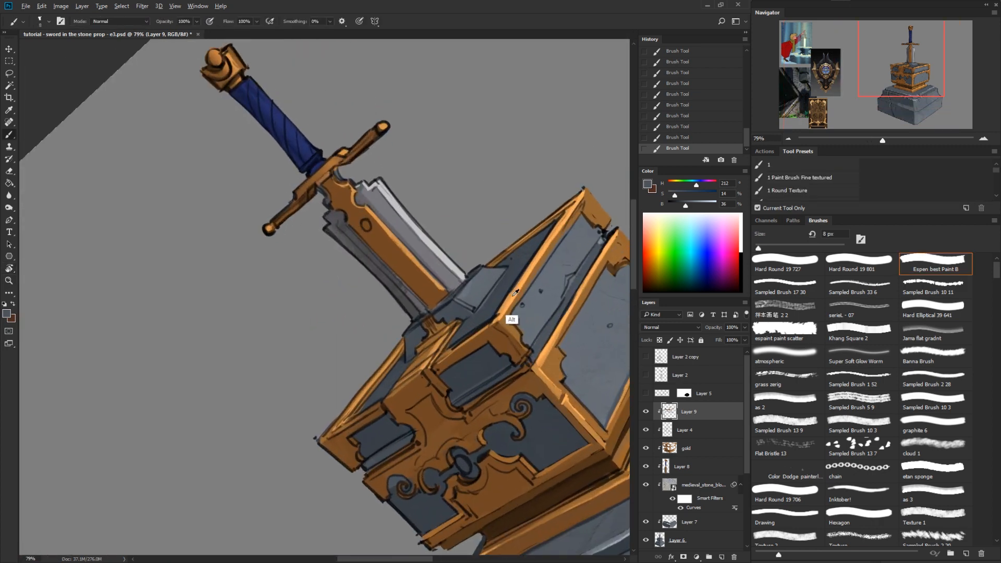
left_click(508, 323, "alt")
left_click_drag(401, 351, 359, 404)
left_click(403, 341, "alt")
left_click(460, 324, "alt")
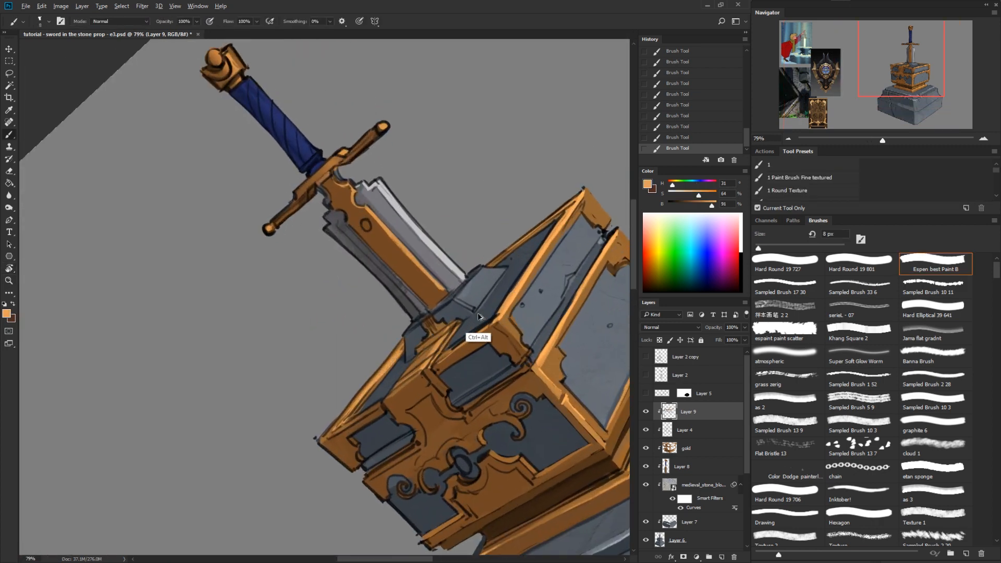
left_click_drag(711, 205, 714, 205)
left_click(369, 397, "alt")
left_click_drag(349, 416, 401, 353)
Step: Clean up the lid's left gold rim and front corner with sampled browns and golds
left_click(387, 372, "alt")
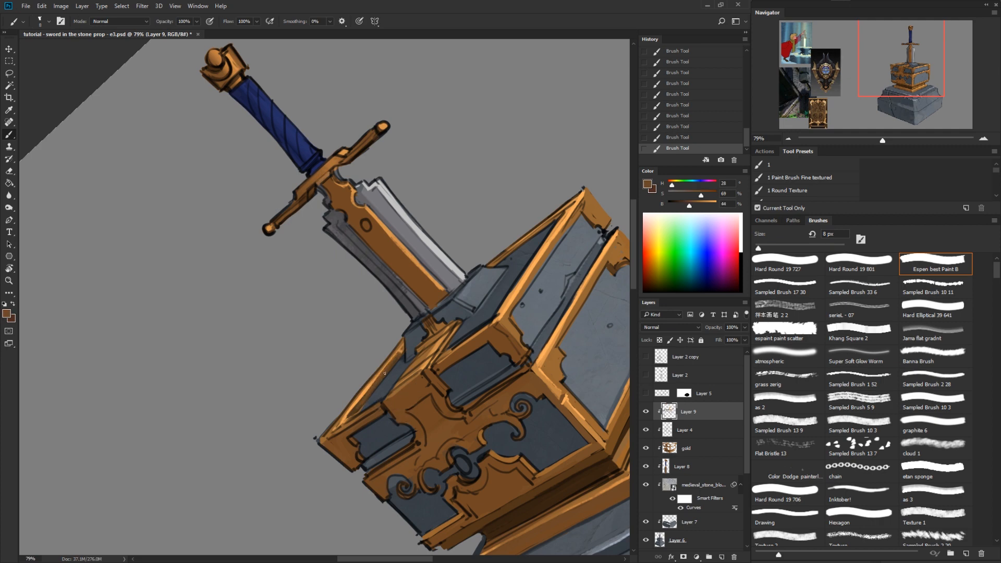
left_click(362, 399, "alt")
left_click(321, 439, "alt")
left_click(337, 422, "alt")
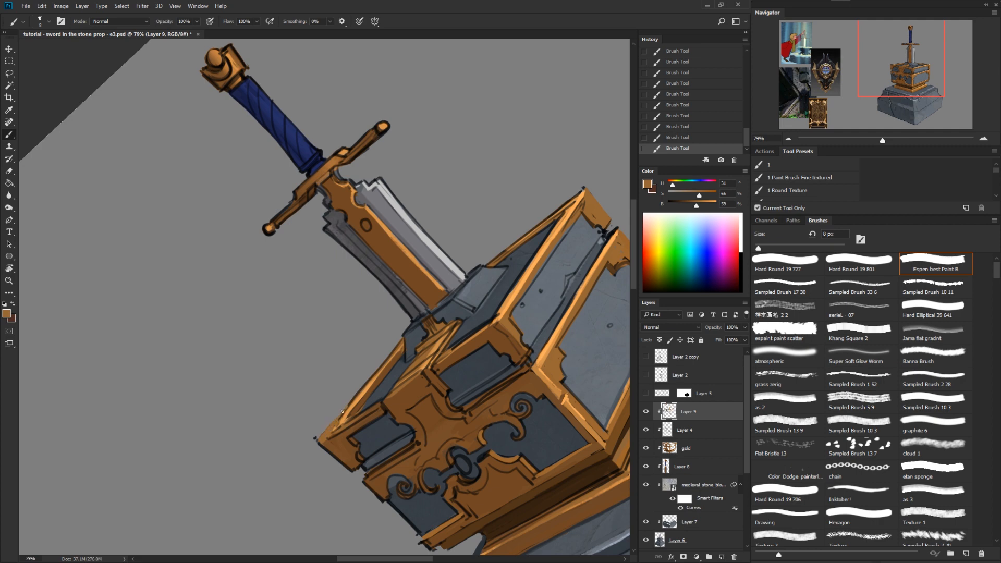
left_click(335, 467, "alt")
left_click(465, 362, "alt")
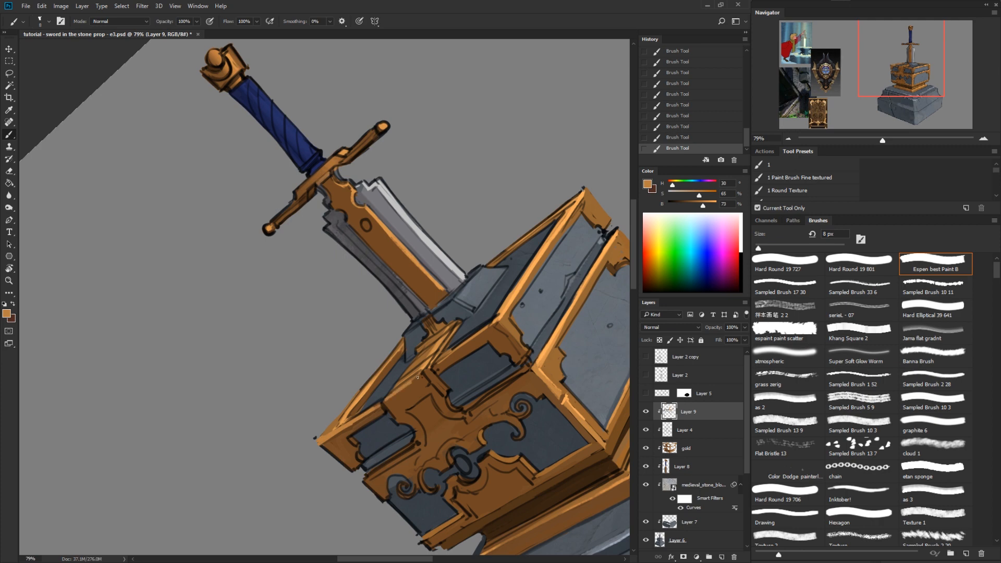
Step: Highlight the edge of the gold strap where it folds over the lid's front, using sampled light and mid golds
key("r")
mouse_move(379, 406)
left_mouse_down()
mouse_move(361, 417)
mouse_move(359, 445)
mouse_move(357, 417)
mouse_move(360, 469)
left_mouse_up()
left_click(453, 448, "alt")
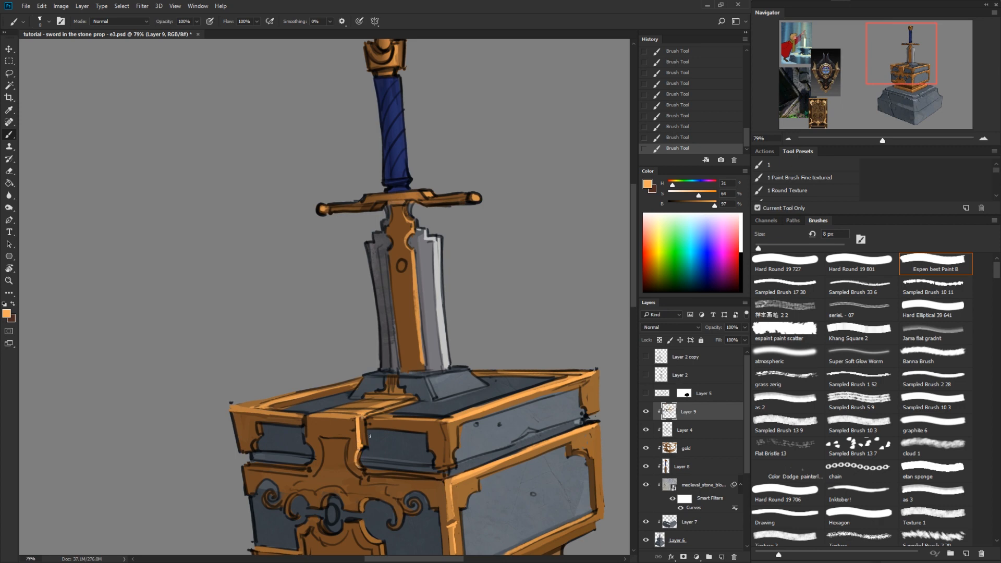
left_click(365, 428, "alt")
left_click(368, 409, "alt")
mouse_move(359, 418)
left_mouse_down()
mouse_move(362, 444)
mouse_move(374, 414)
mouse_move(398, 408)
mouse_move(359, 423)
mouse_move(387, 408)
left_mouse_up()
left_click(356, 424, "alt")
mouse_move(358, 417)
left_mouse_down()
mouse_move(403, 401)
mouse_move(388, 405)
left_mouse_up()
left_click(359, 423, "alt")
left_click_drag(398, 402, 417, 397)
Step: Paint the stepped gold ornament at the end of the lid strap below the blade with sampled golds and browns
key("r")
mouse_move(410, 444)
left_mouse_down()
mouse_move(565, 339)
mouse_move(566, 266)
left_mouse_up()
key("b")
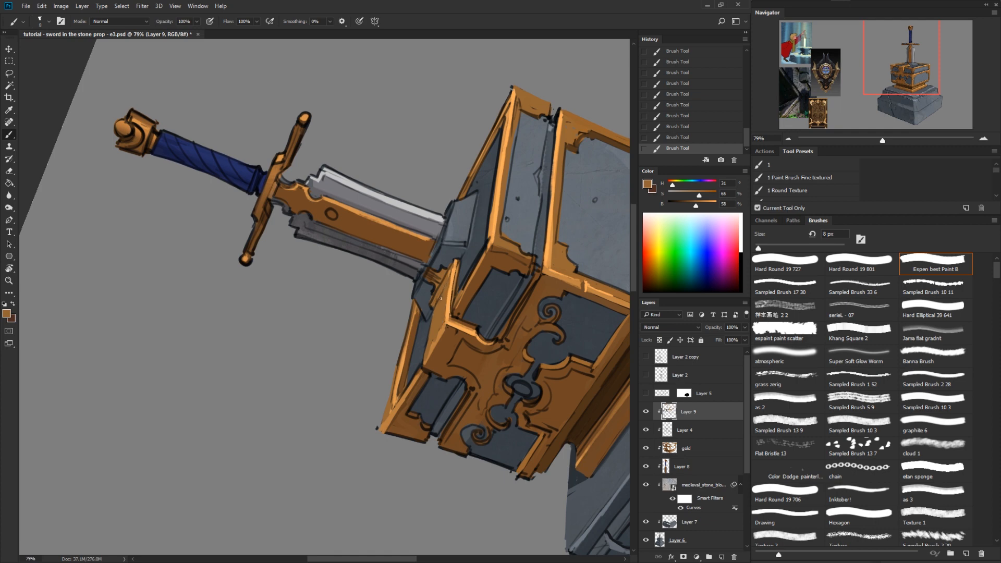
left_click(444, 325, "alt")
left_click(445, 282, "alt")
left_click(444, 270, "alt")
left_click(431, 276, "alt")
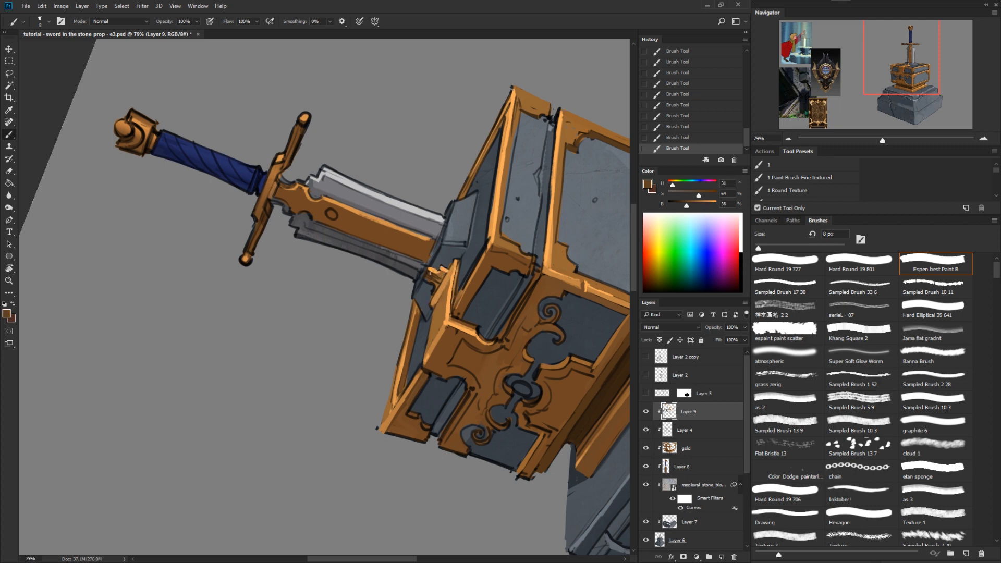
left_click(439, 279, "alt")
left_click(433, 269, "alt")
mouse_move(430, 269)
left_mouse_down()
mouse_move(441, 272)
mouse_move(437, 286)
left_mouse_up()
left_click(442, 275, "alt")
left_click(430, 277, "alt")
Step: Refine the tip of the gold ornament on the sword's stone socket with sampled gold tones
key("ctrl+space")
mouse_move(503, 360)
left_mouse_down()
mouse_move(473, 398)
mouse_move(461, 468)
mouse_move(383, 487)
left_mouse_up()
key("r")
key("ctrl+space")
left_click_drag(395, 422, 417, 423)
left_click(385, 430, "alt")
left_click(397, 423, "alt")
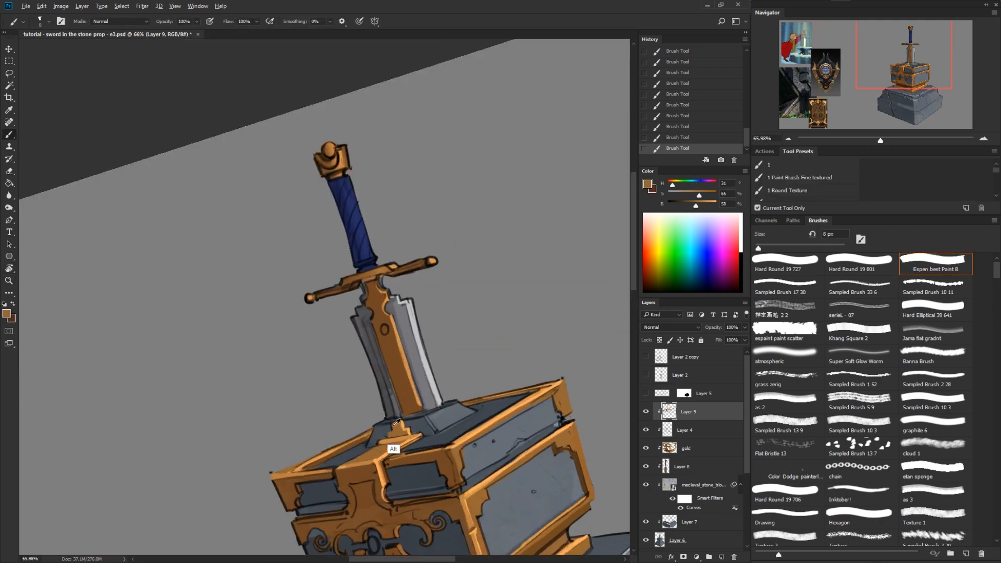
key("ctrl+space")
left_click(412, 408, "alt")
Step: Paint over the dark outline along the blade's right edge with sampled light grey
key("r")
left_click_drag(527, 392, 472, 470)
left_click(399, 337, "alt")
left_click_drag(402, 336, 391, 429)
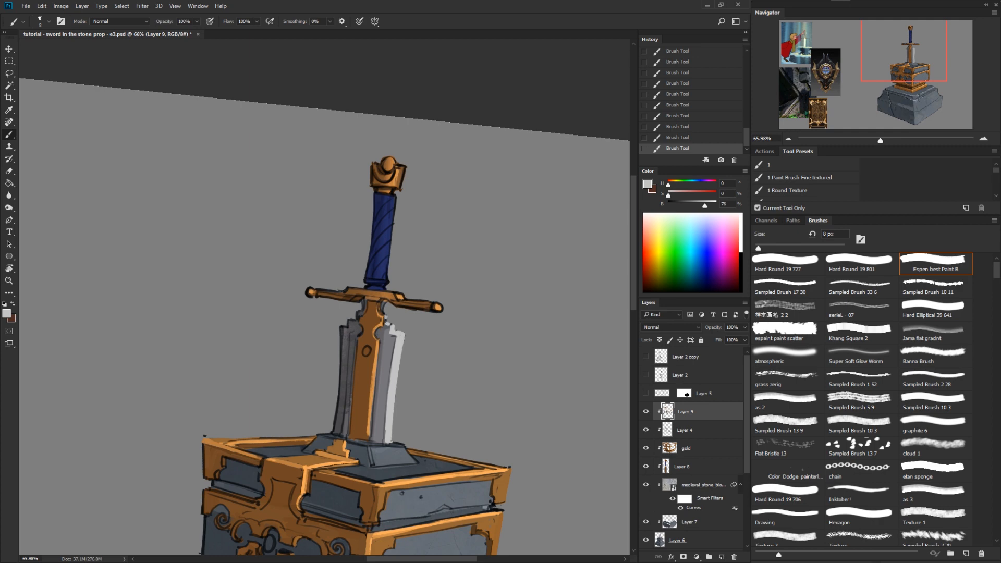
Step: Paint over the dark lines along the blade's left edge with sampled darker greys
left_click(343, 446, "alt")
mouse_move(340, 401)
left_mouse_down()
mouse_move(333, 426)
mouse_move(341, 328)
left_mouse_up()
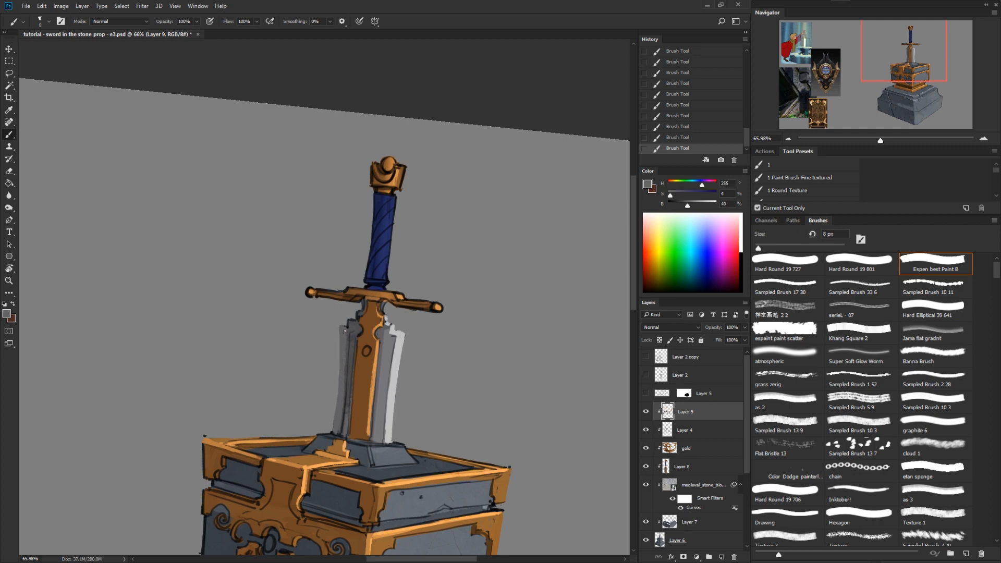
left_click(347, 395, "alt")
left_click_drag(346, 421, 349, 368)
Step: Brighten the blade's right bevel with light grey at 88% brightness and white gradients inside a lasso selection
left_click(392, 364, "alt")
left_click_drag(426, 388, 423, 408)
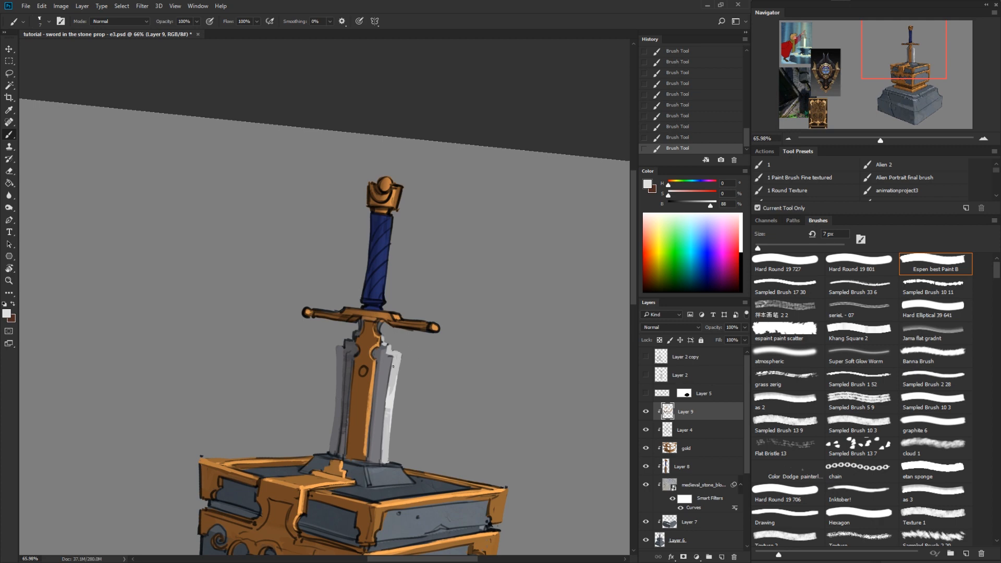
key("l")
mouse_move(393, 367)
left_mouse_down()
mouse_move(385, 460)
mouse_move(414, 425)
mouse_move(396, 356)
left_mouse_up()
key("g")
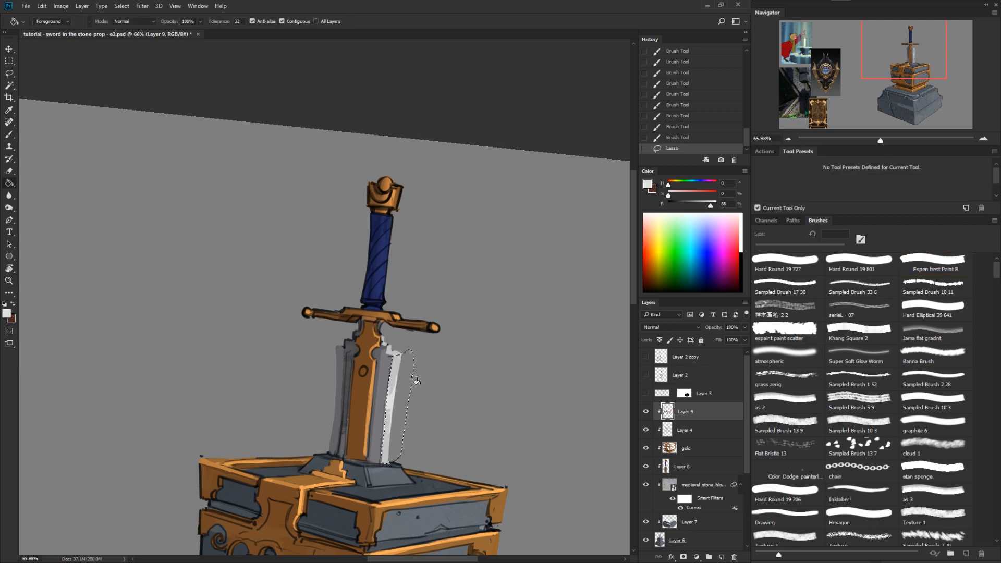
key("shift+g")
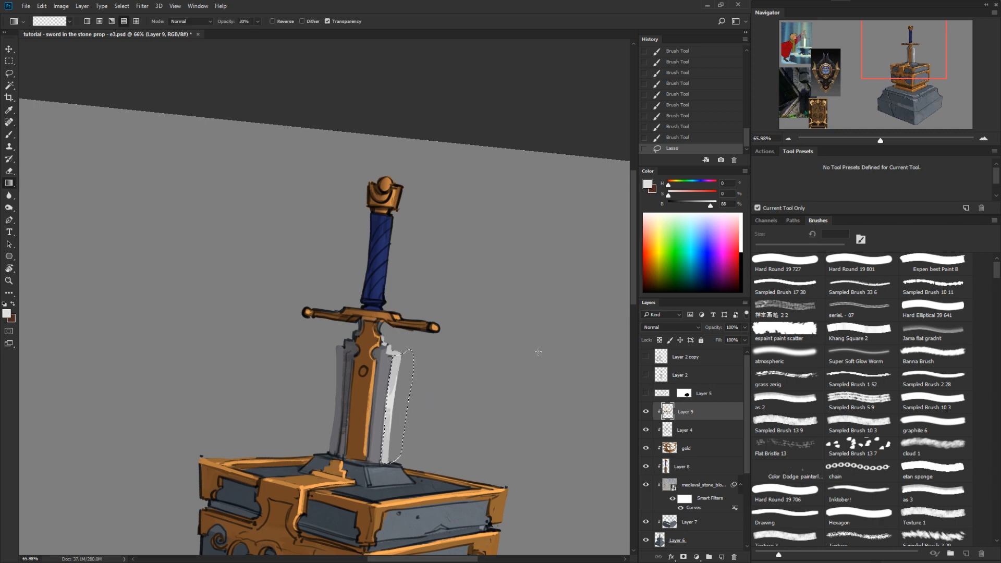
left_click(258, 22)
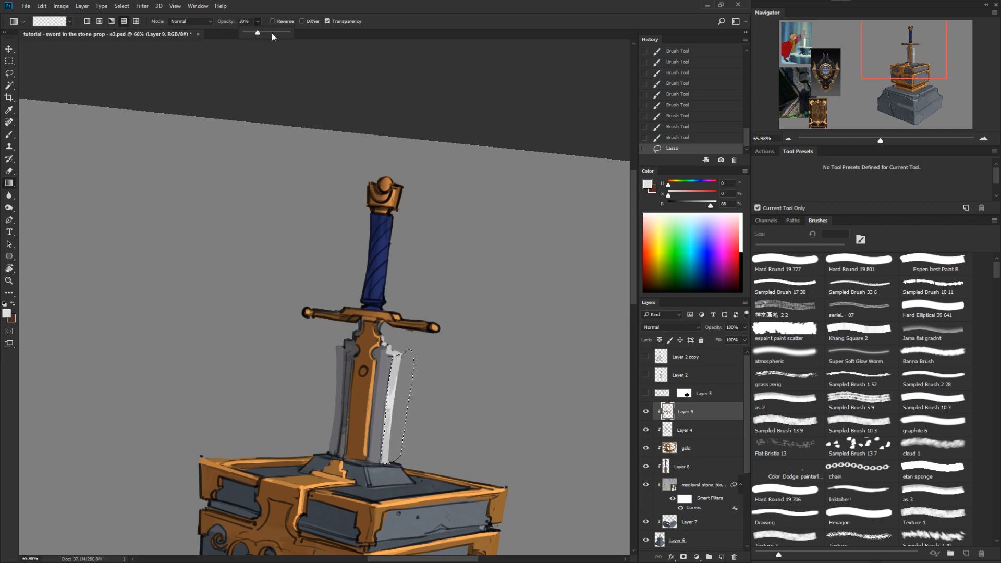
left_click_drag(271, 34, 320, 27)
mouse_move(391, 399)
left_mouse_down()
mouse_move(420, 394)
mouse_move(394, 422)
mouse_move(393, 517)
left_mouse_up()
key("ctrl+z")
left_click(717, 205)
key("ctrl+d")
Step: Touch up the top corner of the blade's right bevel with light grey at 88% brightness
key("z")
left_click_drag(464, 449, 444, 481)
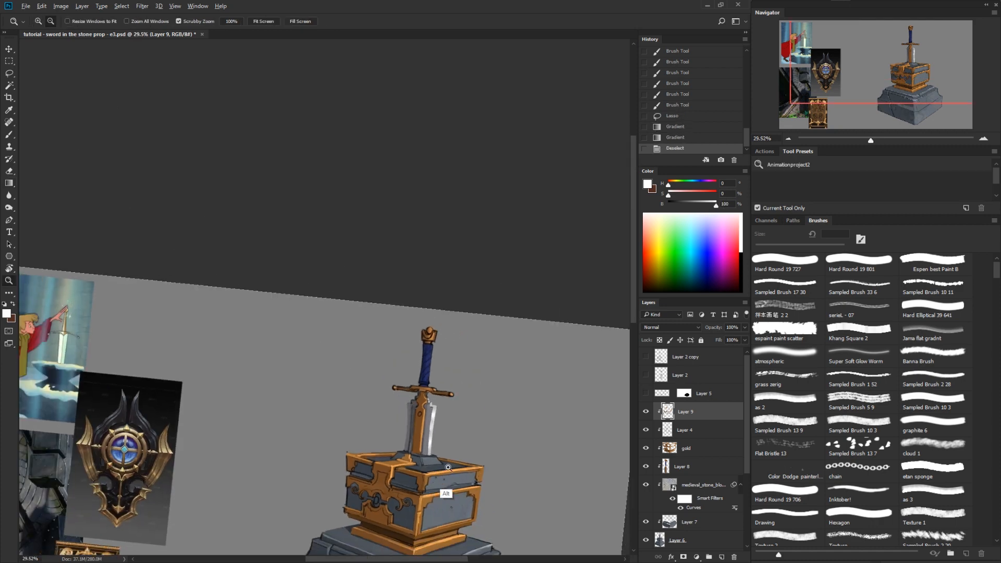
left_click_drag(438, 417, 474, 436)
key("r")
left_click_drag(478, 470, 477, 470)
left_click(495, 374, "alt")
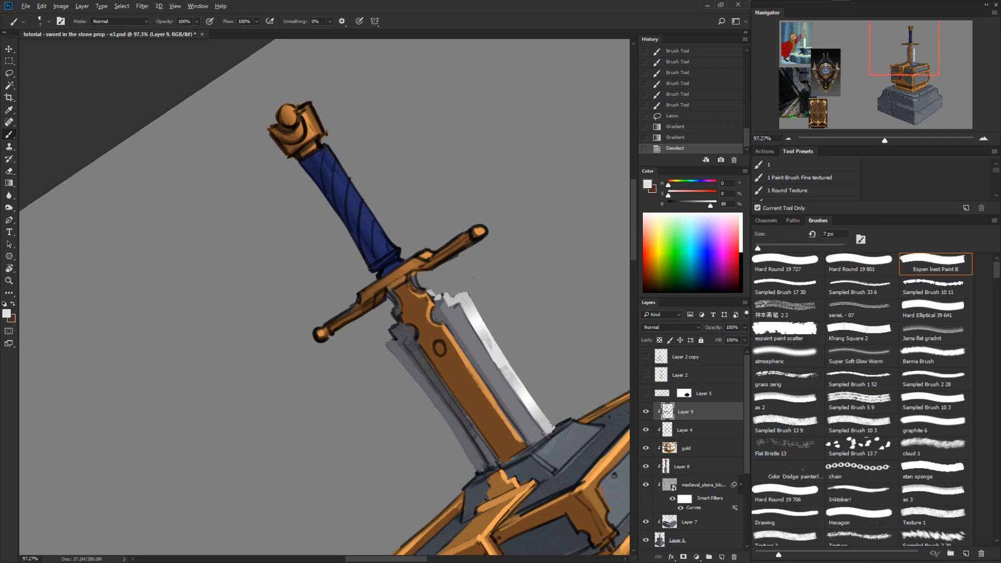
left_click_drag(462, 300, 467, 294)
Step: Paint out the dark lines on the blade's notched right shoulder with sampled greys
key("r")
mouse_move(545, 319)
left_mouse_down()
mouse_move(555, 367)
mouse_move(242, 492)
mouse_move(228, 488)
left_mouse_up()
left_click(260, 404, "alt")
left_click_drag(259, 405, 263, 409)
left_click(262, 418, "alt")
left_click(264, 407, "alt")
left_click(262, 418, "alt")
left_click_drag(265, 406, 261, 417)
key("r")
mouse_move(333, 430)
left_mouse_down()
mouse_move(496, 395)
mouse_move(493, 247)
left_mouse_up()
key("b")
left_click(437, 323, "alt")
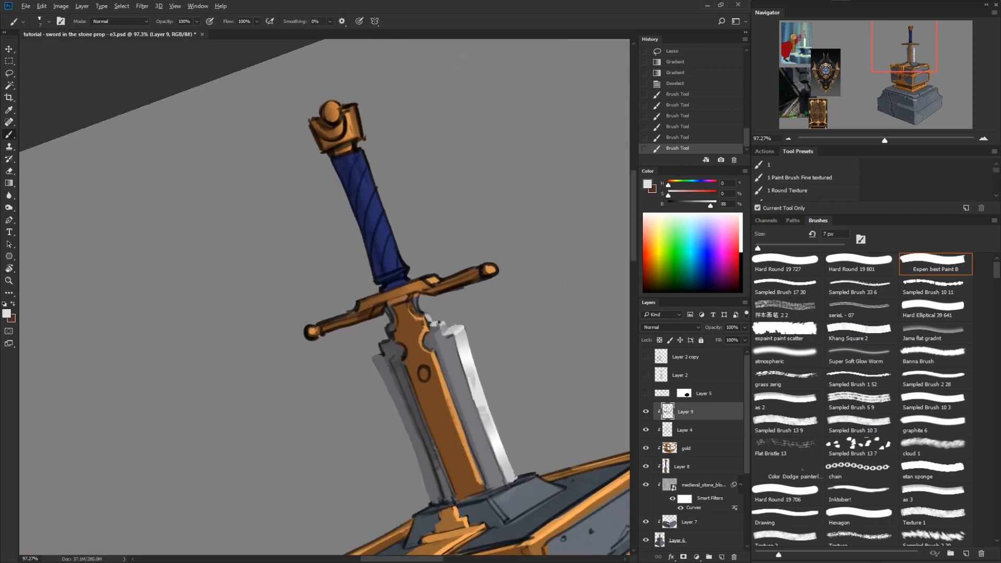
left_click_drag(448, 318, 442, 323)
Step: Shade the blade beside the right side of its gold core with sampled grey at 36% brightness
left_click_drag(531, 352, 510, 275)
key("r")
left_click_drag(525, 308, 522, 403)
key("b")
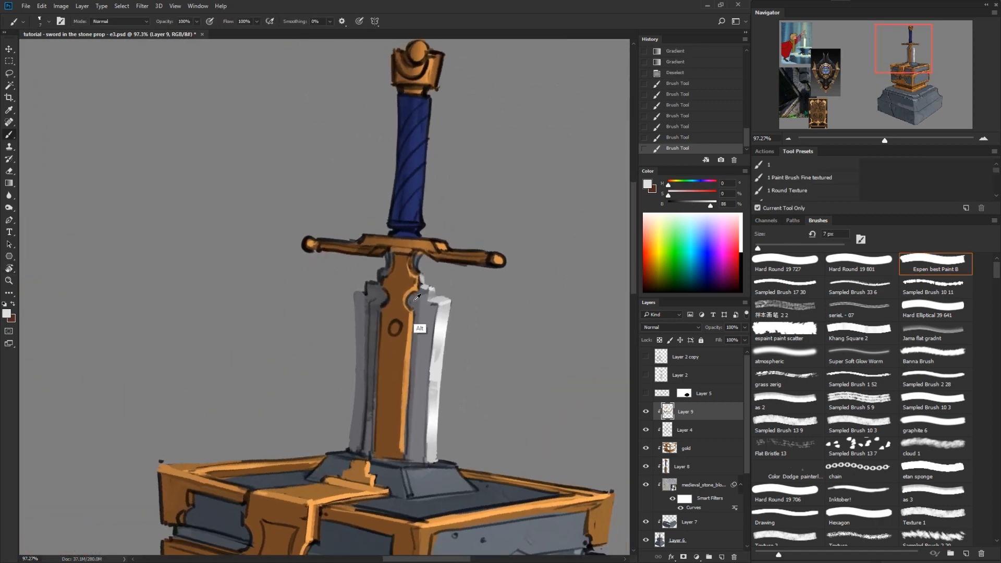
left_click(422, 305, "alt")
left_click_drag(683, 203, 687, 205)
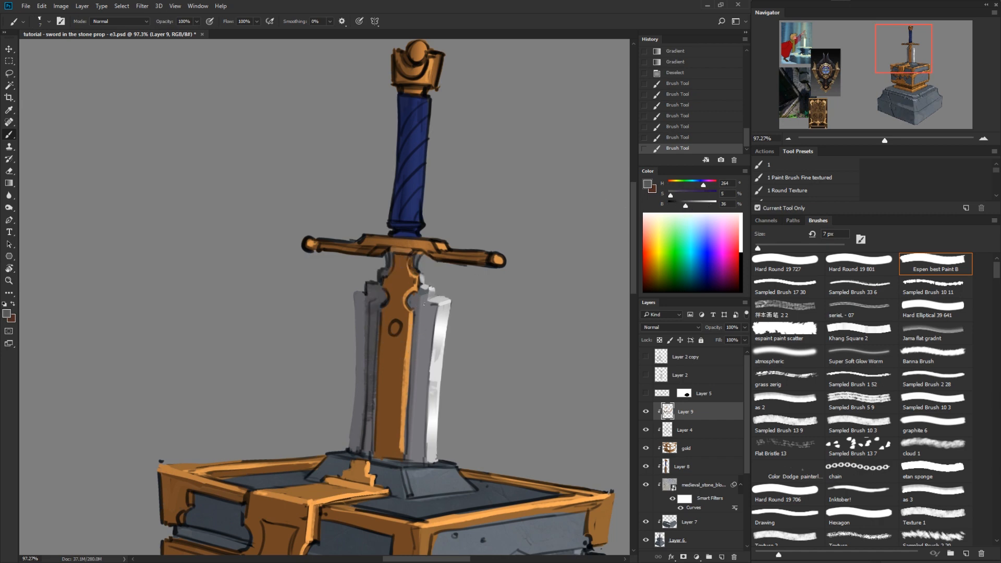
left_click_drag(416, 310, 414, 311)
left_click_drag(405, 404, 404, 410)
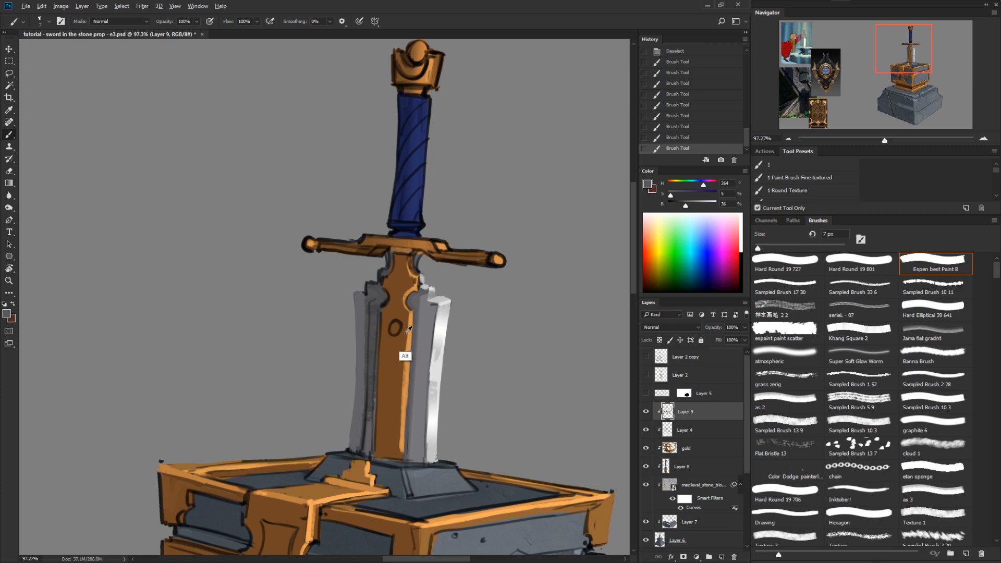
Step: Highlight the right edge of the blade's gold core from the notch to the base with sampled light gold
left_click(405, 334, "alt")
left_click_drag(412, 312, 409, 362)
left_click_drag(404, 423, 402, 455)
left_click(407, 372, "alt")
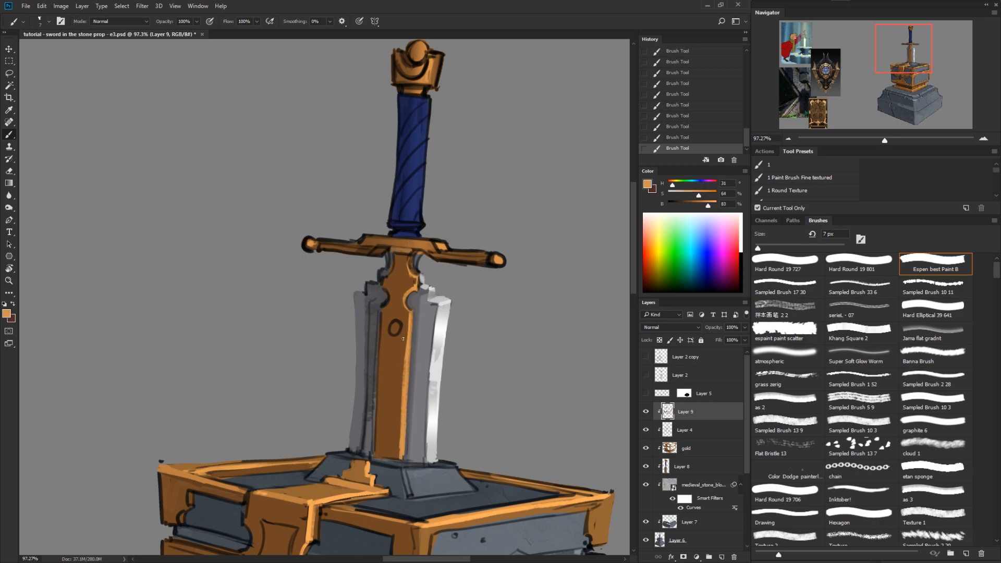
Step: Fill the ring on the gold core with dark brown and smooth the core's left edge with sampled brown
key("alt")
left_click(399, 324, "alt")
left_click_drag(397, 328, 394, 329)
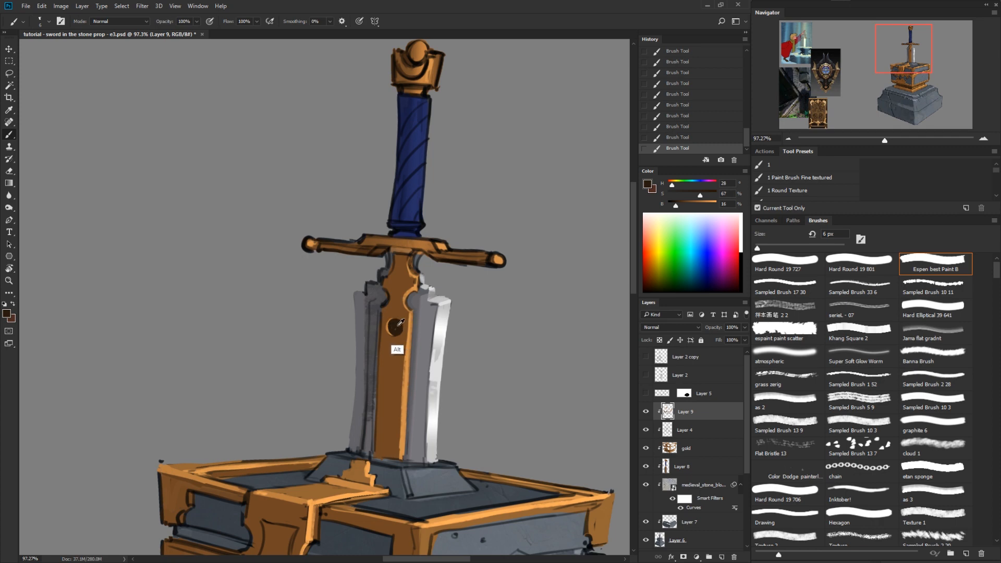
left_click(396, 291, "alt")
left_click_drag(380, 313, 377, 371)
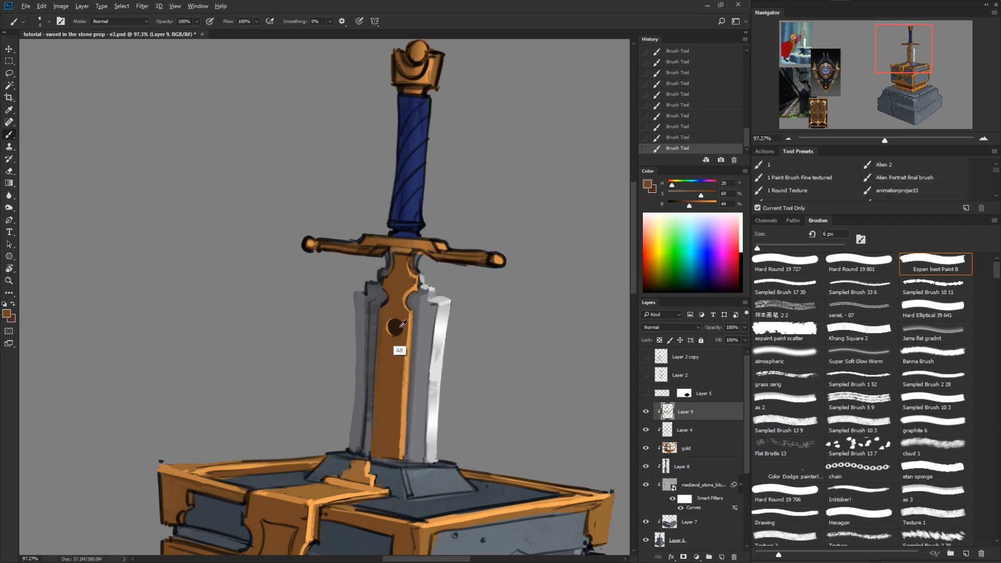
Step: Draw an inset contour on the upper gold core with the Hard Round 19 727 brush at 10 px, using 39% brown and sampled golds
left_click_drag(689, 205, 686, 206)
right_click(469, 285)
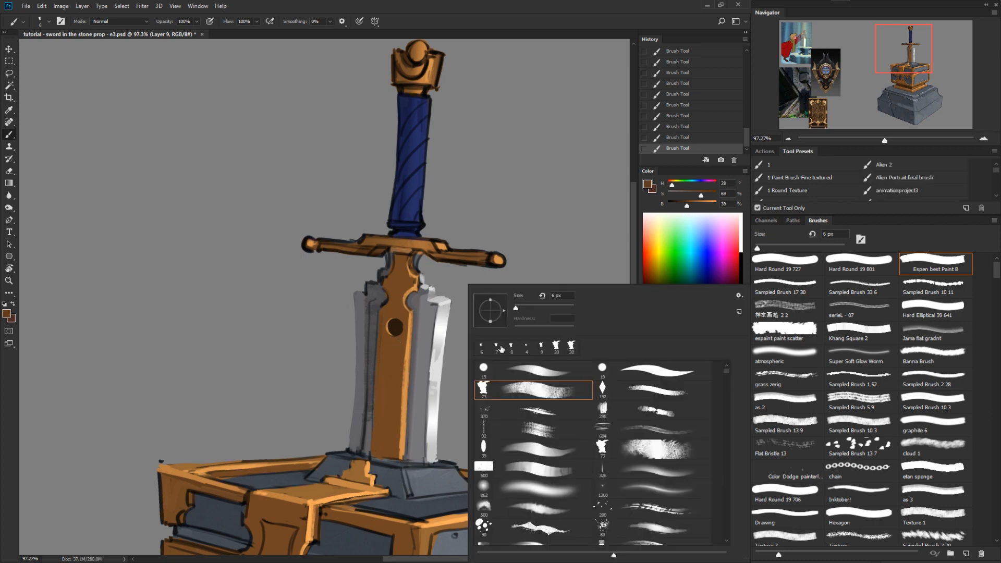
left_click(532, 370)
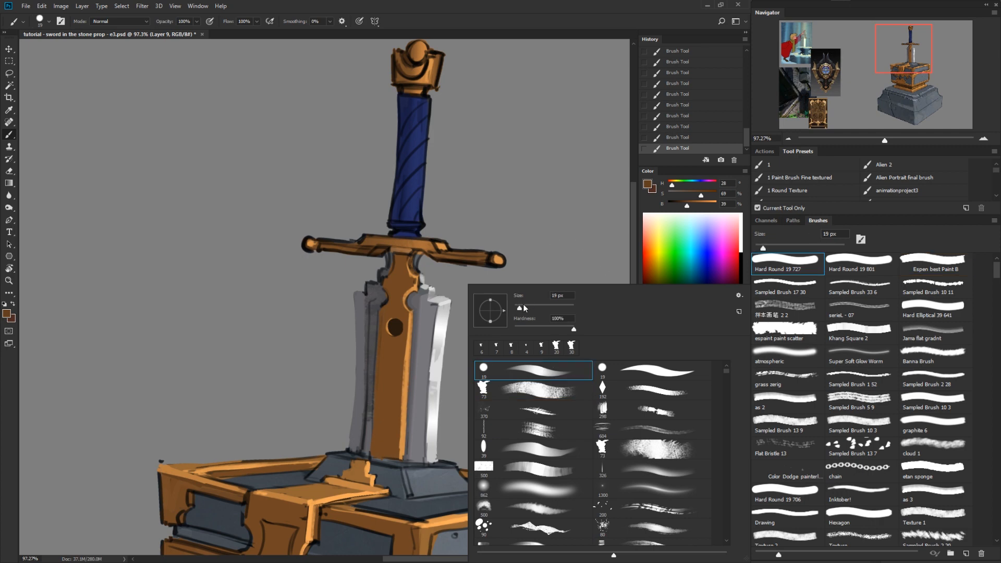
left_click_drag(523, 307, 518, 308)
left_click(398, 349)
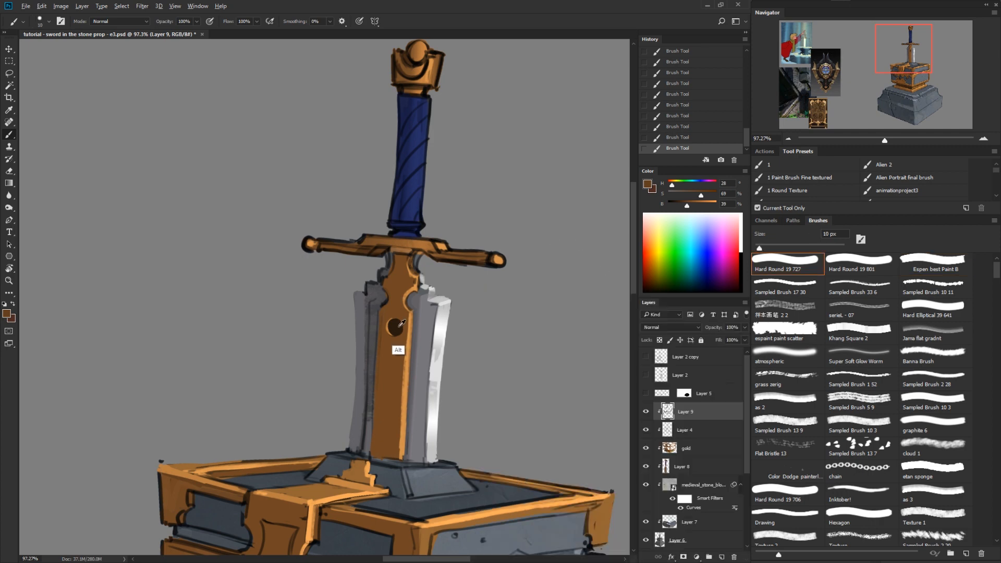
left_click(385, 284, "alt")
left_click(413, 300, "alt")
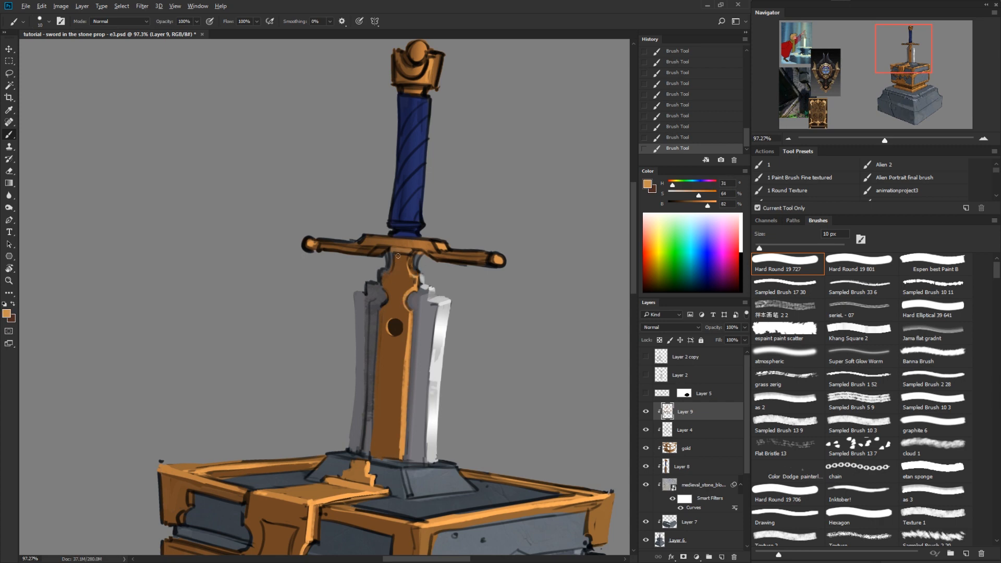
left_click(400, 281, "alt")
Step: Refine the round hole and the contour above it with an 8 px brush in sampled dark brown and gold tones
left_click(395, 329, "alt")
key("bracketleft")
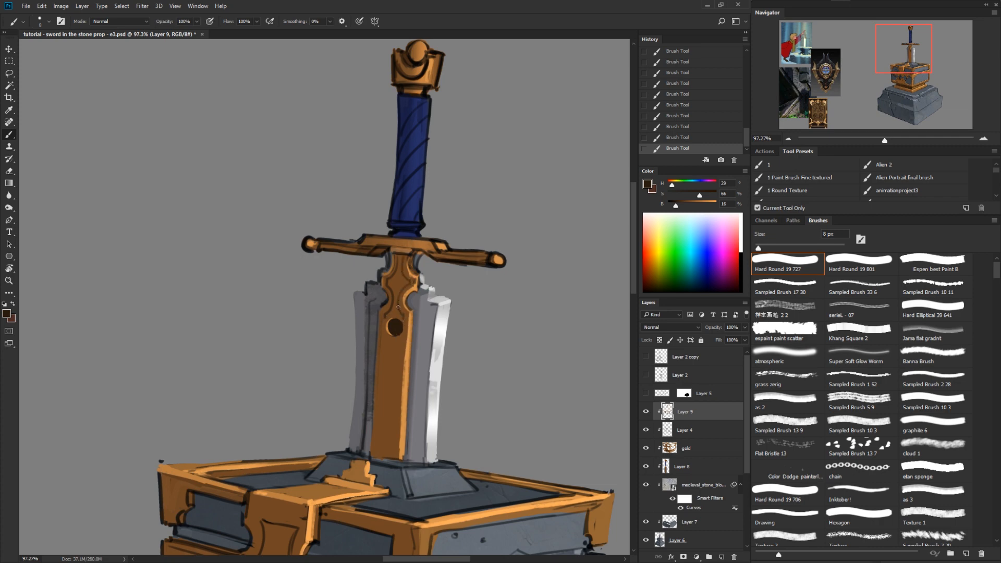
mouse_move(406, 425)
left_mouse_down()
mouse_move(420, 183)
mouse_move(411, 386)
left_mouse_up()
key("r")
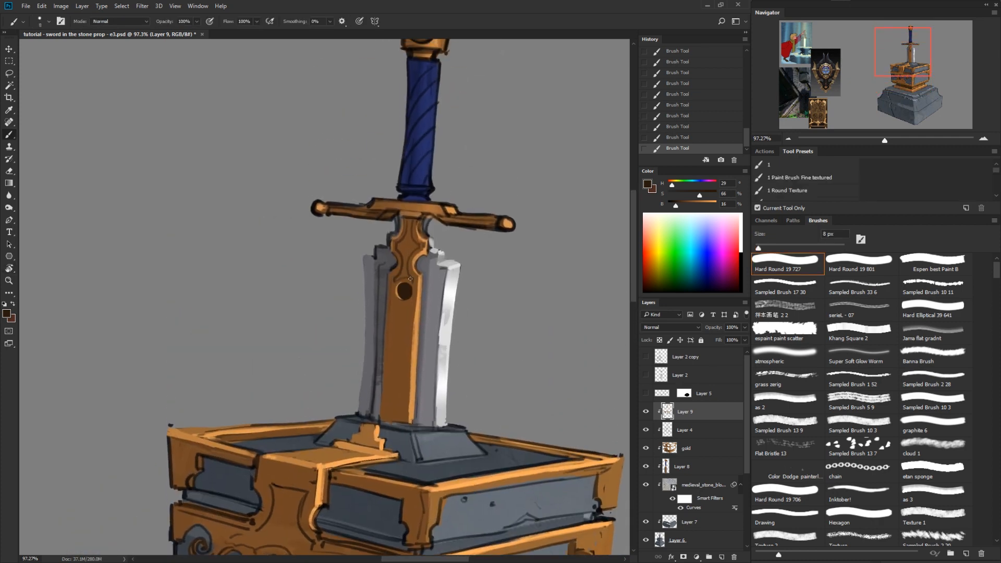
left_click(413, 277, "alt")
left_click(413, 276, "alt")
left_click(395, 279, "alt")
left_click(405, 271, "alt")
left_click(397, 270, "alt")
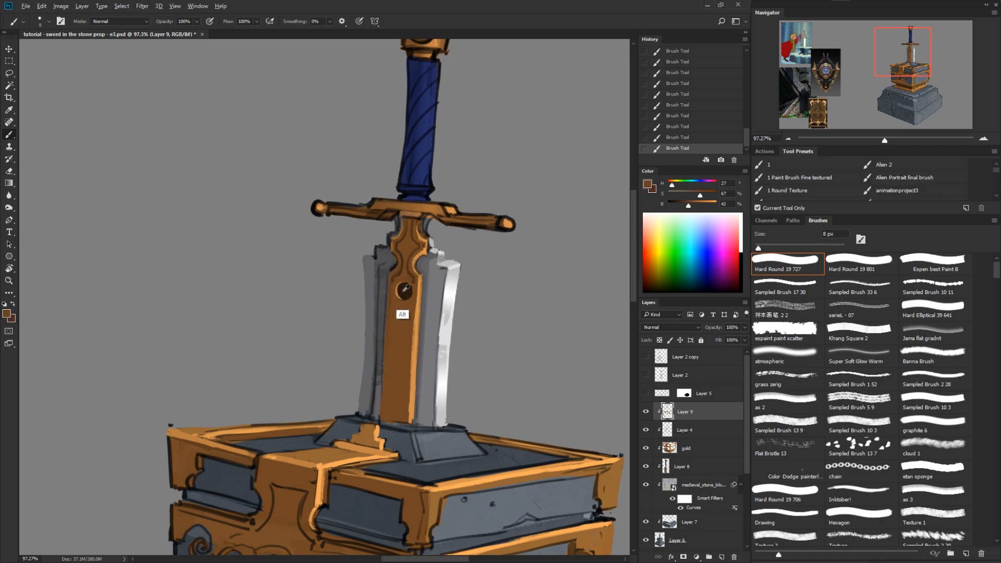
Step: Outline a long inset panel down the sword's gold core below the round hole with sampled dark brown
left_click(396, 292, "alt")
left_click_drag(411, 305, 403, 421)
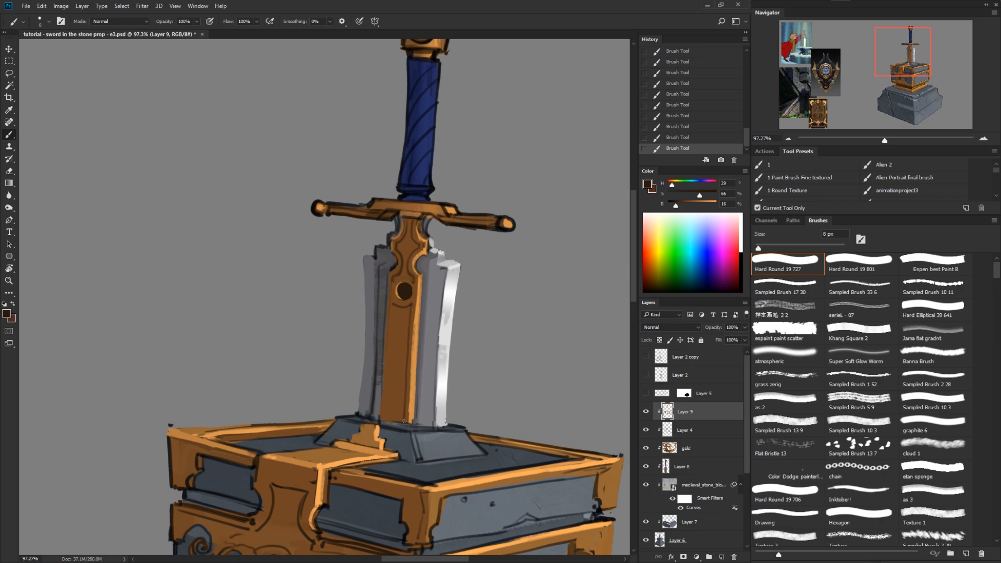
left_click_drag(393, 305, 387, 405)
left_click_drag(457, 340, 460, 369)
Step: Highlight the inset panel's edges, the upper contour and the hole's lower rim with gold at 75% saturation and 90% brightness
left_click(421, 360, "alt")
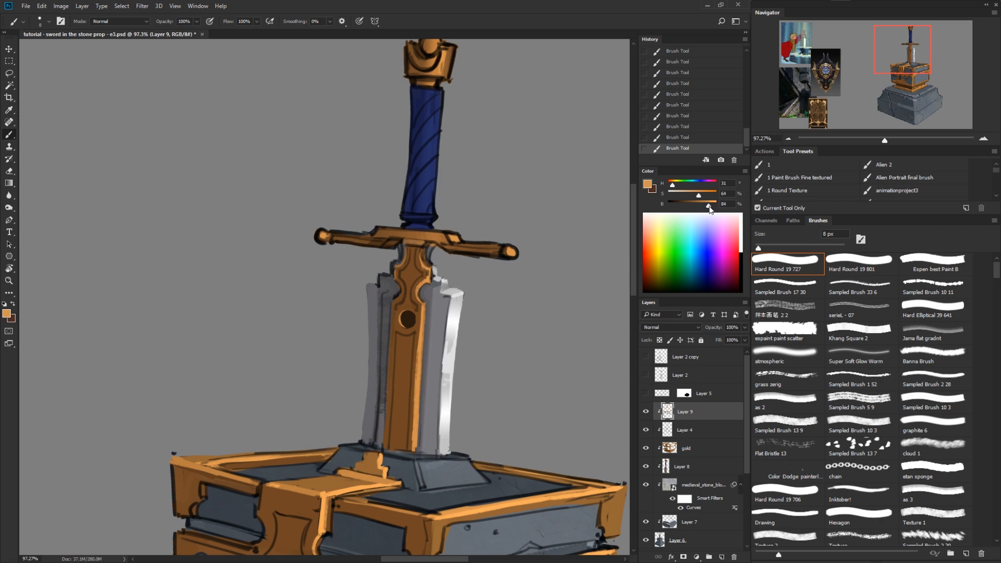
left_click_drag(707, 208, 711, 208)
left_click_drag(700, 197, 702, 198)
left_click_drag(395, 333, 389, 437)
left_click_drag(412, 335, 408, 447)
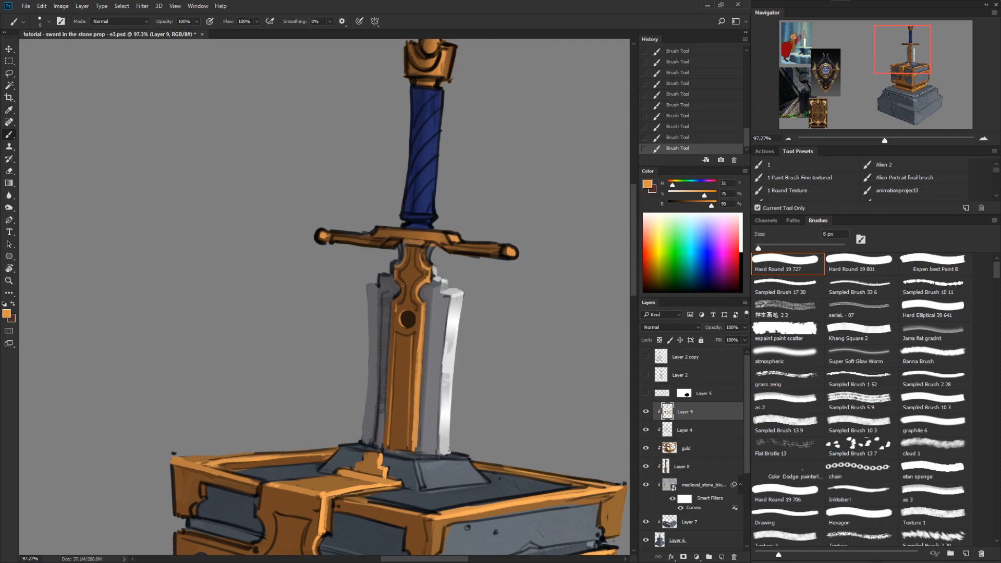
left_click_drag(404, 286, 401, 300)
left_click_drag(417, 256, 414, 266)
left_click_drag(402, 315, 407, 329)
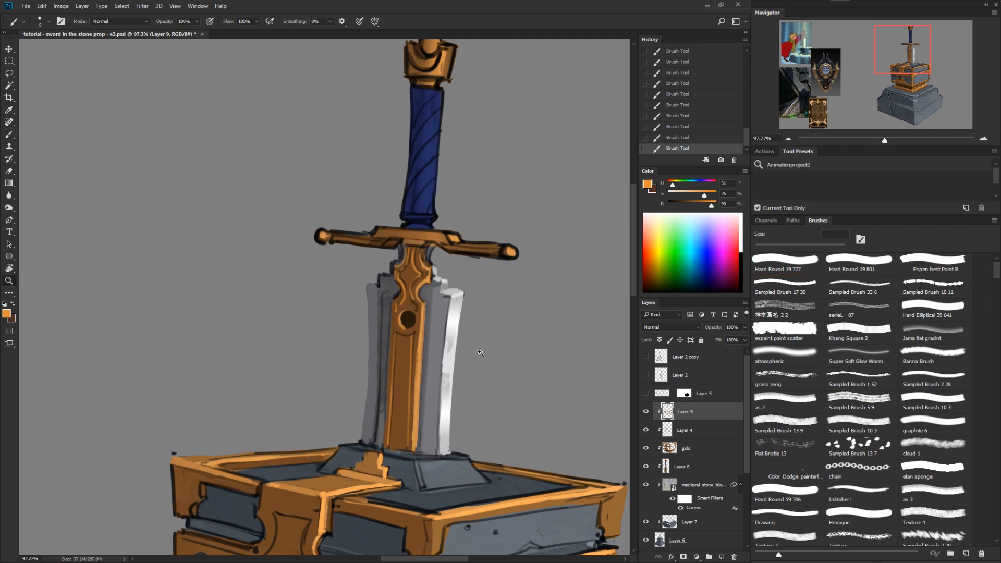
Step: Darken the left blade section alongside the gold core using sampled dark greys
left_click_drag(503, 400, 452, 474)
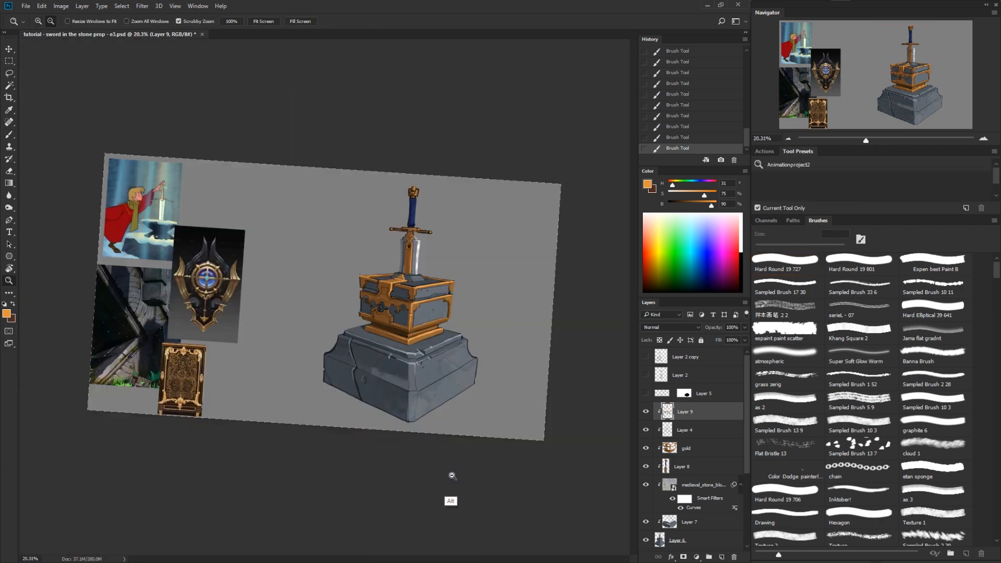
mouse_move(416, 243)
left_mouse_down()
mouse_move(444, 229)
mouse_move(454, 260)
left_mouse_up()
left_click_drag(430, 215, 453, 277)
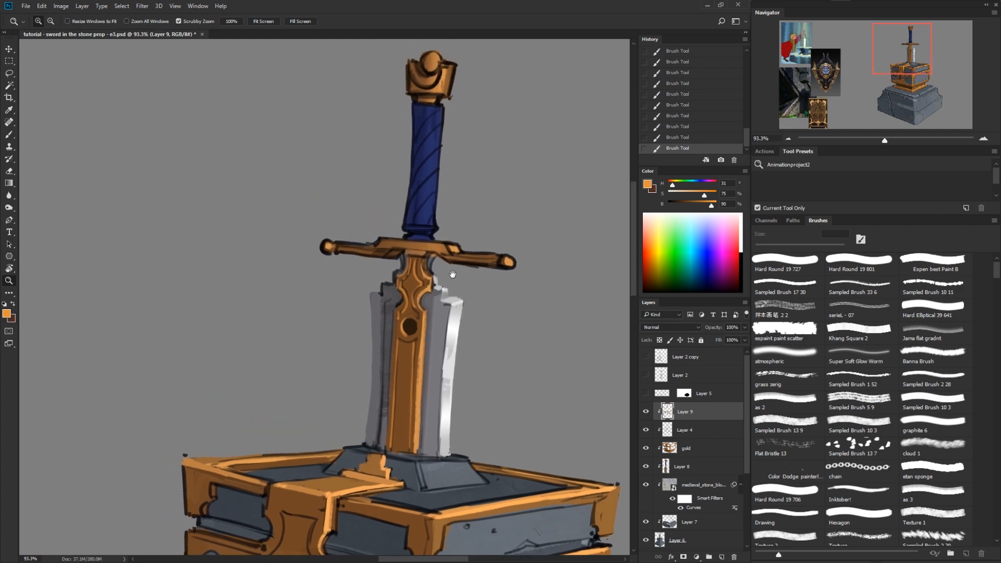
left_click(405, 313, "alt")
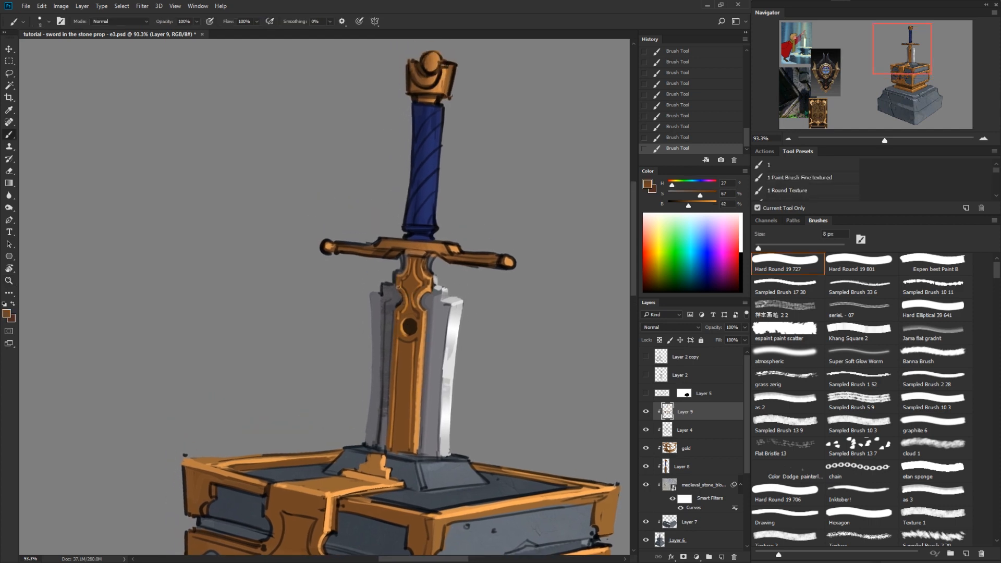
left_click(394, 324, "alt")
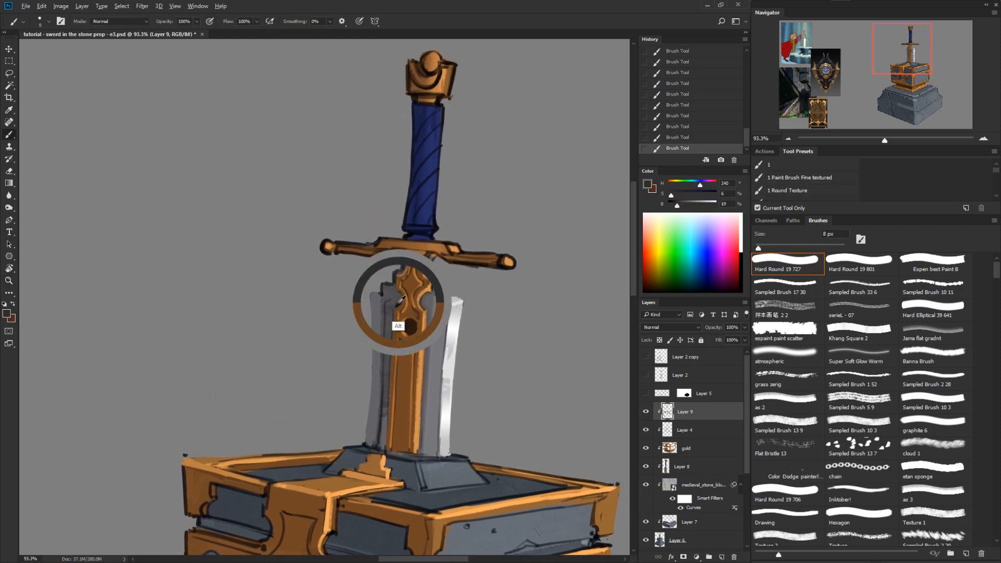
left_click_drag(391, 361, 386, 441)
left_click(385, 365, "alt")
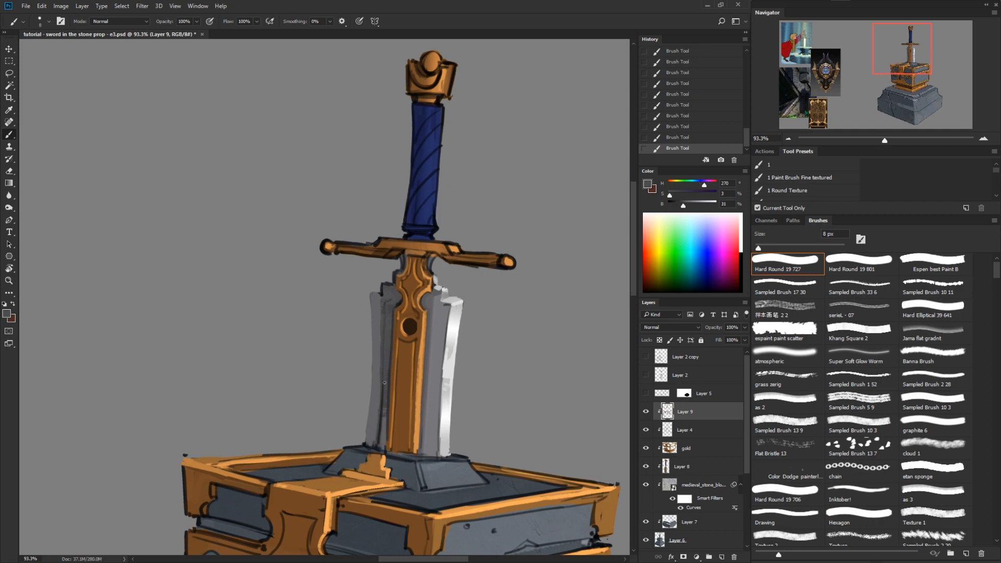
left_click_drag(385, 383, 385, 392)
Step: Select the blade's left bevel with the Lasso and apply a sampled light grey gradient at 30% opacity
key("l")
mouse_move(370, 294)
left_mouse_down()
mouse_move(381, 308)
mouse_move(382, 447)
mouse_move(362, 412)
mouse_move(367, 273)
left_mouse_up()
key("b")
left_click(454, 361, "alt")
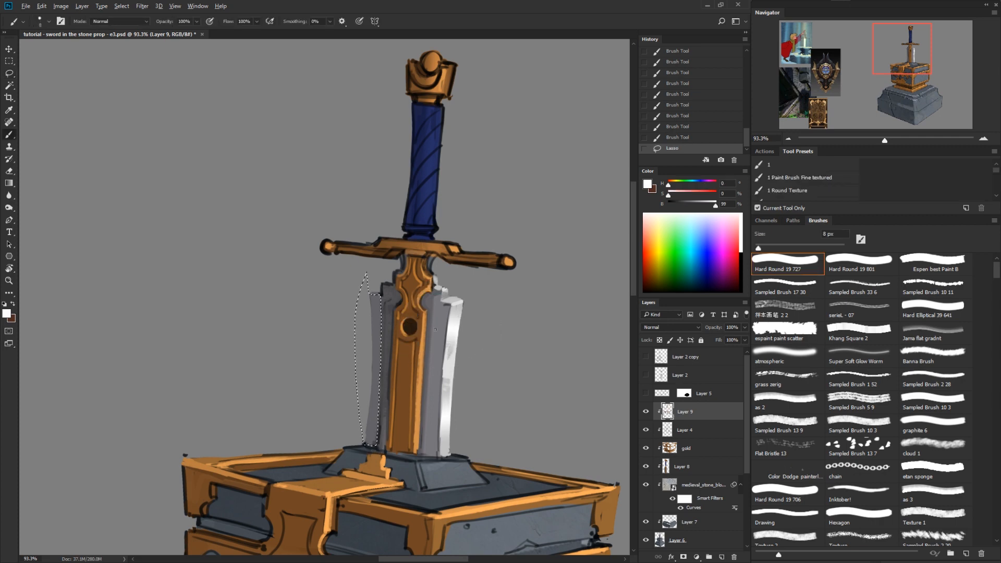
left_click(451, 365, "alt")
key("g")
left_click_drag(379, 353, 377, 430)
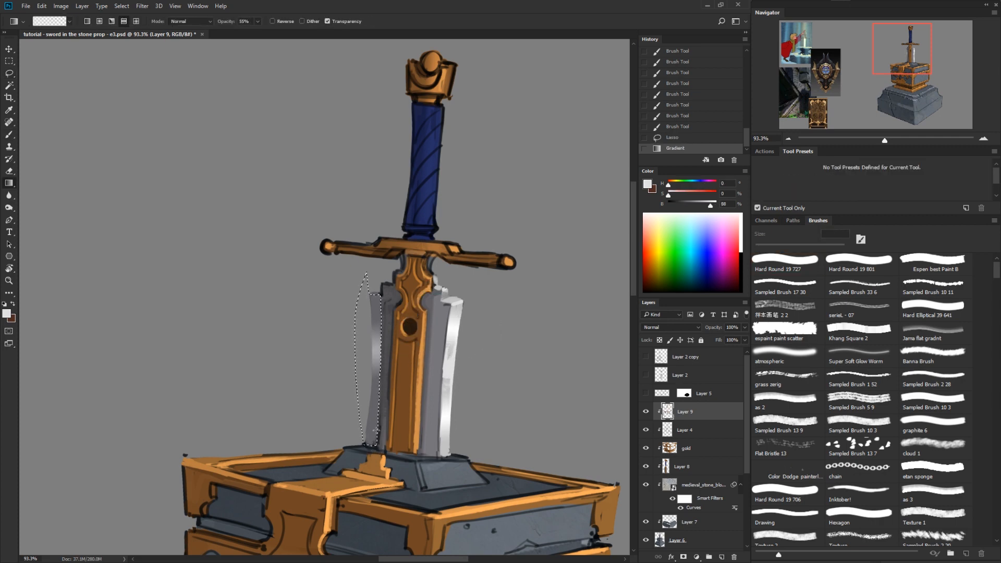
key("ctrl+z")
key("3")
left_click_drag(376, 317, 380, 477)
key("ctrl+d")
Step: Refine the blade's notched right shoulder below the crossguard with sampled greys
key("ctrl+space")
left_click_drag(510, 442, 494, 438)
left_click_drag(423, 365, 432, 333)
key("b")
left_click(433, 324, "alt")
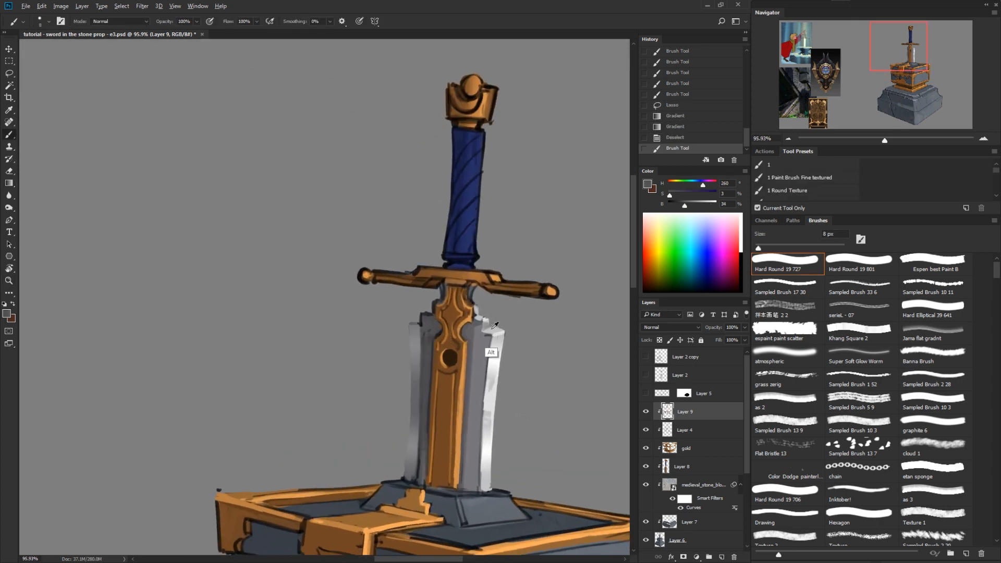
left_click(493, 328, "alt")
left_click(486, 320, "alt")
left_click_drag(477, 313, 475, 309)
mouse_move(475, 310)
left_mouse_down()
mouse_move(470, 287)
mouse_move(474, 300)
mouse_move(444, 293)
left_mouse_up()
left_click(476, 300)
left_click(471, 290, "alt")
Step: Paint over the dark outlines on the crossguard's right arm with sampled colors
key("r")
left_click_drag(565, 351, 378, 469)
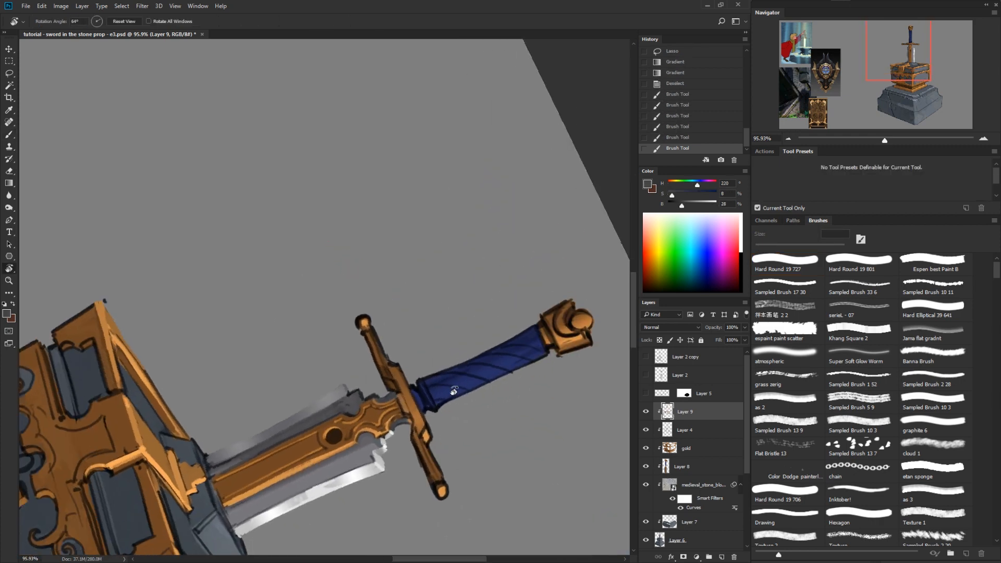
key("b")
left_click(428, 458, "alt")
mouse_move(425, 437)
left_mouse_down()
mouse_move(441, 473)
mouse_move(422, 441)
mouse_move(429, 473)
mouse_move(442, 470)
mouse_move(445, 482)
mouse_move(563, 302)
mouse_move(557, 243)
left_mouse_up()
left_click(421, 439, "alt")
left_click(428, 465, "alt")
Step: Repaint the crossguard's left arm in sampled gold-browns and define its center ridge with darker strokes
key("r")
left_click_drag(557, 244, 536, 373)
left_click_drag(521, 418, 559, 281)
key("b")
left_click(445, 304, "alt")
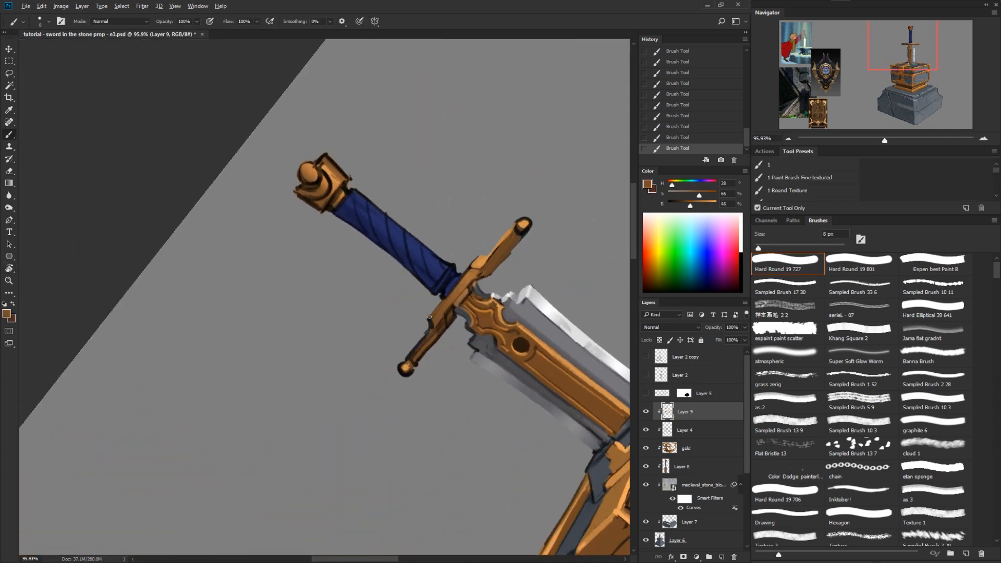
left_click_drag(433, 329, 412, 361)
left_click_drag(445, 323, 442, 330)
left_click(445, 312, "alt")
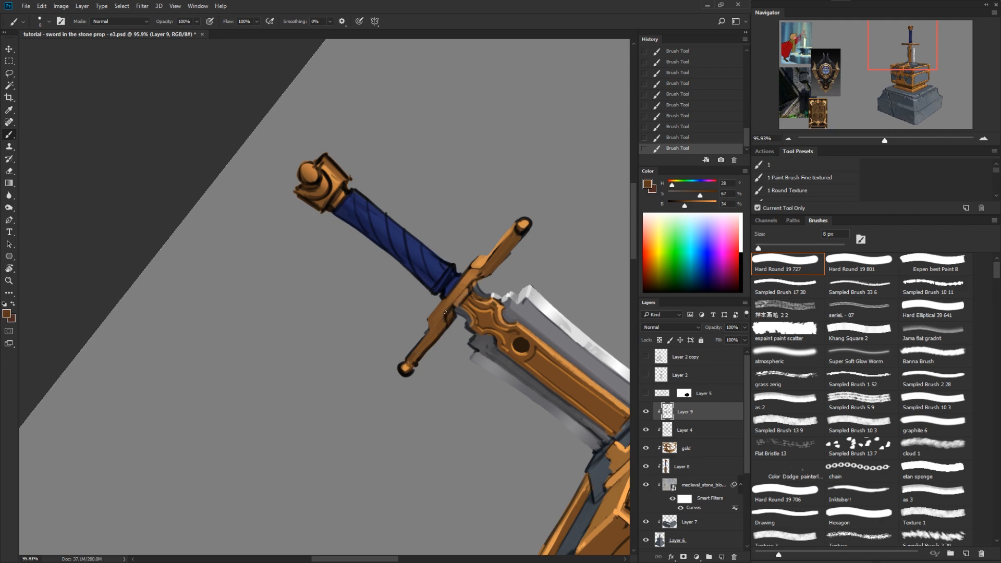
left_click(438, 316, "alt")
left_click_drag(440, 327, 411, 365)
left_click_drag(450, 303, 475, 275)
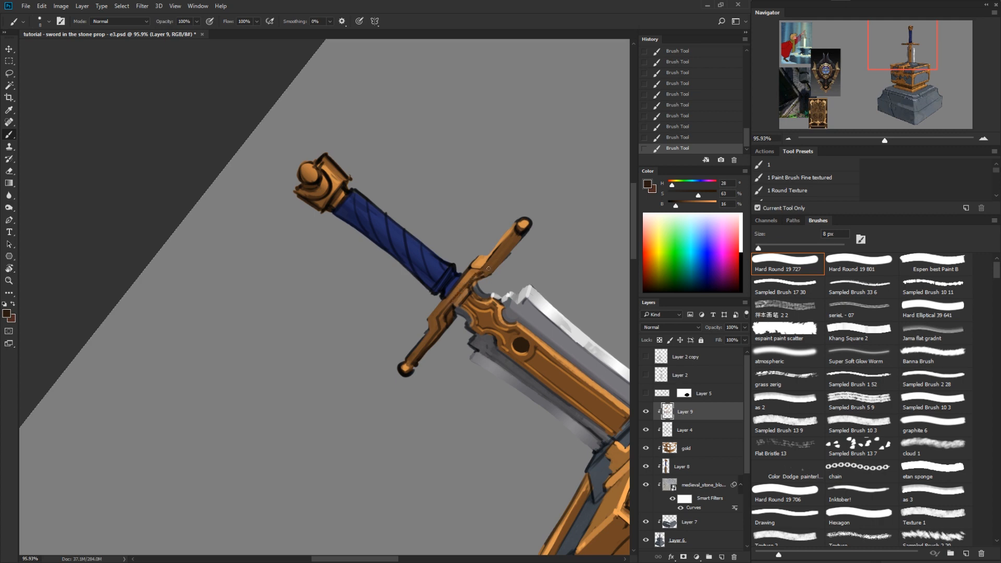
Step: Clean the outlines of both crossguard arms with sampled golds and fill the left end ball with flat brown
left_click(477, 286, "alt")
left_click_drag(510, 247, 521, 233)
left_click_drag(435, 336, 415, 365)
left_click(444, 327, "alt")
left_click(417, 357, "alt")
left_click(404, 368, "alt")
mouse_move(441, 329)
left_mouse_down()
mouse_move(408, 374)
mouse_move(399, 367)
mouse_move(423, 338)
left_mouse_up()
left_click(418, 350, "alt")
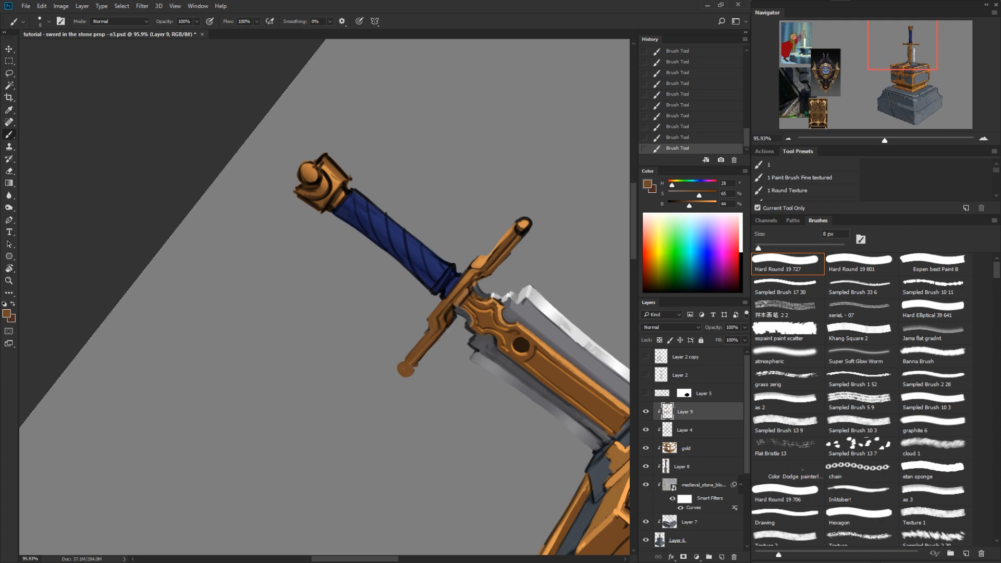
Step: Shade the underside of the crossguard's left half and the blade collar with darkened brown and sampled greys
left_click(447, 334, "alt")
left_click_drag(685, 208, 679, 209)
left_click(455, 308, "alt")
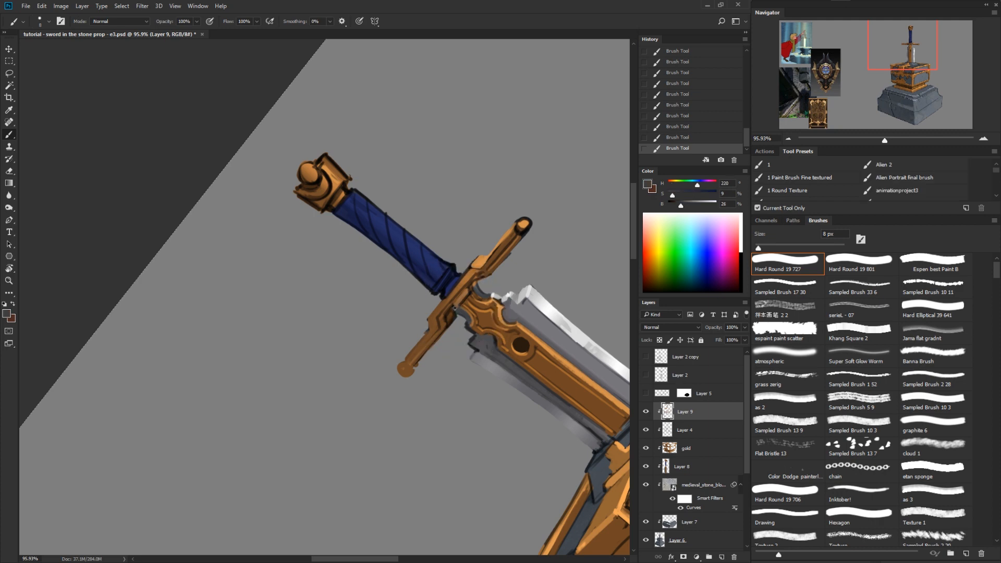
left_click(462, 304, "alt")
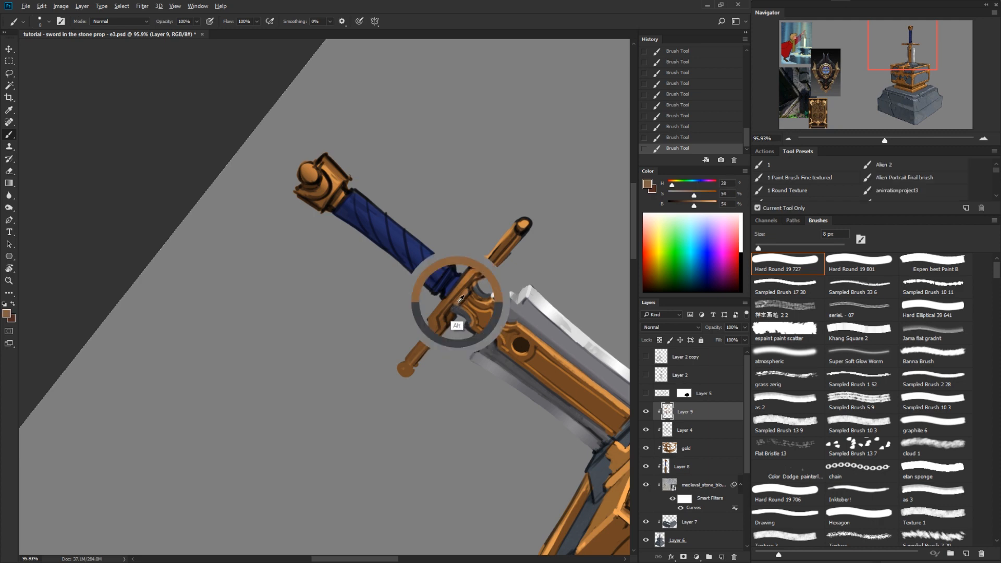
left_click(467, 325, "alt")
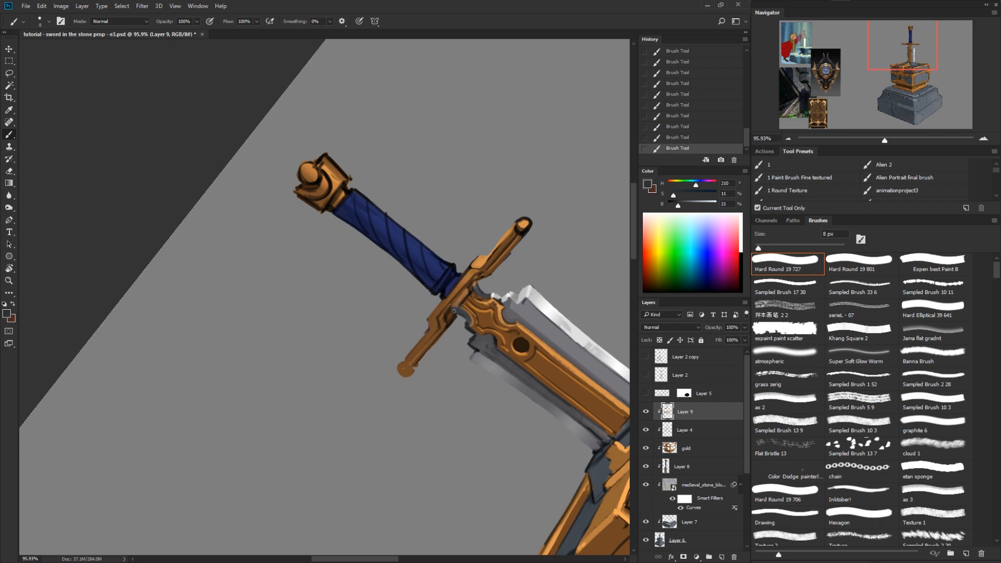
Step: Smooth the crossguard's center and right arm with sampled colors and fill the right end ball with flat brown
key("r")
mouse_move(579, 308)
left_mouse_down()
mouse_move(588, 358)
mouse_move(496, 463)
mouse_move(593, 371)
mouse_move(594, 347)
left_mouse_up()
left_click(445, 356, "alt")
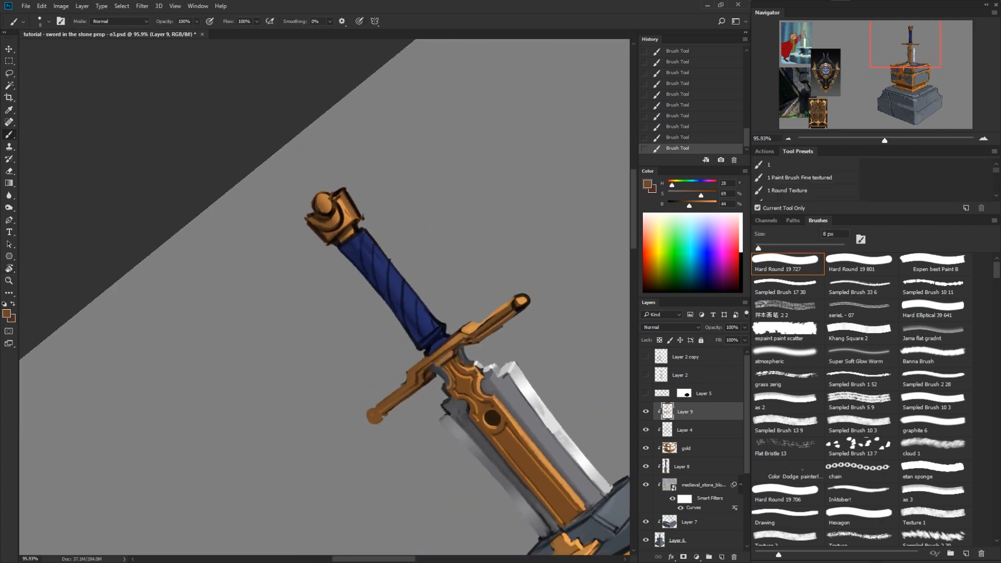
left_click(454, 353, "alt")
left_click(447, 381, "alt")
left_click(471, 324, "alt")
left_click(447, 368, "alt")
mouse_move(449, 340)
left_mouse_down()
mouse_move(413, 369)
mouse_move(527, 299)
mouse_move(514, 312)
mouse_move(526, 290)
left_mouse_up()
left_click(410, 398, "alt")
Step: Clear the lasso selection around the crossguard's right end ball and add a new layer
key("l")
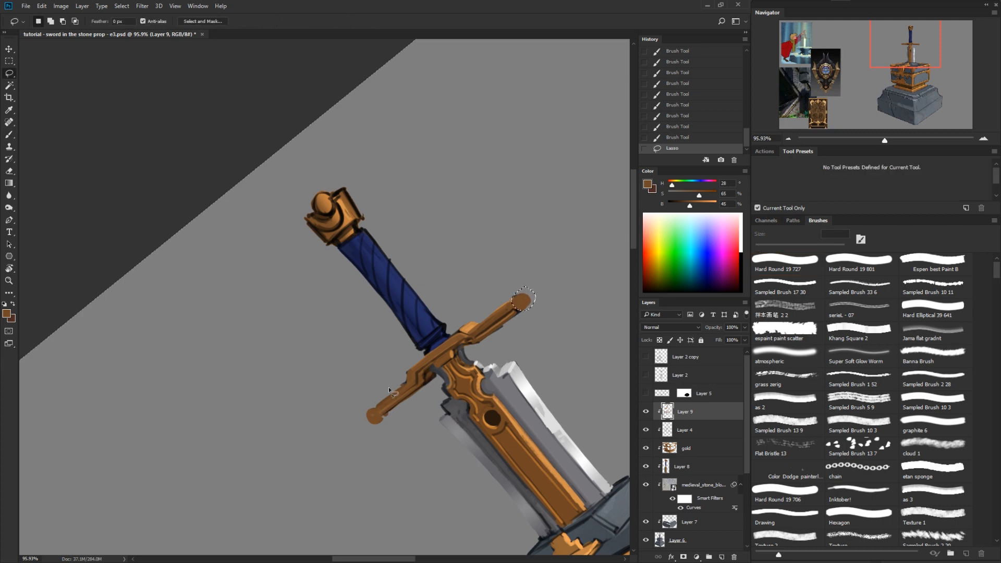
key("ctrl+d")
left_click(720, 557)
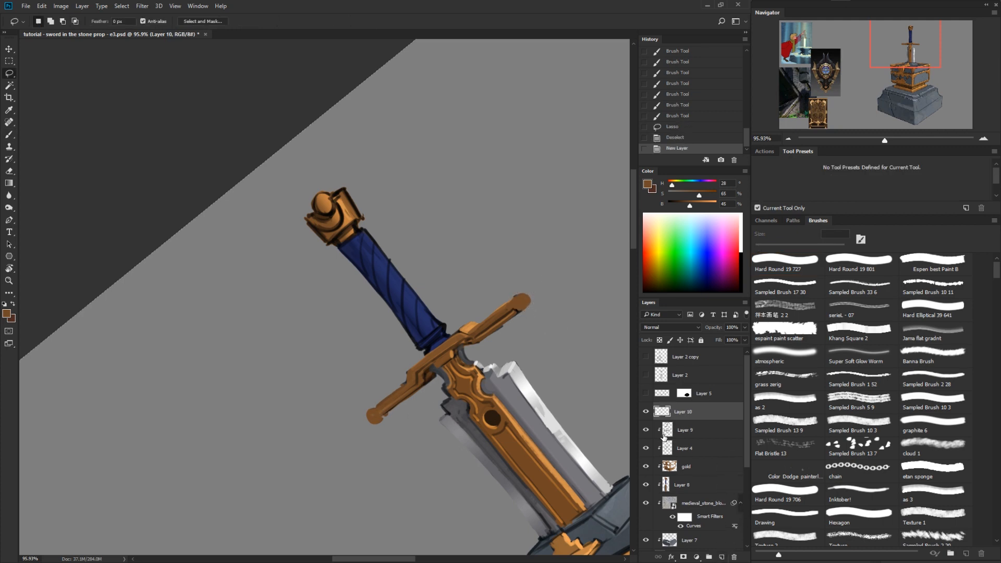
key("m")
left_click_drag(408, 462, 416, 465)
key("ctrl+d")
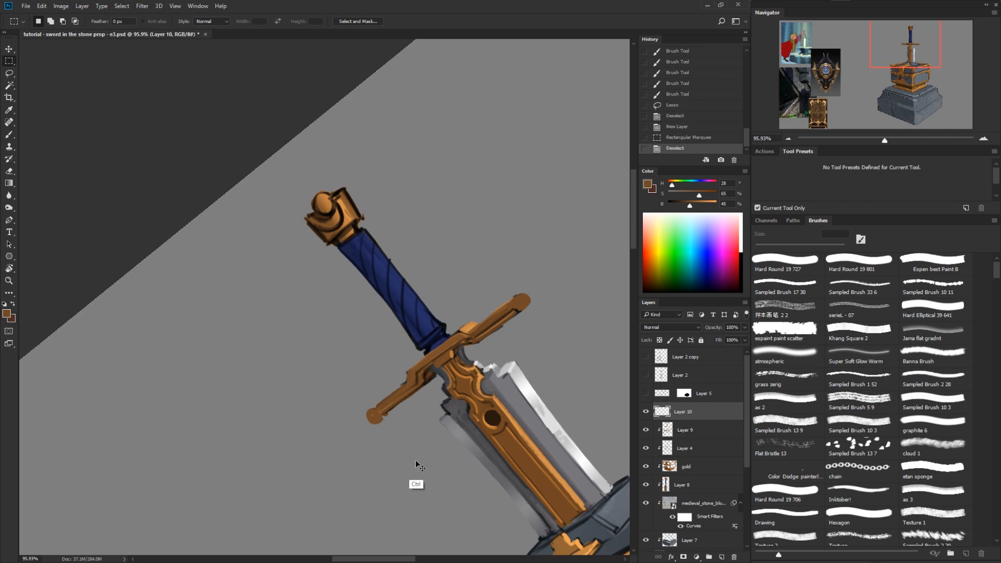
Step: Make a small circular selection in the empty area above the crossguard's right end and fill it with brown
key("shift+m")
left_click_drag(502, 255, 545, 288)
key("b")
key("g")
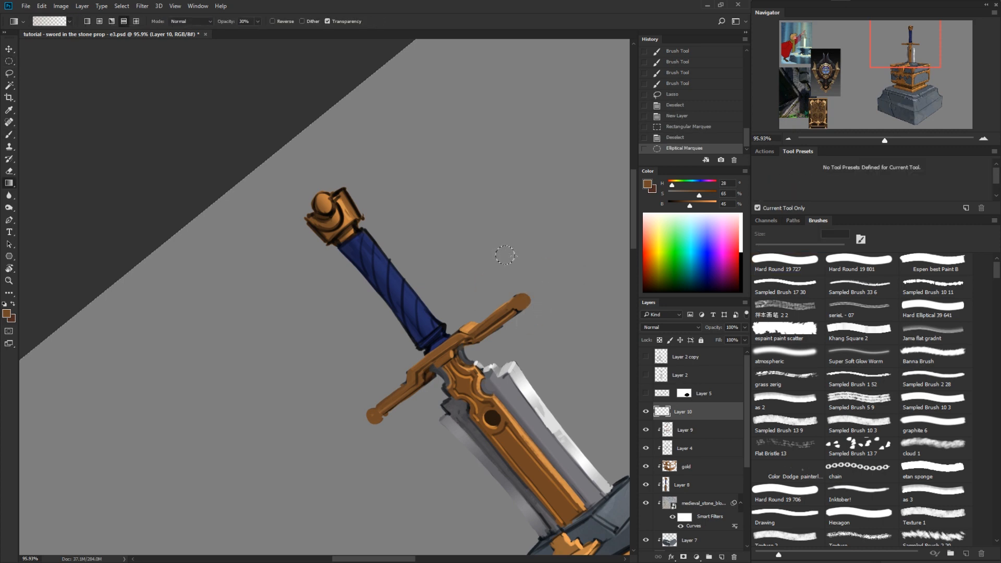
key("shift+g")
left_click(507, 254)
key("ctrl+d")
key("ctrl+z")
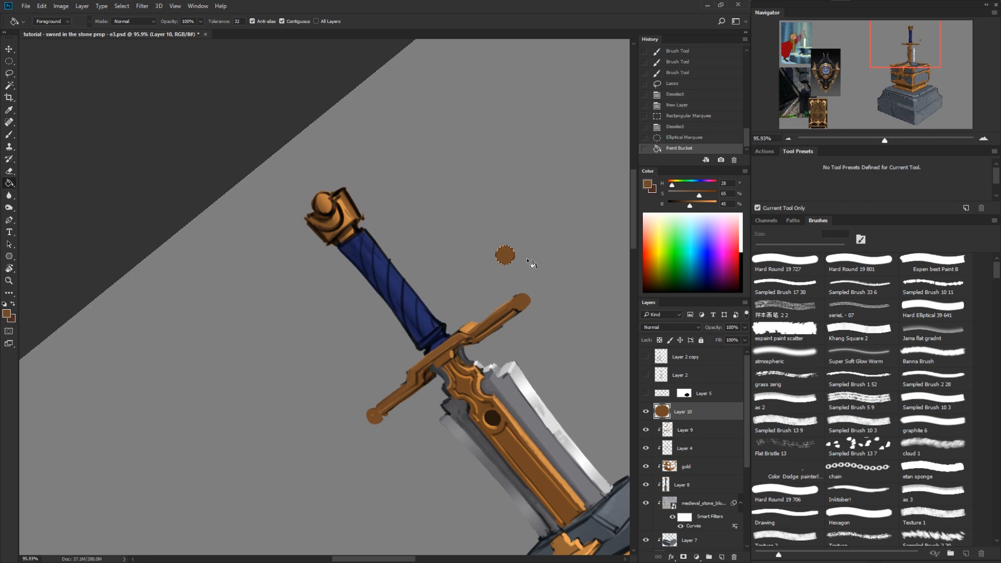
Step: Shade the circle into a ball with 92% brightness orange radial gradients and move it onto the crossguard's right end
key("shift+g")
key("shift+g")
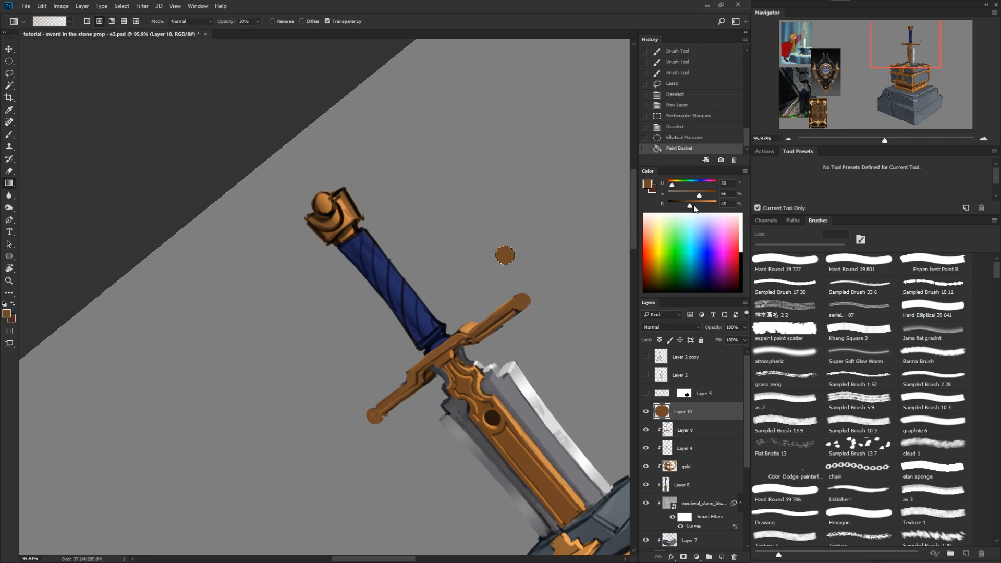
left_click_drag(690, 205, 713, 206)
left_click_drag(505, 251, 514, 240)
left_click_drag(505, 252, 551, 293)
key("ctrl+d")
key("v")
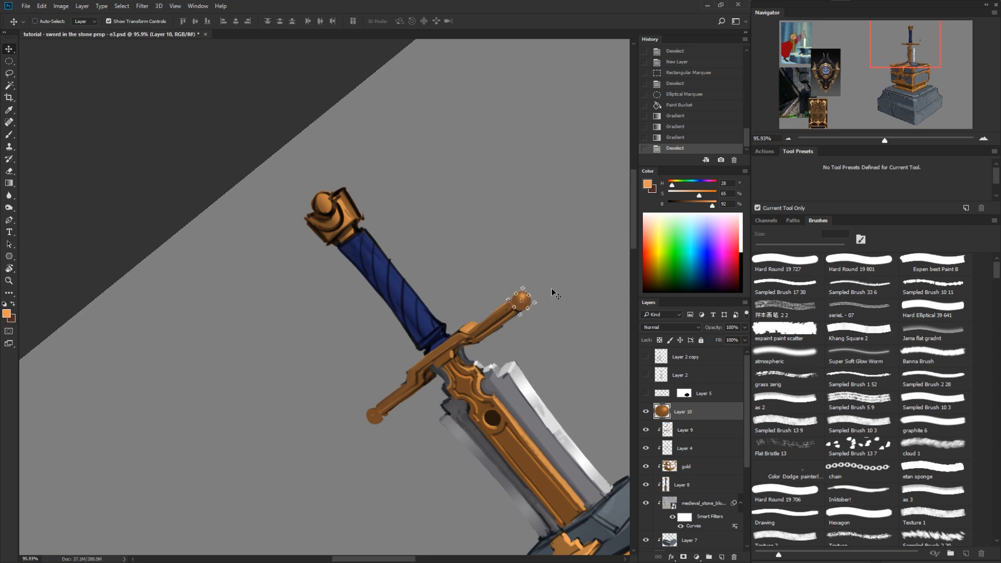
Step: Add dark and sampled gold gradients to the ball on a new clipped layer and merge it down
left_click(724, 552)
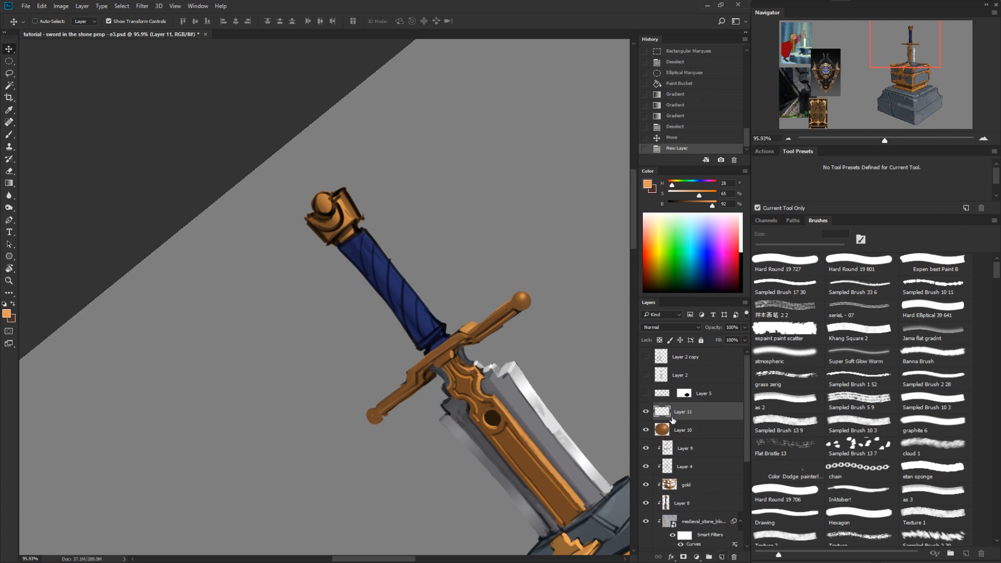
left_click(668, 421, "alt")
key("g")
left_click_drag(712, 205, 684, 205)
left_click_drag(502, 336, 536, 303)
key("b")
left_click(519, 460, "alt")
key("g")
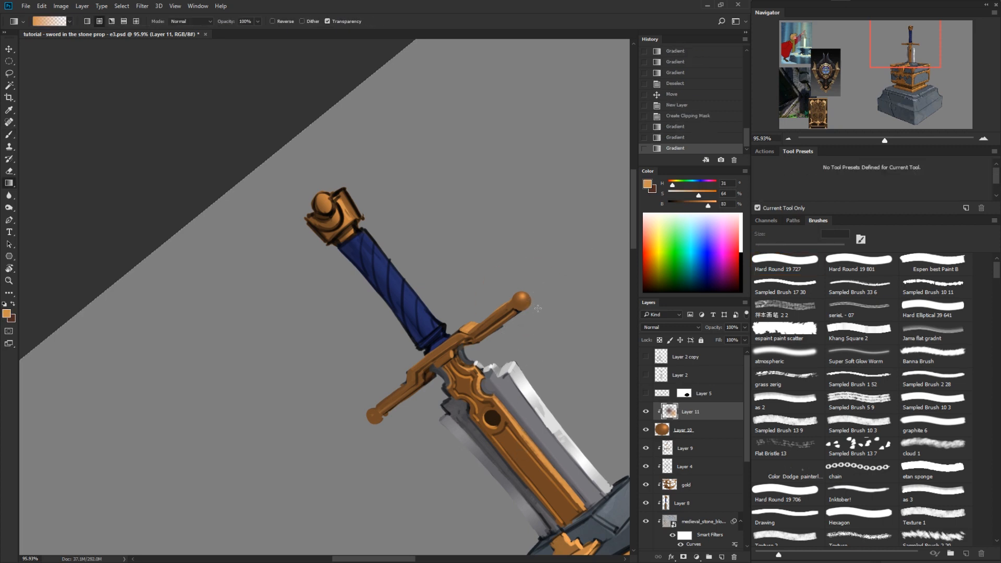
key("ctrl+z")
left_click_drag(532, 340, 549, 286)
key("ctrl+e")
Step: Duplicate the shaded ball onto the crossguard's left end and scale the copy down slightly
key("r")
left_click_drag(593, 408, 372, 394)
key("v")
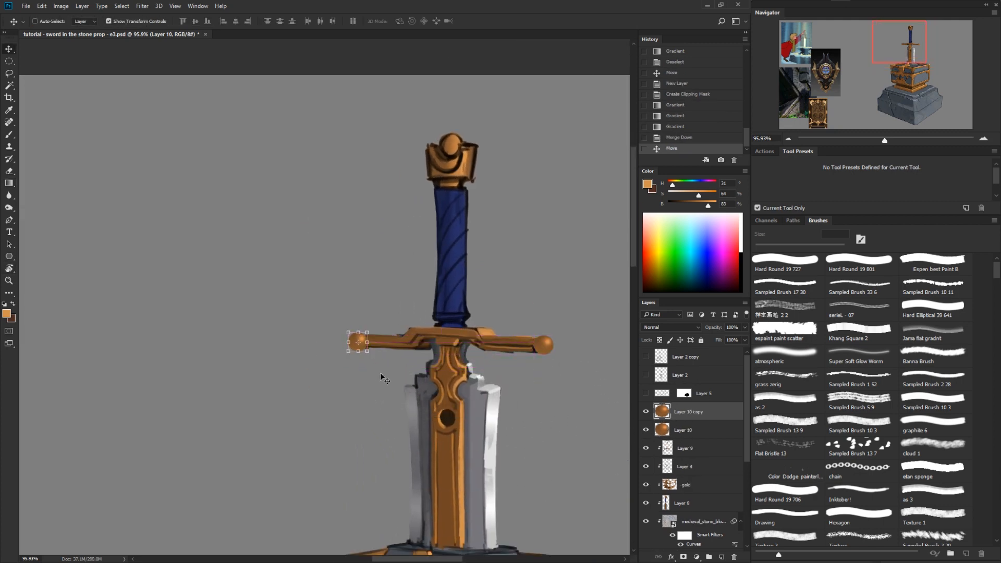
key("ctrl+t")
left_click_drag(368, 332, 366, 335)
key("Return")
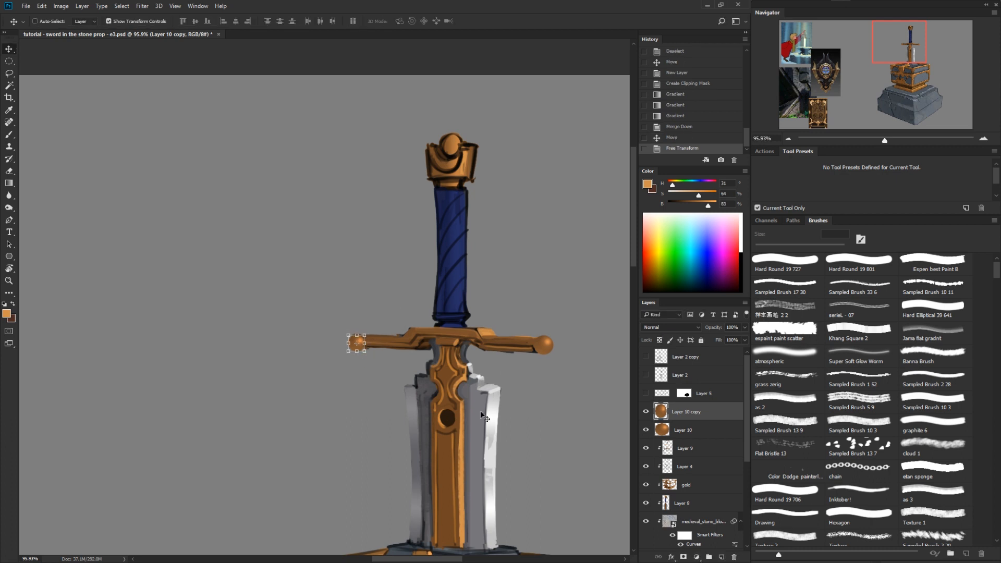
Step: Erase the left ball's edge where it meets the arm and enlarge the ball to about 117%
left_click_drag(512, 460, 510, 526)
key("e")
left_click(383, 354)
key("z")
left_click_drag(590, 491, 567, 468)
left_click_drag(452, 405, 485, 399)
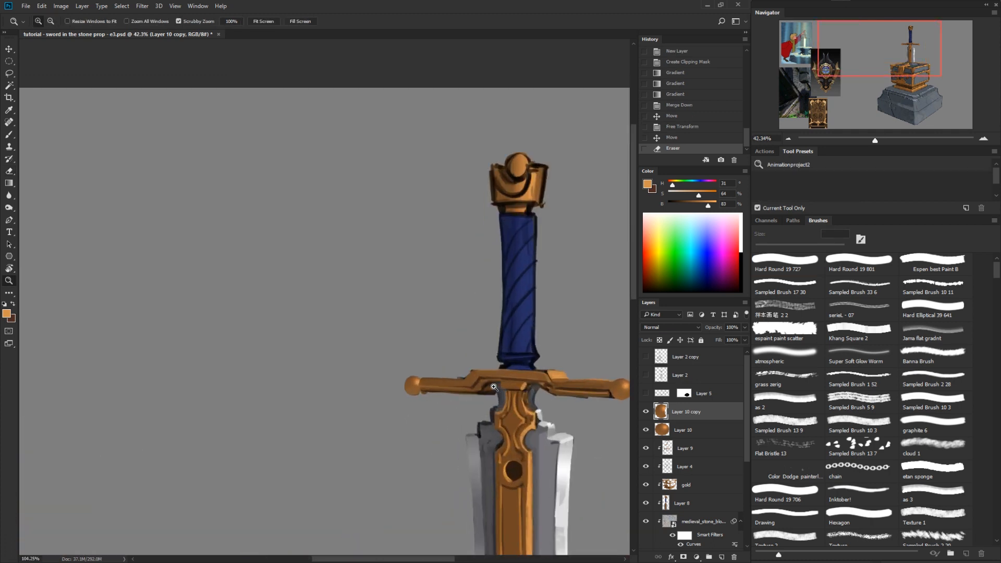
key("ctrl+t")
left_click_drag(424, 375, 427, 372)
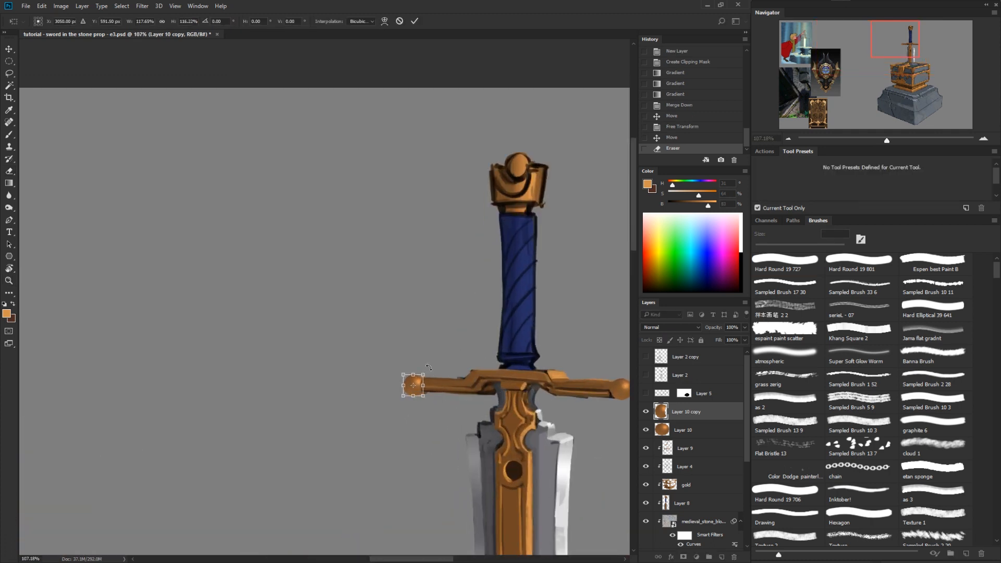
key("Return")
left_click_drag(518, 451, 339, 350)
left_click_drag(487, 441, 441, 498)
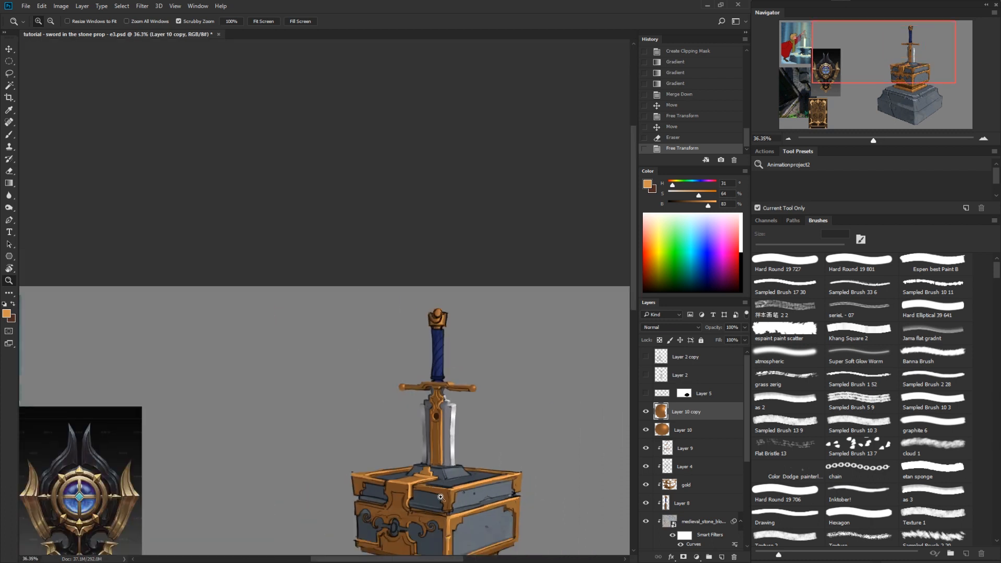
Step: Merge the copied left ball layer down into Layer 10
left_click_drag(445, 421, 461, 442)
key("ctrl+e")
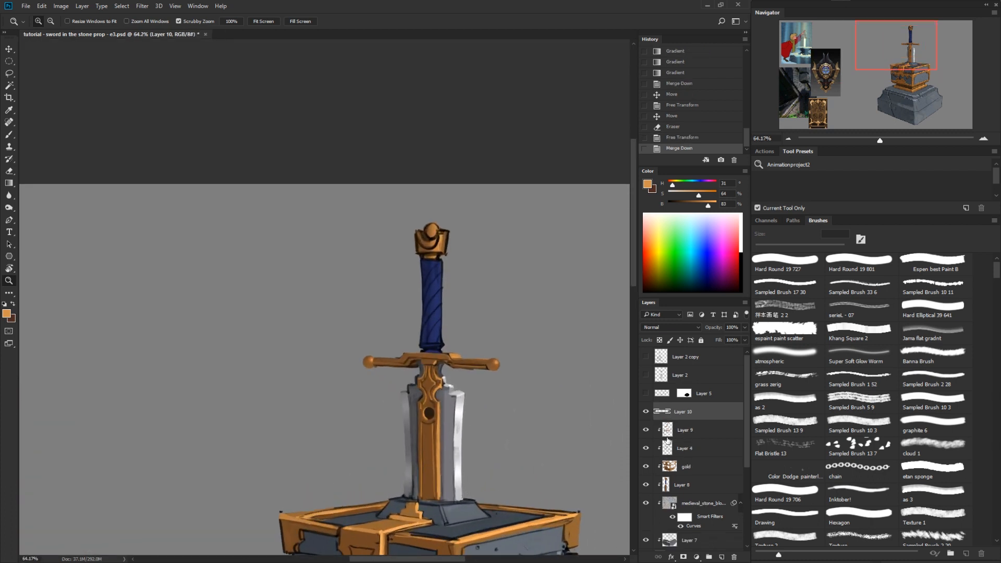
key("l")
mouse_move(489, 352)
left_mouse_down()
mouse_move(480, 370)
mouse_move(502, 341)
left_mouse_up()
key("v")
left_click_drag(555, 372, 509, 359)
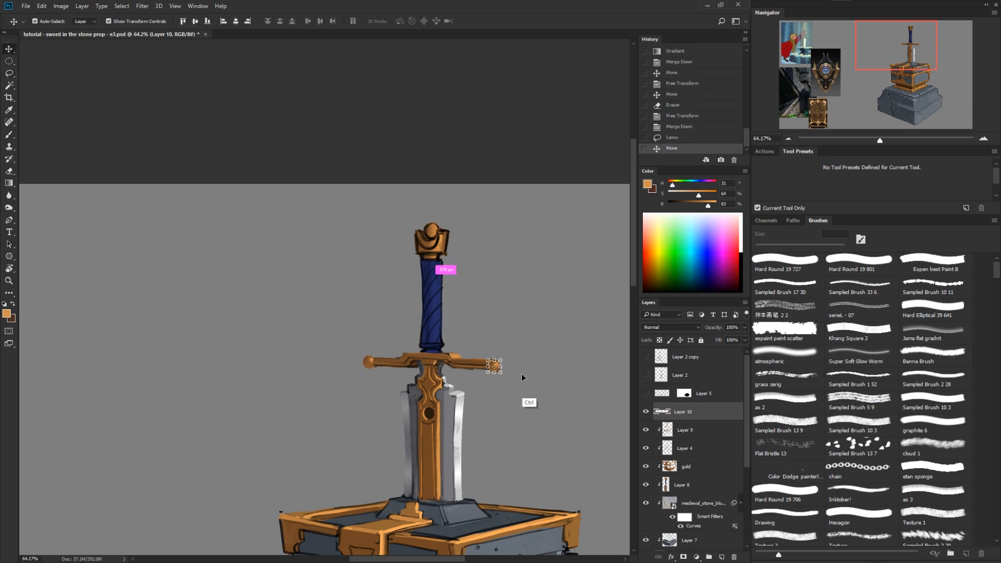
key("ctrl+z")
key("ctrl+d")
key("z")
left_click_drag(511, 403, 486, 476)
left_click_drag(441, 255, 478, 431)
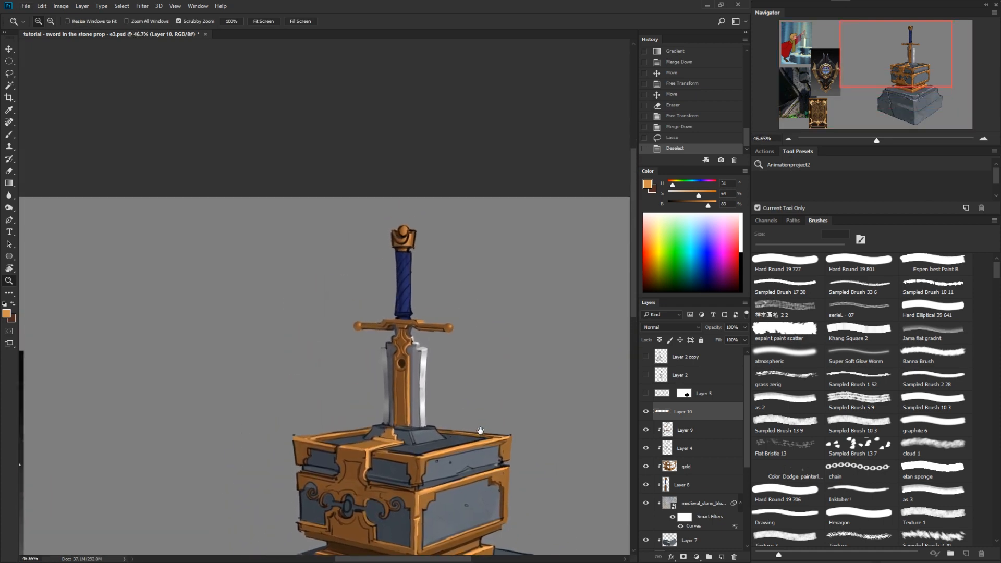
left_click_drag(430, 306, 451, 309)
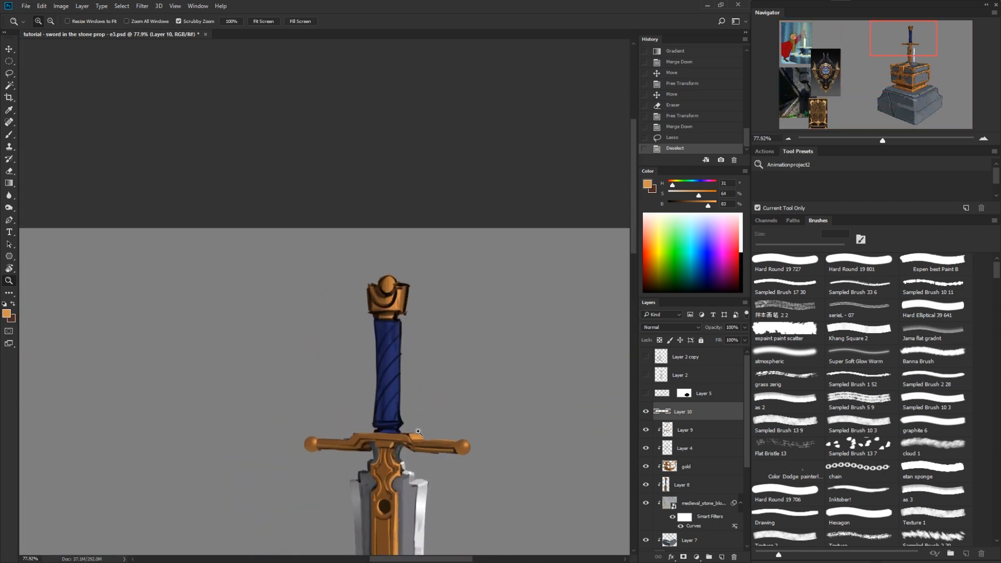
left_click(673, 421, "alt")
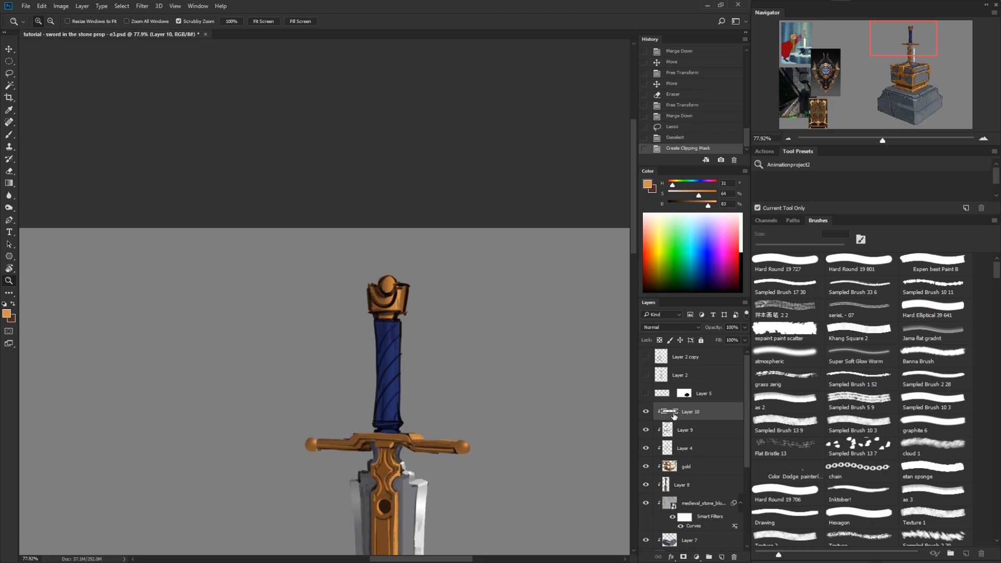
key("ctrl+z")
Step: Lasso the crossguard's right ball on Layer 10 and place a duplicate of it over the pommel's ball
left_click(684, 429)
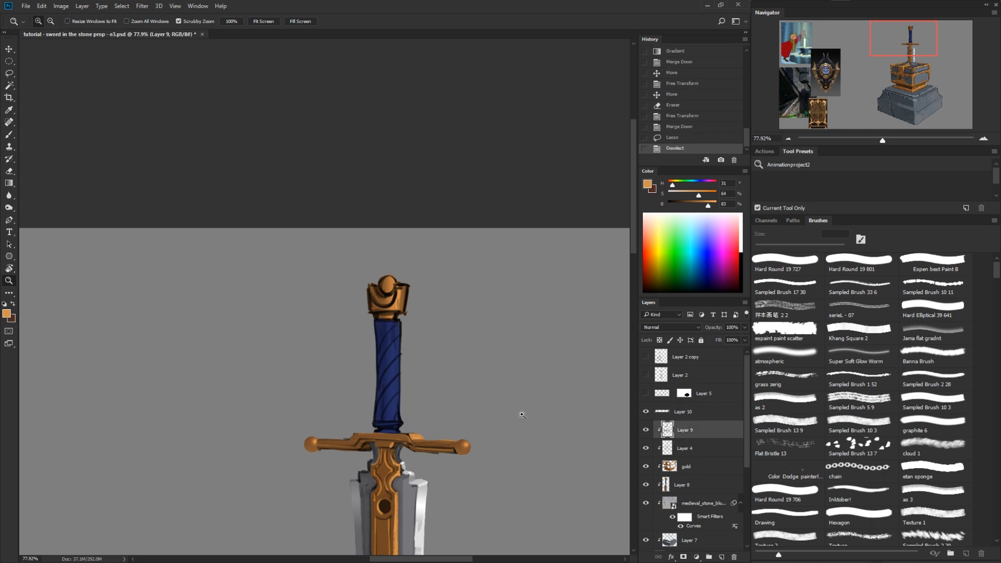
key("l")
mouse_move(478, 476)
left_mouse_down()
mouse_move(485, 431)
mouse_move(448, 350)
left_mouse_up()
key("v")
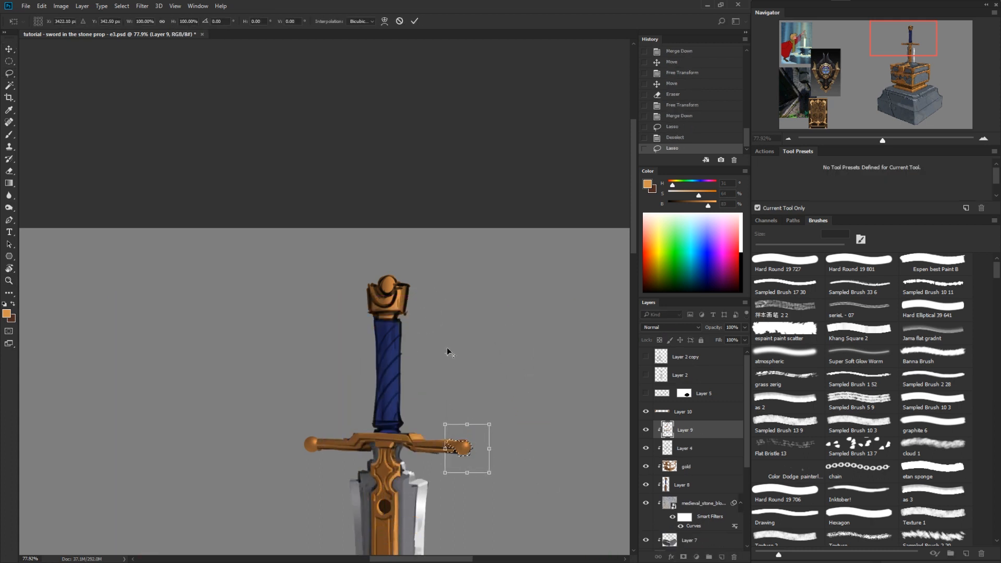
key("Escape")
left_click(670, 415)
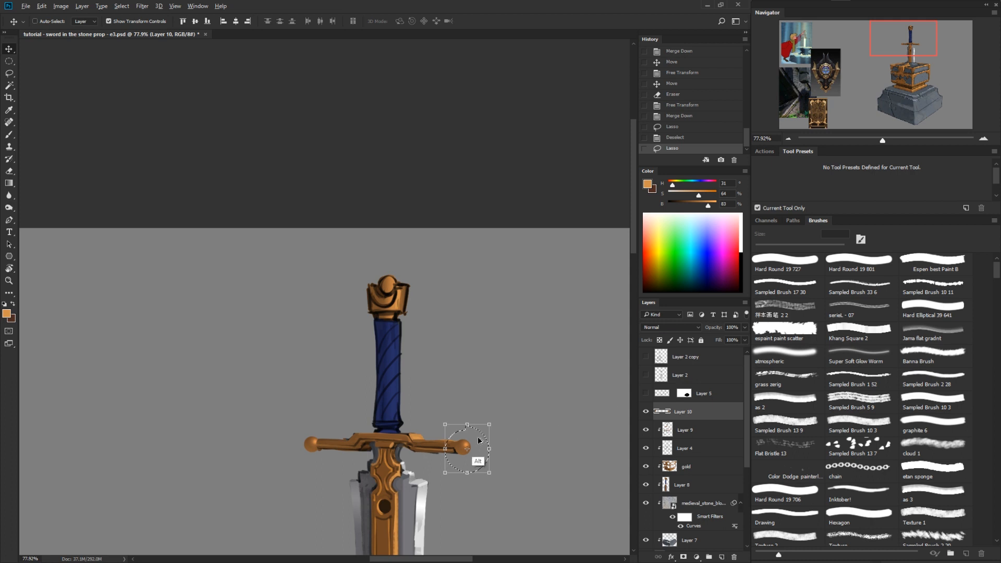
left_click_drag(464, 445, 400, 274)
Step: Enlarge the duplicated ball, nudge it into place on the pommel, and deselect it
key("ctrl+t")
key("Return")
scroll(480, 361, "up", 3)
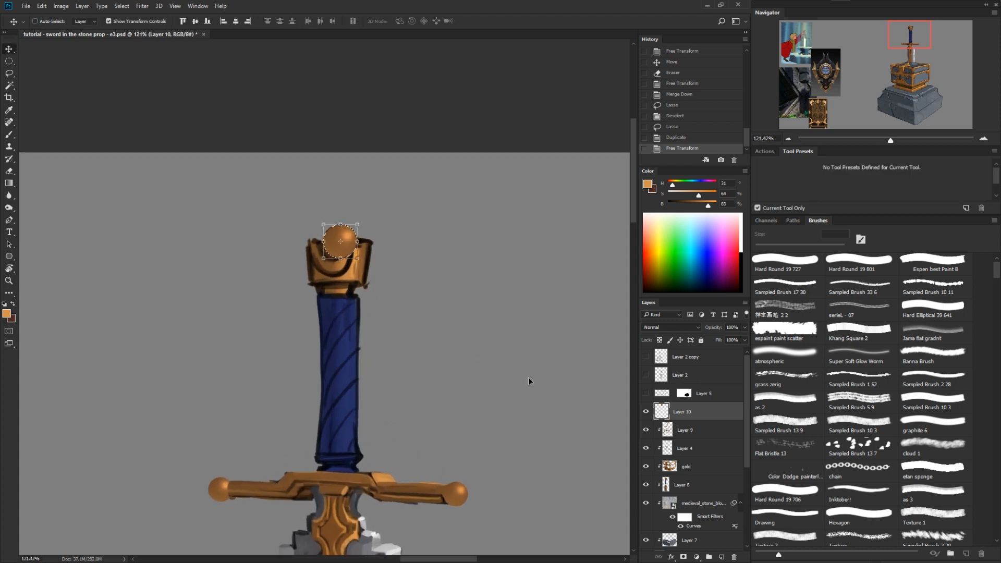
left_click_drag(528, 377, 527, 373)
key("ctrl+d")
key("z")
left_click_drag(530, 421, 502, 441)
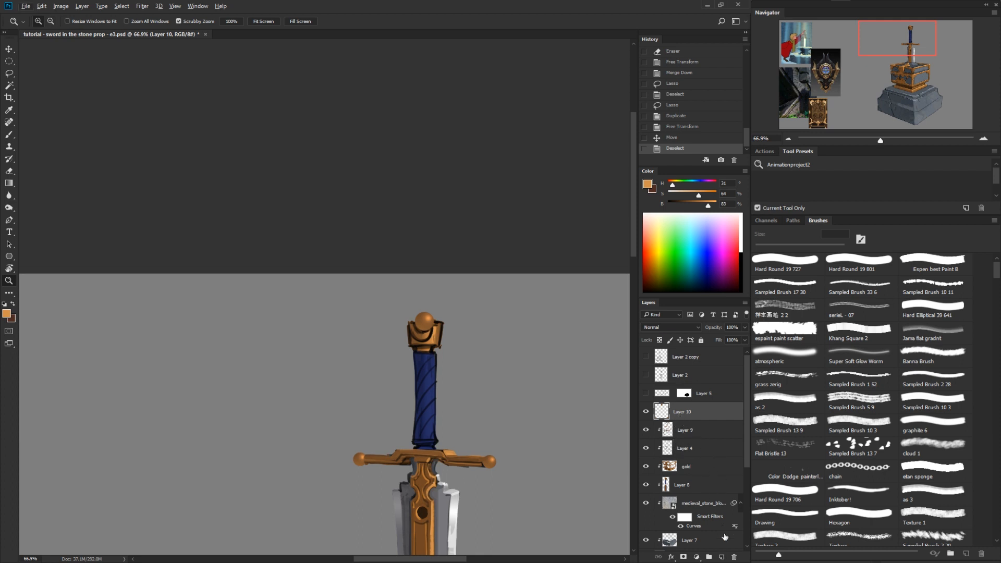
Step: On a new layer, paint over the dark sketch lines around the pommel with sampled gold and an 8 px brush
left_click(722, 556)
left_click_drag(420, 331, 474, 297)
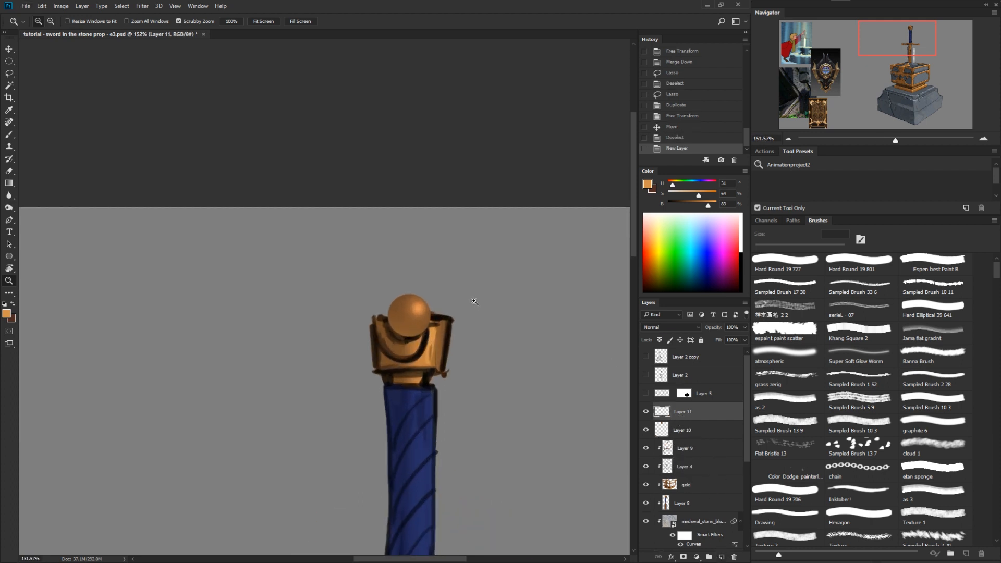
key("b")
left_click_drag(429, 321, 433, 321)
left_click(432, 320, "alt")
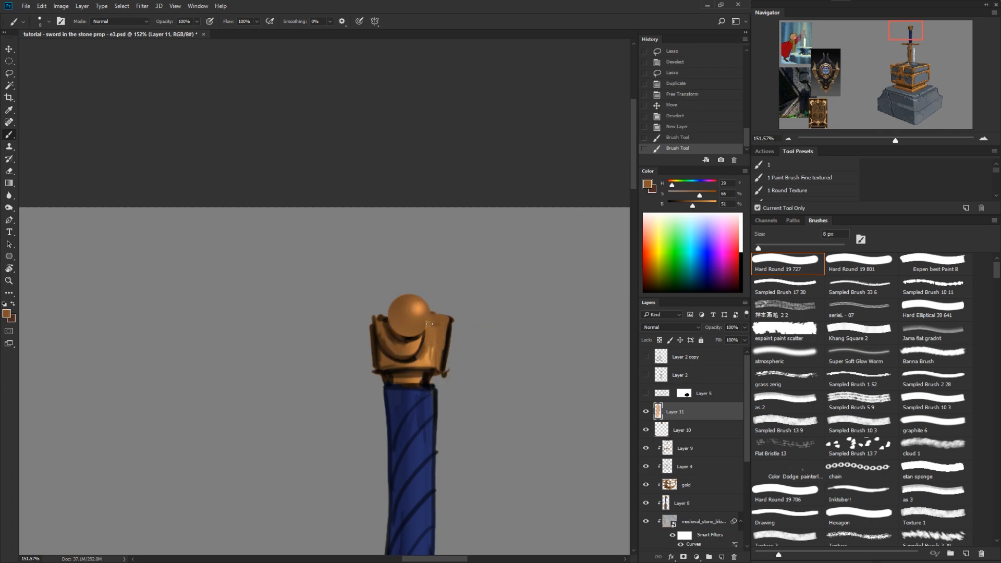
left_click_drag(429, 324, 413, 431)
left_click(445, 360, "alt")
Step: Touch up the pommel's right edge with sampled dark and gold colours
key("r")
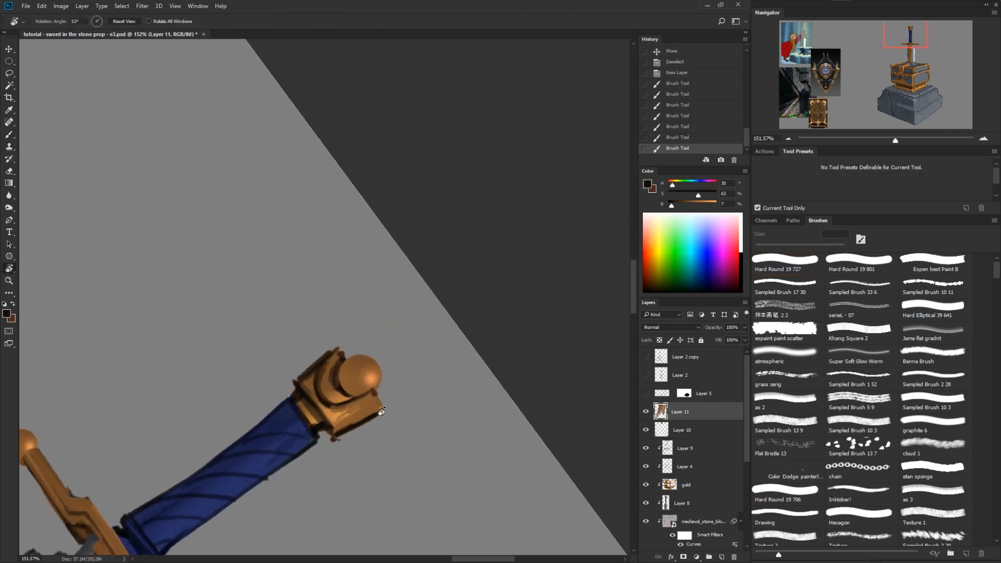
left_click_drag(375, 392, 360, 400)
left_click(369, 408, "alt")
key("r")
mouse_move(395, 485)
left_mouse_down()
mouse_move(440, 468)
mouse_move(521, 324)
left_mouse_up()
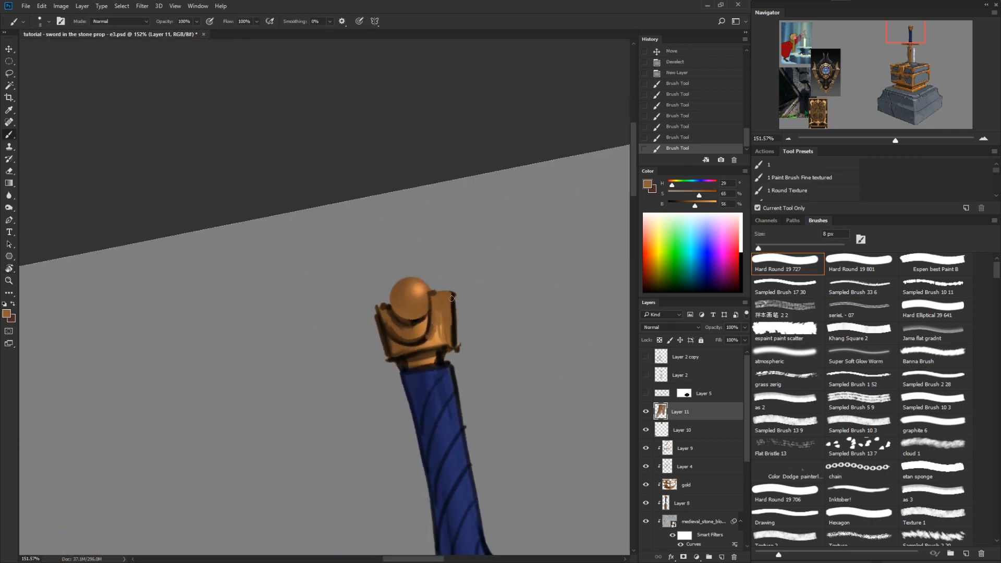
Step: Erase the paint on the new layer between the ball and the pommel's right corner with a 20 px eraser
key("l")
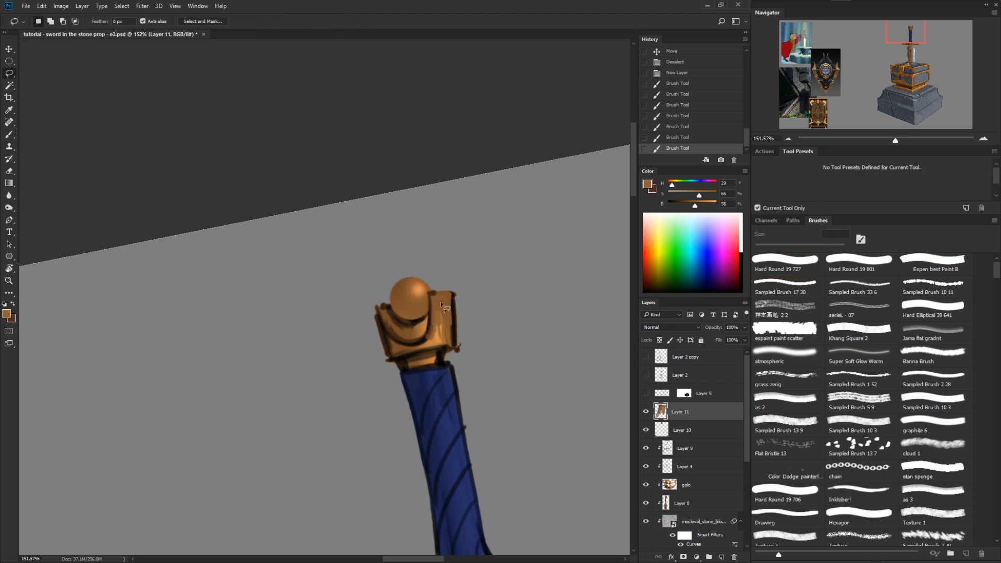
left_click_drag(441, 301, 435, 323)
key("ctrl+d")
key("b")
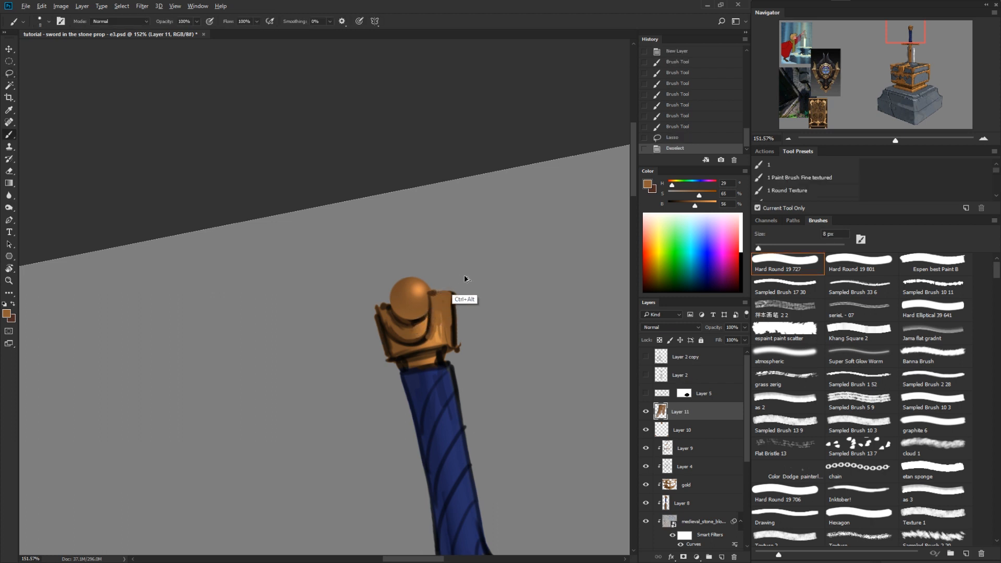
key("e")
left_click_drag(435, 291, 438, 319)
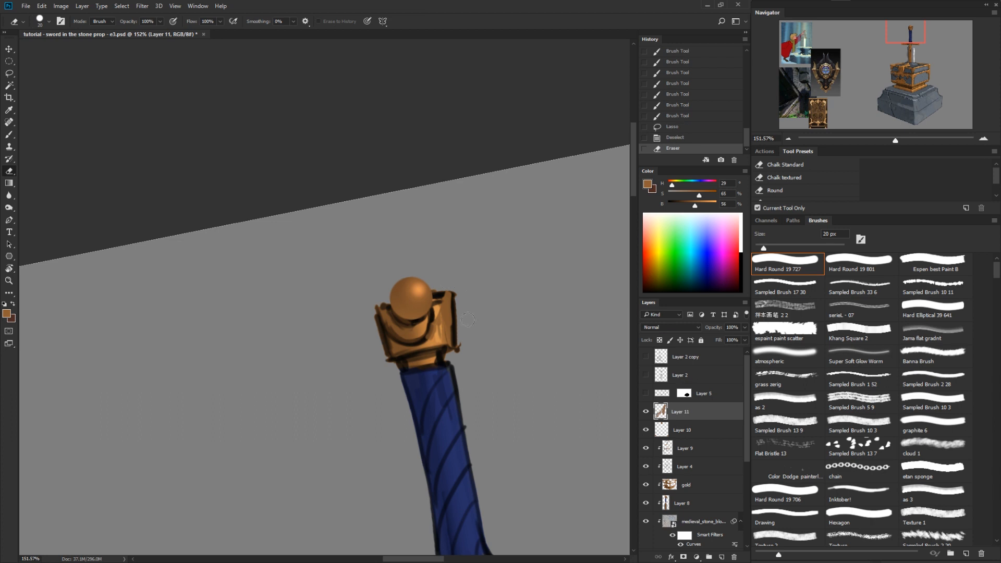
key("r")
left_click_drag(547, 352, 541, 399)
Step: Lasso the pommel's flared outline above the grip and subtract the ball from the selection
key("l")
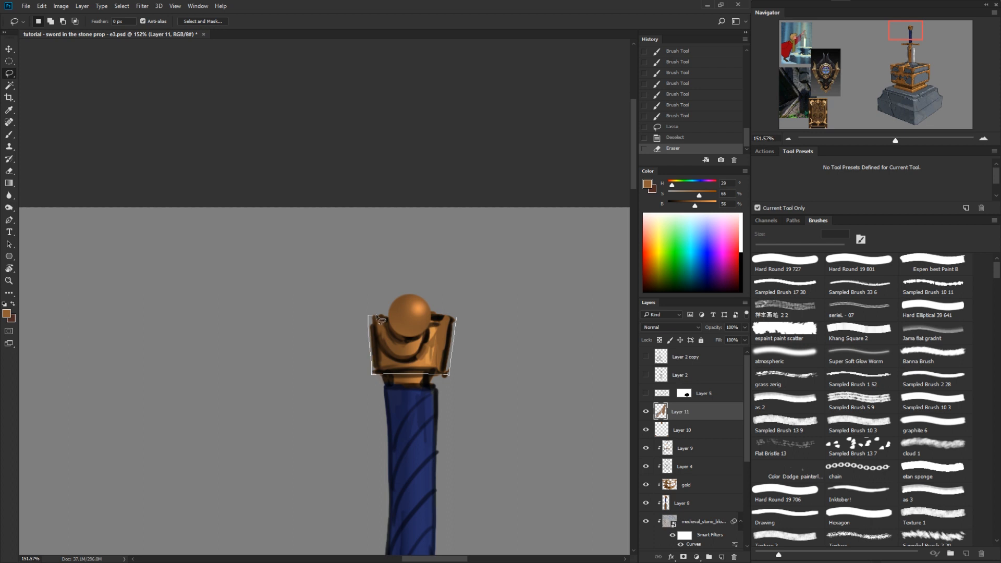
left_click_drag(453, 315, 457, 314)
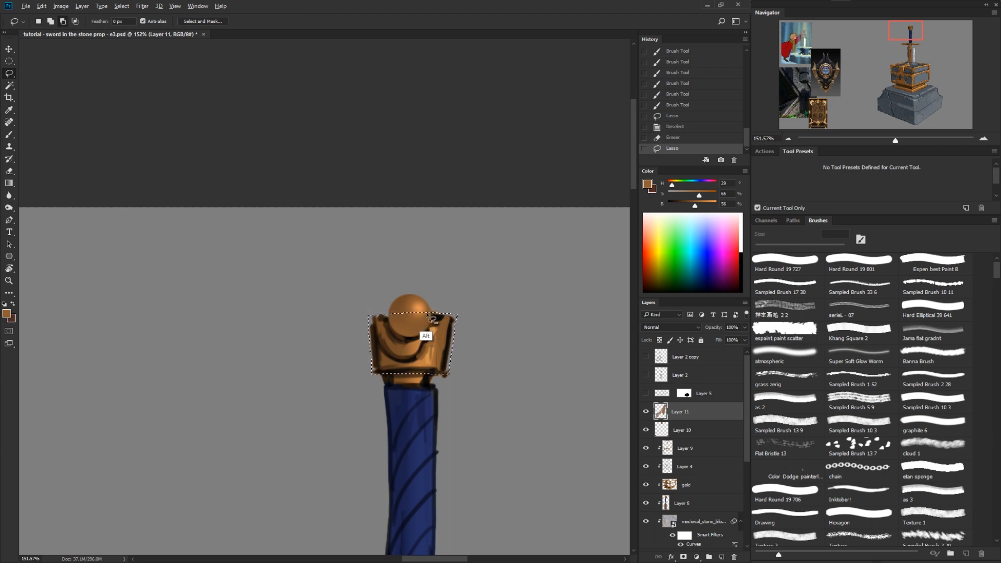
mouse_move(425, 311)
left_mouse_down()
mouse_move(422, 346)
mouse_move(427, 313)
mouse_move(392, 339)
mouse_move(430, 327)
mouse_move(426, 315)
mouse_move(425, 328)
mouse_move(397, 340)
mouse_move(393, 311)
left_mouse_up()
key("ctrl+z")
key("b")
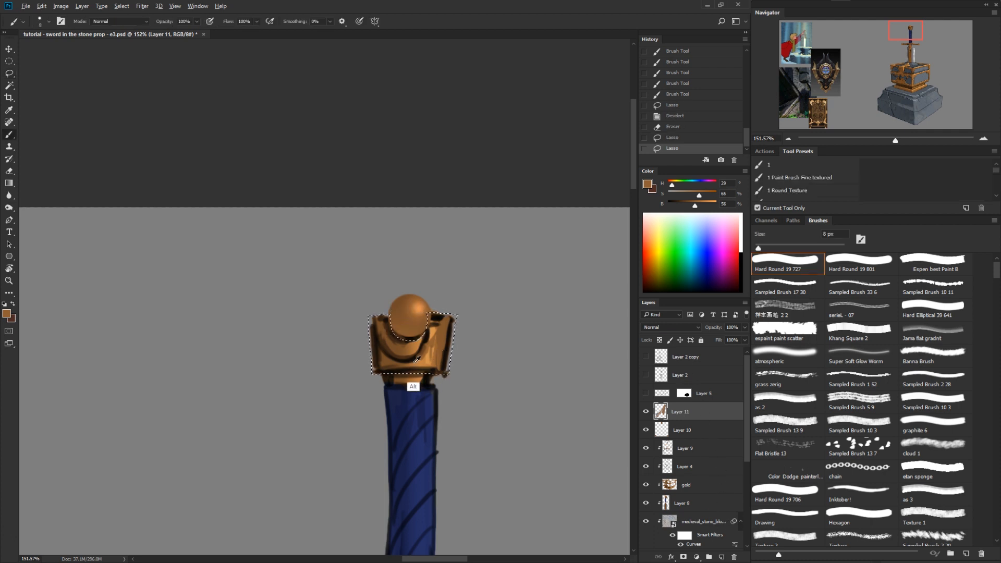
Step: Fill the pommel selection with a solid brown base by layering sampled brown gradients across it
left_click(388, 361, "alt")
key("g")
left_click_drag(485, 313, 344, 391)
left_click_drag(469, 321, 339, 399)
left_click_drag(467, 322, 334, 402)
left_click_drag(464, 323, 333, 402)
left_click_drag(463, 324, 328, 405)
left_click_drag(463, 324, 313, 414)
left_click_drag(461, 324, 323, 409)
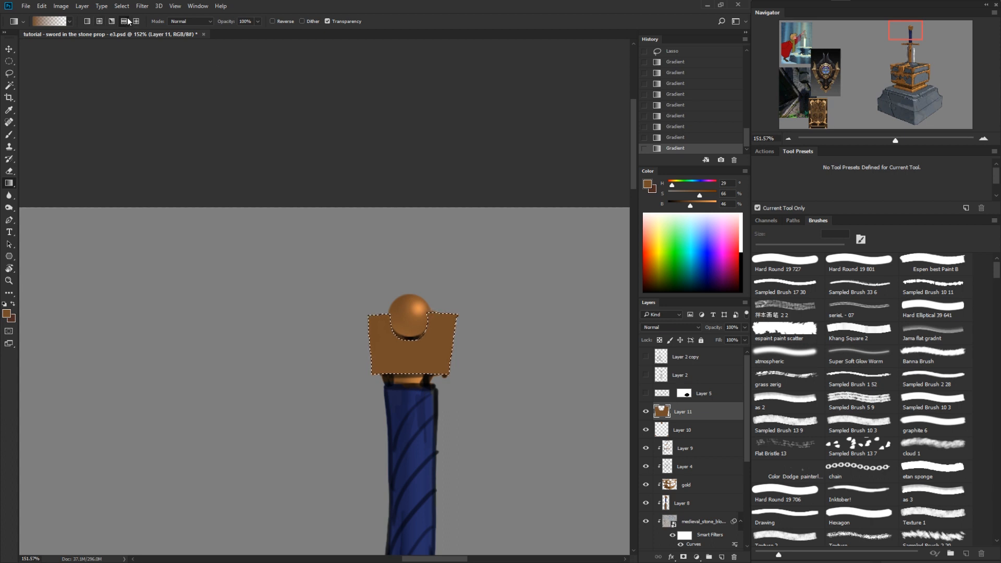
Step: Shade the pommel like a cylinder with 30% opacity reflected gradients in bright orange and darker brown, and deselect
left_click(419, 308, "alt")
left_click_drag(439, 343, 449, 350)
key("ctrl+z")
key("3")
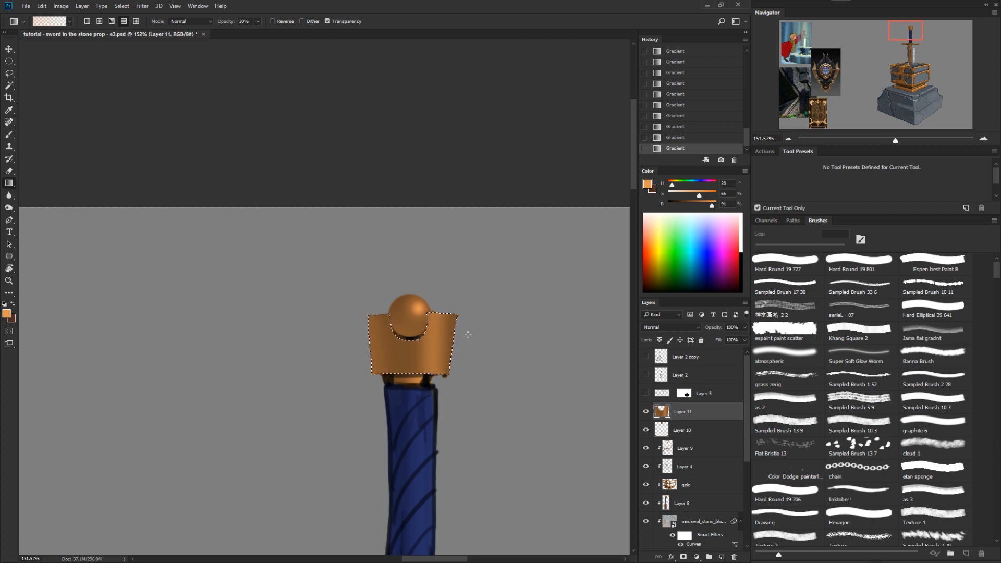
left_click(690, 206)
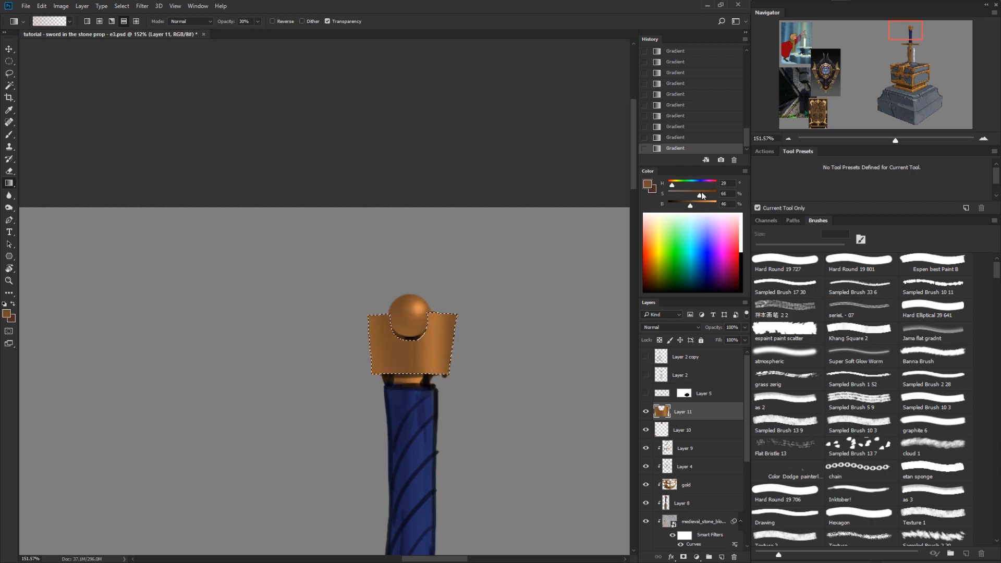
left_click(688, 206)
key("b")
left_click(441, 364, "alt")
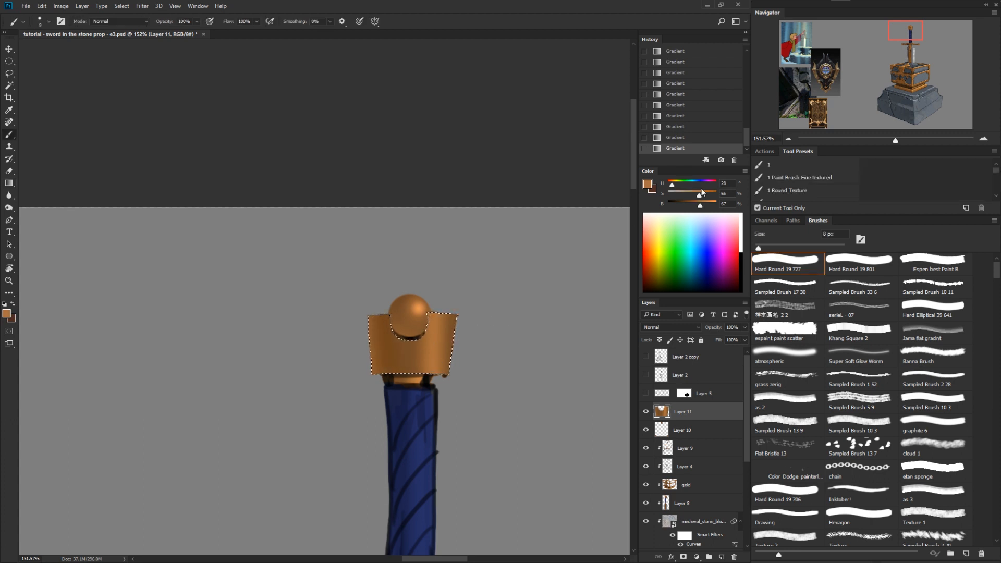
key("g")
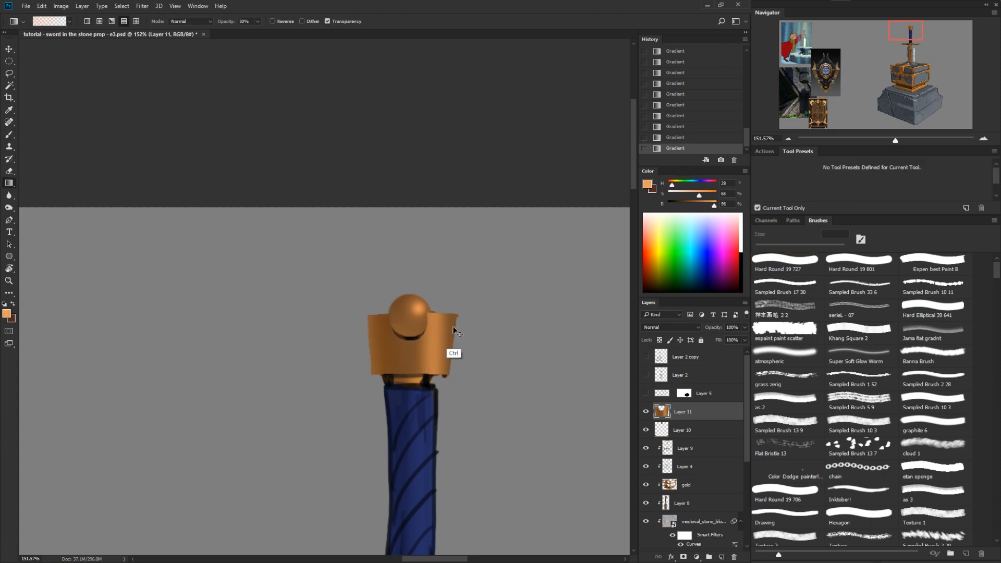
key("ctrl+d")
Step: Paint a 96% brightness orange highlight on the pommel's upper rim and a 26% brightness brown shadow around the ball's underside
key("b")
mouse_move(391, 330)
left_mouse_down()
mouse_move(400, 336)
mouse_move(456, 313)
left_mouse_up()
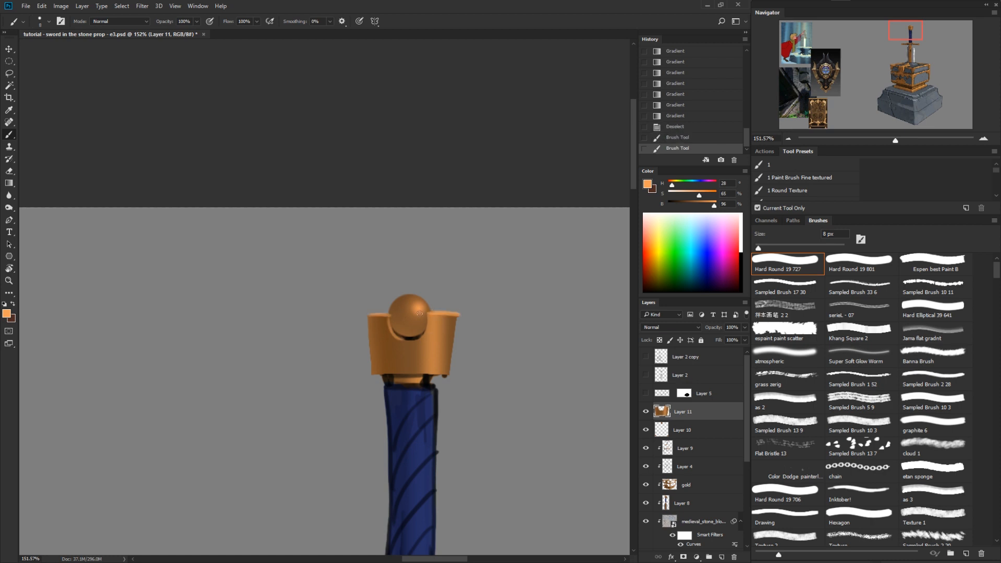
left_click(407, 327, "alt")
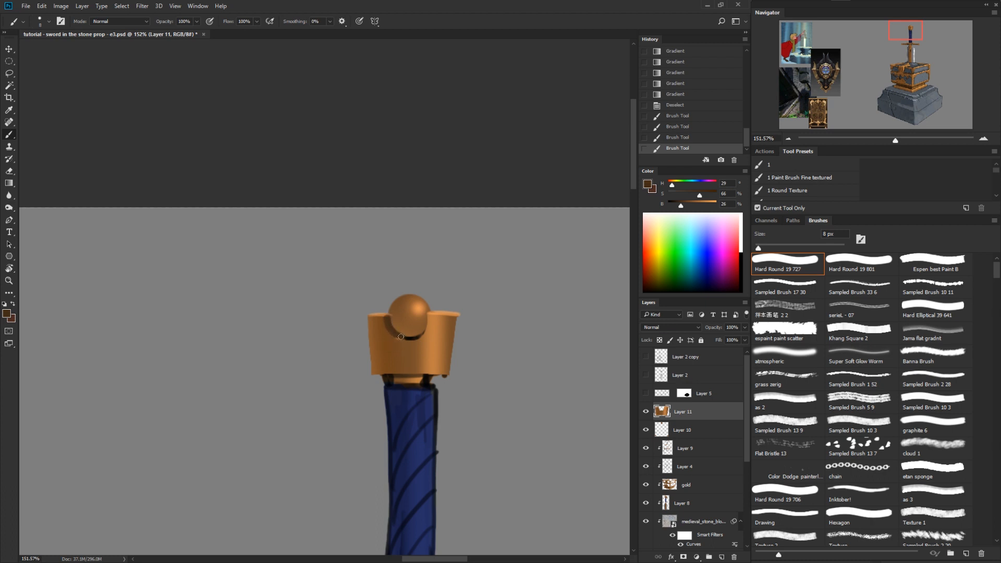
left_click_drag(402, 337, 388, 320)
Step: Load the ball's outline from Layer 10 as a selection and erase the Layer 11 paint overlapping the ball
key("e")
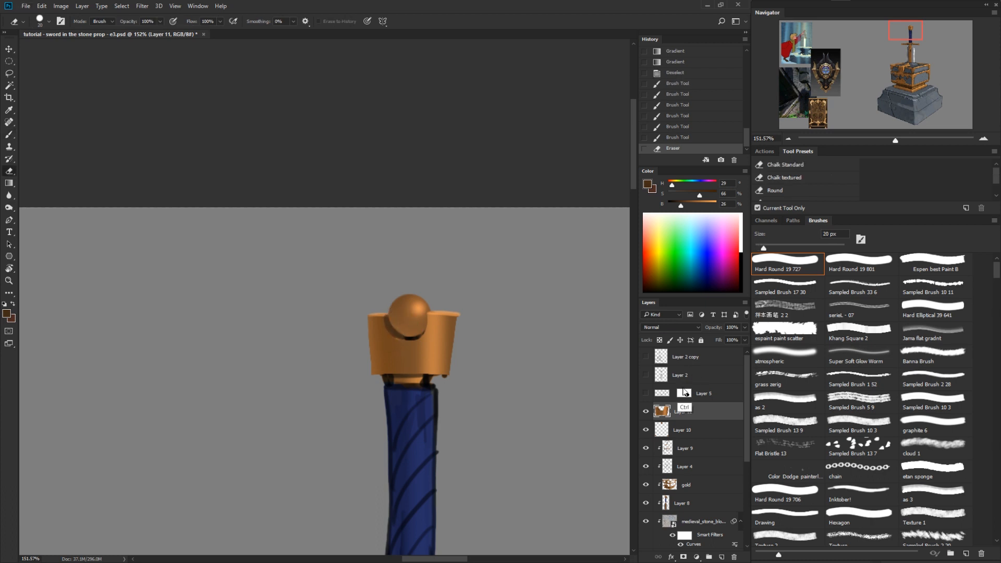
left_click(662, 430, "ctrl")
left_click(396, 313)
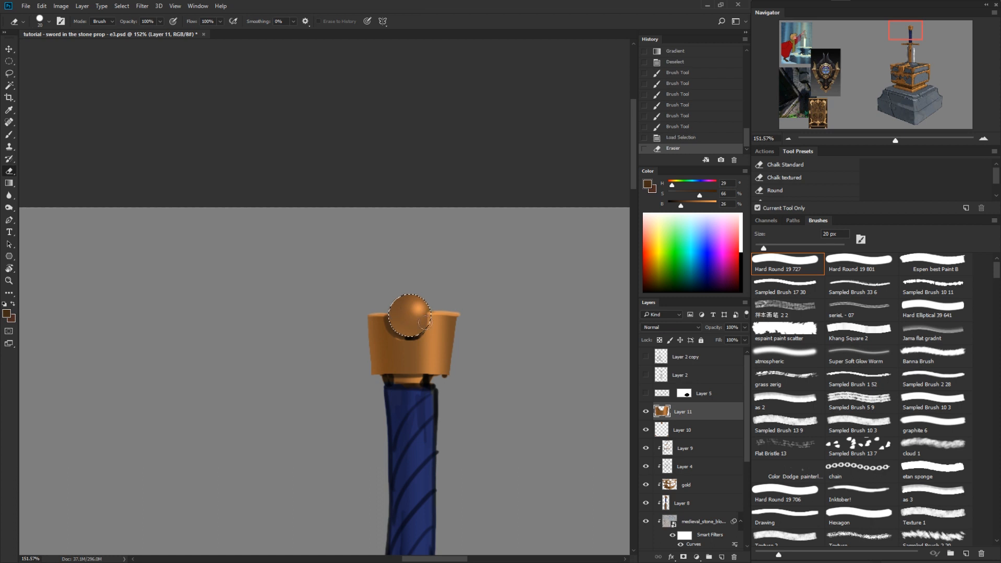
key("ctrl+d")
Step: Draw a curved groove around the ball on the pommel in 19% brightness dark brown with a 6 px brush
key("b")
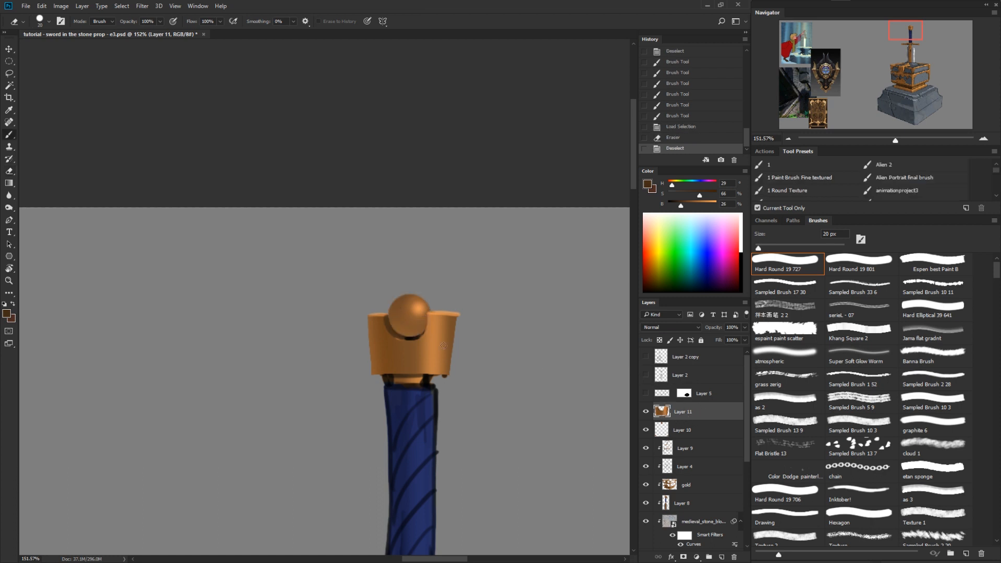
left_click(418, 356, "alt")
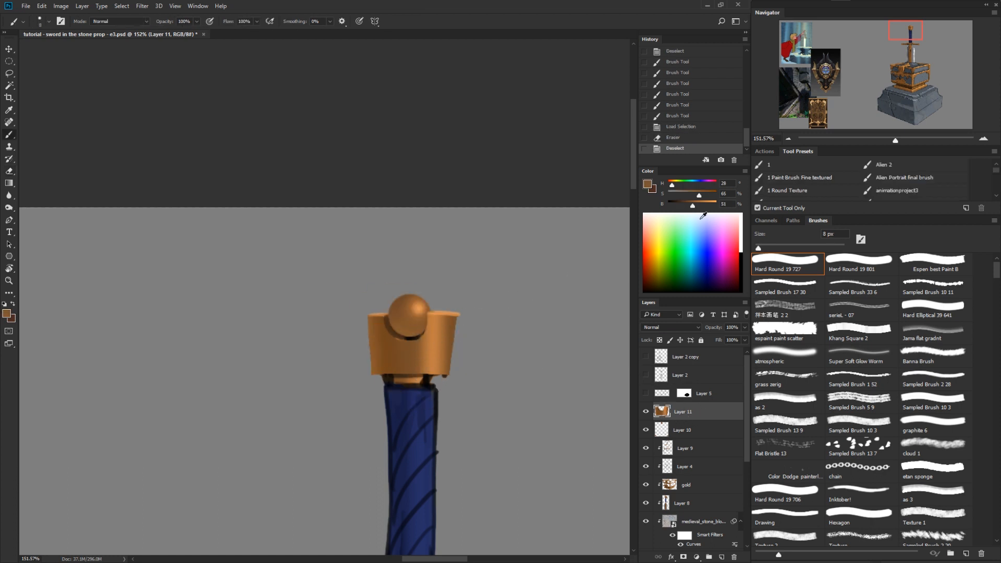
left_click_drag(695, 206, 679, 208)
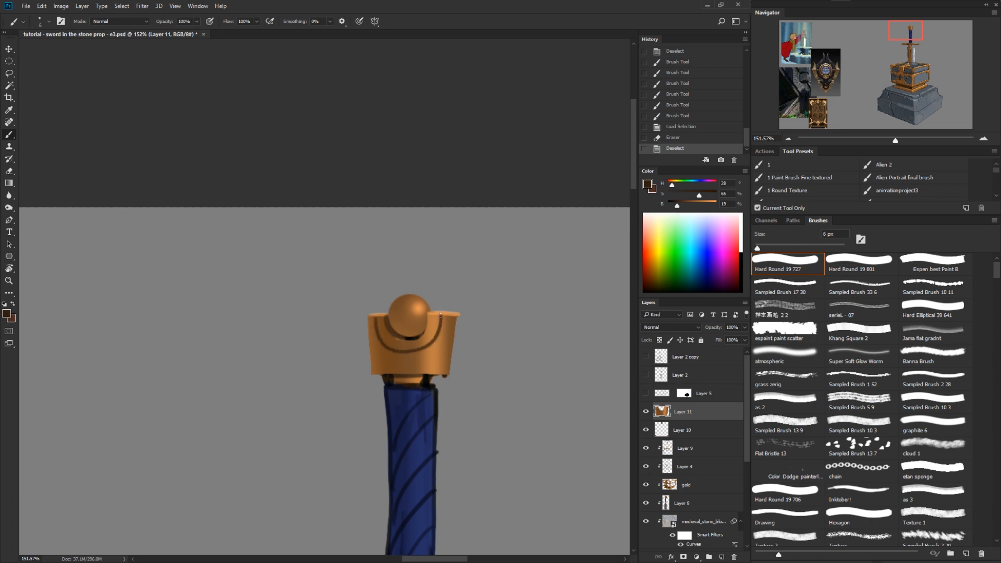
mouse_move(441, 315)
left_mouse_down()
mouse_move(416, 311)
mouse_move(448, 336)
left_mouse_up()
Step: Refine the pommel's curved groove and edge it with lighter sampled gold strokes
left_click(385, 323, "alt")
mouse_move(379, 339)
left_mouse_down()
mouse_move(418, 352)
mouse_move(441, 330)
left_mouse_up()
left_click(428, 335, "alt")
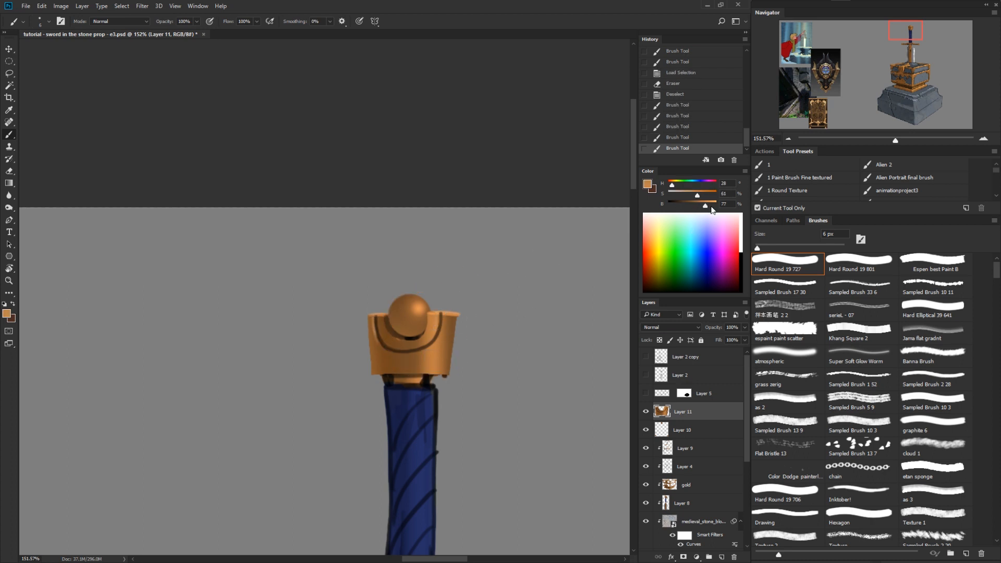
mouse_move(437, 315)
left_mouse_down()
mouse_move(439, 328)
mouse_move(415, 349)
mouse_move(376, 336)
left_mouse_up()
Step: Deepen the shadow directly beneath the pommel's ball with sampled near-black strokes, working on a rotated canvas
key("z")
mouse_move(495, 383)
left_mouse_down()
mouse_move(429, 454)
mouse_move(546, 402)
mouse_move(281, 271)
left_mouse_up()
key("r")
left_click_drag(318, 267, 447, 465)
mouse_move(488, 449)
left_mouse_down()
mouse_move(524, 406)
mouse_move(551, 301)
left_mouse_up()
key("b")
left_click(379, 365, "alt")
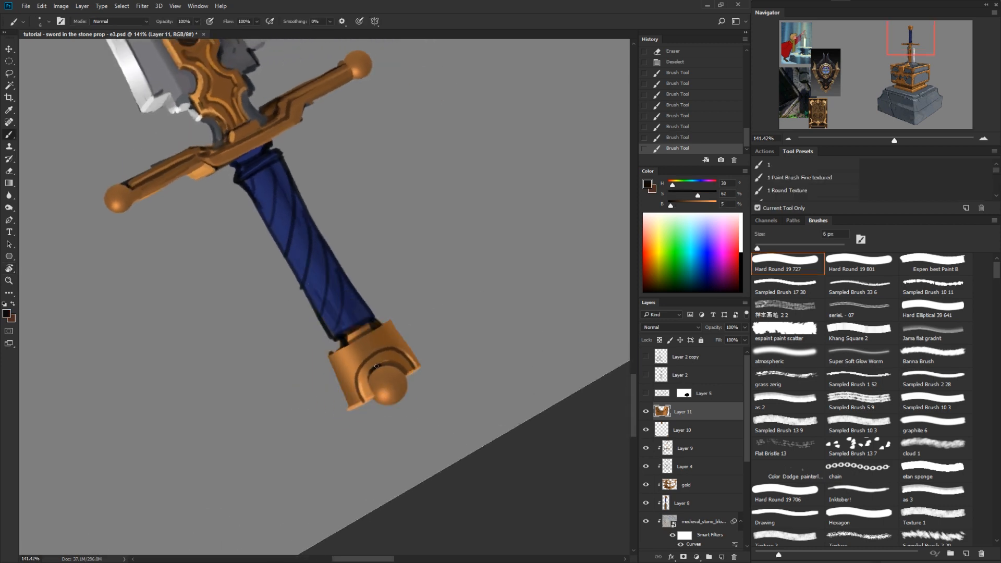
left_click_drag(378, 365, 370, 374)
key("r")
mouse_move(447, 458)
left_mouse_down()
mouse_move(477, 212)
mouse_move(353, 297)
mouse_move(421, 312)
left_mouse_up()
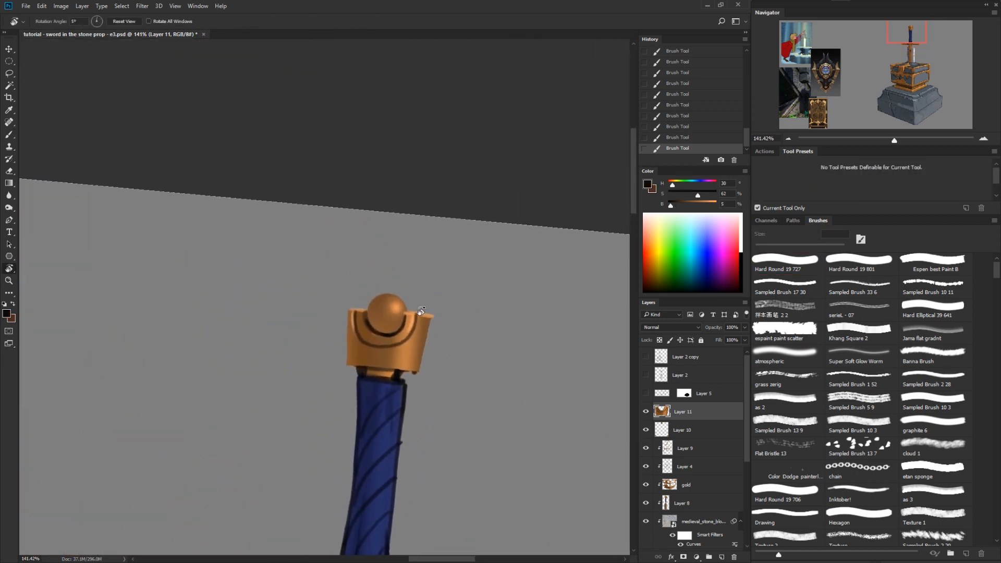
Step: Step back through the latest shadow strokes under the pommel's ball and restore them to compare both versions
key("b")
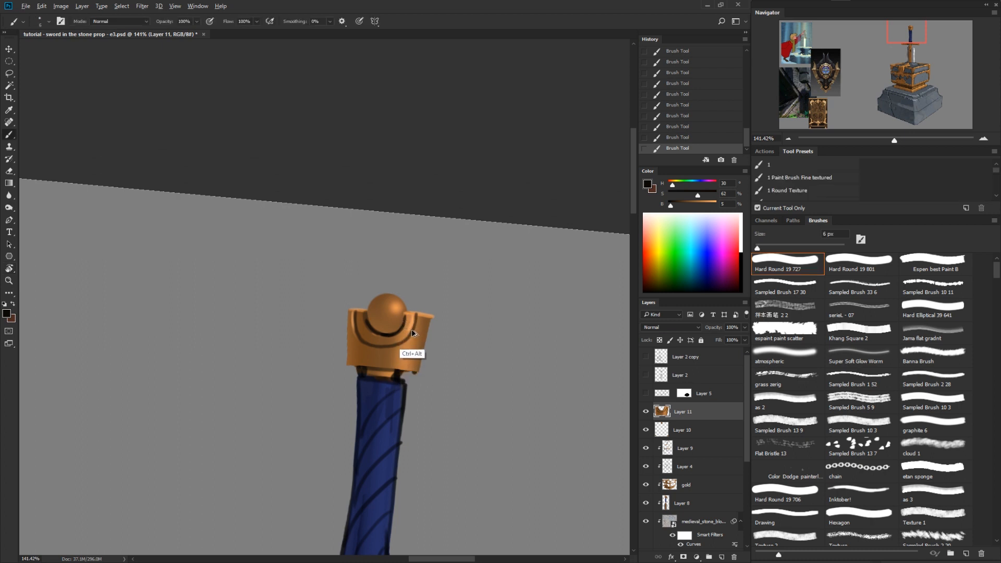
key("z")
left_click_drag(394, 324, 433, 327)
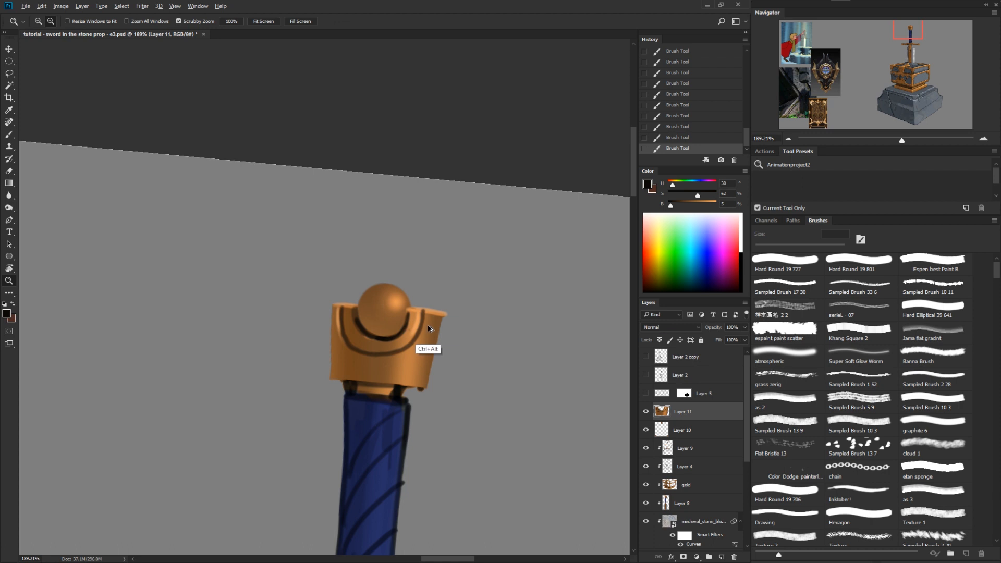
key("ctrl+alt+z")
key("ctrl+alt+z")
key("ctrl+alt+z")
key("ctrl+alt+z")
key("ctrl+alt+z")
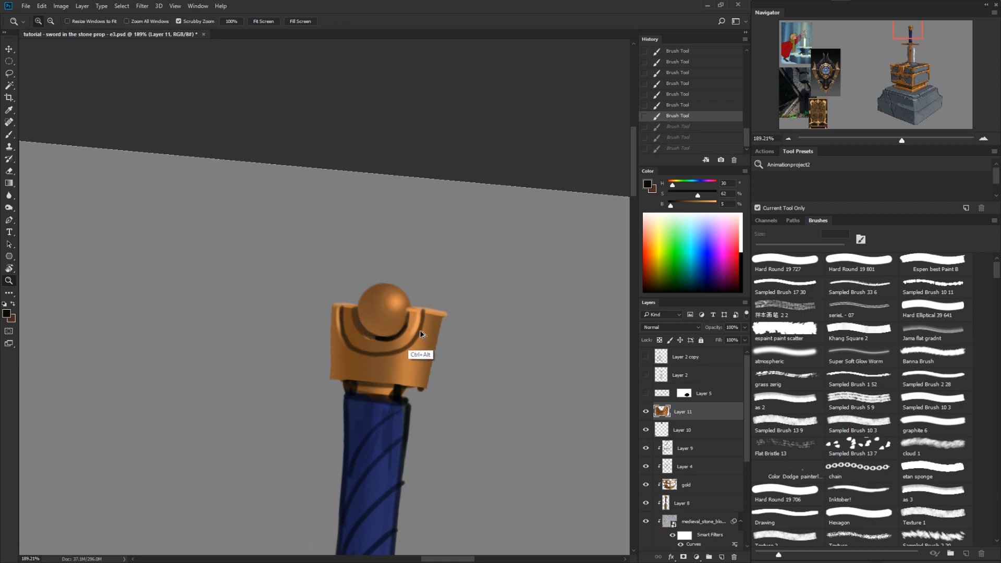
key("b")
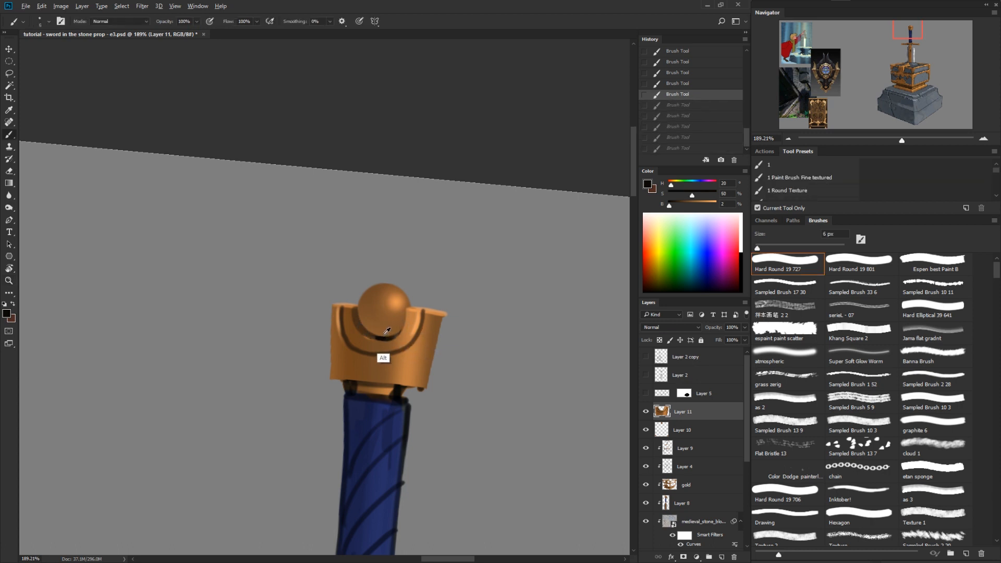
key("ctrl+shift+z")
key("ctrl+shift+z")
key("ctrl+shift+z")
key("ctrl+shift+z")
key("ctrl+shift+z")
Step: Refine the shadow and inner rim around the pommel's ball with sampled brown and gold strokes on a rotated canvas
key("r")
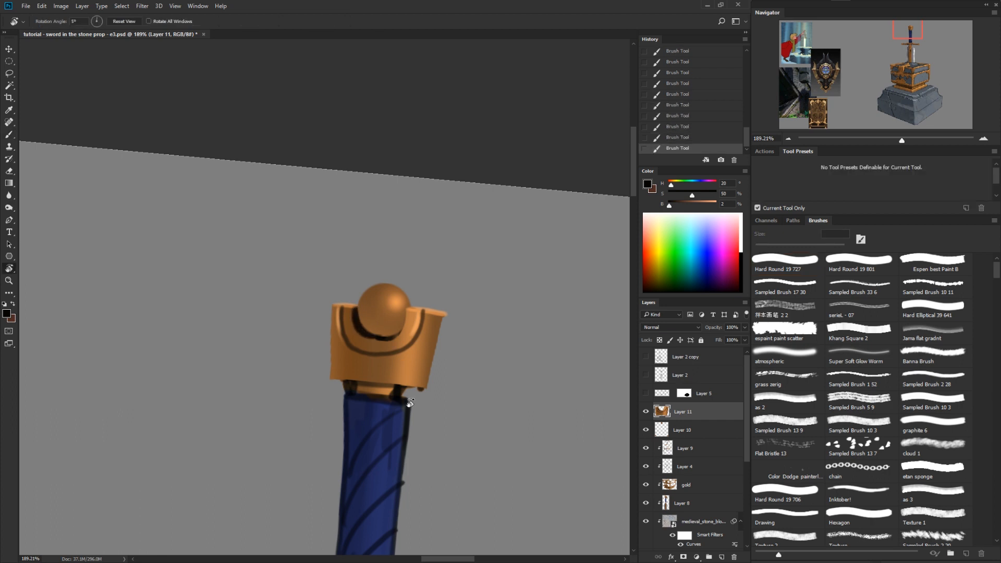
mouse_move(354, 317)
left_mouse_down()
mouse_move(328, 230)
mouse_move(319, 230)
left_mouse_up()
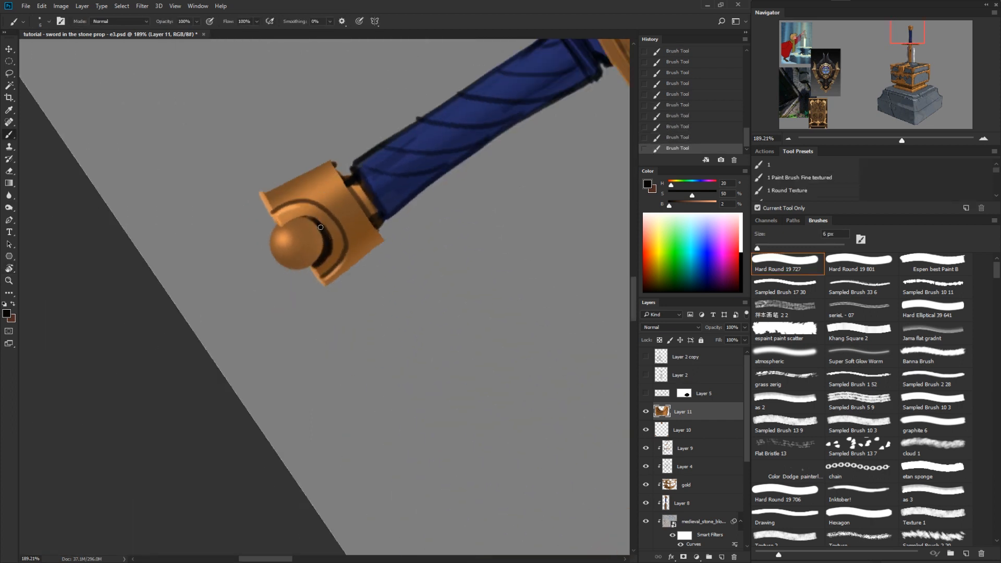
left_click(336, 253, "alt")
left_click_drag(379, 226, 257, 432)
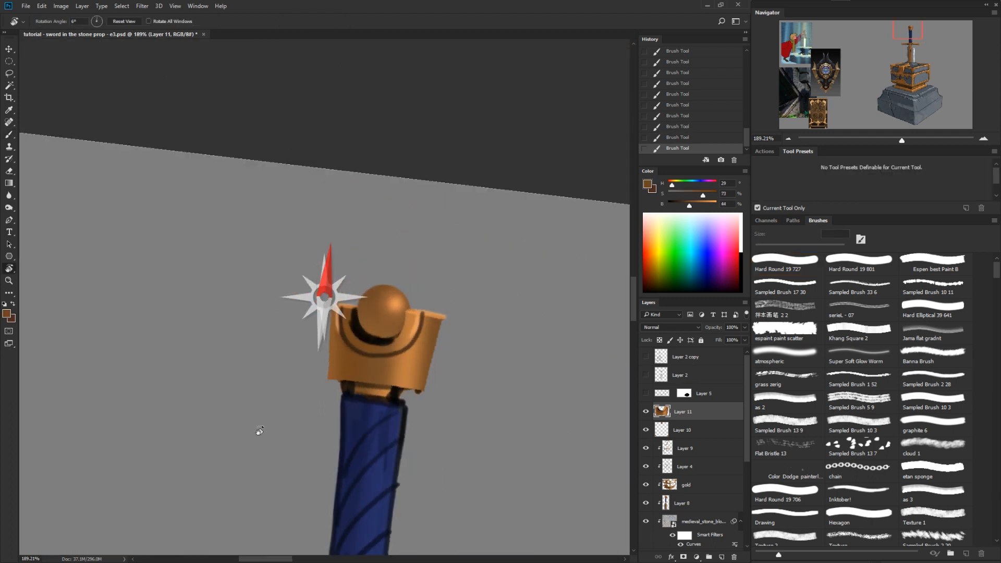
left_click(347, 331, "alt")
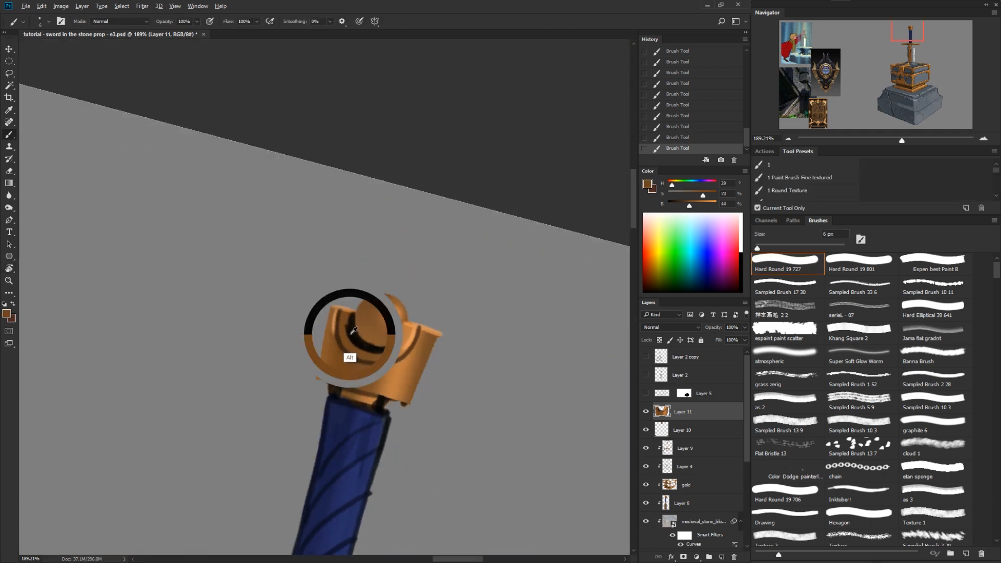
left_click(421, 332, "alt")
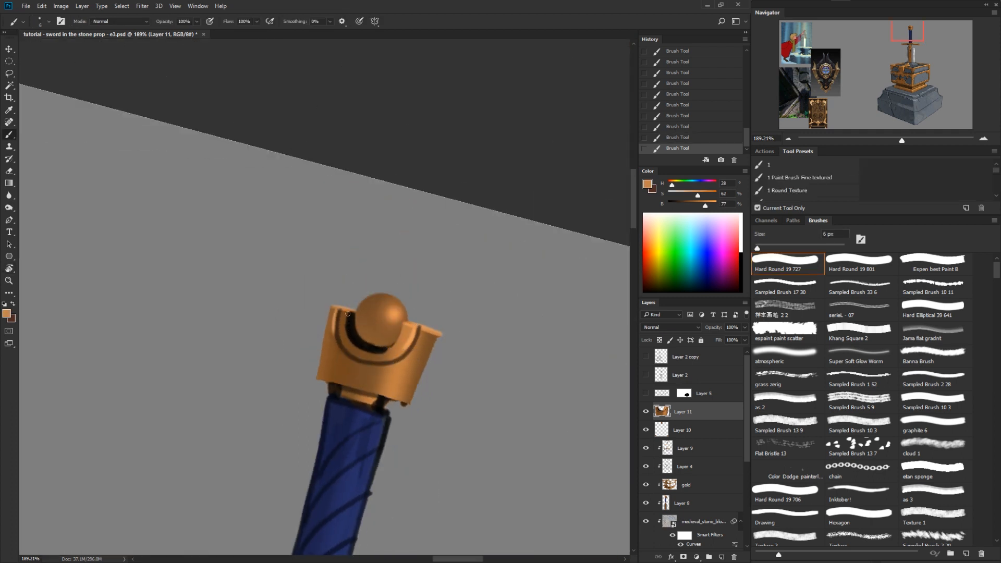
left_click(354, 346, "alt")
left_click_drag(351, 330, 369, 351)
left_click(340, 348, "alt")
mouse_move(428, 367)
left_mouse_down()
mouse_move(387, 426)
mouse_move(368, 433)
left_mouse_up()
Step: Retouch the pommel with a sampled 47% brightness brown while checking it against the whole sword
key("r")
left_click_drag(451, 412, 500, 276)
key("z")
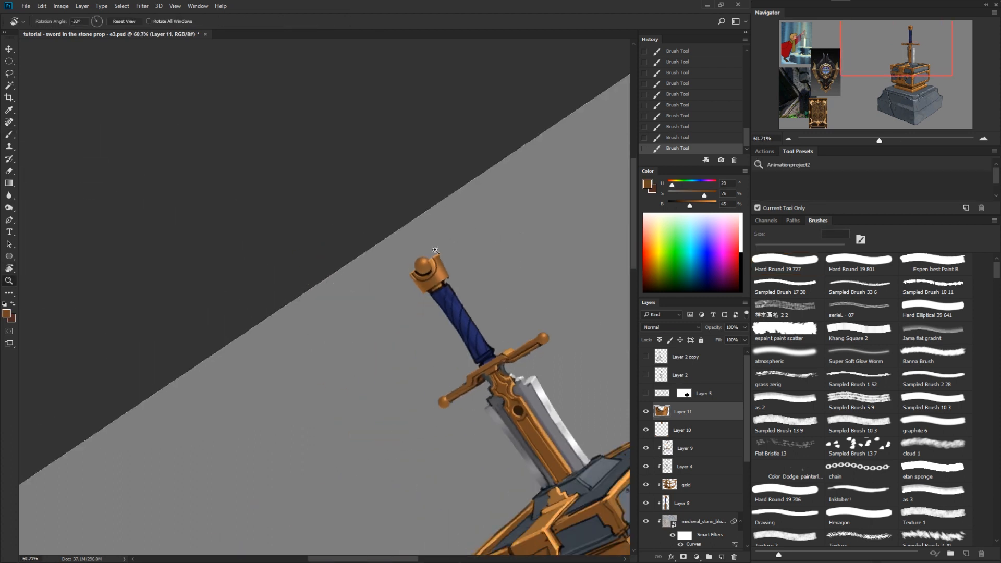
left_click_drag(436, 256, 462, 260)
key("b")
left_click(428, 306, "alt")
key("z")
left_click_drag(504, 323, 417, 354)
key("r")
left_click_drag(548, 352, 459, 485)
left_click_drag(483, 431, 505, 375)
key("z")
left_click_drag(441, 333, 472, 324)
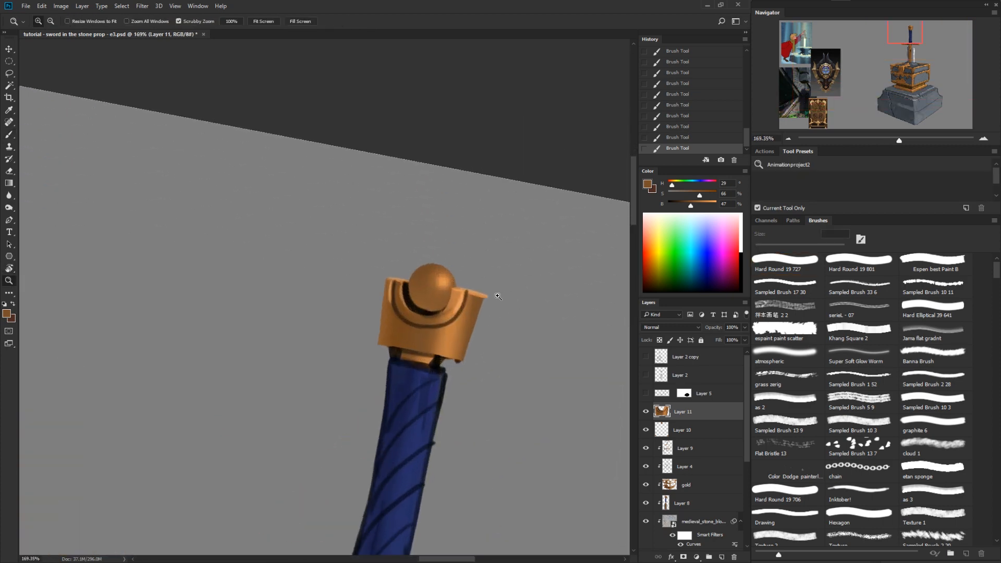
Step: On Layer 10, lasso the ball's lower right edge and shade it with gradients of 25% brightness dark brown
key("b")
key("x")
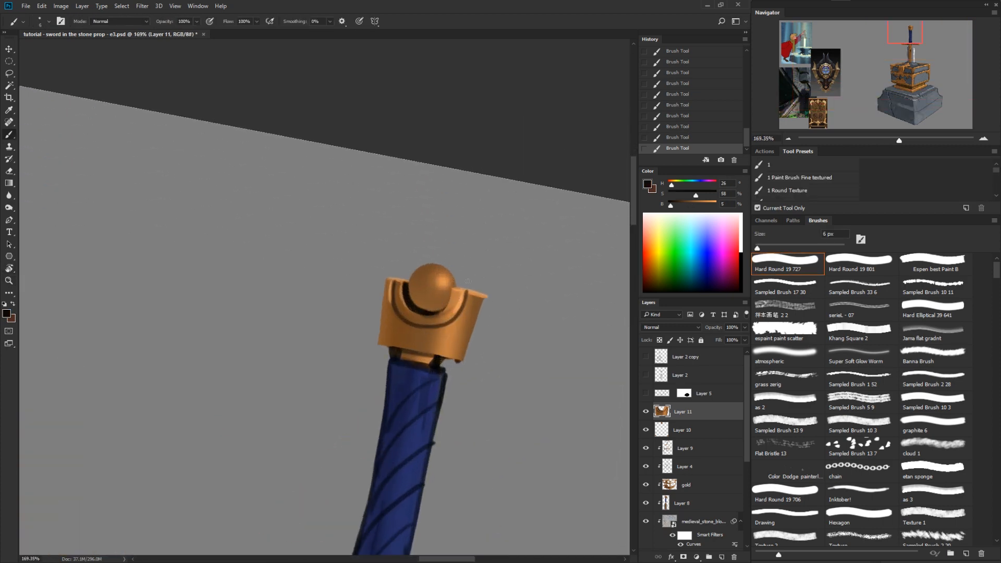
left_click(667, 428)
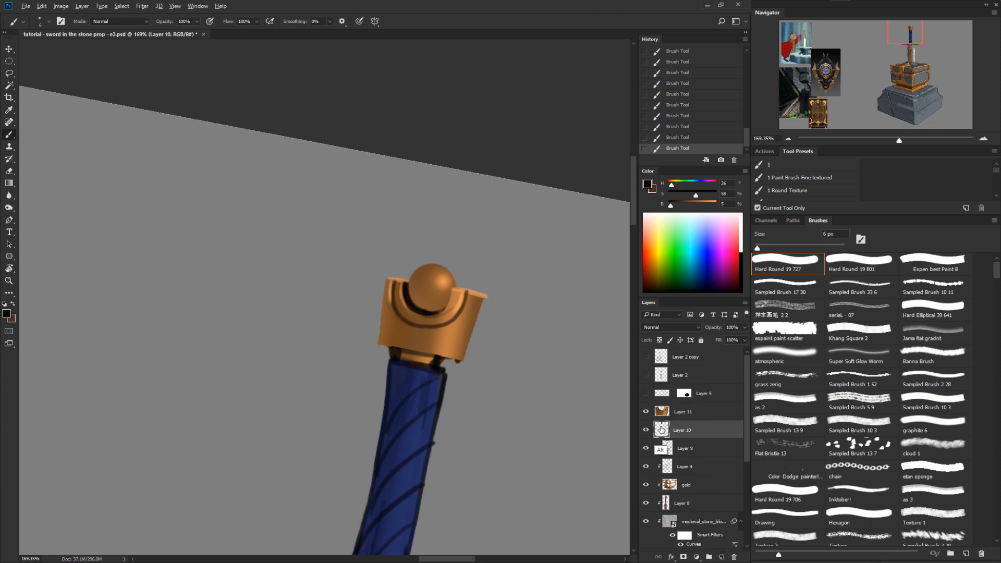
left_click(667, 450, "ctrl")
key("l")
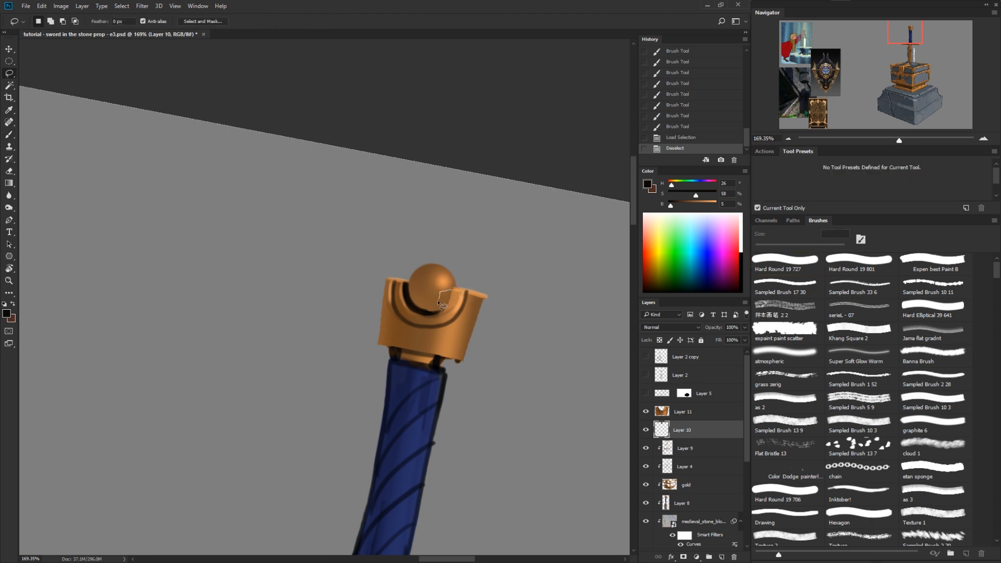
left_click_drag(442, 317, 463, 290)
key("b")
left_click(422, 313, "alt")
left_click(411, 341, "alt")
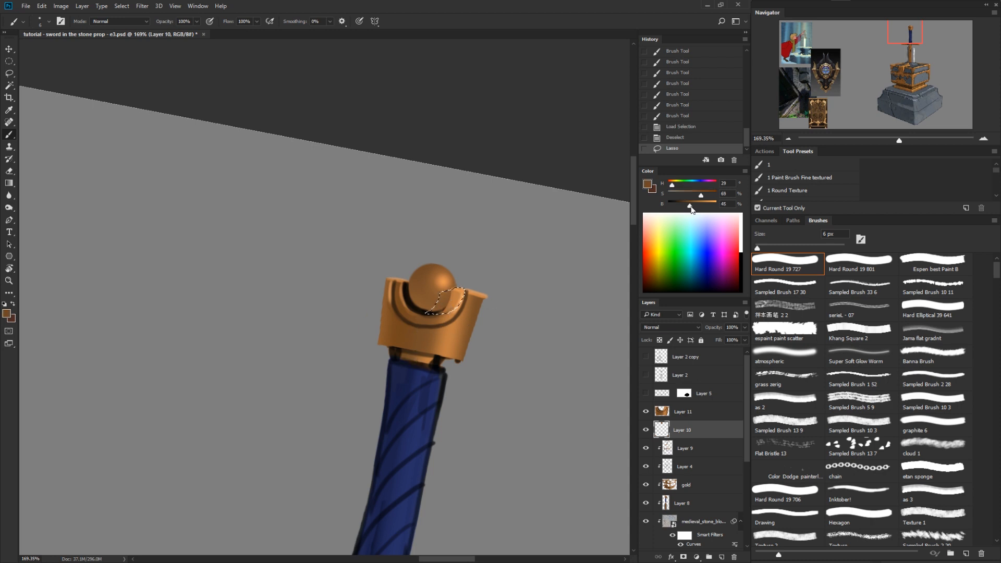
left_click_drag(690, 207, 680, 207)
key("g")
mouse_move(454, 330)
left_mouse_down()
mouse_move(476, 256)
mouse_move(493, 246)
left_mouse_up()
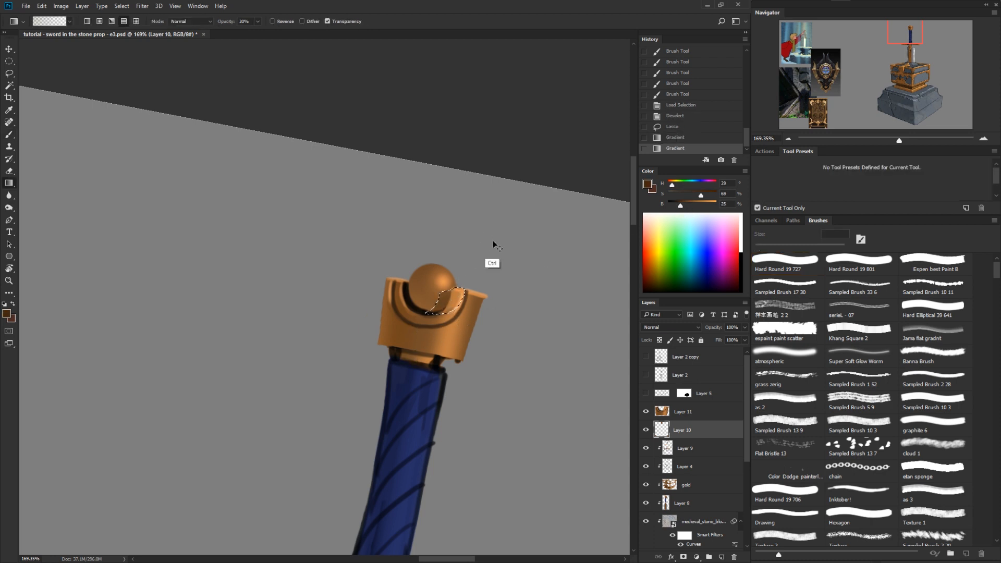
key("ctrl+d")
Step: On Layer 11, start repainting the crossguard's raised centre beside the grip with a sampled 47% brightness brown
key("z")
left_click_drag(537, 391, 500, 443)
key("r")
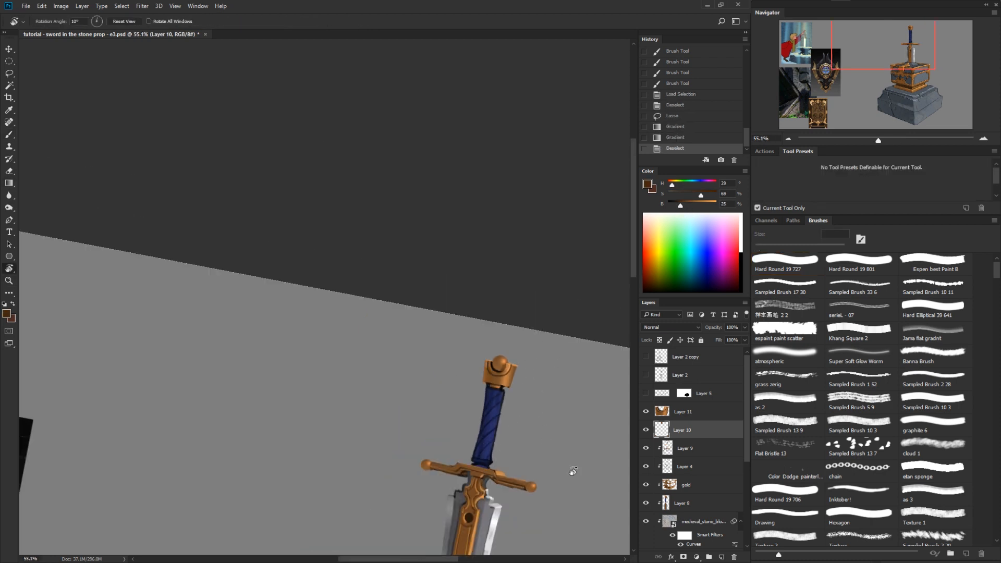
left_click_drag(572, 471, 464, 478)
key("z")
key("r")
left_click_drag(585, 492, 620, 365)
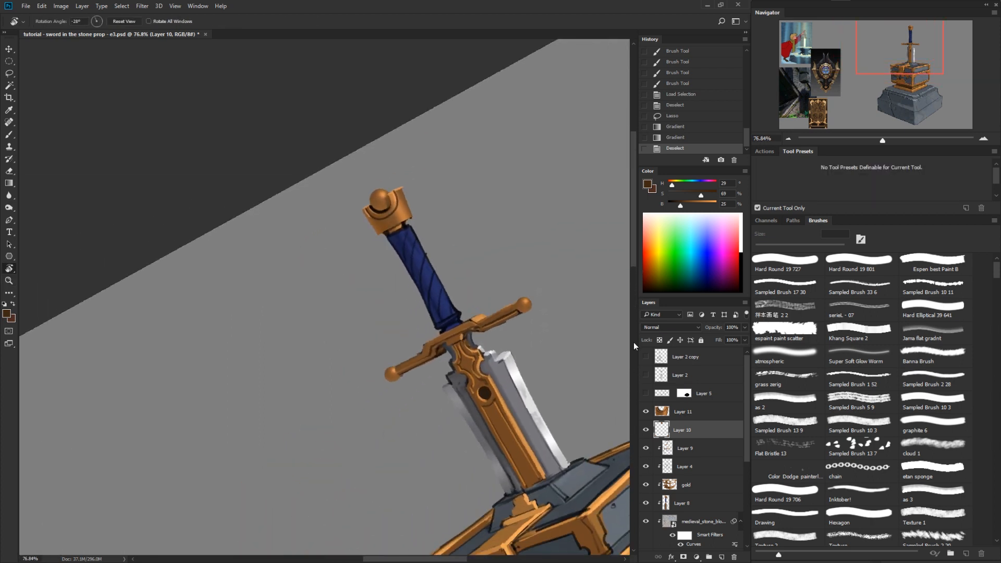
left_click(716, 413)
key("z")
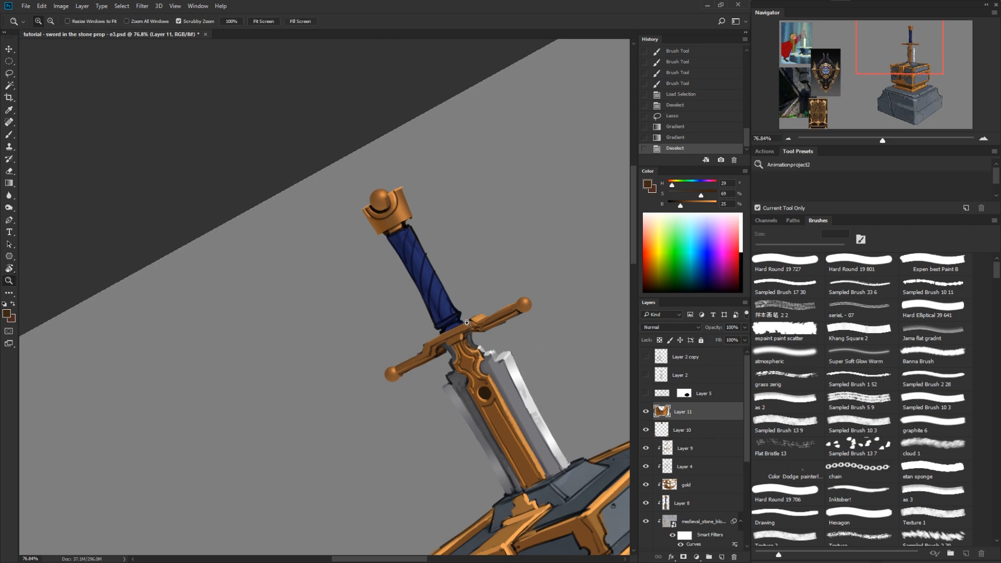
key("b")
left_click_drag(465, 320, 479, 324)
left_click(451, 356, "alt")
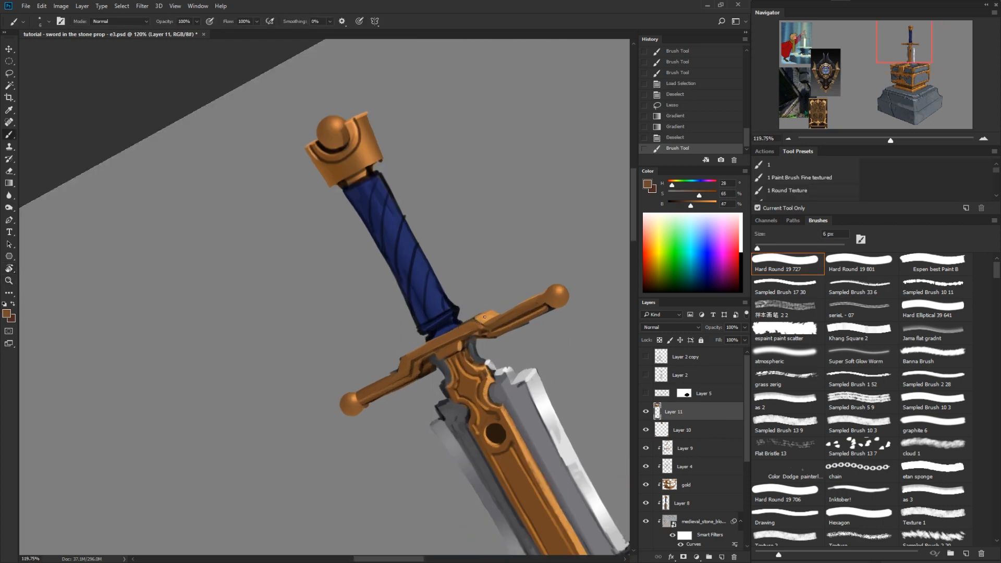
Step: Highlight the upper edge of the crossguard's centre with gold strokes up to 100% brightness and clean it with sampled brown and blue
left_click(493, 332, "alt")
left_click_drag(707, 207, 712, 207)
left_click_drag(459, 328, 499, 314)
left_click_drag(490, 311, 499, 314)
left_click_drag(711, 206, 717, 206)
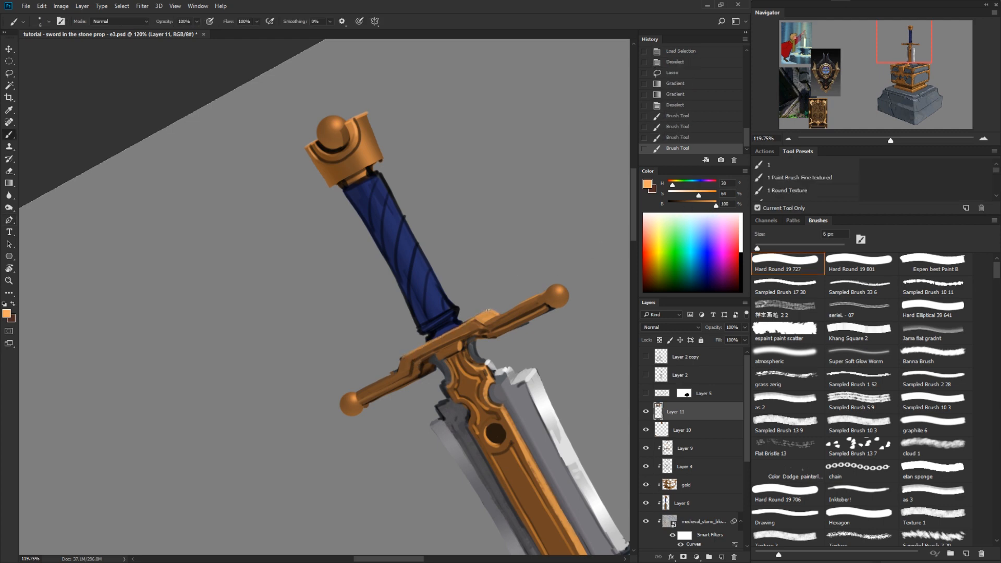
left_click_drag(489, 309, 477, 316)
mouse_move(475, 316)
left_mouse_down()
mouse_move(489, 310)
mouse_move(404, 356)
left_mouse_up()
left_click(406, 380, "alt")
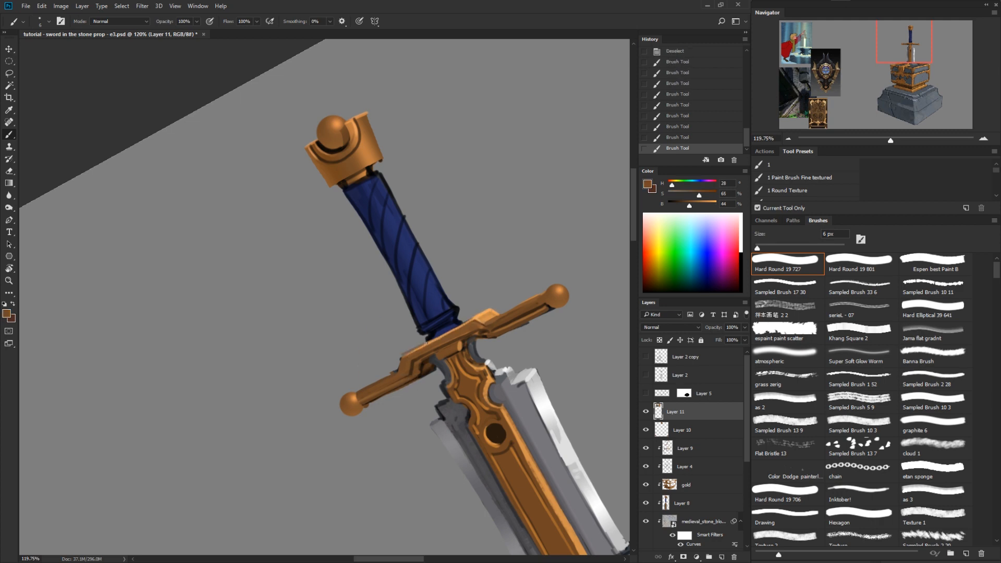
left_click(454, 326, "alt")
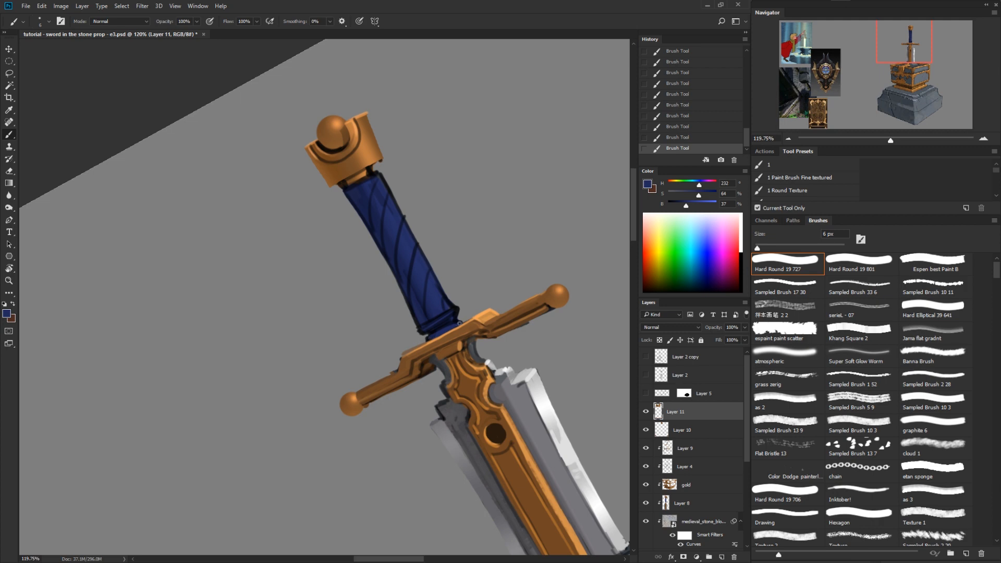
Step: Lasso around the blue grip and add a new layer above Layer 9
key("z")
left_click_drag(521, 338, 472, 340)
key("r")
left_click_drag(562, 336, 567, 454)
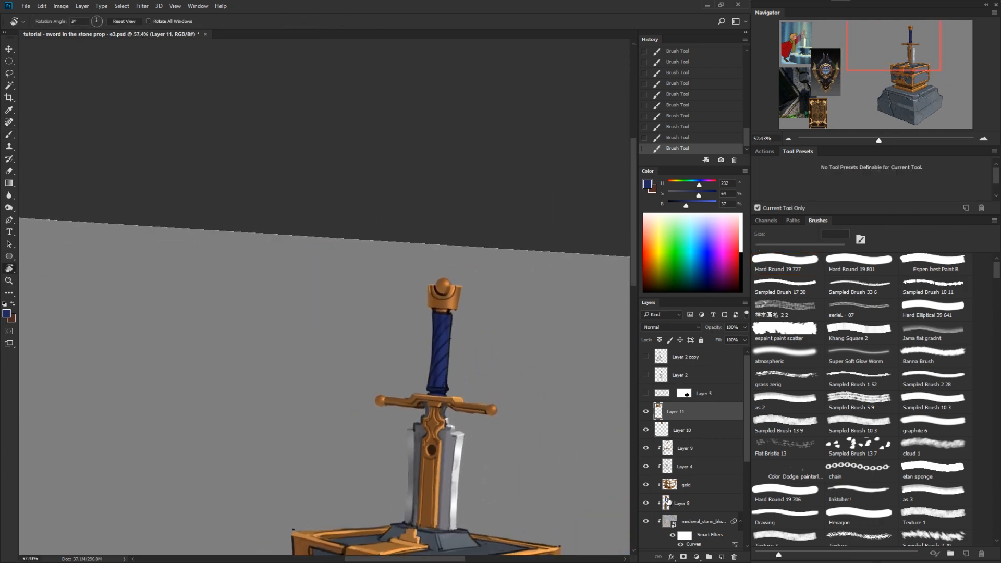
left_click(667, 502)
key("l")
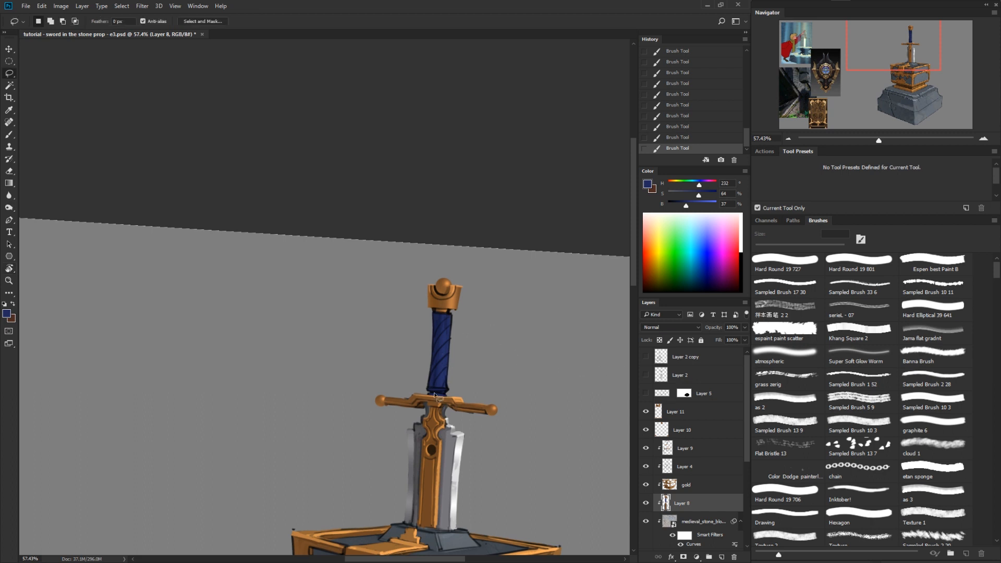
left_click_drag(421, 389, 455, 392)
mouse_move(453, 314)
left_mouse_down()
mouse_move(425, 313)
mouse_move(411, 388)
mouse_move(421, 389)
left_mouse_up()
key("z")
left_click_drag(498, 401, 537, 403)
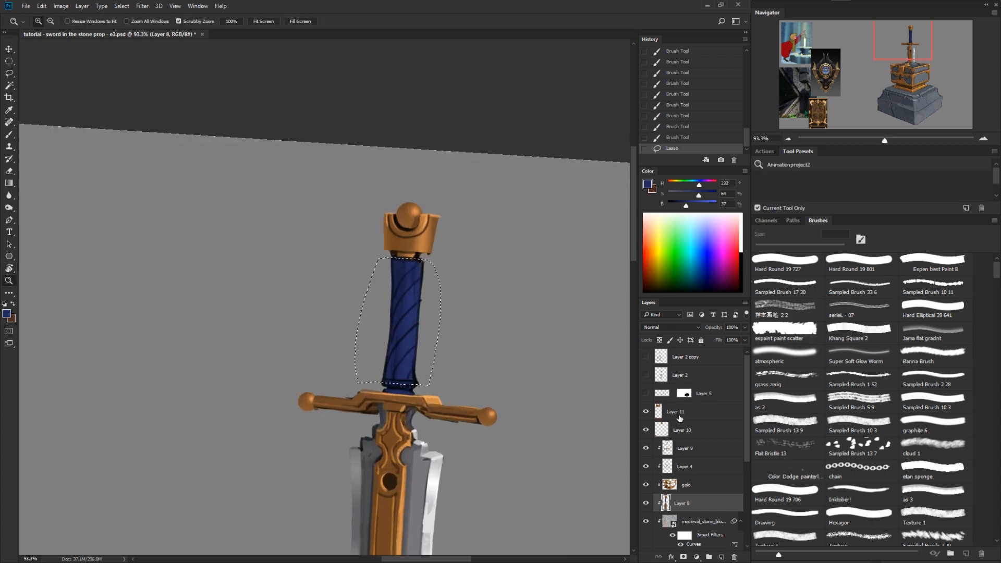
left_click(672, 447)
key("ctrl+shift+alt+n")
Step: Cover the old grip wrap with sampled blue gradients at 90% opacity on the new layer, clipped to the layers below
key("b")
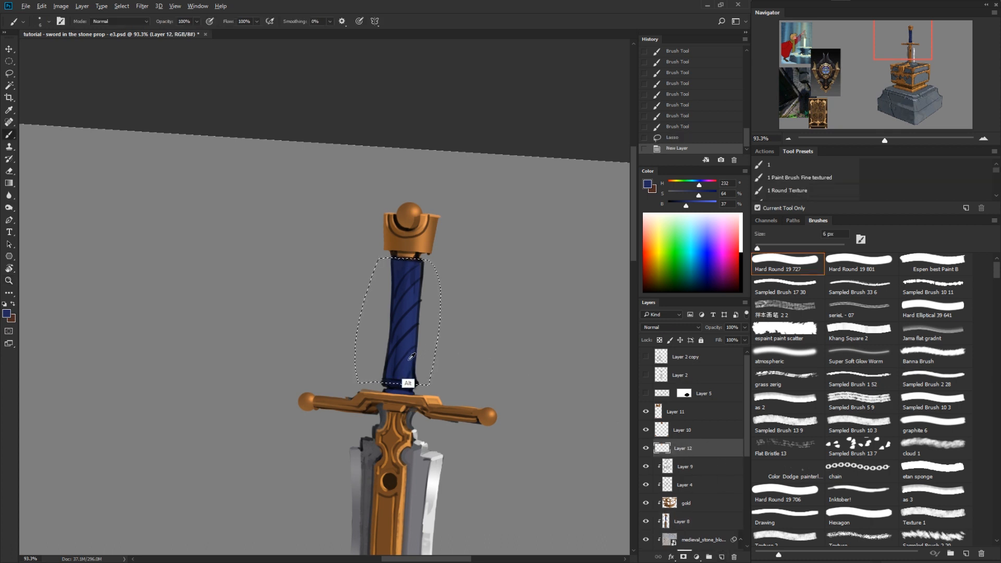
left_click(401, 356, "alt")
key("g")
left_click_drag(514, 217, 417, 313)
left_click_drag(500, 272, 402, 323)
mouse_move(498, 230)
left_mouse_down()
mouse_move(407, 334)
mouse_move(407, 311)
mouse_move(375, 383)
left_mouse_up()
left_click(676, 458, "alt")
key("9")
left_click_drag(402, 334, 311, 438)
left_click_drag(407, 292, 334, 396)
left_click_drag(405, 324, 292, 417)
left_click_drag(399, 355, 241, 440)
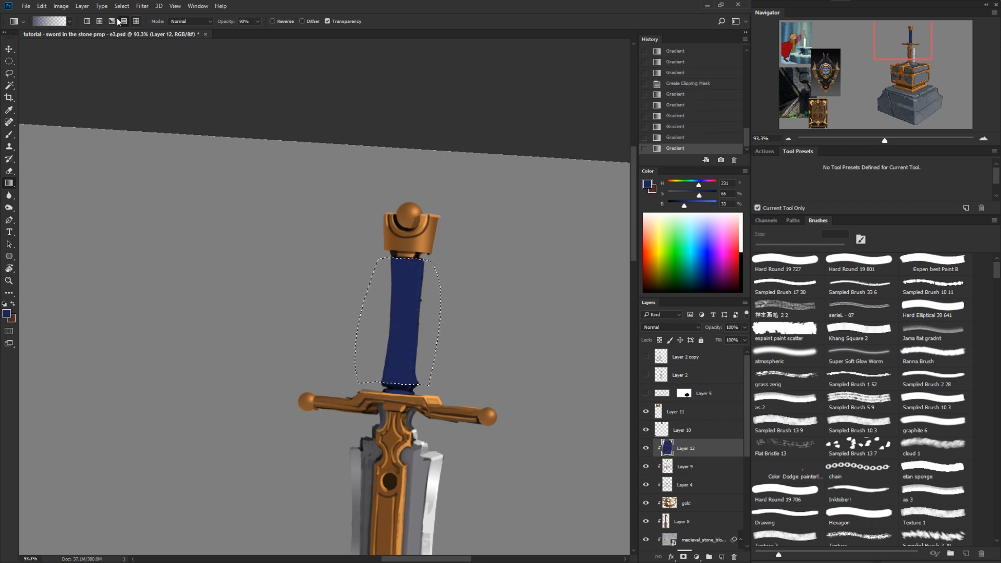
Step: Darken the grip's left side with a linear gradient in 13% brightness navy
left_click(87, 22)
left_click_drag(684, 205, 674, 205)
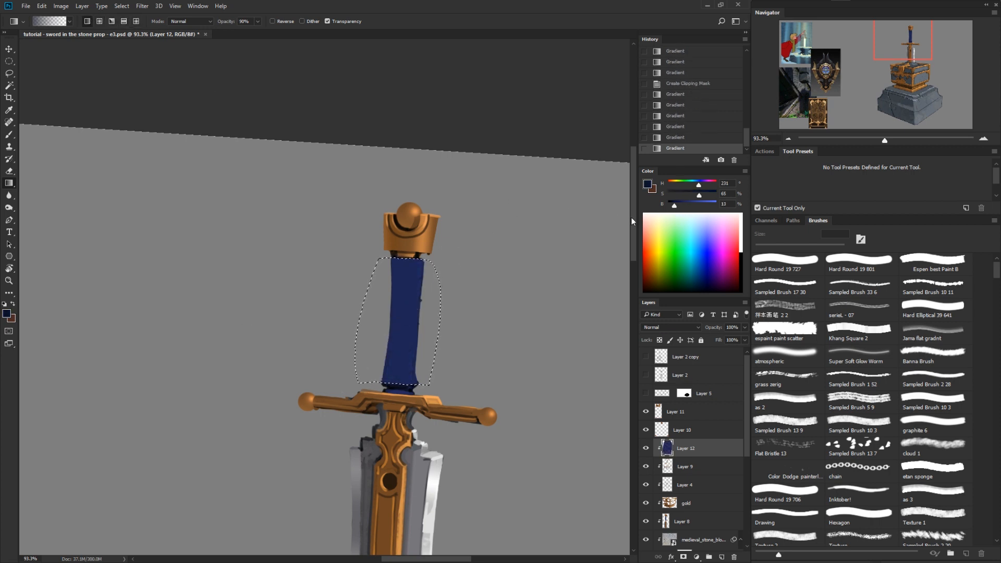
left_click_drag(369, 340, 408, 333)
Step: Brighten the grip's length with a reflected gradient of 86% brightness blue at 30% opacity, undoing unwanted attempts, and clear the selection
left_click(411, 292, "alt")
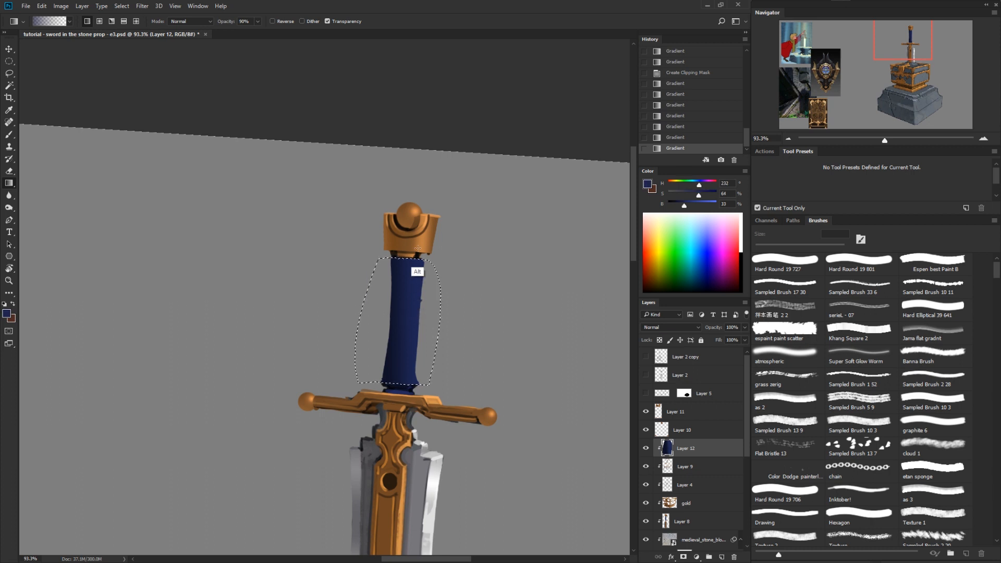
left_click(124, 22)
left_click_drag(685, 205, 709, 205)
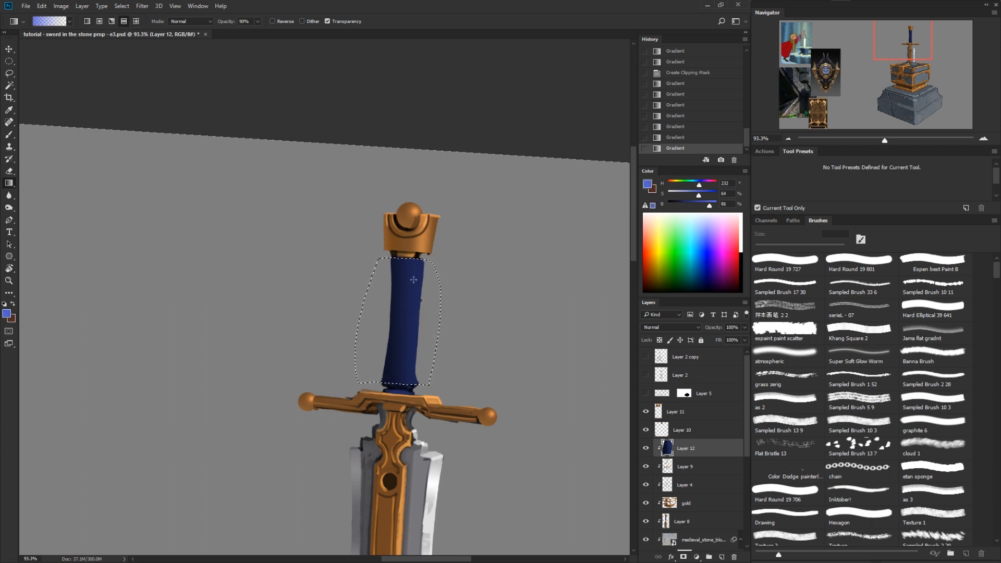
left_click_drag(409, 310, 444, 330)
key("ctrl+z")
key("3")
key("ctrl+z")
left_click_drag(445, 389, 448, 442)
key("ctrl+z")
left_click_drag(370, 380, 413, 386)
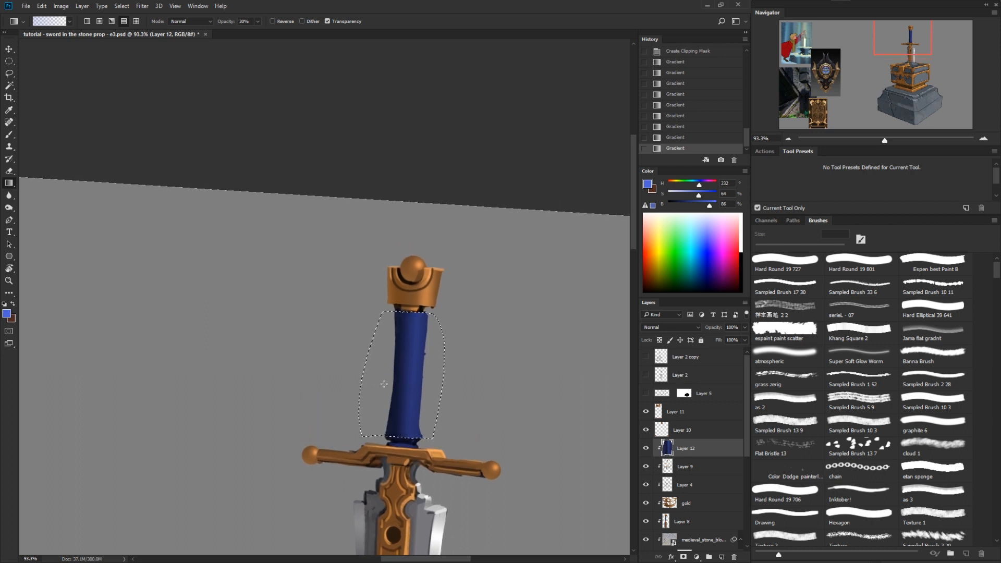
key("ctrl+d")
Step: Paint dark navy diagonal wrap lines around the blue grip on Layer 12 with the 6 px Hard Round brush
key("b")
scroll(410, 447, "up", 1)
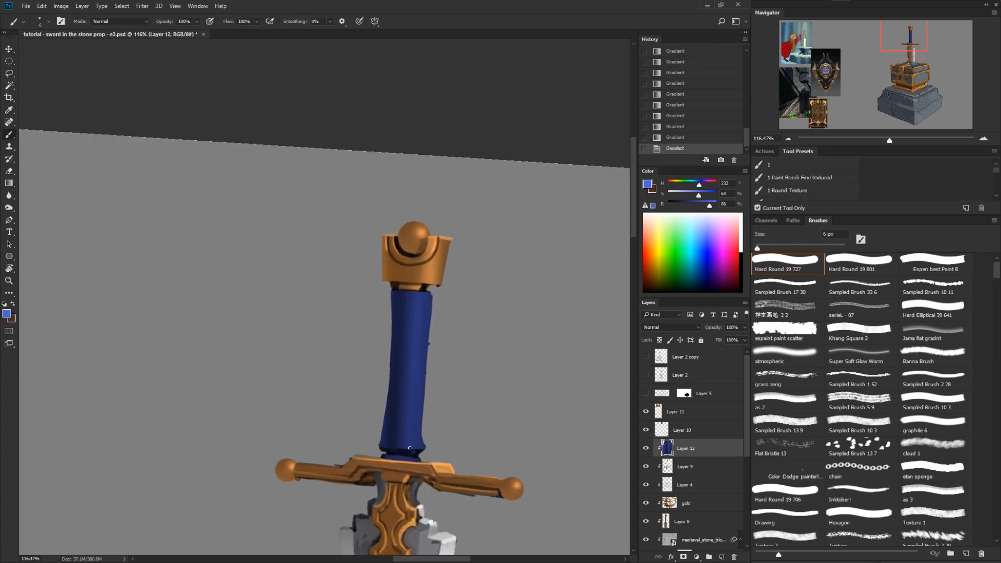
left_click(410, 443, "alt")
mouse_move(422, 307)
left_mouse_down()
mouse_move(394, 330)
mouse_move(386, 434)
mouse_move(397, 452)
mouse_move(409, 450)
mouse_move(393, 307)
left_mouse_up()
key("r")
mouse_move(437, 298)
left_mouse_down()
mouse_move(382, 191)
mouse_move(362, 223)
left_mouse_up()
key("b")
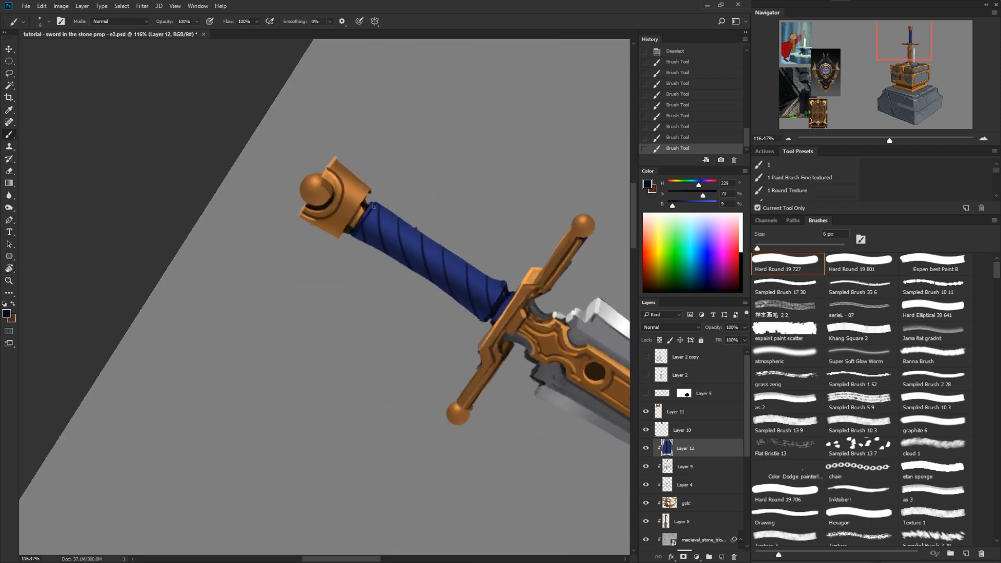
Step: Shape the grip's crossguard end with sampled blue, paint a gold band there, and undo the stray stroke near the pommel
left_click(373, 207, "alt")
left_click(502, 316, "alt")
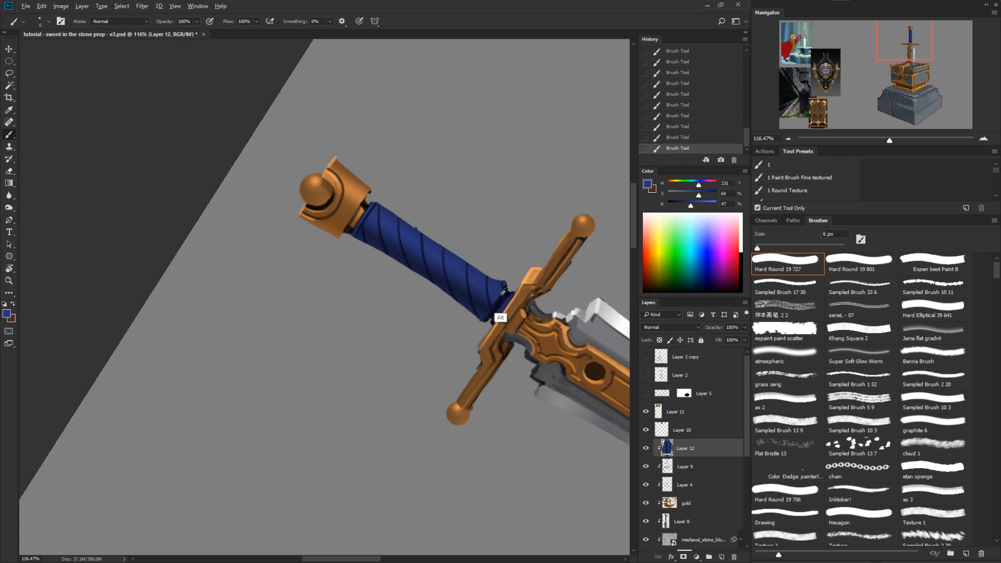
mouse_move(503, 284)
left_mouse_down()
mouse_move(494, 305)
mouse_move(507, 284)
mouse_move(486, 311)
mouse_move(507, 282)
mouse_move(481, 318)
mouse_move(505, 302)
left_mouse_up()
left_click(511, 324, "alt")
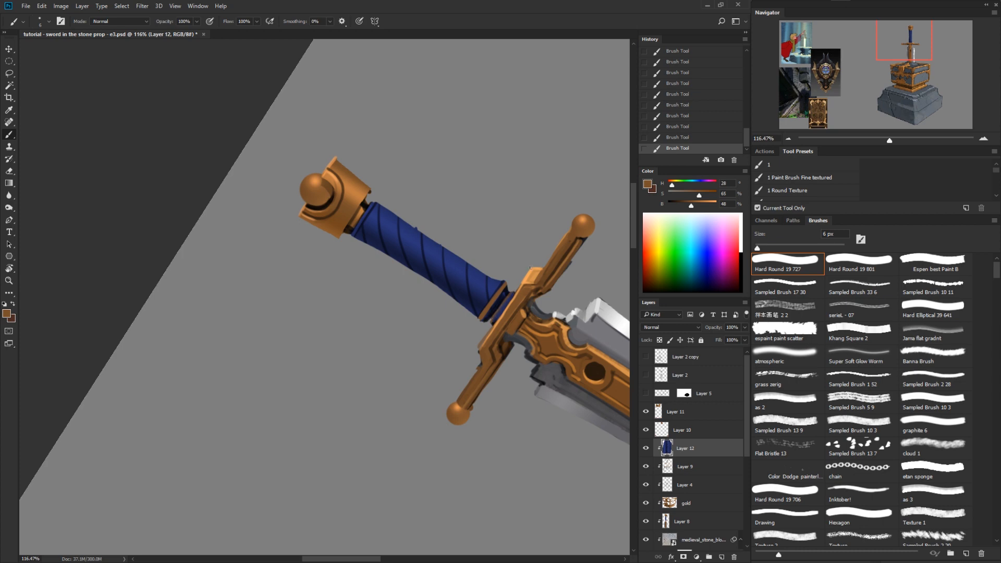
mouse_move(354, 233)
left_mouse_down()
mouse_move(372, 206)
mouse_move(349, 229)
left_mouse_up()
key("ctrl+z")
Step: Paint a matching gold band at the grip's pommel end on Layer 10, using sampled dark and gold tones, and refine the bands' edges
left_click(365, 204, "alt")
key("r")
left_click_drag(389, 373, 536, 436)
left_click(665, 430)
key("b")
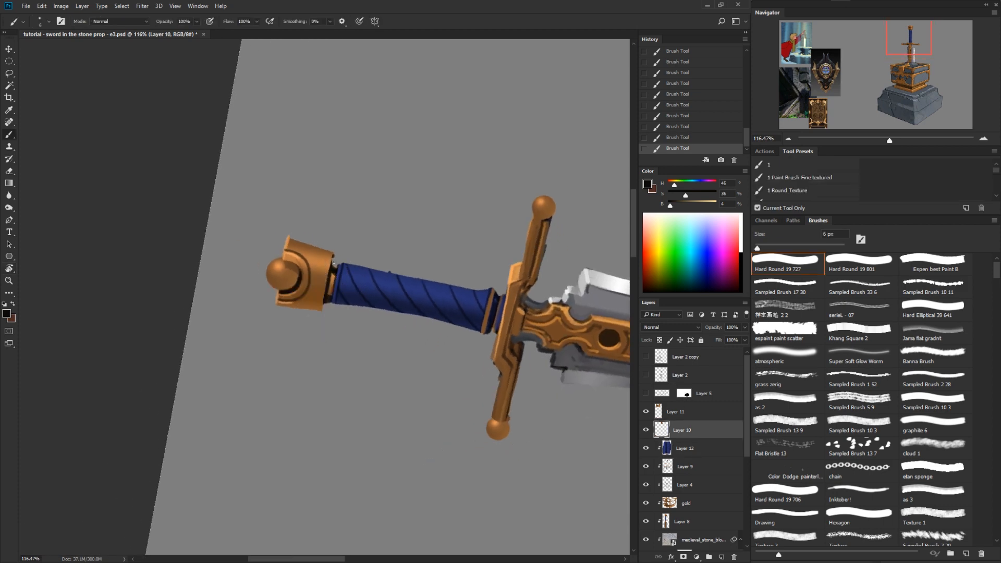
left_click(329, 274, "alt")
left_click(333, 270, "alt")
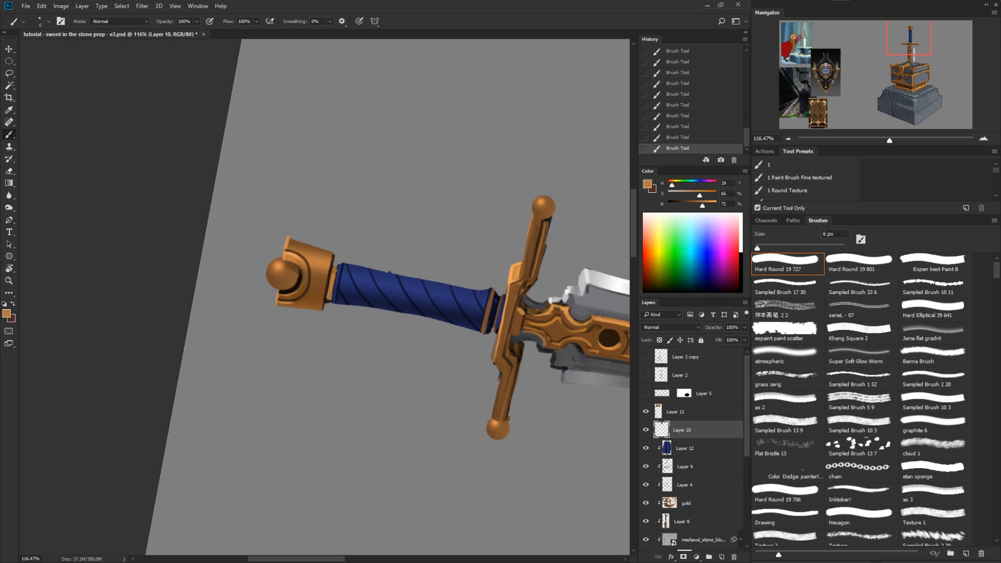
left_click(329, 288, "alt")
left_click(533, 264, "alt")
left_click(324, 296, "alt")
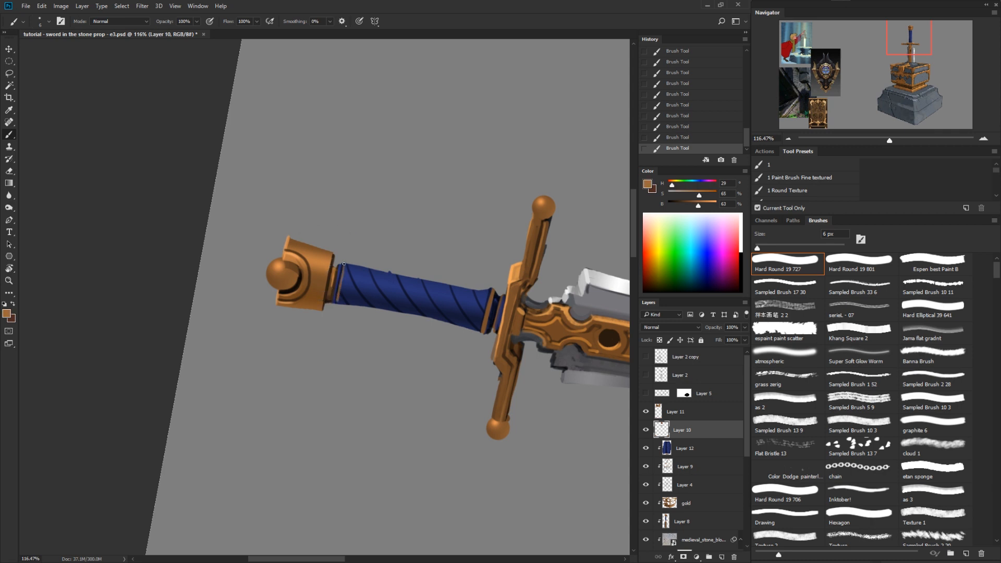
left_click_drag(344, 264, 337, 302)
left_click_drag(493, 288, 484, 330)
Step: Highlight the gold band below the pommel with sampled gold raised to 100% brightness
left_click_drag(542, 357, 502, 420)
left_click(528, 315, "alt")
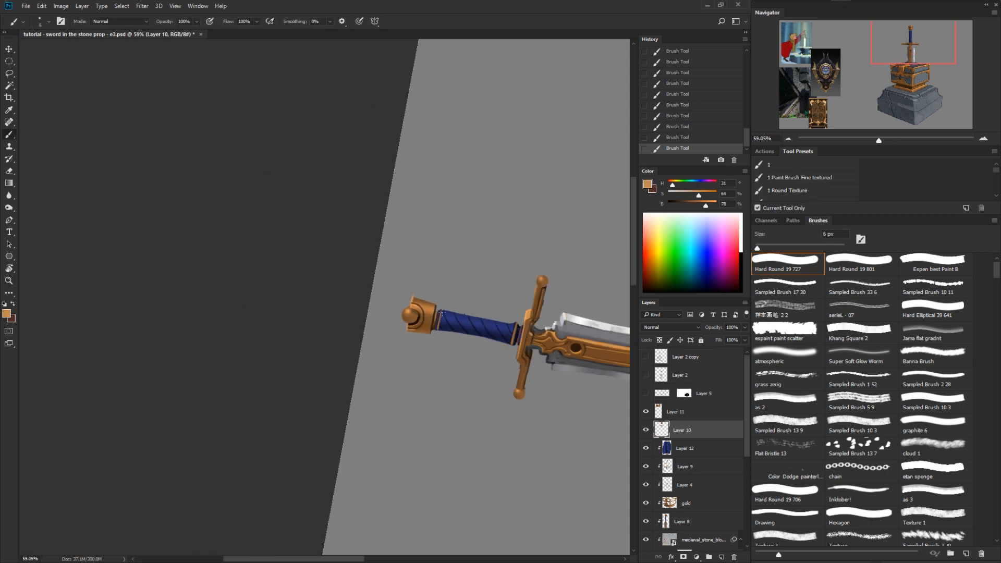
left_click_drag(447, 324, 495, 303)
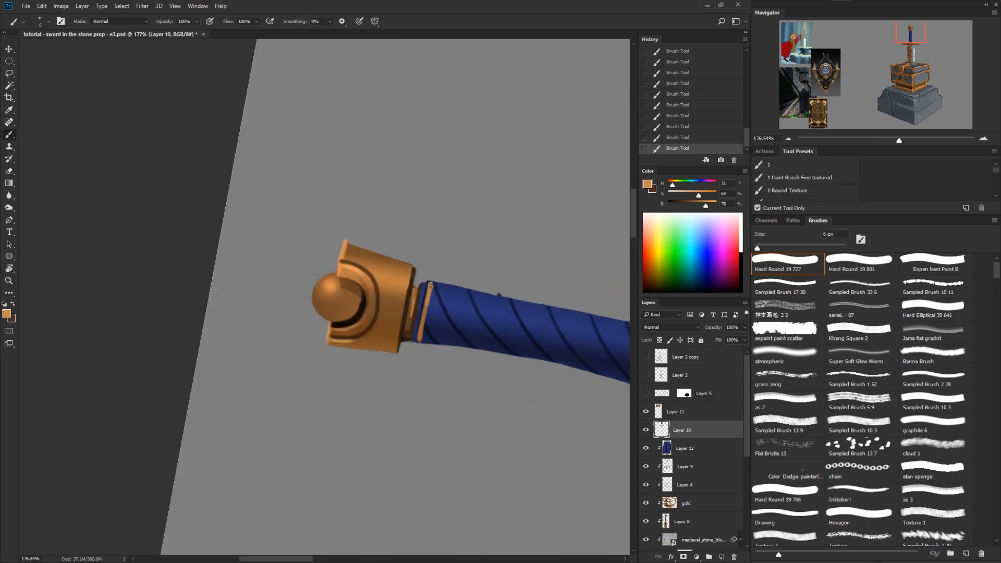
left_click(426, 312, "alt")
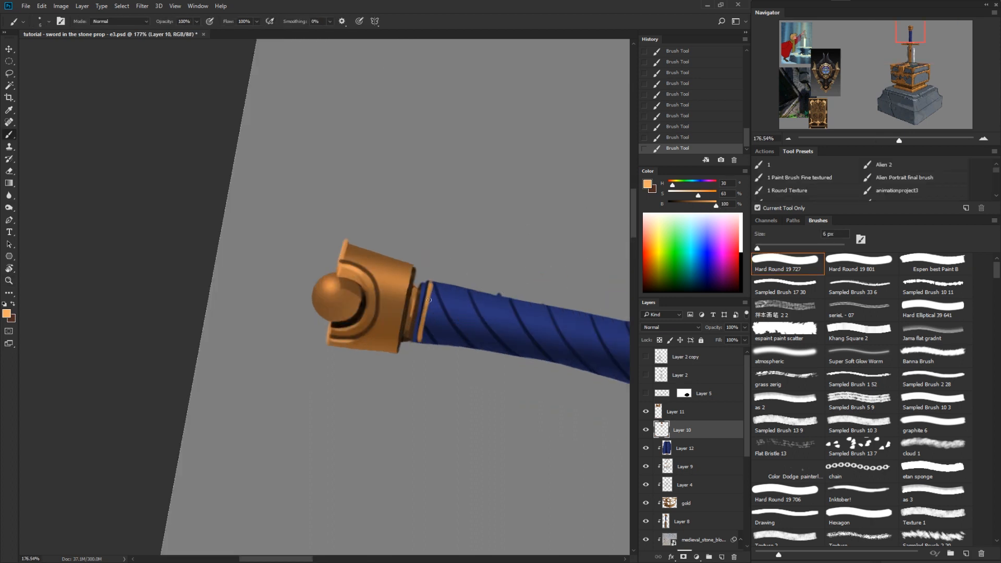
left_click_drag(523, 401, 463, 454)
mouse_move(555, 386)
left_mouse_down()
mouse_move(624, 365)
mouse_move(576, 375)
left_mouse_up()
left_click_drag(563, 449, 347, 225)
left_click_drag(386, 274, 427, 355)
left_click_drag(585, 441, 594, 424)
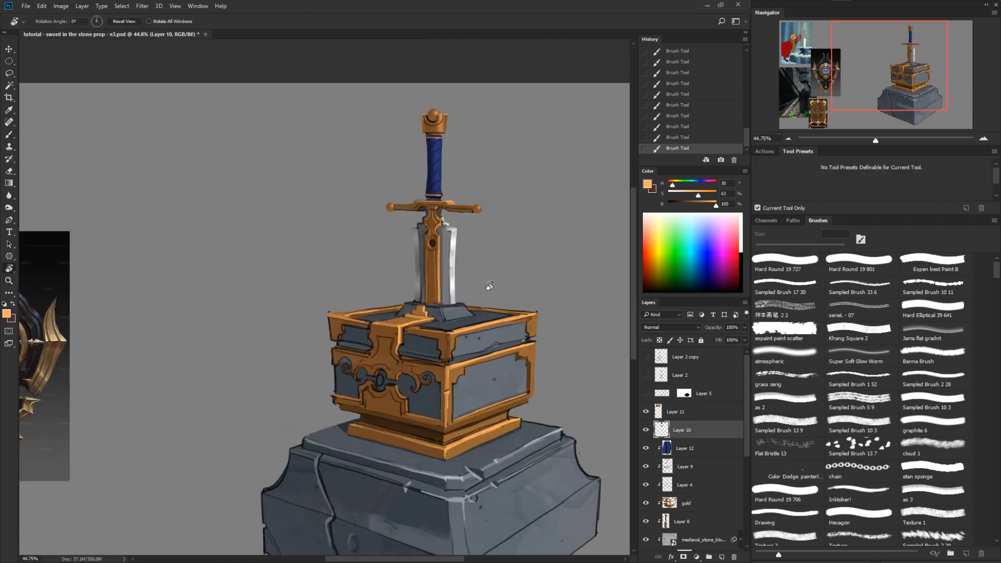
Step: Paint light grey highlights along the blade's left edge and stepped shoulder with an 88% brightness tone, undoing the unwanted stroke
left_click_drag(428, 241, 472, 212)
left_click(491, 266, "alt")
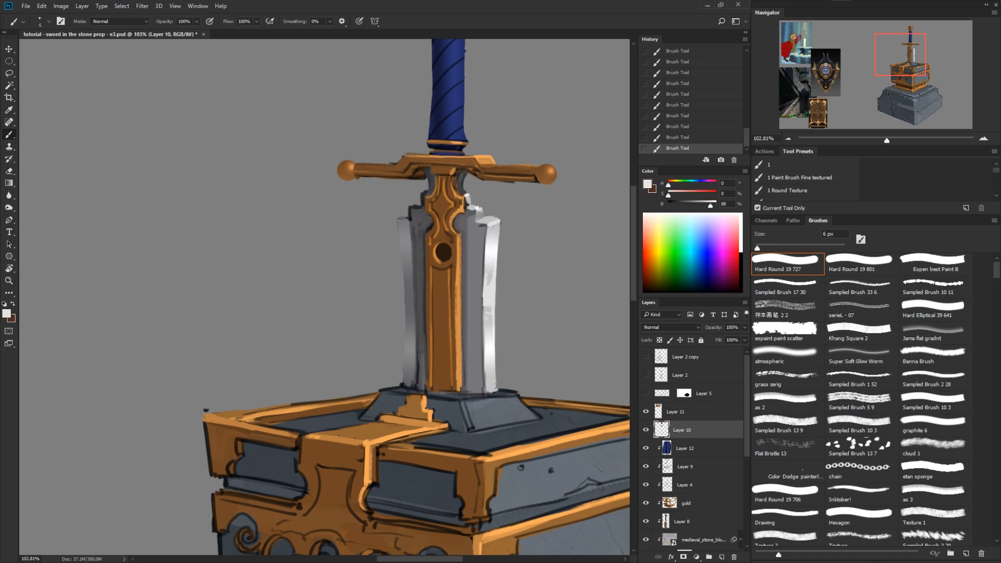
key("ctrl+z")
left_click_drag(413, 272, 418, 304)
left_click_drag(412, 250, 416, 249)
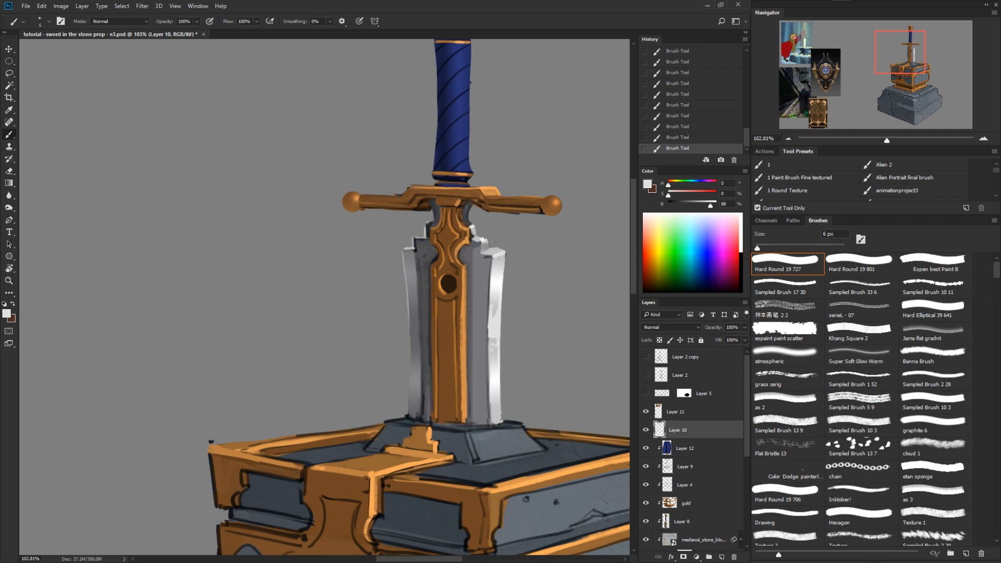
Step: Highlight the left edge of the stone socket at the blade's base with a 70% brightness blue-grey
left_click_drag(488, 408, 516, 318)
key("r")
left_click_drag(516, 318, 506, 233)
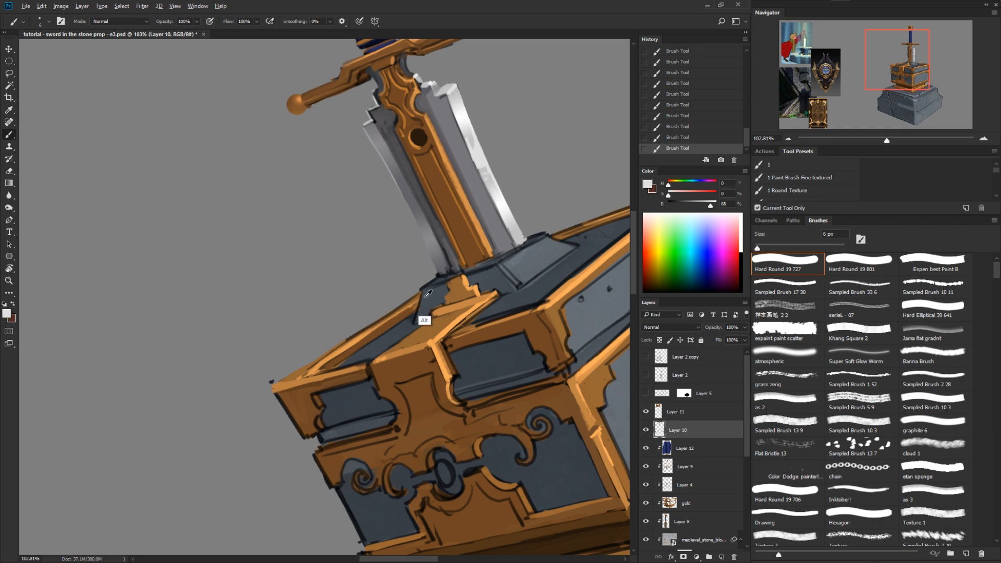
left_click(426, 294, "alt")
left_click(702, 204)
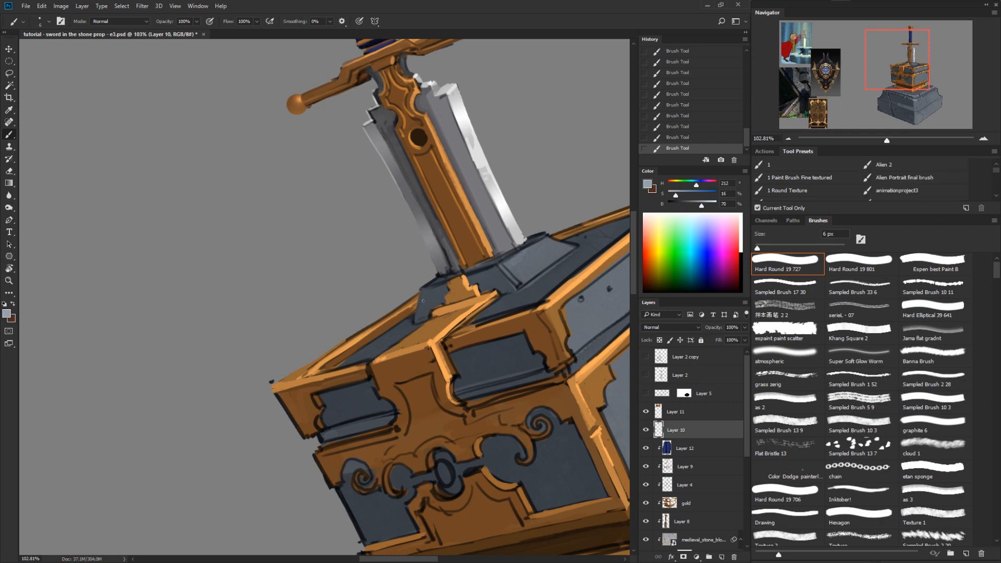
left_click_drag(415, 320, 421, 287)
Step: Refine the blue grip's silhouette and wrap folds on both sides with sampled light and dark blues
key("z")
left_click_drag(509, 329, 440, 410)
key("r")
left_click_drag(558, 406, 471, 475)
key("z")
left_click_drag(398, 308, 442, 307)
left_click_drag(451, 342, 467, 472)
left_click_drag(428, 234, 469, 233)
key("b")
left_click(426, 224, "alt")
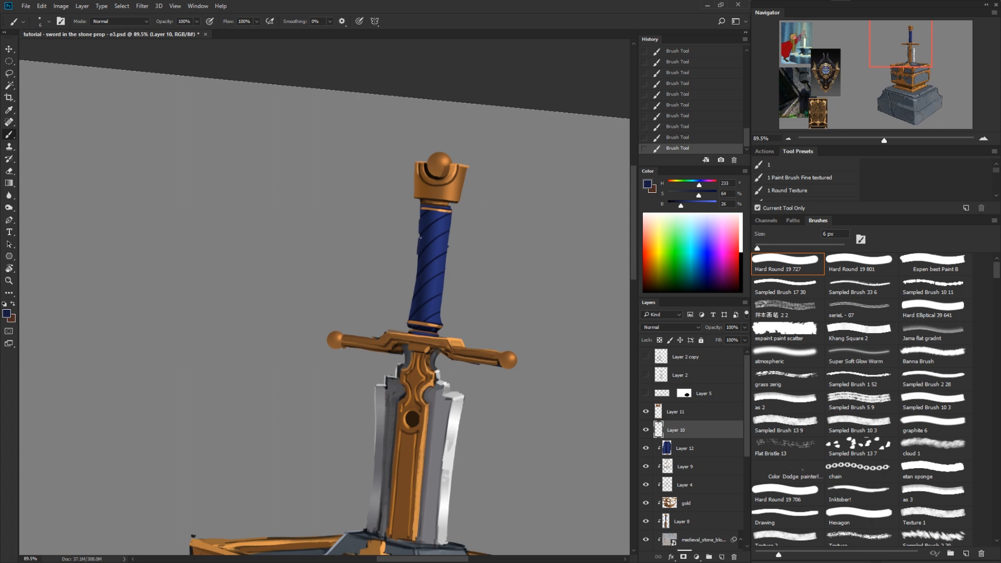
left_click(419, 288, "alt")
left_click(416, 281, "alt")
left_click(414, 290, "alt")
left_click(445, 276, "alt")
left_click(445, 282, "alt")
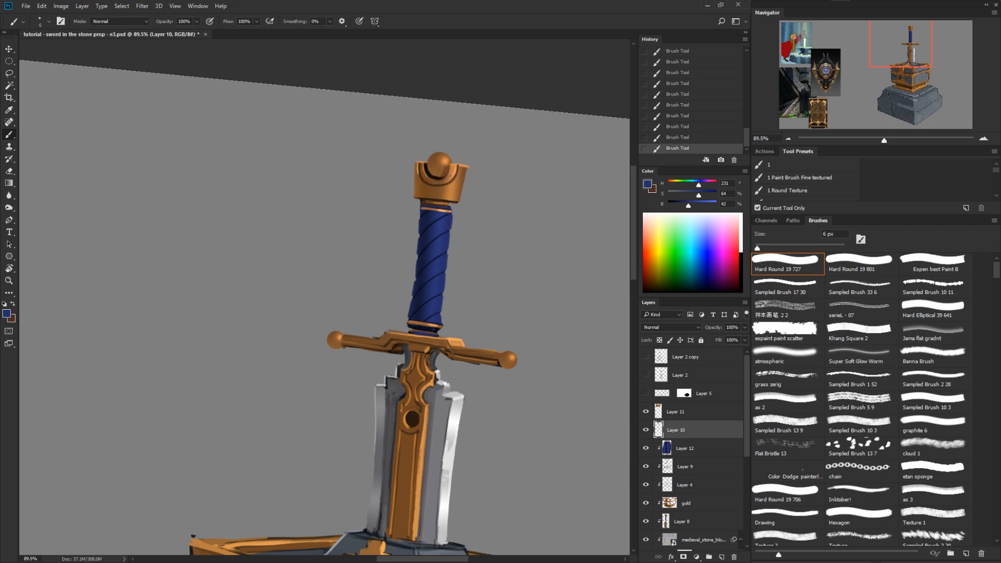
left_click(422, 213, "alt")
Step: Clean up the gold trim and stone panels on the upper block's front with sampled brown-gold and blue-grey tones
left_click_drag(516, 365, 484, 396)
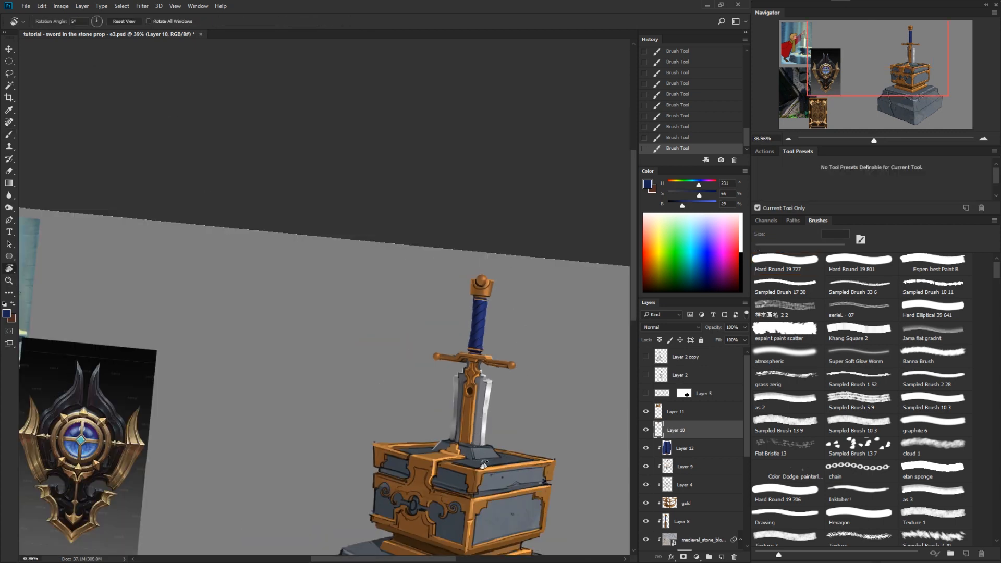
left_click_drag(517, 461, 401, 364)
left_click_drag(491, 461, 474, 353)
key("z")
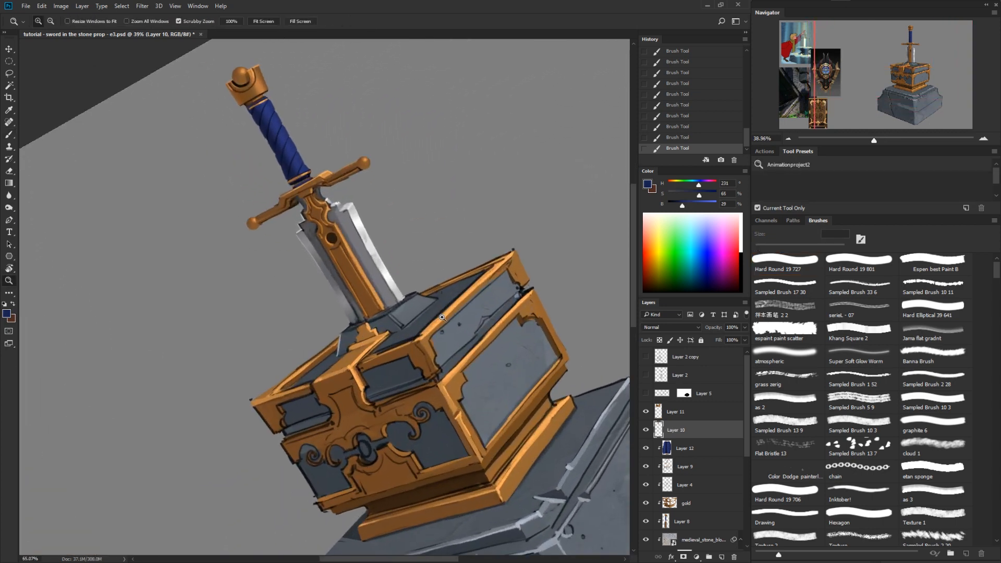
mouse_move(502, 410)
left_mouse_down()
mouse_move(516, 336)
mouse_move(446, 404)
left_mouse_up()
key("r")
key("b")
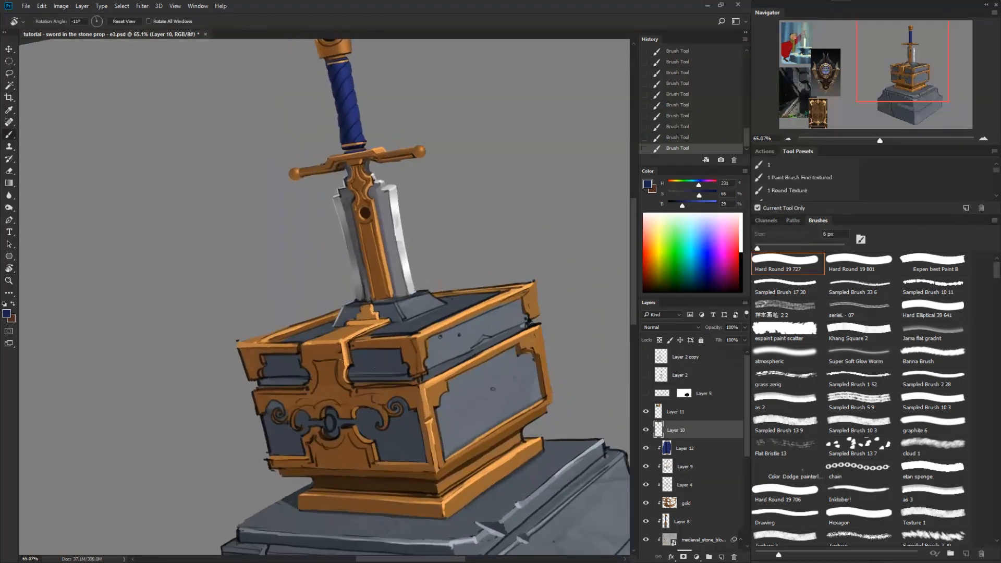
left_click(342, 354, "alt")
left_click(305, 356, "alt")
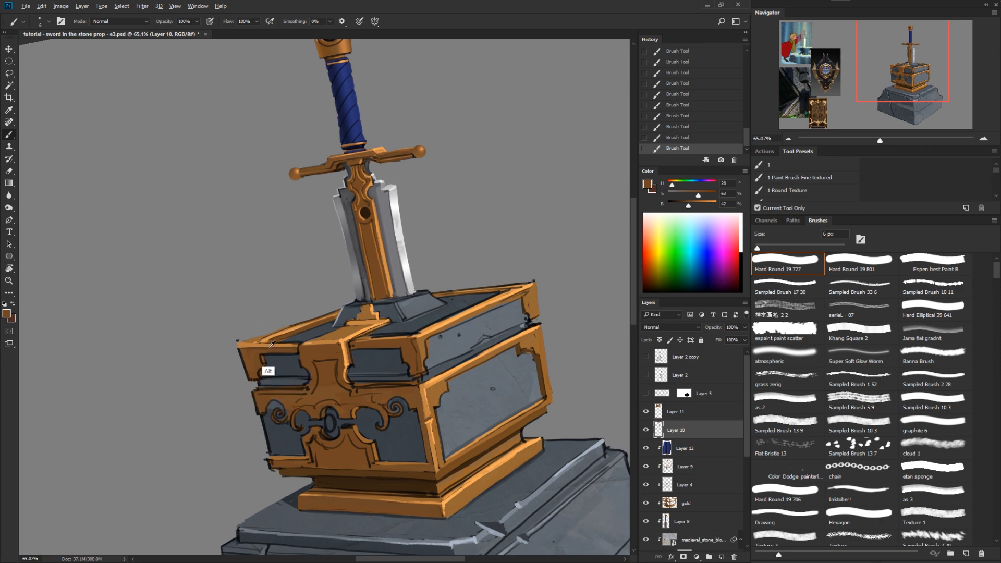
left_click(681, 203)
left_click(432, 337, "alt")
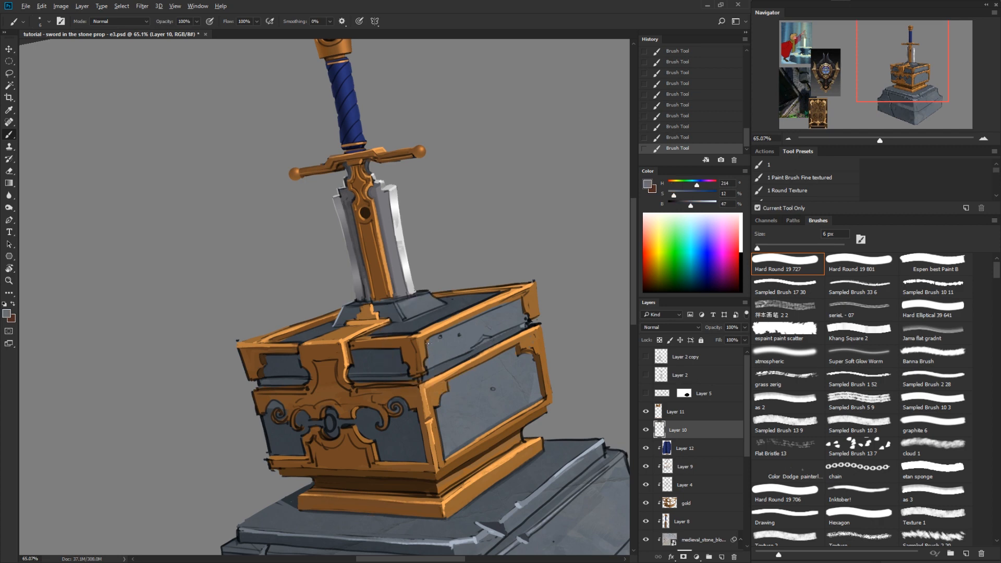
Step: Paint a crack in the upper block's side stone panel at 8 px, using 22% brightness grey shading and a lighter grey edge highlight
key("r")
left_click_drag(428, 344, 431, 261)
left_click(424, 280, "alt")
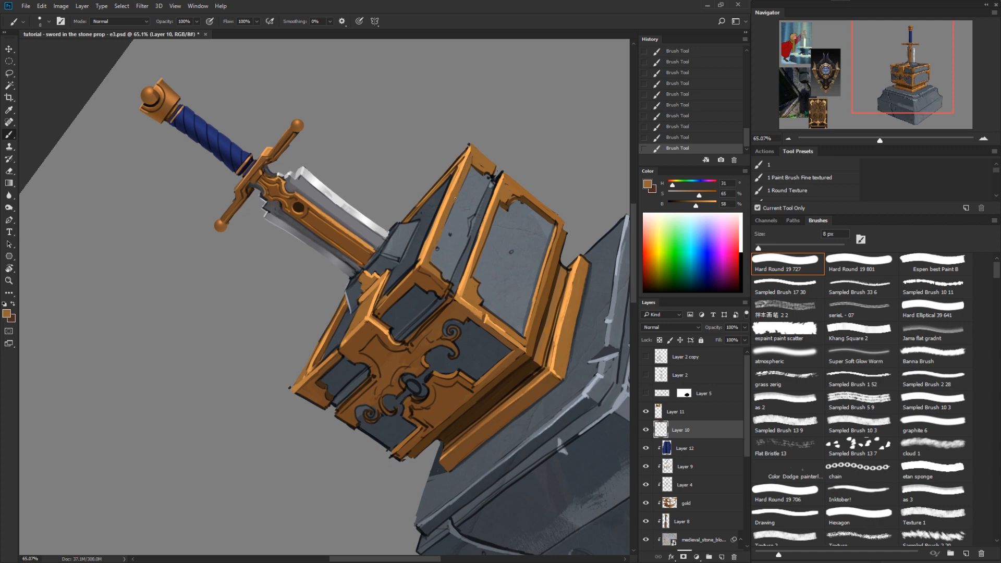
left_click(480, 224, "alt")
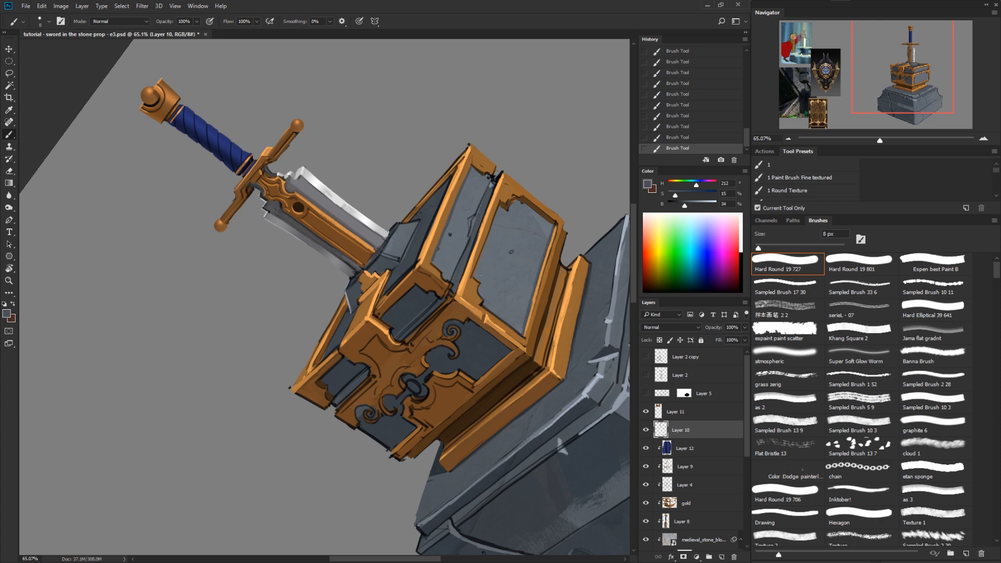
left_click(481, 229, "alt")
left_click_drag(687, 206, 678, 207)
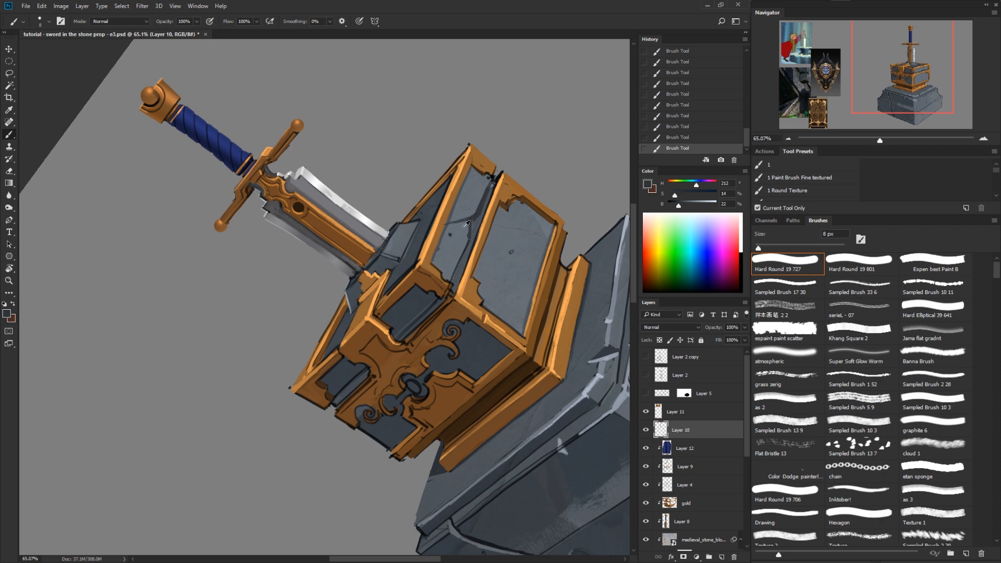
left_click_drag(679, 205, 704, 205)
left_click(449, 225, "alt")
left_click(448, 223, "alt")
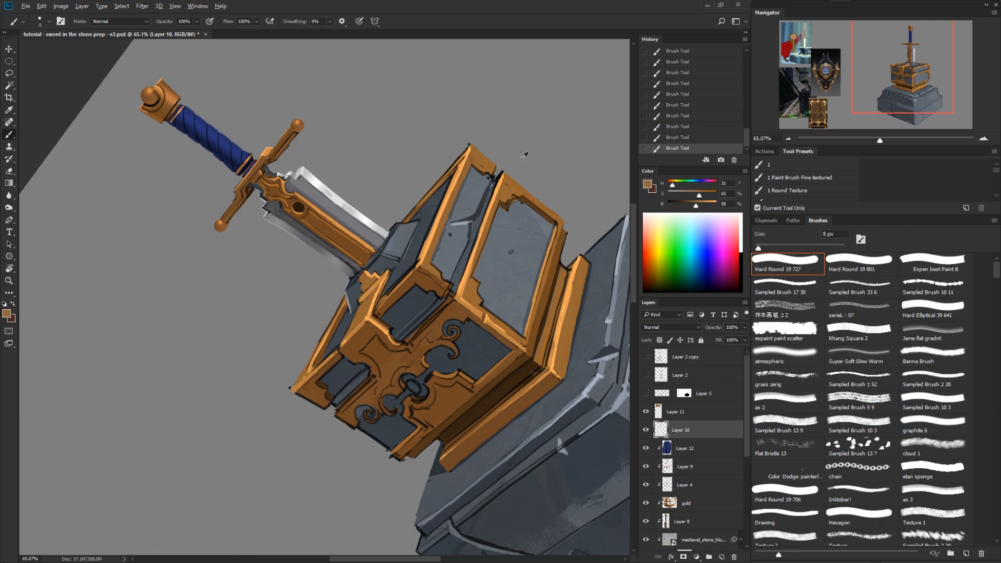
Step: Reshape the gold corner ornaments framing the lower block's side panel with sampled gold and dark grey outlines
key("r")
left_click_drag(571, 224, 589, 303)
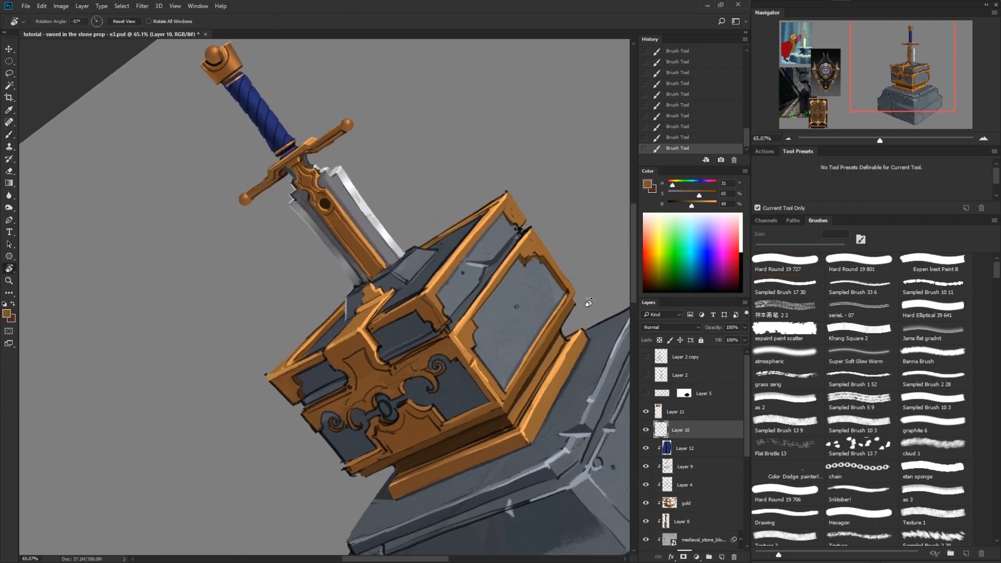
left_click(469, 345, "alt")
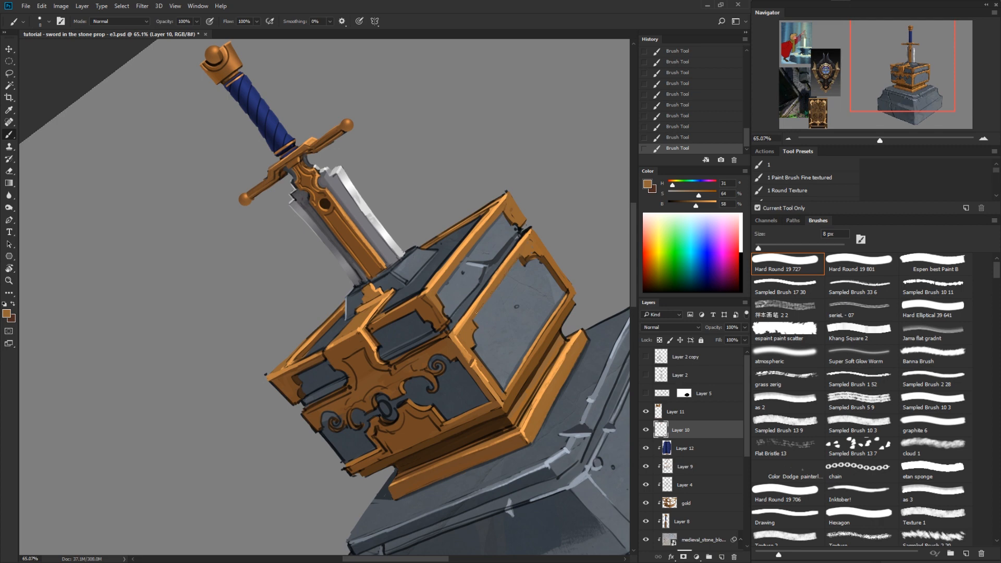
left_click(496, 282, "alt")
left_click_drag(517, 260, 491, 298)
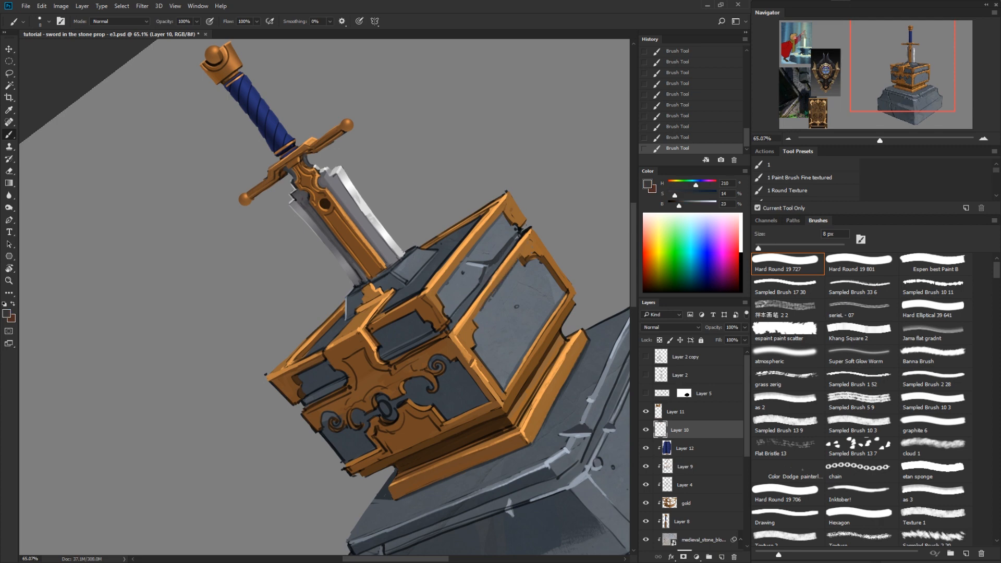
left_click(474, 317, "alt")
key("r")
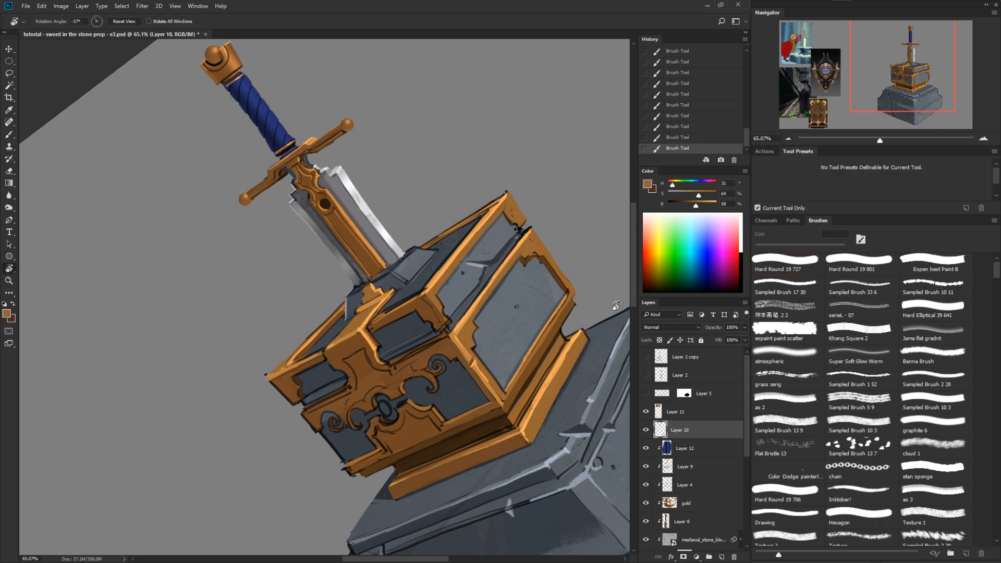
Step: Tidy the edges of the lower block's side panel and front scrollwork with sampled stone, gold and dark grey tones
left_click_drag(548, 254, 496, 399)
left_click(514, 372, "alt")
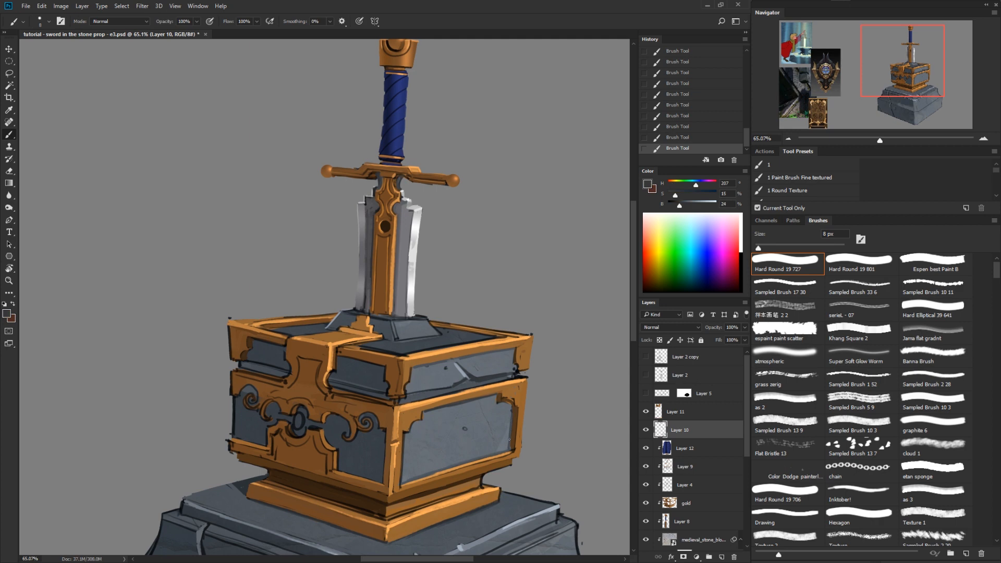
left_click(465, 429, "alt")
left_click(460, 387, "alt")
left_click_drag(428, 421, 554, 346)
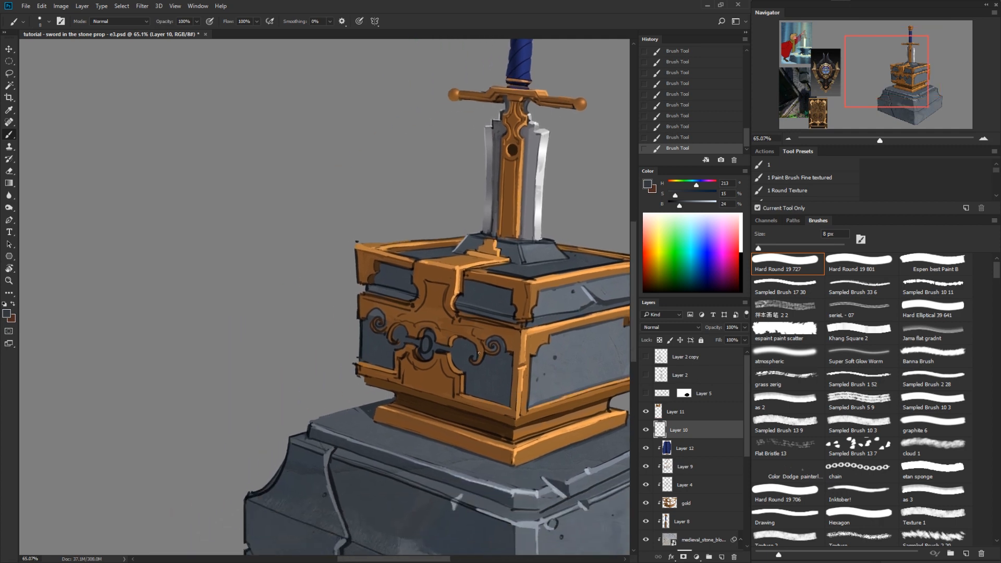
left_click(476, 345, "alt")
Step: View the whole canvas upright and compare the painting with Layer 4 hidden and shown
key("z")
left_click_drag(561, 443, 499, 454)
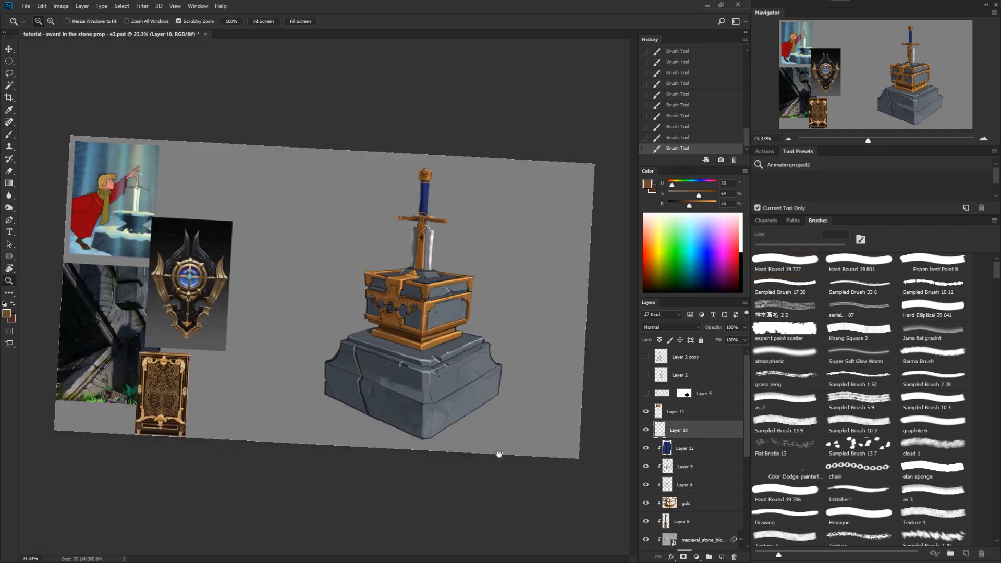
key("r")
left_click_drag(540, 406, 556, 395)
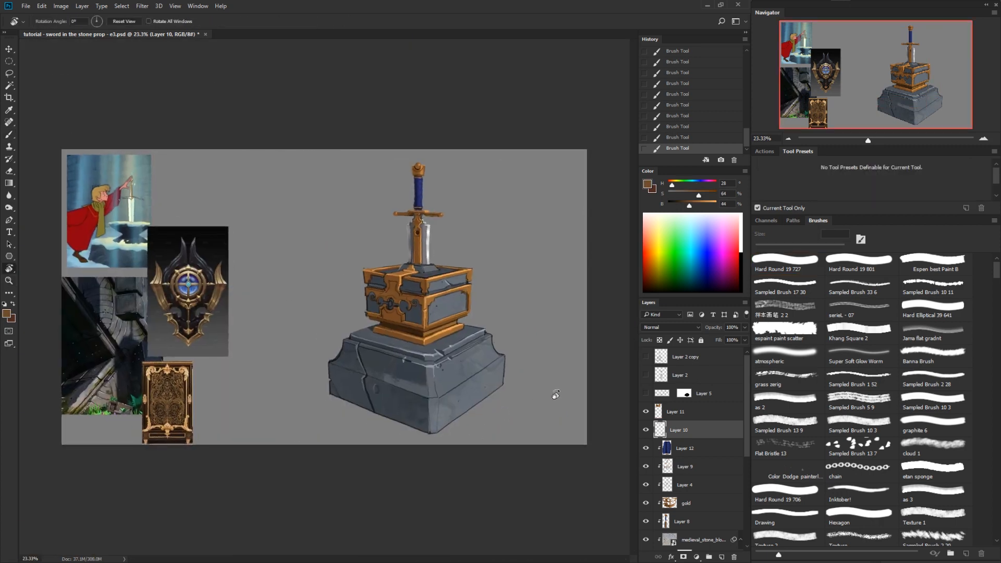
left_click(646, 485)
left_click(646, 485)
left_click(646, 485)
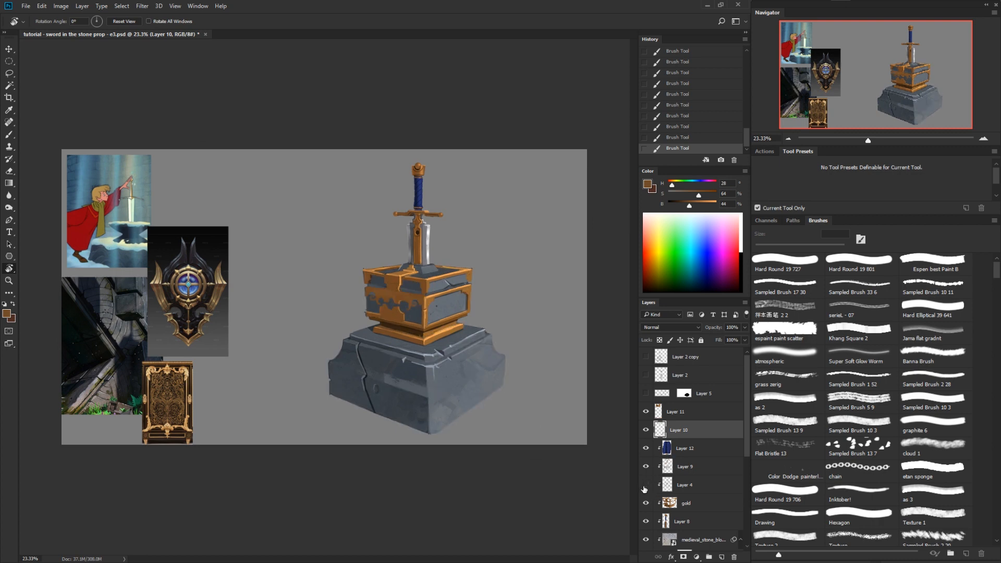
Step: Show Layer 4 again and, on Layer 9, lasso the pedestal's sloped side face below the upper ledge
left_click(645, 486)
key("z")
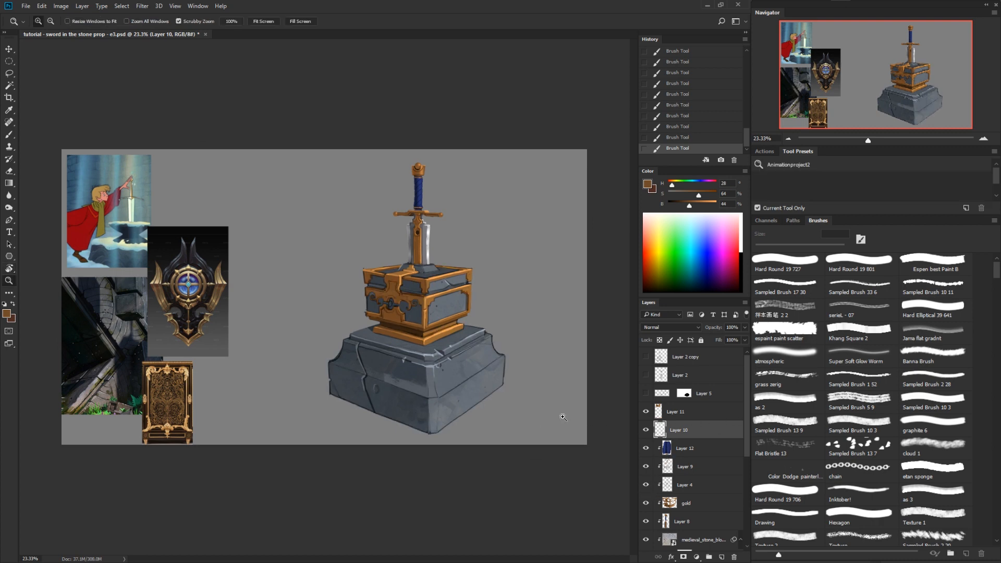
left_click_drag(507, 400, 507, 391)
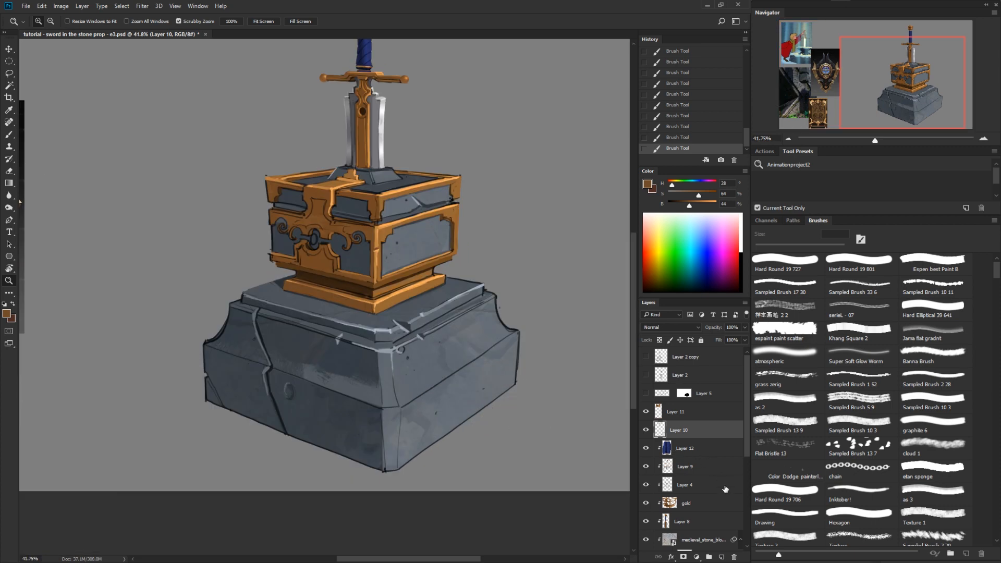
left_click(681, 466)
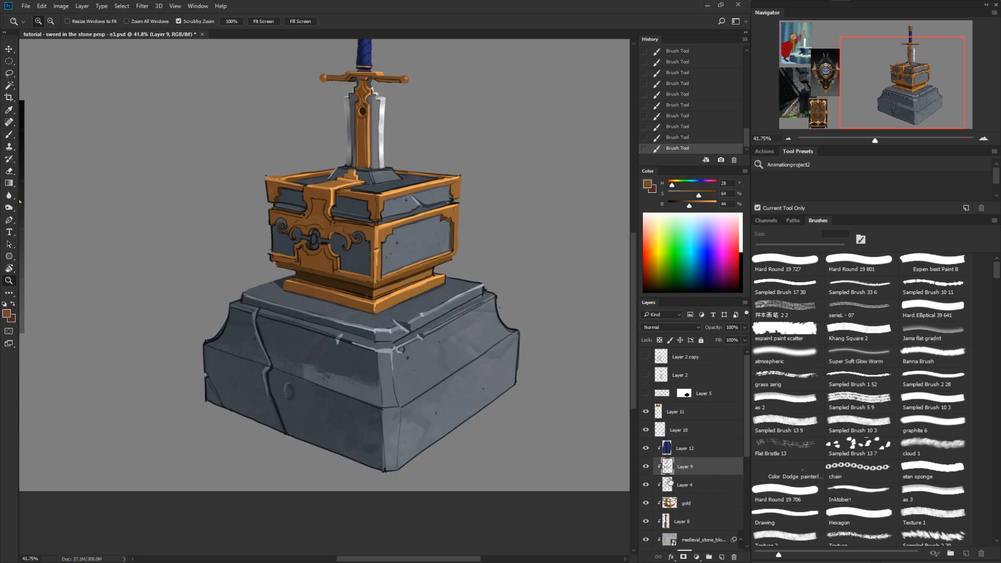
key("l")
mouse_move(518, 331)
left_mouse_down()
mouse_move(405, 410)
mouse_move(392, 355)
mouse_move(504, 294)
mouse_move(541, 322)
left_mouse_up()
Step: Shade the selected side slope with 30% opacity gradients in a sampled grey raised to 75% brightness, then deselect
key("b")
left_click(480, 387, "alt")
left_click(704, 204)
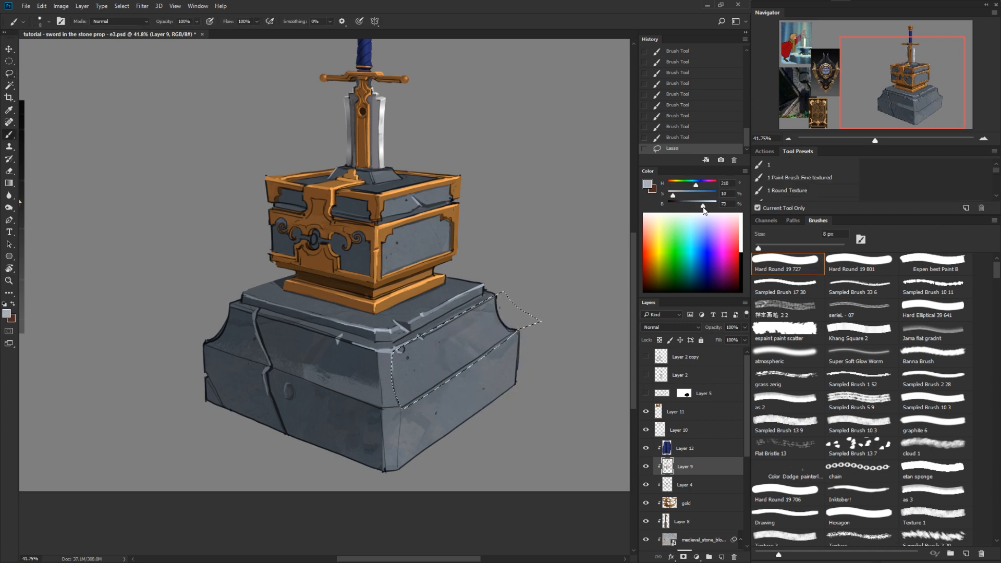
key("g")
mouse_move(467, 372)
left_mouse_down()
mouse_move(498, 352)
mouse_move(447, 297)
left_mouse_up()
left_click_drag(513, 335, 488, 307)
left_click_drag(472, 365, 449, 313)
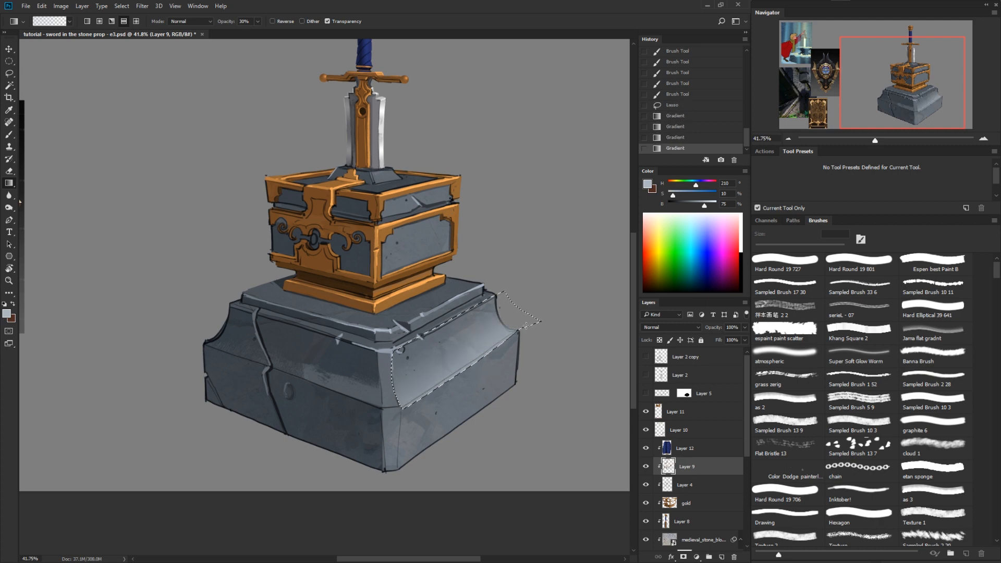
key("ctrl+d")
Step: Paint sampled light grey highlights along the edges of the pedestal's front corner at 8 px
key("r")
left_click_drag(508, 410, 494, 311)
key("b")
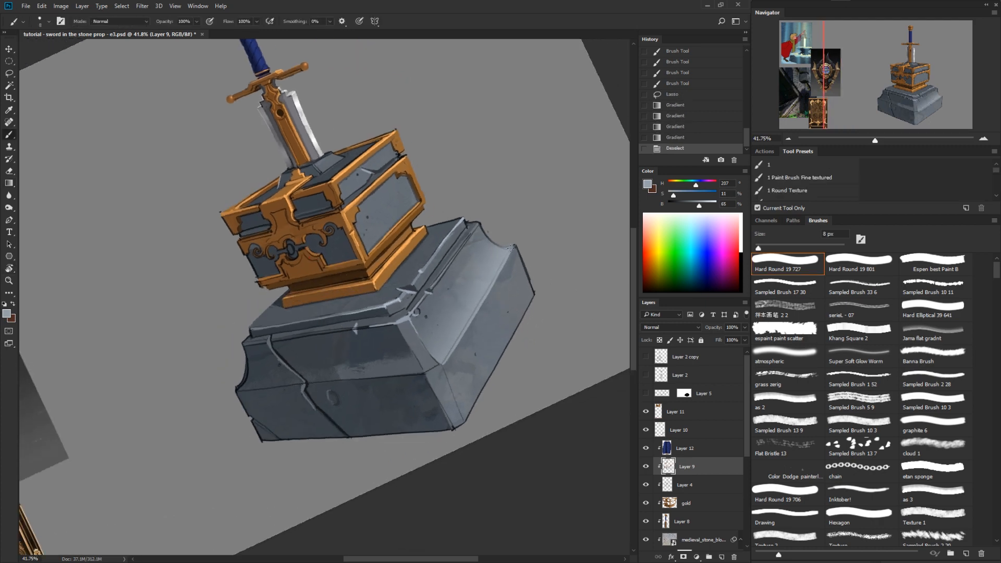
mouse_move(450, 354)
left_mouse_down()
mouse_move(516, 247)
mouse_move(440, 366)
mouse_move(458, 362)
mouse_move(456, 401)
mouse_move(443, 367)
mouse_move(457, 402)
mouse_move(448, 382)
left_mouse_up()
key("r")
left_click_drag(527, 322, 521, 240)
key("b")
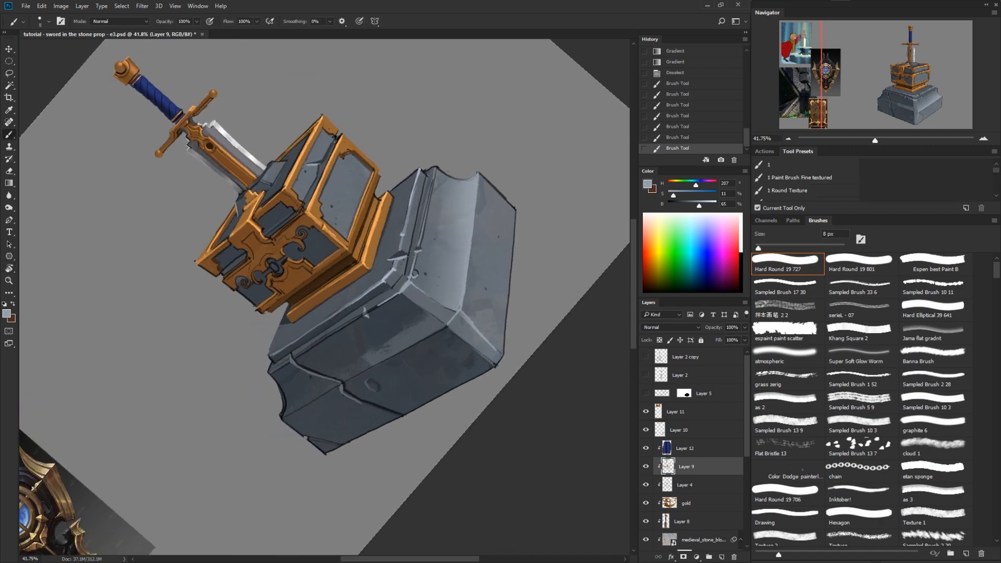
Step: Refine the chipped edge of the pedestal's upper ledge with sampled greys and a dark outline along the front
left_click(411, 250, "alt")
left_click_drag(410, 250, 399, 279)
left_click(395, 286, "alt")
key("r")
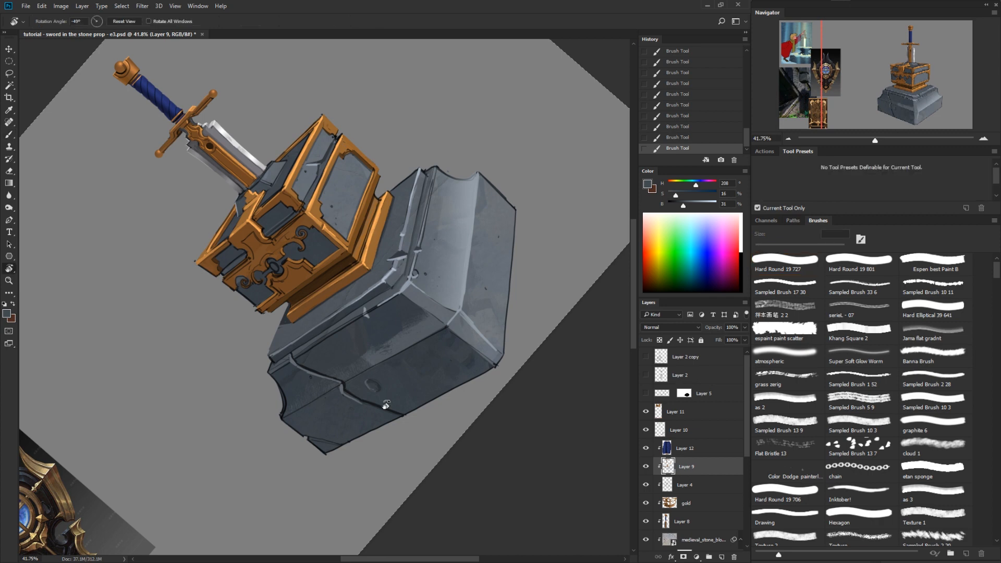
left_click_drag(384, 405, 437, 311)
key("z")
key("b")
mouse_move(369, 259)
left_mouse_down()
mouse_move(393, 256)
mouse_move(346, 341)
mouse_move(342, 423)
left_mouse_up()
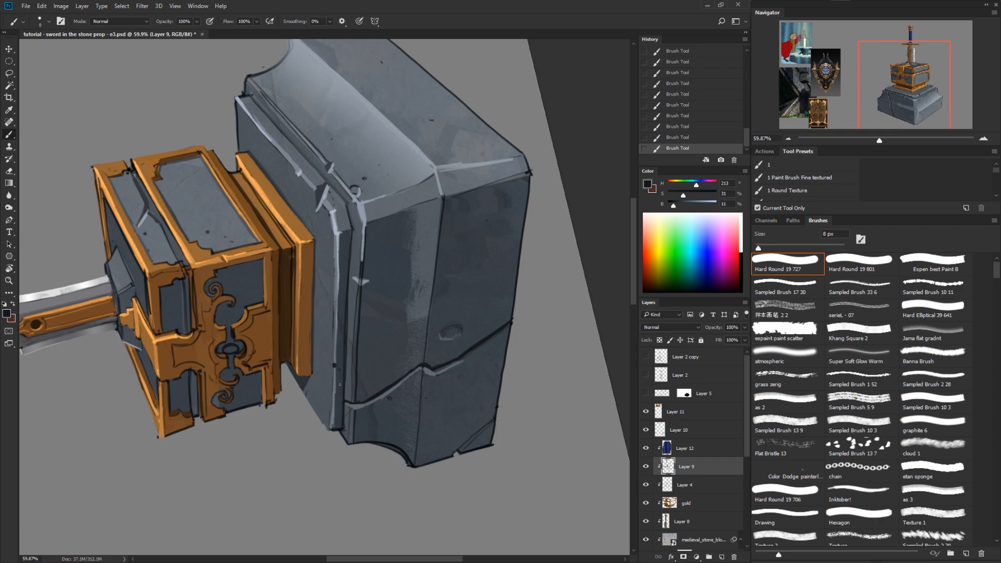
Step: Lasso the pedestal's sloped front face between the upper ledge and the lower block edge
key("r")
left_click_drag(323, 339, 386, 366)
key("b")
left_click(402, 355, "alt")
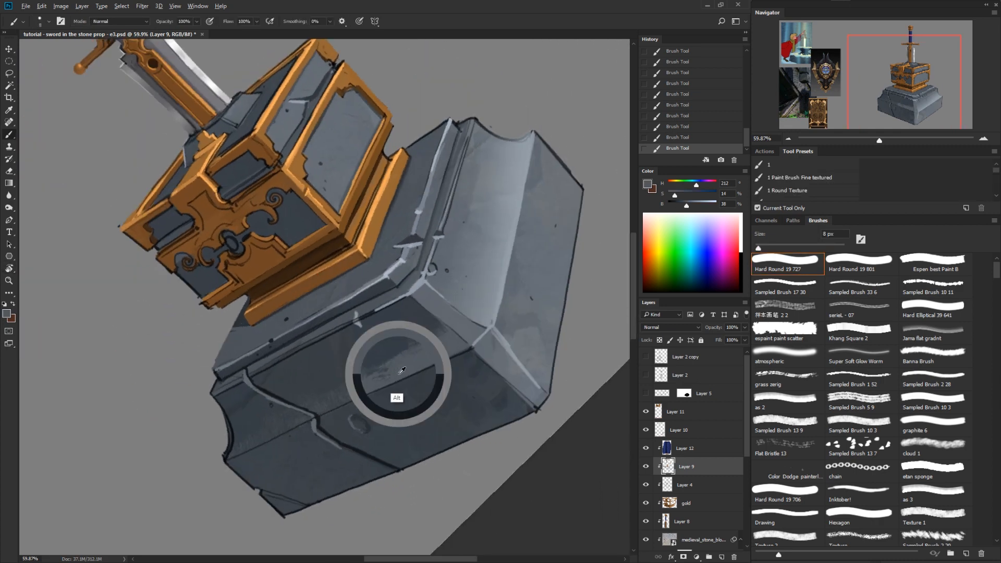
key("l")
left_click(473, 348, "alt")
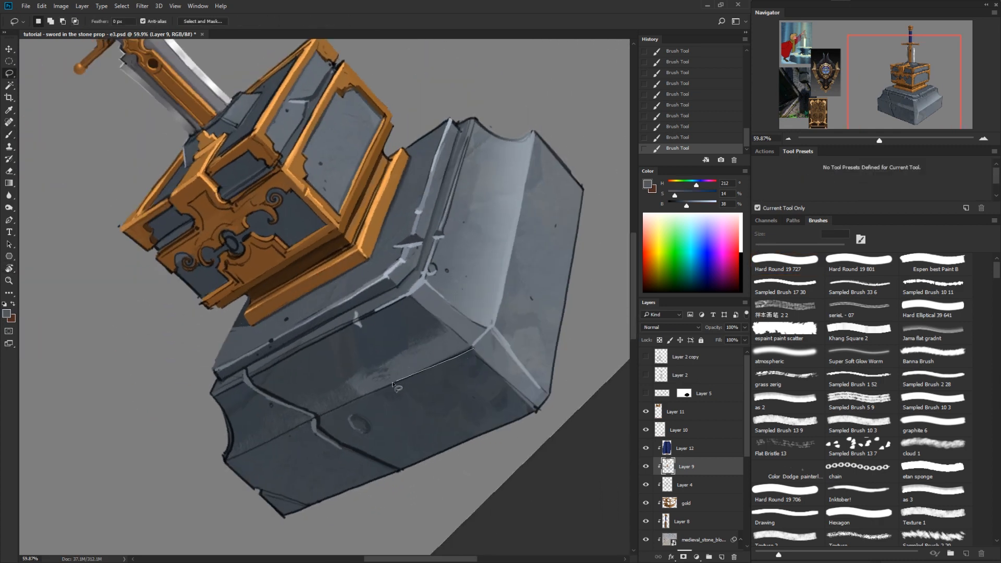
mouse_move(224, 460)
left_mouse_down()
mouse_move(233, 434)
mouse_move(215, 393)
left_mouse_up()
left_click(408, 295, "alt")
left_click(473, 349, "alt")
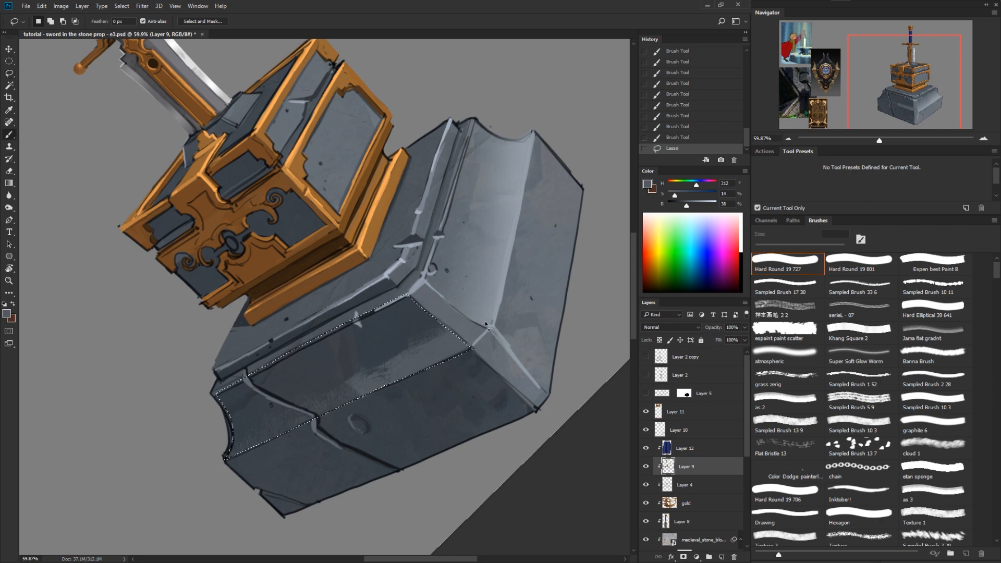
Step: Shade the selected front slope with a gradient in a sampled light grey, then deselect
key("b")
left_click(485, 333, "alt")
key("g")
mouse_move(377, 416)
left_mouse_down()
mouse_move(359, 367)
mouse_move(385, 353)
left_mouse_up()
key("ctrl+d")
Step: Add a dark branch to the crack on the pedestal's front slope, using the sampled crack colour at 8 px
key("r")
left_click_drag(558, 337, 514, 440)
key("b")
left_click(256, 388, "alt")
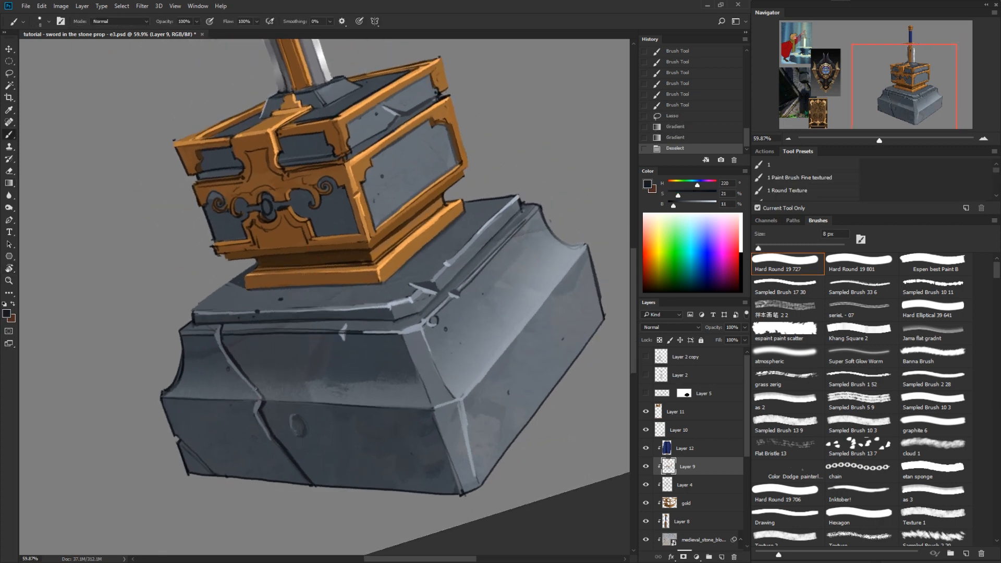
left_click_drag(263, 403, 256, 413)
mouse_move(261, 402)
left_mouse_down()
mouse_move(250, 381)
mouse_move(266, 336)
left_mouse_up()
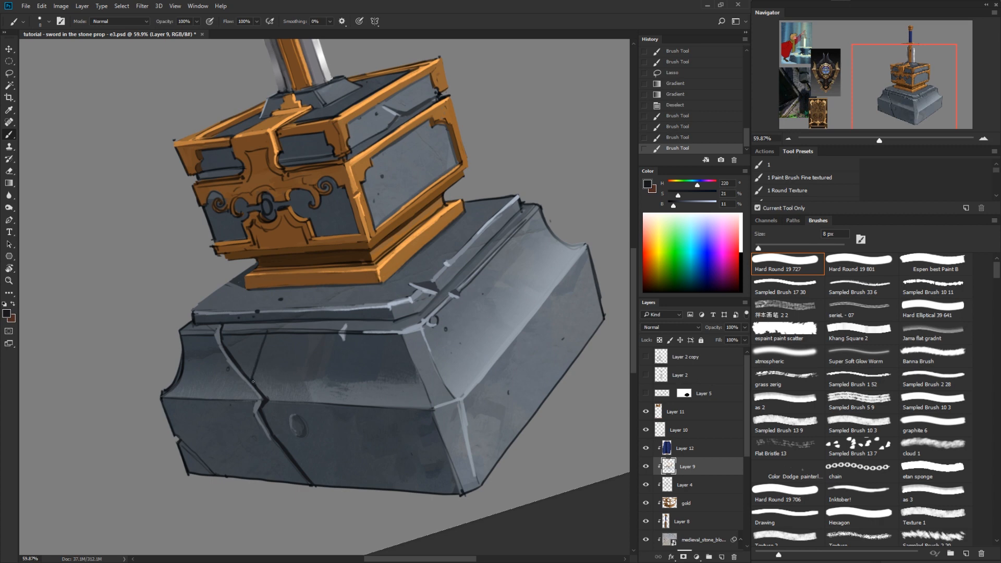
left_click_drag(248, 376, 281, 319)
left_click_drag(269, 331, 280, 321)
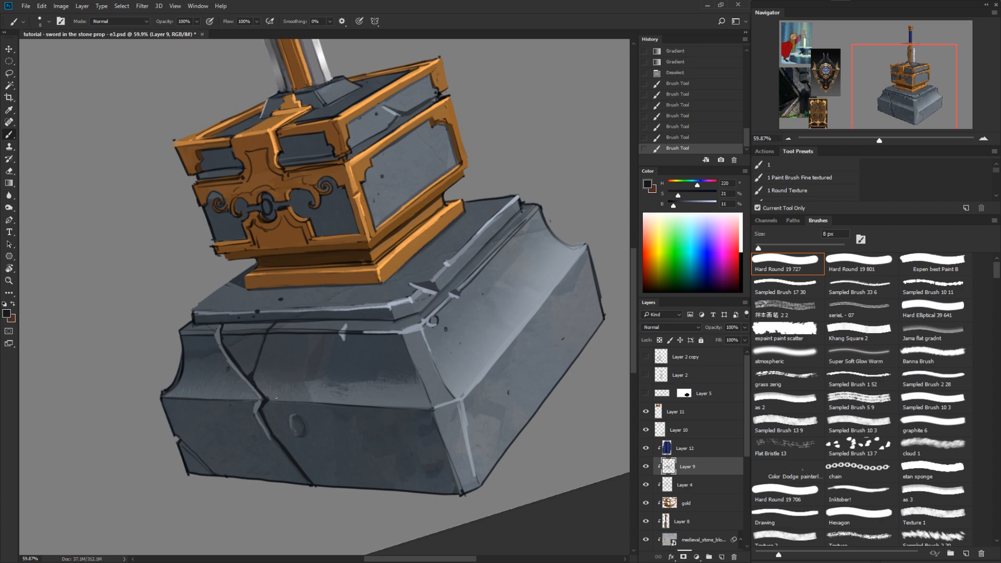
Step: Touch up the crack branch and the chip on the front slope's upper edge with sampled greys
key("r")
left_click_drag(396, 352, 415, 298)
left_click(412, 277, "alt")
left_click_drag(298, 359, 297, 361)
left_click(380, 321, "alt")
left_click_drag(367, 309, 360, 313)
left_click(380, 293, "alt")
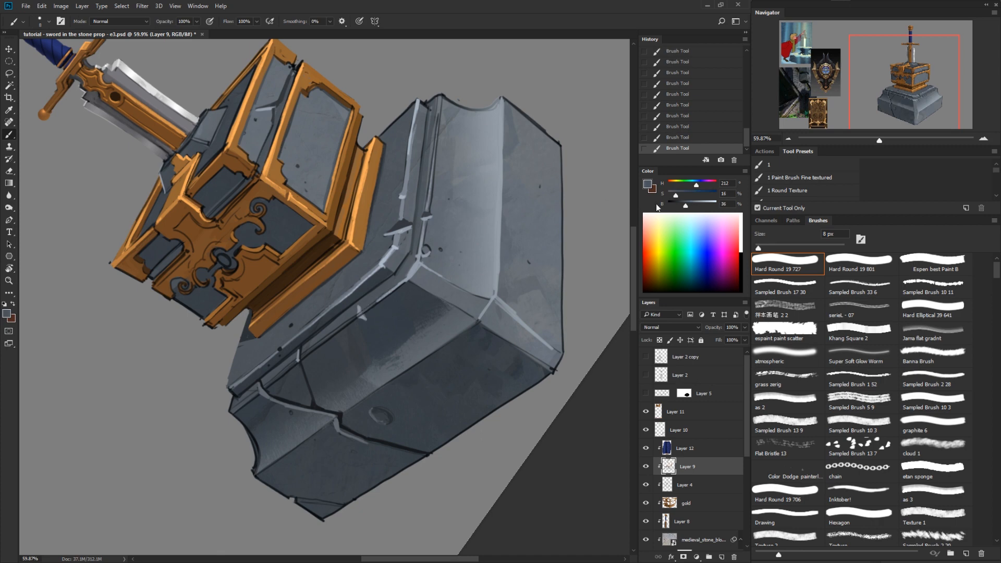
Step: Highlight the upper and lower edges of the pedestal's front slope with a brightened sampled grey
left_click(691, 205)
left_click(386, 288, "alt")
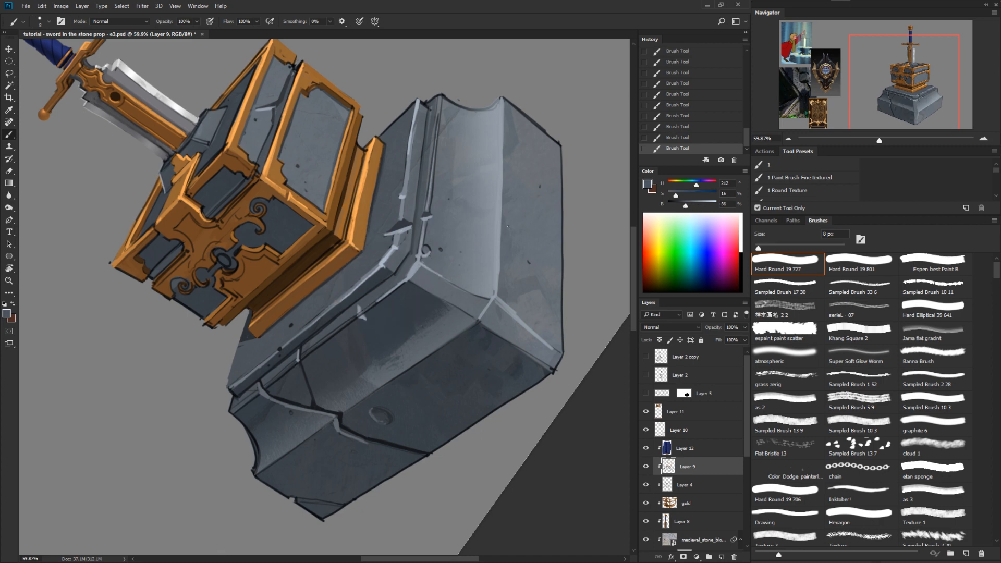
left_click(694, 205)
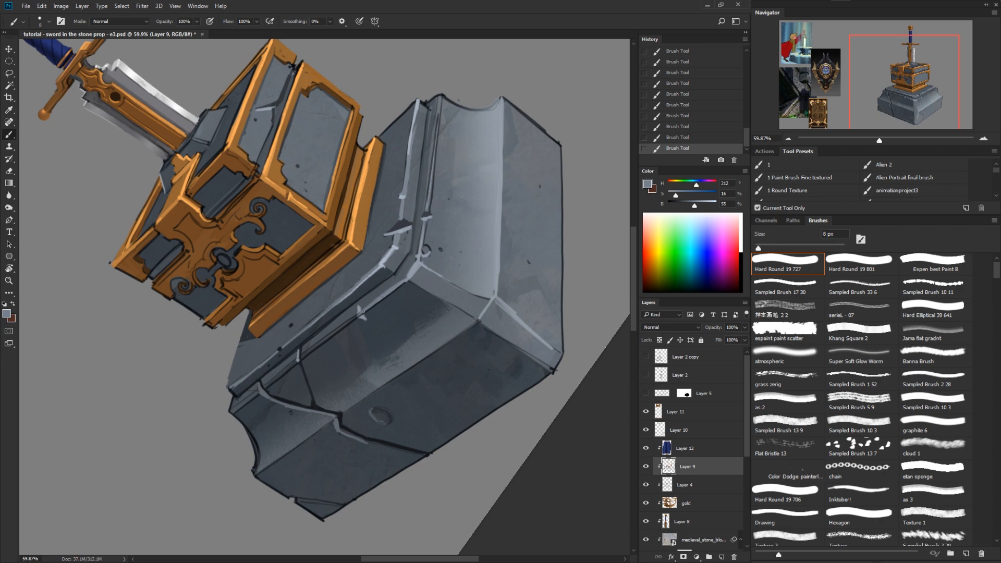
left_click_drag(364, 311, 247, 400)
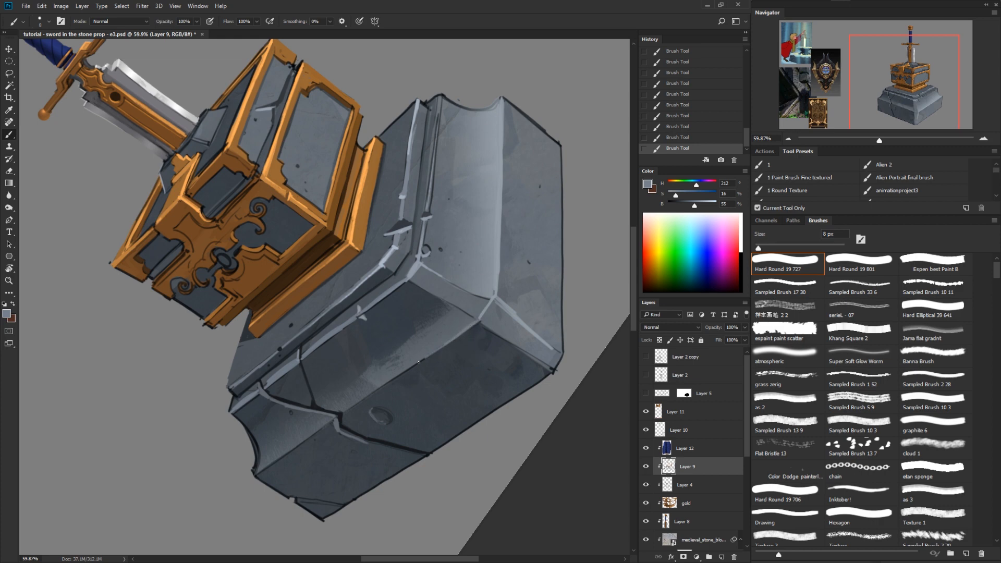
left_click_drag(451, 343, 367, 399)
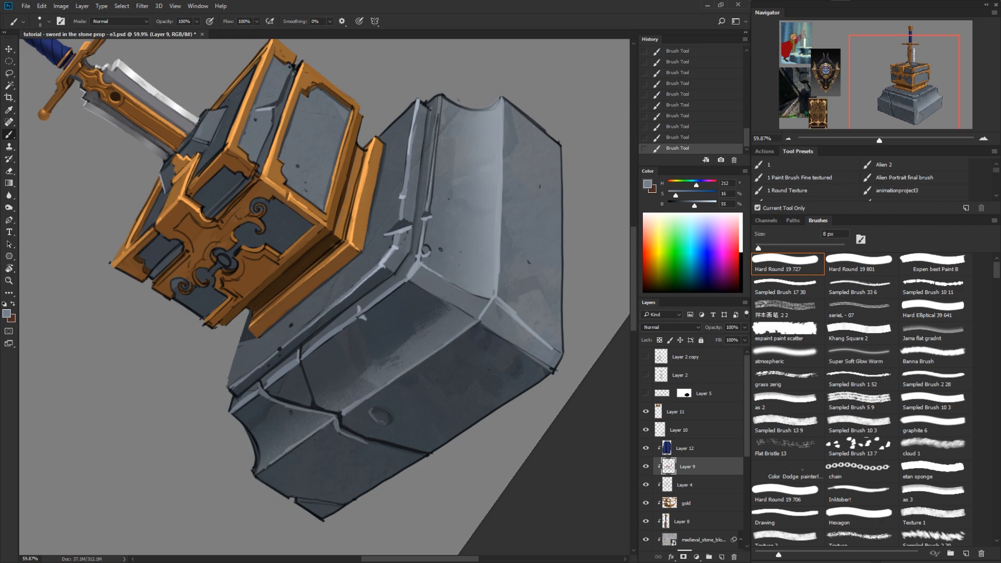
Step: Clean up the outer end of the front slope and ledge with sampled stone and dark grey tones
left_click(256, 471, "alt")
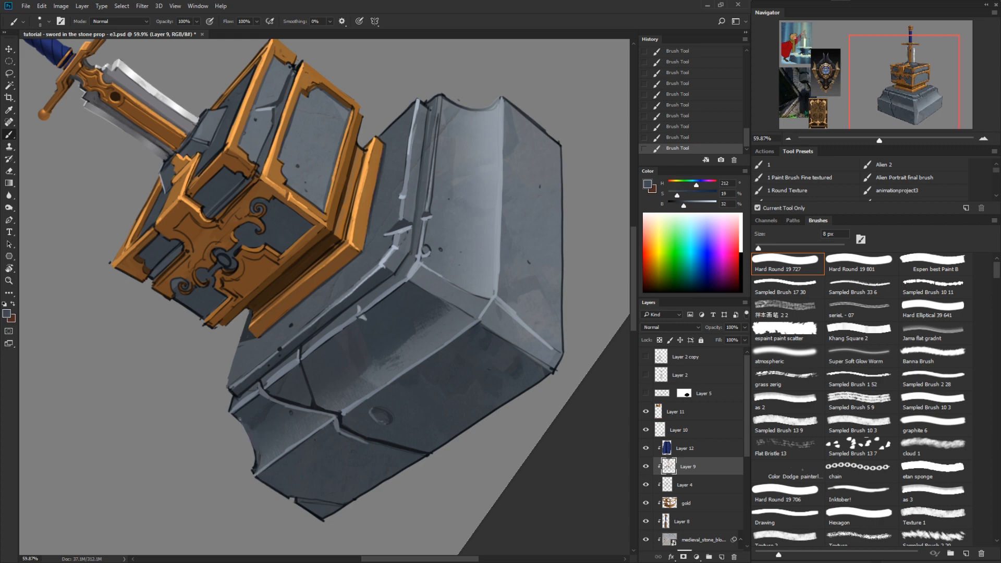
left_click(249, 412, "alt")
left_click(237, 396, "alt")
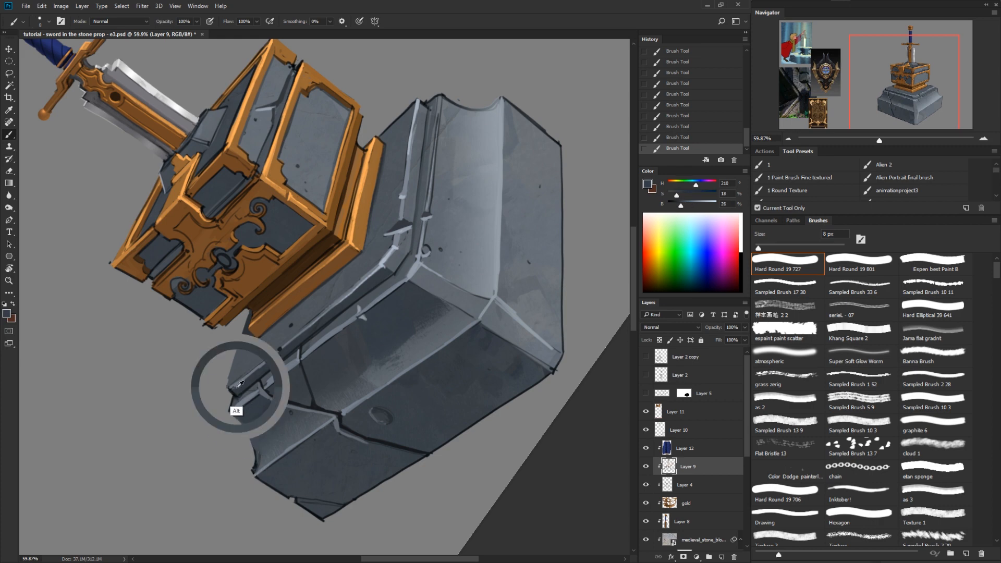
left_click(243, 418, "alt")
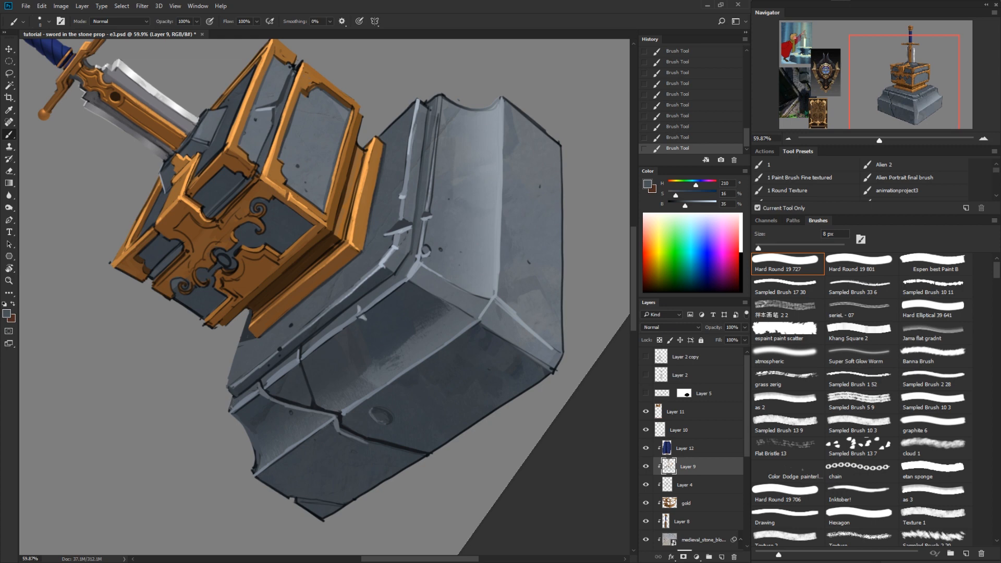
left_click(240, 393, "alt")
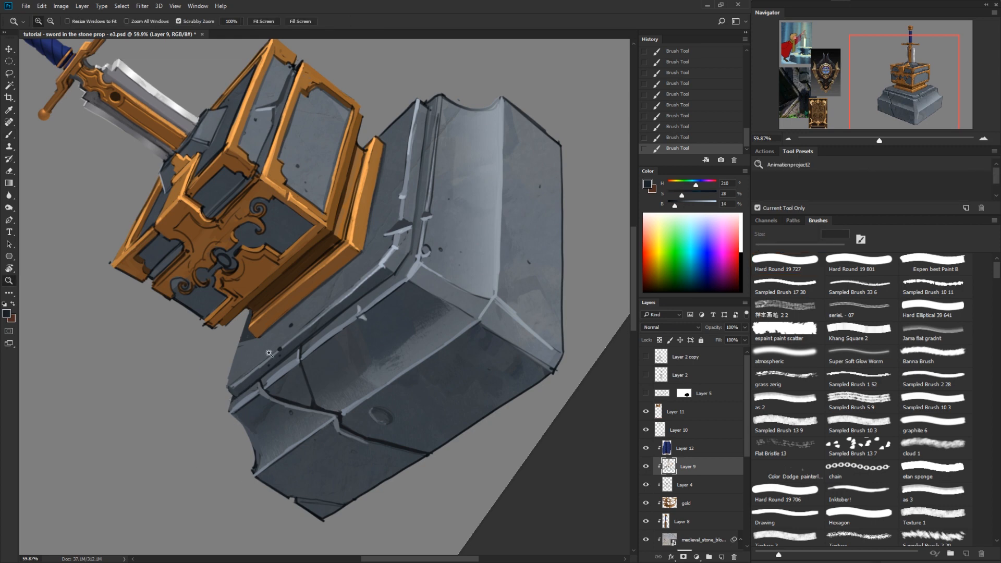
left_click(254, 337, "alt")
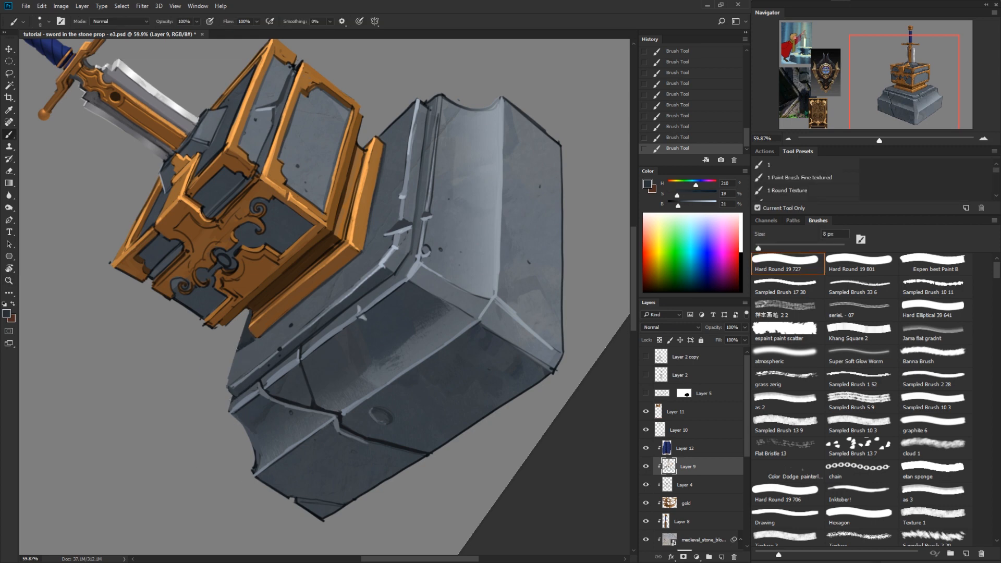
left_click(252, 372, "alt")
left_click_drag(239, 351, 253, 342)
Step: Examine the pedestal's new slope shading and cracks from a wider, nearly upright view
key("ctrl+space")
left_click_drag(411, 417, 365, 465)
key("r")
mouse_move(492, 432)
left_mouse_down()
mouse_move(461, 465)
mouse_move(337, 488)
left_mouse_up()
key("ctrl+space")
left_click_drag(425, 371, 475, 347)
key("space")
mouse_move(468, 396)
left_mouse_down()
mouse_move(470, 424)
mouse_move(488, 435)
left_mouse_up()
mouse_move(395, 403)
left_mouse_down()
mouse_move(447, 374)
mouse_move(463, 378)
left_mouse_up()
left_click(369, 350, "alt")
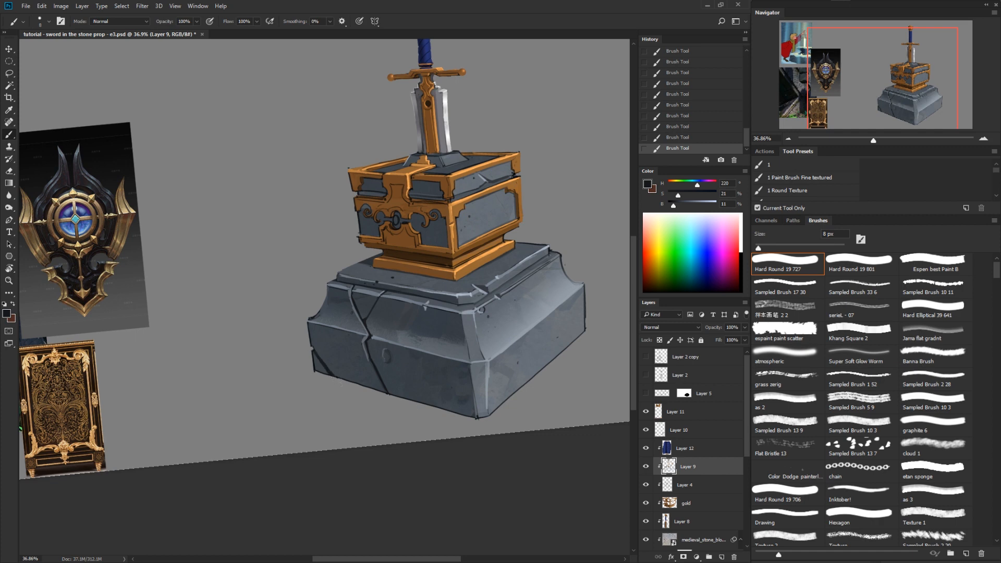
Step: Paint a sampled light gold highlight along the inner line of the upper block's front clasp
key("ctrl+space")
left_click_drag(536, 336, 571, 385)
key("r")
key("ctrl+space")
left_click_drag(398, 298, 492, 334)
key("r")
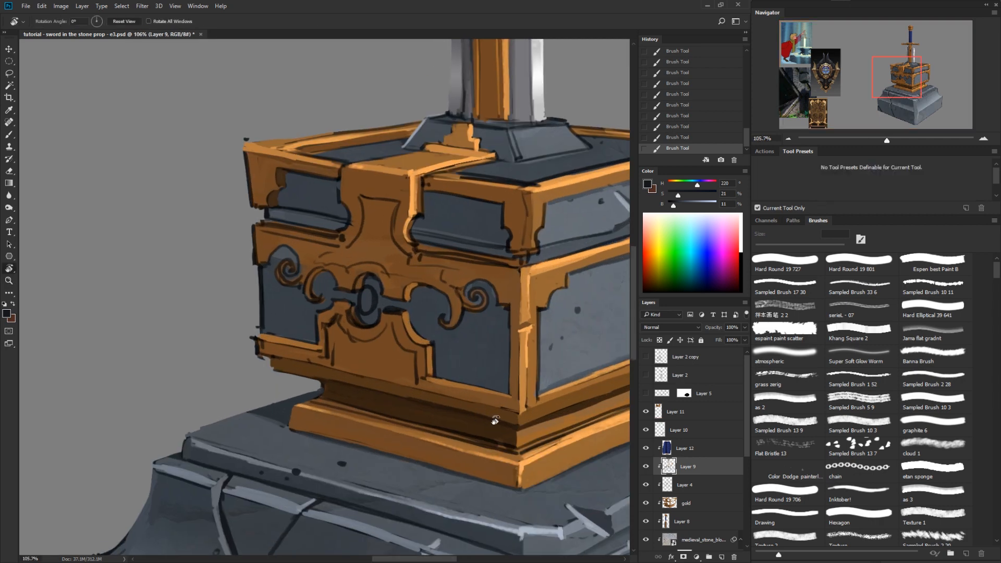
left_click_drag(484, 398, 471, 428)
left_click(328, 306, "alt")
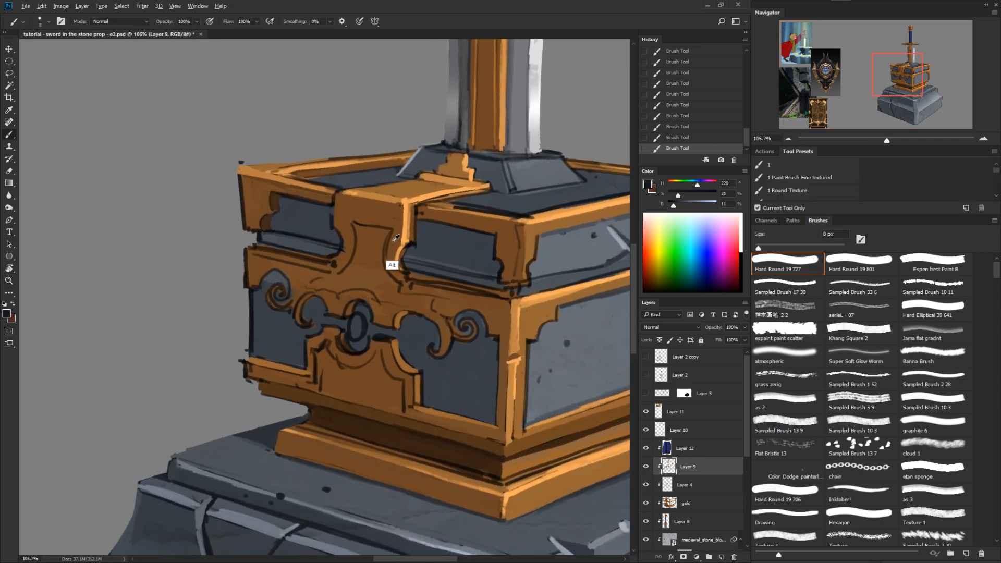
left_click(401, 268, "alt")
left_click_drag(390, 230, 392, 277)
Step: Undo the last clasp stroke and highlight the clasp relief's upper and side contour in light gold
key("r")
left_click_drag(444, 298, 424, 146)
key("b")
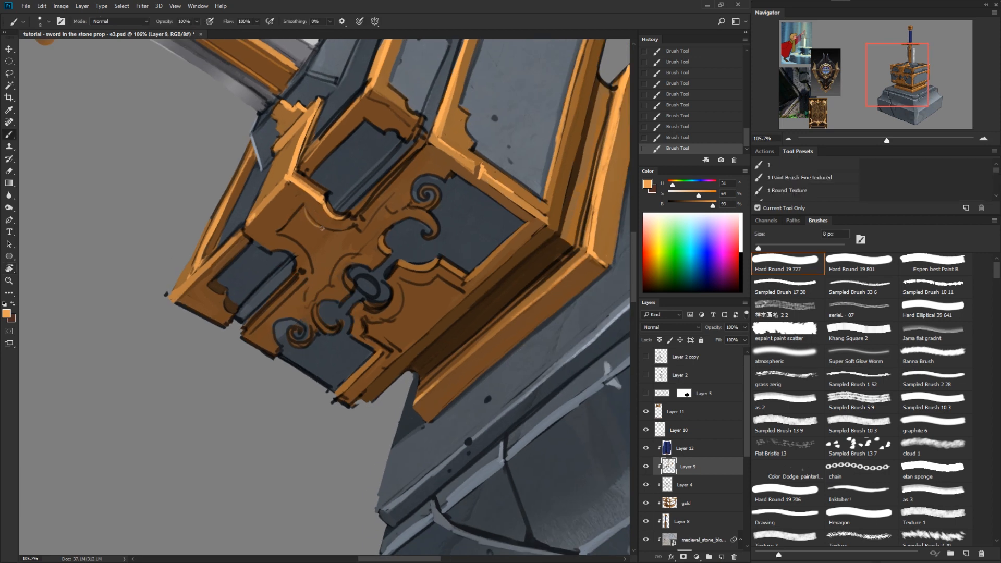
key("ctrl+z")
left_click_drag(278, 231, 304, 207)
key("r")
mouse_move(517, 234)
left_mouse_down()
mouse_move(525, 277)
mouse_move(490, 412)
left_mouse_up()
key("b")
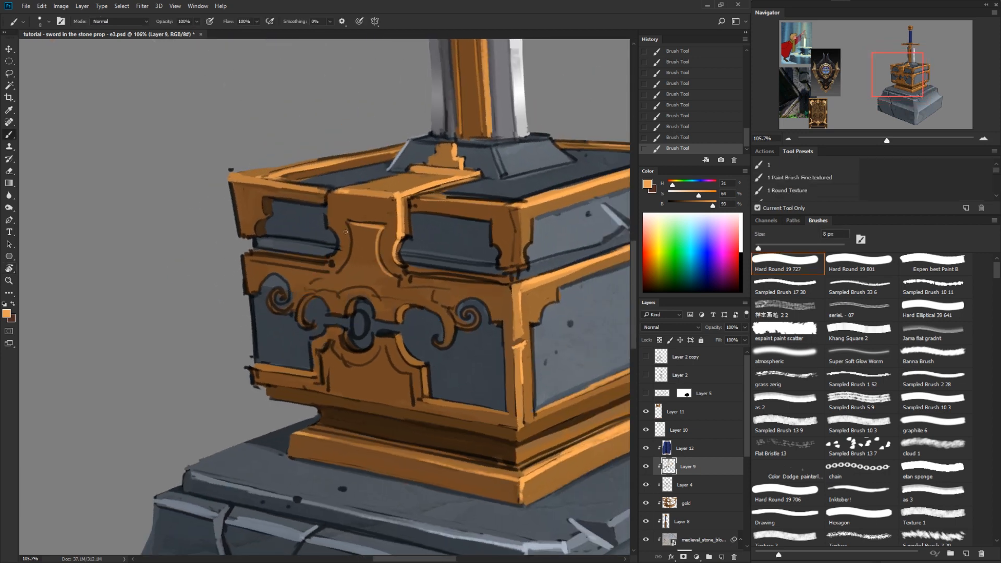
Step: Tidy the seam between the upper and lower blocks with sampled brown and a light gold edge highlight
left_click_drag(485, 361, 446, 280)
key("r")
key("b")
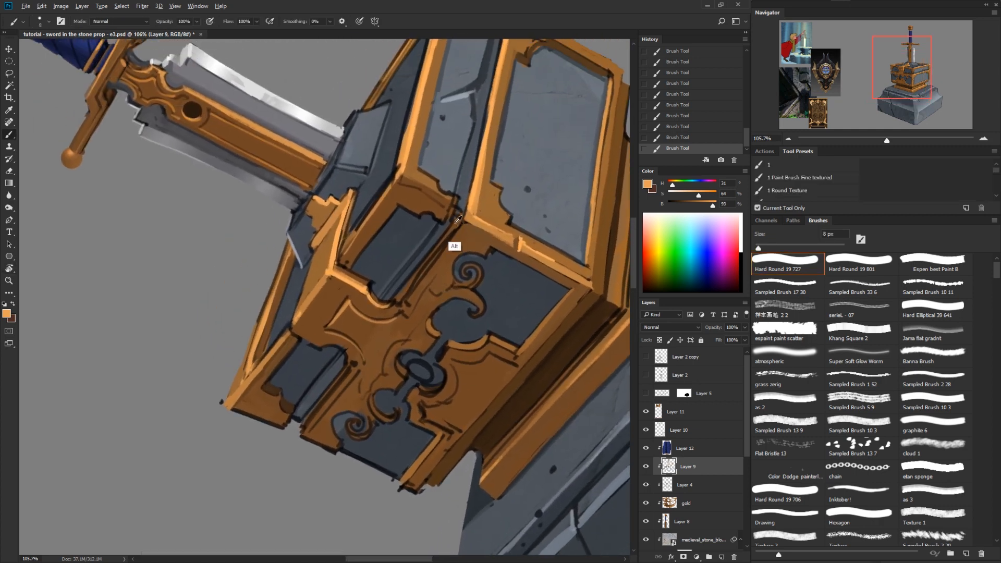
left_click(454, 243, "alt")
left_click_drag(481, 204, 469, 272)
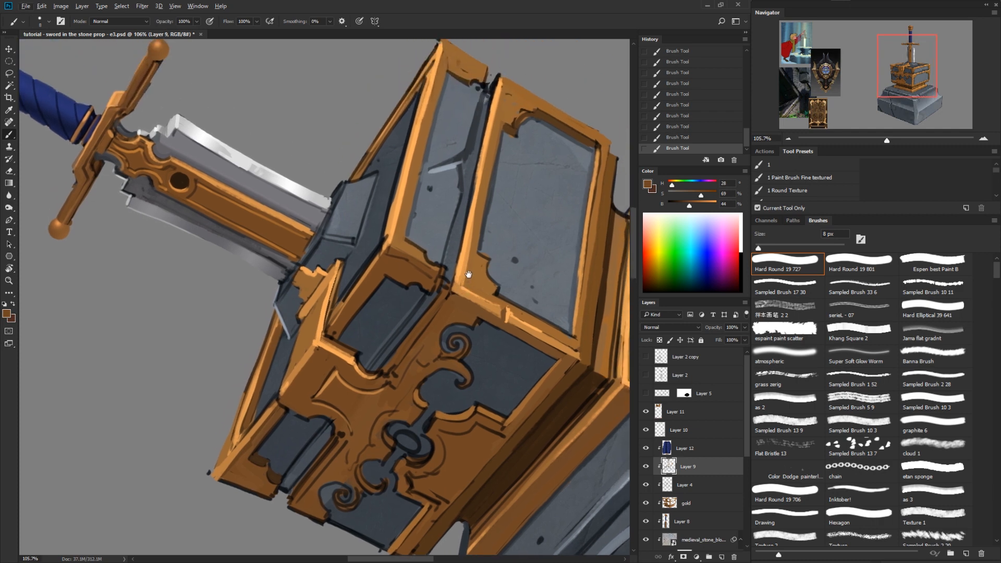
left_click_drag(443, 304, 395, 364)
left_click(460, 281, "alt")
left_click_drag(495, 85, 452, 282)
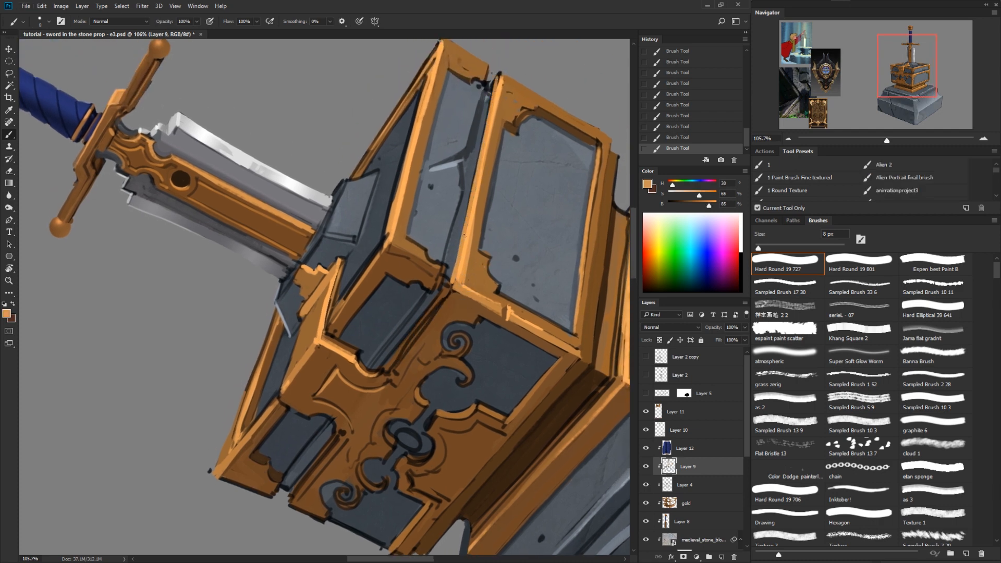
Step: Paint sampled gold edge strokes along the upper block's front trim around the clasp
left_click(443, 321, "alt")
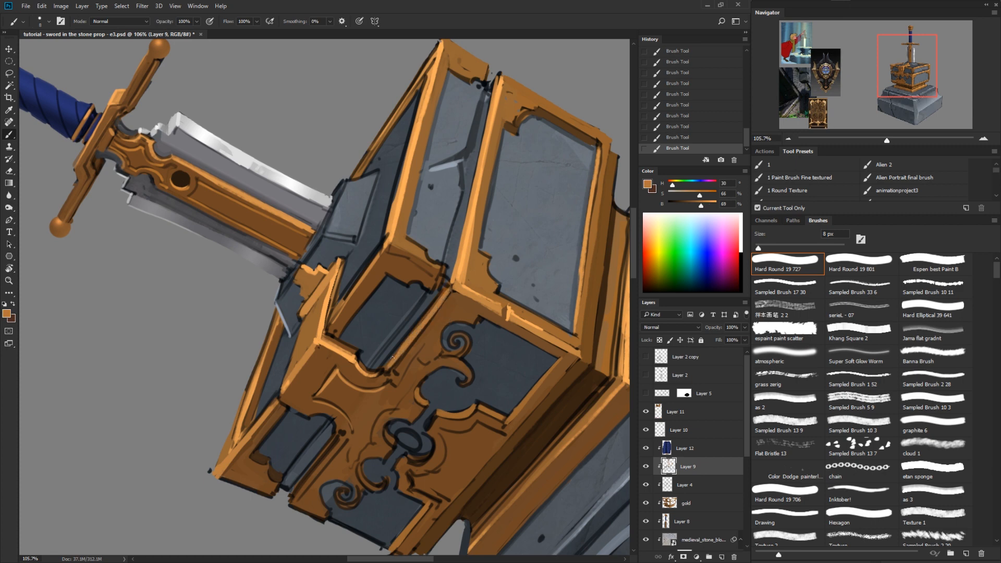
left_click_drag(333, 438, 291, 493)
left_click_drag(335, 311, 382, 249)
left_click_drag(340, 301, 361, 275)
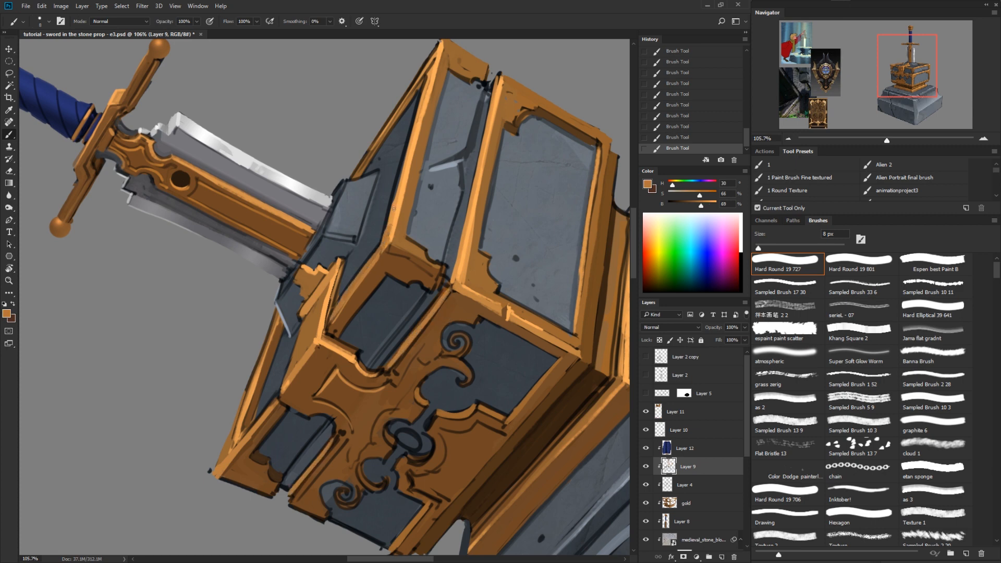
left_click(424, 116, "alt")
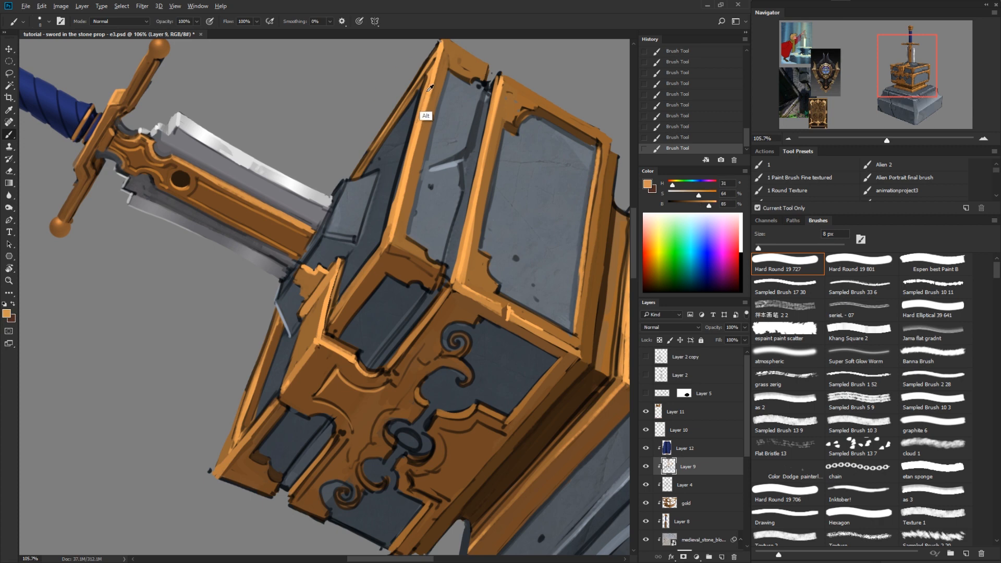
Step: Refine the gold rim along the lid's near side edge with sampled gold tones
left_click(409, 123, "alt")
left_click_drag(416, 101, 385, 224)
left_click(425, 101, "alt")
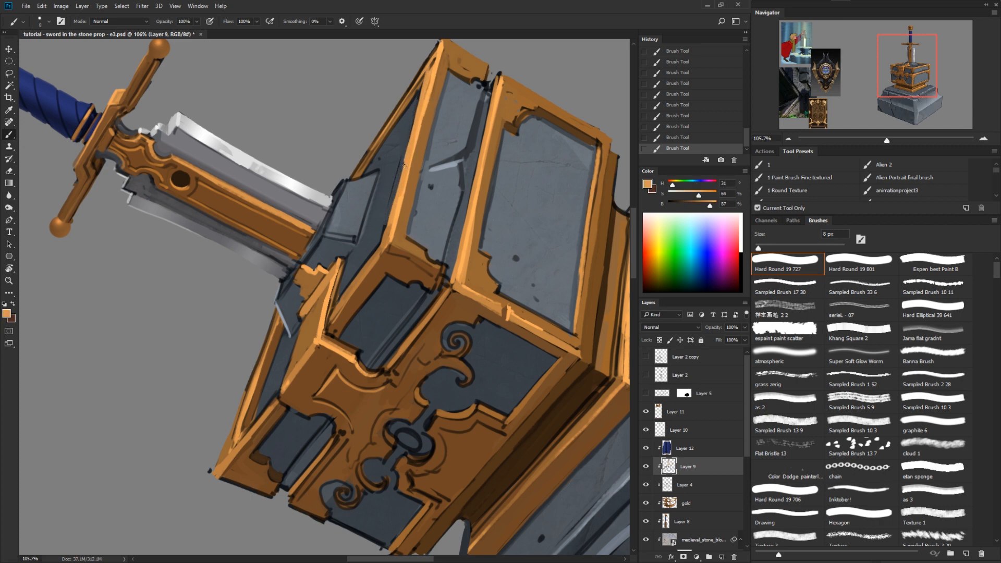
left_click_drag(404, 166, 386, 235)
left_click(386, 216, "alt")
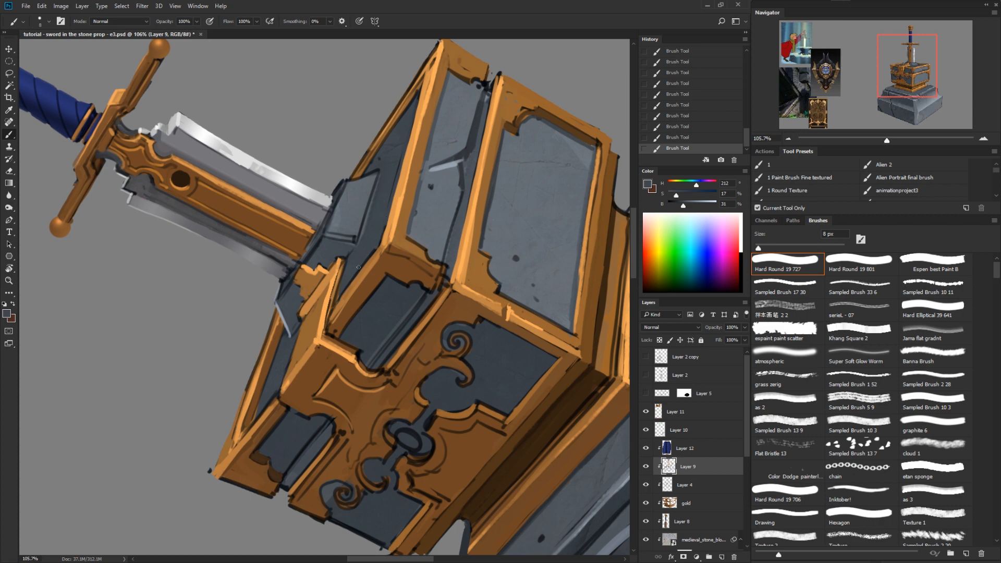
Step: Paint light grey highlights at 75% brightness on the edges and cracks of the stone around the blade's base
left_click(365, 221, "alt")
left_click_drag(468, 235, 578, 289)
left_click(617, 344, "alt")
left_click_drag(693, 207, 705, 206)
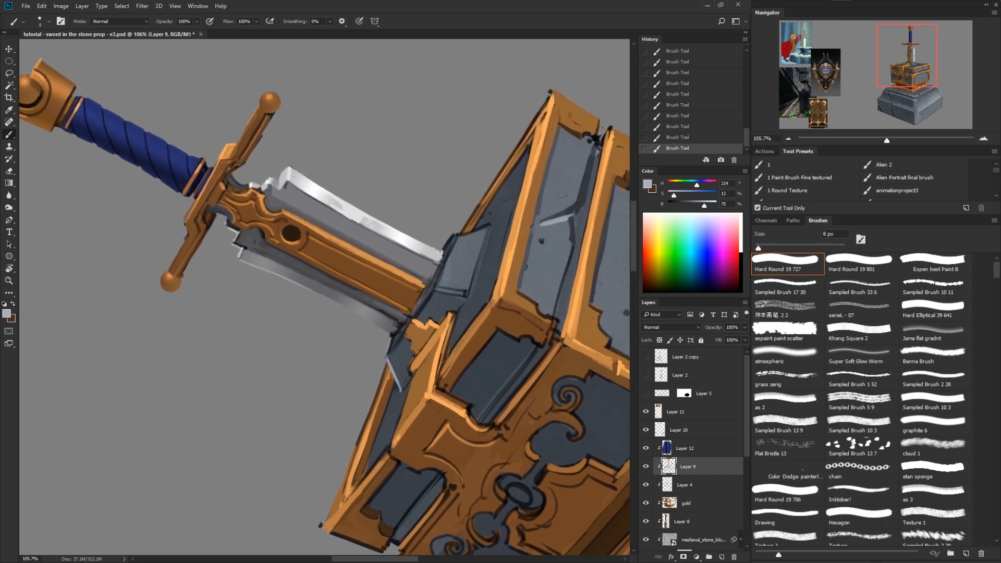
mouse_move(458, 235)
left_mouse_down()
mouse_move(433, 290)
mouse_move(463, 292)
mouse_move(415, 316)
left_mouse_up()
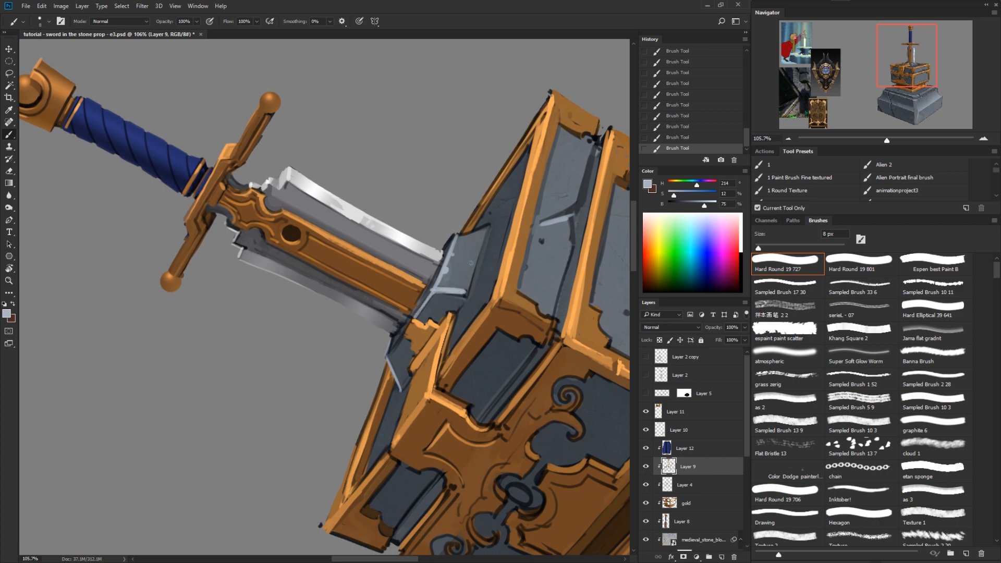
Step: Darken the sampled stone colour to 17% brightness and paint shadow accents on the stone beside the blade's base
left_click(488, 229, "alt")
left_click(488, 237, "alt")
left_click_drag(682, 205, 678, 209)
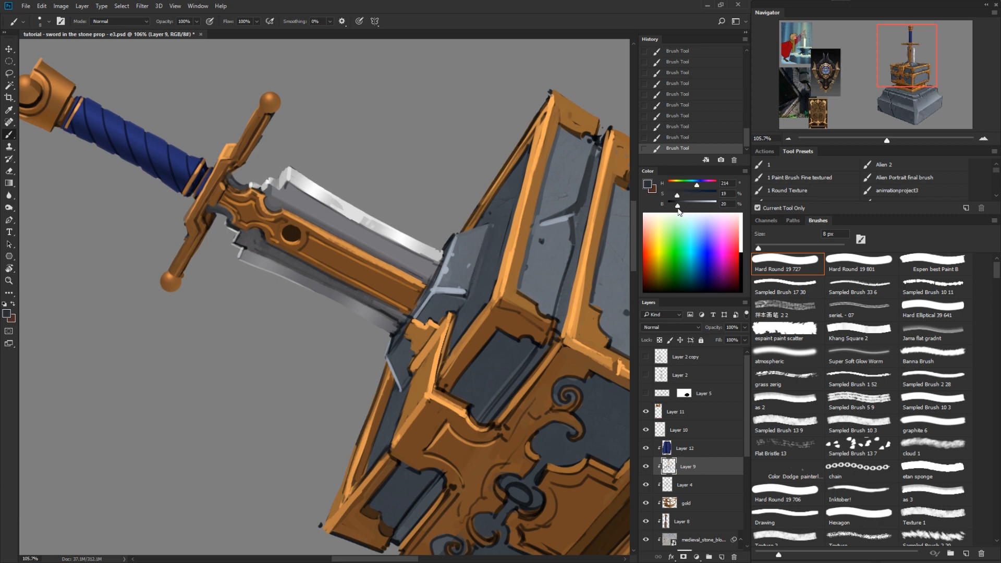
left_click_drag(492, 230, 467, 301)
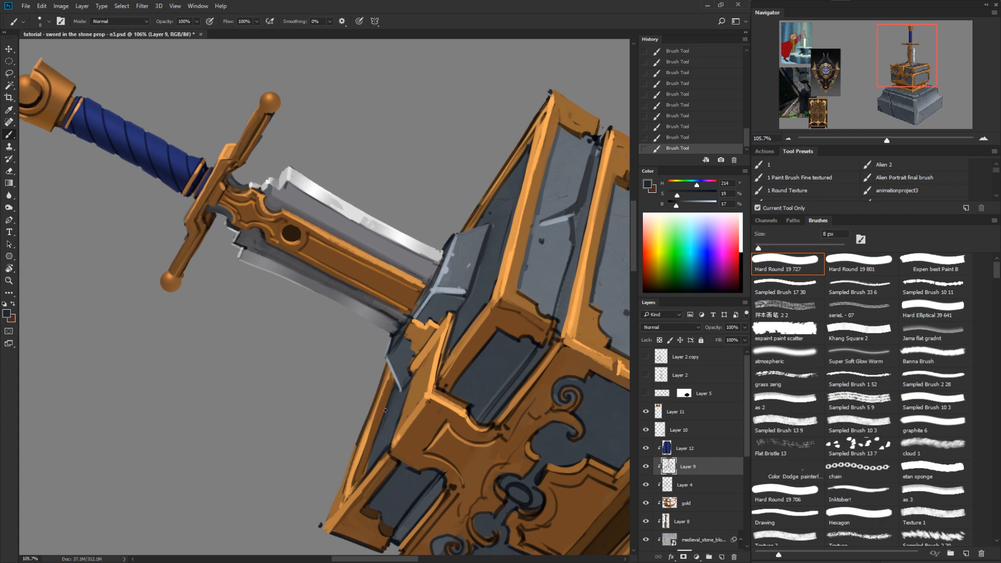
Step: Paint sampled light and mid gold tones along the lid's far rim beside the dark inset stone
left_click(360, 464, "alt")
left_click_drag(383, 379, 352, 456)
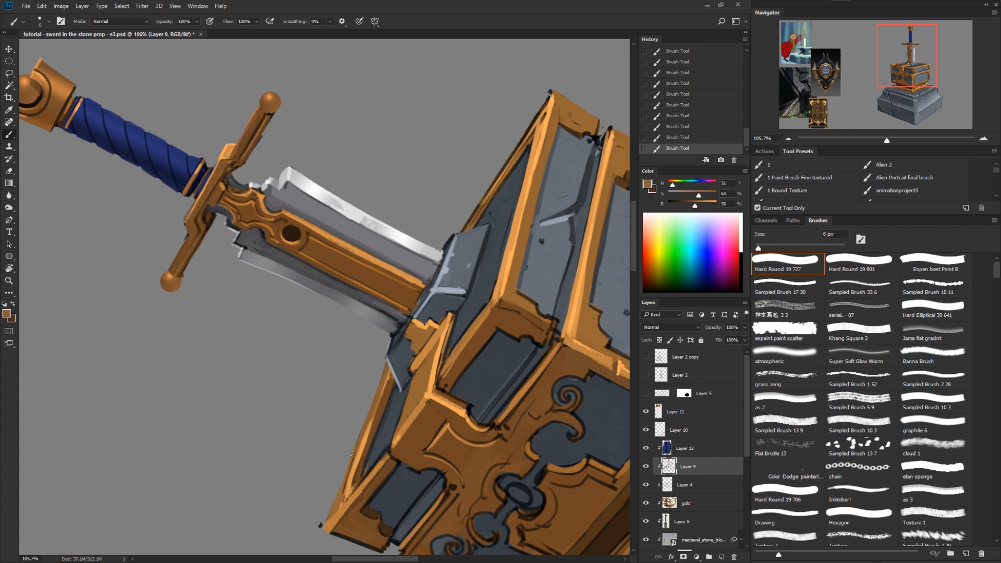
left_click(350, 493, "alt")
left_click_drag(386, 381, 352, 485)
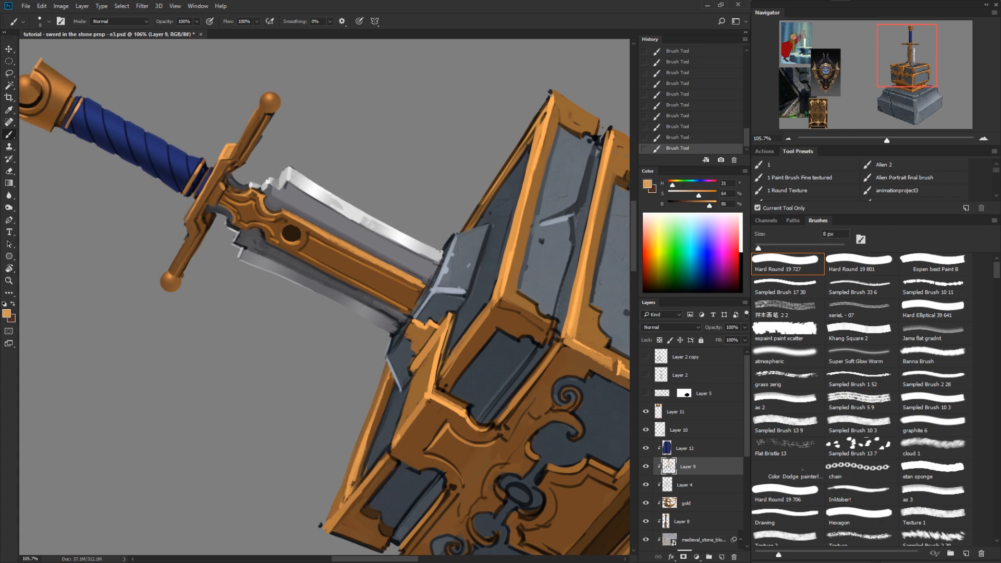
left_click(360, 469, "alt")
left_click_drag(365, 439, 343, 501)
Step: Clean up the back rim of the lid near its outer corner with sampled gold strokes
key("z")
left_click_drag(448, 464, 414, 496)
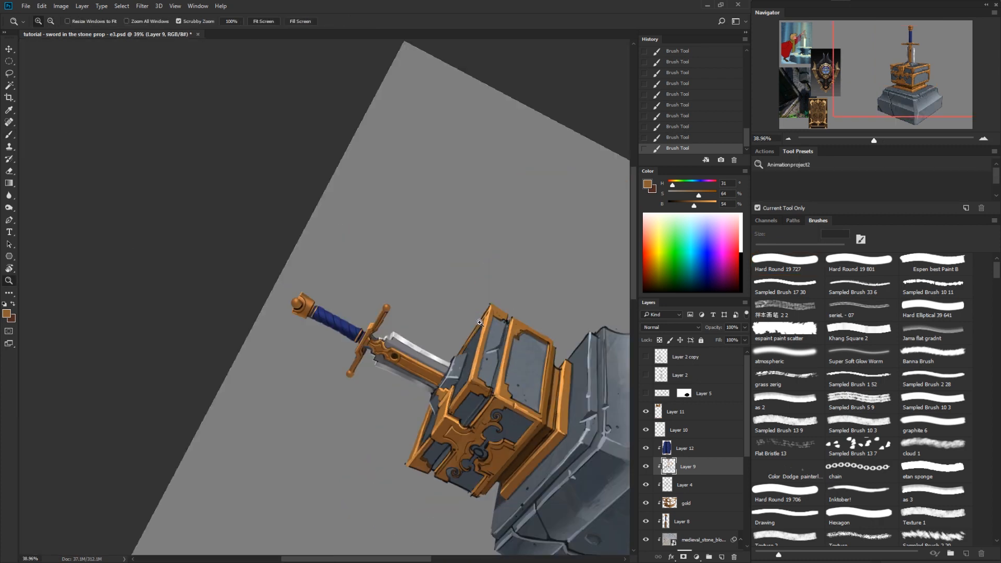
mouse_move(479, 323)
left_mouse_down()
mouse_move(522, 256)
mouse_move(394, 448)
left_mouse_up()
left_click(491, 336, "alt")
left_click(536, 283, "alt")
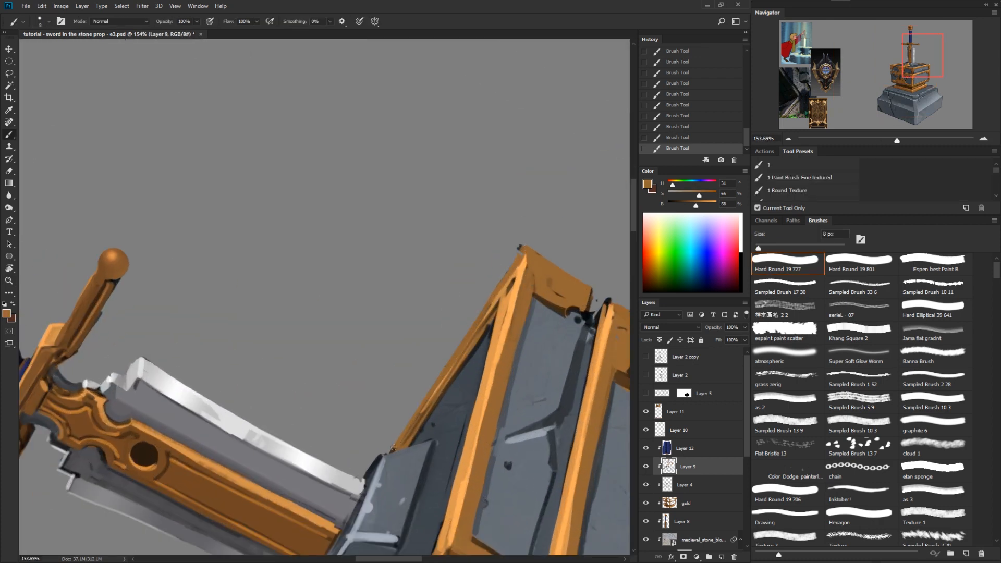
left_click(501, 344, "alt")
left_click_drag(495, 309, 417, 424)
left_click(506, 327, "alt")
left_click_drag(491, 311, 410, 430)
Step: Touch up the gold bracket at the lid's front corner and highlight the chest's vertical front edge
key("z")
mouse_move(457, 375)
left_mouse_down()
mouse_move(402, 375)
mouse_move(427, 526)
mouse_move(410, 535)
left_mouse_up()
key("r")
left_click_drag(455, 469, 517, 337)
key("z")
left_click_drag(445, 387, 463, 387)
key("b")
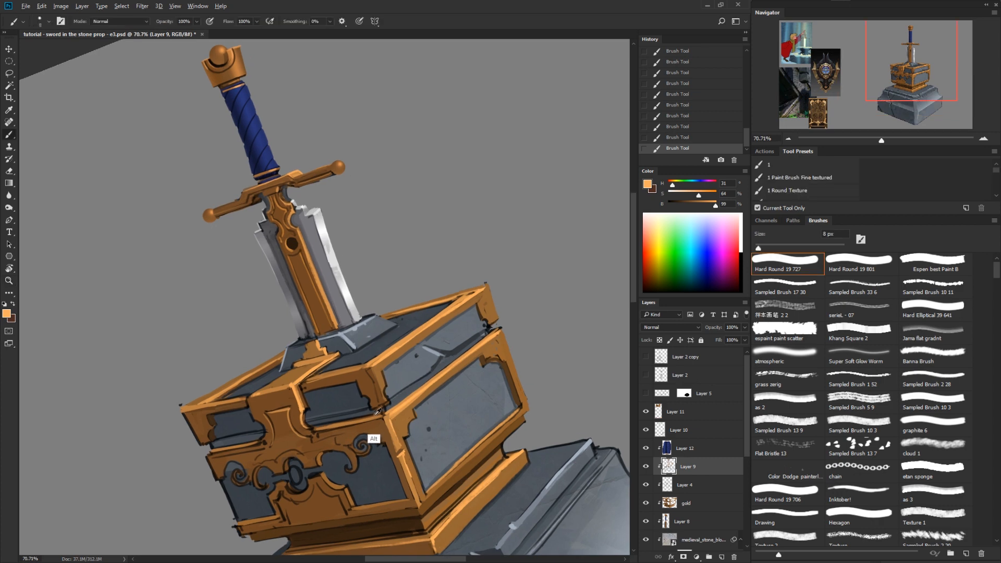
left_click(388, 405, "alt")
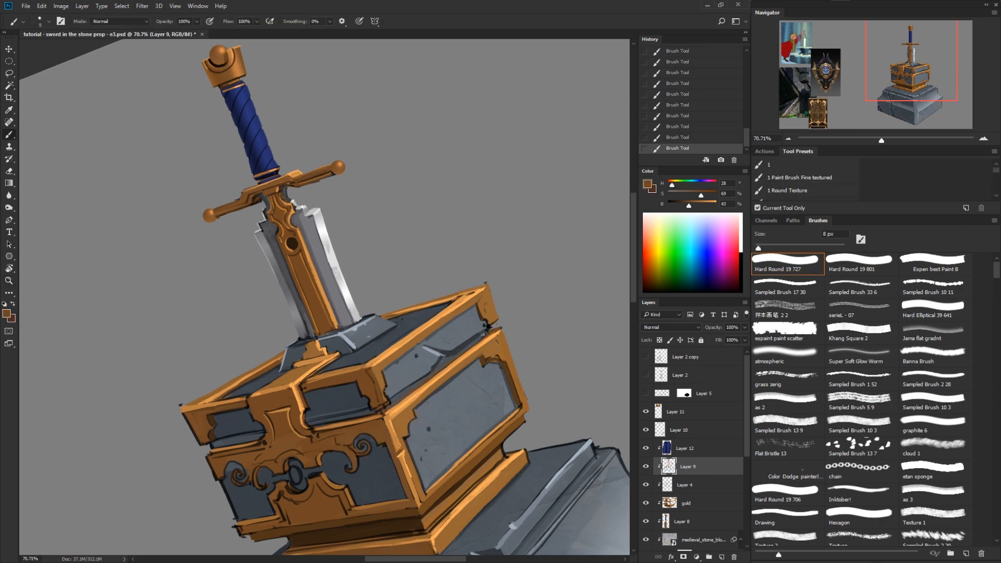
left_click(383, 397, "alt")
left_click(381, 362, "alt")
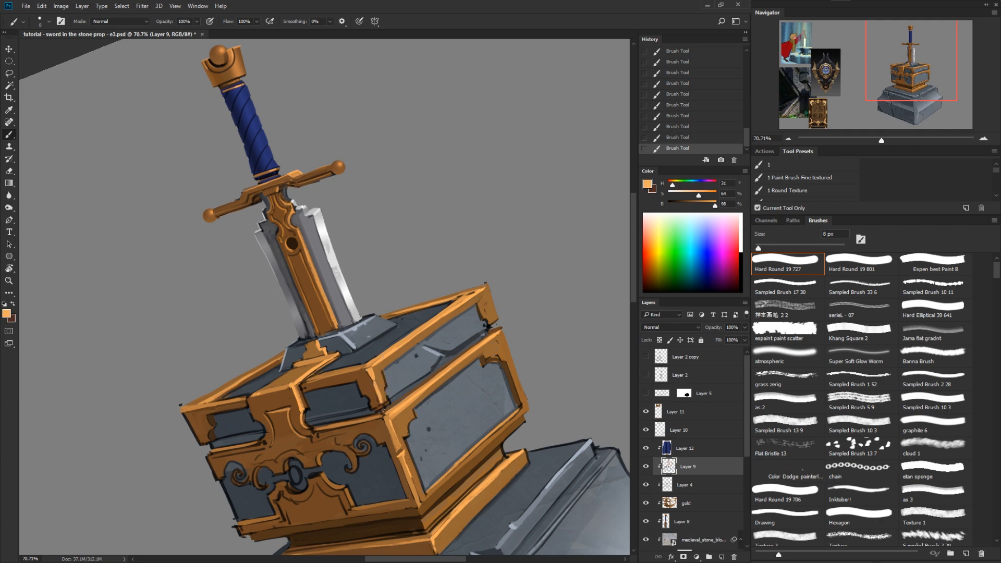
left_click_drag(402, 468, 412, 479)
mouse_move(424, 525)
left_mouse_down()
mouse_move(487, 356)
mouse_move(495, 274)
mouse_move(380, 365)
left_mouse_up()
Step: Paint the gold edge along the bottom of the chest's front face with a sampled brown-gold
key("r")
left_click(475, 292, "alt")
left_click(492, 288, "alt")
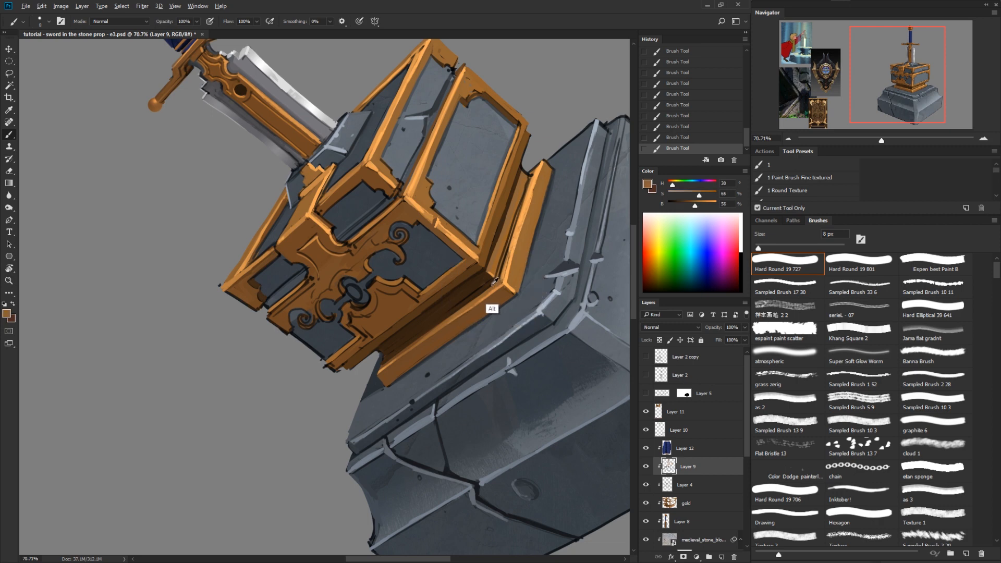
left_click_drag(487, 287, 385, 359)
Step: Shade the recessed gold moulding beneath the chest's side panel with sampled dark brown and mid gold
left_click(528, 180, "alt")
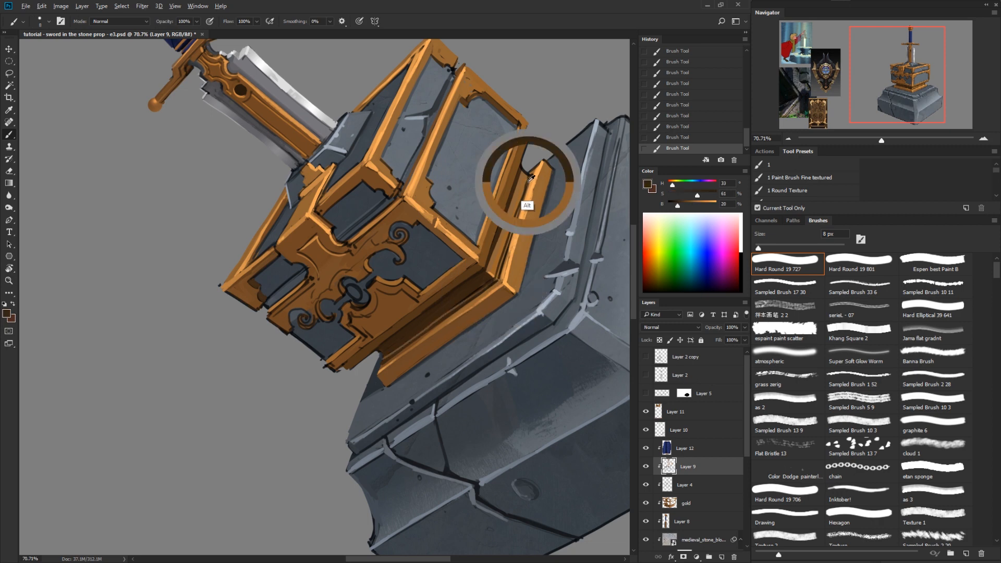
left_click(516, 220, "alt")
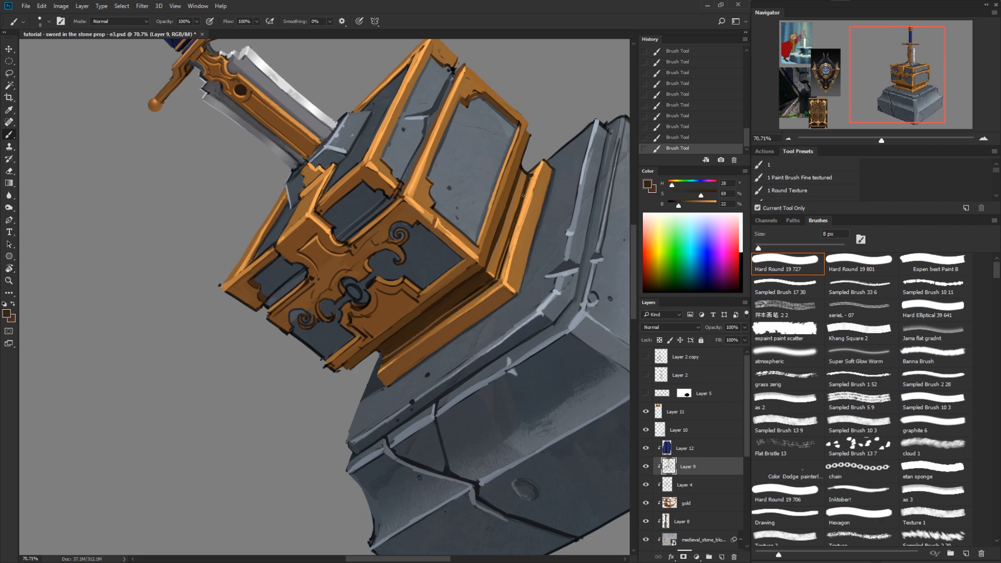
left_click_drag(513, 236, 499, 281)
left_click(527, 241, "alt")
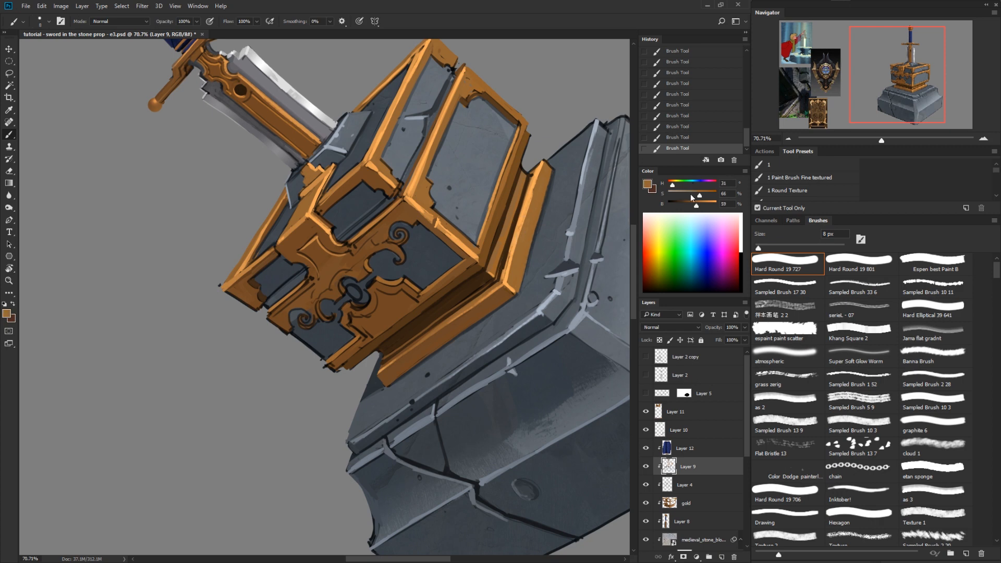
left_click_drag(696, 207, 694, 207)
mouse_move(527, 178)
left_mouse_down()
mouse_move(506, 257)
mouse_move(524, 188)
left_mouse_up()
Step: Clean up the outer end of the base moulding under the side panel with adjusted brown and gold tones
left_click(498, 285, "alt")
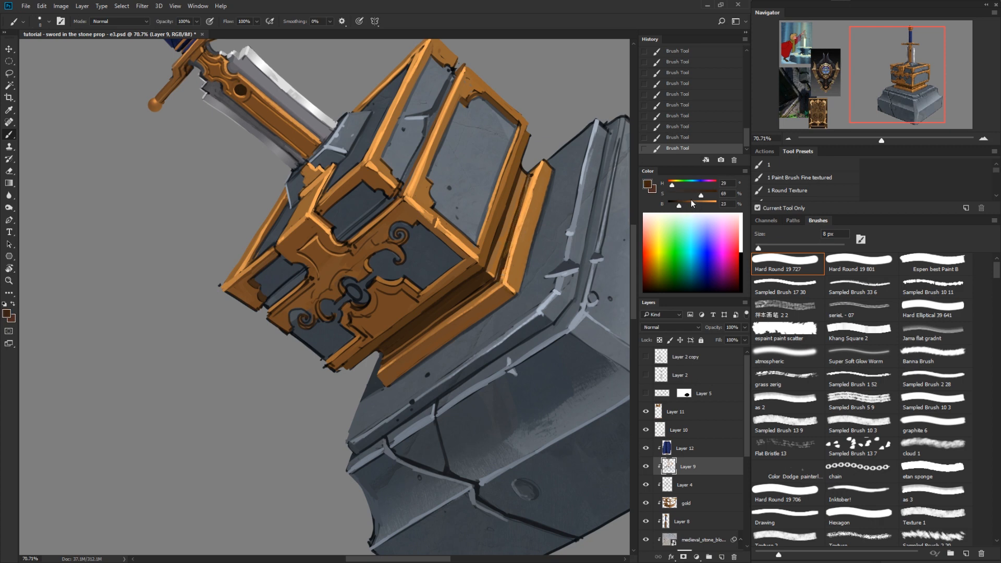
left_click_drag(681, 211, 689, 208)
left_click(522, 174, "alt")
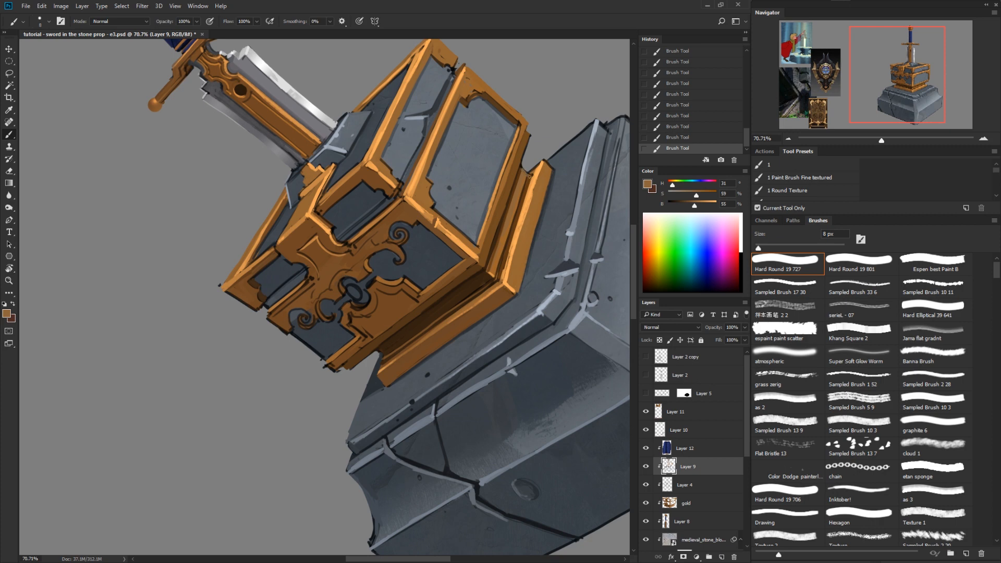
left_click(521, 215, "alt")
left_click(524, 148, "alt")
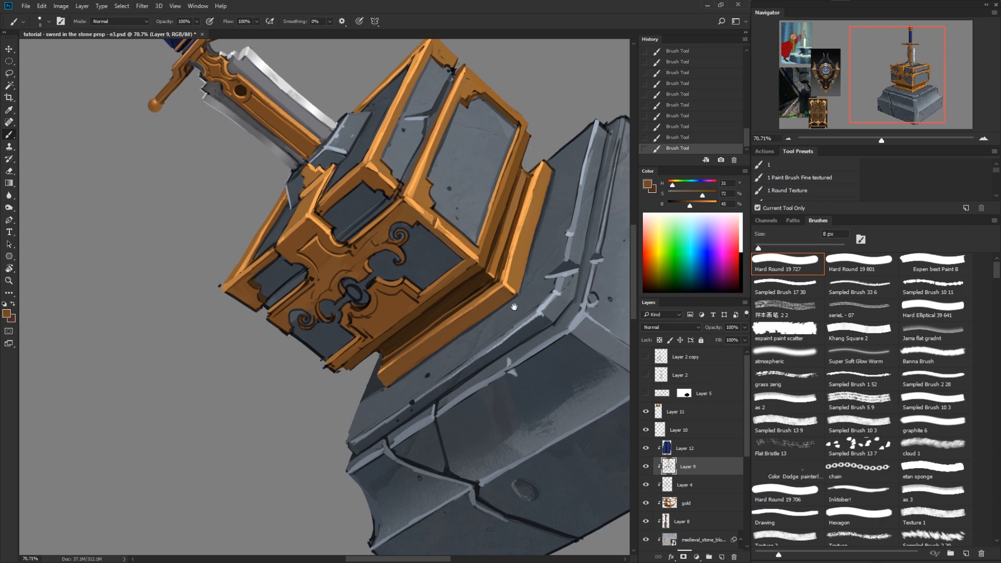
Step: Paint dark creases and light gold highlights on the front plate around the scrollwork
key("r")
mouse_move(515, 306)
left_mouse_down()
mouse_move(552, 350)
mouse_move(520, 215)
left_mouse_up()
left_click(385, 211, "alt")
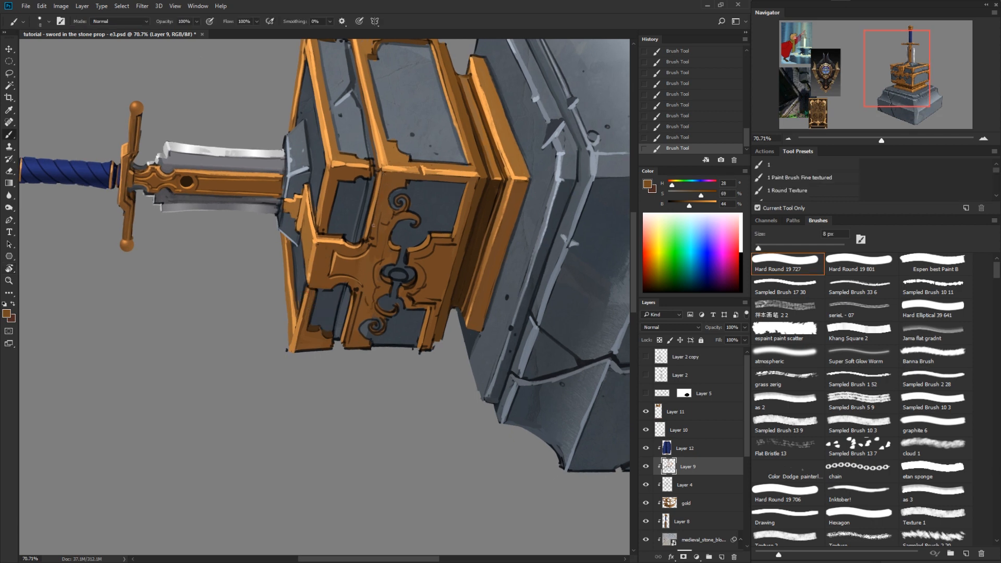
left_click(379, 245, "alt")
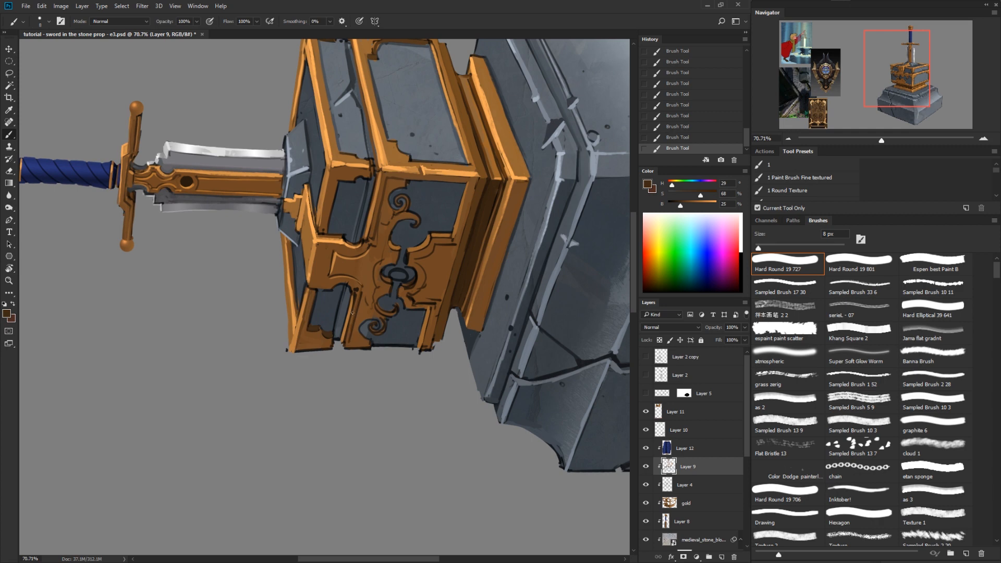
left_click(367, 307, "alt")
left_click(369, 248, "alt")
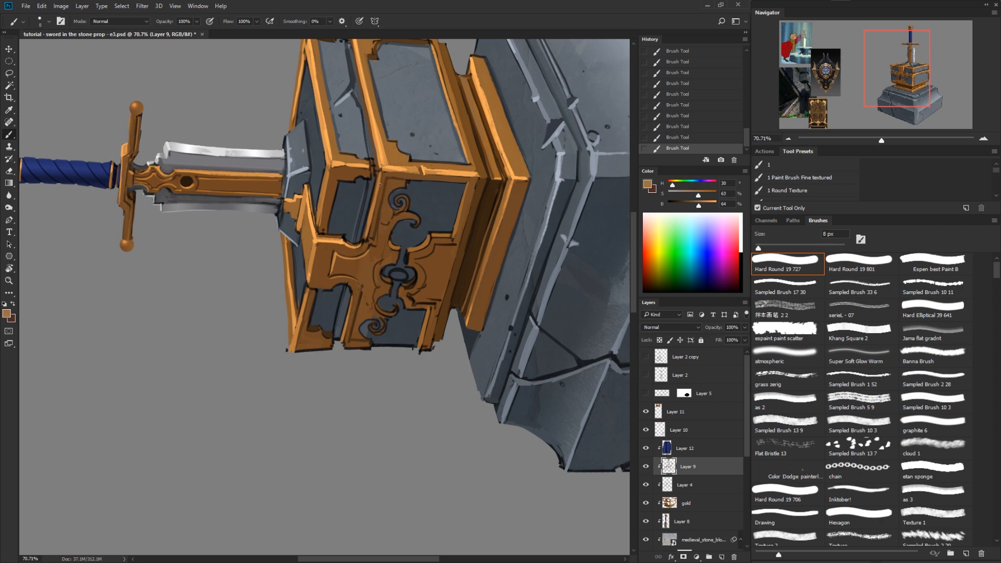
left_click(387, 183, "alt")
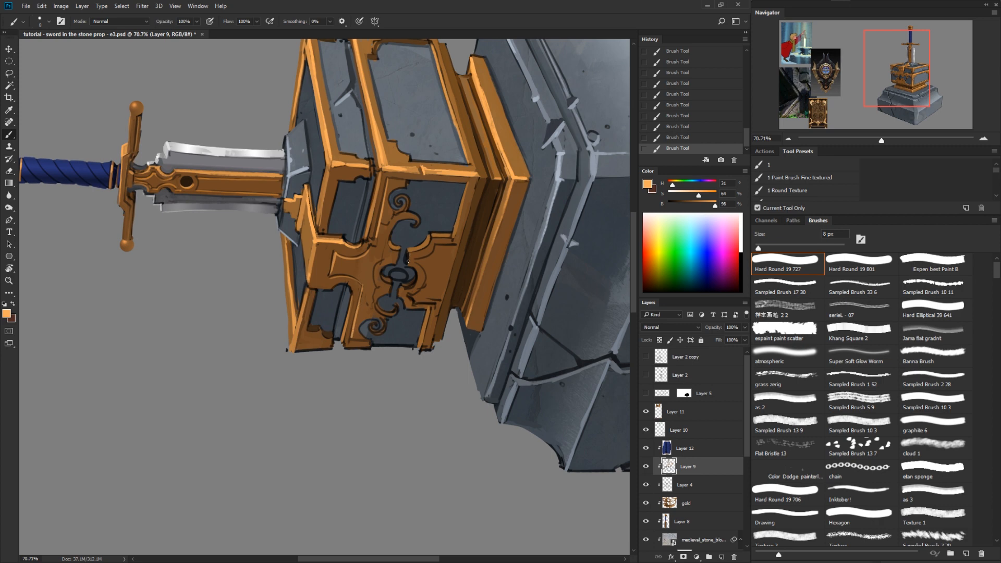
Step: Highlight the edges of the gold clasp plate around the central lock with light gold and sampled brown
key("r")
mouse_move(436, 257)
left_mouse_down()
mouse_move(418, 341)
mouse_move(352, 376)
left_mouse_up()
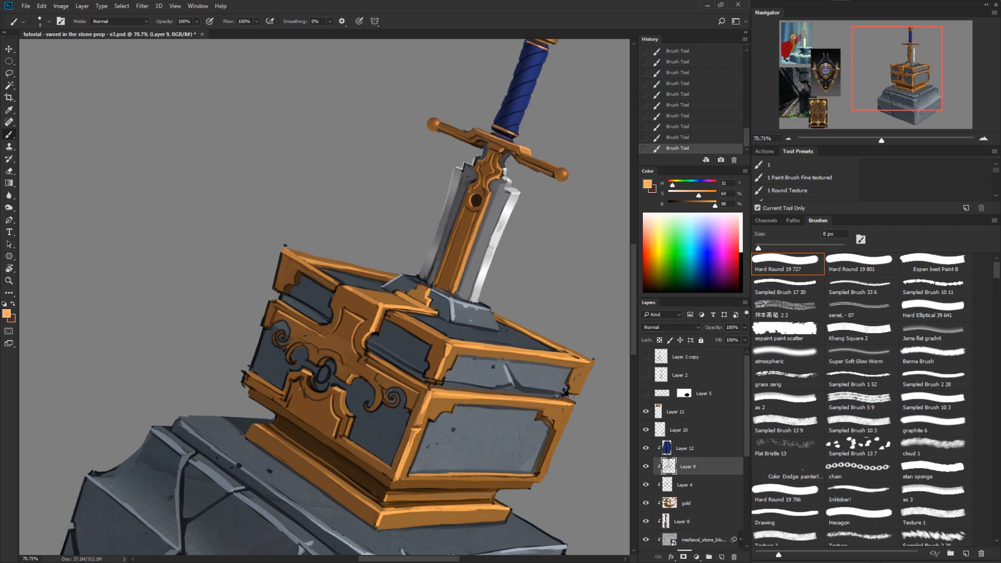
key("r")
mouse_move(334, 350)
left_mouse_down()
mouse_move(421, 282)
mouse_move(344, 381)
mouse_move(388, 388)
mouse_move(434, 333)
left_mouse_up()
key("r")
left_click(331, 405, "alt")
Step: Clean up the gold trim along the chest's lower front edge with sampled brown tones
key("r")
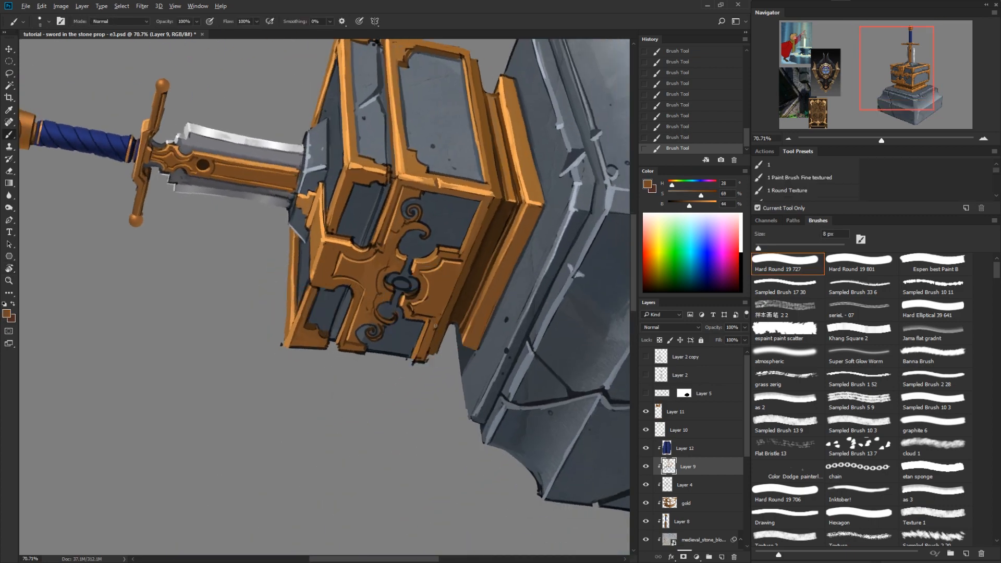
left_click(458, 261, "alt")
left_click(464, 263, "alt")
left_click(442, 343, "alt")
key("r")
left_click_drag(452, 429, 447, 223)
left_click(368, 195, "alt")
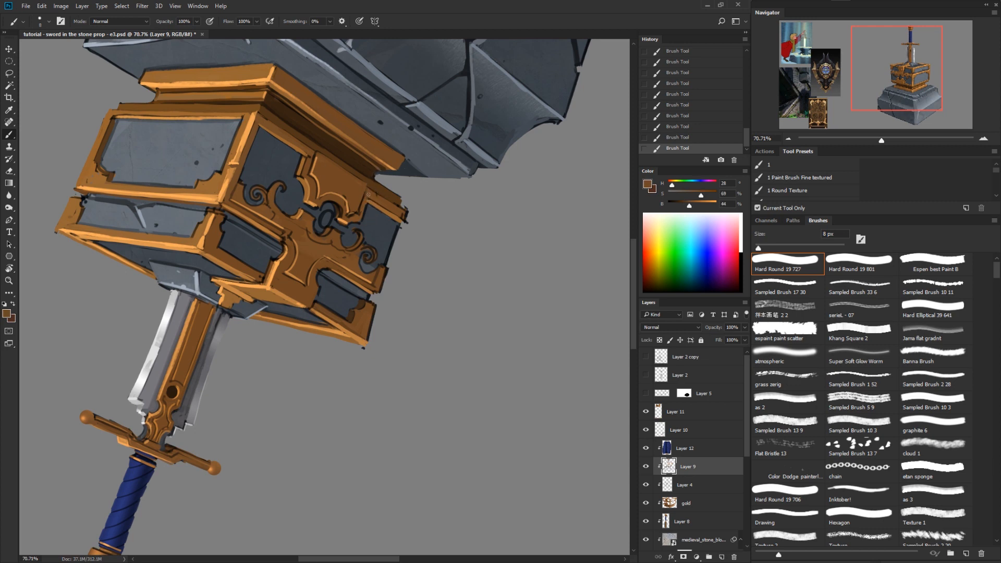
Step: Refine the lower clasp plate and front corner trim, raising the sampled gold to 94% brightness for edge highlights
key("r")
left_click_drag(439, 225, 436, 386)
left_click(436, 310, "alt")
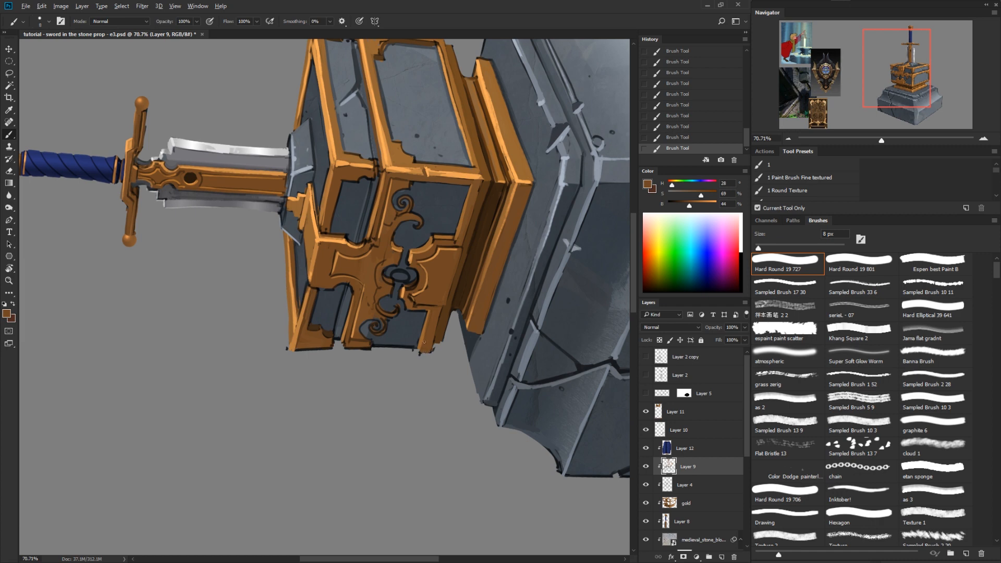
left_click(419, 352, "alt")
left_click(442, 326, "alt")
left_click(455, 238, "alt")
left_click(447, 236, "alt")
left_click(437, 265, "alt")
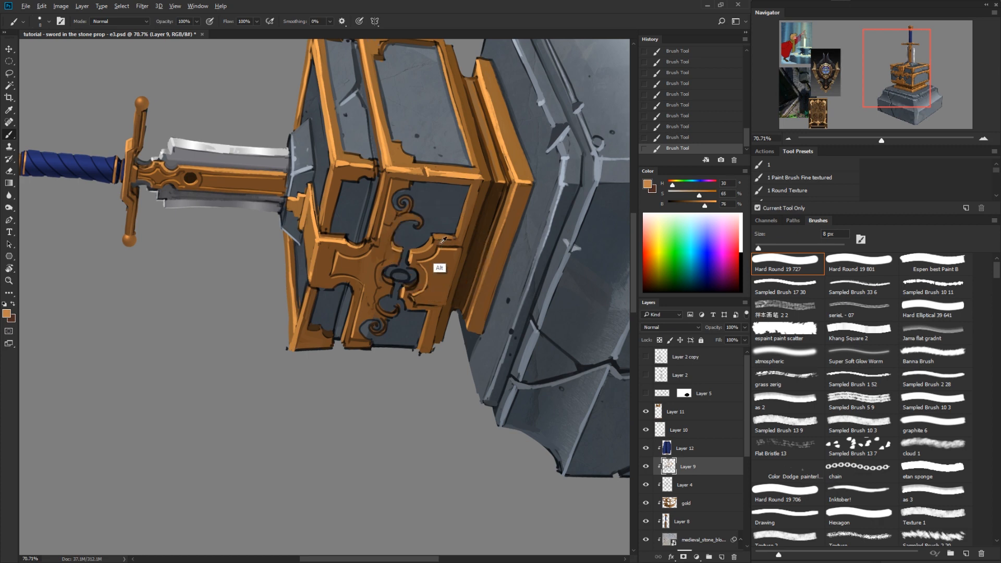
left_click_drag(706, 206, 714, 205)
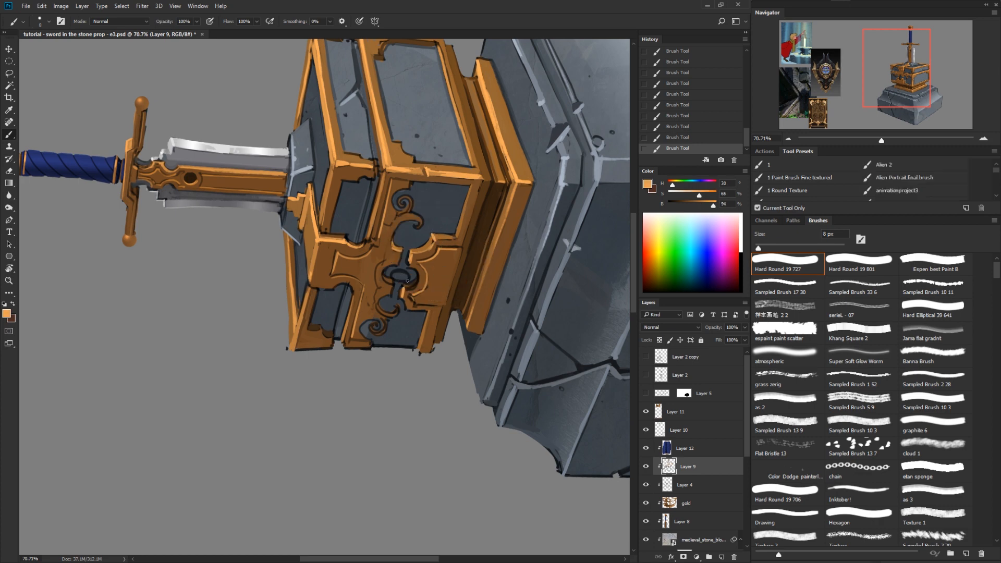
Step: Paint the centre of the front lock with a sampled near-black blue
key("r")
left_click_drag(411, 282, 357, 457)
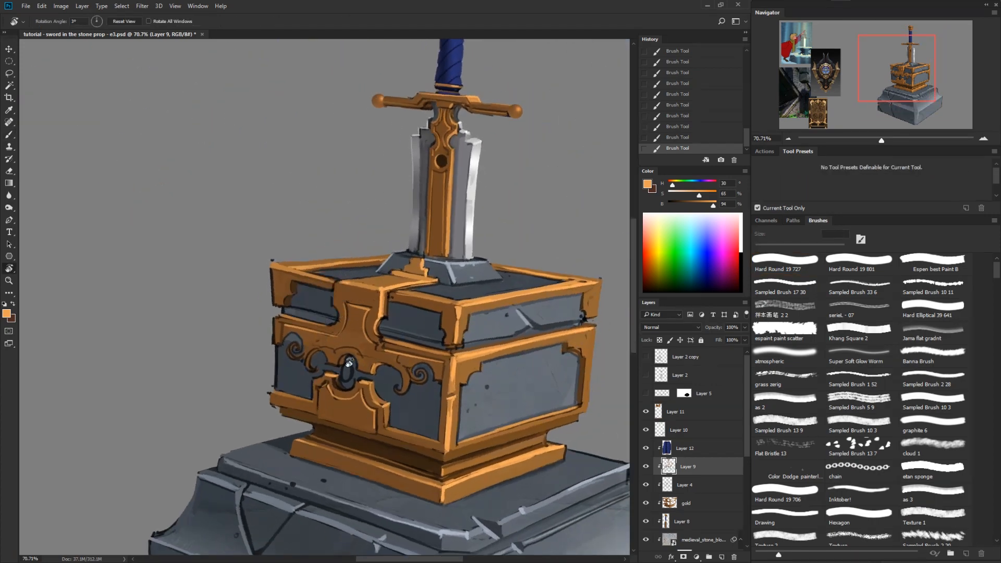
left_click(350, 367, "alt")
left_click_drag(348, 368, 350, 378)
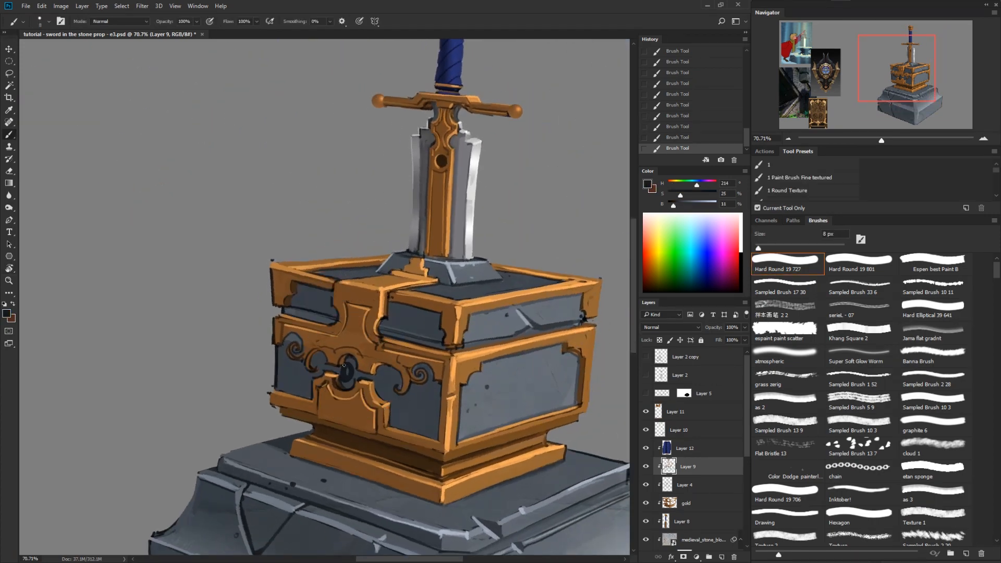
Step: Create a new layer above Layer 9
key("z")
left_click_drag(542, 383, 479, 386)
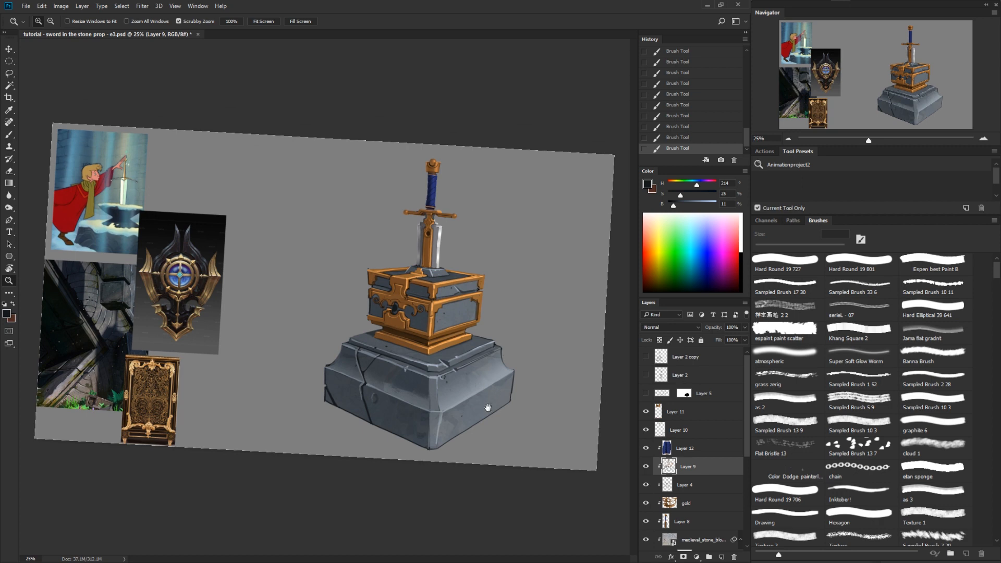
left_click(722, 557)
Step: Sample a purple and a bright blue from the round gem in the winged emblem reference
mouse_move(389, 327)
left_mouse_down()
mouse_move(412, 327)
mouse_move(388, 328)
left_mouse_up()
left_click_drag(193, 269, 225, 270)
key("b")
left_click(217, 274, "alt")
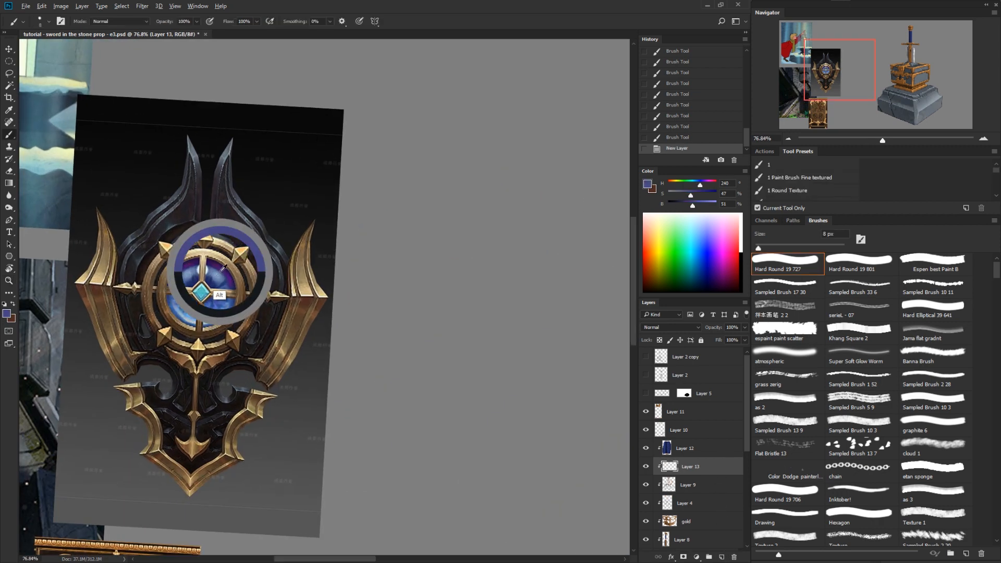
left_click(214, 314, "alt")
key("z")
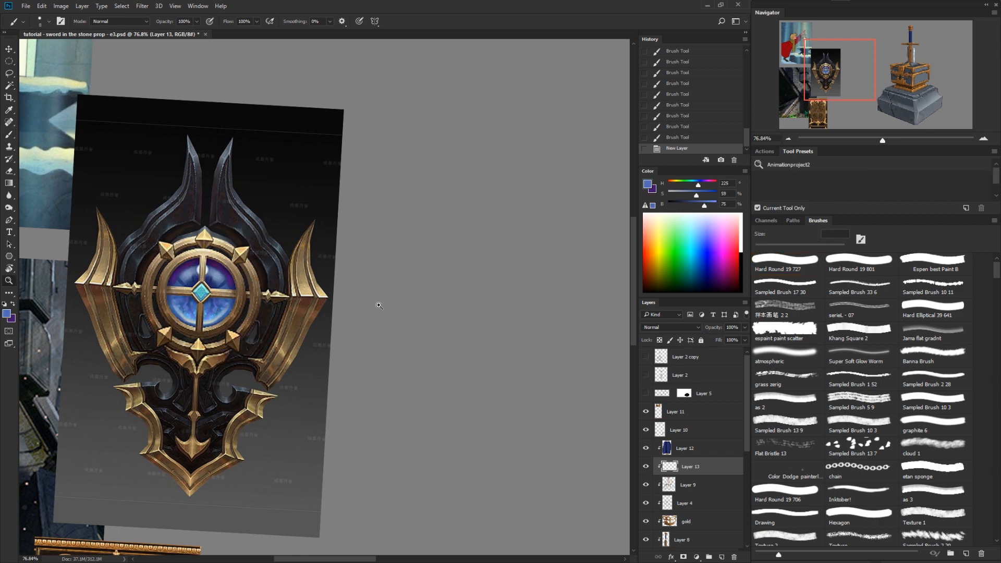
Step: Create a new layer above Layer 11
left_click_drag(378, 302, 313, 304)
double_click(397, 308)
key("m")
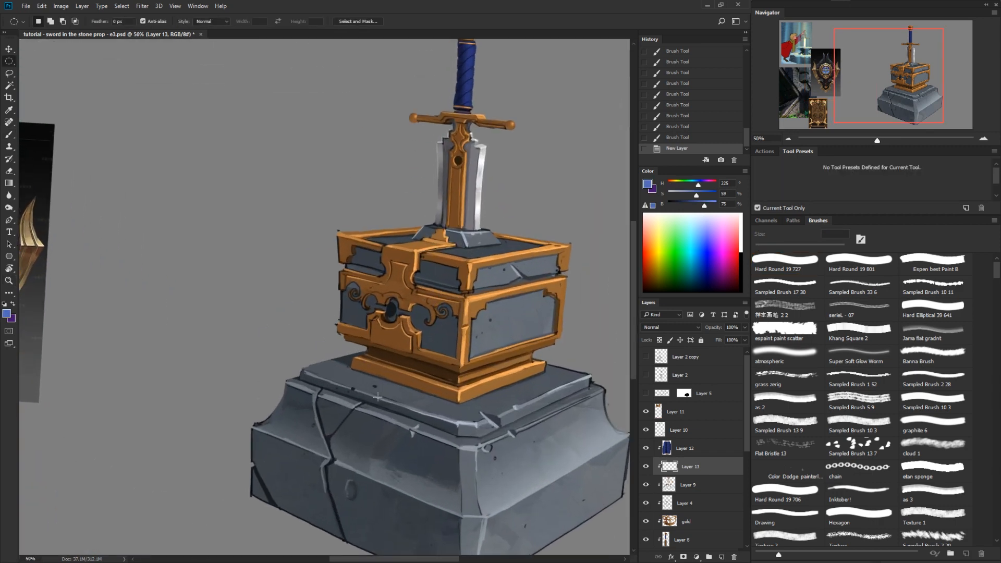
left_click(694, 412)
left_click(722, 557)
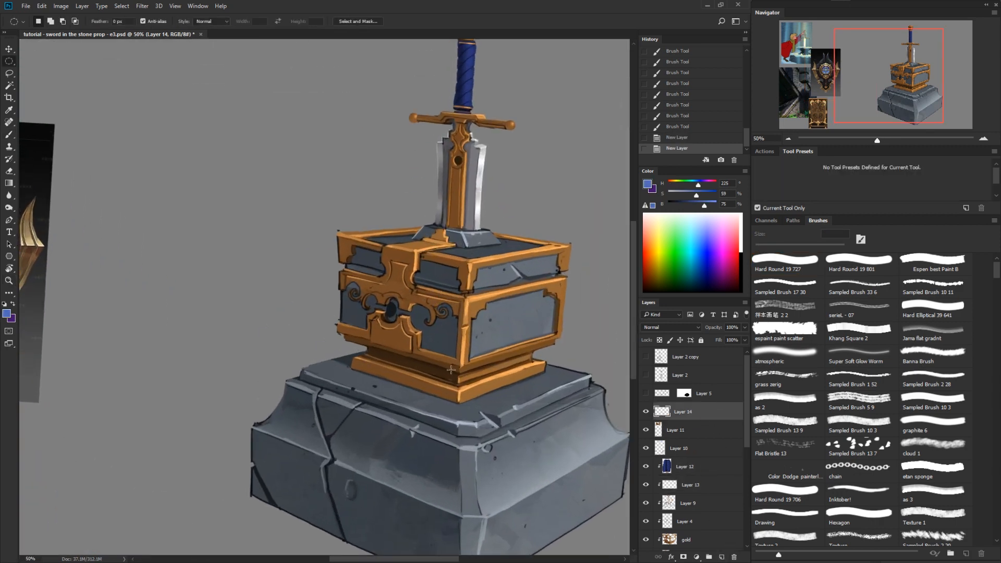
Step: Make a small upright oval selection on the empty canvas beside the chest and fill it with the sampled purple
key("shift+m")
left_click_drag(199, 205, 228, 245)
left_click(220, 232)
key("shift+m")
key("g")
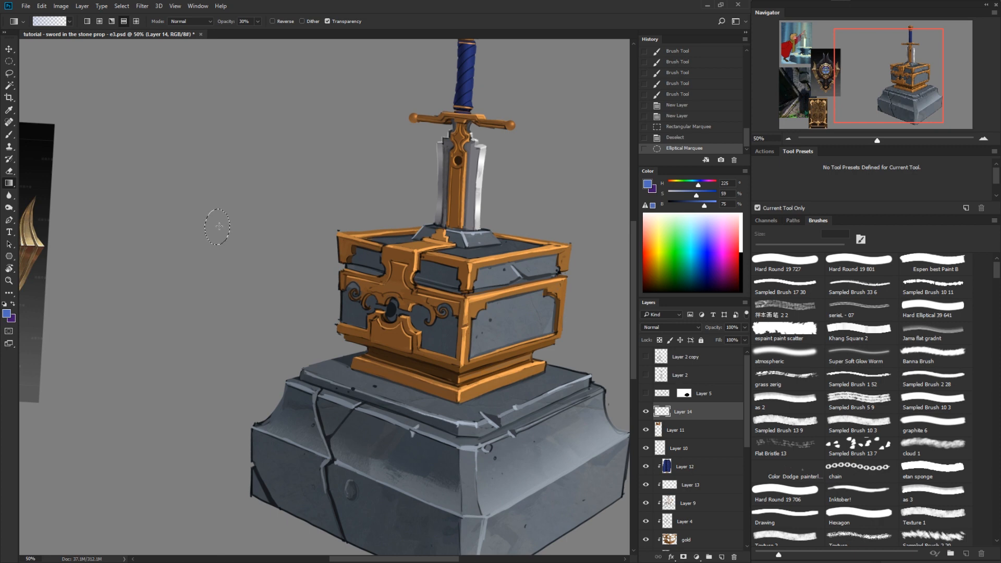
key("x")
key("shift+g")
left_click(219, 226)
key("z")
left_click_drag(218, 227, 230, 227)
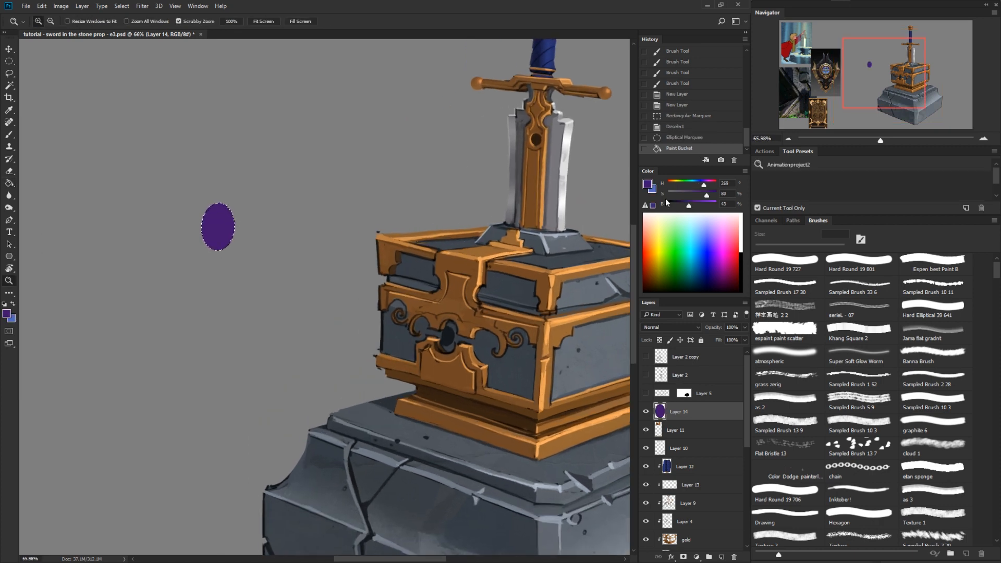
Step: Darken the purple to 26% brightness and refill the oval with it
left_click_drag(689, 206, 681, 206)
key("g")
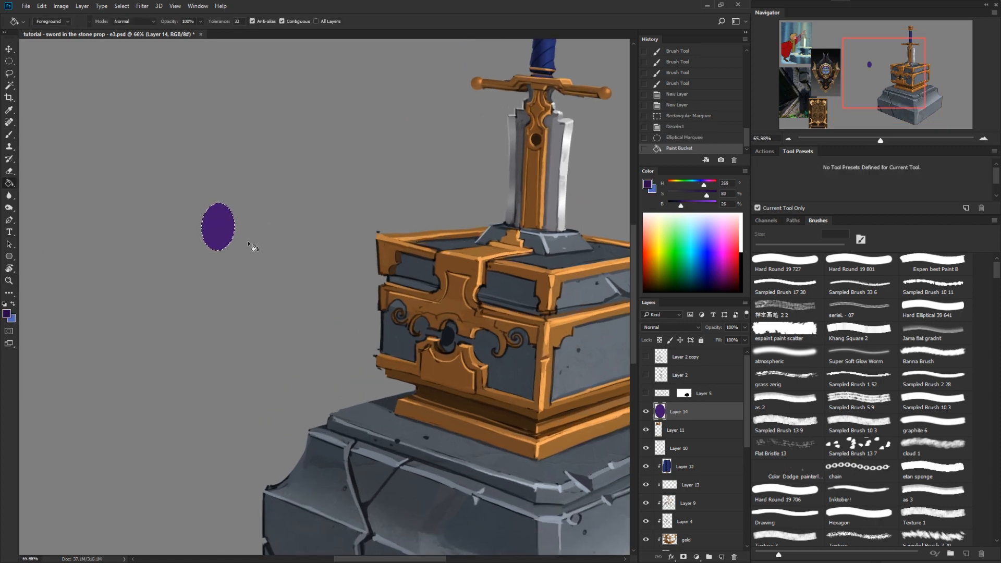
left_click_drag(252, 236, 351, 283)
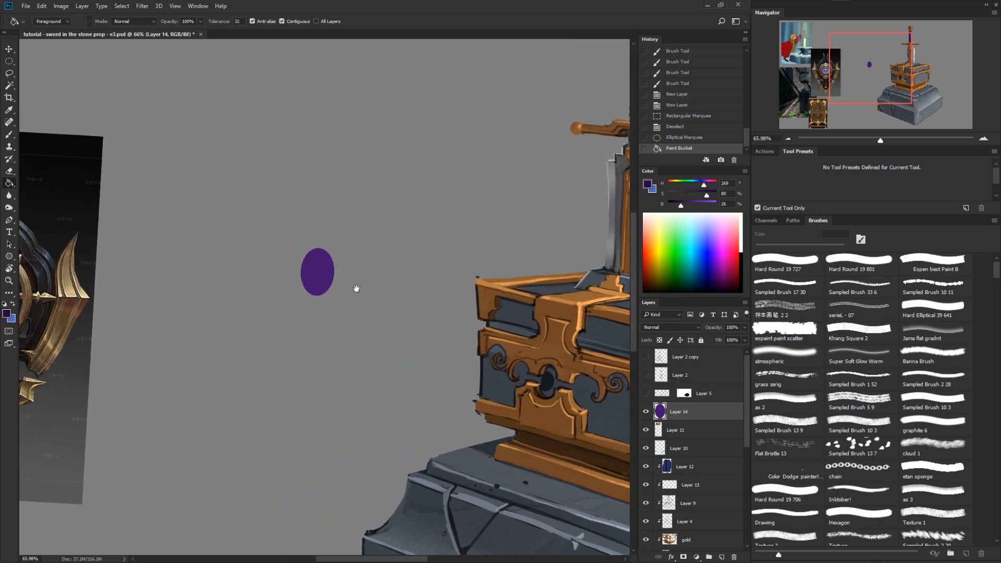
left_click(324, 273)
left_click(324, 273)
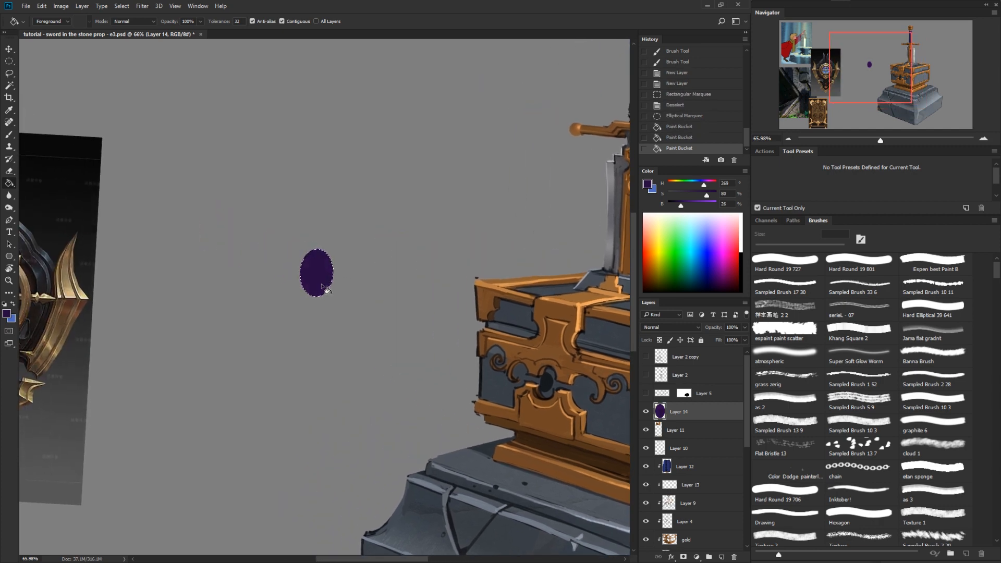
Step: Raise the purple to 62% brightness and try radial gradients of it inside the oval
left_click(694, 204)
key("shift+g")
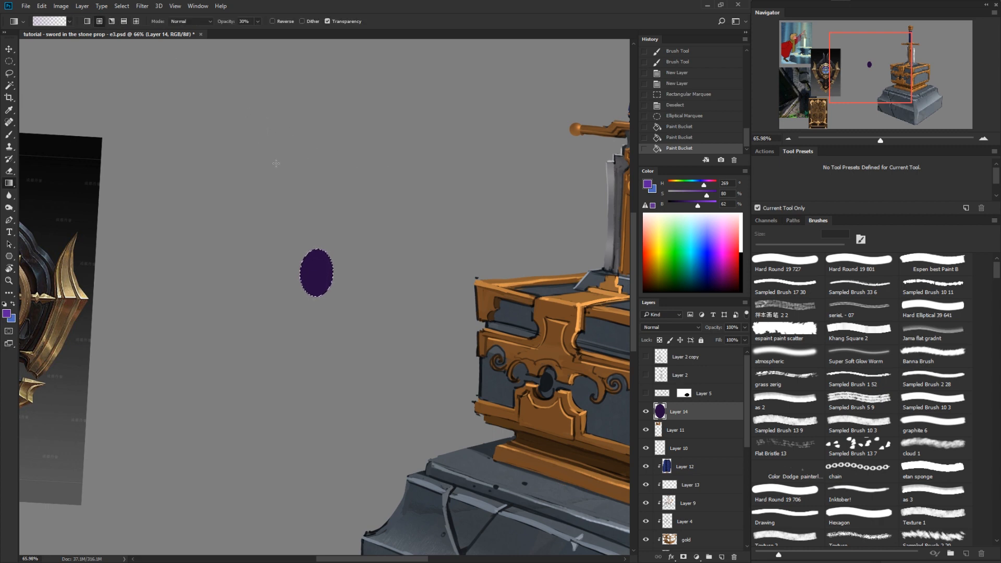
left_click_drag(320, 256, 324, 236)
key("ctrl+z")
key("ctrl+z")
Step: Set the blue to 85% saturation and 90% brightness and blend it into the oval with a radial gradient at 30% opacity
key("x")
key("9")
left_click_drag(699, 195, 710, 196)
left_click_drag(705, 205, 712, 205)
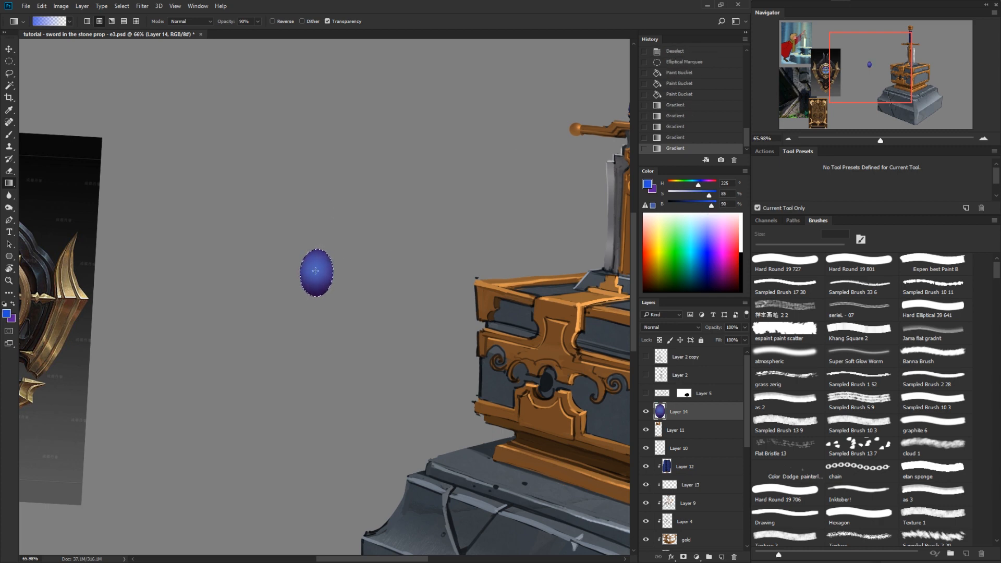
left_click_drag(316, 271, 339, 219)
key("ctrl+z")
key("3")
left_click_drag(316, 270, 331, 229)
Step: Add a highlight to the gem with a pale blue radial gradient at 26% saturation and 100% brightness, and deselect the oval
left_click_drag(711, 206, 680, 195)
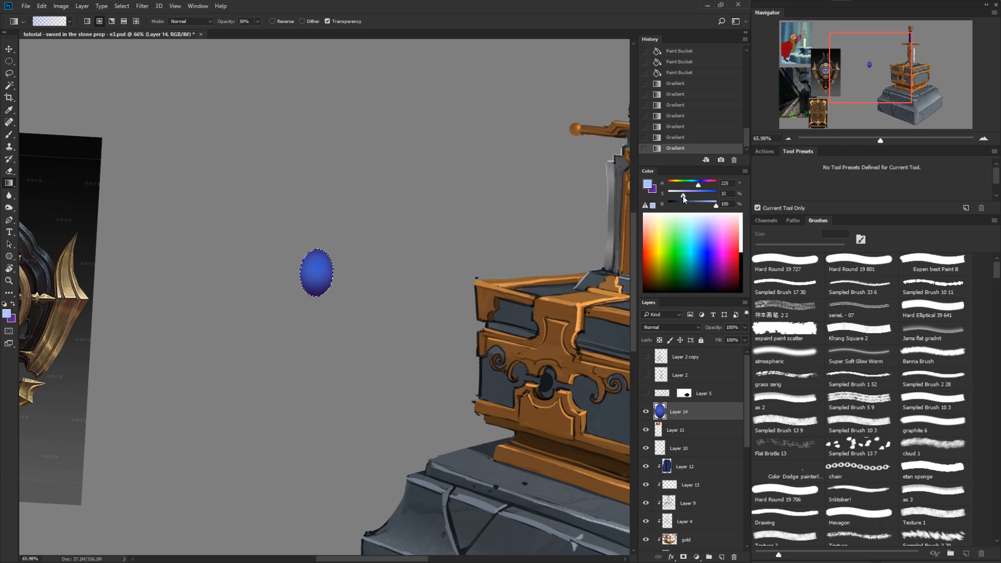
key("space")
left_click_drag(211, 371, 405, 341)
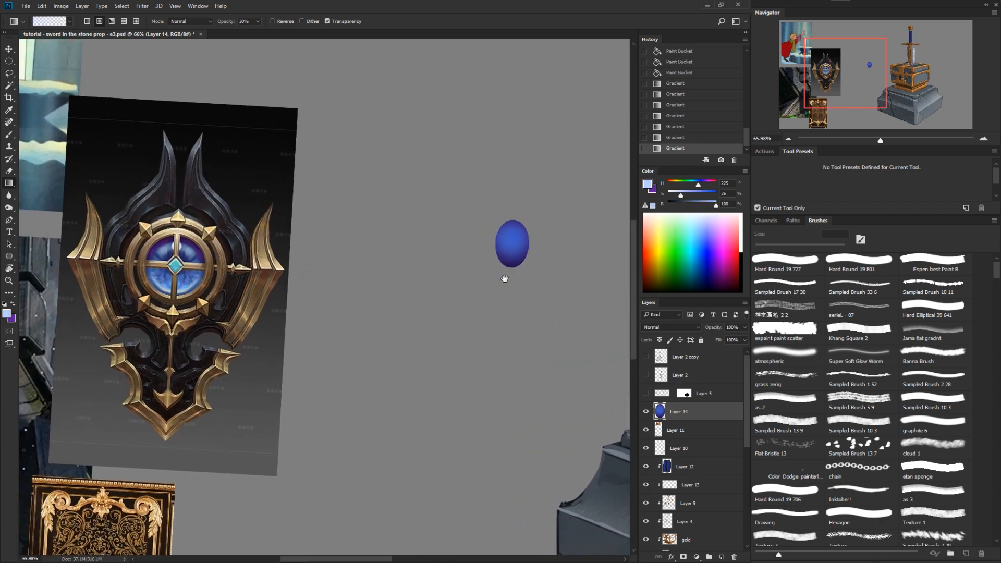
key("space")
left_click_drag(505, 277, 442, 321)
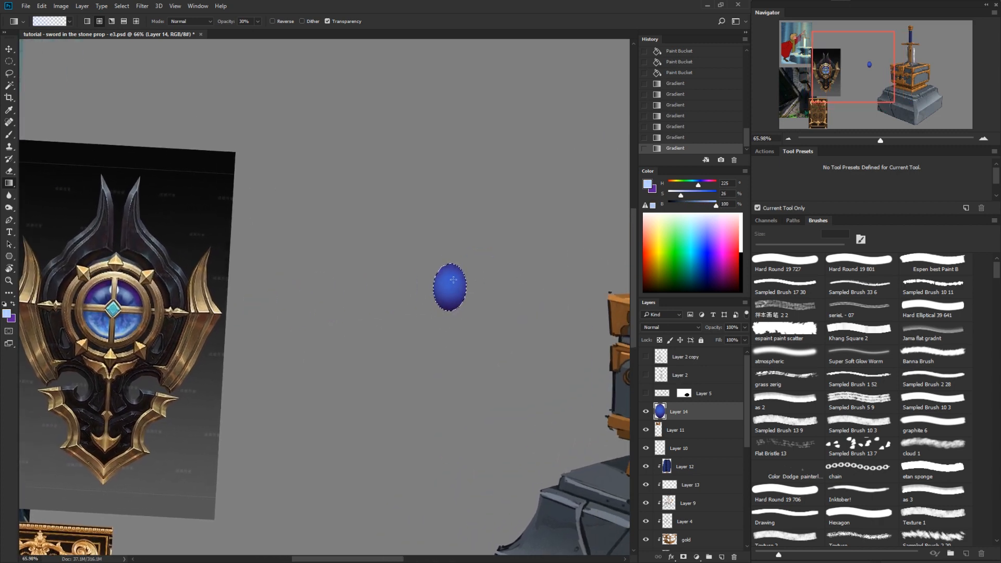
key("0")
left_click_drag(452, 282, 454, 288)
key("ctrl+z")
key("ctrl+z")
key("ctrl+z")
key("ctrl+d")
Step: Move the gem into the opening of the chest's front lock and scale it to about 53%
key("z")
left_click_drag(481, 337, 415, 371)
left_click_drag(470, 374, 539, 307)
key("v")
key("z")
left_click_drag(522, 276, 594, 274)
key("ctrl+t")
left_click_drag(450, 317, 482, 198)
key("Escape")
left_click_drag(530, 245, 509, 245)
key("v")
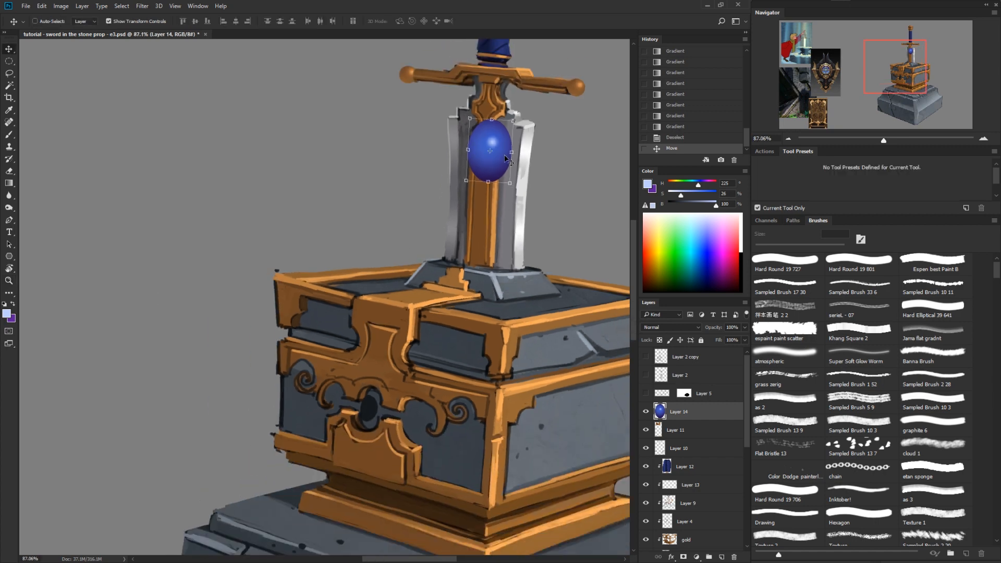
left_click_drag(511, 138, 375, 401)
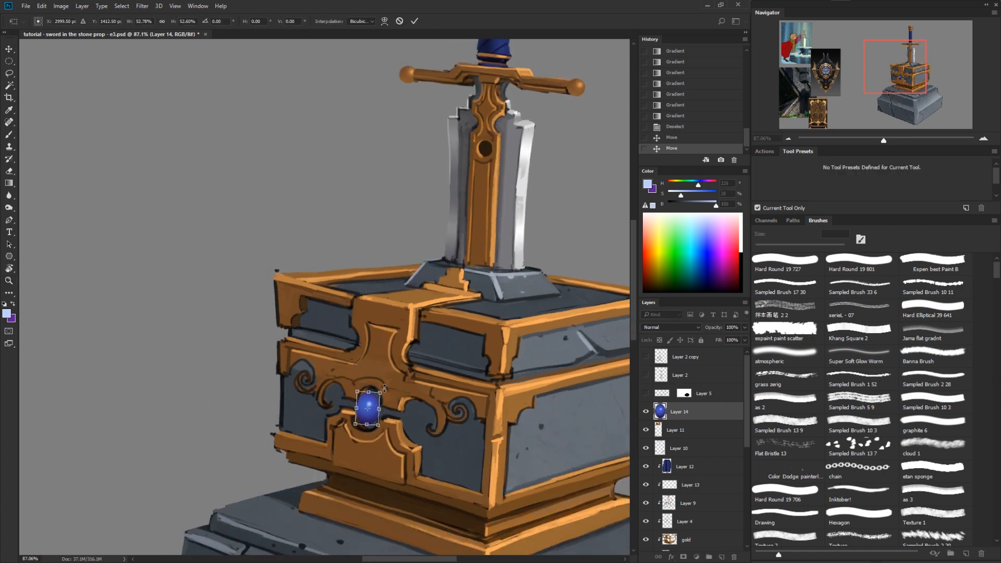
key("Return")
Step: Duplicate the gem onto the round hole in the sword's central gold strip and scale it to fit
left_click_drag(468, 407, 460, 435)
left_click_drag(429, 465, 549, 205)
key("ctrl+t")
left_click_drag(491, 158, 505, 174)
key("Return")
scroll(505, 177, "up", 4)
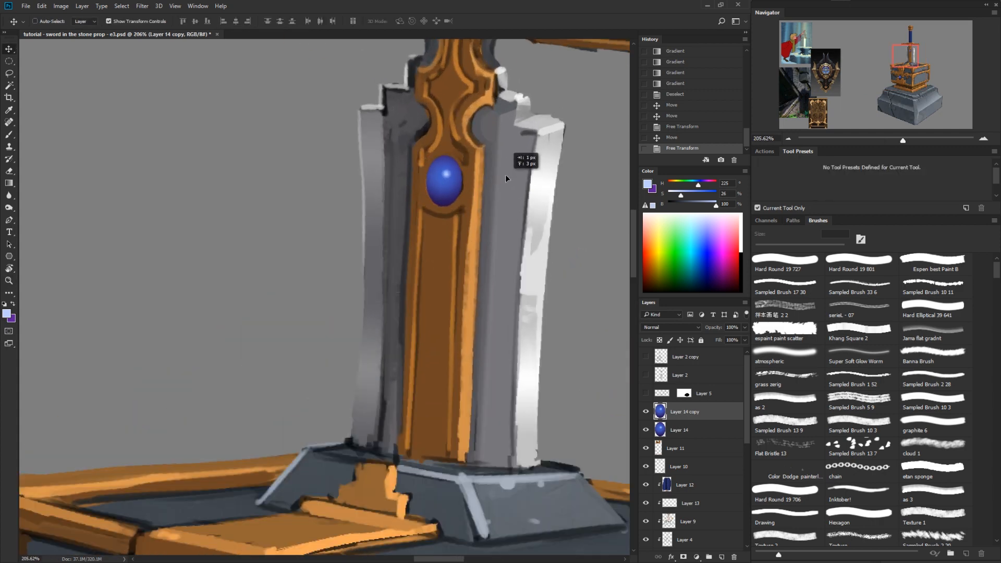
key("z")
left_click_drag(510, 309, 448, 313, "alt")
key("r")
left_click_drag(548, 480, 452, 345)
left_click_drag(543, 444, 540, 449)
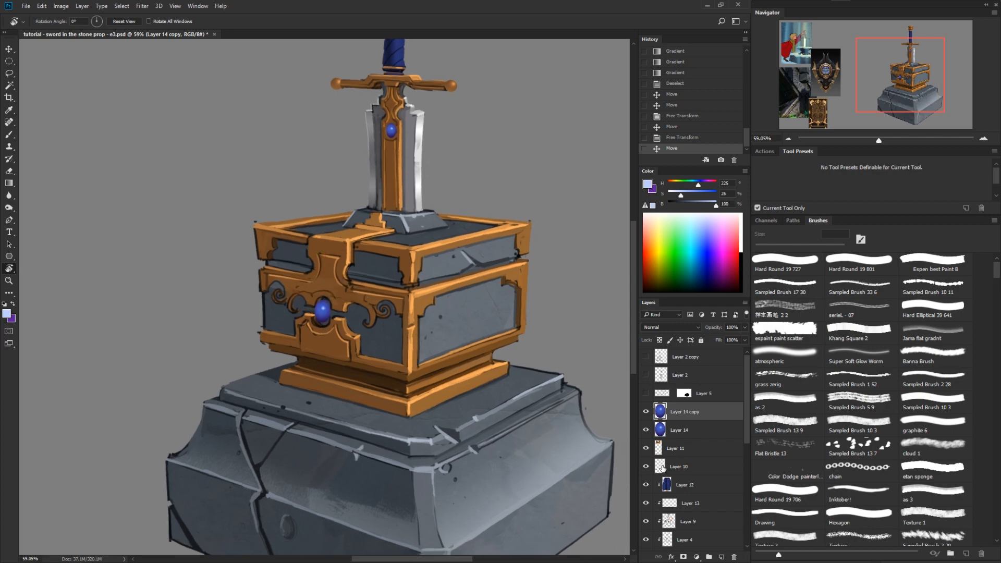
Step: Make Layer 11 the active, visible layer for brushwork around the lock gem
left_click(663, 468)
left_click(647, 449)
left_click(661, 450)
key("z")
left_click_drag(307, 306, 420, 282)
key("r")
left_click_drag(443, 459, 337, 185)
left_click_drag(522, 294, 619, 347)
left_click_drag(618, 347, 592, 247)
key("b")
left_click(400, 297, "alt")
left_click(424, 252)
key("Return")
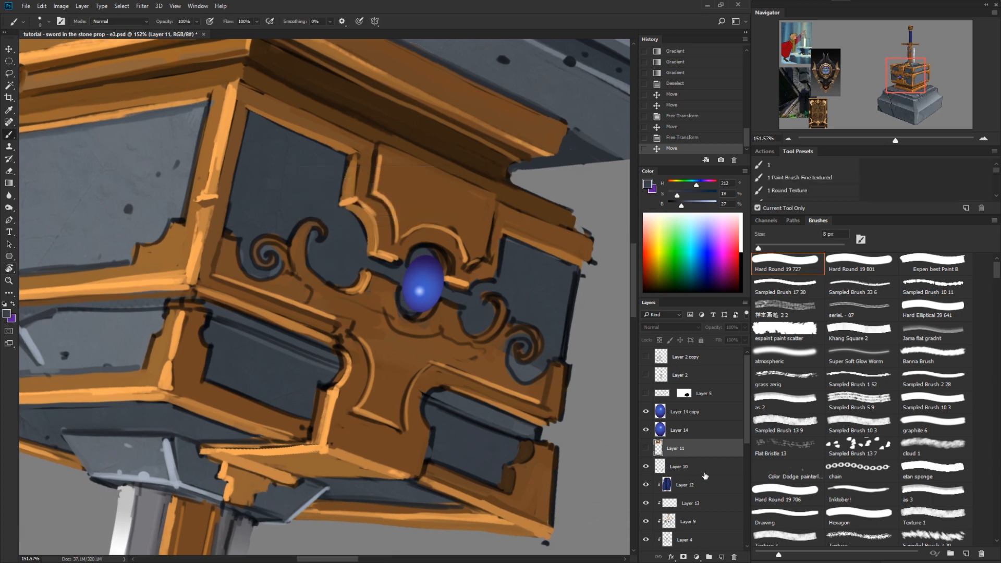
left_click(647, 449)
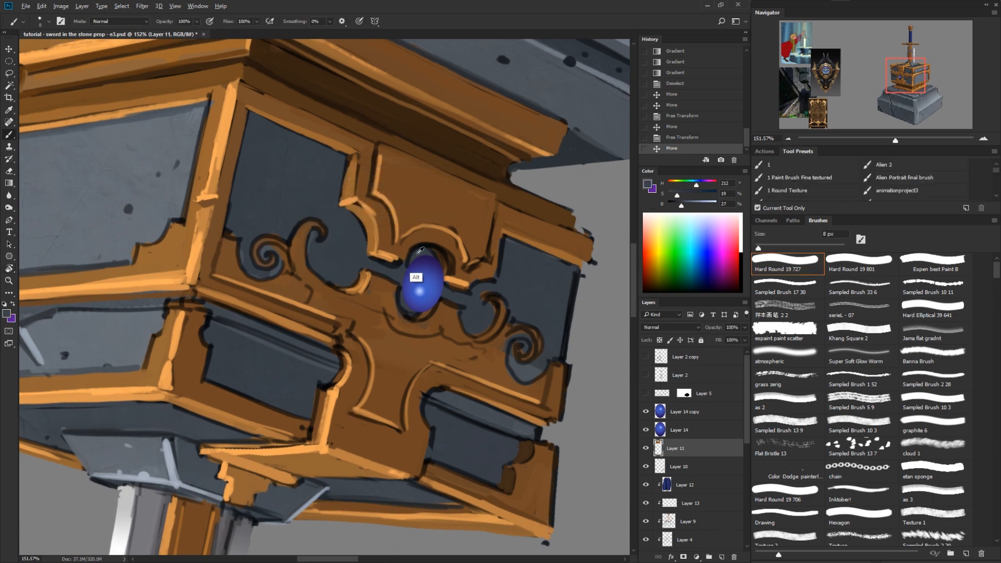
Step: Tidy the gold edge around the lock gem's opening with a sampled brown
left_click(414, 276, "alt")
left_click_drag(403, 281, 408, 268)
left_click_drag(408, 268, 401, 305)
left_click_drag(400, 289, 403, 310)
left_click_drag(411, 252, 426, 247)
key("r")
left_click_drag(467, 306, 543, 330)
key("b")
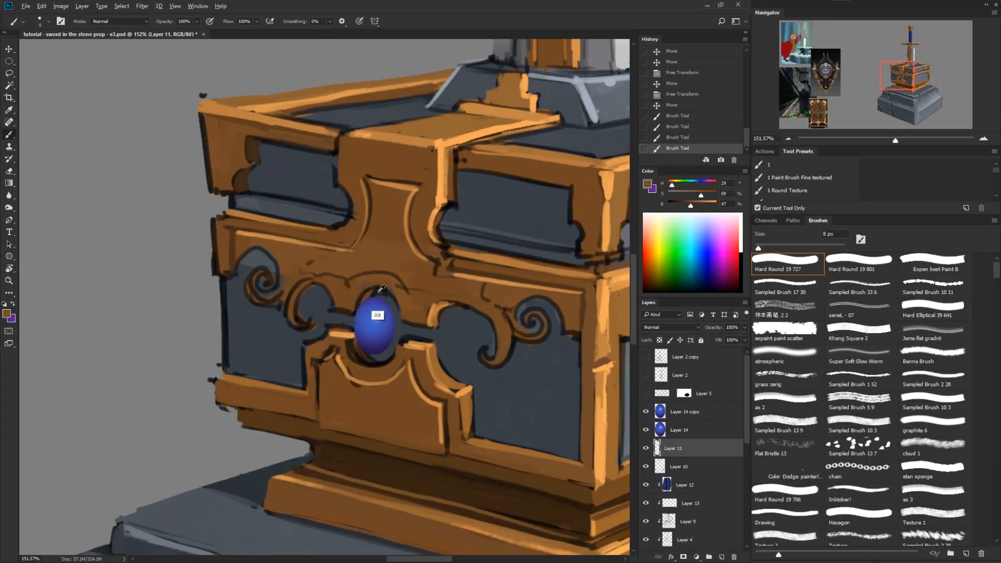
Step: Refine the rim and shadow around the lock gem with dark tones and brown sampled from the opening
left_click(363, 357, "alt")
left_click(368, 360, "alt")
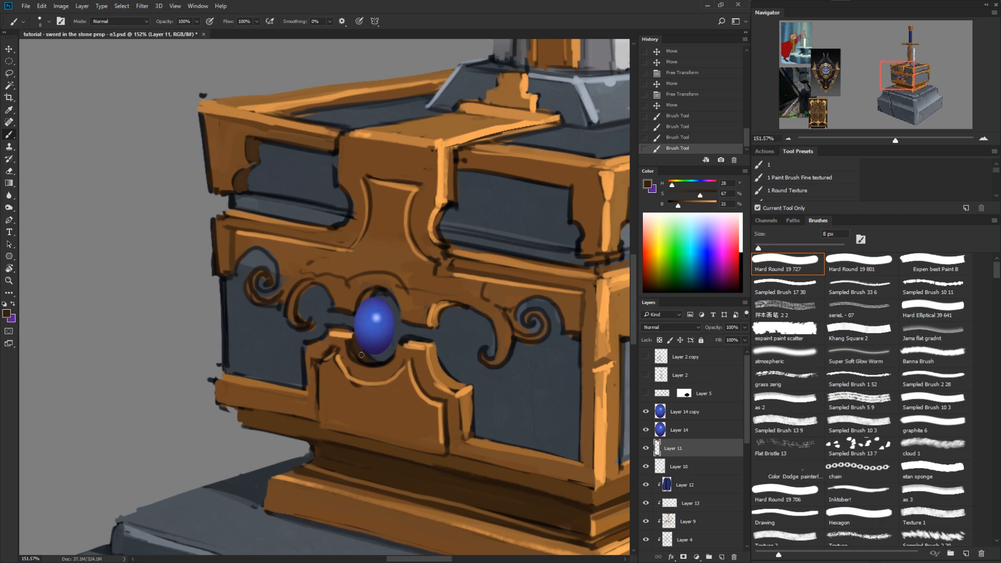
mouse_move(372, 352)
left_mouse_down()
mouse_move(356, 310)
mouse_move(385, 293)
mouse_move(363, 318)
left_mouse_up()
left_click(396, 340, "alt")
key("r")
mouse_move(386, 349)
left_mouse_down()
mouse_move(396, 396)
mouse_move(495, 417)
mouse_move(554, 387)
mouse_move(571, 279)
left_mouse_up()
key("b")
left_click(476, 273, "alt")
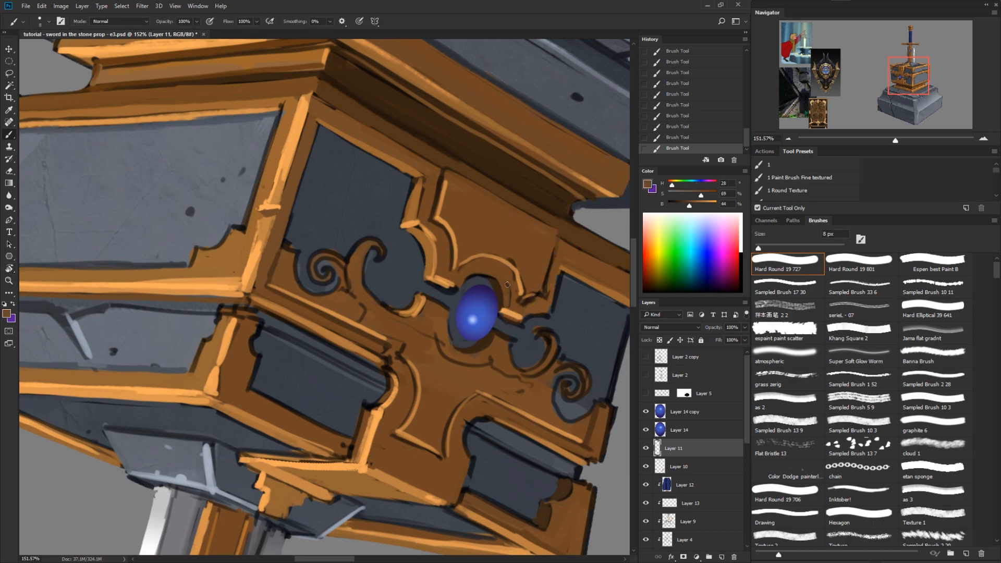
Step: Paint over the curved line beneath the gem on the lower clasp plate with sampled gold-brown
key("r")
mouse_move(503, 313)
left_mouse_down()
mouse_move(389, 433)
mouse_move(229, 334)
left_mouse_up()
left_click_drag(286, 299, 506, 311)
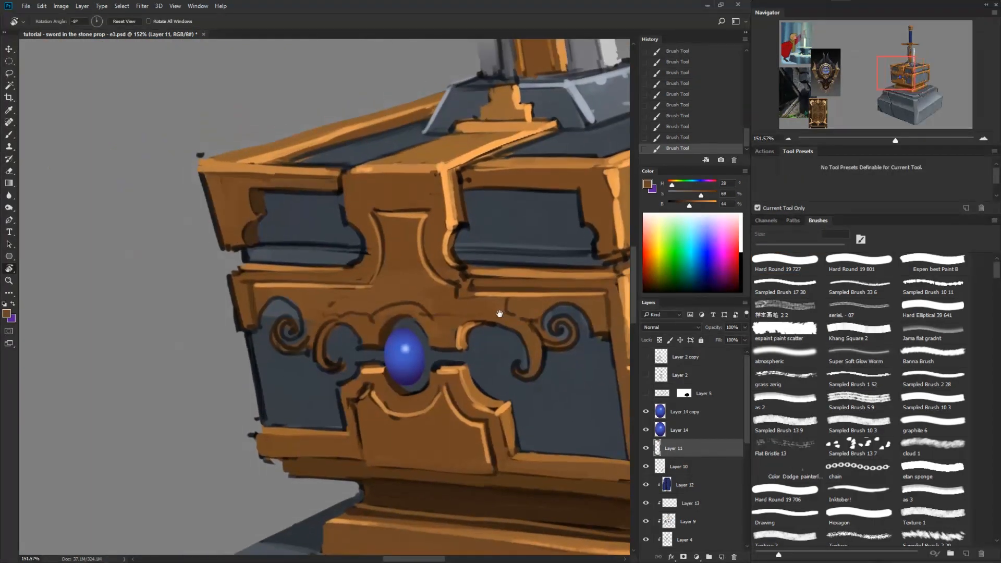
key("b")
left_click(374, 333, "alt")
key("r")
left_click_drag(525, 381, 538, 425)
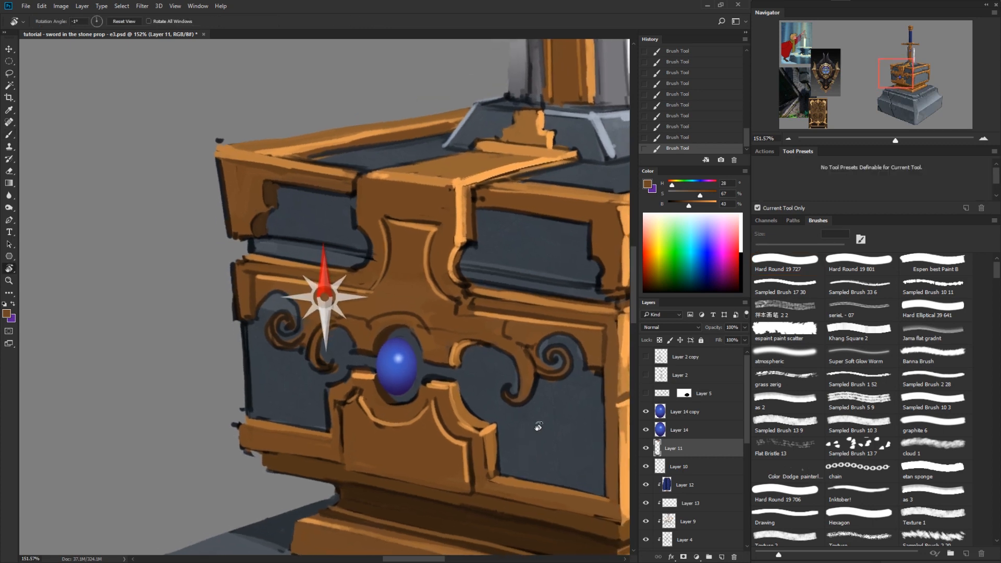
key("b")
left_click(343, 395, "alt")
left_click_drag(345, 398, 448, 440)
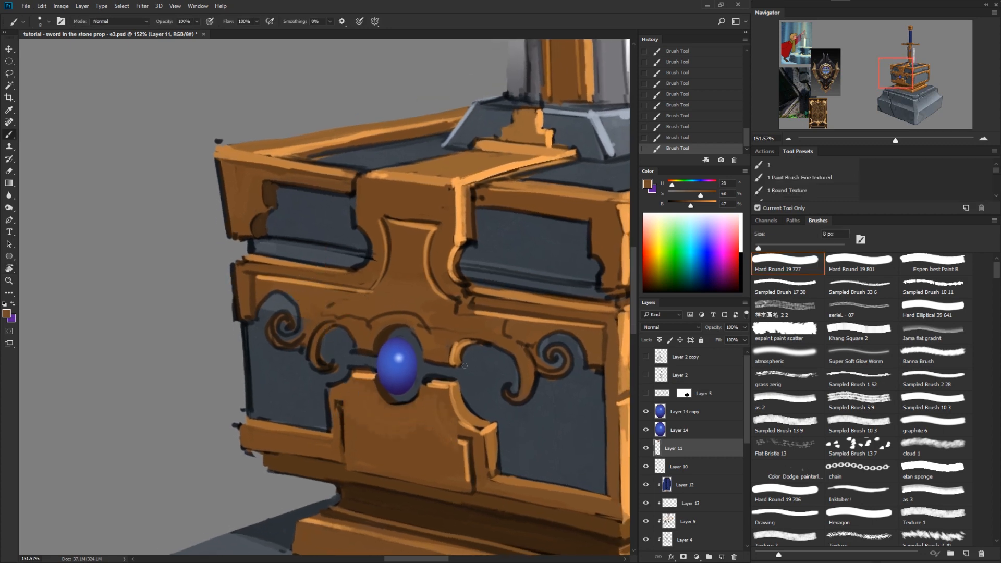
Step: Clean up the narrow slots on both sides of the gem with dark brown, gold and slate tones sampled nearby
key("r")
mouse_move(537, 470)
left_mouse_down()
mouse_move(553, 445)
mouse_move(396, 183)
mouse_move(455, 328)
left_mouse_up()
key("b")
left_click(396, 368, "alt")
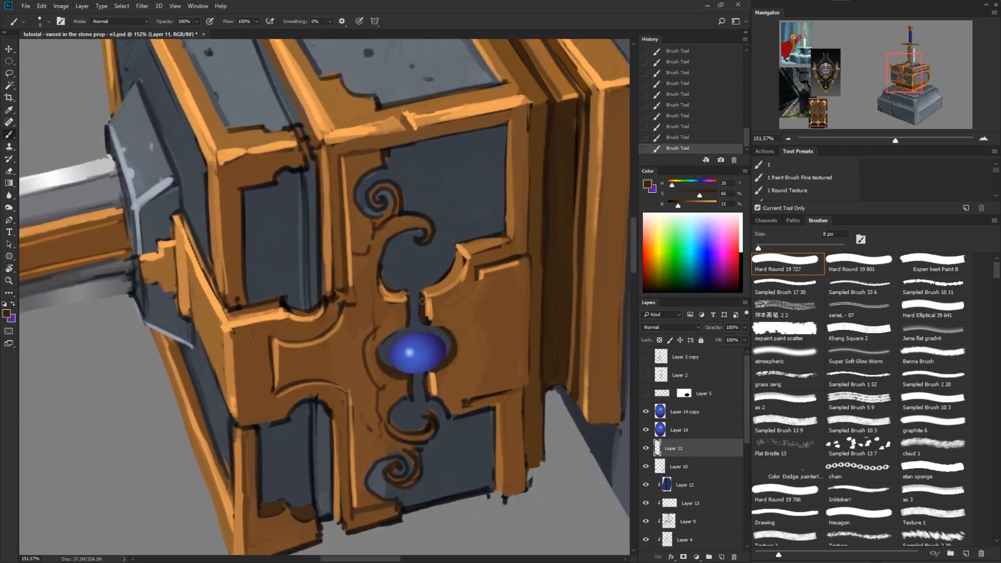
left_click(406, 301, "alt")
left_click(413, 310, "alt")
left_click(391, 351, "alt")
left_click(421, 322, "alt")
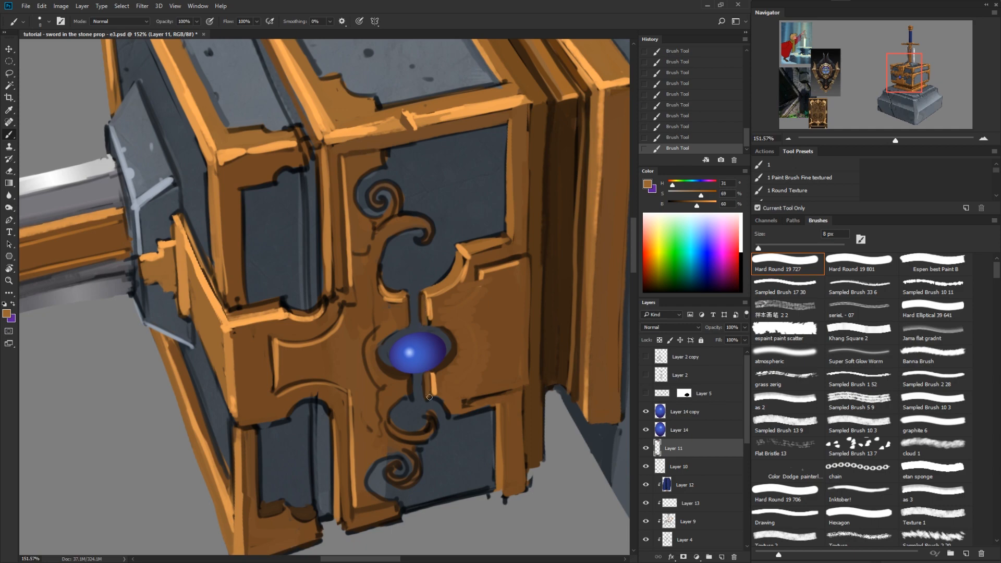
left_click_drag(429, 397, 429, 378)
key("r")
mouse_move(432, 476)
left_mouse_down()
mouse_move(462, 161)
mouse_move(455, 154)
left_mouse_up()
left_click(409, 208, "alt")
mouse_move(406, 176)
left_mouse_down()
mouse_move(507, 398)
mouse_move(487, 428)
mouse_move(400, 490)
left_mouse_up()
Step: Redraw the left edge of the lower clasp plate with sampled gold and a dark vertical line
key("r")
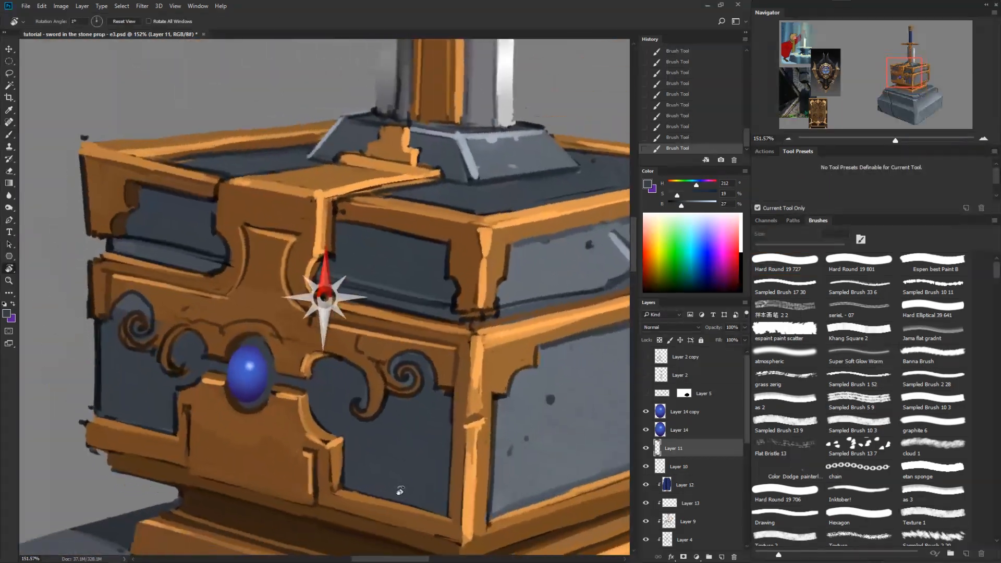
left_click_drag(374, 443, 559, 406)
key("b")
left_click(374, 377, "alt")
mouse_move(387, 344)
left_mouse_down()
mouse_move(363, 356)
mouse_move(368, 408)
left_mouse_up()
left_click(385, 376, "alt")
left_click_drag(371, 369, 371, 405)
left_click(373, 386, "alt")
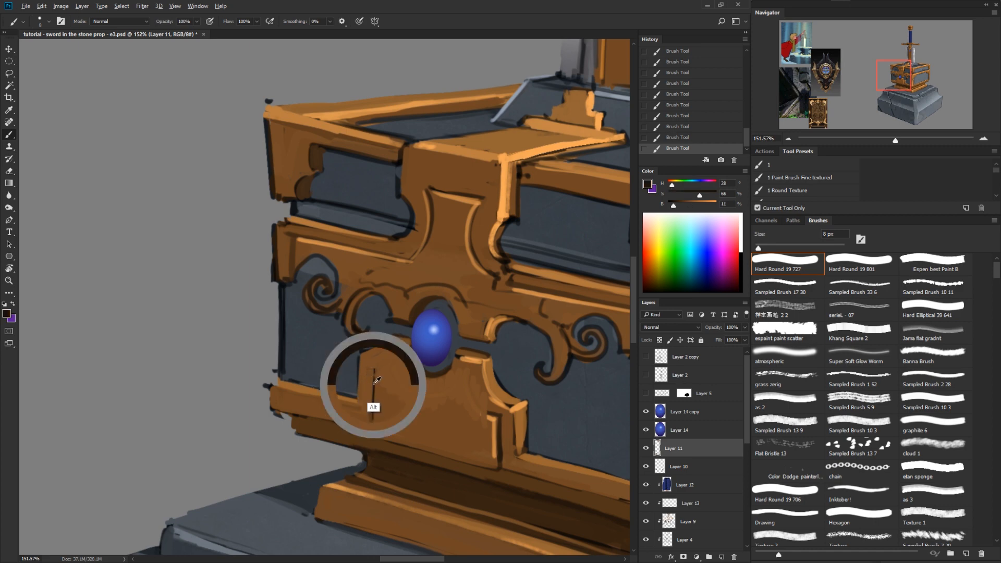
Step: Draw a dark brown curved groove beneath the gem on the lower clasp plate with a 7 px brush
left_click(443, 369, "alt")
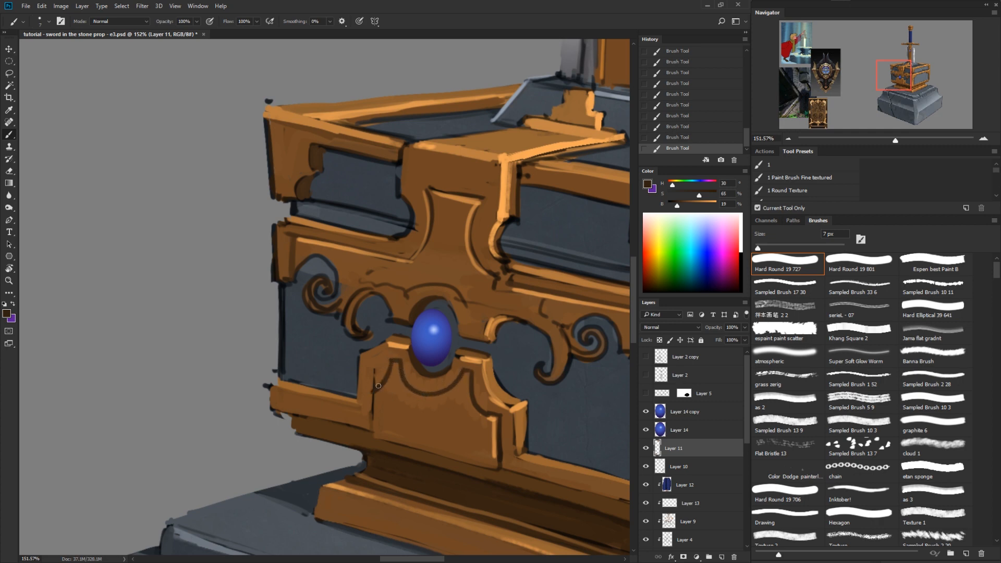
scroll(501, 434, "up", 1)
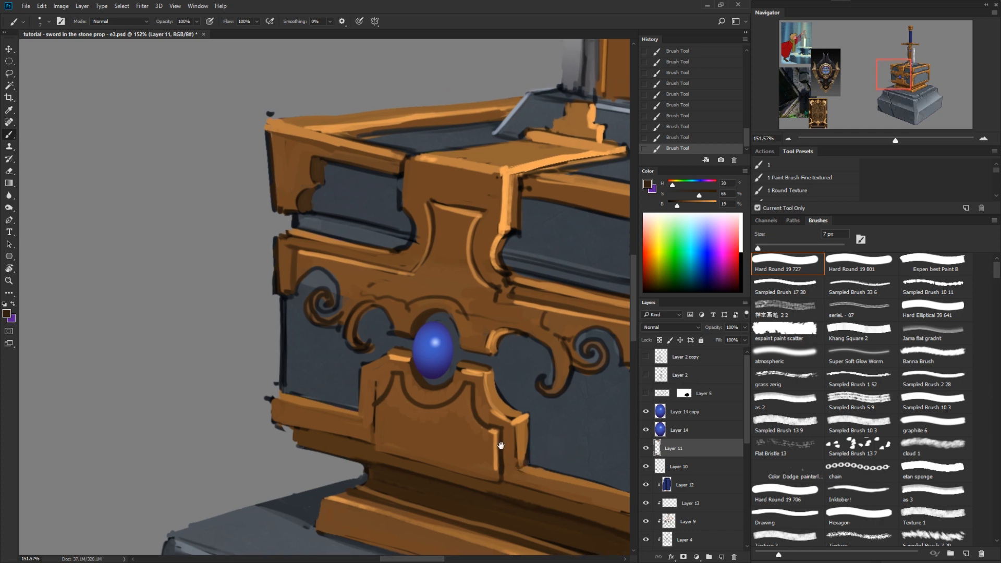
key("ctrl+alt")
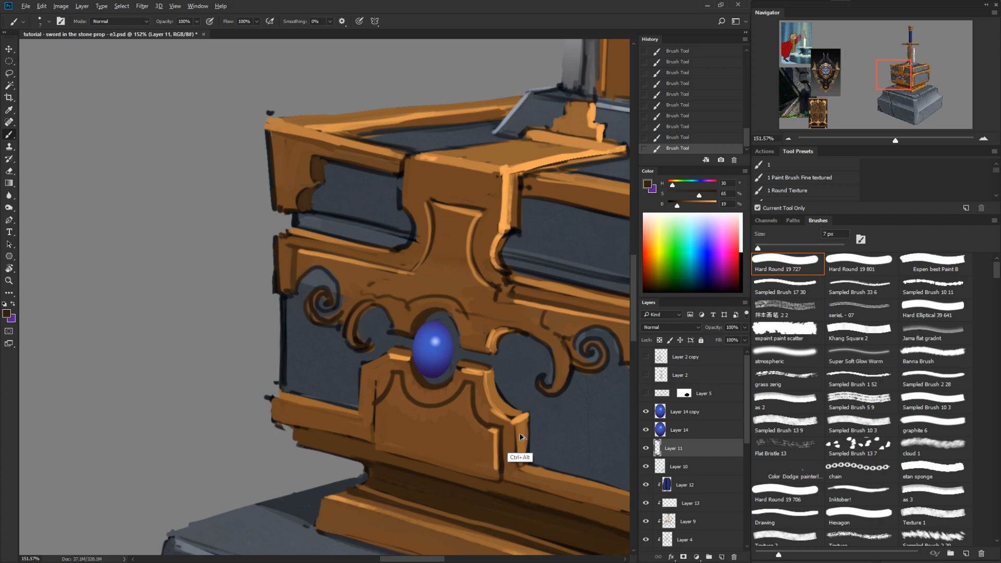
key("ctrl+alt")
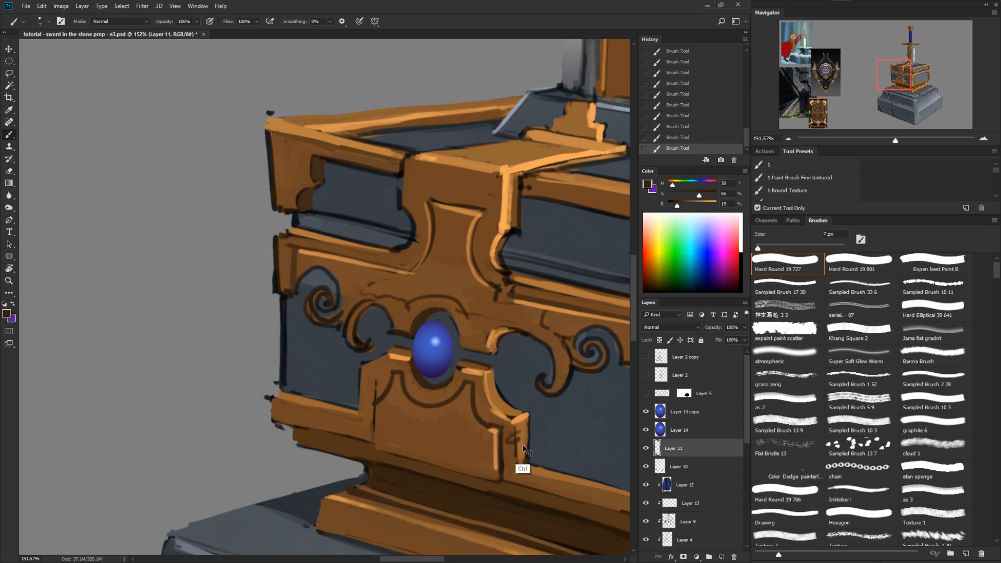
Step: Undo the latest brush strokes of the curved groove on the lower clasp plate
key("ctrl+alt+z")
key("ctrl+alt+z")
key("ctrl+alt+z")
key("ctrl+alt+z")
key("ctrl+alt+z")
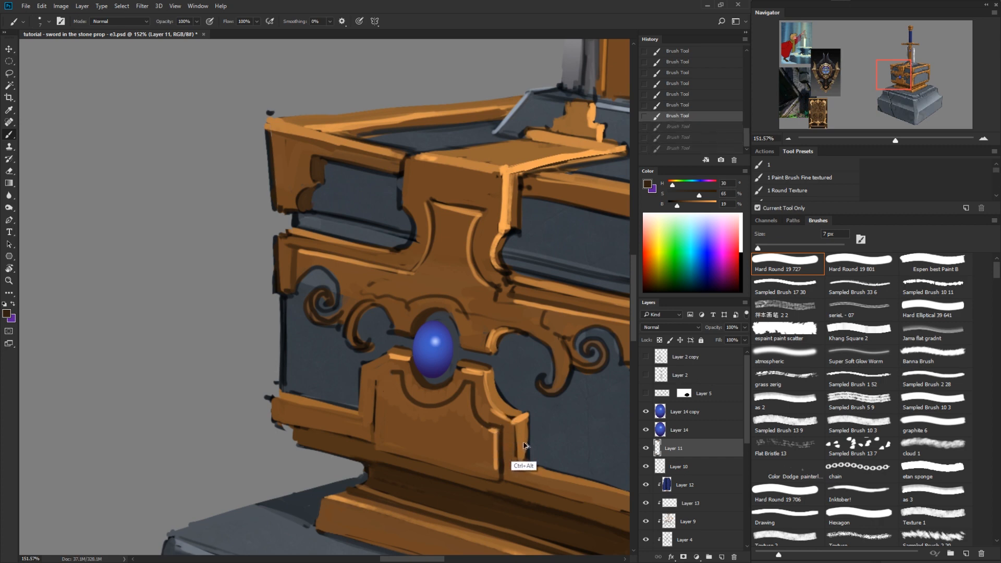
Step: Redraw the dark brown curved groove beneath the gem on the lower clasp plate
key("r")
mouse_move(524, 446)
left_mouse_down()
mouse_move(570, 418)
mouse_move(595, 284)
left_mouse_up()
key("b")
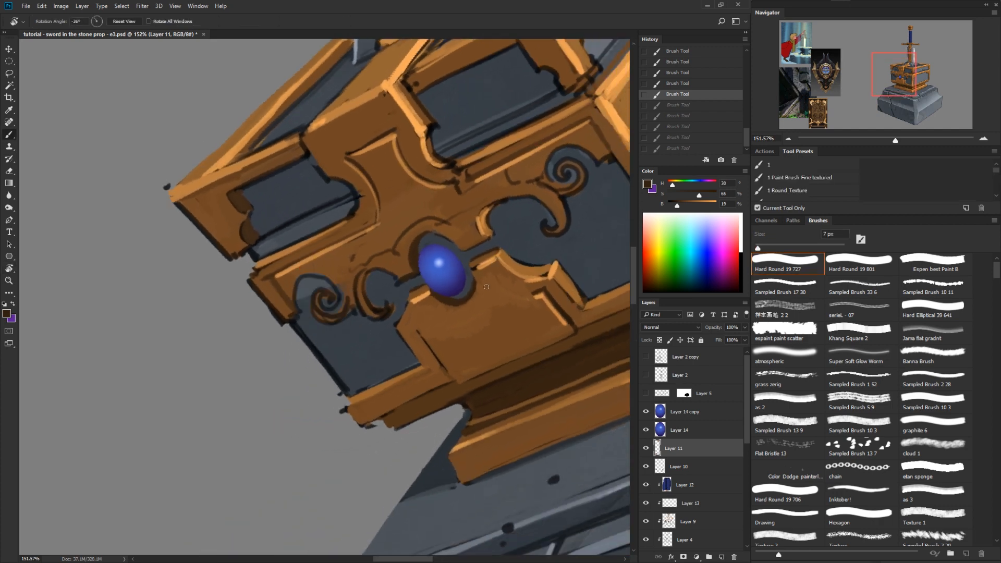
left_click_drag(456, 316, 444, 313)
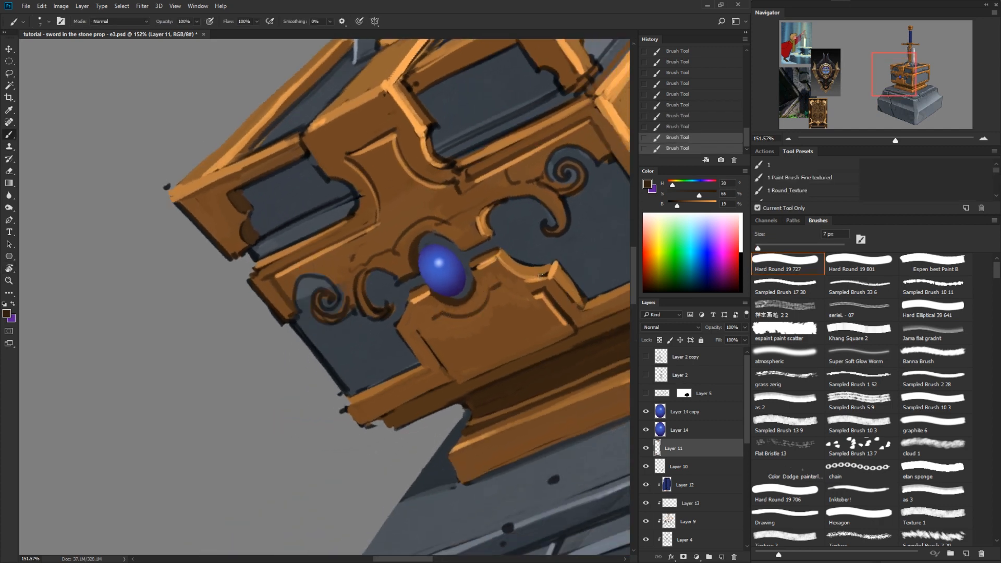
Step: Draw dark brown vertical grooves down from both ends of the curve to form an inset panel on the lower clasp plate
key("r")
mouse_move(496, 288)
left_mouse_down()
mouse_move(533, 473)
mouse_move(527, 485)
left_mouse_up()
key("b")
left_click_drag(475, 392, 470, 455)
left_click_drag(396, 381, 395, 450)
Step: Paint over the stray dark lines on the lower clasp plate beside the inset panel with sampled gold-brown tones
left_click(504, 451, "alt")
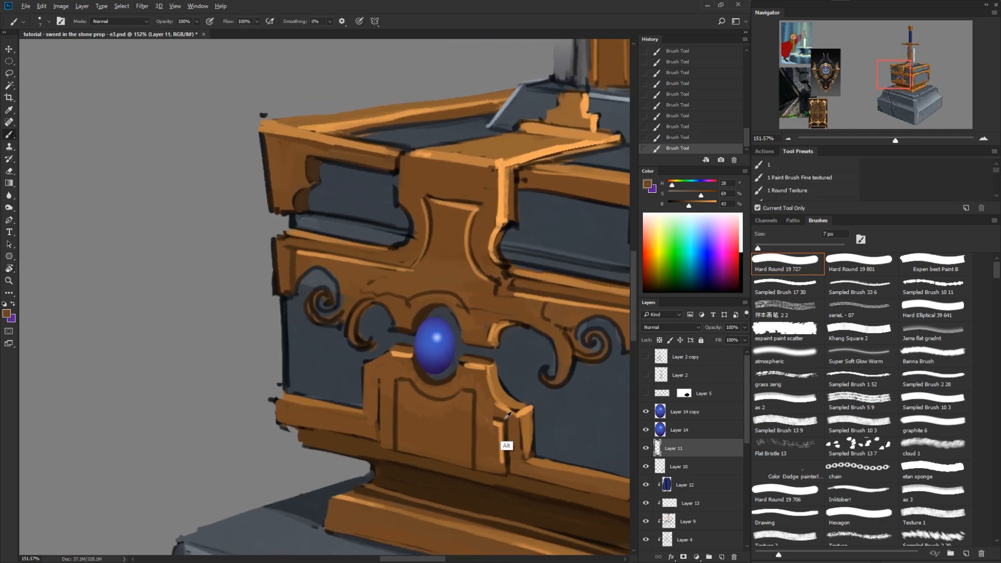
left_click_drag(496, 421, 502, 459)
mouse_move(506, 421)
left_mouse_down()
mouse_move(508, 468)
mouse_move(536, 205)
left_mouse_up()
key("r")
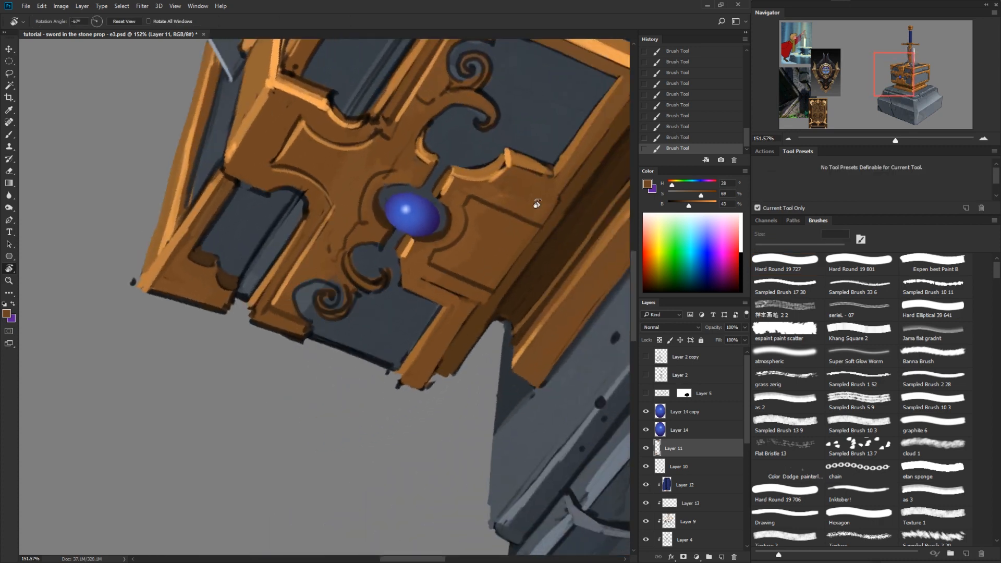
key("b")
left_click(555, 214, "alt")
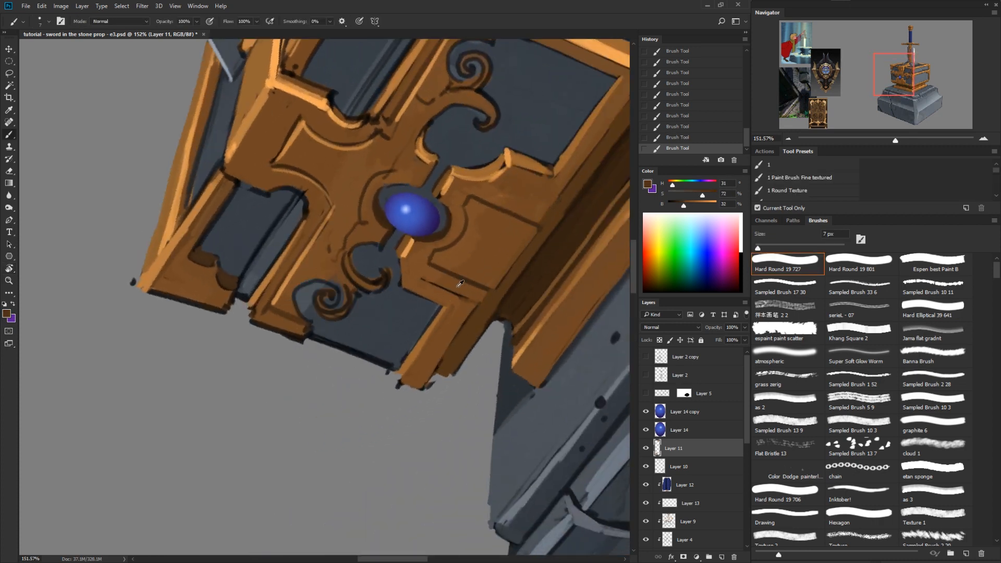
left_click(431, 298, "alt")
key("r")
left_click_drag(475, 298, 393, 457)
Step: Reshape the lower clasp plate's upper left corner with sampled slate and outline its right edge with slate darkened to 15% brightness
left_click(379, 353, "alt")
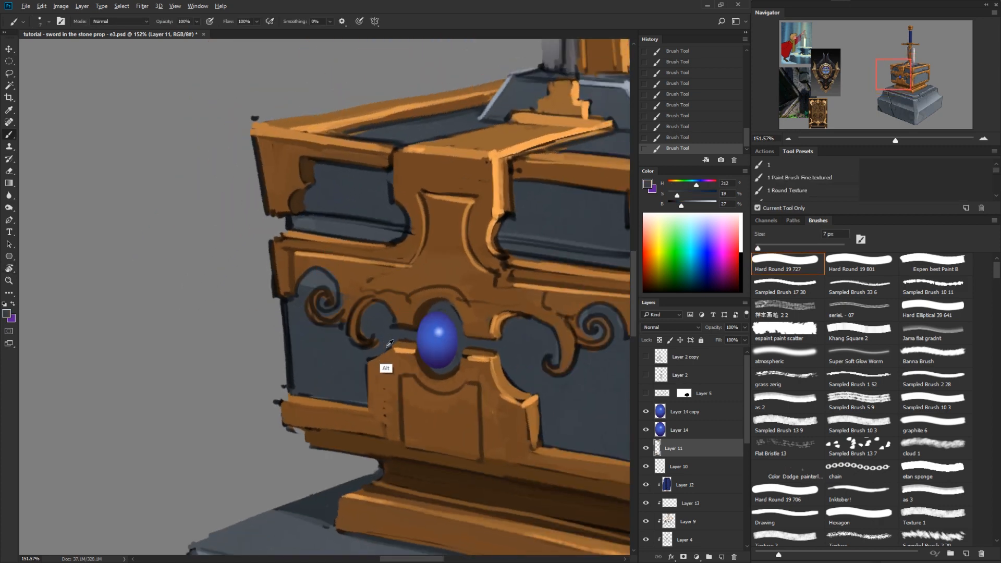
left_click_drag(389, 348, 370, 371)
key("r")
mouse_move(528, 380)
left_mouse_down()
mouse_move(500, 399)
mouse_move(521, 426)
left_mouse_up()
left_click(520, 401, "alt")
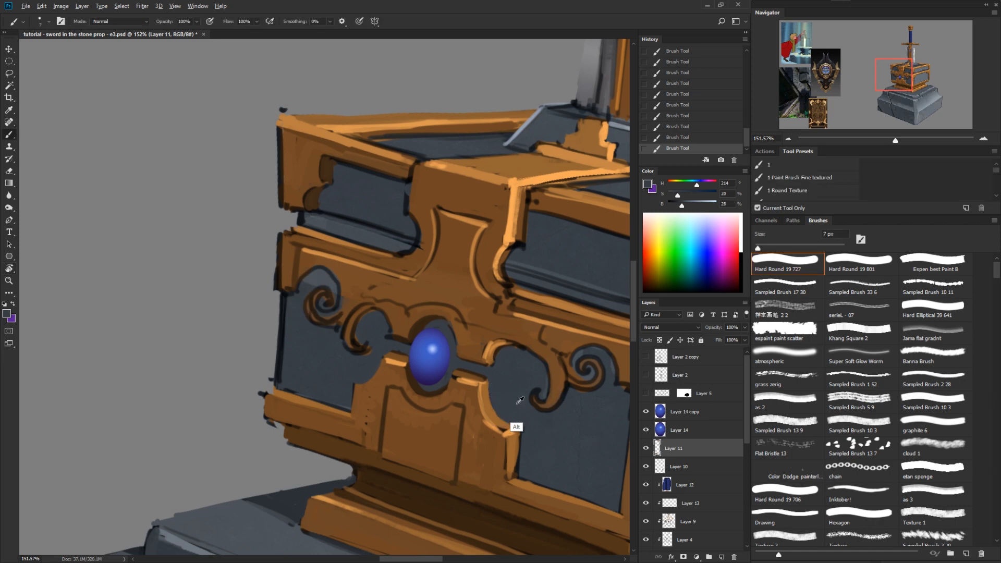
left_click_drag(681, 206, 675, 206)
left_click_drag(489, 379, 515, 428)
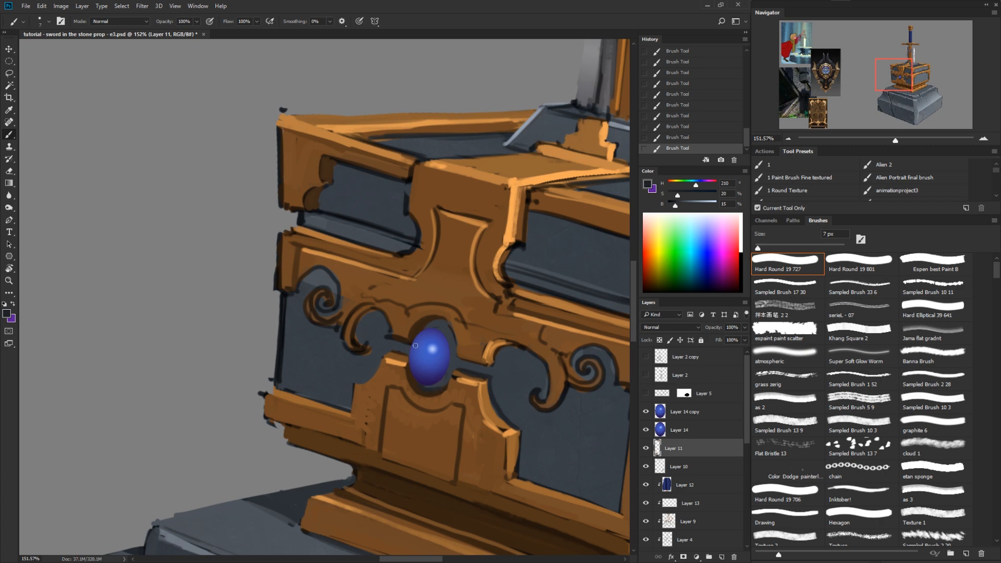
Step: Deepen the recess around the left scroll ornament with dark slate strokes
key("r")
mouse_move(428, 488)
left_mouse_down()
mouse_move(556, 438)
mouse_move(441, 244)
mouse_move(530, 298)
left_mouse_up()
key("space")
mouse_move(441, 288)
left_mouse_down()
mouse_move(427, 305)
mouse_move(457, 319)
left_mouse_up()
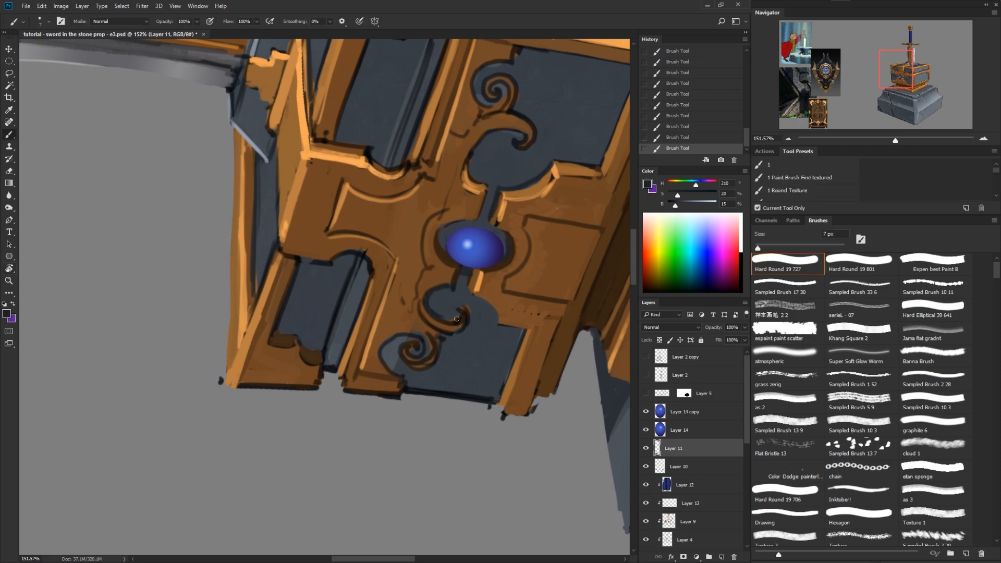
mouse_move(391, 340)
left_mouse_down()
mouse_move(385, 363)
mouse_move(424, 346)
left_mouse_up()
Step: Repaint the spirals of the left and right scroll ornaments with sampled gold
key("r")
mouse_move(525, 363)
left_mouse_down()
mouse_move(524, 385)
mouse_move(307, 435)
left_mouse_up()
left_click(310, 393, "alt")
mouse_move(309, 390)
left_mouse_down()
mouse_move(303, 412)
mouse_move(283, 412)
mouse_move(293, 387)
left_mouse_up()
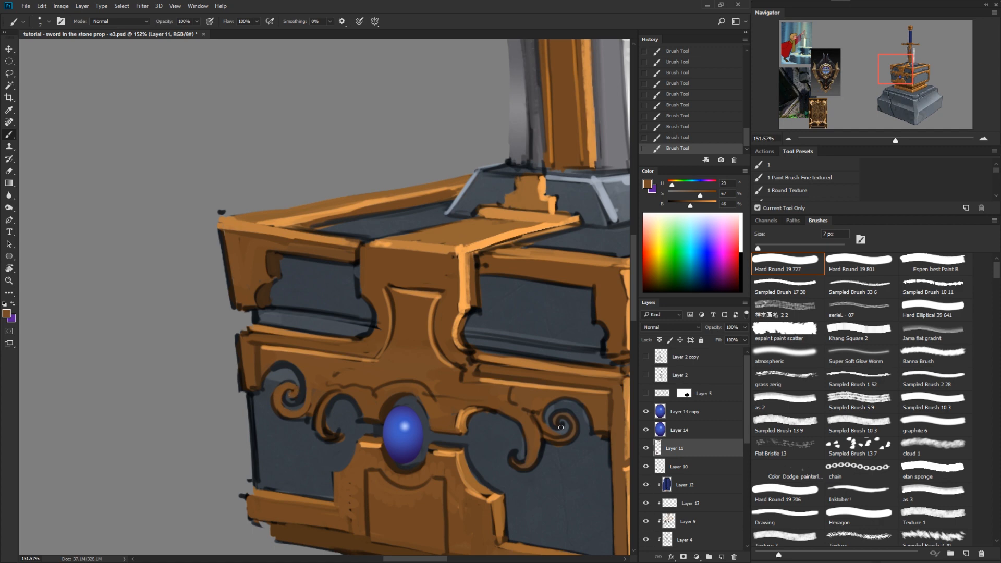
mouse_move(542, 431)
left_mouse_down()
mouse_move(576, 428)
mouse_move(556, 428)
left_mouse_up()
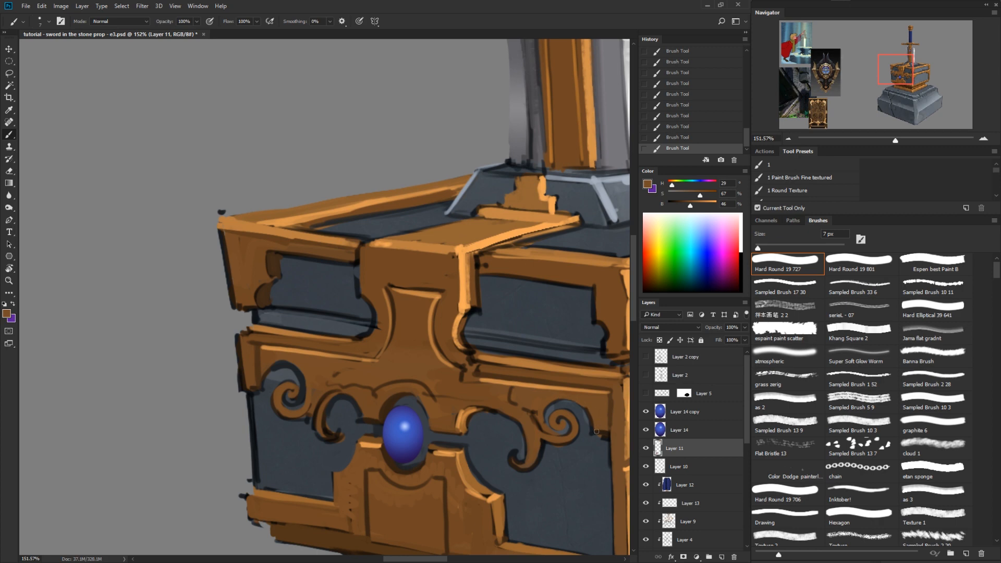
Step: Paint over the rough groove lines above the gem with gold-brown sampled from the clasp
key("r")
mouse_move(558, 397)
left_mouse_down()
mouse_move(516, 414)
mouse_move(532, 425)
mouse_move(437, 495)
mouse_move(346, 516)
left_mouse_up()
key("b")
left_click(321, 324, "alt")
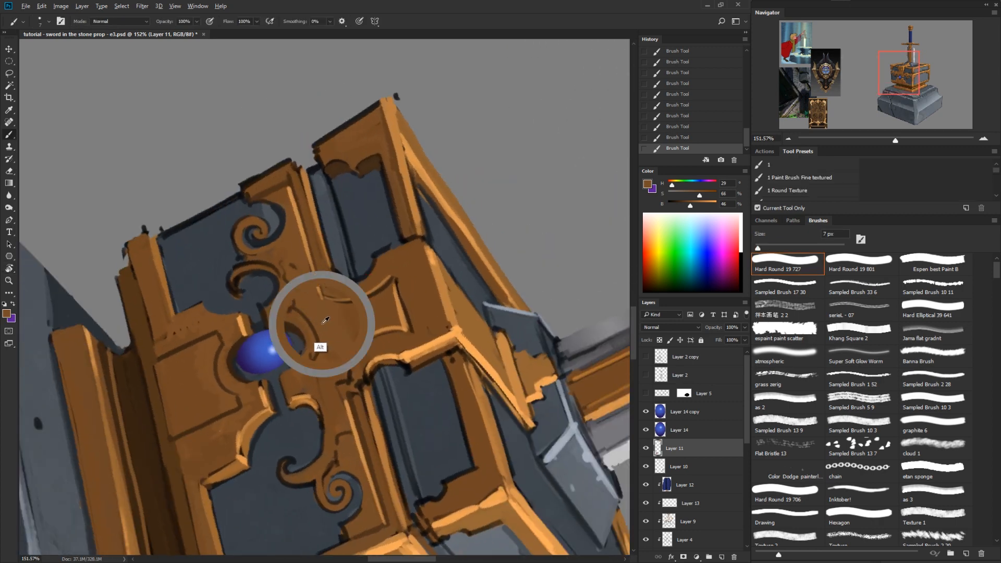
left_click_drag(291, 313, 280, 259)
mouse_move(306, 316)
left_mouse_down()
mouse_move(315, 369)
mouse_move(528, 381)
mouse_move(522, 237)
left_mouse_up()
key("r")
key("b")
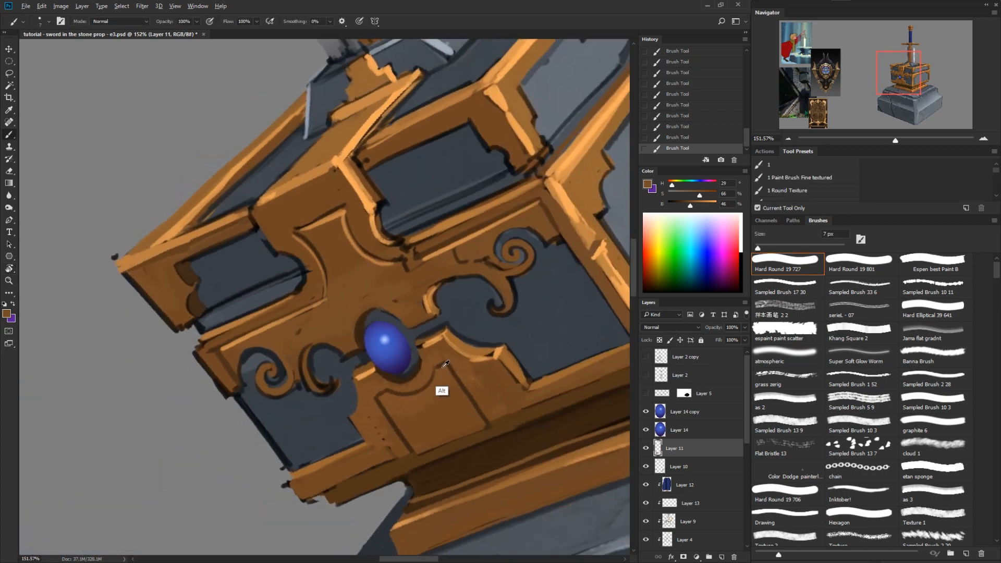
Step: Draw a dark brown arched groove over the gem with stepped ends running into the trim on both sides
left_click(448, 367, "alt")
key("r")
key("Escape")
key("b")
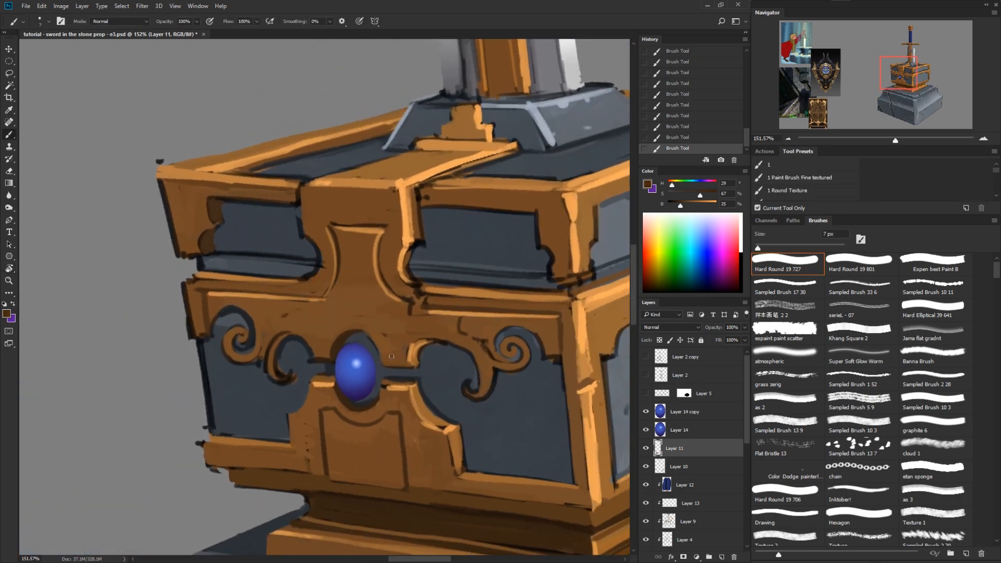
mouse_move(383, 332)
left_mouse_down()
mouse_move(356, 316)
mouse_move(326, 344)
mouse_move(293, 319)
left_mouse_up()
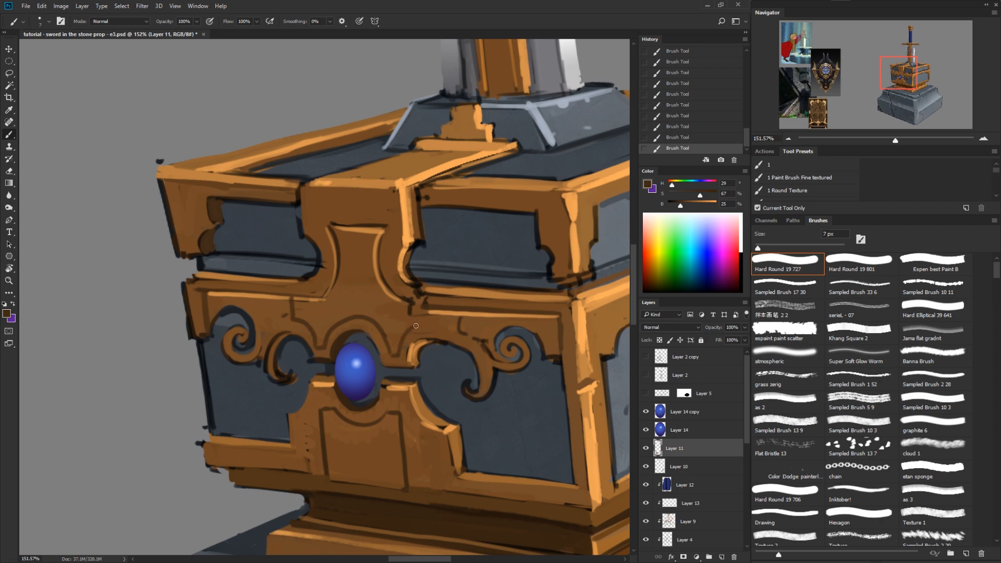
Step: Add light gold highlights along the arched groove above the gem and the inset panel's edges below it
key("r")
left_click_drag(445, 334, 417, 180)
left_click(371, 205, "alt")
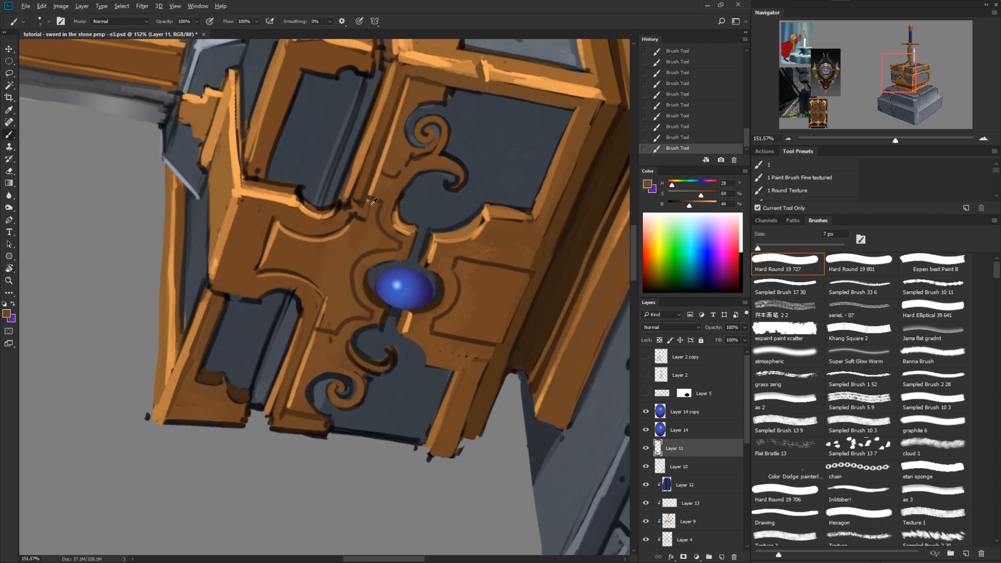
left_click(368, 200, "alt")
left_click_drag(377, 209, 404, 244)
mouse_move(338, 337)
left_mouse_down()
mouse_move(370, 321)
mouse_move(315, 332)
left_mouse_up()
left_click_drag(455, 258, 521, 273)
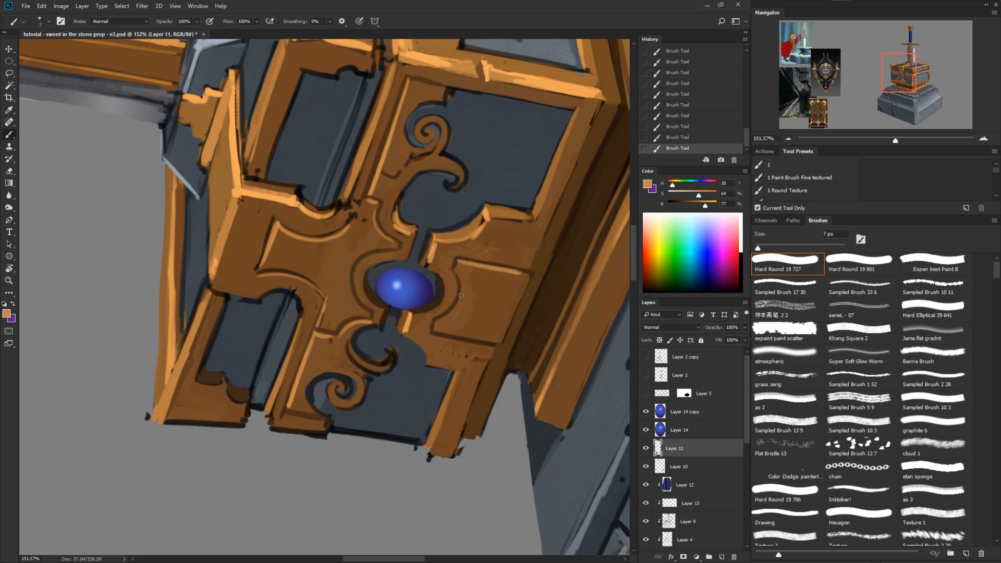
left_click_drag(459, 303, 436, 324)
left_click_drag(350, 278, 371, 311)
Step: Touch up the clasp trim beside the gem and the left scroll's recess with sampled gold and slate tones
key("r")
left_click_drag(525, 291, 369, 458)
key("z")
left_click_drag(540, 485, 405, 472)
key("r")
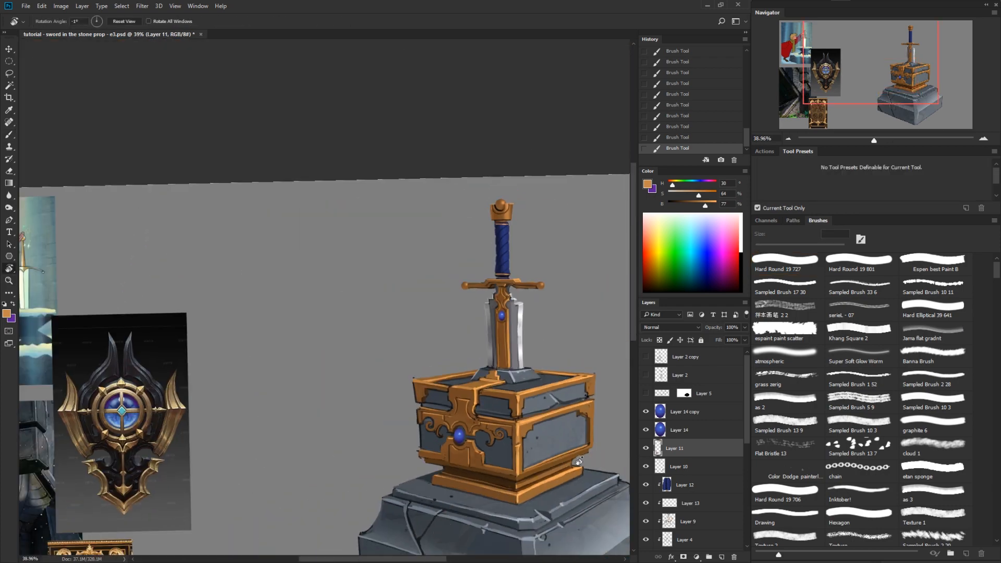
left_click_drag(586, 454, 532, 409)
key("z")
left_click_drag(410, 378, 496, 360)
key("b")
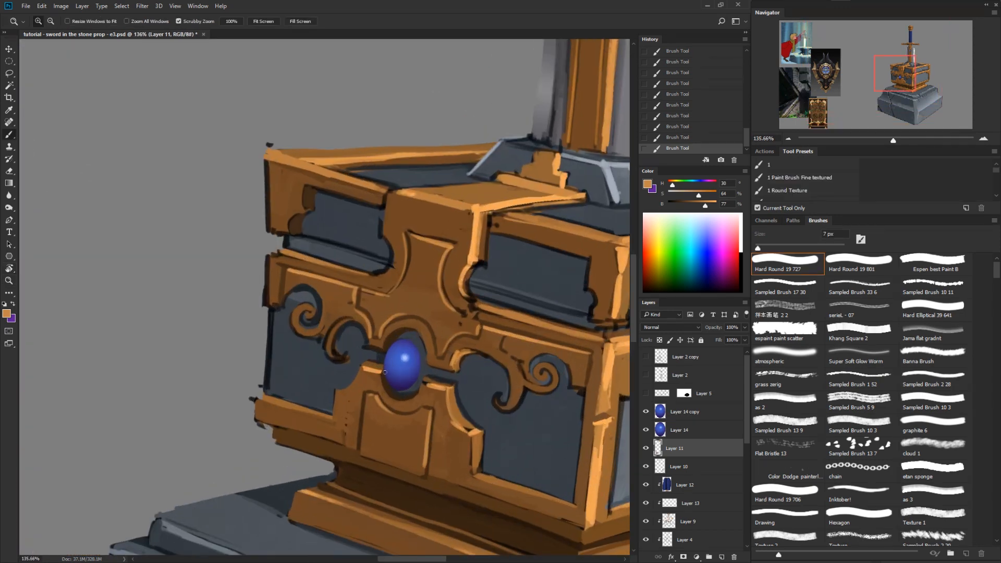
left_click(382, 361, "alt")
left_click_drag(384, 364, 385, 373)
left_click(343, 343, "alt")
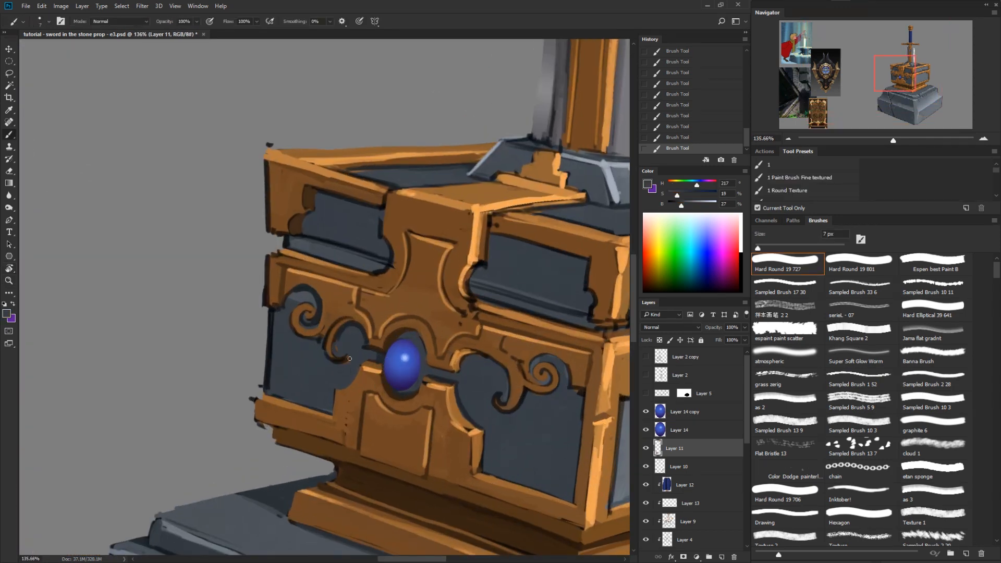
left_click(339, 332, "alt")
left_click(313, 317, "alt")
Step: Cover the dark outline along the chest front's left edge with sampled slate and gold, and erase the overspill
left_click(273, 341, "alt")
left_click_drag(270, 310, 269, 375)
left_click_drag(267, 306, 278, 303)
left_click(277, 276, "alt")
left_click_drag(268, 257, 267, 306)
left_click_drag(267, 252, 271, 314)
key("e")
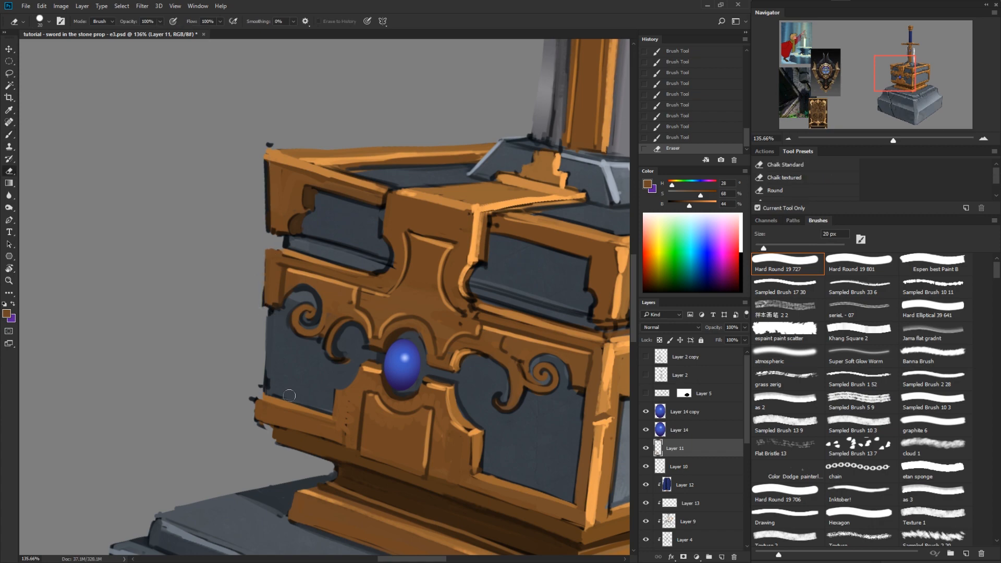
Step: Paint out the dark outlines at the left corners of the lid and lower trim with sampled gold
key("r")
left_click_drag(351, 412, 459, 245)
key("b")
left_click_drag(336, 366, 339, 358)
key("r")
left_click_drag(349, 391, 437, 293)
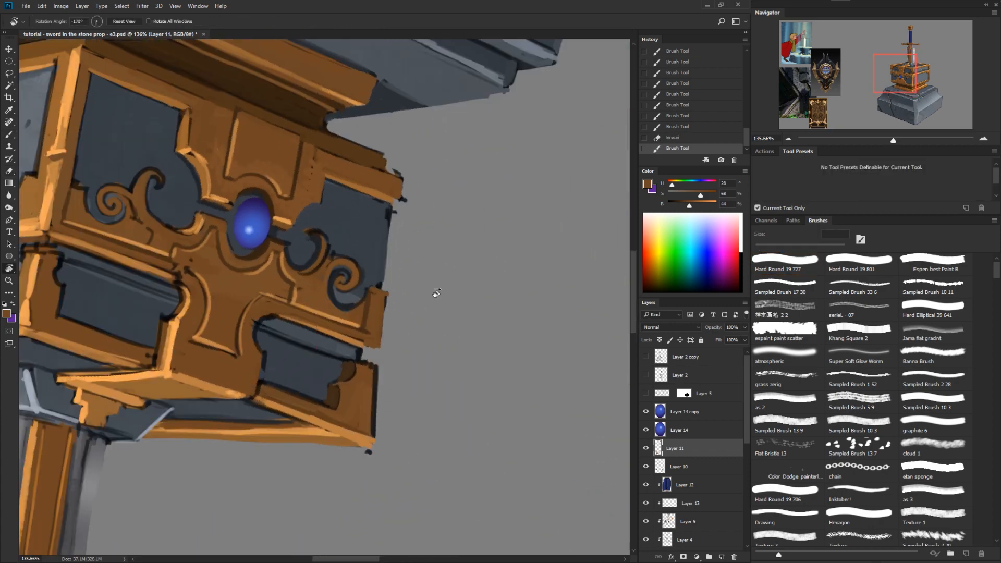
key("b")
left_click(362, 418, "alt")
mouse_move(375, 370)
left_mouse_down()
mouse_move(375, 434)
mouse_move(376, 421)
left_mouse_up()
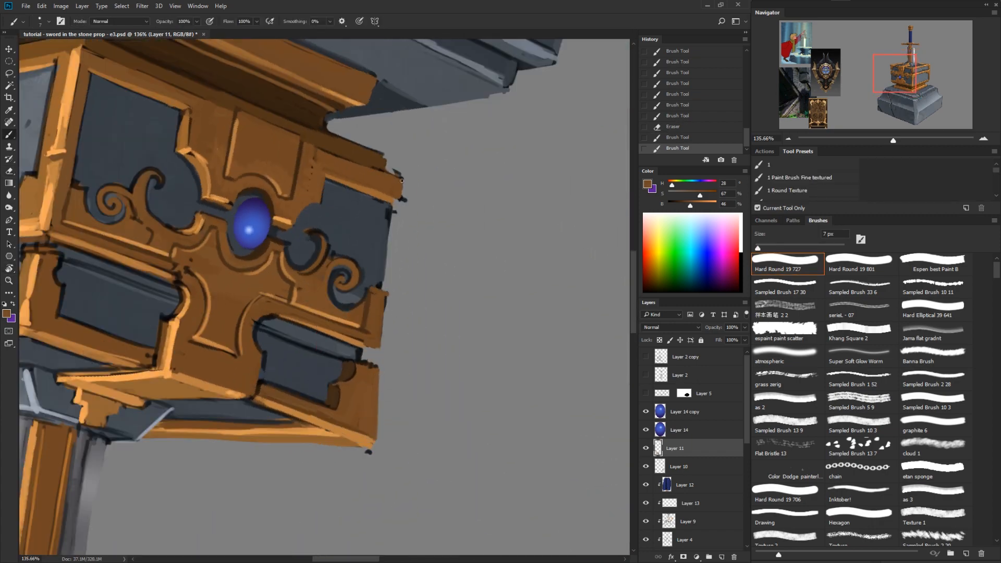
left_click_drag(394, 205, 398, 206)
Step: Refine the left corners of the lower trim and the lid seam with sampled dark brown and gold strokes
left_click(275, 239, "alt")
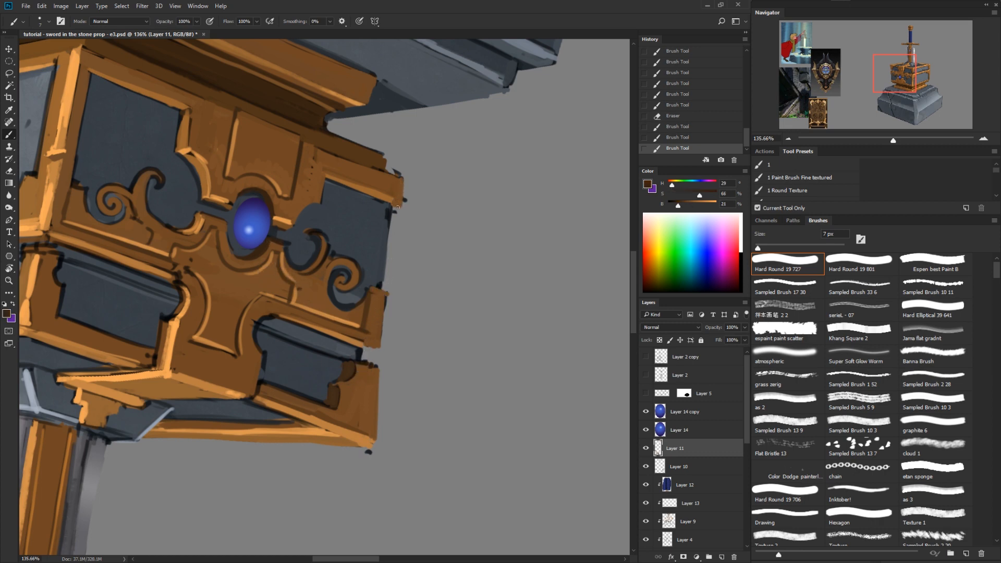
left_click_drag(395, 207, 401, 203)
left_click(359, 341, "alt")
left_click_drag(359, 335, 379, 345)
key("r")
mouse_move(506, 398)
left_mouse_down()
mouse_move(434, 478)
mouse_move(244, 490)
left_mouse_up()
key("b")
left_click_drag(305, 249, 286, 340)
left_click_drag(410, 313, 483, 525)
Step: Darken the seam between the lid and the box with sampled slate lowered to 14% brightness
key("r")
mouse_move(483, 522)
left_mouse_down()
mouse_move(502, 359)
mouse_move(498, 263)
left_mouse_up()
key("b")
left_click(400, 313, "alt")
key("r")
key("Escape")
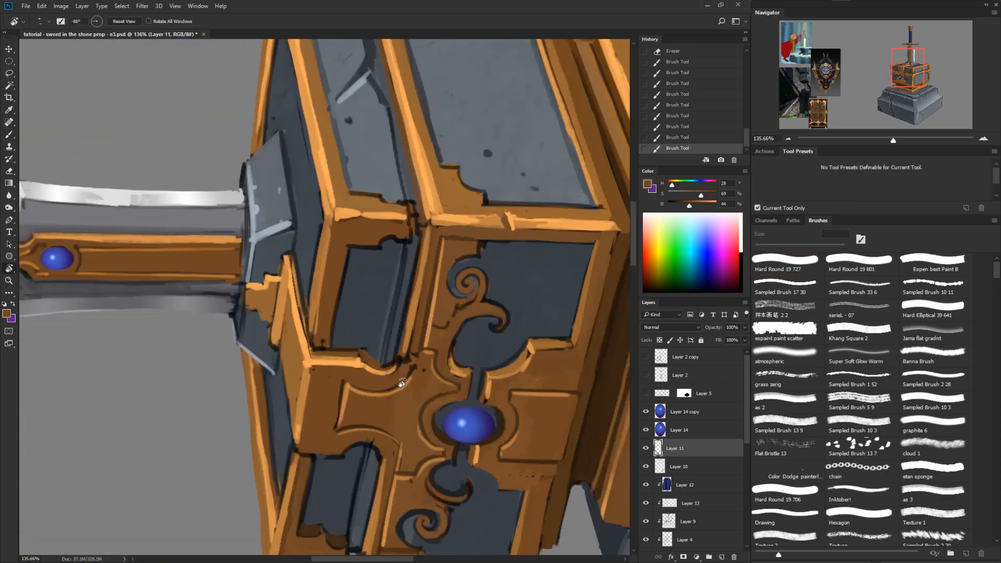
key("z")
left_click_drag(464, 214, 442, 222)
key("b")
left_click(408, 125, "alt")
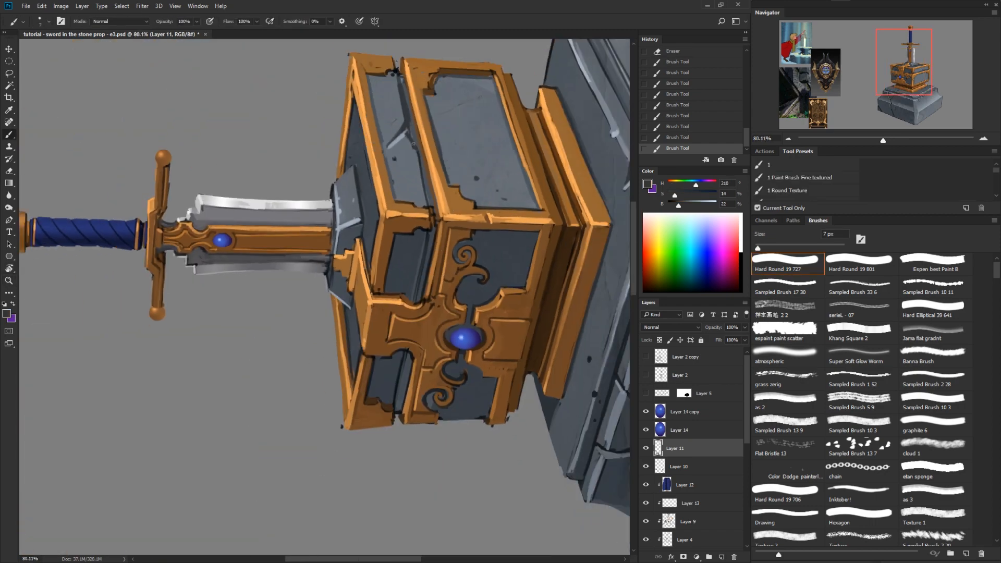
left_click_drag(411, 130, 414, 146)
left_click_drag(680, 206, 676, 210)
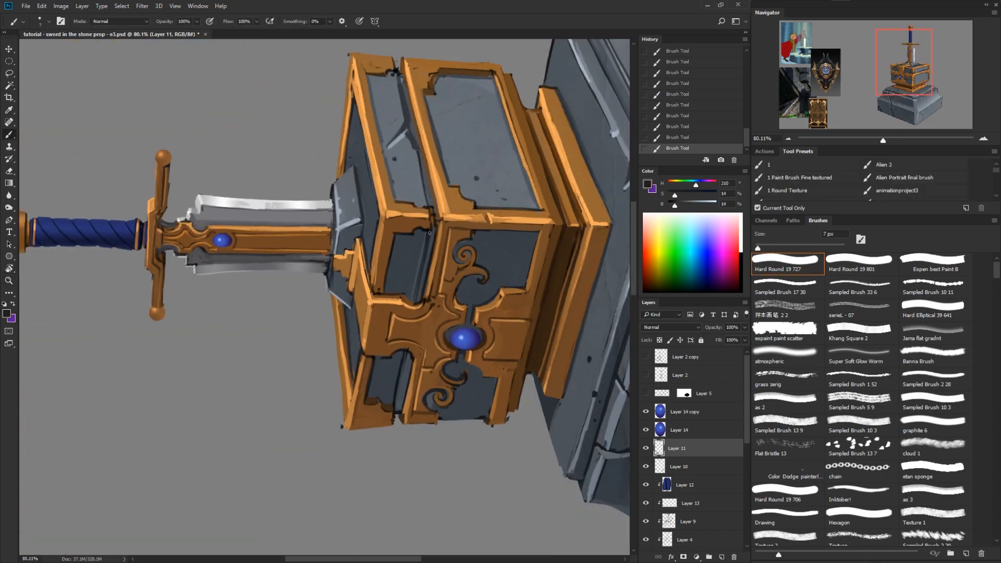
left_click_drag(432, 231, 427, 268)
Step: Continue the dark lid seam beside and left of the clasp with sampled dark brown and dark slate
left_click(416, 304, "alt")
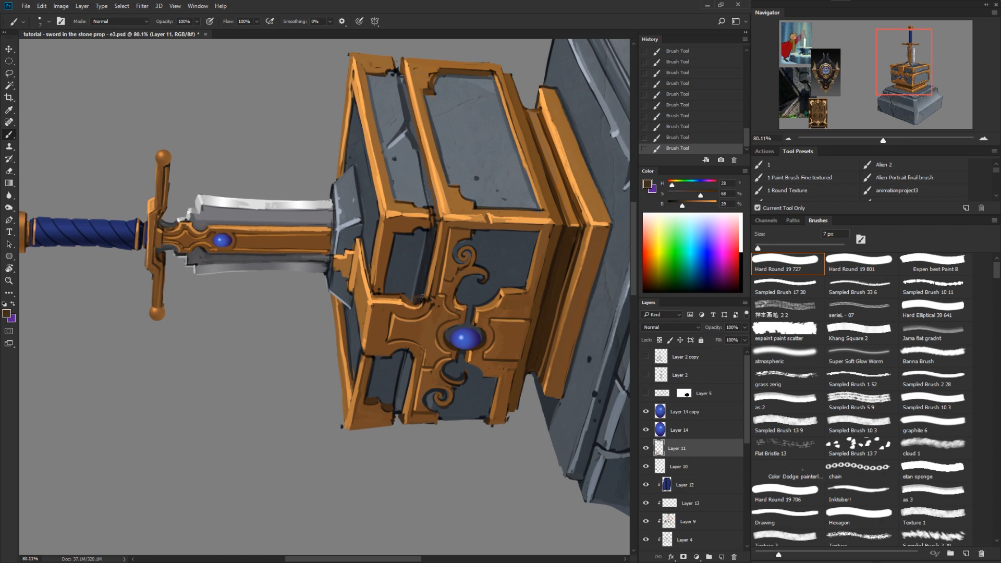
left_click(418, 302, "alt")
left_click_drag(407, 355, 398, 409)
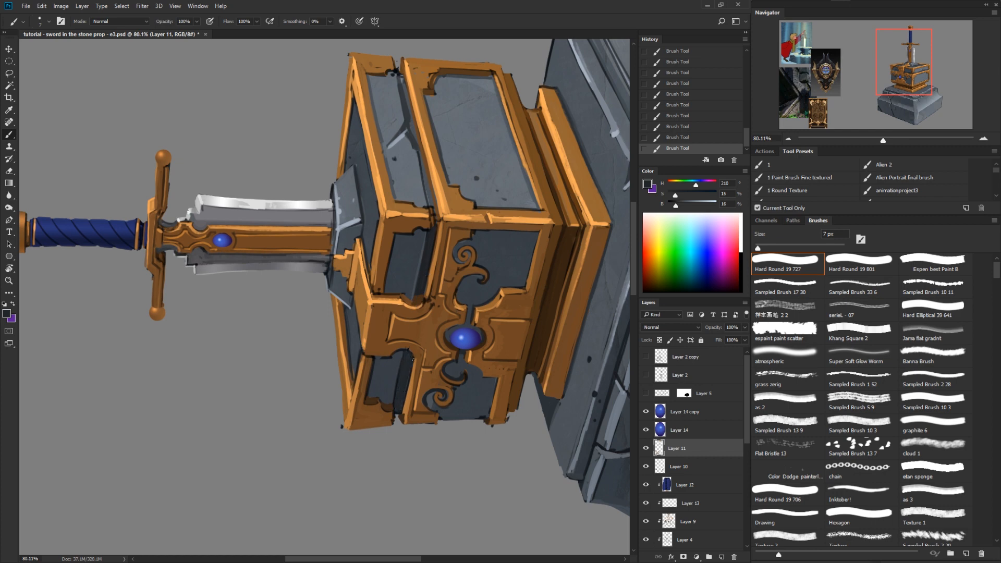
Step: Examine the whole prop and its stone pedestal at a reduced zoom with the canvas nearly upright
key("z")
left_click_drag(422, 355, 329, 365)
key("r")
left_click_drag(549, 414, 184, 472)
key("z")
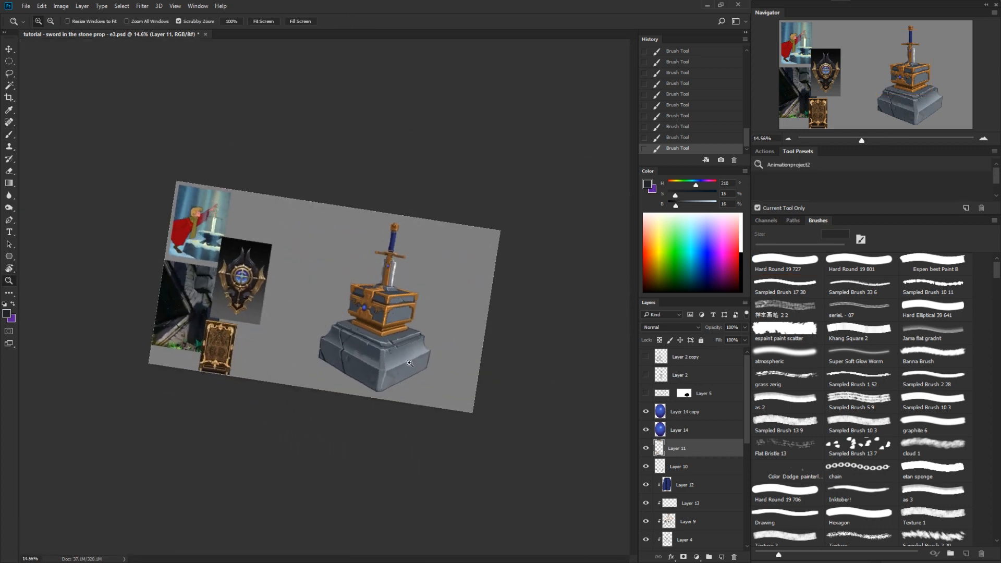
left_click_drag(427, 375, 472, 372)
key("r")
left_click_drag(533, 421, 554, 394)
left_click_drag(409, 286, 486, 310)
key("z")
left_click_drag(545, 394, 545, 340)
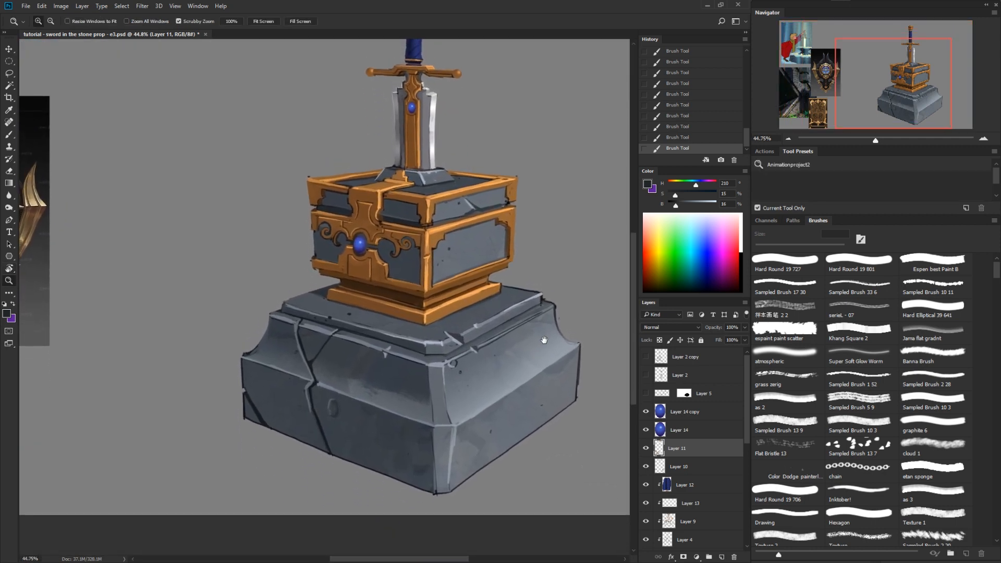
Step: Paint a gold-brown trim band around the pedestal's upper ledge with a 20 px brush and sampled chest gold
key("r")
mouse_move(522, 391)
left_mouse_down()
mouse_move(548, 418)
mouse_move(538, 394)
mouse_move(542, 401)
left_mouse_up()
key("b")
left_click(458, 286, "alt")
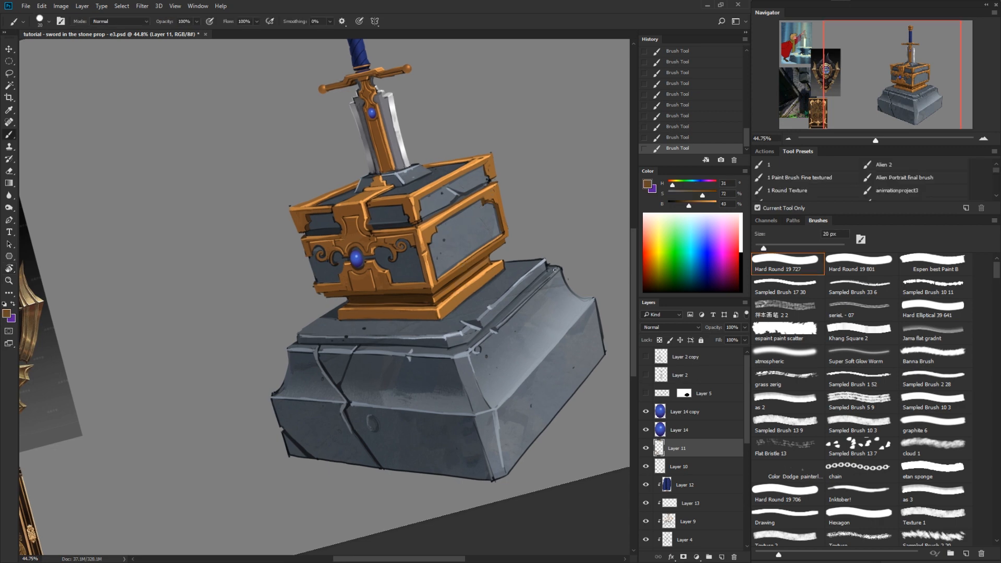
left_click_drag(539, 286, 476, 349)
left_click_drag(561, 268, 530, 303)
left_click_drag(496, 333, 465, 360)
mouse_move(437, 407)
left_mouse_down()
mouse_move(425, 177)
mouse_move(438, 188)
mouse_move(364, 342)
left_mouse_up()
left_click_drag(436, 202, 371, 341)
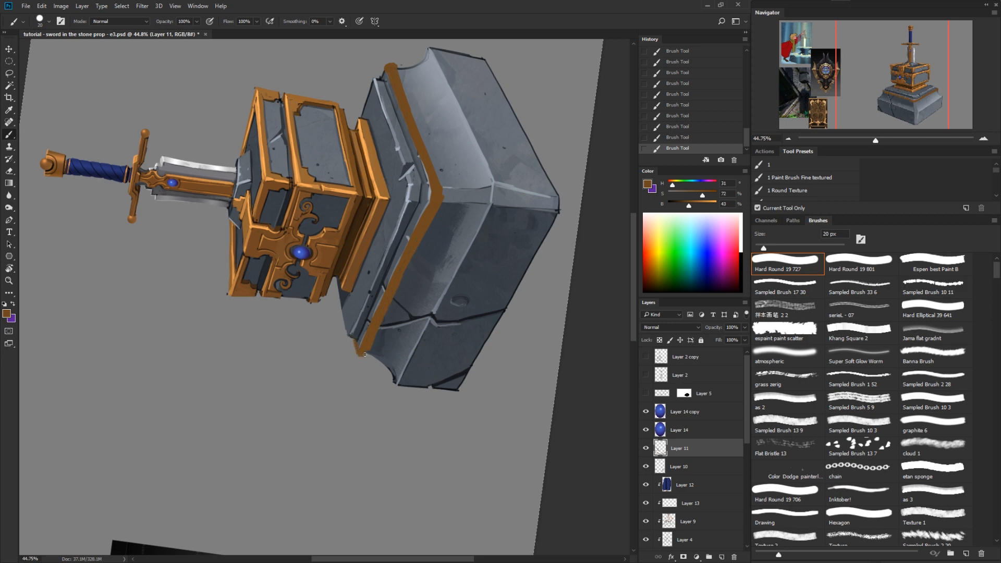
Step: Paint a sampled light gold highlight along the pedestal ledge's trim band and tone its right side with gold at 62% brightness
left_click_drag(444, 189, 473, 286)
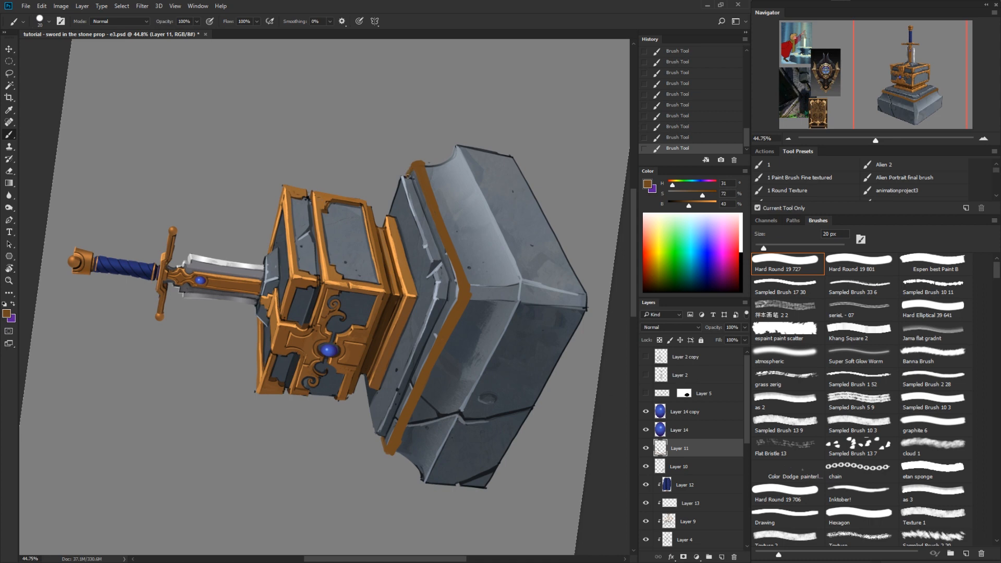
left_click_drag(441, 188, 480, 264)
left_click(406, 323, "alt")
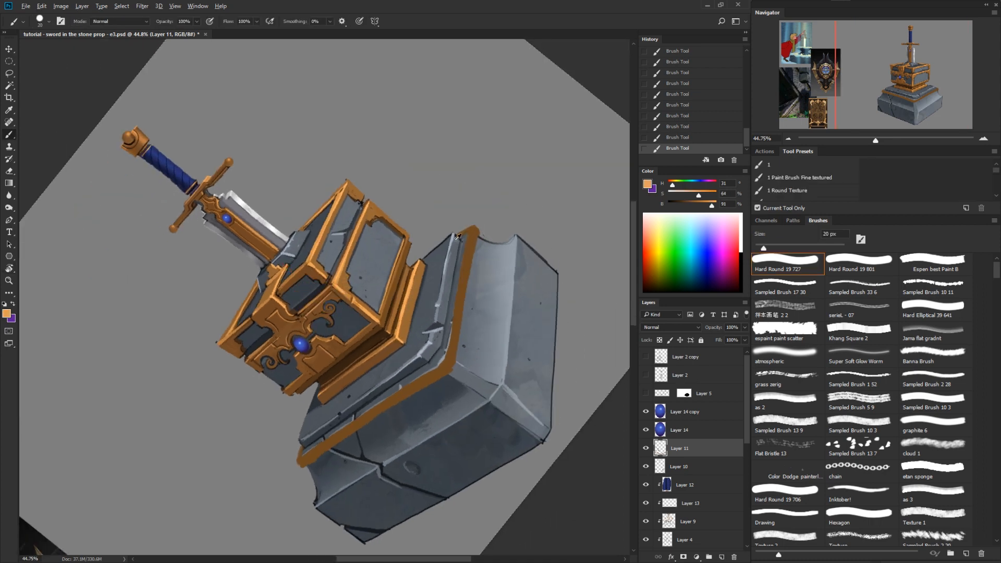
mouse_move(472, 229)
left_mouse_down()
mouse_move(450, 357)
mouse_move(326, 441)
left_mouse_up()
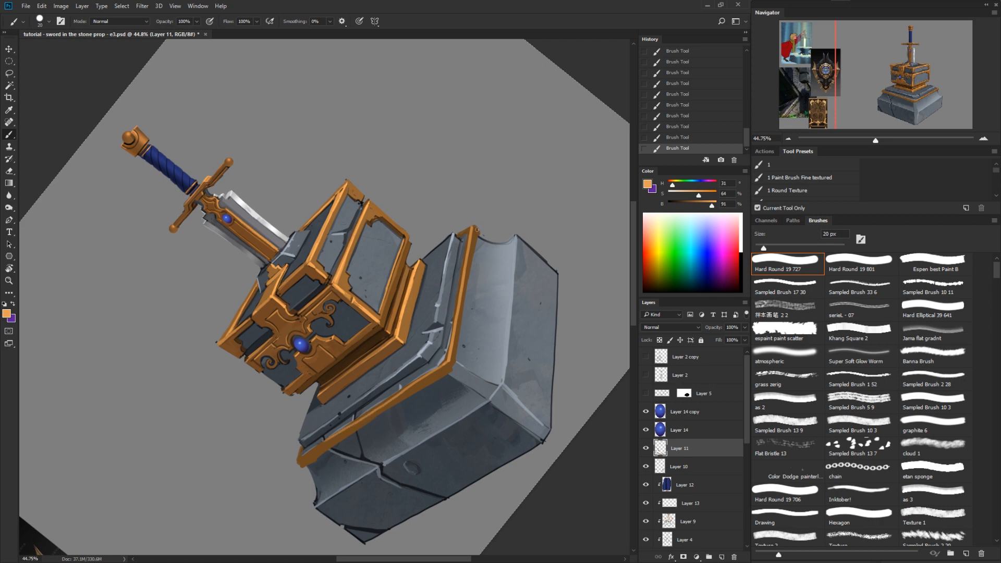
left_click(386, 216, "alt")
left_click(698, 203)
mouse_move(475, 230)
left_mouse_down()
mouse_move(456, 359)
mouse_move(459, 322)
left_mouse_up()
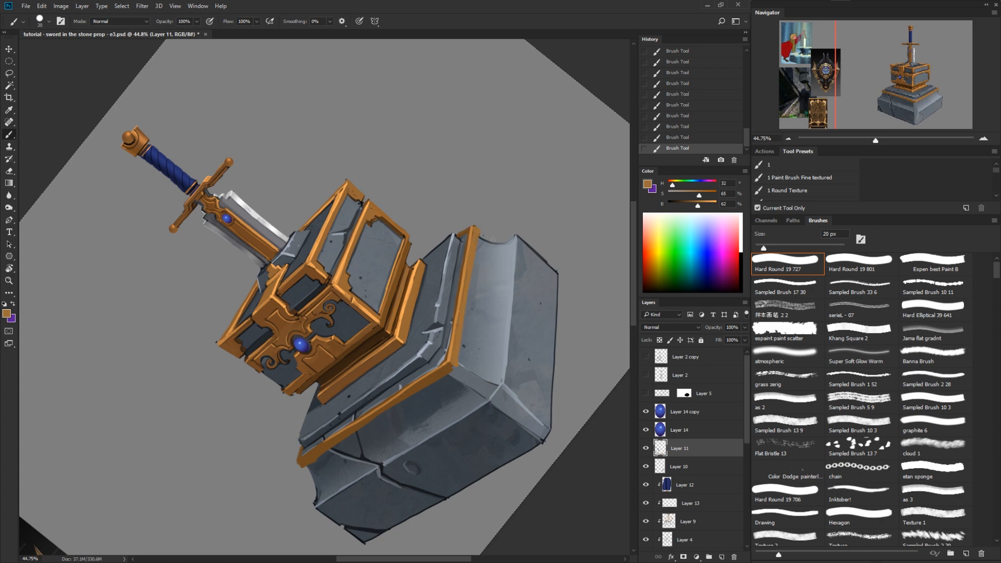
Step: Paint a thin sampled dark slate shadow line under the left side of the ledge's trim band
left_click(453, 284, "alt")
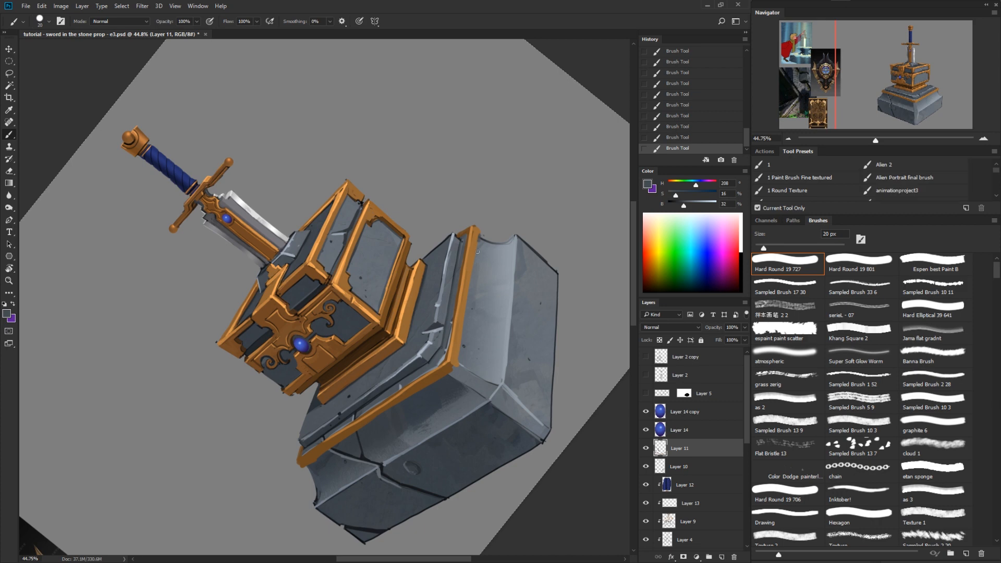
key("r")
left_click_drag(470, 438, 507, 379)
key("b")
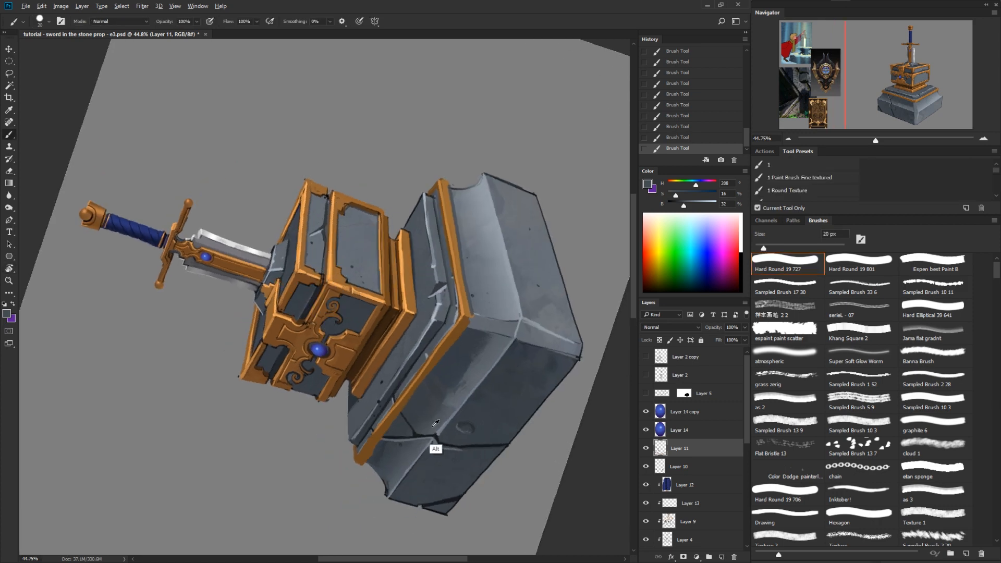
left_click(423, 438, "alt")
left_click_drag(461, 334, 365, 463)
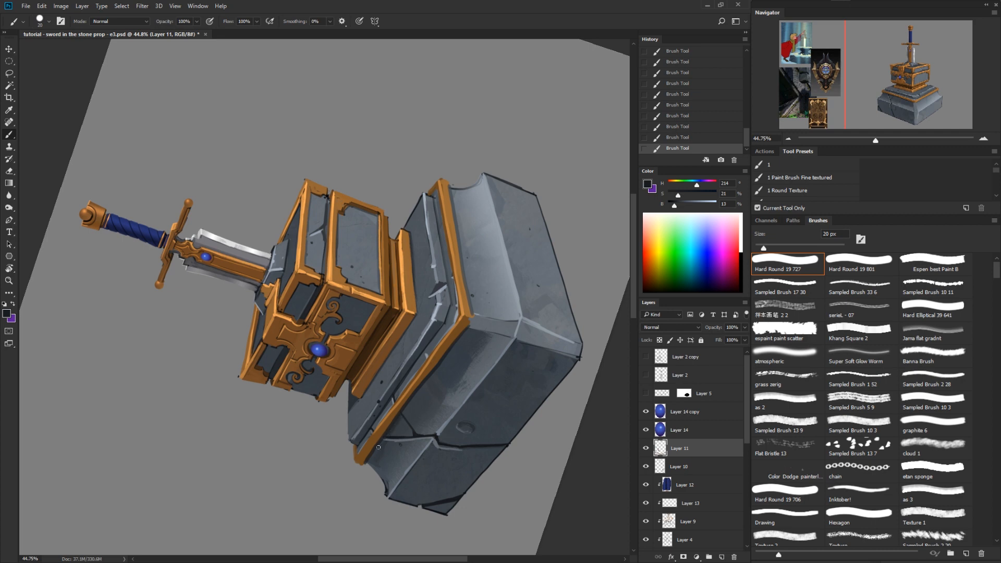
Step: Darken the left trim band's lower side with gold-brown at 39% brightness and retrace its edge with sampled light gold
left_click(370, 462, "alt")
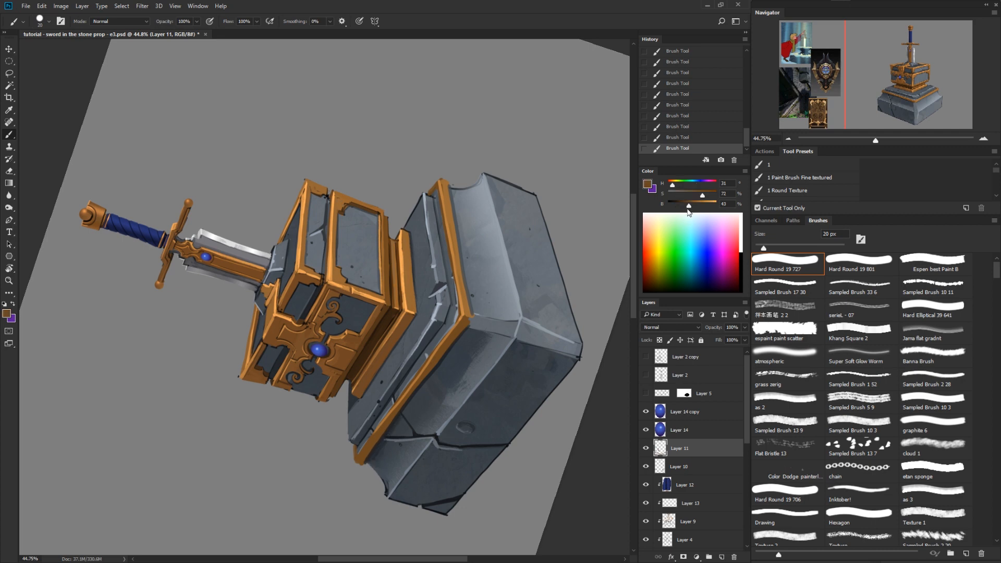
left_click_drag(689, 211, 687, 211)
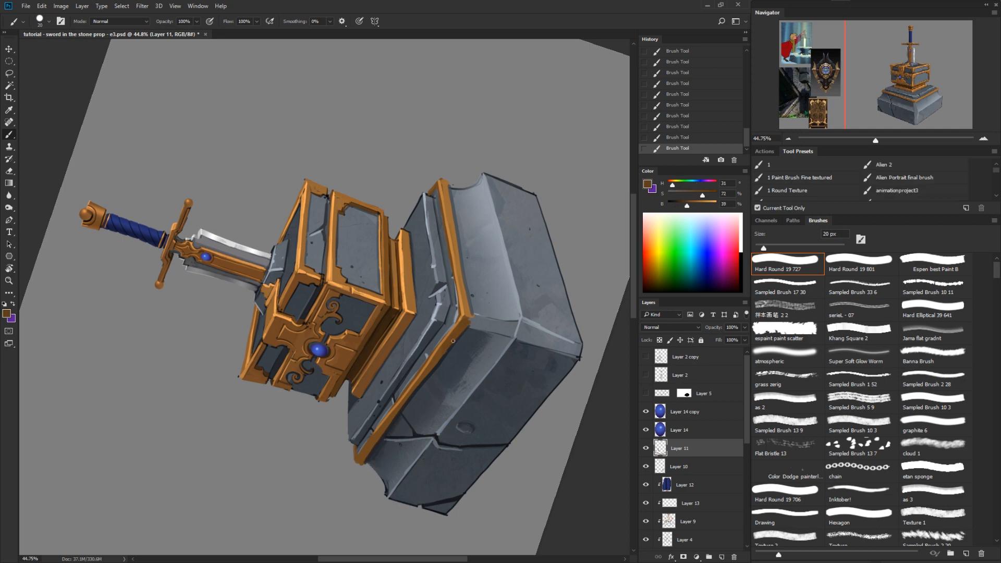
left_click_drag(453, 341, 381, 435)
left_click(460, 339, "alt")
left_click_drag(459, 337, 356, 459)
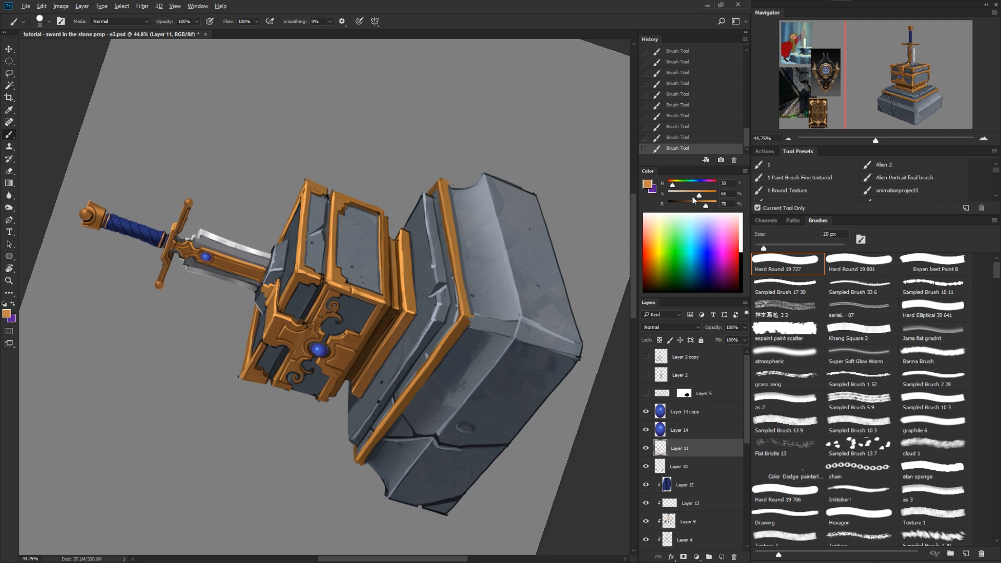
Step: Refine the ledge trim's front corner with a brightened gold and gold tones sampled from the trim
left_click_drag(706, 205, 715, 205)
left_click(470, 318, "alt")
left_click(412, 304, "alt")
left_click(465, 314, "alt")
left_click(469, 307, "alt")
left_click(468, 321, "alt")
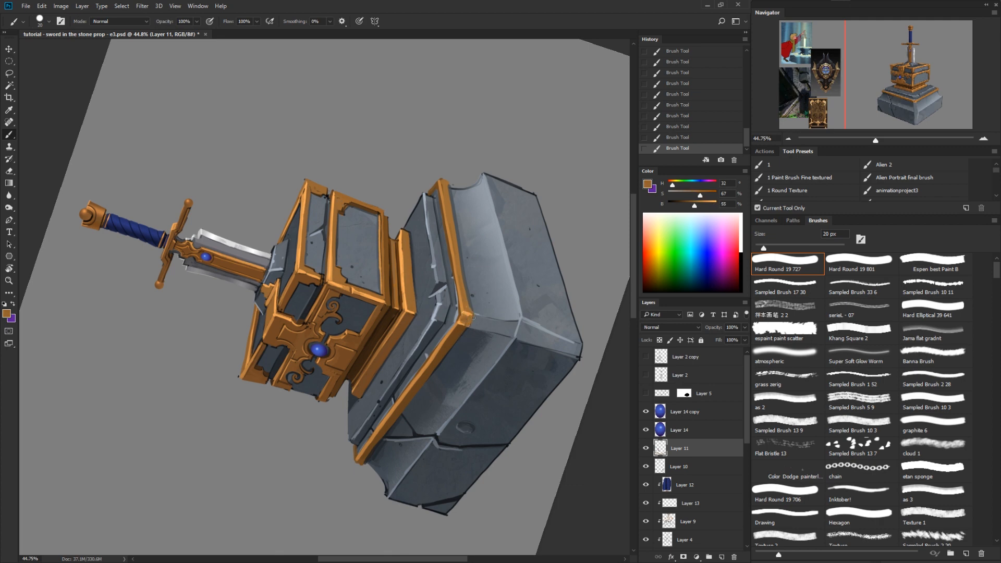
Step: Paint sampled gold strips down the pedestal's right, left and front corner edges below the ledge trim
left_click_drag(528, 371, 360, 331)
key("r")
left_click_drag(537, 360, 326, 483)
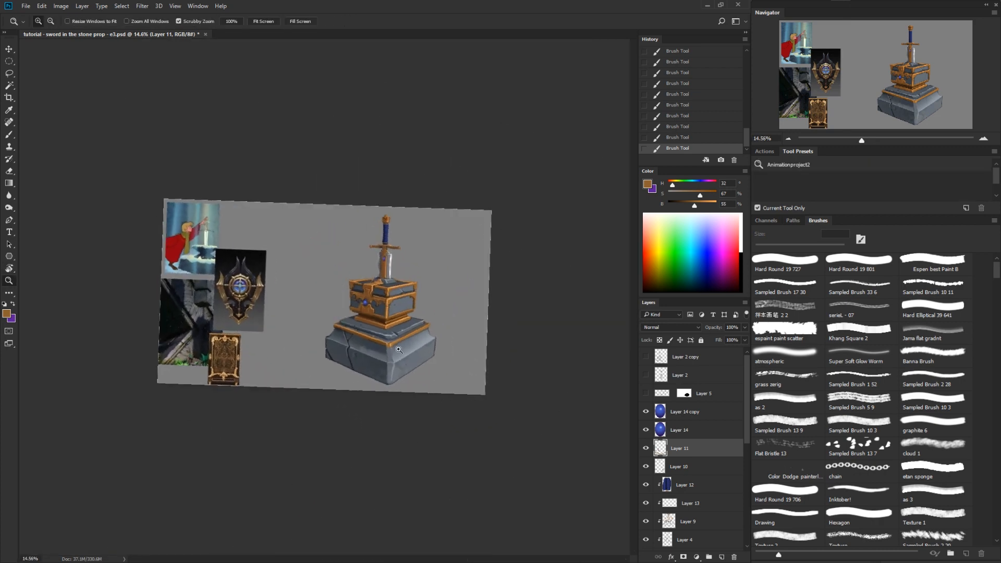
left_click_drag(399, 365, 522, 416)
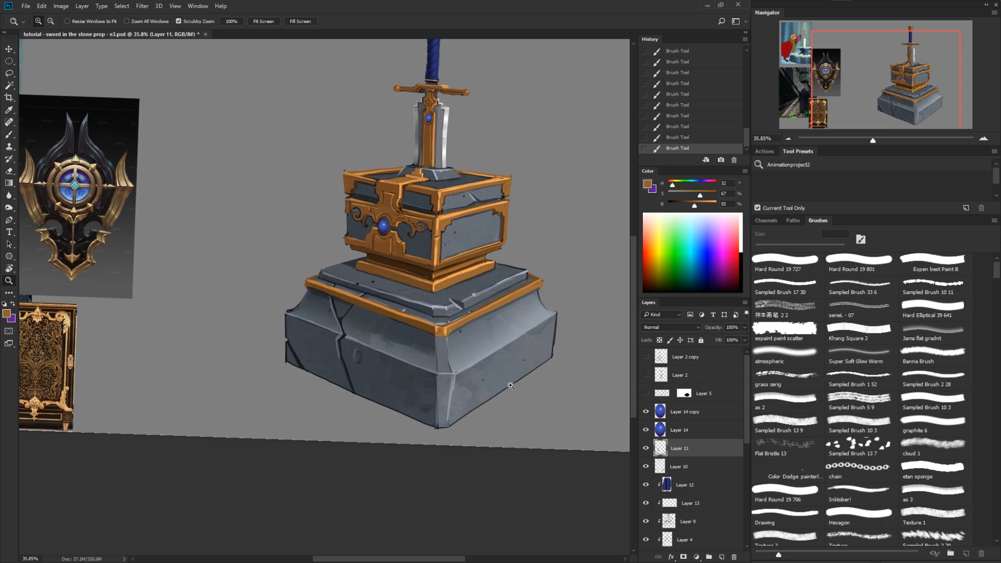
key("b")
left_click(543, 284, "alt")
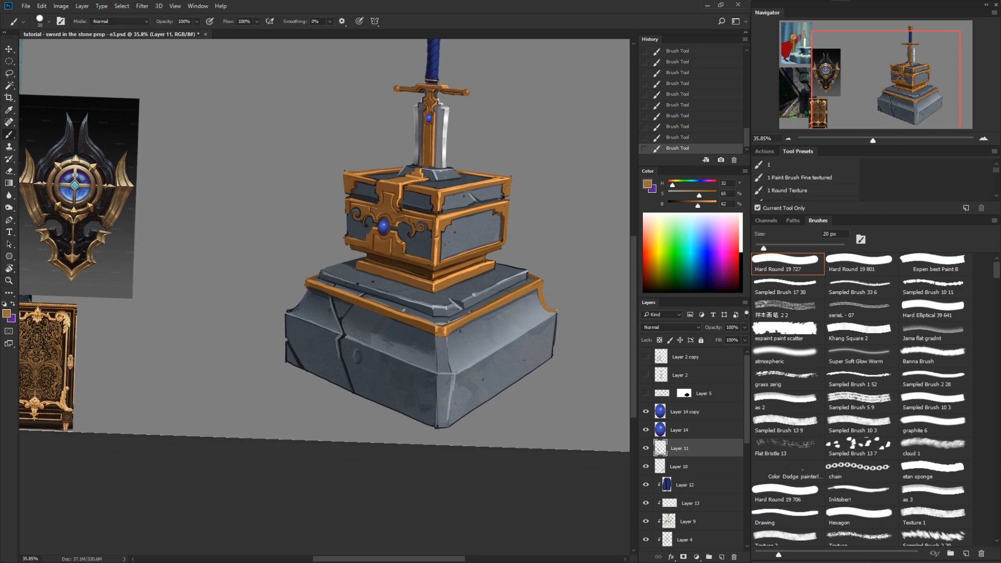
left_click_drag(557, 311, 554, 356)
left_click_drag(286, 310, 286, 350)
left_click(438, 333, "alt")
mouse_move(438, 368)
left_mouse_down()
mouse_move(437, 343)
mouse_move(432, 428)
mouse_move(442, 430)
mouse_move(458, 383)
mouse_move(451, 339)
mouse_move(438, 331)
left_mouse_up()
Step: Lasso the pedestal's front, right and left corner strips and fill them with gradients of sampled dark gold-brown
left_click(436, 348, "alt")
key("l")
mouse_move(537, 290)
left_mouse_down()
mouse_move(552, 317)
mouse_move(556, 363)
mouse_move(563, 311)
mouse_move(541, 284)
left_mouse_up()
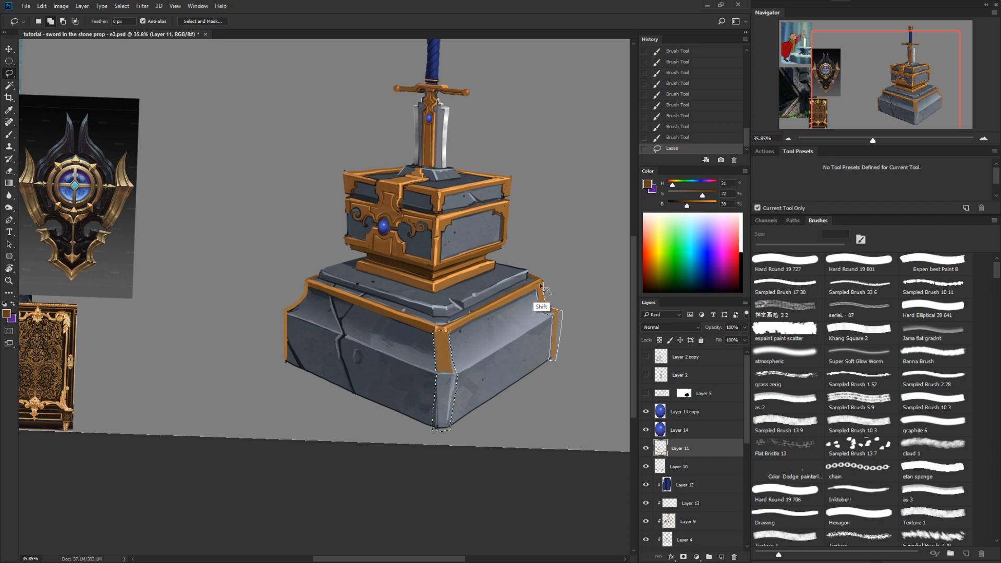
mouse_move(310, 288)
left_mouse_down()
mouse_move(290, 316)
mouse_move(285, 374)
mouse_move(283, 313)
mouse_move(311, 288)
left_mouse_up()
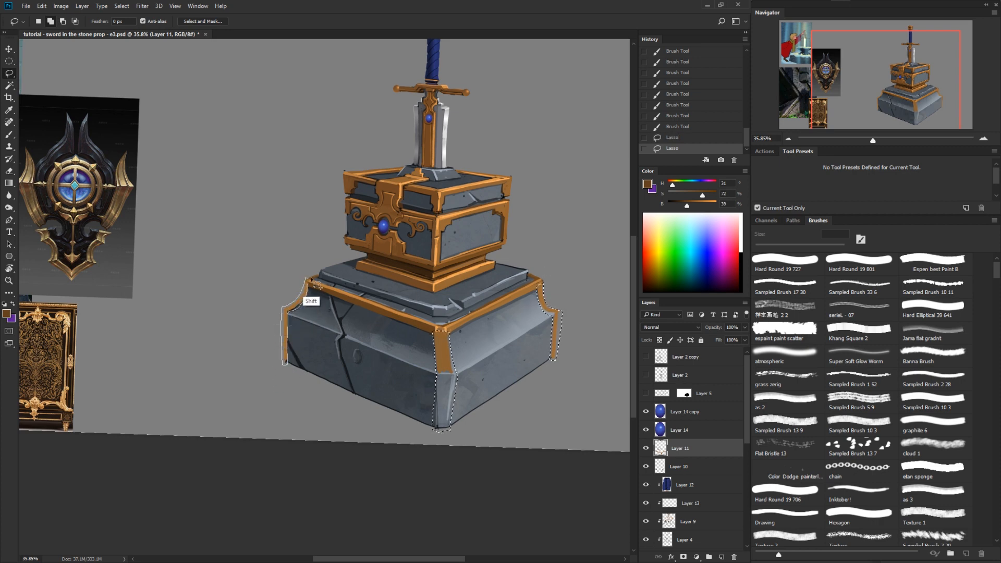
key("g")
left_click_drag(436, 375, 619, 277)
left_click_drag(392, 393, 558, 298)
left_click_drag(371, 339, 250, 402)
left_click_drag(459, 275, 235, 406)
left_click_drag(368, 305, 237, 398)
Step: Lighten the selected corner strips with a gradient of sampled gold and deselect them
key("b")
left_click(461, 322, "alt")
key("g")
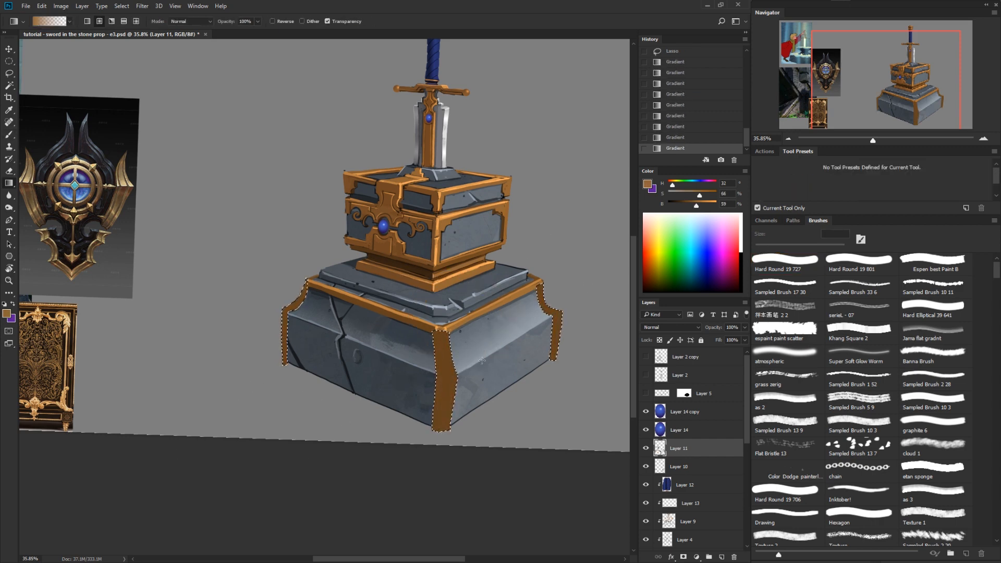
mouse_move(444, 401)
left_mouse_down()
mouse_move(561, 334)
mouse_move(418, 405)
left_mouse_up()
key("ctrl+d")
Step: Shade the inner edges of the front and right corner strips with gold-brown tones sampled from the trim
key("b")
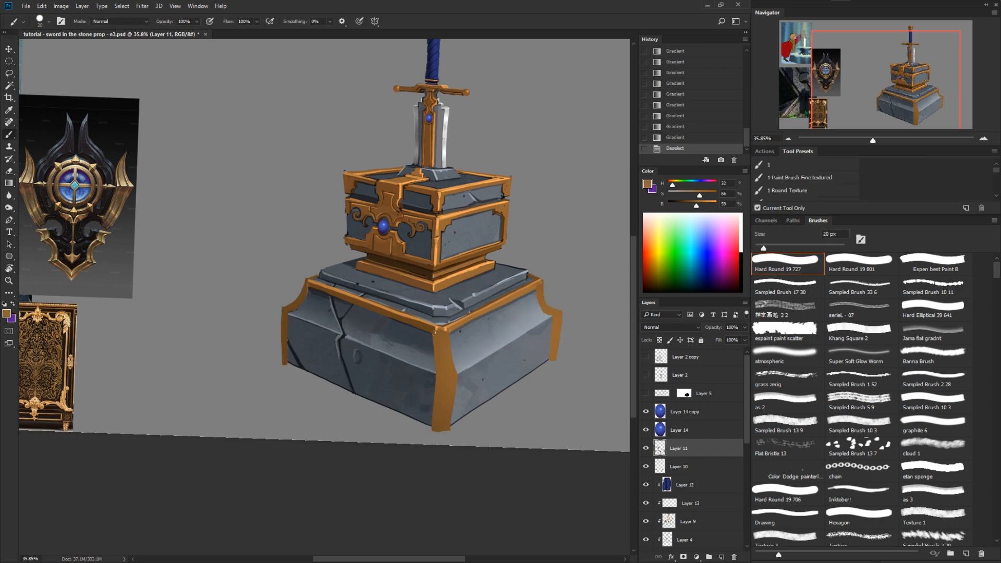
left_click(432, 328, "alt")
left_click_drag(434, 334, 435, 413)
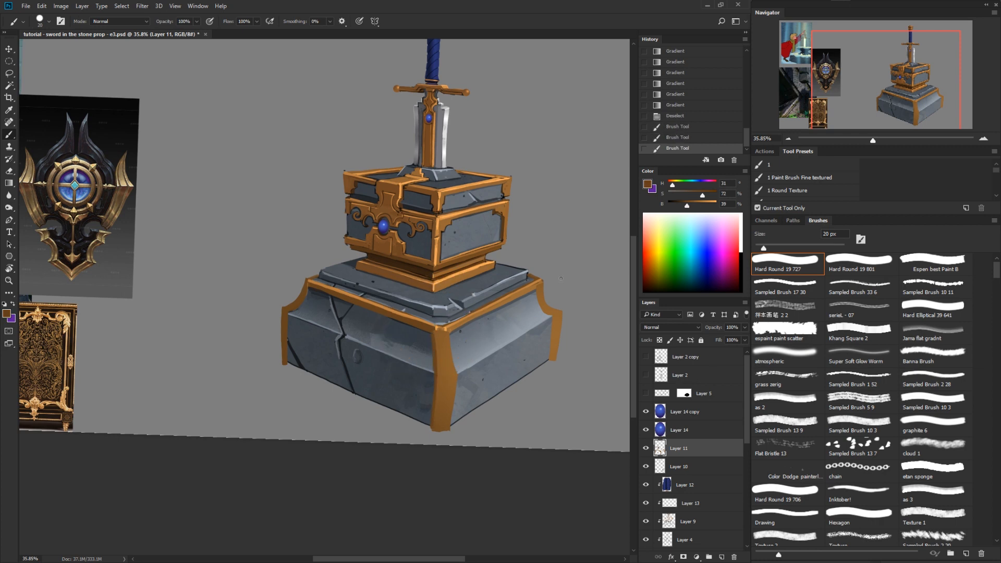
left_click_drag(536, 289, 551, 315)
left_click(448, 330, "alt")
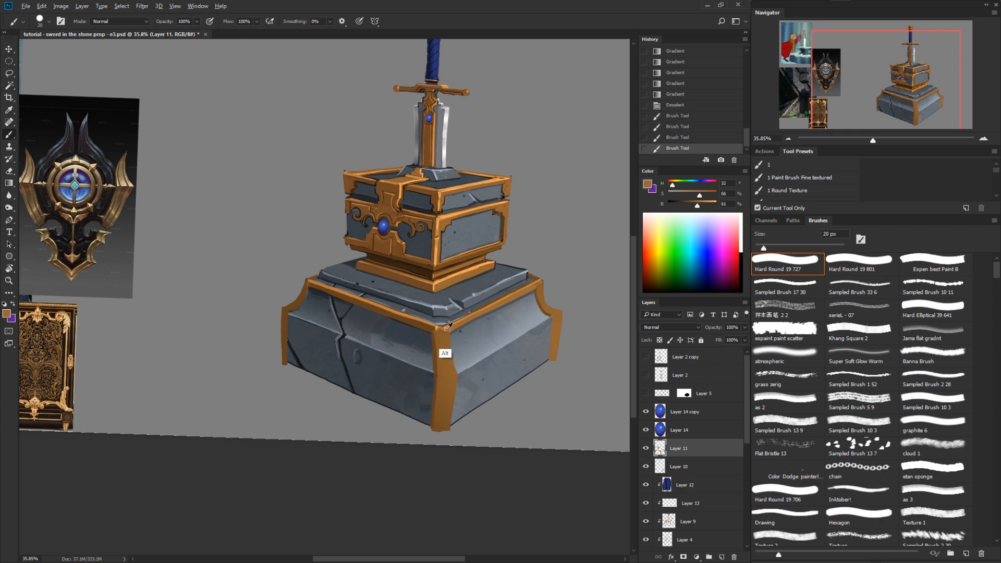
left_click(445, 331, "alt")
left_click_drag(454, 366, 450, 426)
Step: Lasso the front corner strip's upper bevel, lighten it with a sampled light gold gradient, and deselect it
key("r")
left_click_drag(498, 449, 537, 361)
key("l")
mouse_move(469, 318)
left_mouse_down()
mouse_move(464, 327)
mouse_move(442, 284)
mouse_move(471, 306)
left_mouse_up()
key("b")
left_click(473, 306, "alt")
key("g")
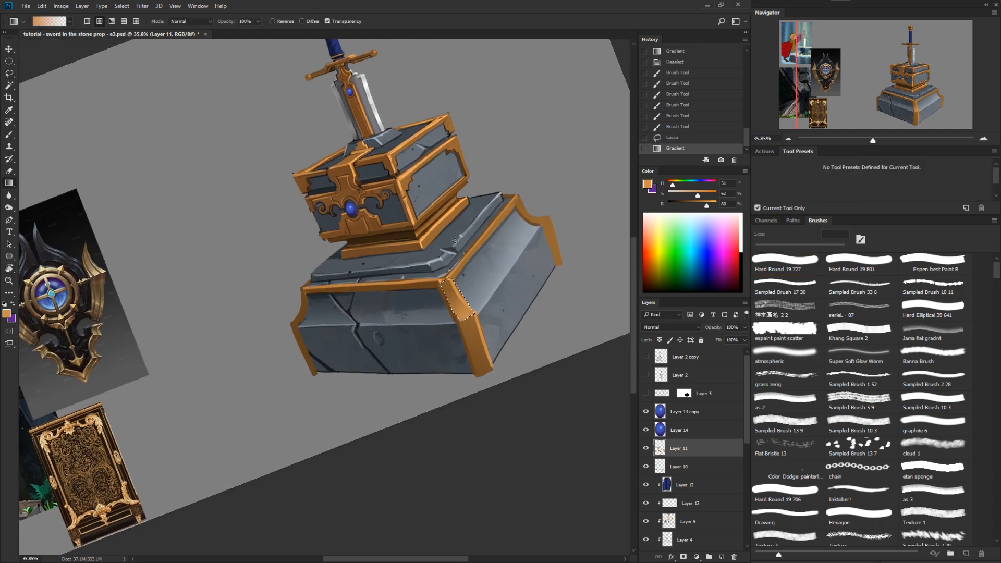
key("ctrl+d")
Step: Lasso part of the right corner strip's upper curve, lighten it with the light gold gradient, and deselect it
left_click_drag(560, 340, 550, 368)
key("l")
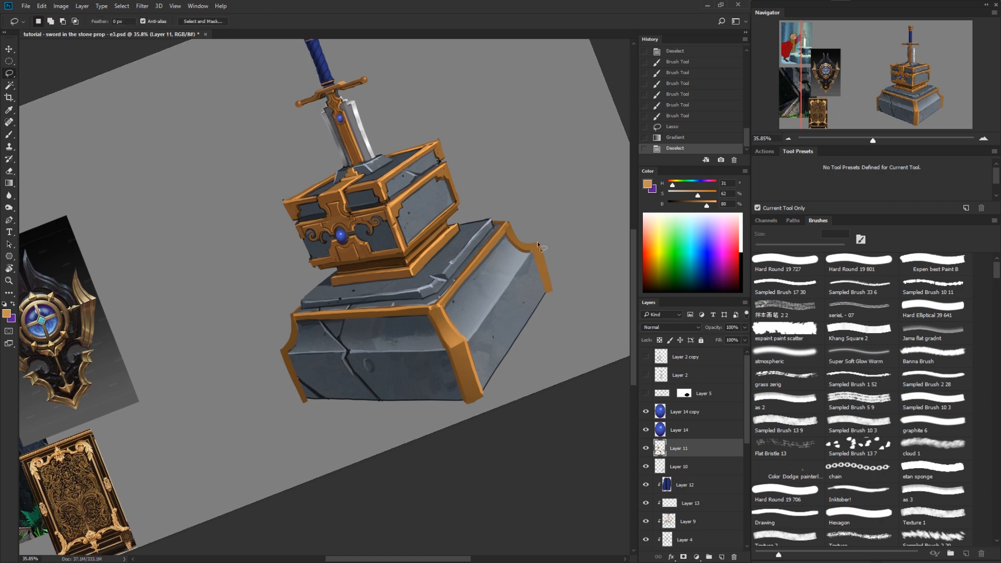
key("g")
mouse_move(524, 244)
left_mouse_down()
mouse_move(513, 236)
mouse_move(525, 243)
left_mouse_up()
key("ctrl+d")
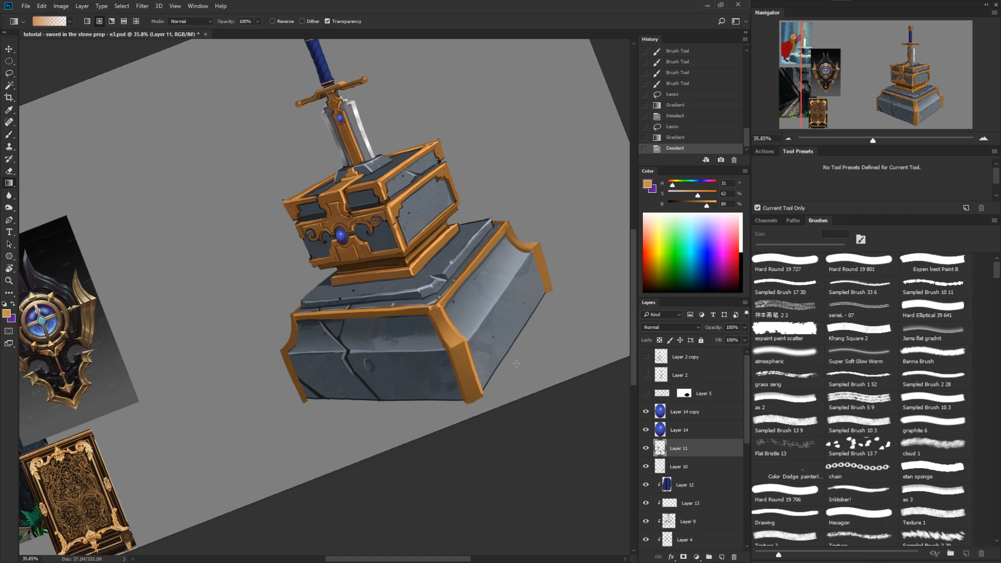
Step: Define the joint between the ledge trim and the front corner strip with a sampled dark brown line
key("r")
left_click_drag(522, 362, 492, 452)
left_click_drag(486, 400, 554, 408)
key("b")
left_click(483, 360, "alt")
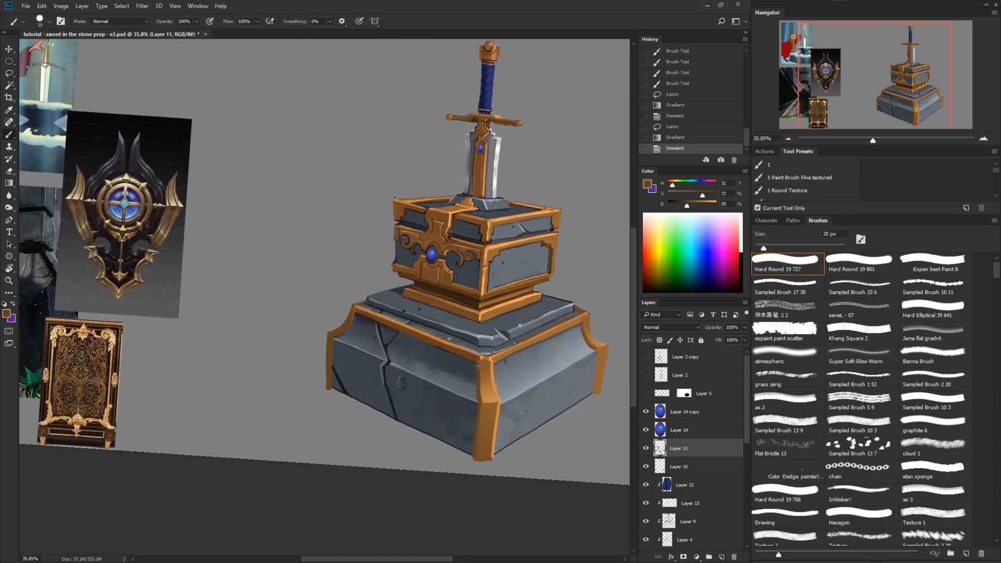
left_click_drag(481, 358, 491, 361)
left_click(487, 358, "alt")
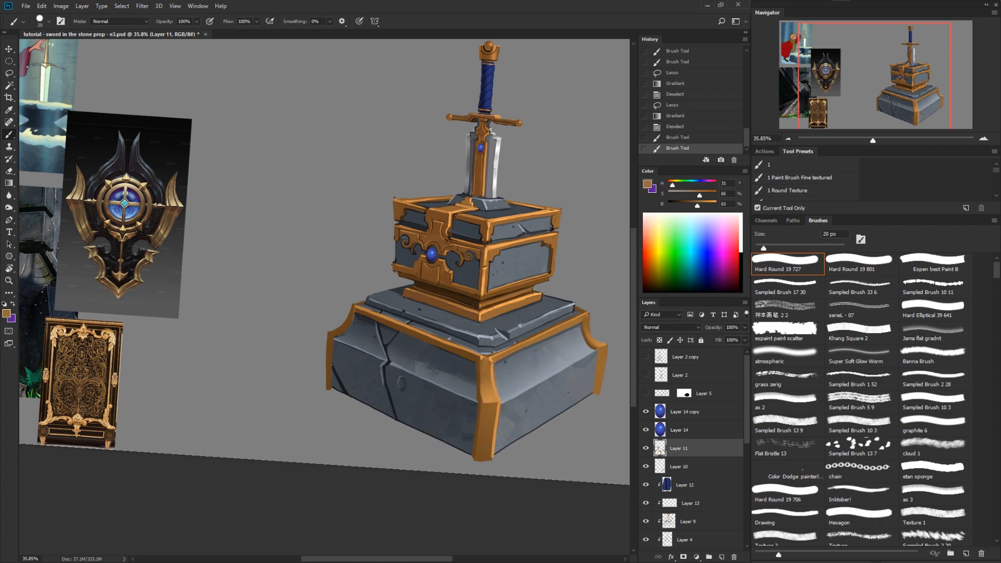
Step: Highlight the edges and bend of the front corner strip and the ledge trim's left corner with brighter sampled golds
left_click(492, 363, "alt")
left_click_drag(706, 205, 722, 208)
left_click_drag(481, 358, 492, 360)
left_click_drag(491, 360, 507, 352)
mouse_move(501, 354)
left_mouse_down()
mouse_move(582, 318)
mouse_move(495, 384)
mouse_move(500, 401)
left_mouse_up()
left_click_drag(482, 403, 500, 401)
left_click(484, 390, "alt")
left_click_drag(479, 365, 480, 399)
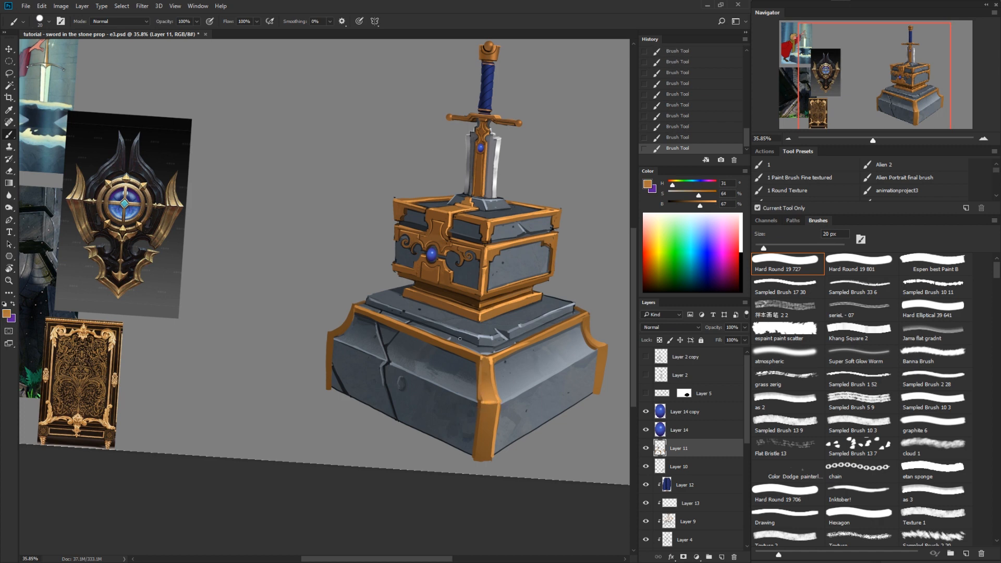
left_click(352, 317, "alt")
left_click_drag(363, 304, 356, 315)
Step: Paint a shadow along the left side of the front corner strip with sampled slate lowered to 11% brightness
left_click(470, 387, "alt")
left_click_drag(681, 206, 673, 206)
left_click_drag(476, 406, 475, 365)
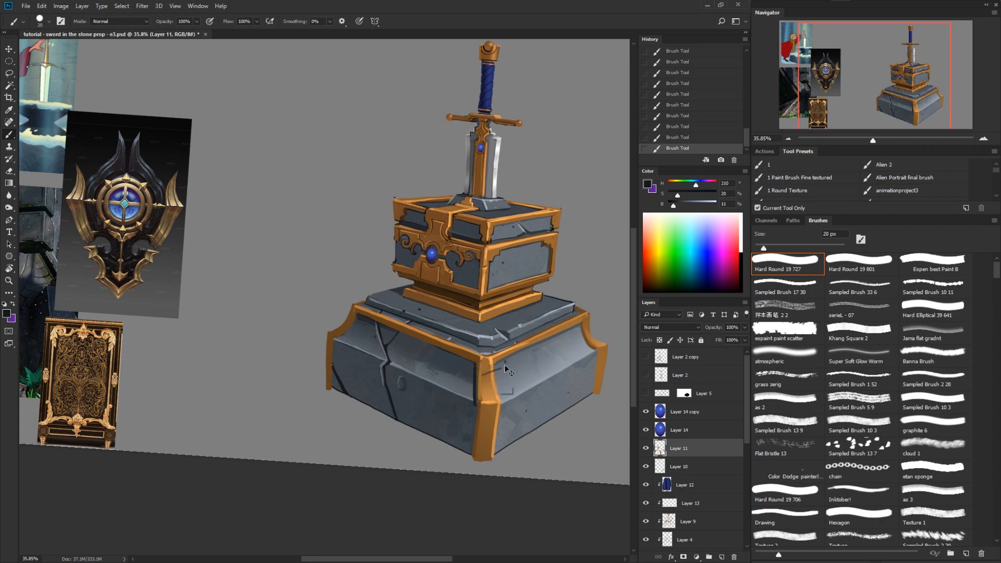
Step: Compare the front corner strip with and without the last three brush strokes
key("ctrl+z")
key("ctrl+z")
key("ctrl+z")
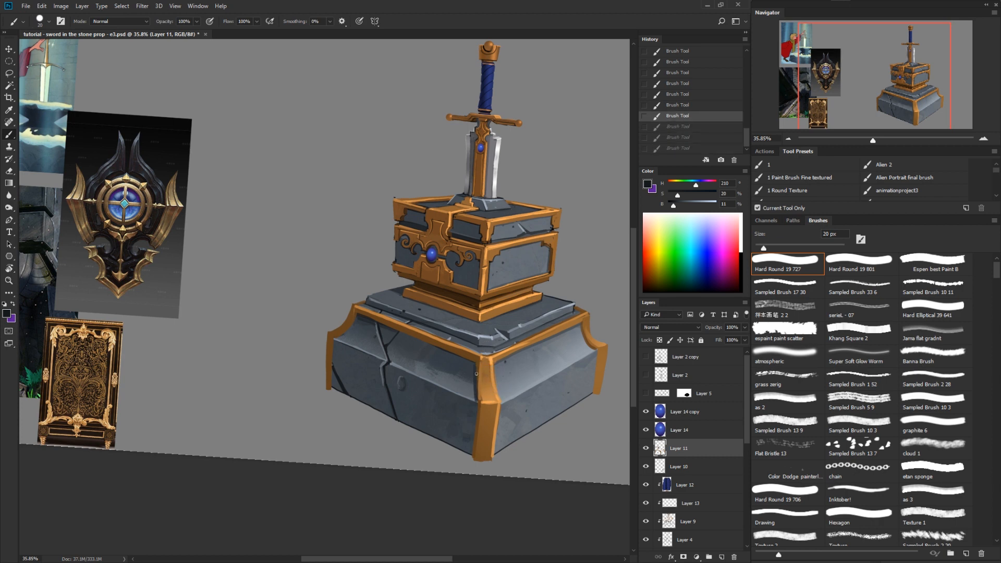
key("ctrl+shift+z")
key("ctrl+shift+z")
key("ctrl+shift+z")
Step: Extend the dark slate shadow down the front corner strip and along the left corner strip's inner edge
left_click_drag(471, 426, 477, 407)
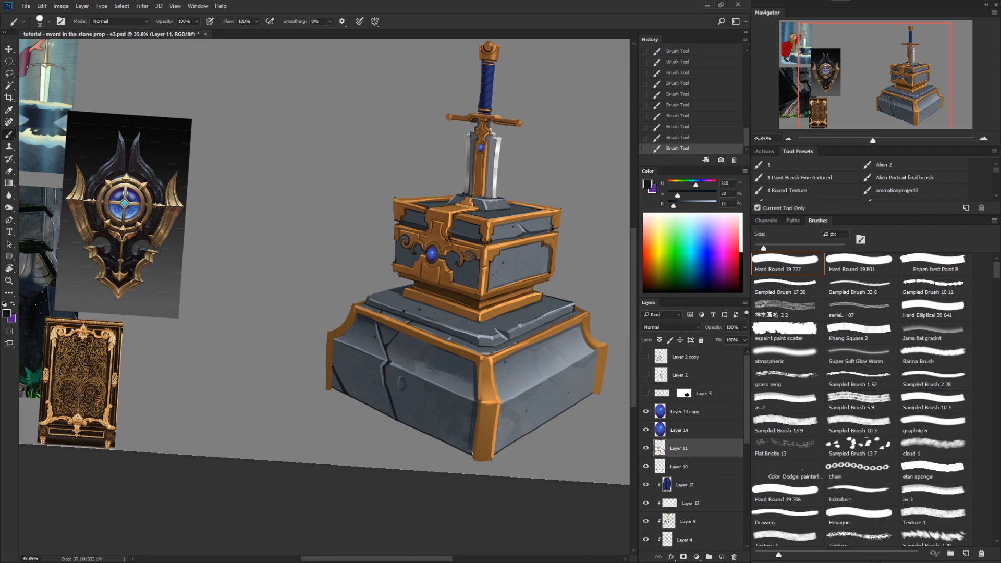
left_click_drag(471, 454, 470, 456)
left_click_drag(356, 317, 335, 342)
left_click_drag(334, 340, 332, 384)
Step: Examine the whole prop beside its references at a reduced zoom with the canvas upright
key("z")
left_click_drag(562, 332, 511, 339)
key("r")
left_click_drag(566, 419, 581, 405)
key("z")
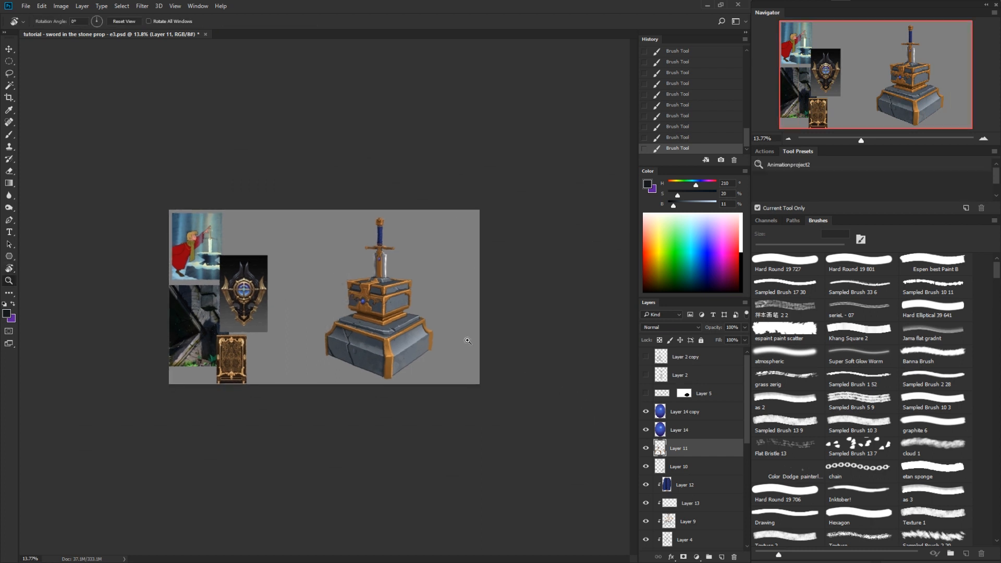
left_click_drag(468, 340, 600, 340)
left_click_drag(611, 340, 486, 344)
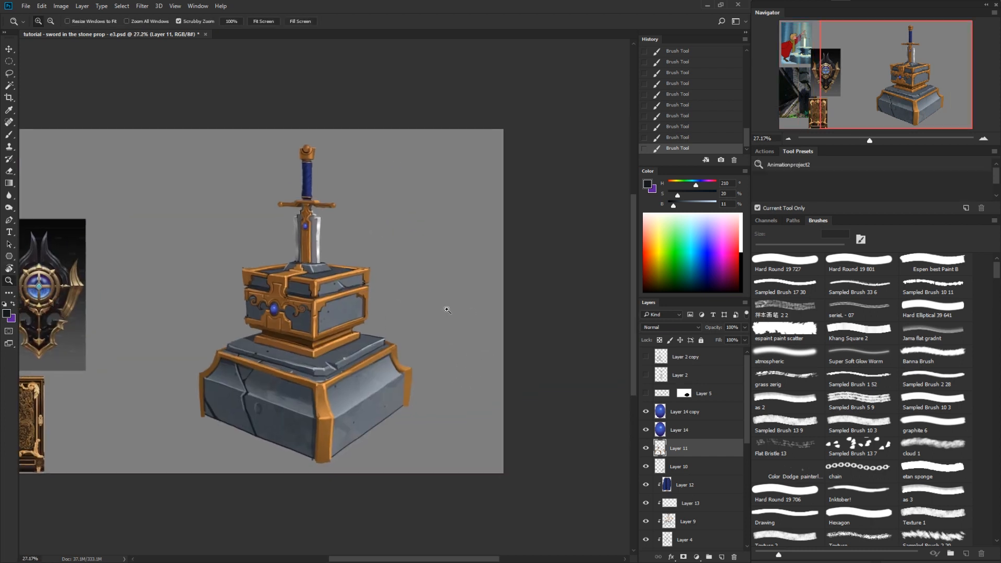
left_click_drag(374, 303, 462, 284)
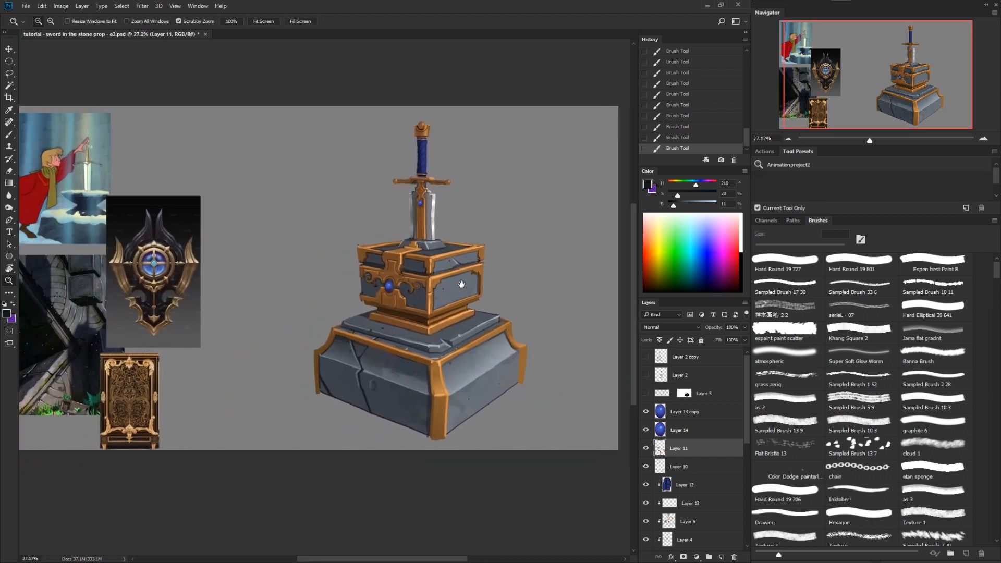
Step: Show the Layer 2 copy line sketch beside the prop and select Layer 14 copy
left_click(646, 375)
left_click(646, 375)
left_click(647, 357)
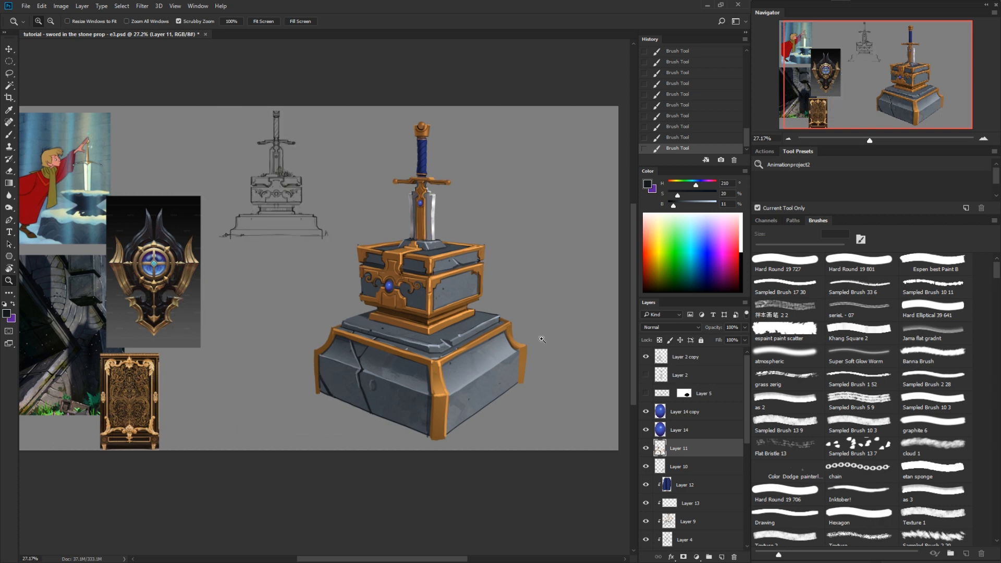
left_click_drag(412, 306, 394, 322)
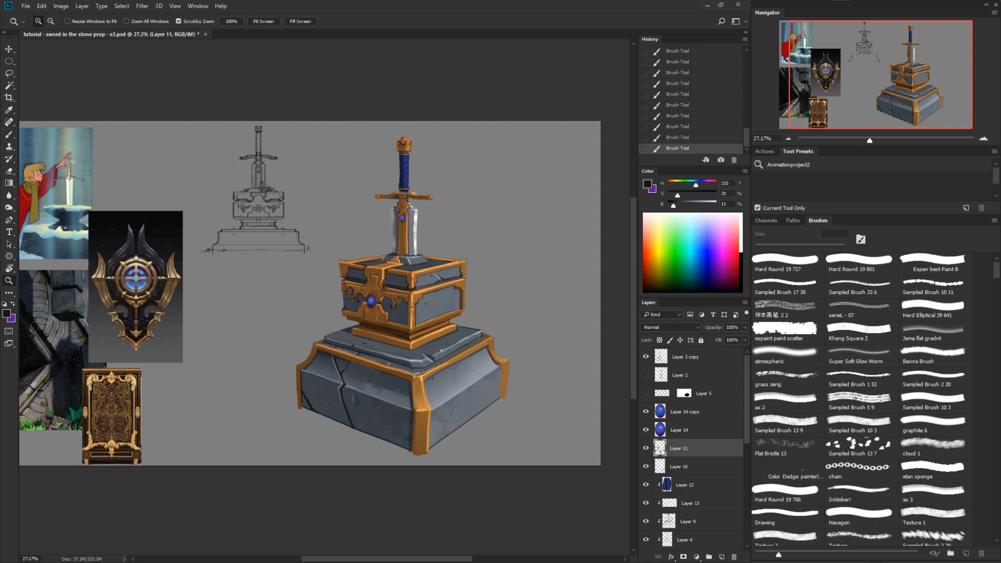
left_click(684, 412)
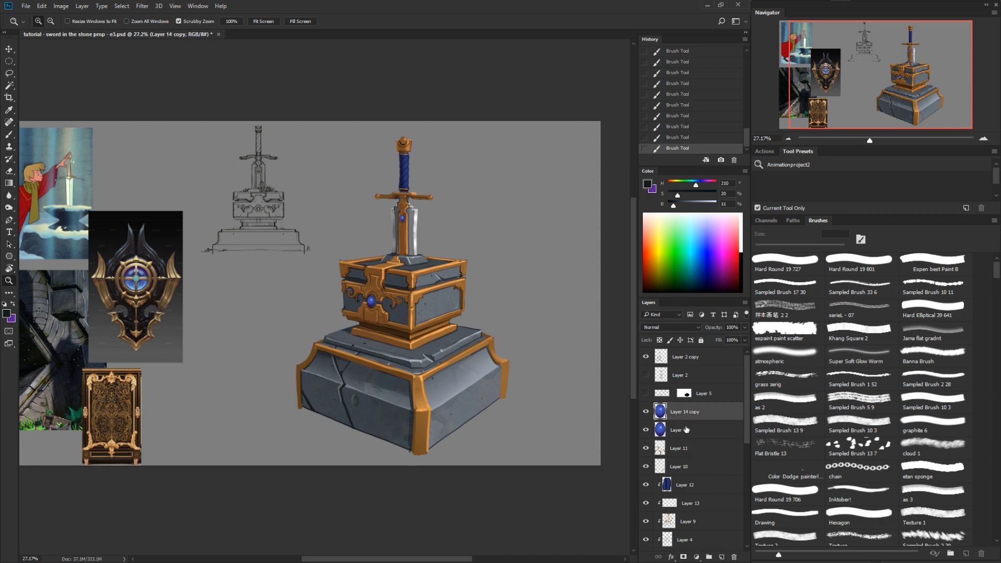
Step: Paste the moss reference photo onto a new layer above Layer 14 copy
left_click(722, 556)
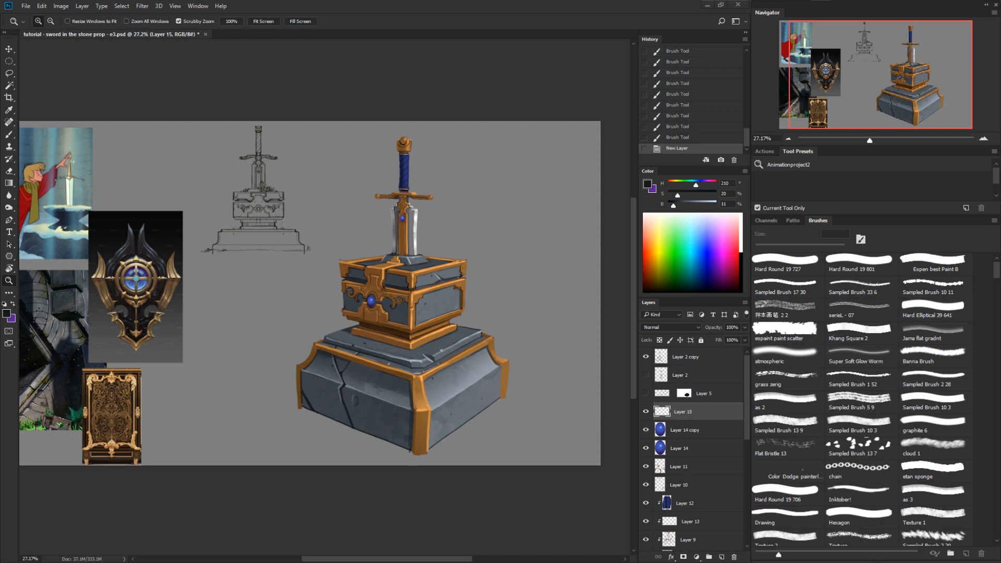
key("ctrl+v")
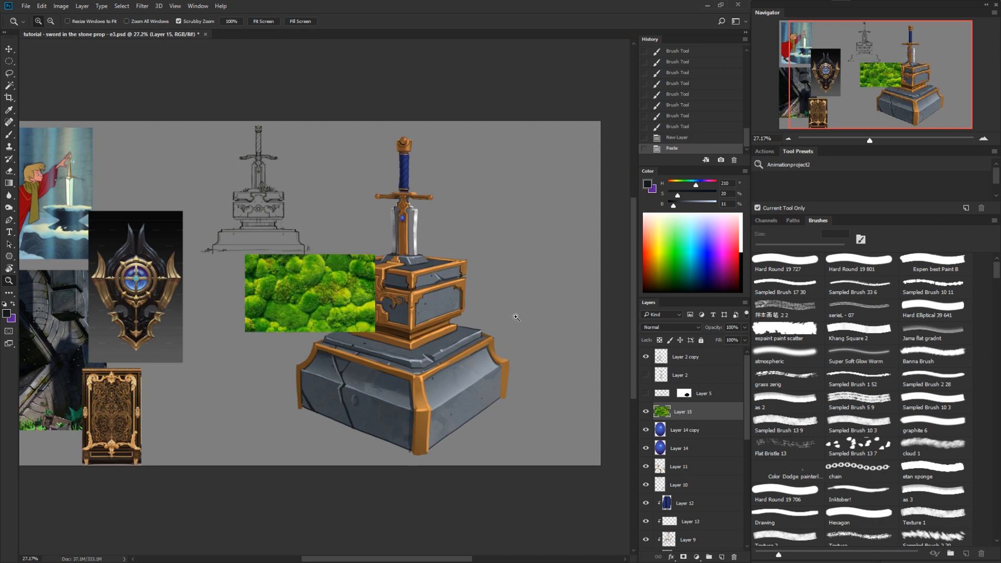
scroll(480, 306, "up", 1)
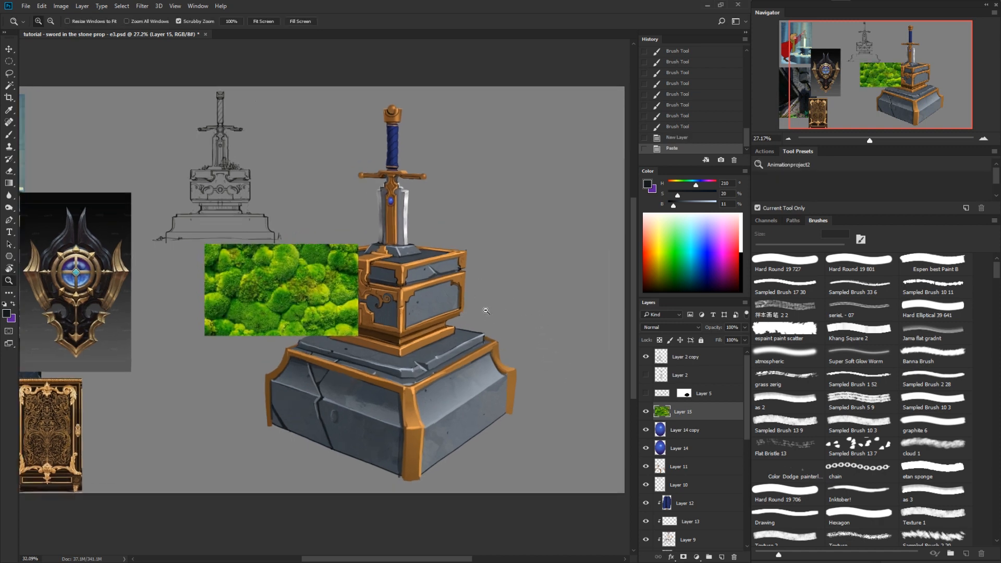
Step: Adjust the moss photo's Hue/Saturation to a hue of +28 and a saturation of -20
key("ctrl+u")
left_click_drag(548, 446, 548, 468)
left_click_drag(546, 423, 562, 421)
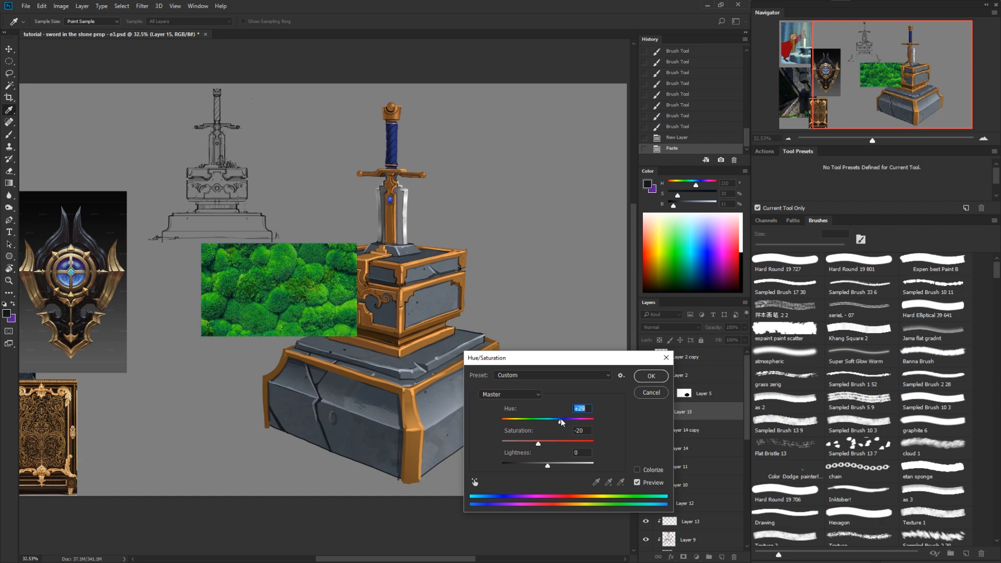
left_click(647, 377)
Step: Move the moss photo below the line sketch, clear of the sword prop
key("ctrl+space")
left_click_drag(417, 321, 446, 320)
key("v")
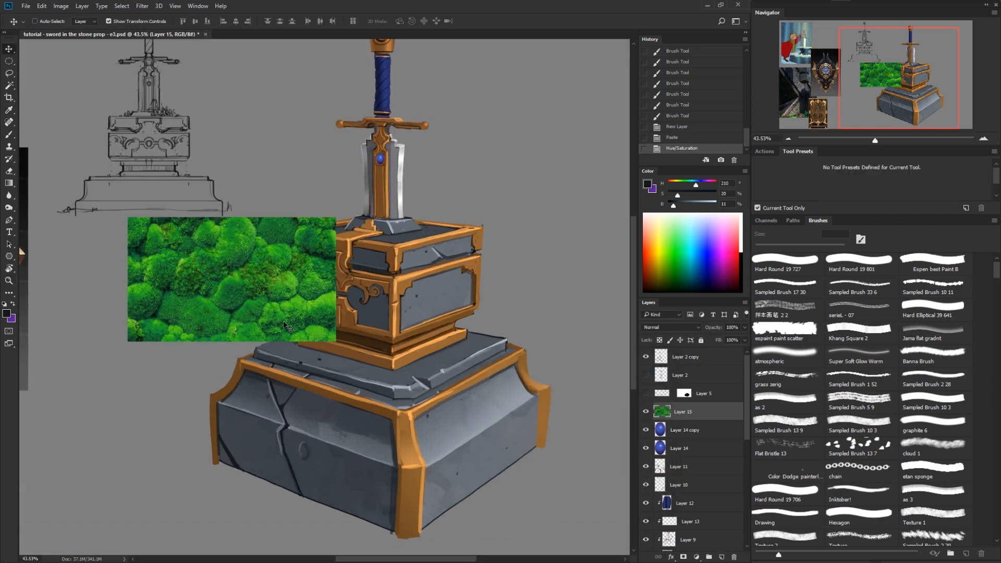
left_click_drag(273, 324, 146, 328)
key("space")
left_click_drag(187, 332, 315, 368)
Step: Duplicate the moss photo over the chest and place the copy beneath the original in the layer order
left_click_drag(321, 353, 574, 316)
key("space")
left_click_drag(473, 405, 385, 428)
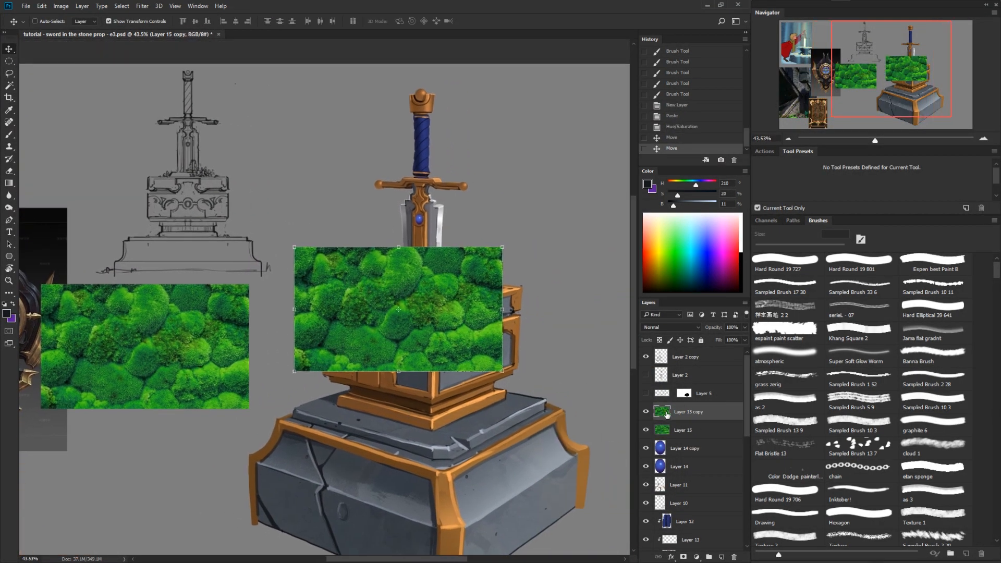
left_click_drag(667, 414, 667, 438)
left_click_drag(468, 330, 500, 320)
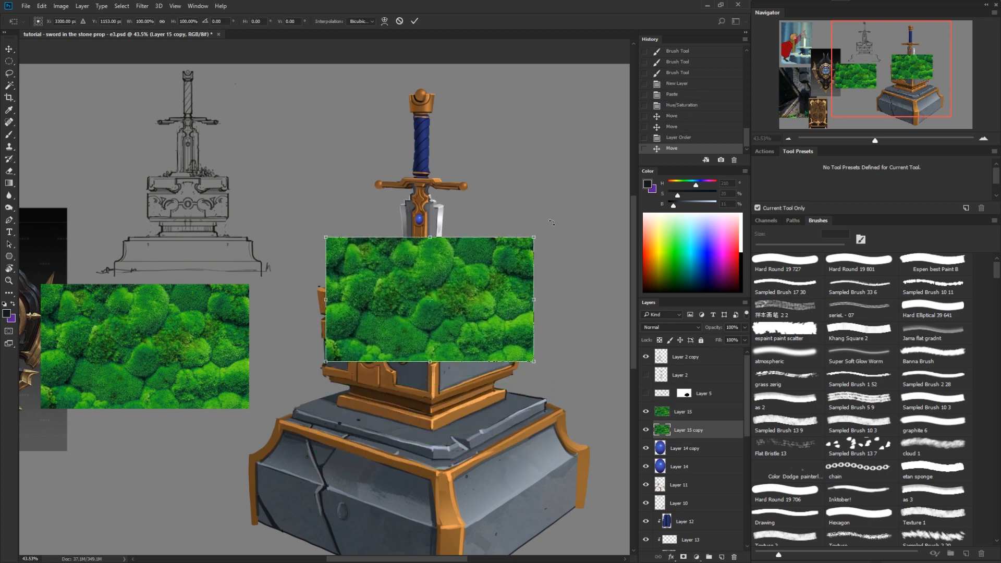
Step: Distort the moss copy's corners so it lies in perspective over the chest's lid
left_click_drag(534, 361, 532, 305)
left_click_drag(326, 360, 434, 319)
left_click_drag(326, 237, 310, 294)
left_click_drag(533, 237, 442, 257)
left_click_drag(530, 301, 547, 285)
key("Return")
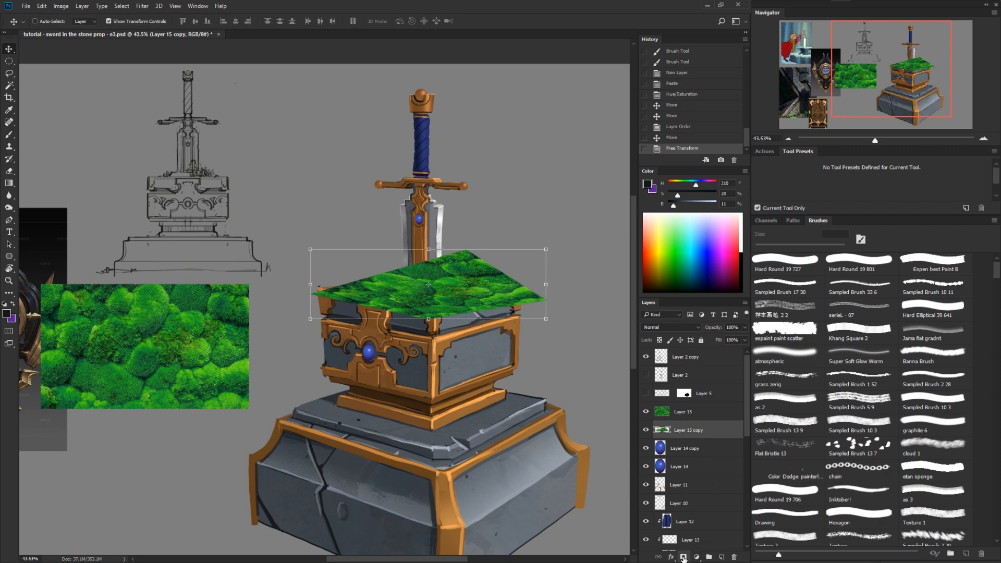
Step: Hide the moss copy with an inverted layer mask and choose the Espen best Paint B brush
left_click(683, 556)
key("ctrl+i")
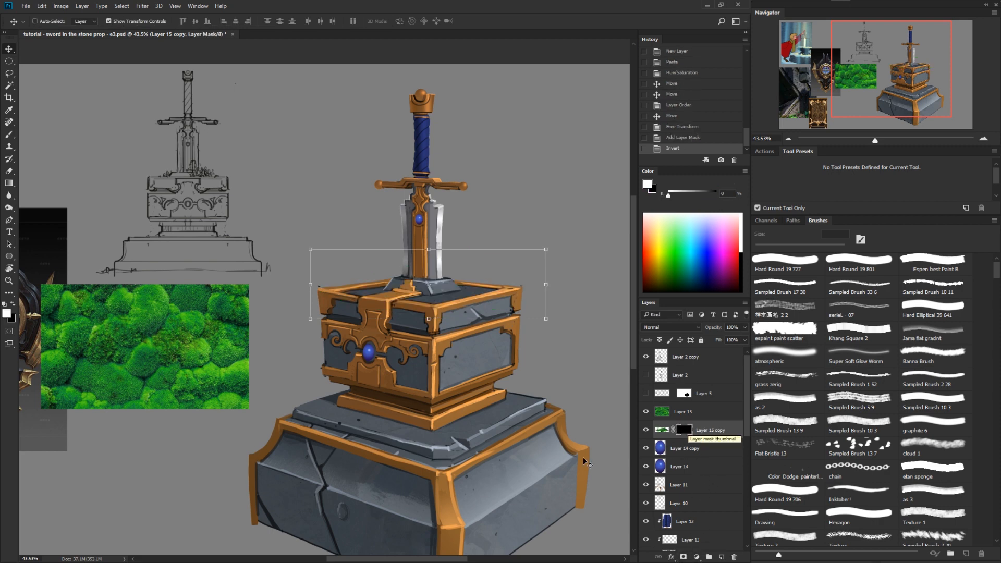
key("b")
right_click(486, 341)
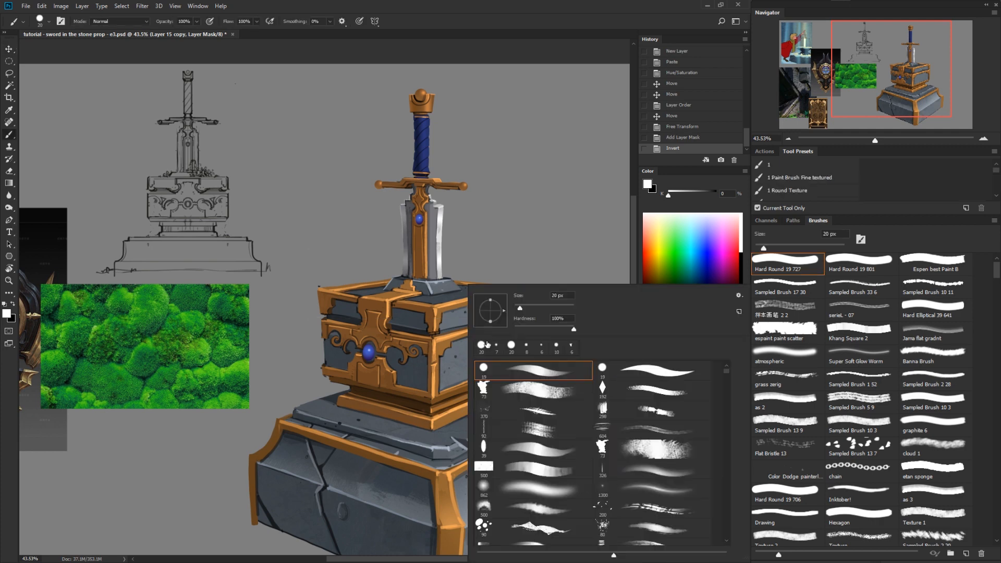
left_click(552, 390)
key("Return")
key("x")
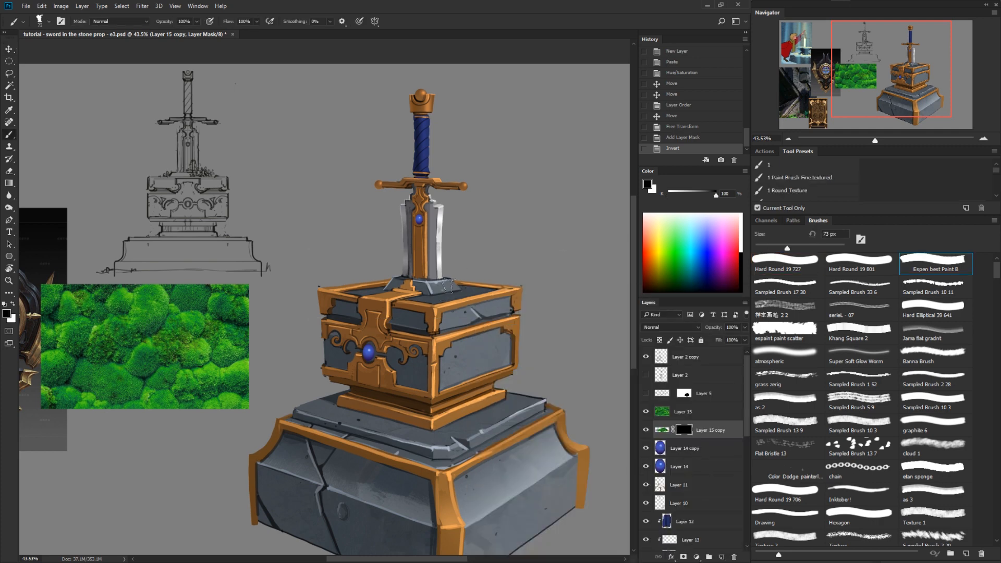
Step: Reveal moss around the sword's base on the chest lid by painting white on the mask with a 30 px brush
key("bracketleft")
key("bracketleft")
key("bracketleft")
left_click(434, 296)
key("x")
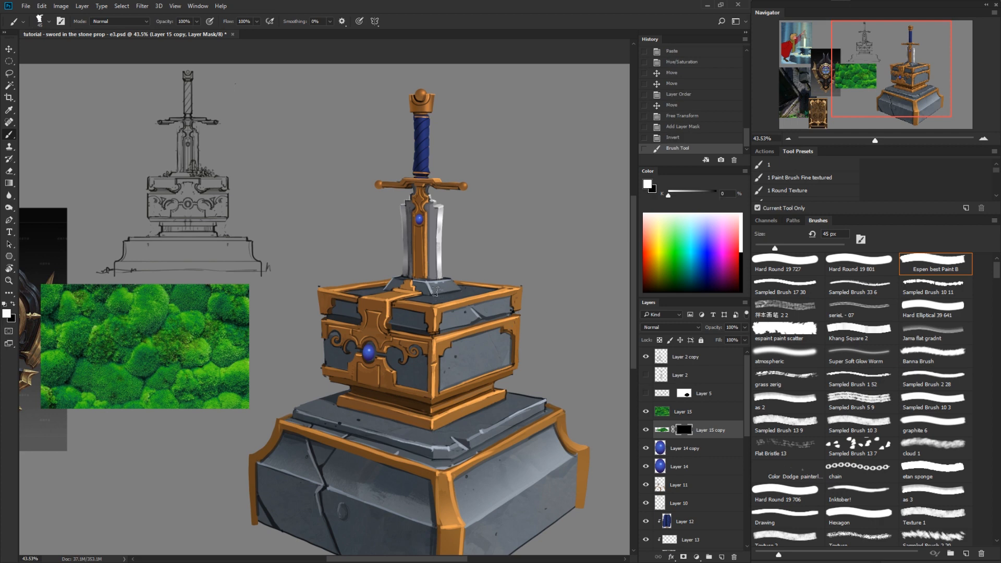
left_click(437, 294)
key("bracketleft")
key("bracketleft")
left_click_drag(438, 294, 458, 290)
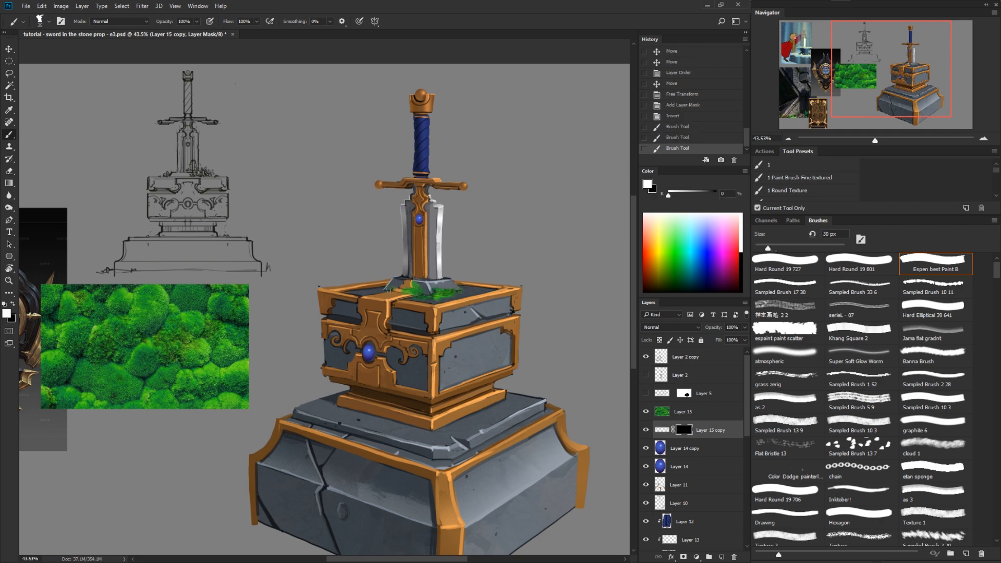
left_click_drag(377, 291, 420, 293)
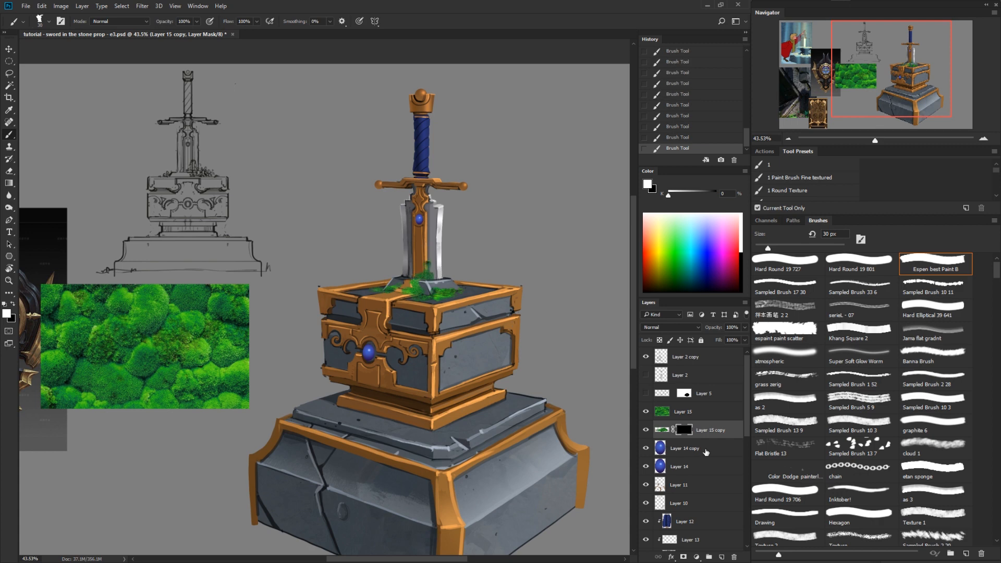
Step: Duplicate the Layer 15 moss photo over the prop, enlarging it to about 161% and rotating it about 119 degrees
left_click(661, 412)
key("v")
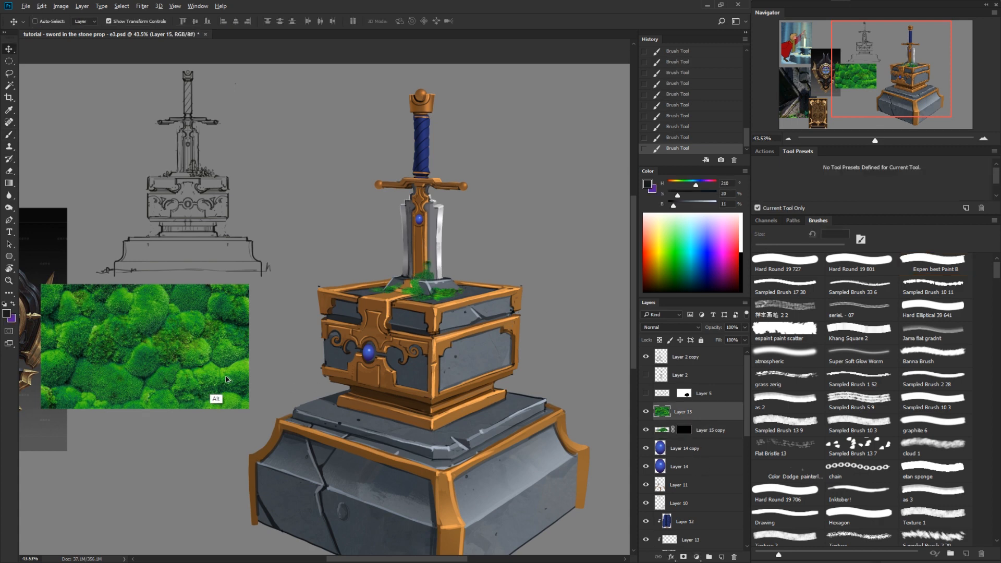
left_click_drag(203, 375, 458, 341)
key("ctrl+t")
left_click_drag(505, 251, 449, 517)
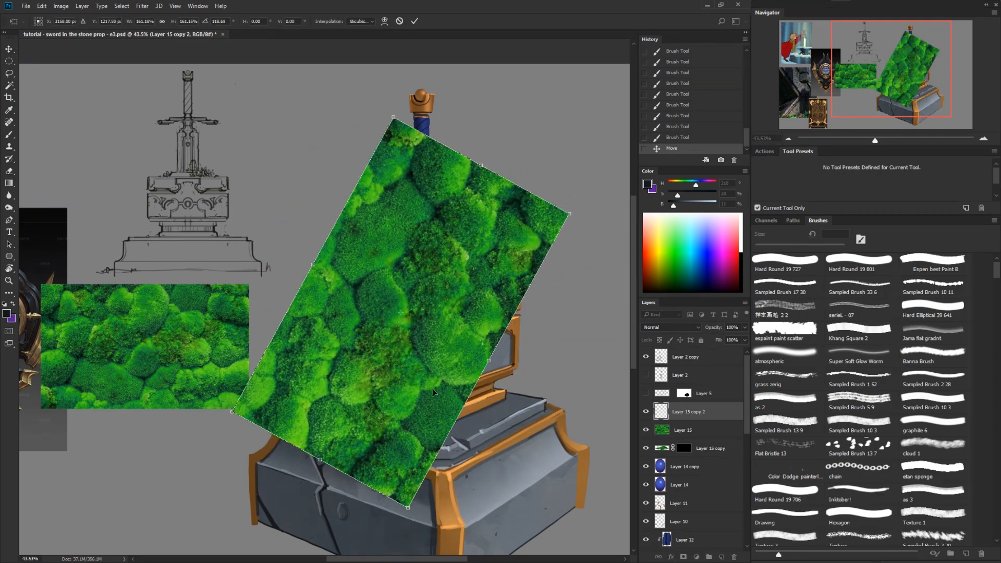
left_click_drag(432, 352, 452, 420)
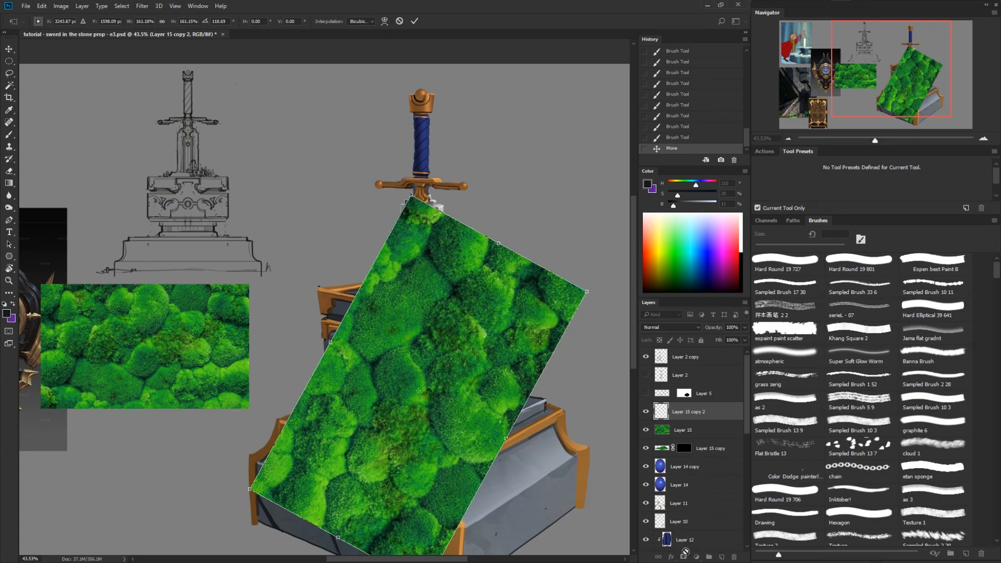
key("Return")
left_click(685, 557)
key("ctrl+z")
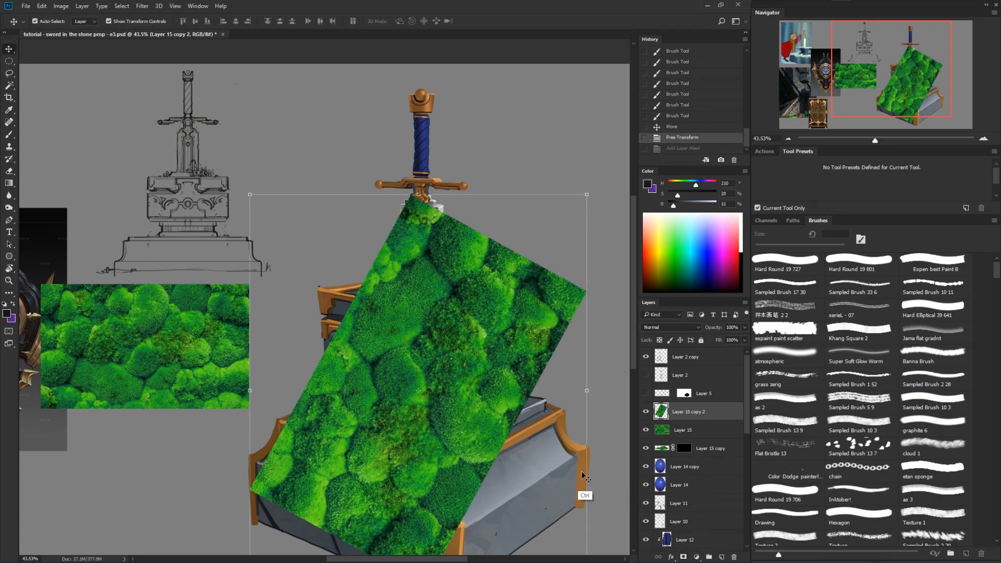
Step: Cover the prop with four more copies of the rotated moss photo and merge them into Layer 15 copy 2
left_click_drag(586, 473, 503, 483)
key("v")
left_click_drag(534, 373, 353, 451)
left_click_drag(359, 431, 376, 279)
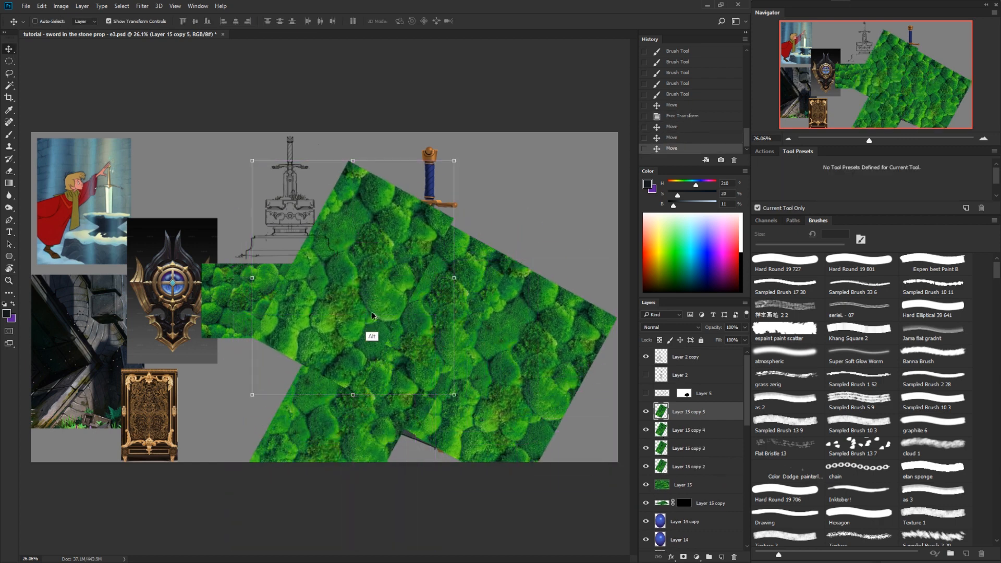
left_click_drag(389, 318, 499, 237)
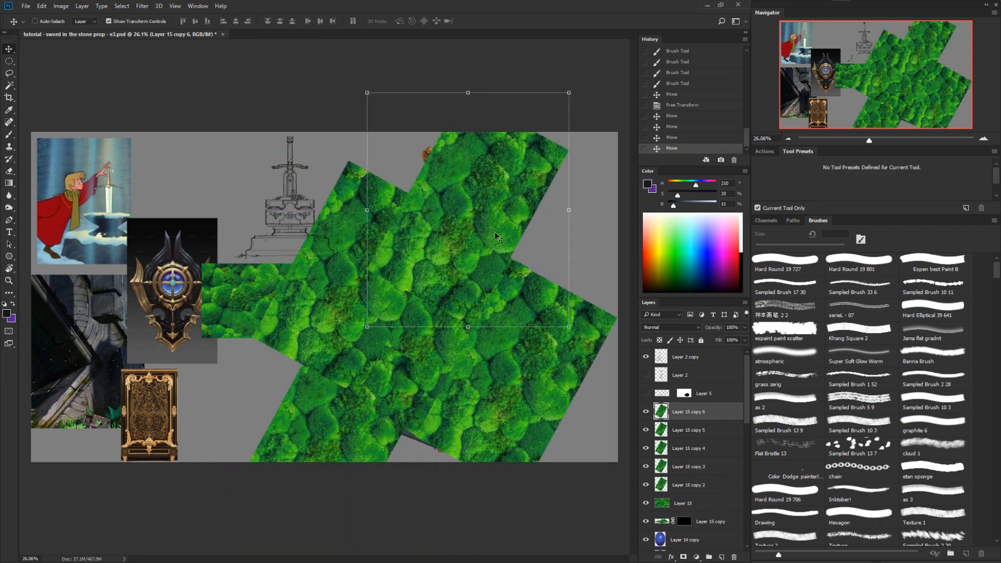
key("ctrl+e")
key("ctrl+e")
key("ctrl+e")
key("ctrl+e")
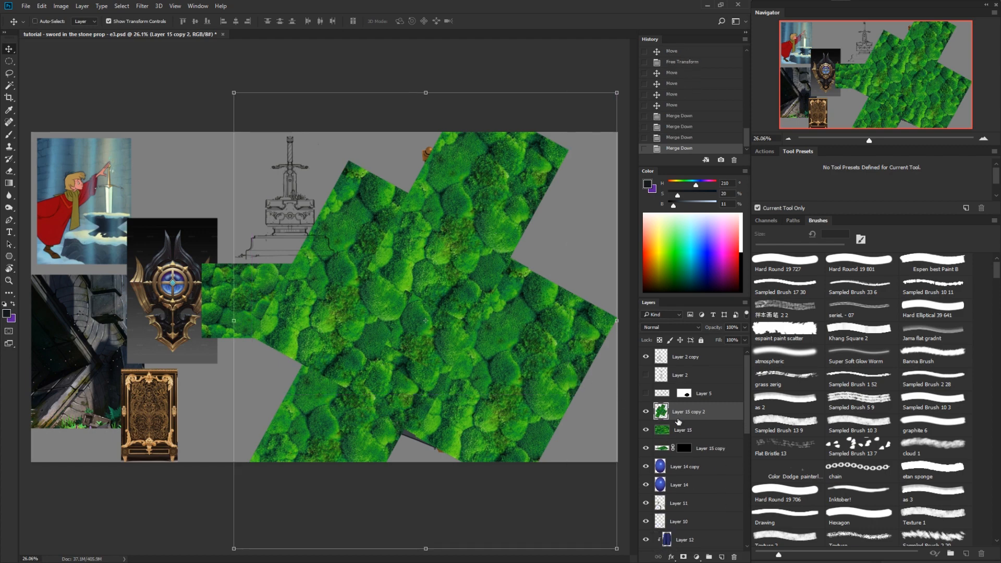
left_click(646, 412)
left_click(647, 412)
Step: Blend the seams between the merged moss pieces with content-aware Spot Healing strokes
key("j")
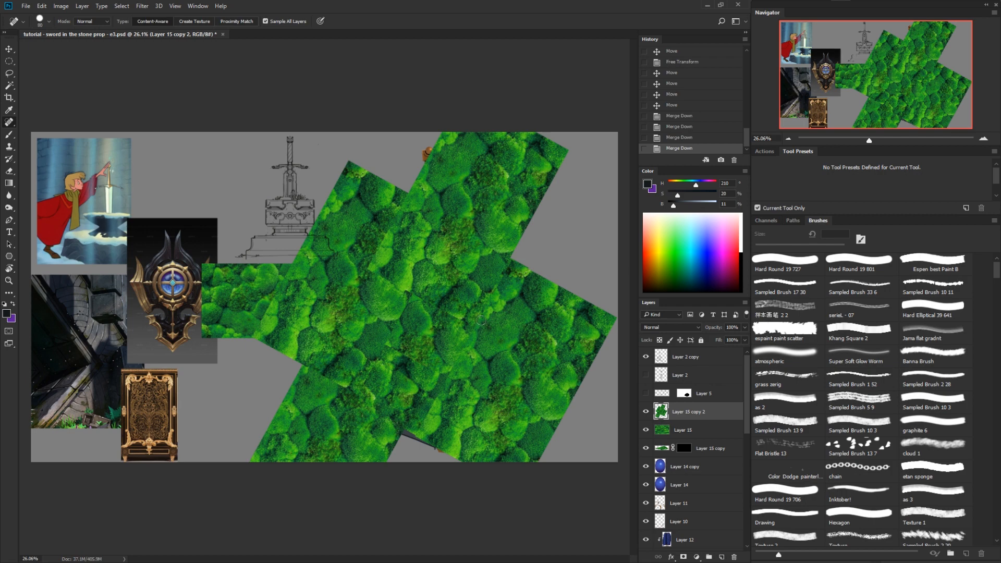
mouse_move(506, 269)
left_mouse_down()
mouse_move(472, 324)
mouse_move(368, 269)
mouse_move(403, 199)
left_mouse_up()
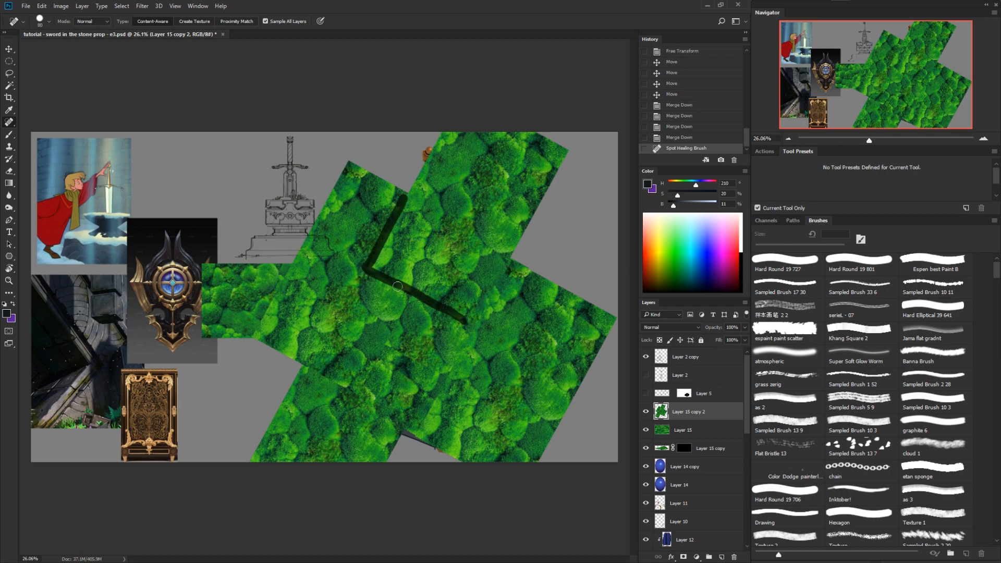
left_click_drag(370, 272, 384, 230)
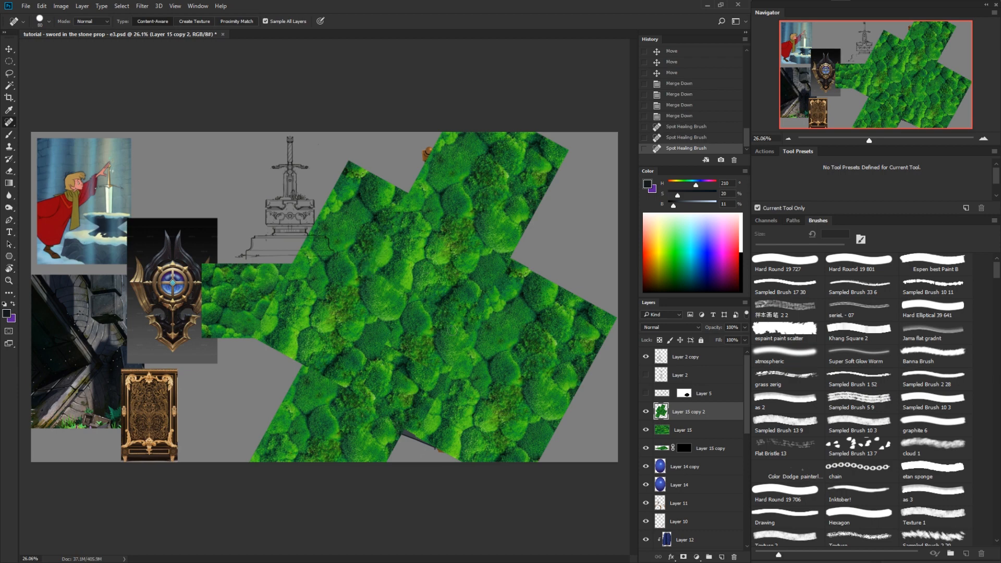
left_click_drag(461, 340, 423, 424)
left_click_drag(370, 334, 441, 375)
left_click_drag(395, 434, 469, 449)
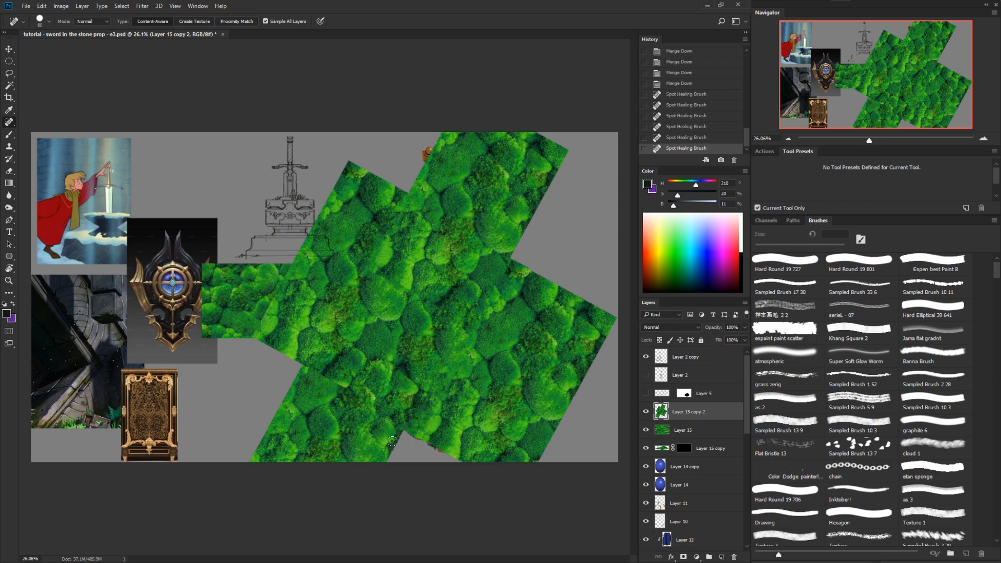
mouse_move(395, 442)
left_mouse_down()
mouse_move(461, 453)
mouse_move(410, 438)
left_mouse_up()
Step: Clone moss into the notches along the lower edge and lower-left corner of the merged texture at full opacity
key("s")
left_click(457, 379, "alt")
key("bracketright")
key("bracketright")
key("bracketright")
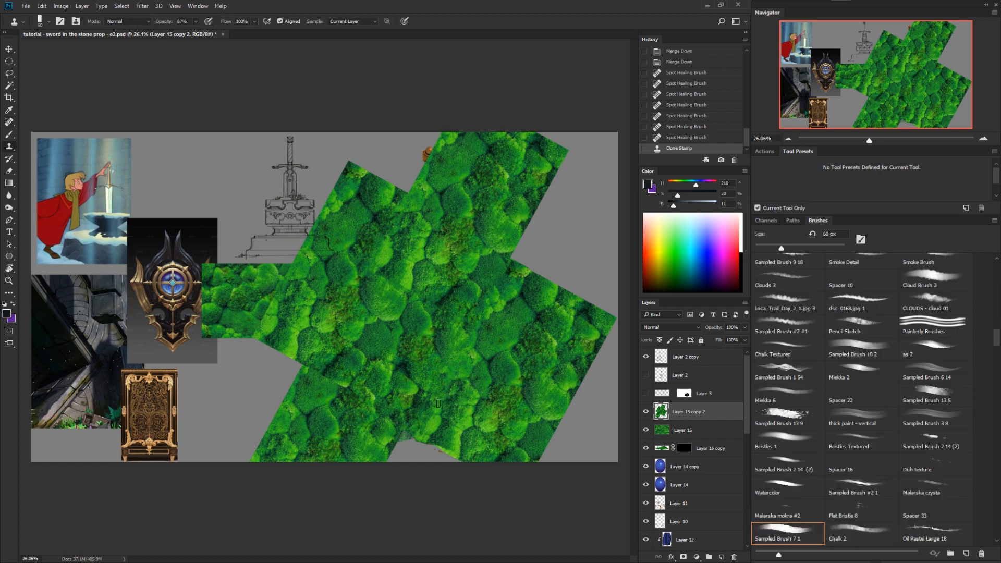
key("0")
mouse_move(408, 432)
left_mouse_down()
mouse_move(420, 448)
mouse_move(404, 454)
left_mouse_up()
mouse_move(326, 394)
left_mouse_down()
mouse_move(285, 366)
mouse_move(313, 369)
mouse_move(302, 361)
left_mouse_up()
Step: Clone moss over the central seam and the upper notches of the merged texture
left_click(466, 296, "alt")
mouse_move(464, 277)
left_mouse_down()
mouse_move(442, 296)
mouse_move(451, 292)
left_mouse_up()
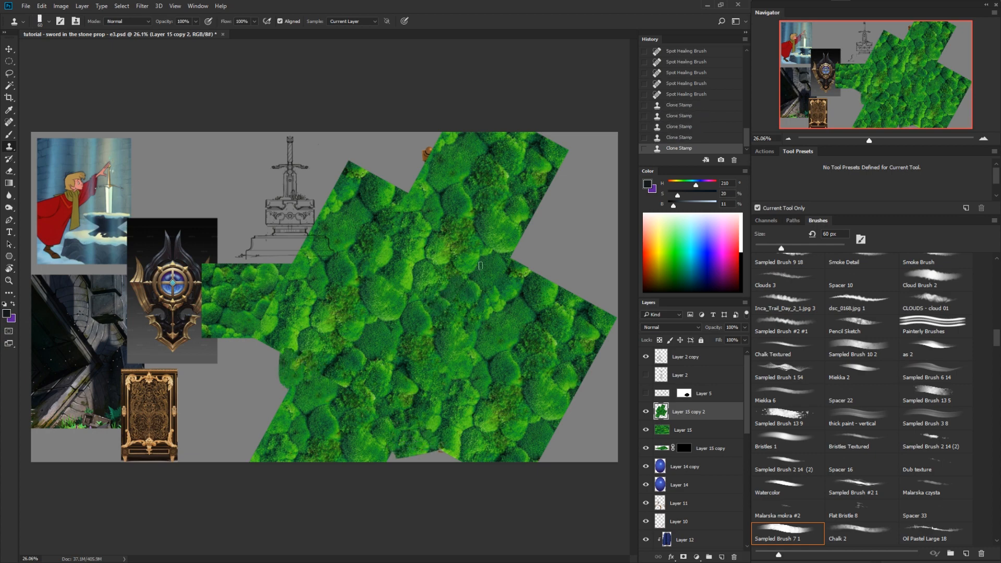
left_click(496, 250, "alt")
mouse_move(508, 260)
left_mouse_down()
mouse_move(505, 272)
mouse_move(526, 248)
left_mouse_up()
left_click(449, 199, "alt")
left_click_drag(437, 158, 415, 171)
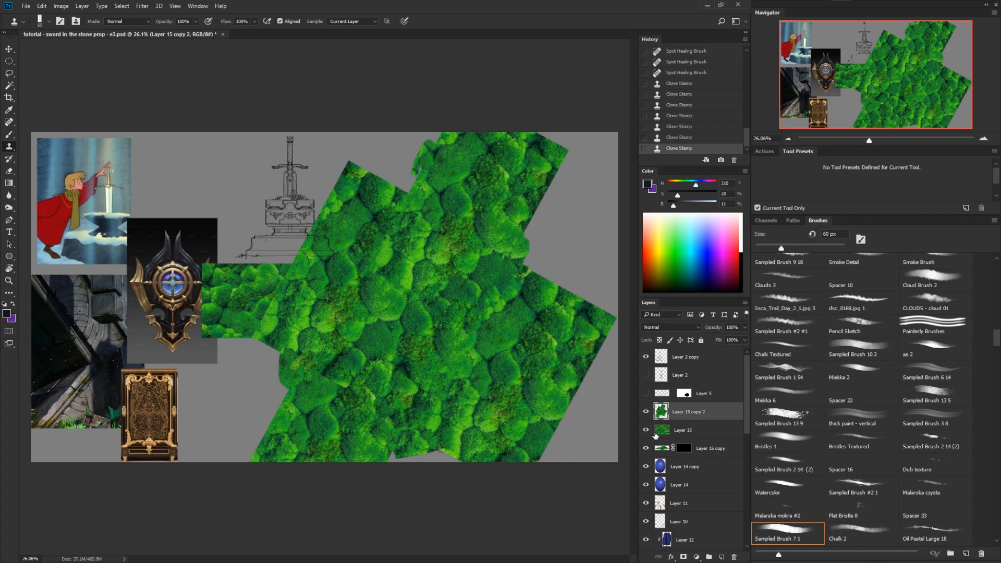
Step: Hide the merged moss texture with an inverted layer mask and ready the brush for painting on the chest
left_click(683, 557)
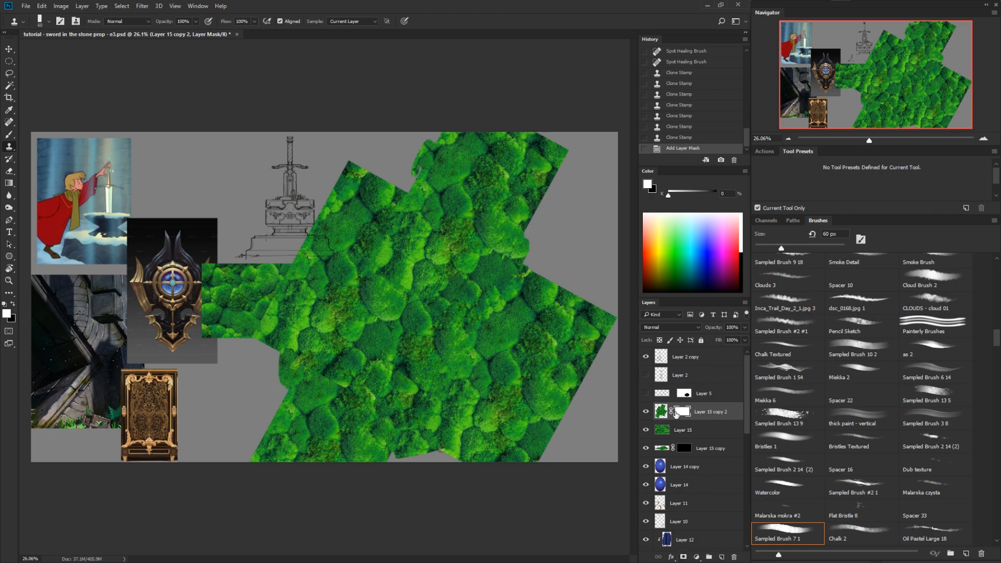
key("ctrl+i")
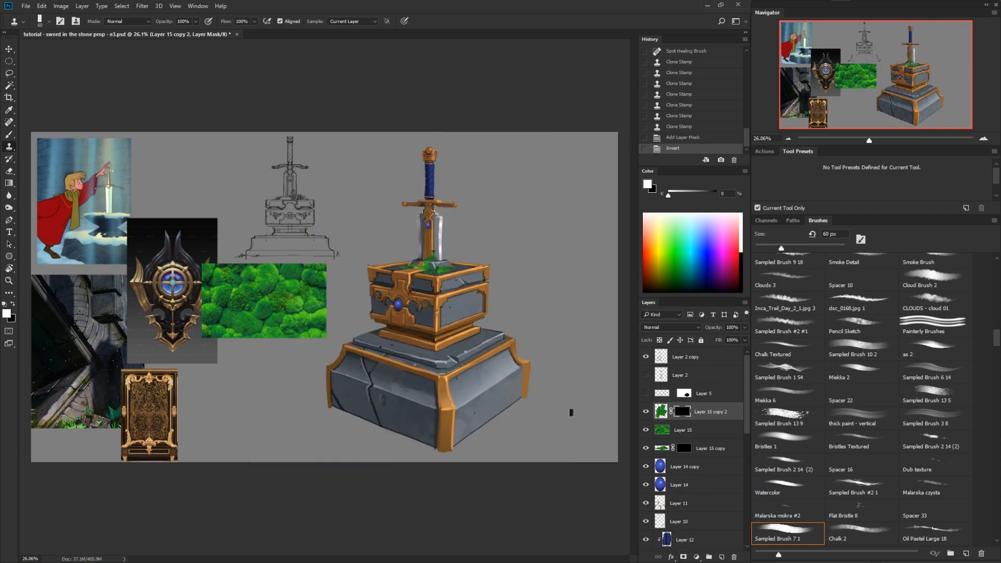
key("z")
left_click_drag(424, 295, 468, 272)
left_click_drag(468, 272, 469, 396)
key("b")
Step: Paint moss on the mask around the sword's base and in the groove beneath the chest's lid, narrowing the brush to 10 px
left_click_drag(444, 361, 493, 352)
key("bracketleft")
mouse_move(494, 354)
left_mouse_down()
mouse_move(489, 359)
mouse_move(498, 358)
left_mouse_up()
key("bracketleft")
key("bracketleft")
mouse_move(488, 412)
left_mouse_down()
mouse_move(498, 337)
mouse_move(474, 338)
mouse_move(536, 319)
mouse_move(461, 333)
mouse_move(423, 323)
mouse_move(469, 334)
left_mouse_up()
left_click_drag(502, 385, 476, 385)
left_click_drag(539, 378, 566, 346)
key("b")
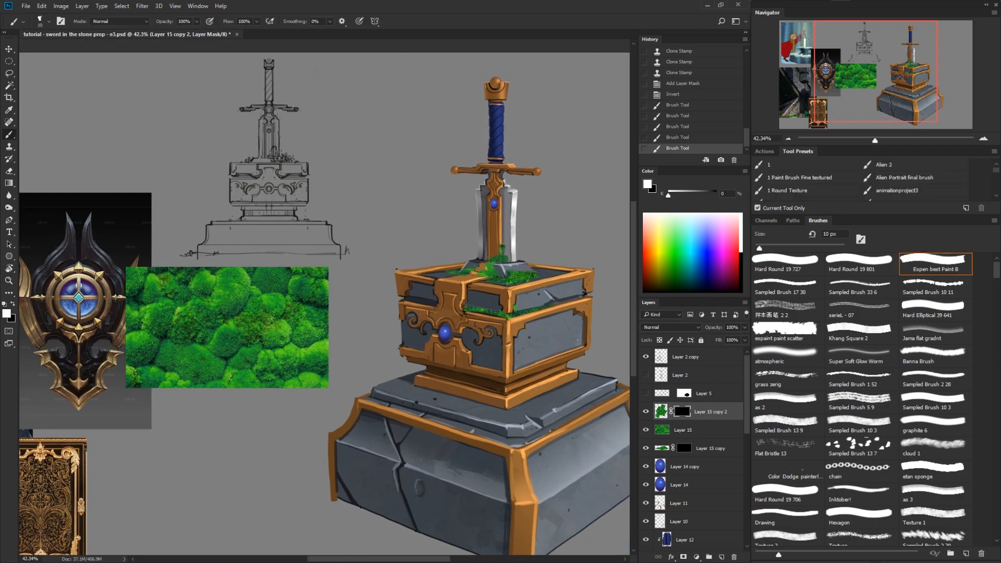
Step: Paint moss along both sides of the chest's stepped foot with 25 px and 15 px brush sizes
key("bracketright")
left_click_drag(496, 388, 429, 375)
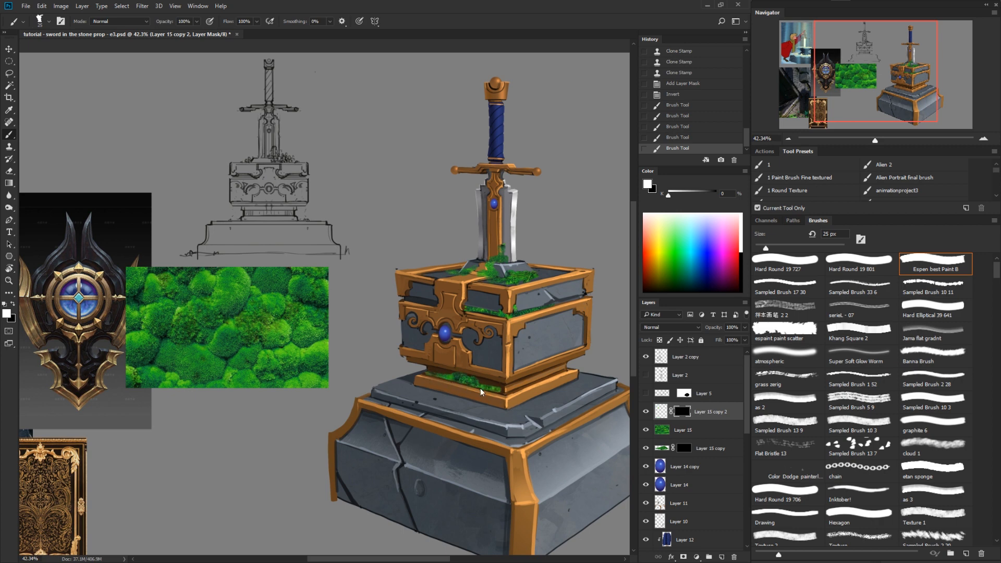
key("bracketleft")
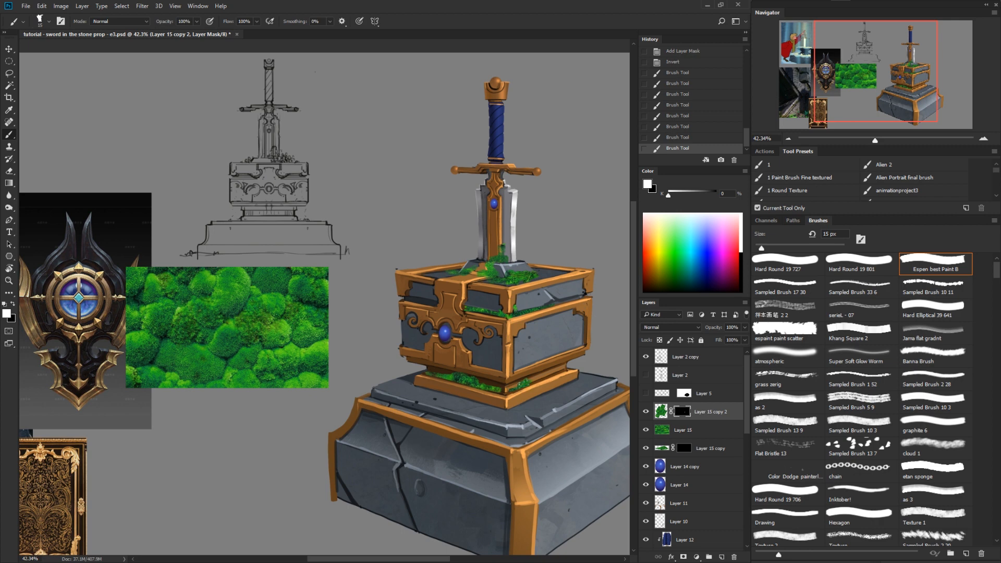
left_click_drag(519, 384, 528, 381)
mouse_move(531, 378)
left_mouse_down()
mouse_move(540, 374)
mouse_move(527, 386)
left_mouse_up()
Step: Paint moss on the left and right sides of the pedestal's upper stone slab with a 25 px brush
key("bracketright")
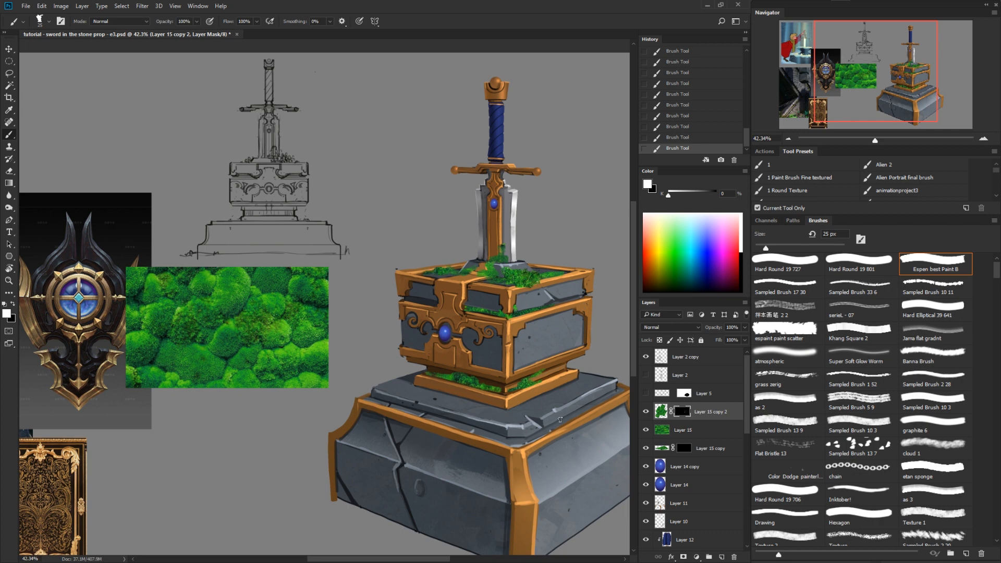
mouse_move(544, 407)
left_mouse_down()
mouse_move(453, 325)
mouse_move(462, 328)
mouse_move(447, 328)
mouse_move(466, 319)
mouse_move(427, 337)
mouse_move(358, 330)
mouse_move(386, 329)
mouse_move(338, 341)
mouse_move(388, 349)
mouse_move(316, 332)
mouse_move(370, 347)
mouse_move(352, 330)
mouse_move(379, 330)
mouse_move(354, 319)
mouse_move(397, 326)
left_mouse_up()
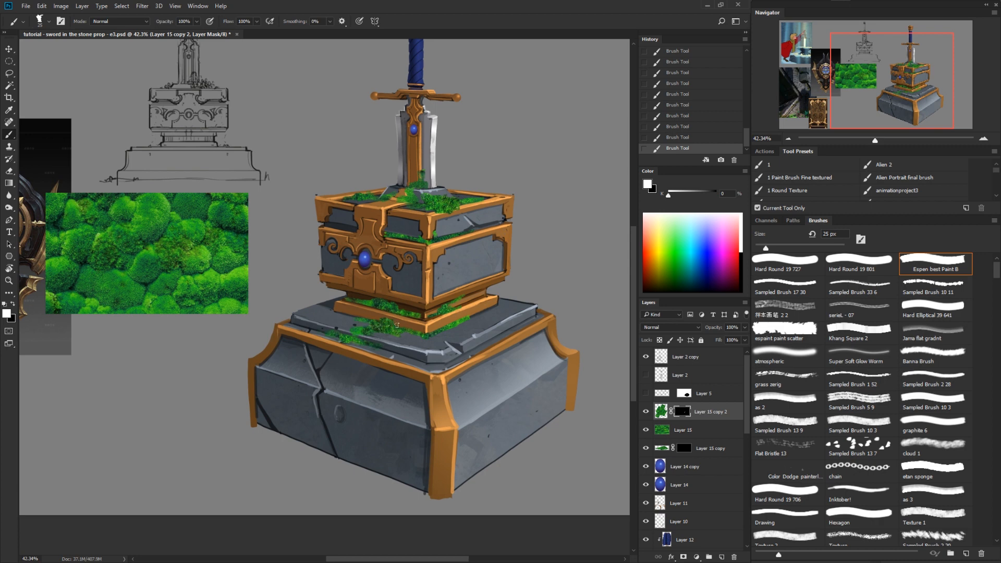
left_click_drag(511, 321, 522, 321)
Step: Paint moss clumps along the pedestal's ground edge, from its far left corner to the right of the front corner post
mouse_move(465, 477)
left_mouse_down()
mouse_move(485, 469)
mouse_move(455, 488)
mouse_move(588, 387)
left_mouse_up()
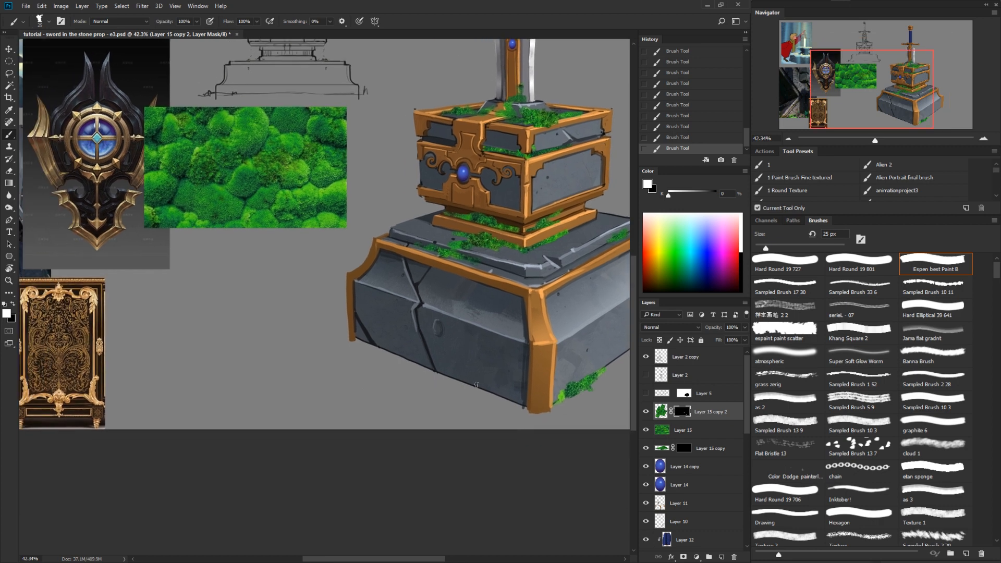
mouse_move(467, 384)
left_mouse_down()
mouse_move(479, 386)
mouse_move(454, 383)
mouse_move(476, 378)
mouse_move(477, 392)
mouse_move(358, 339)
mouse_move(327, 339)
mouse_move(389, 357)
left_mouse_up()
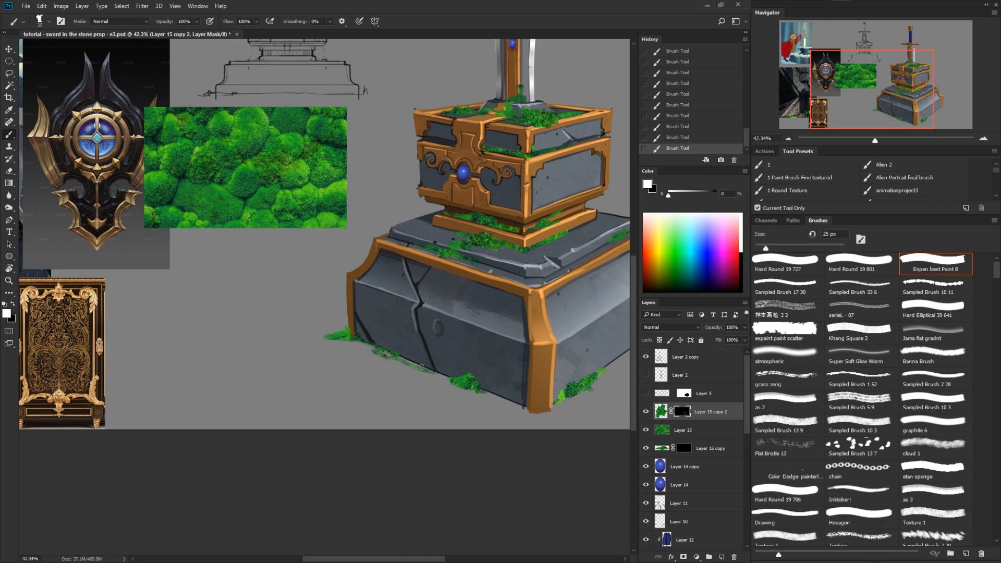
left_click_drag(532, 362, 449, 409)
left_click_drag(455, 407, 443, 389)
Step: Paint moss hanging over the pedestal's upper gold rim at the left end of its front face
left_click(401, 418)
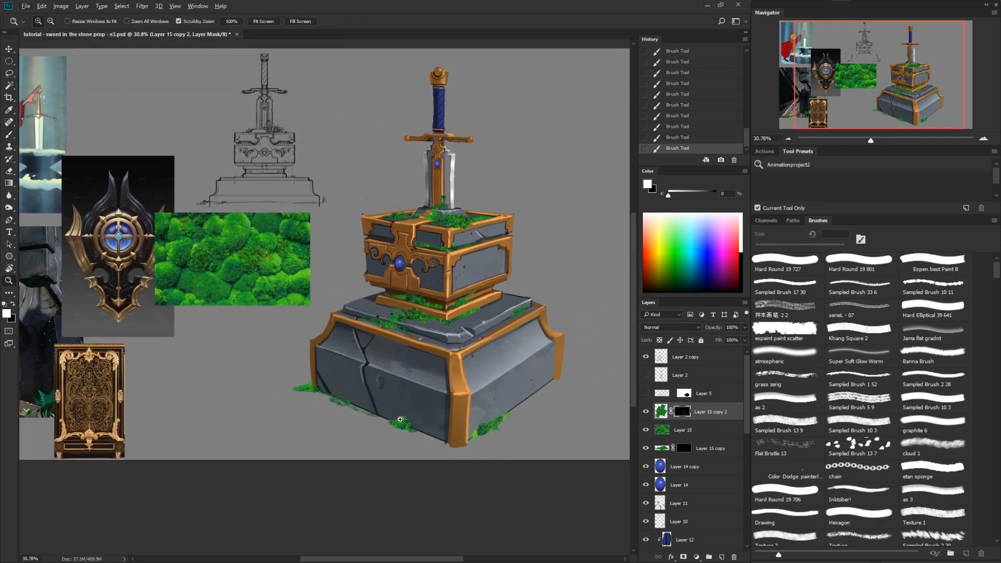
key("b")
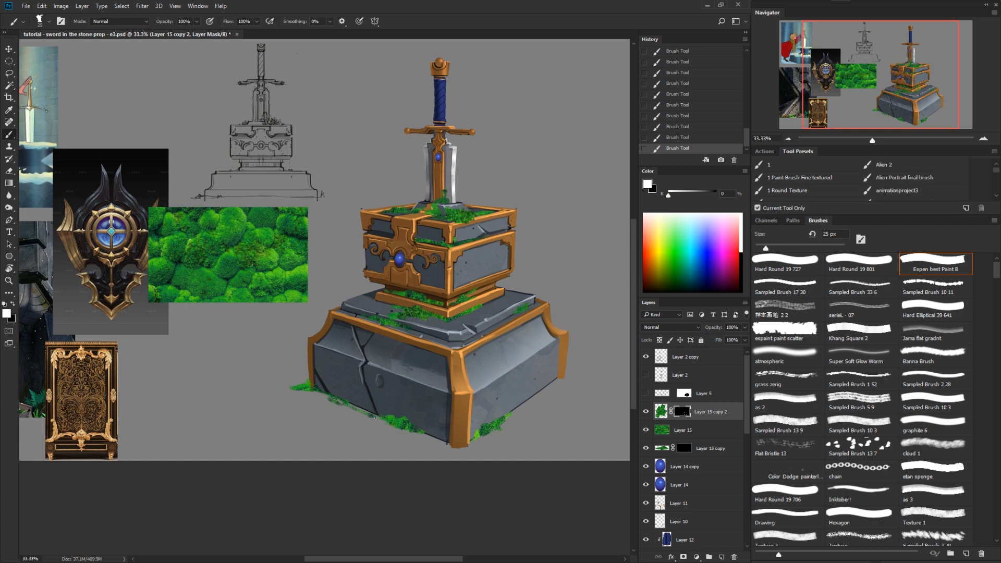
left_click_drag(382, 338, 352, 328)
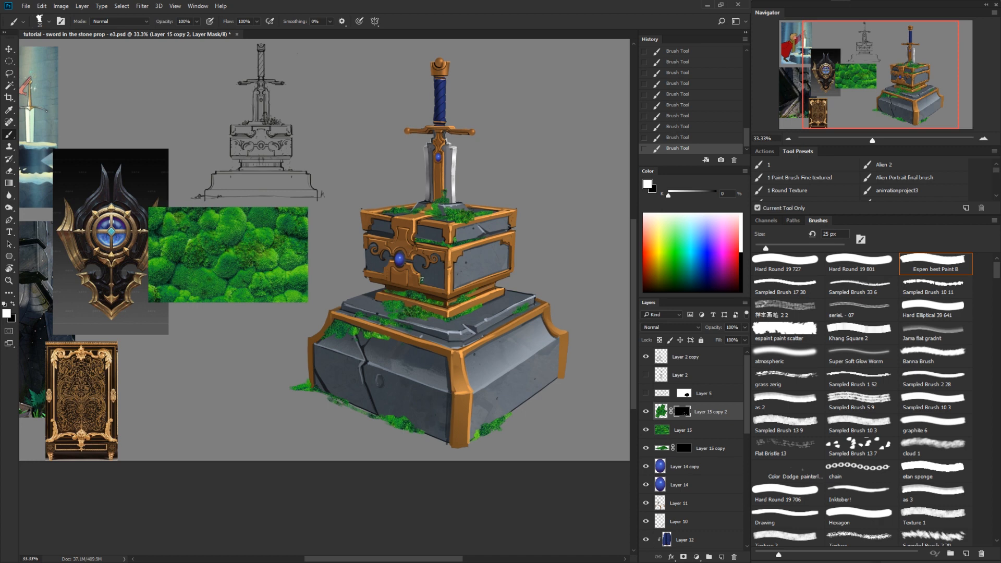
Step: Paint small moss patches on the chest's panels, around its blue gem and on the pedestal's left front edge with a 15 px brush
scroll(447, 290, "up", 2)
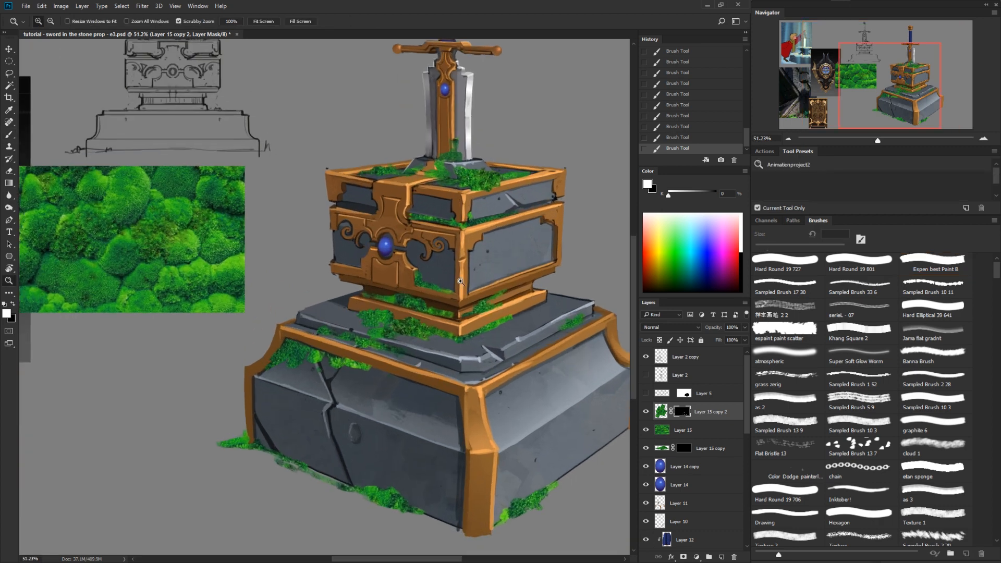
key("bracketleft")
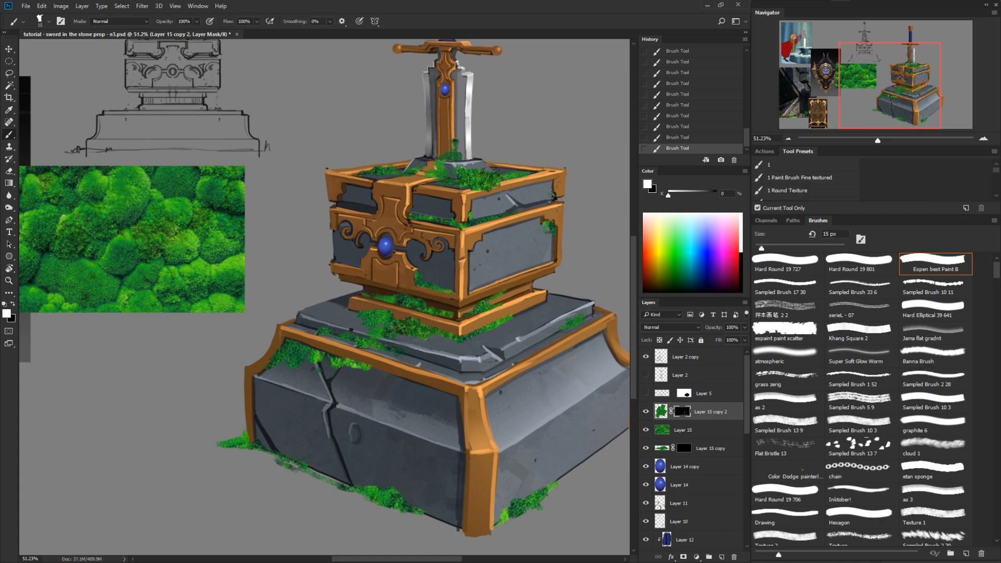
left_click_drag(415, 200, 413, 199)
left_click_drag(370, 239, 365, 233)
mouse_move(254, 426)
left_mouse_down()
mouse_move(257, 439)
mouse_move(264, 430)
mouse_move(279, 449)
left_mouse_up()
left_click_drag(283, 398, 277, 400)
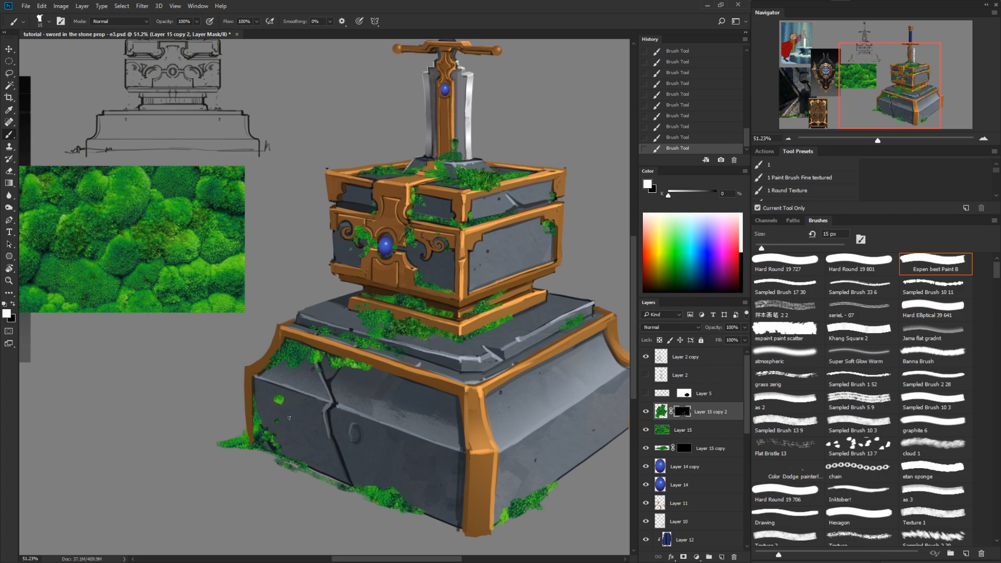
Step: Hide the moss reference photo layer, Layer 15, and ready the brush for masking the moss
key("z")
left_click_drag(459, 511, 399, 515)
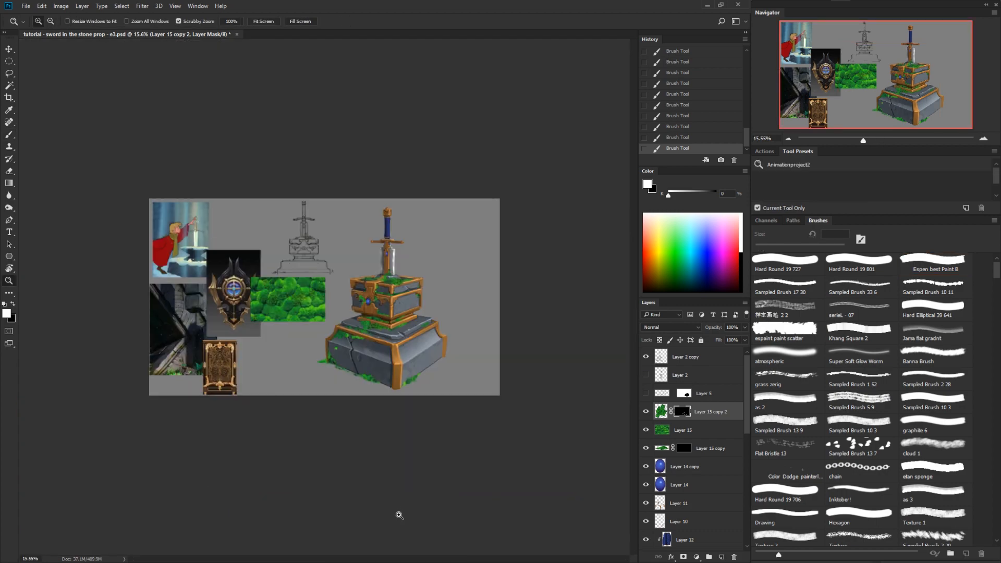
left_click(646, 429)
mouse_move(421, 314)
left_mouse_down()
mouse_move(437, 310)
mouse_move(467, 381)
left_mouse_up()
key("b")
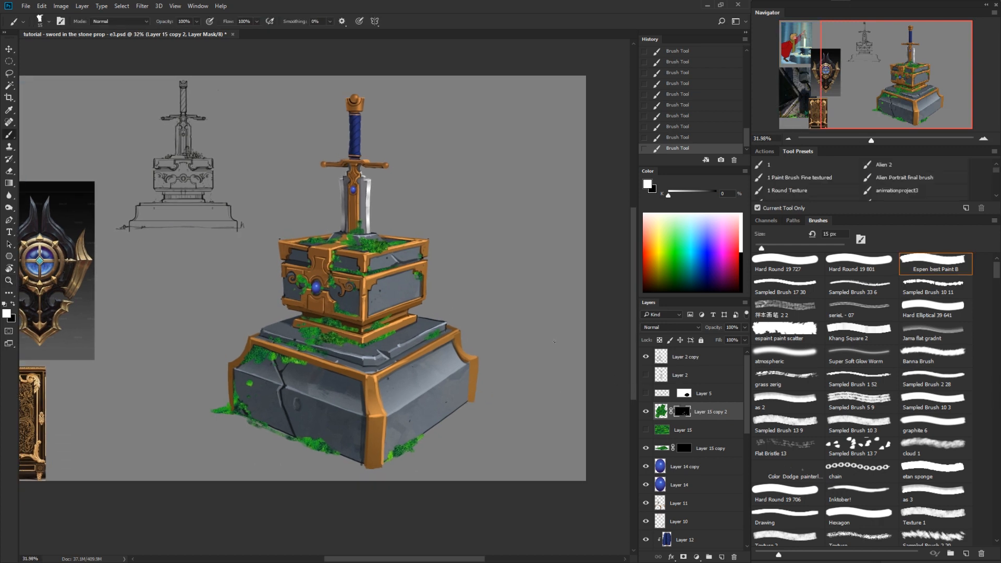
Step: Trim the moss along the pedestal's ground edge by painting black on the mask with a 50 px brush
key("bracketright")
key("bracketright")
key("bracketright")
left_click_drag(424, 272, 426, 278)
left_click_drag(393, 314, 395, 336)
key("x")
mouse_move(423, 433)
left_mouse_down()
mouse_move(399, 452)
mouse_move(414, 444)
mouse_move(410, 452)
left_mouse_up()
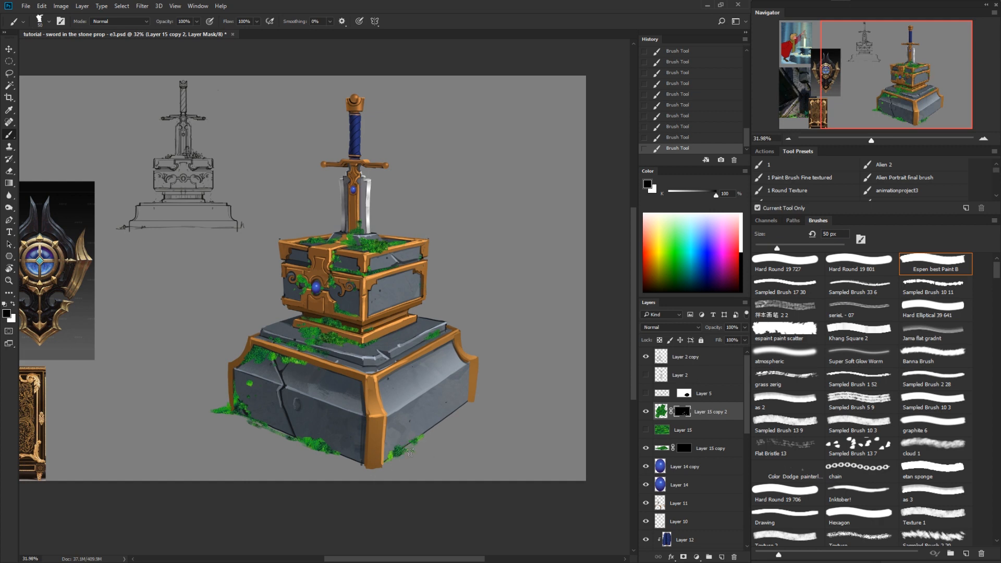
left_click_drag(327, 442, 326, 457)
Step: Move the masked moss layer Layer 15 copy 2 below Layer 15 and group it with Layer 15 copy
left_click(661, 412)
left_click_drag(662, 412, 663, 440)
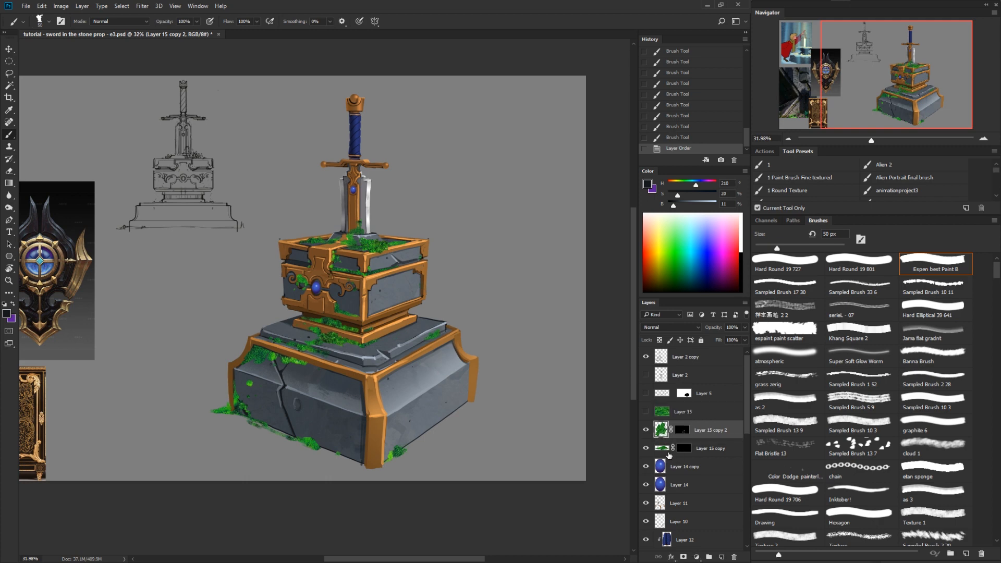
left_click(647, 449)
left_click(646, 449)
left_click(664, 447, "shift")
key("ctrl+g")
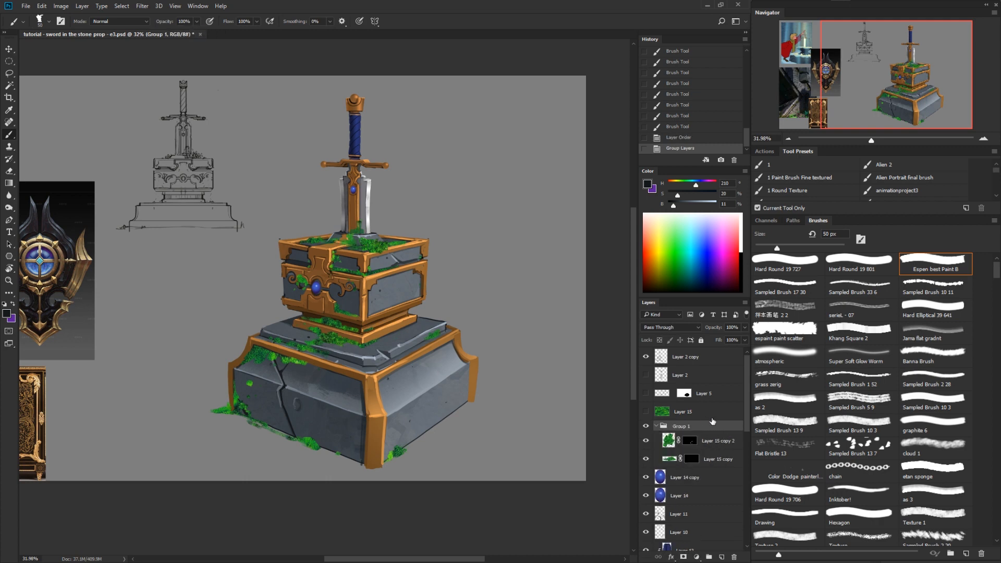
Step: Add a new layer at the top of the moss group and merge the two masked moss layers beneath it
left_click(678, 447)
left_click(721, 556)
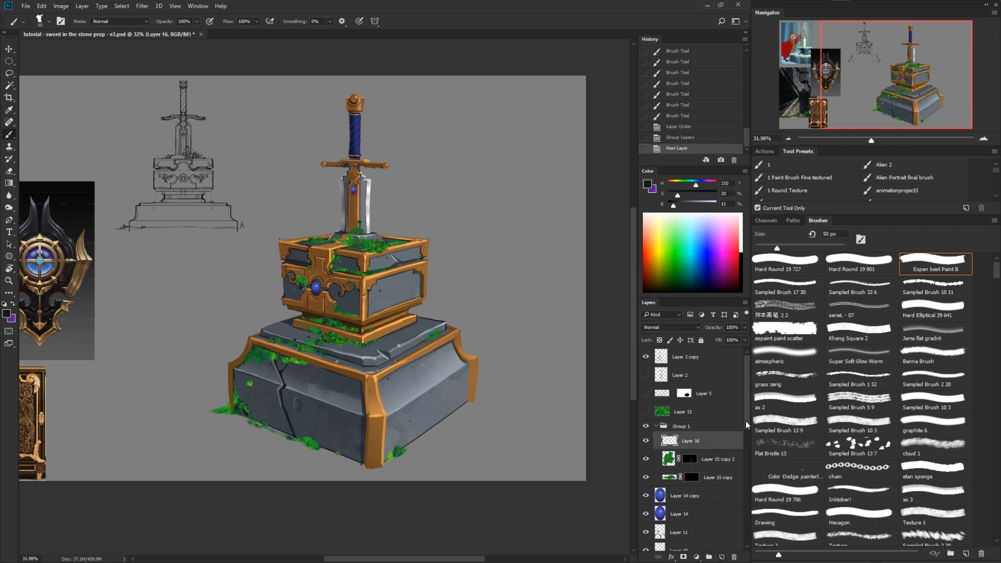
scroll(748, 434, "down", 1)
scroll(749, 433, "up", 1)
left_click(704, 448)
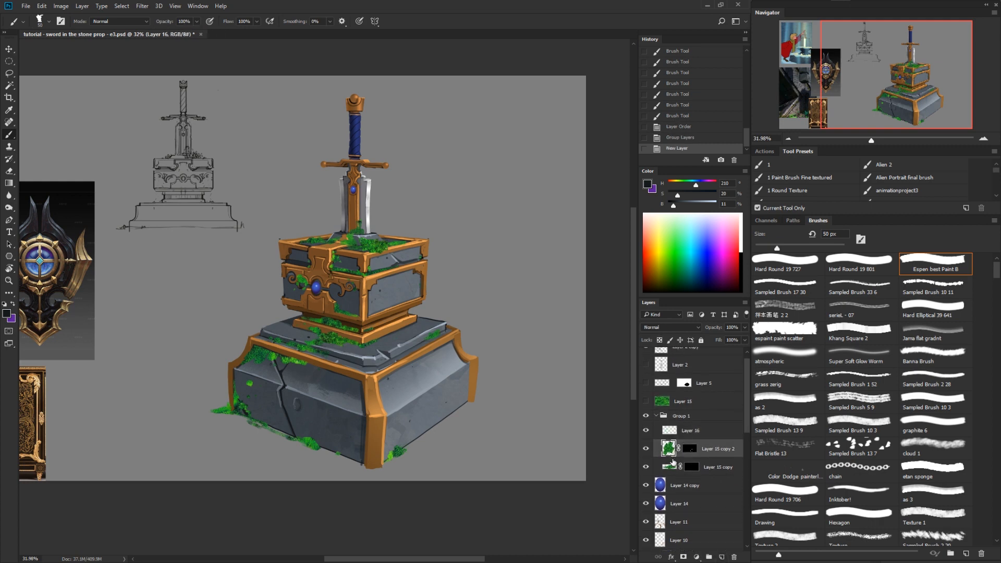
left_click(683, 468, "shift")
key("ctrl+e")
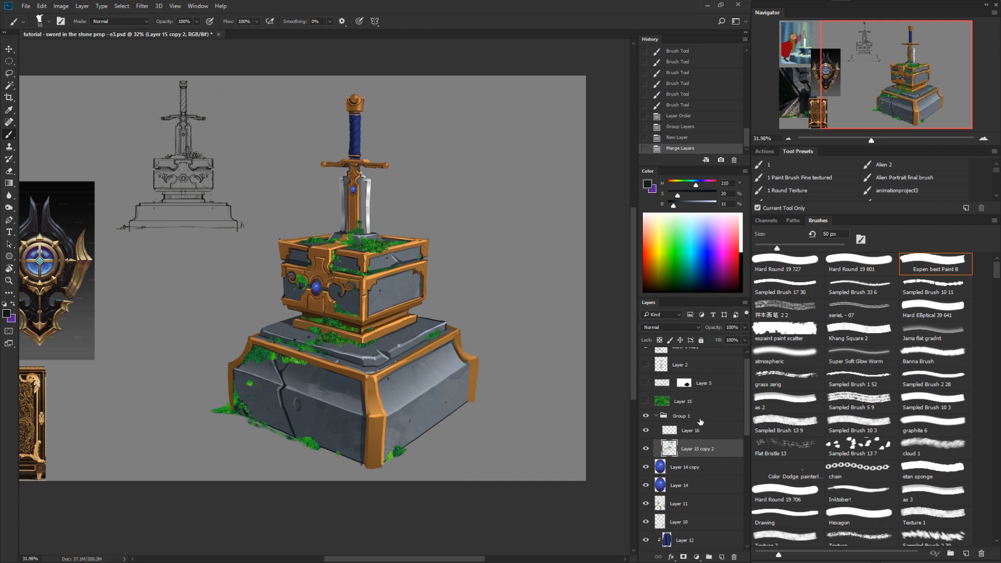
Step: Clip the new Layer 16 to the merged moss layer and set its blending mode to Multiply
left_click(678, 440, "alt")
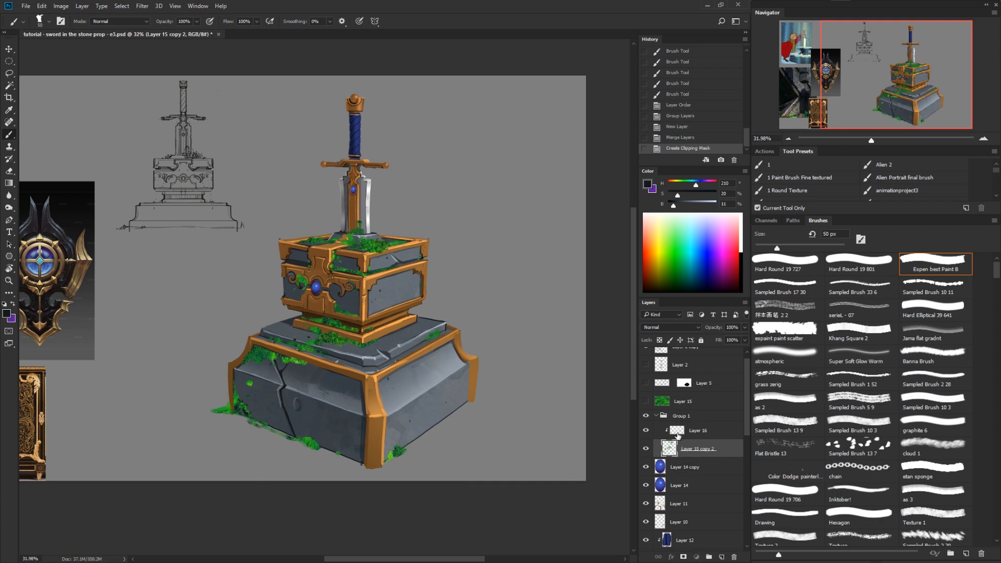
left_click(689, 429)
left_click(671, 328)
left_click(651, 358)
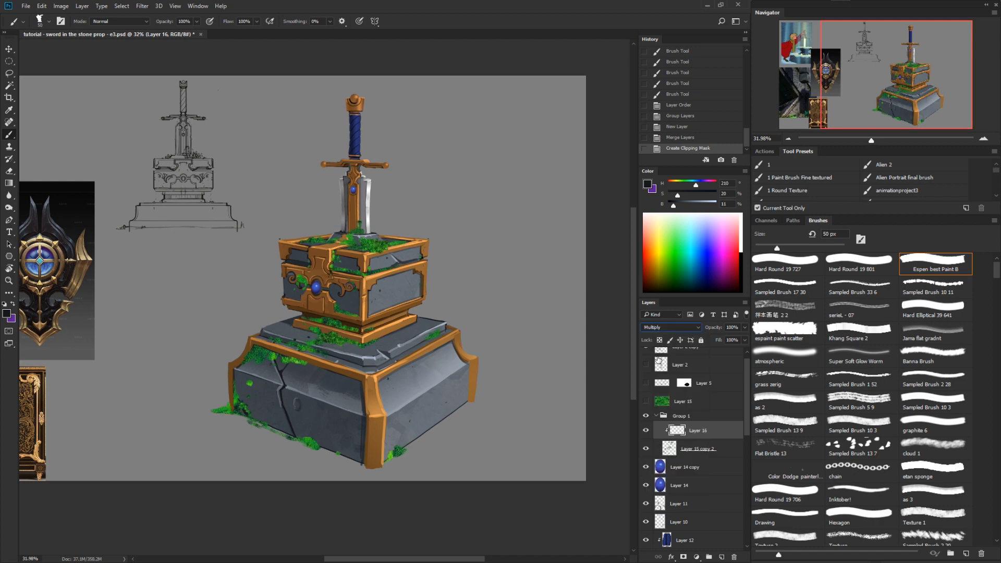
Step: Brush a stone-sampled blue at 65% saturation over the moss as shading and reduce the layer's fill to 55%
left_click_drag(425, 406, 474, 406)
left_click(447, 287, "alt")
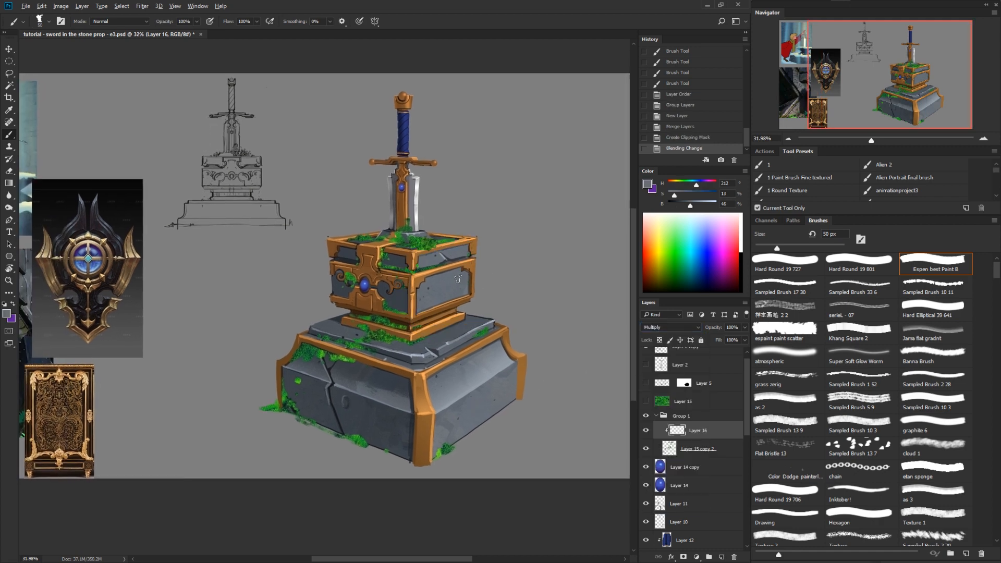
left_click(447, 287, "alt")
left_click_drag(682, 196, 700, 195)
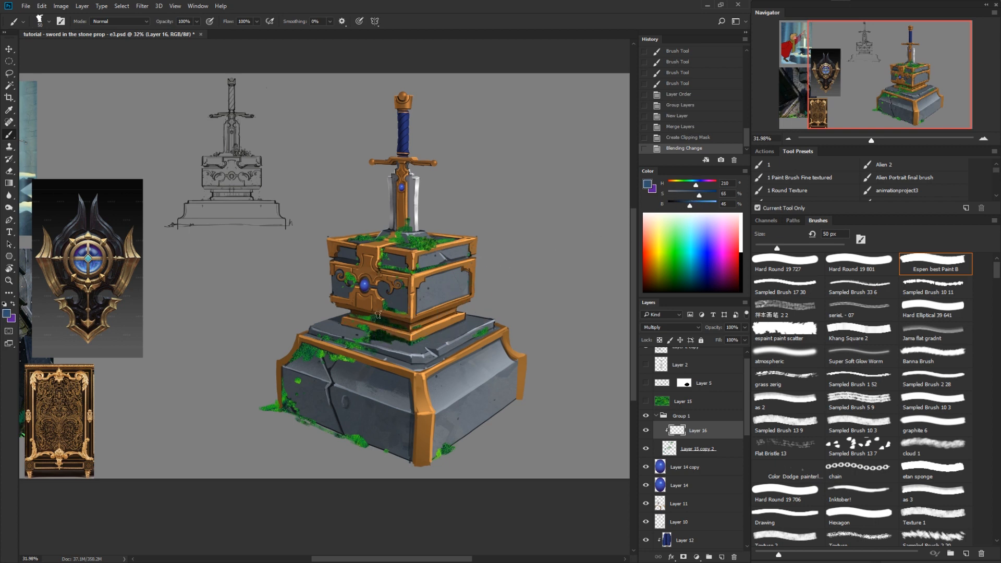
left_click_drag(378, 315, 322, 364)
left_click(745, 340)
left_click_drag(744, 352, 725, 353)
Step: Extend the blue shading over the chest and pedestal moss with brush strokes and gradients
left_click(375, 274)
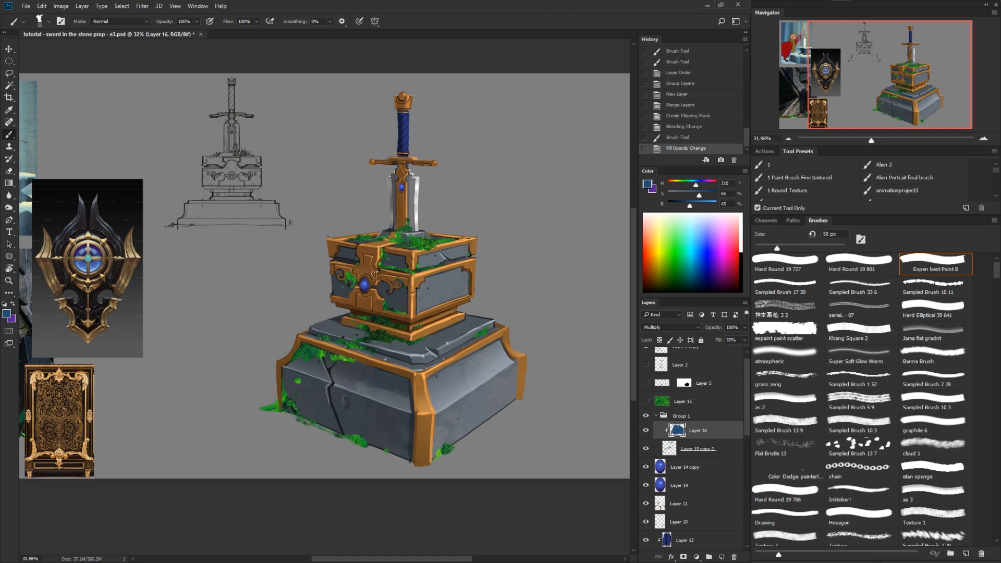
mouse_move(374, 275)
left_mouse_down()
mouse_move(349, 288)
mouse_move(358, 302)
left_mouse_up()
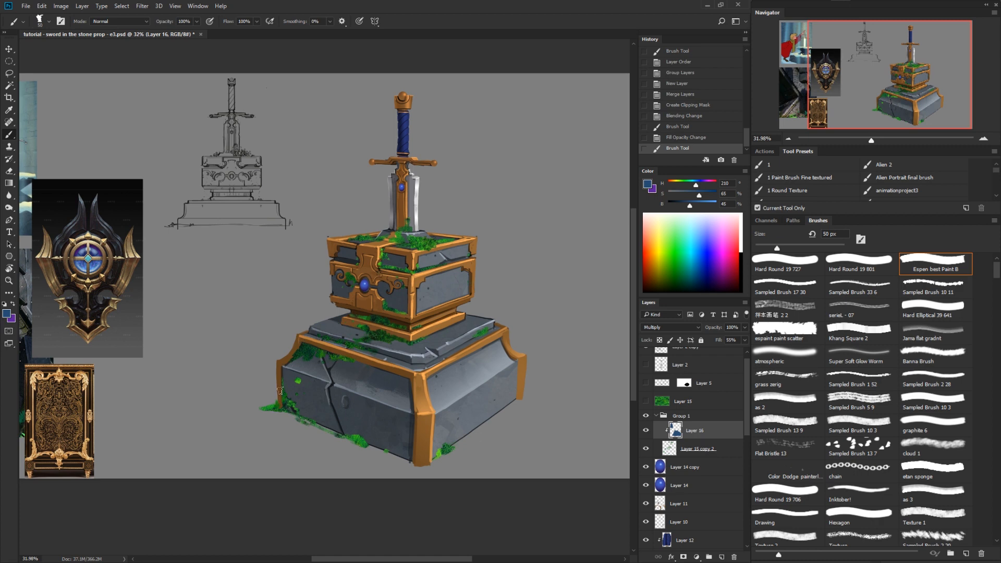
key("g")
left_click_drag(313, 386, 427, 334)
mouse_move(264, 400)
left_mouse_down()
mouse_move(449, 310)
mouse_move(424, 241)
left_mouse_up()
key("b")
left_click_drag(399, 237, 365, 235)
Step: Erase parts of the shading from the moss on the chest's foot and the stone slab below it
key("e")
left_click_drag(389, 307, 385, 316)
left_click_drag(379, 333, 399, 338)
left_click_drag(386, 341, 378, 345)
left_click_drag(371, 348, 365, 352)
left_click_drag(360, 355, 369, 350)
mouse_move(366, 341)
left_mouse_down()
mouse_move(354, 344)
mouse_move(365, 338)
left_mouse_up()
Step: Rework the shading on the moss at the chest's foot and central seam with the brush and eraser, setting the blue's brightness to 43%
key("z")
mouse_move(381, 335)
left_mouse_down()
mouse_move(404, 334)
mouse_move(358, 330)
left_mouse_up()
key("b")
left_click_drag(363, 307, 369, 312)
left_click_drag(690, 206, 689, 206)
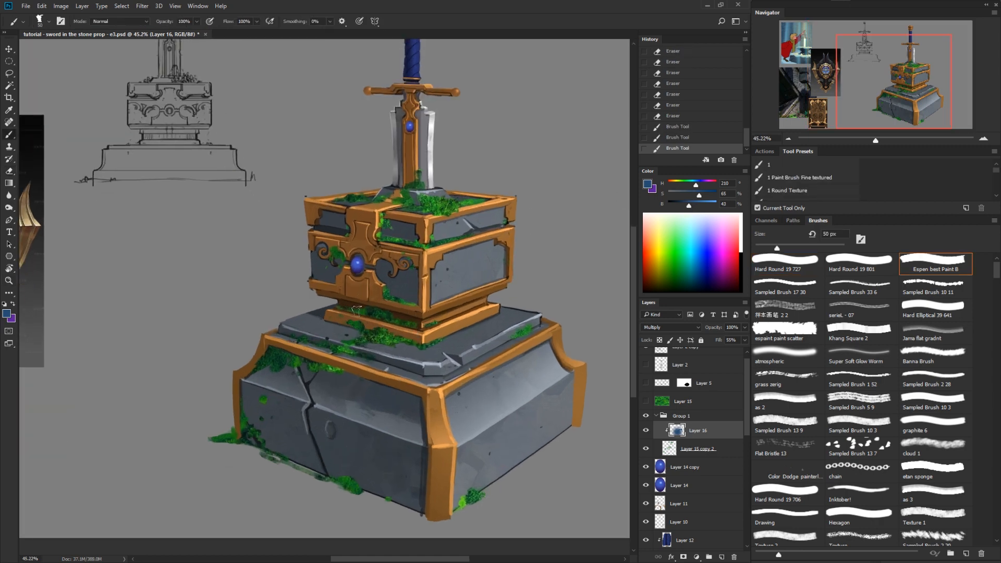
key("e")
left_click_drag(382, 313, 435, 322)
left_click_drag(381, 228, 394, 241)
Step: Paint blue shading over the moss around the sword's base on top of the chest
key("b")
left_click_drag(411, 200, 439, 204)
mouse_move(442, 201)
left_mouse_down()
mouse_move(436, 208)
mouse_move(401, 194)
left_mouse_up()
left_click_drag(402, 193, 407, 199)
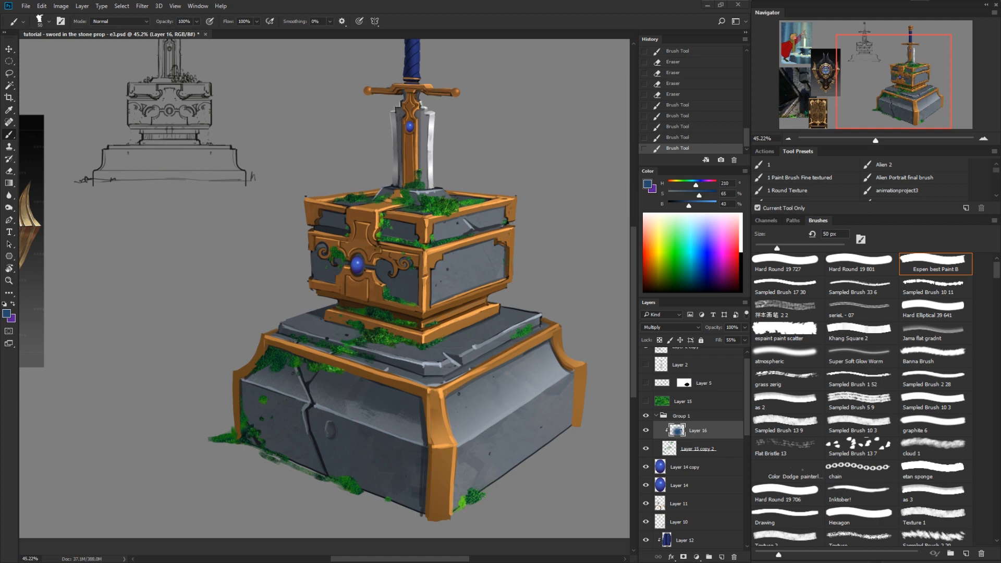
Step: Create a new layer for moss detail and place it above Group 1
key("z")
left_click_drag(466, 341, 443, 363)
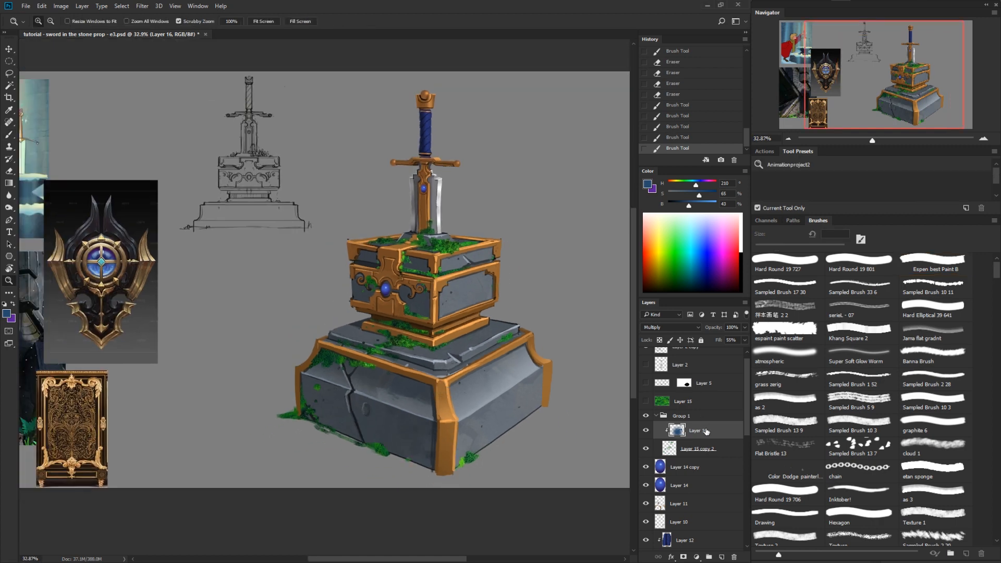
left_click(672, 414)
left_click(722, 557)
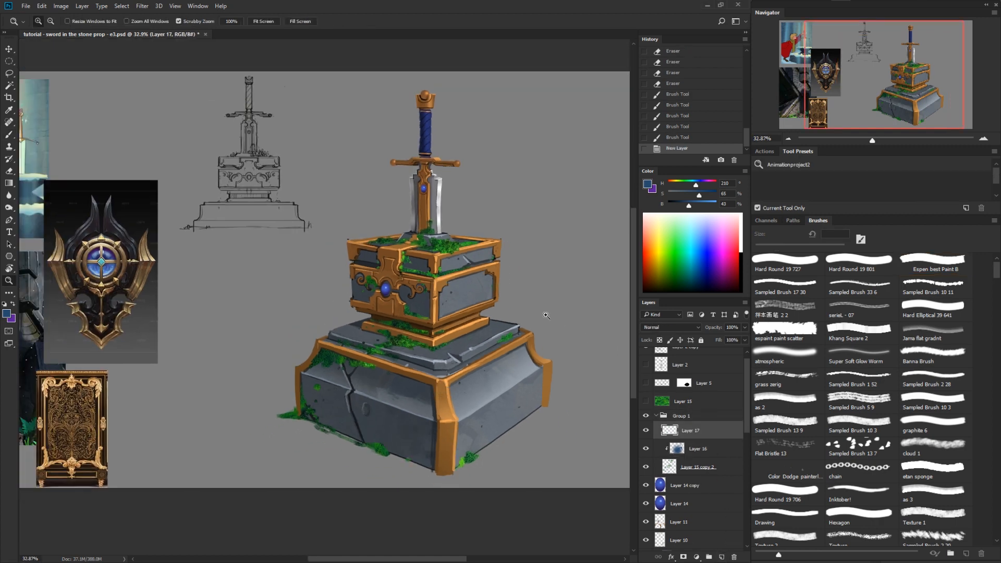
left_click_drag(670, 427, 686, 405)
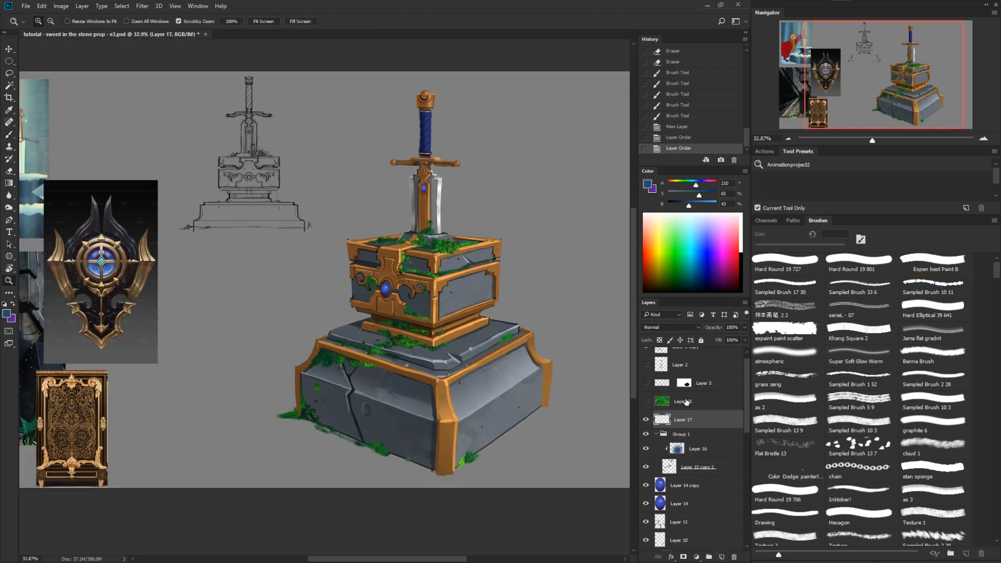
Step: Paint fine strokes in a sampled moss green on the clump right of the sword's base, reducing the brush to 10 px
left_click_drag(447, 280, 465, 284)
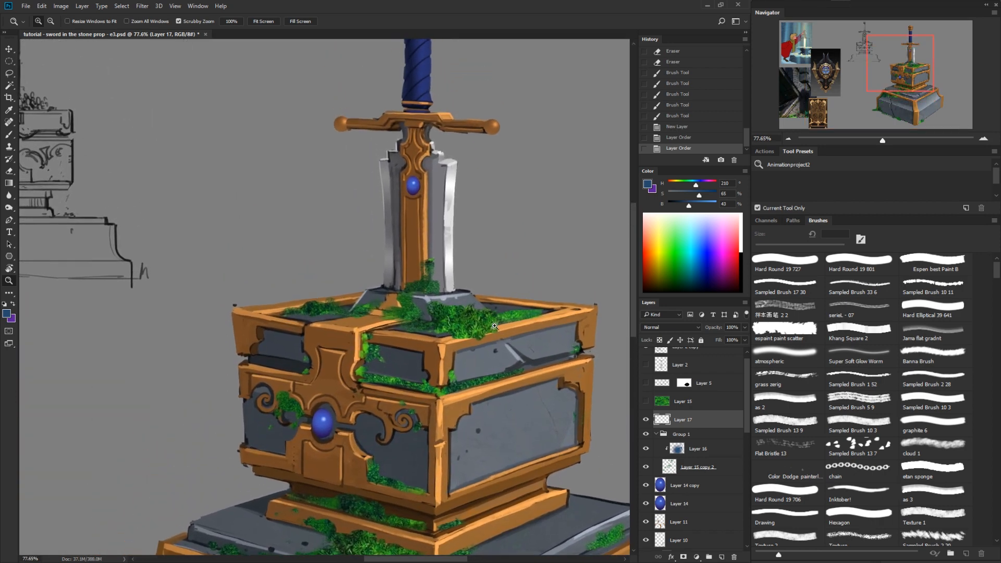
key("b")
left_click(457, 312, "alt")
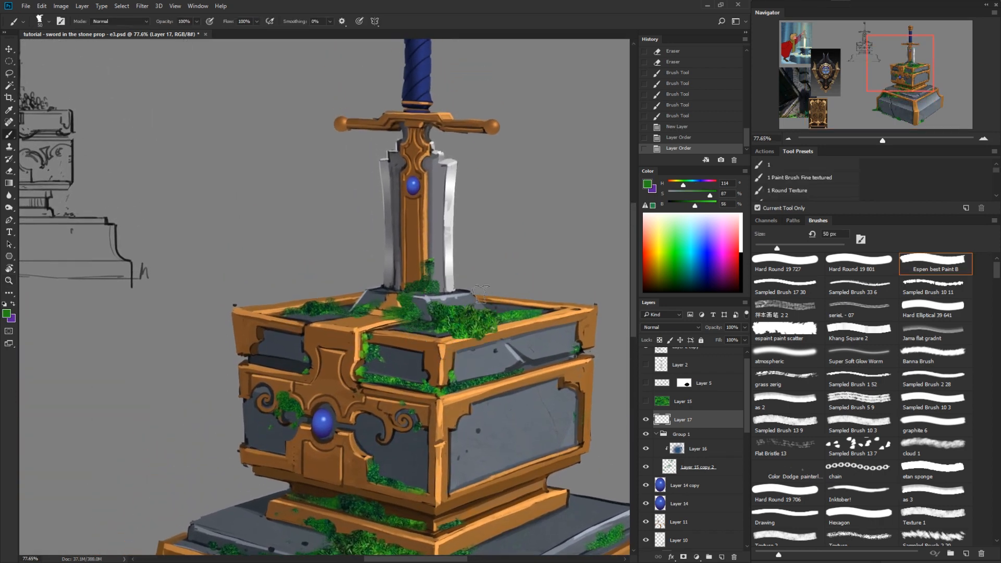
key("bracketleft")
key("bracketleft")
key("bracketleft")
key("bracketleft")
key("bracketleft")
left_click_drag(450, 309, 454, 309)
key("bracketright")
left_click_drag(454, 307, 457, 311)
Step: Raise the green's brightness to 81% and dab highlights onto the moss clump beside the sword's base
left_click_drag(696, 207, 707, 207)
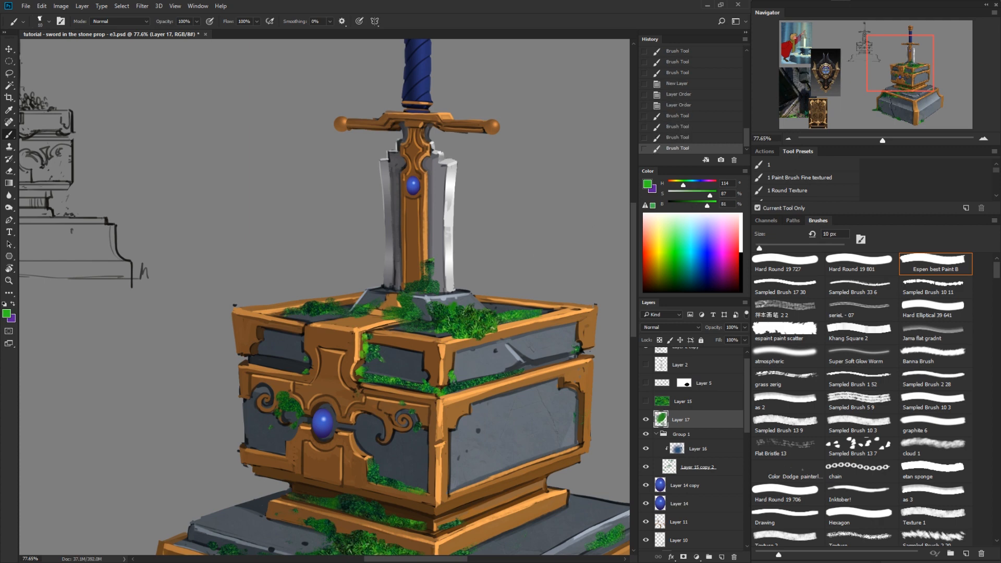
left_click_drag(460, 309, 461, 305)
left_click_drag(457, 303, 450, 308)
left_click_drag(447, 305, 448, 309)
left_click_drag(450, 305, 452, 308)
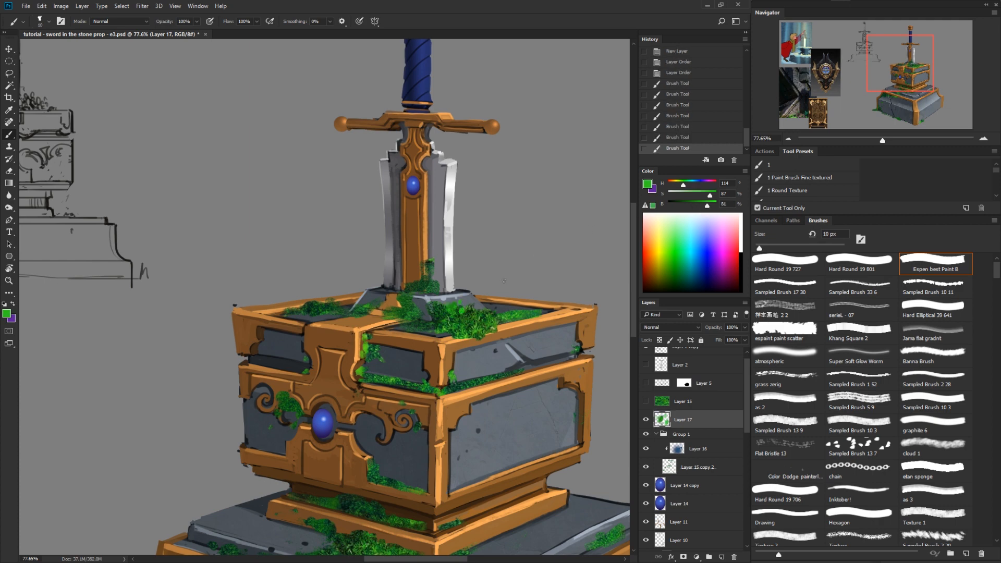
Step: Sample the moss green, shift it to hue 99 and 70% brightness, and dab highlights along the clump's right end
left_click(509, 315, "alt")
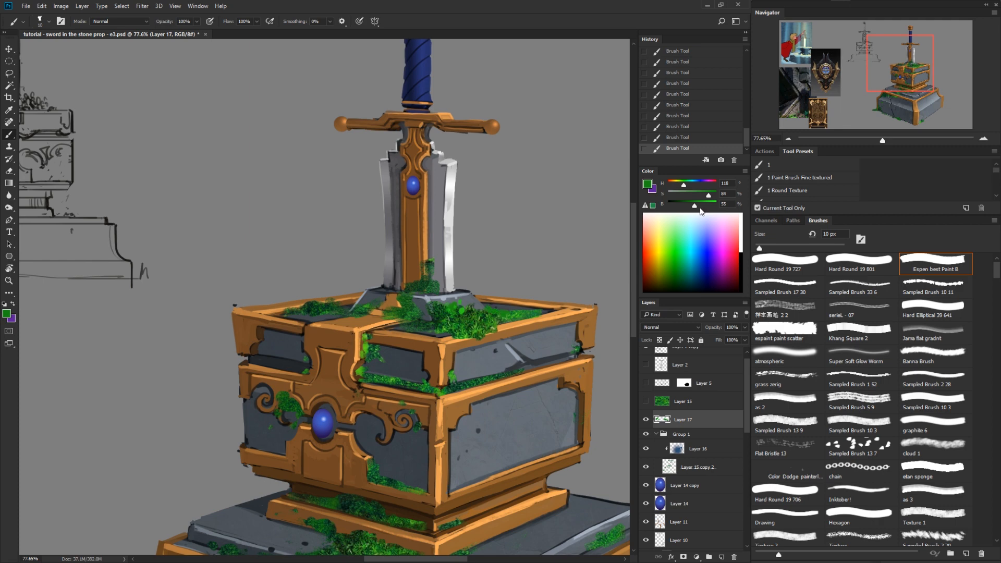
left_click_drag(696, 207, 682, 185)
left_click_drag(499, 310, 501, 312)
left_click_drag(507, 311, 508, 313)
left_click_drag(514, 311, 521, 312)
left_click_drag(536, 310, 539, 311)
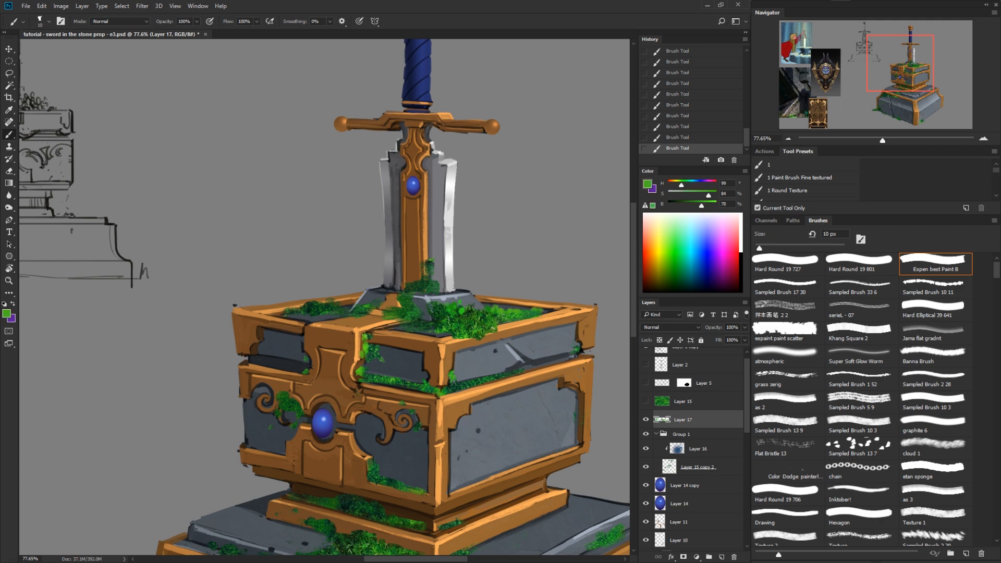
Step: Dab highlights onto the moss clump right of the sword's base and touch up its lower edge with sampled gold and stone colours
left_click_drag(477, 318, 479, 320)
left_click_drag(472, 313, 474, 315)
left_click(462, 343, "alt")
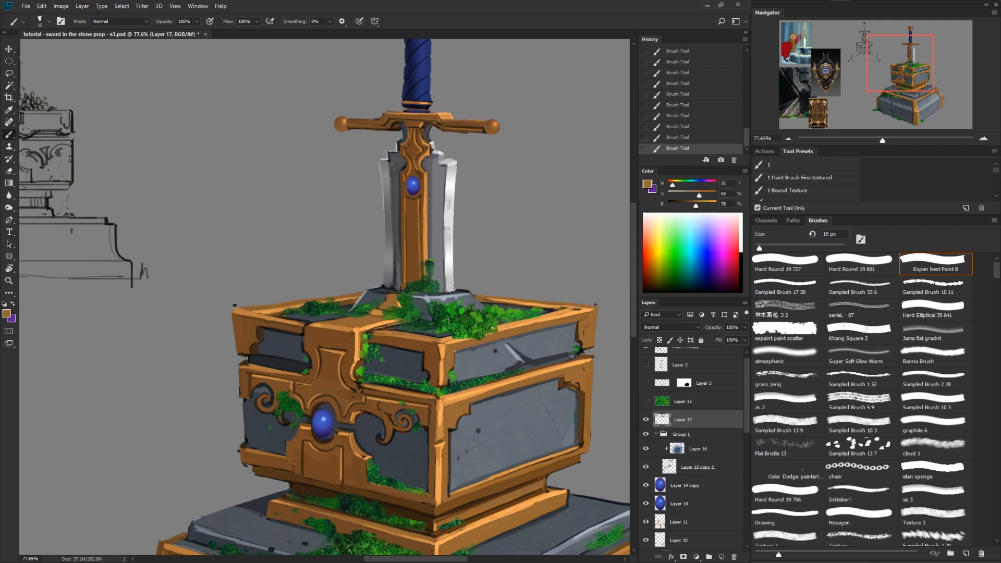
left_click(431, 353, "alt")
left_click(431, 334, "alt")
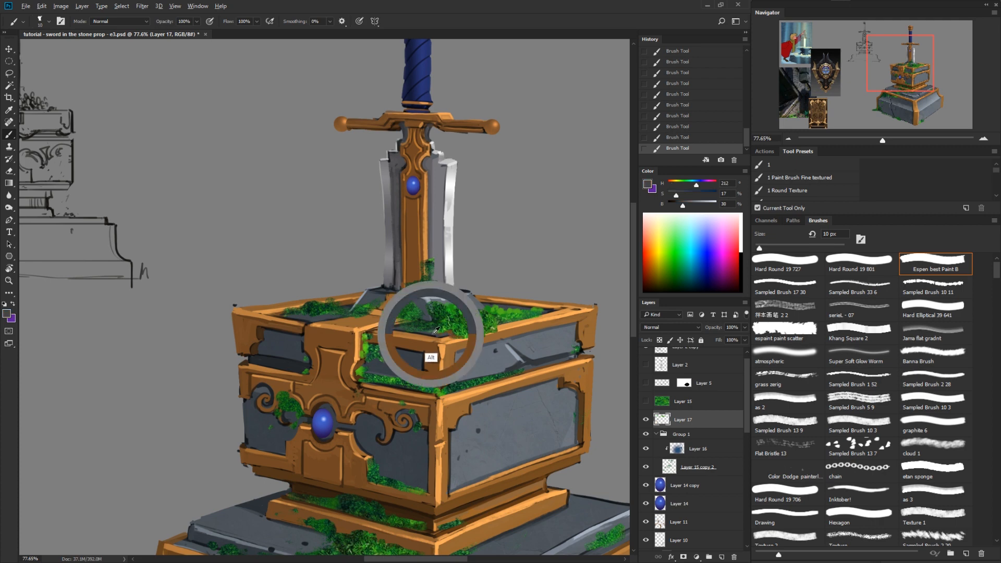
left_click(440, 337, "alt")
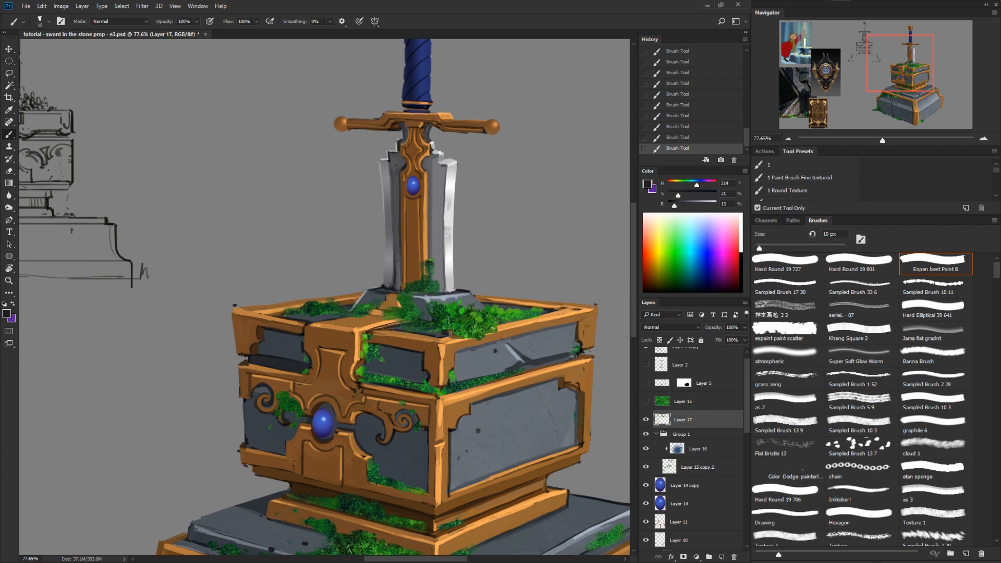
Step: Extend the moss up the blade's base with a sampled dark green, and sample the clump's bright green for highlights
left_click(450, 327, "alt")
left_click(438, 331, "alt")
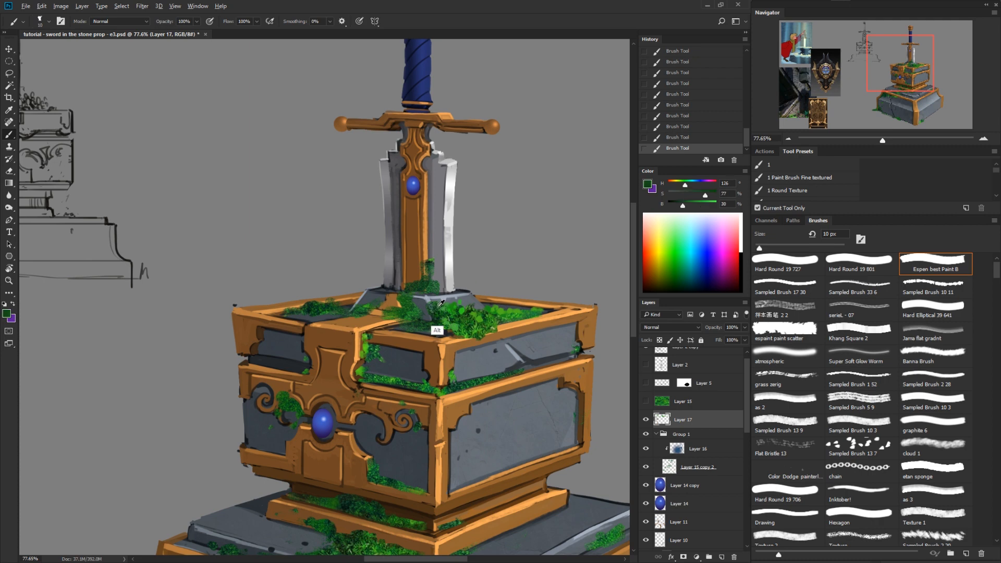
left_click_drag(428, 273, 427, 248)
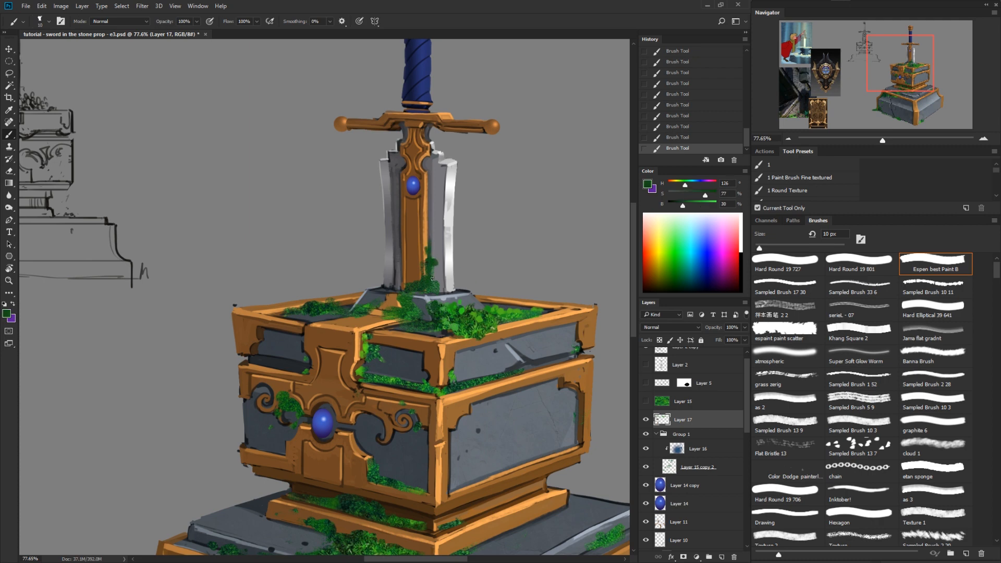
left_click(451, 332, "alt")
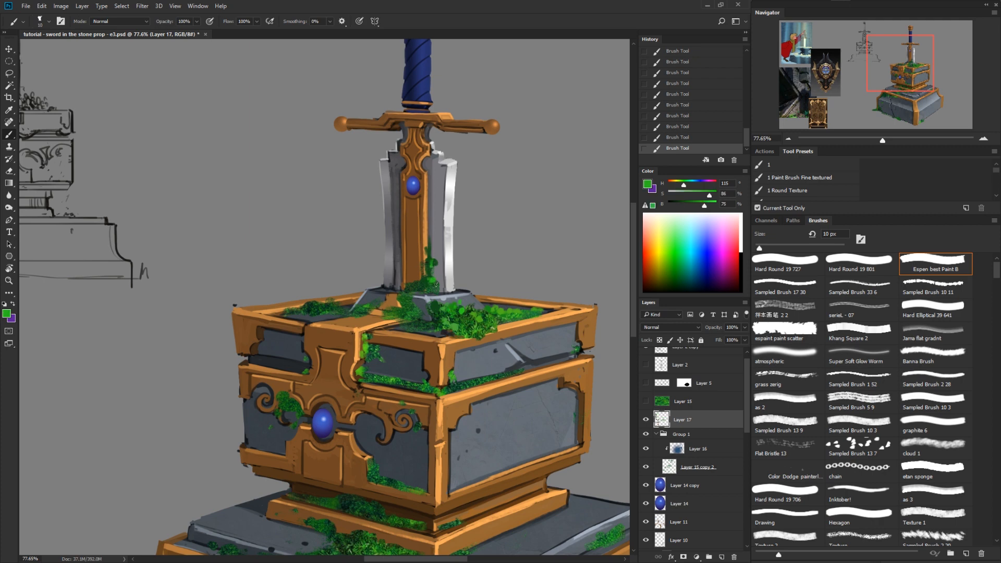
Step: Paint leaf dabs over the clump right of the sword with dark and mid greens sampled from the moss
key("z")
left_click_drag(489, 395, 480, 388)
key("r")
left_click_drag(545, 453, 482, 405)
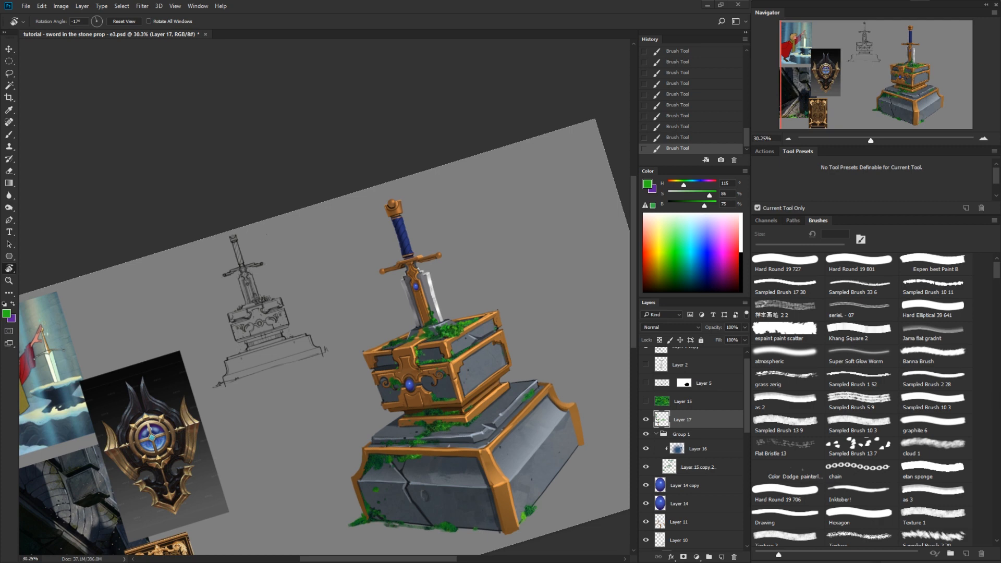
key("z")
left_click_drag(451, 340, 512, 312)
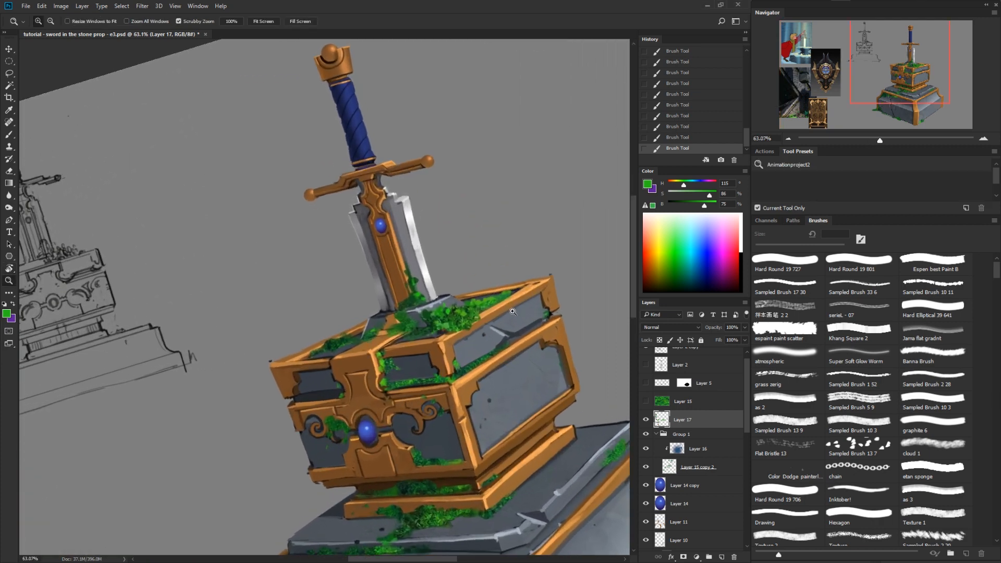
key("b")
left_click(458, 340, "alt")
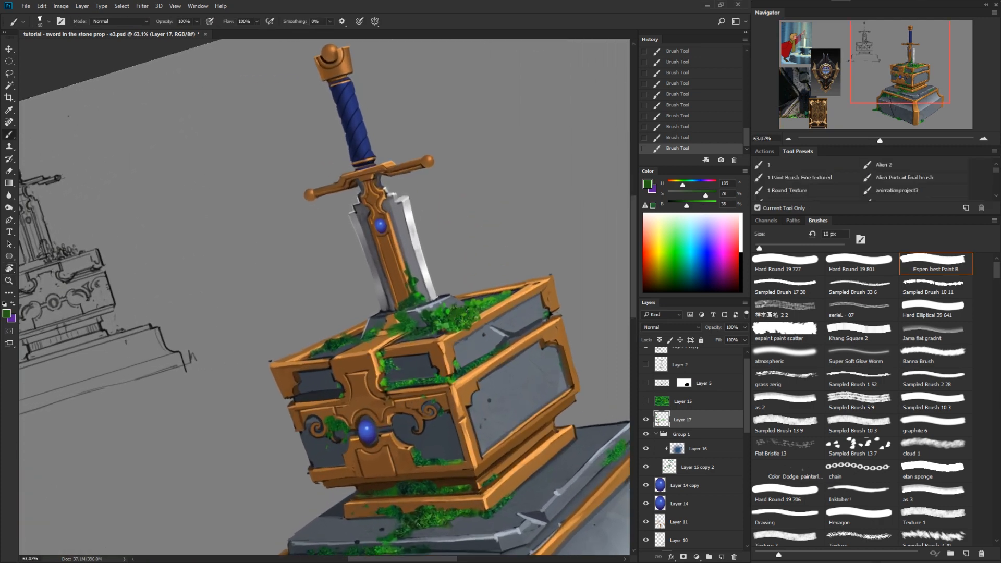
left_click(475, 315, "alt")
left_click_drag(474, 313, 463, 312)
left_click(477, 303, "alt")
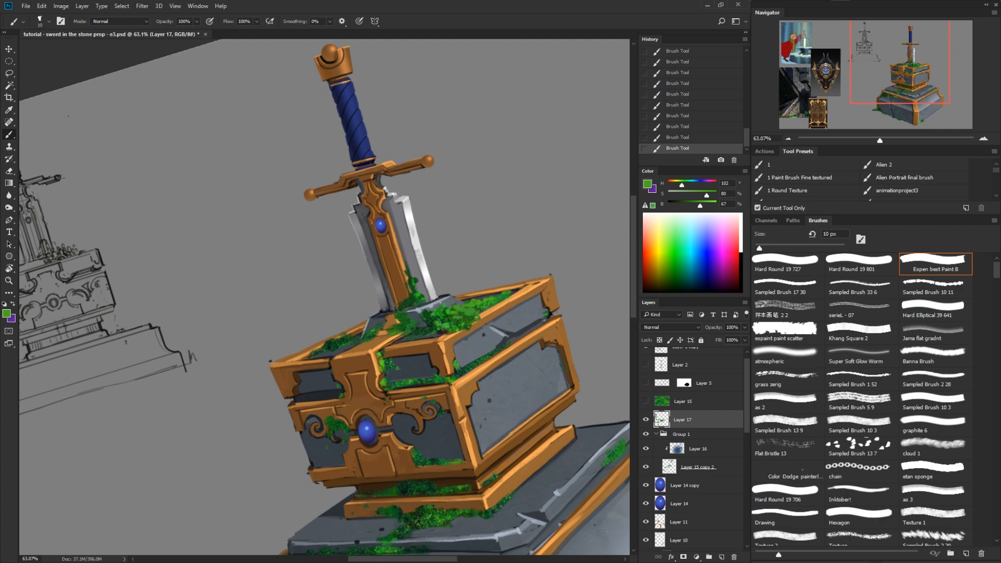
Step: Set a sampled moss green to 36% brightness for the clump's shadows, and dab sampled bright green around the sword's base
left_click(449, 311, "alt")
left_click(460, 311, "alt")
left_click_drag(687, 207, 686, 206)
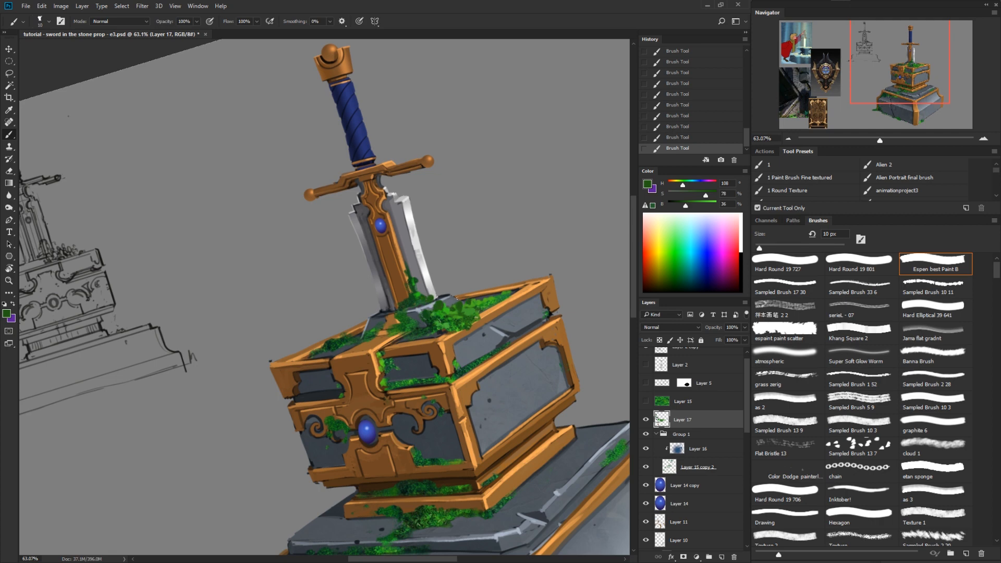
left_click(458, 300, "alt")
left_click(437, 300, "alt")
Step: Try inverting the colours of Layer 17 and restore them
key("ctrl+0")
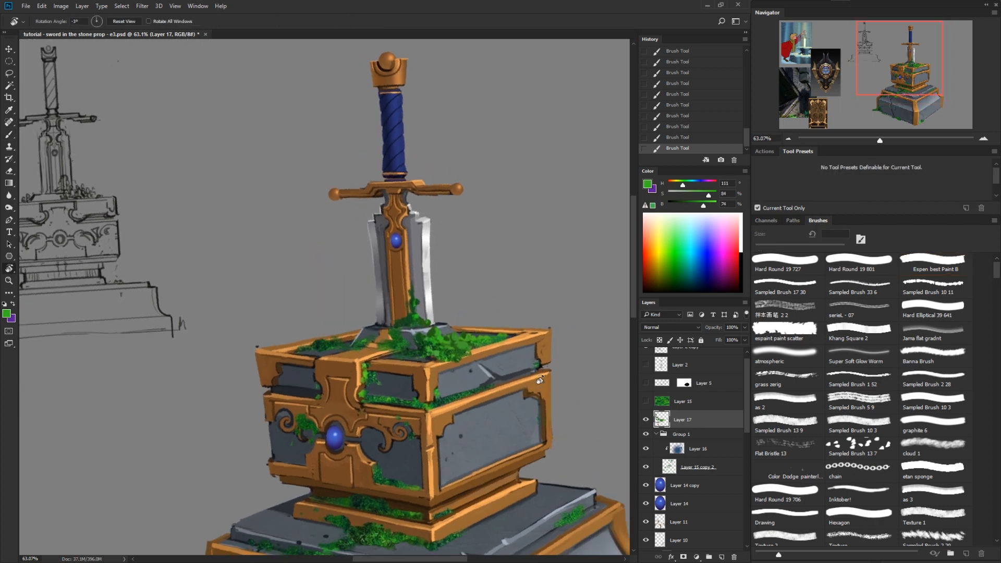
key("r")
left_click_drag(522, 459, 601, 384)
key("z")
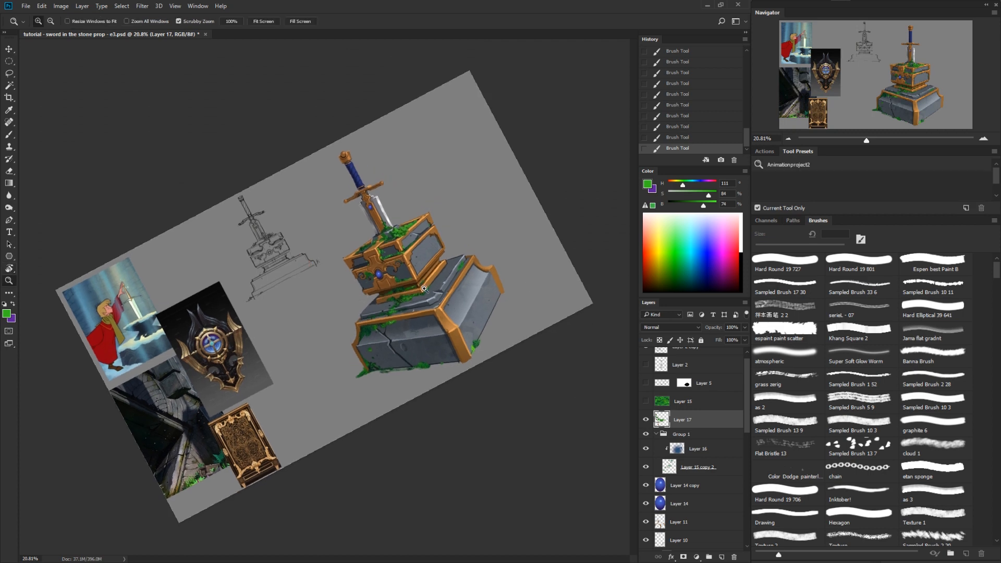
left_click_drag(425, 289, 468, 273)
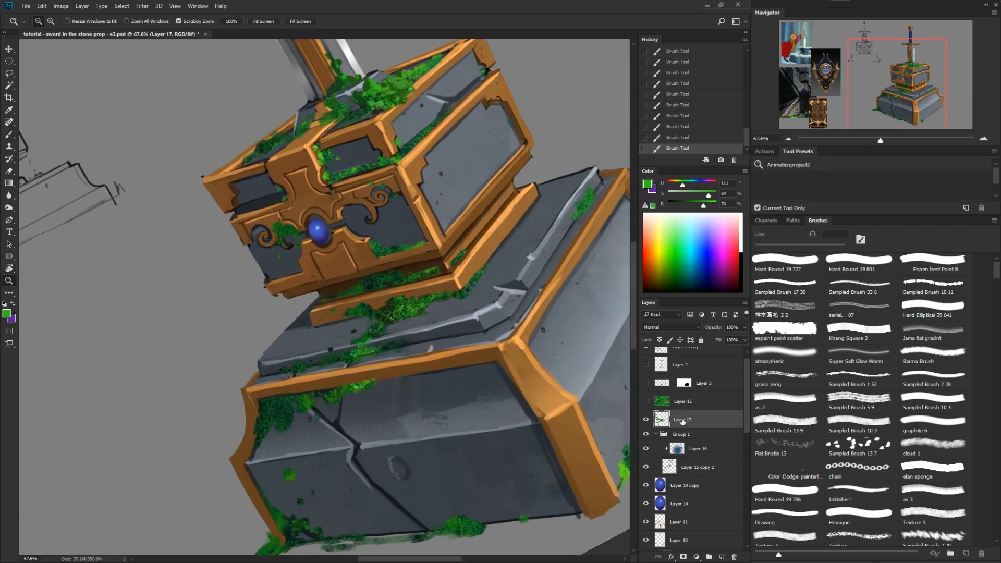
key("ctrl+i")
key("ctrl+i")
Step: Merge Layer 17 with Group 1 and shift the merged moss's hue toward bluish green with Hue/Saturation
left_click_drag(569, 460, 539, 500)
left_click(679, 435, "shift")
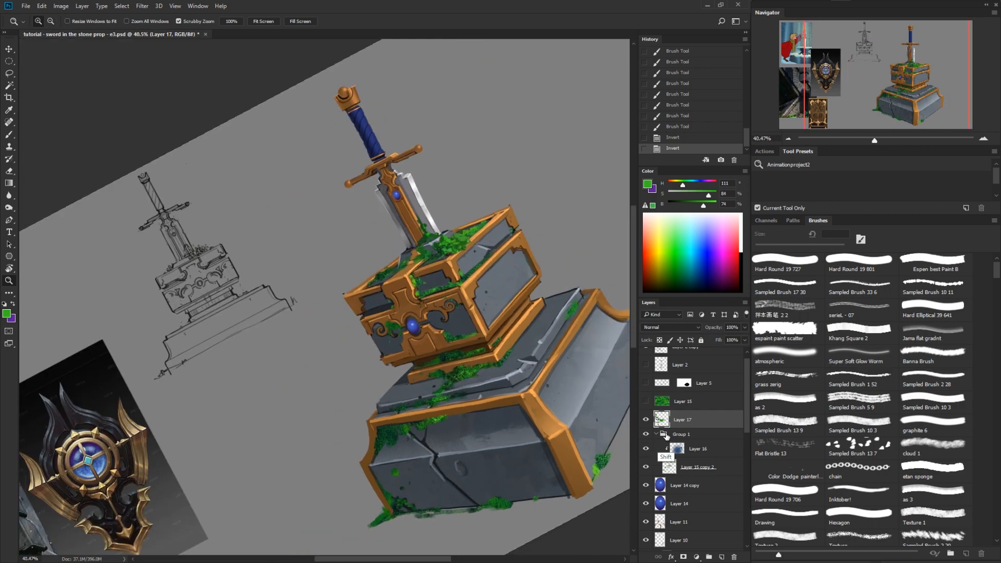
key("ctrl+e")
key("ctrl+u")
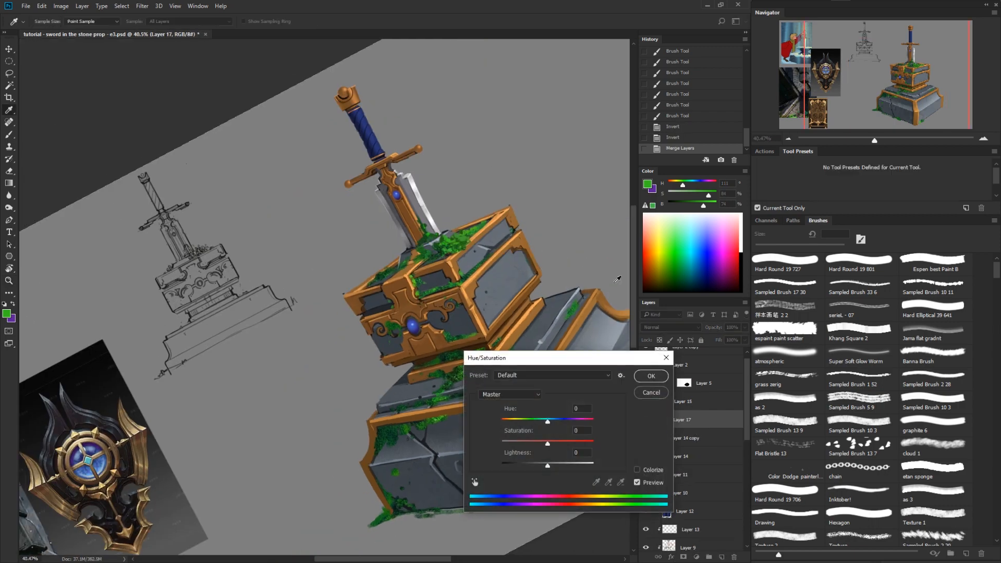
mouse_move(547, 422)
left_mouse_down()
mouse_move(539, 428)
mouse_move(559, 424)
left_mouse_up()
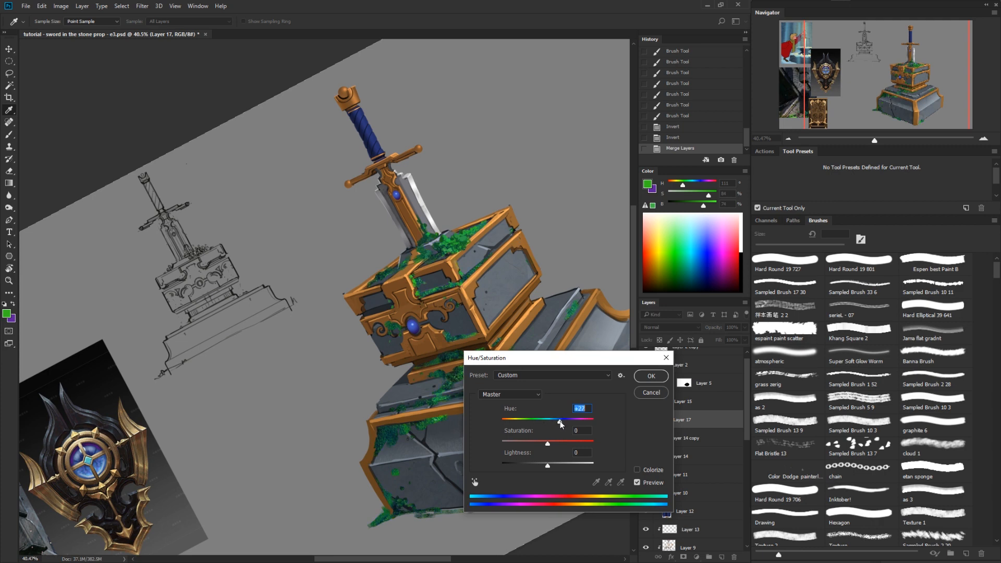
left_click(649, 374)
Step: Erase stray moss and repaint the clump beside the sword with the sampled shifted green
key("e")
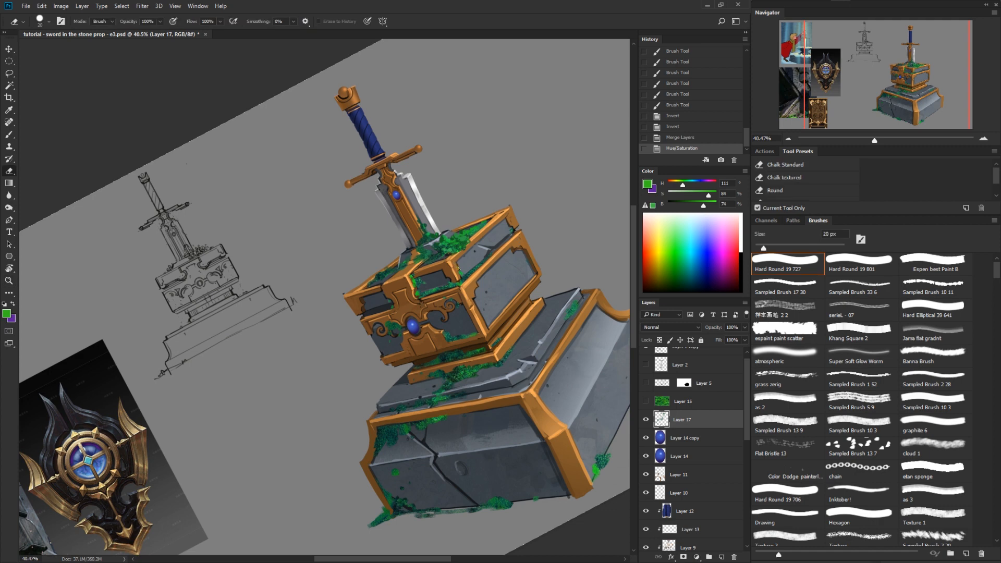
key("z")
mouse_move(457, 261)
left_mouse_down()
mouse_move(457, 269)
mouse_move(483, 229)
mouse_move(473, 226)
mouse_move(504, 215)
mouse_move(479, 225)
left_mouse_up()
key("b")
left_click(471, 263, "alt")
left_click(501, 212, "alt")
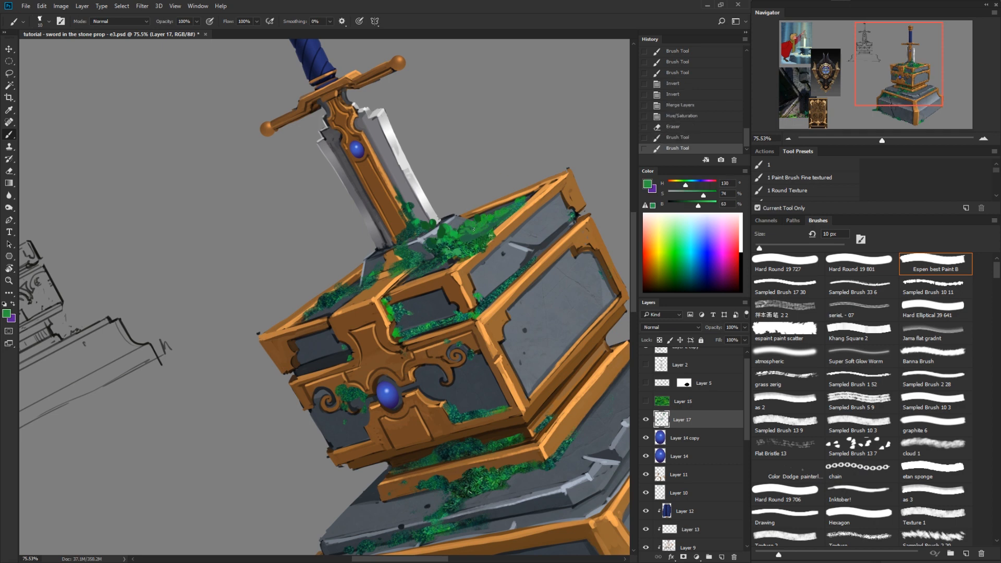
Step: Refine the shape of the moss clump beside the sword with sampled greens, alternating between eraser and brush
mouse_move(468, 233)
left_mouse_down()
mouse_move(500, 218)
mouse_move(457, 242)
mouse_move(490, 238)
mouse_move(475, 252)
mouse_move(486, 246)
left_mouse_up()
key("e")
key("b")
left_click(482, 236, "alt")
left_click(572, 206, "alt")
left_click(487, 238, "alt")
left_click(503, 221, "alt")
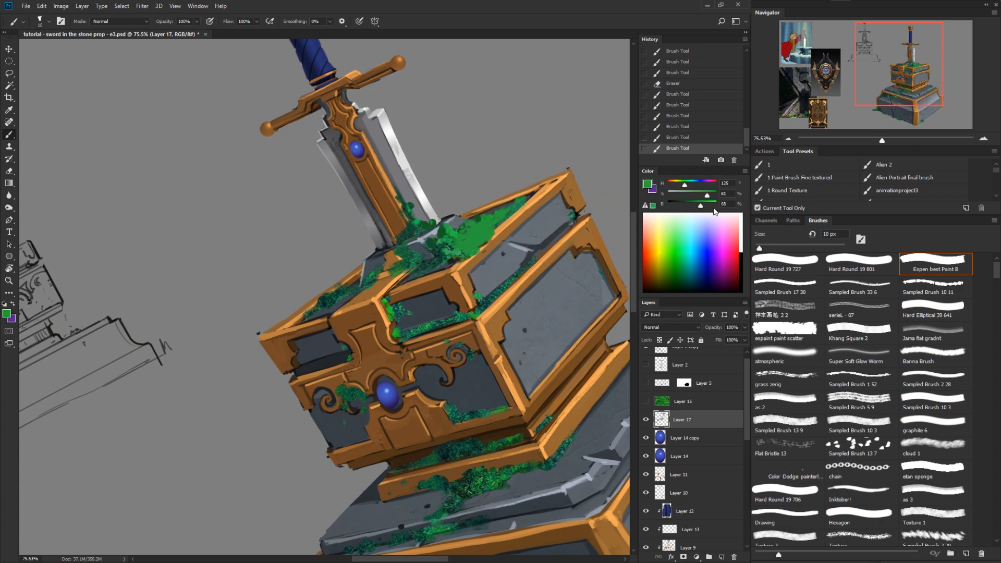
Step: Raise the green's brightness to 92% and dab highlights onto the moss clump right of the sword
left_click_drag(701, 205, 713, 205)
left_click_drag(482, 232, 479, 235)
left_click_drag(483, 227, 472, 233)
left_click_drag(474, 230, 477, 232)
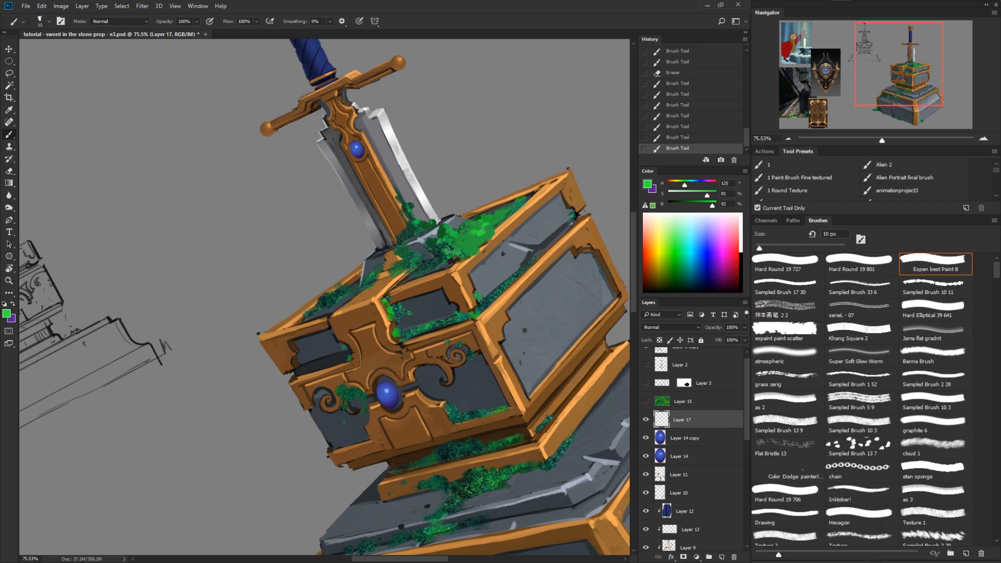
left_click(487, 239, "alt")
left_click(484, 252, "alt")
left_click_drag(469, 238, 415, 226)
Step: Try inverting the merged moss layer's colours and restore them
key("r")
left_click_drag(519, 189, 551, 297)
key("ctrl+space")
left_click_drag(565, 382, 525, 407)
left_click_drag(529, 367, 571, 375)
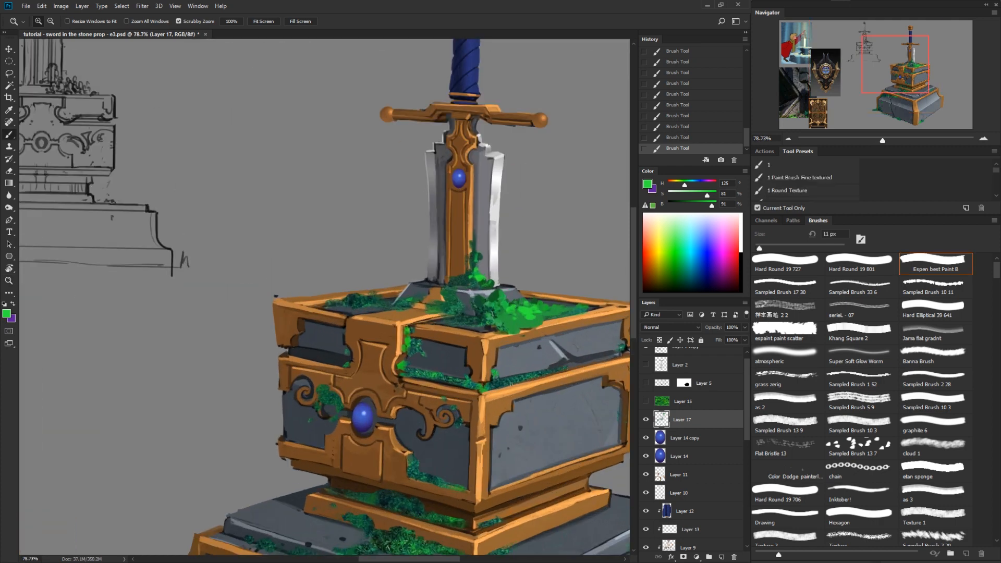
key("[")
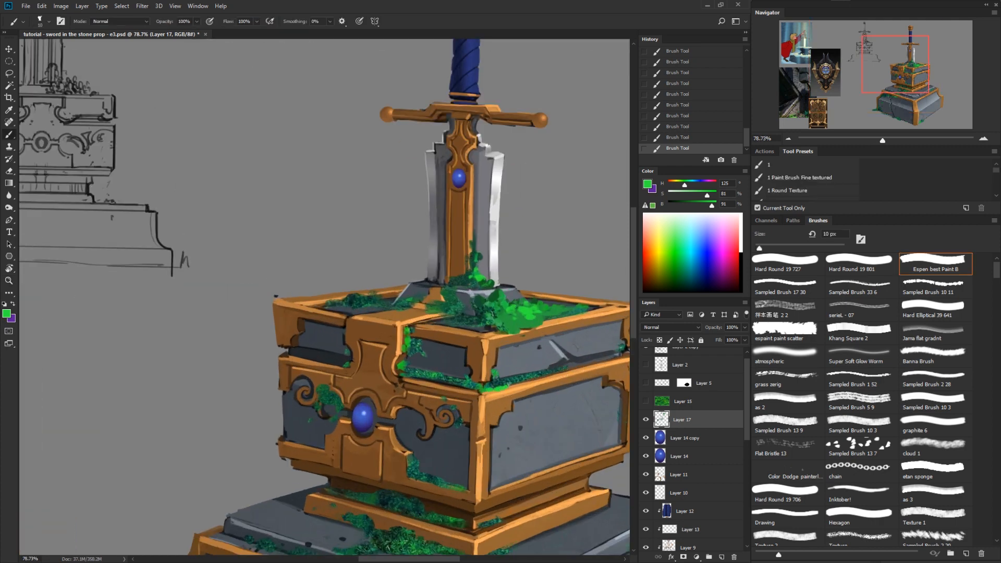
key("ctrl+i")
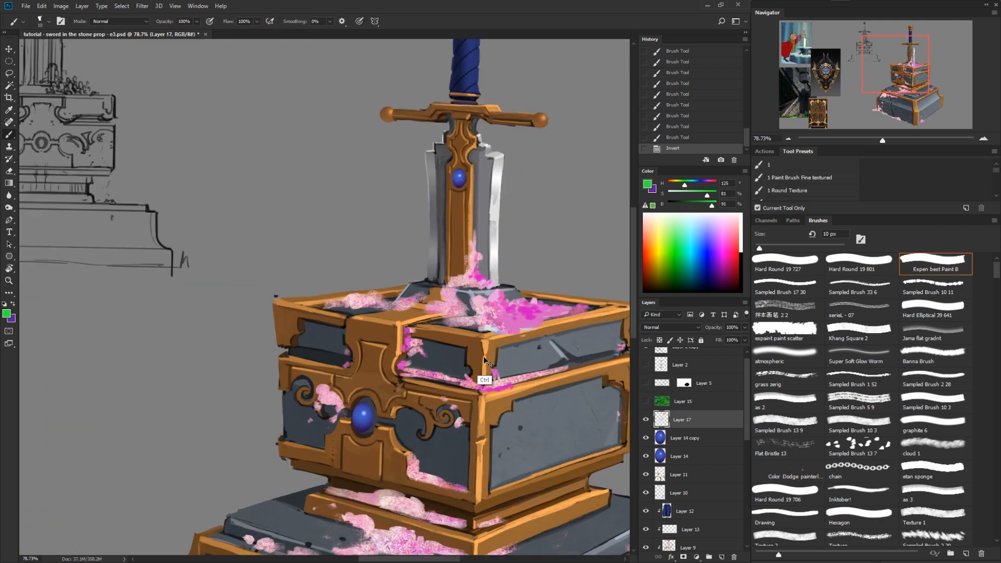
key("ctrl+i")
Step: Highlight the moss on the chest's front trim and dab sampled dark green into the clump around the sword's base
left_click_drag(407, 339, 409, 351)
left_click(414, 348, "alt")
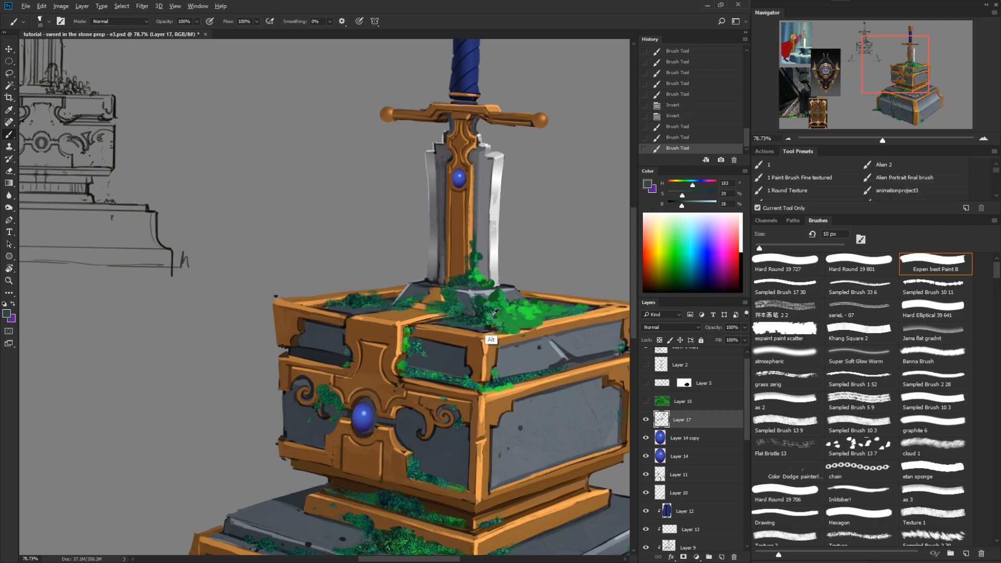
left_click(491, 313, "alt")
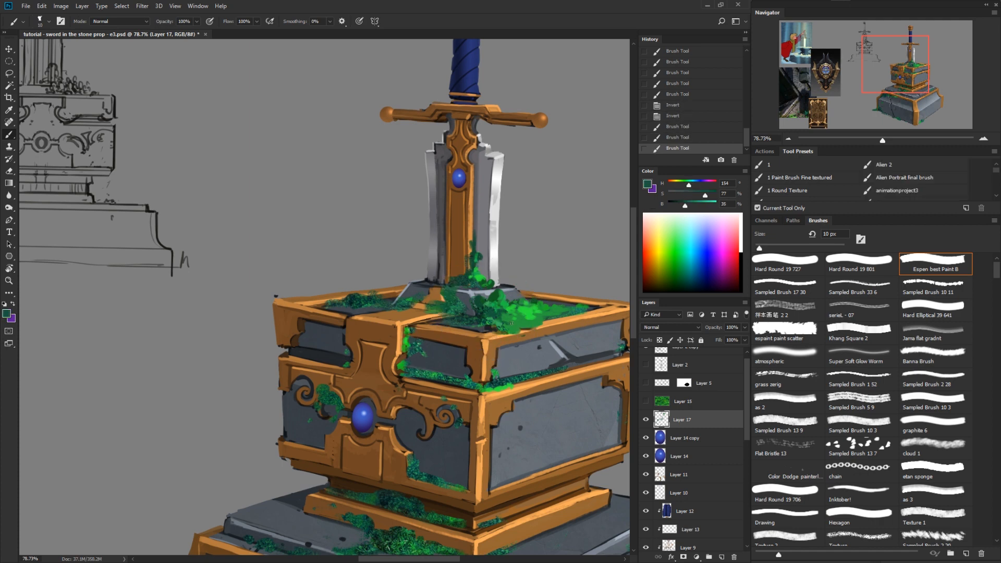
left_click_drag(511, 324, 514, 318)
left_click_drag(472, 316, 470, 311)
left_click_drag(474, 314, 471, 309)
left_click_drag(471, 312, 469, 307)
left_click_drag(470, 310, 458, 305)
Step: Lower the dark green's brightness to 24% and paint shadows into the moss at the sword's base
left_click_drag(686, 205, 680, 206)
left_click_drag(461, 301, 476, 314)
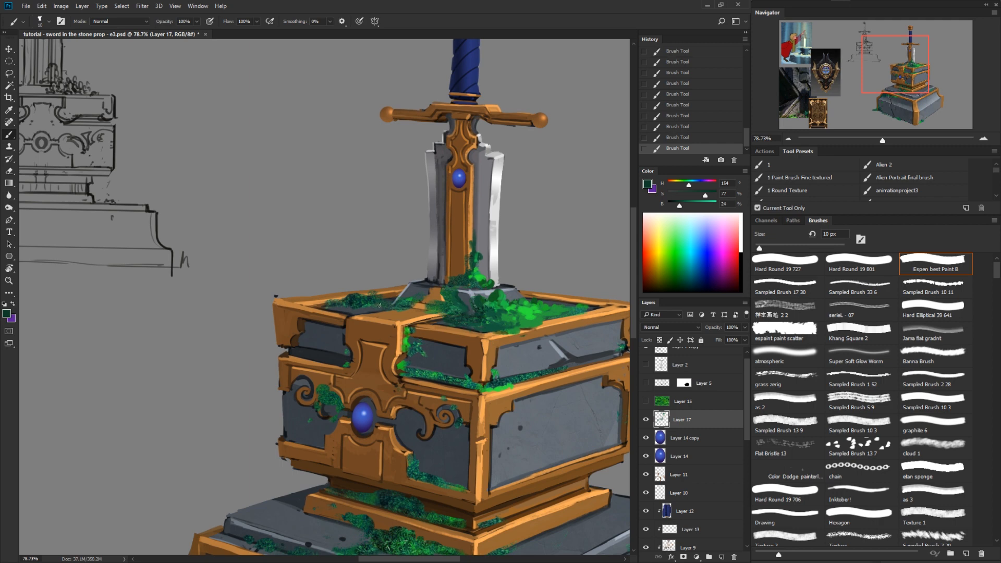
left_click_drag(455, 276, 448, 283)
Step: Paint moss details along the pedestal's upper front edge with dark and mid greens sampled from it
mouse_move(423, 362)
left_mouse_down()
mouse_move(511, 319)
mouse_move(453, 322)
mouse_move(556, 227)
left_mouse_up()
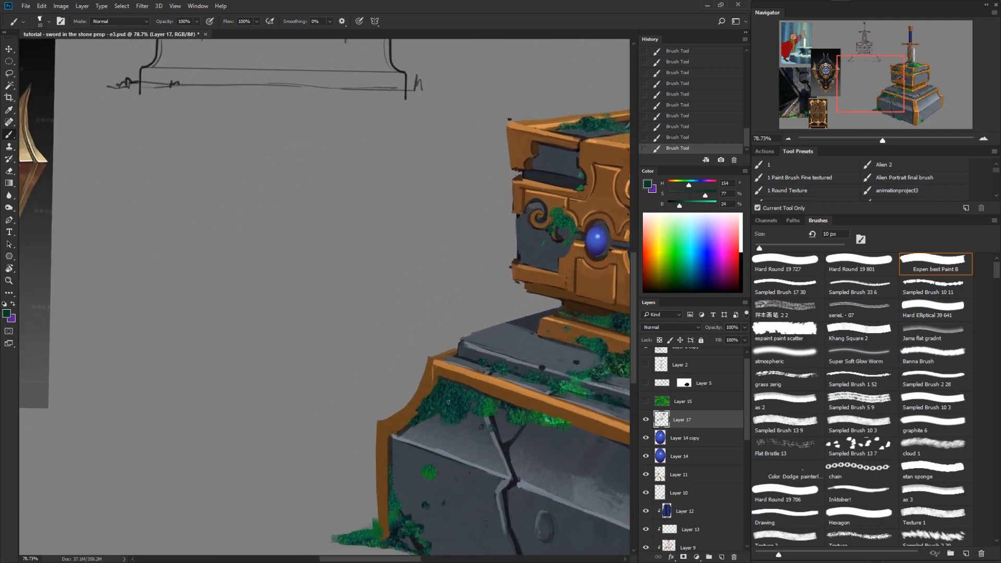
left_click(446, 395, "alt")
left_click_drag(590, 404, 438, 390)
key("r")
left_click_drag(459, 422, 566, 341)
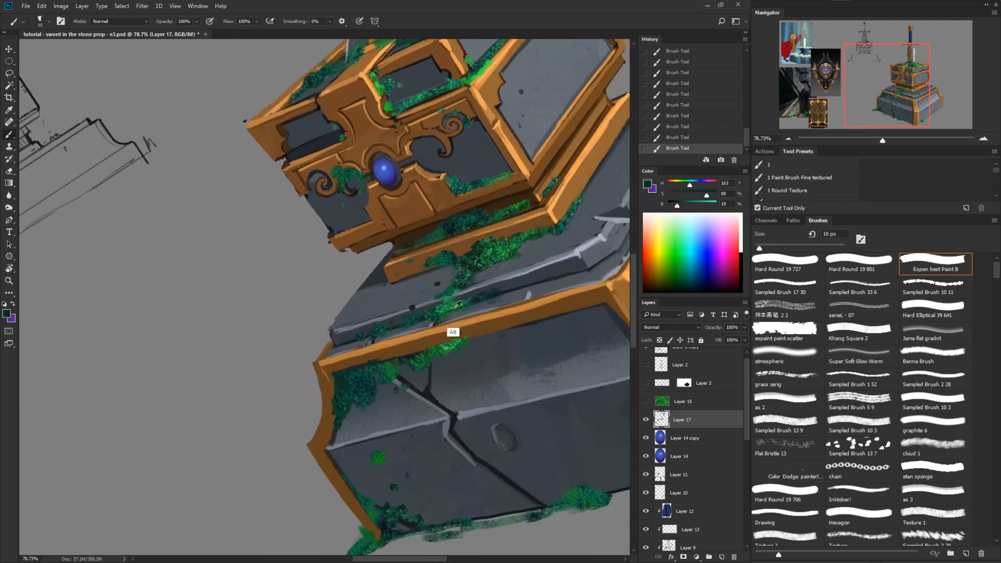
left_click(451, 307, "alt")
mouse_move(452, 308)
left_mouse_down()
mouse_move(475, 303)
mouse_move(423, 317)
left_mouse_up()
Step: Sample the pedestal's light stone grey, raise its brightness above 80%, and paint highlights on the right sloping face
left_click_drag(626, 257, 472, 331)
left_click_drag(528, 342, 415, 407)
key("r")
left_click_drag(563, 407, 457, 477)
left_click_drag(496, 393, 565, 402)
left_click(456, 397, "alt")
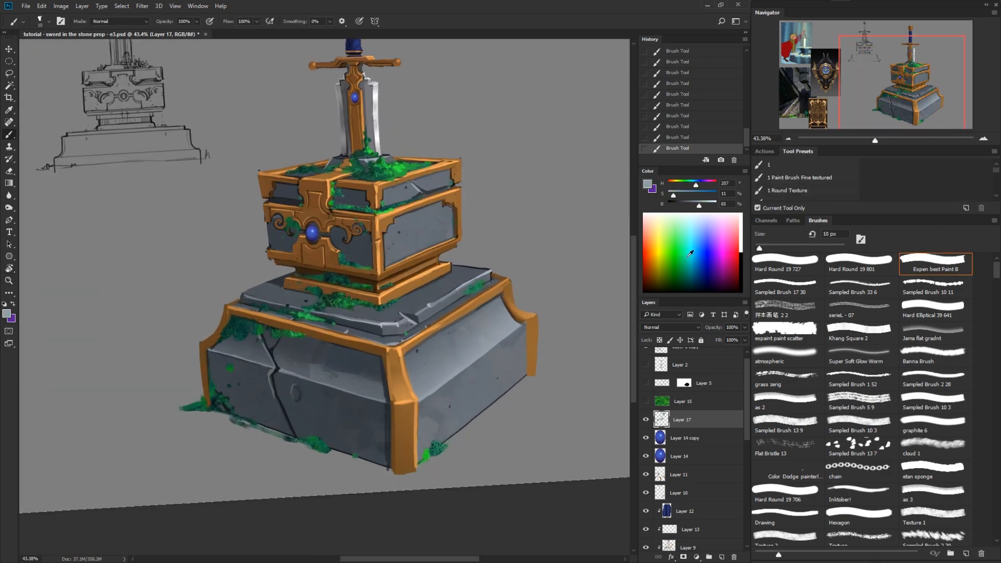
left_click_drag(698, 209, 707, 209)
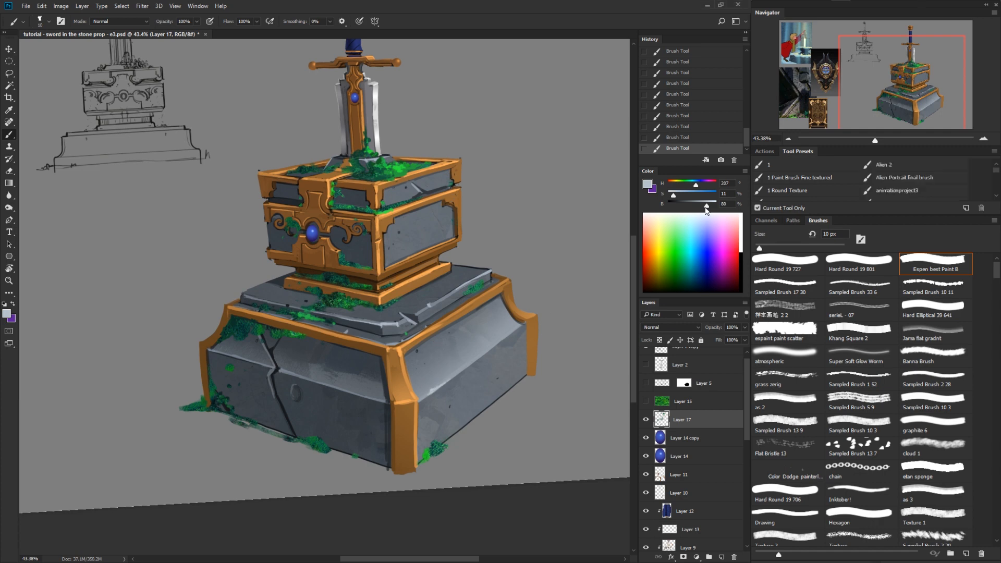
left_click_drag(706, 209, 710, 210)
Step: Touch up the pedestal's front face with sampled stone colours and extend the moss along its bottom edge in sampled dark green
left_click(363, 362, "alt")
left_click(301, 390, "alt")
left_click(281, 432, "alt")
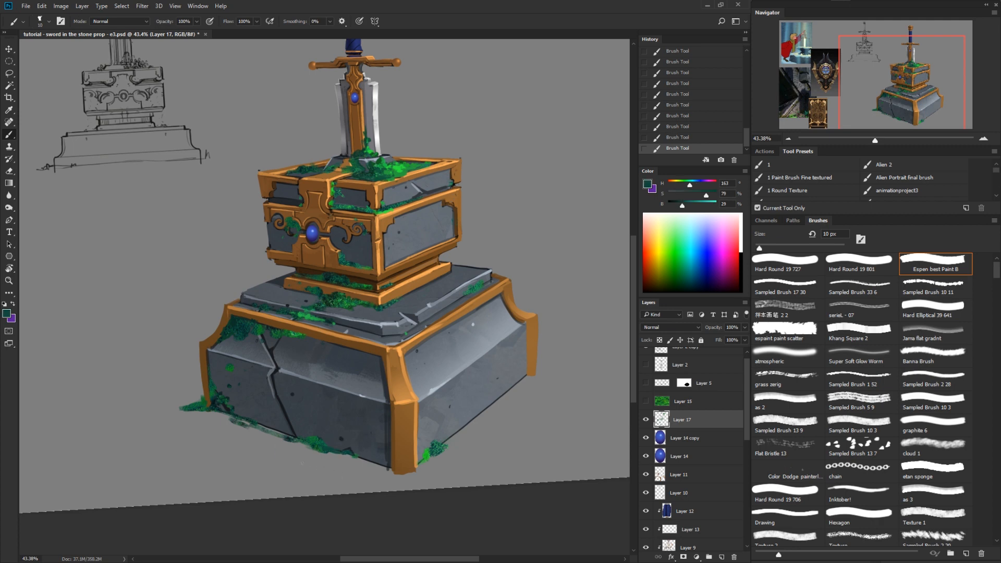
Step: Paint moss on the pedestal's lower right edge with sampled bright and mid greens, adding dark green along the front bottom edge
key("r")
left_click_drag(373, 455, 527, 350)
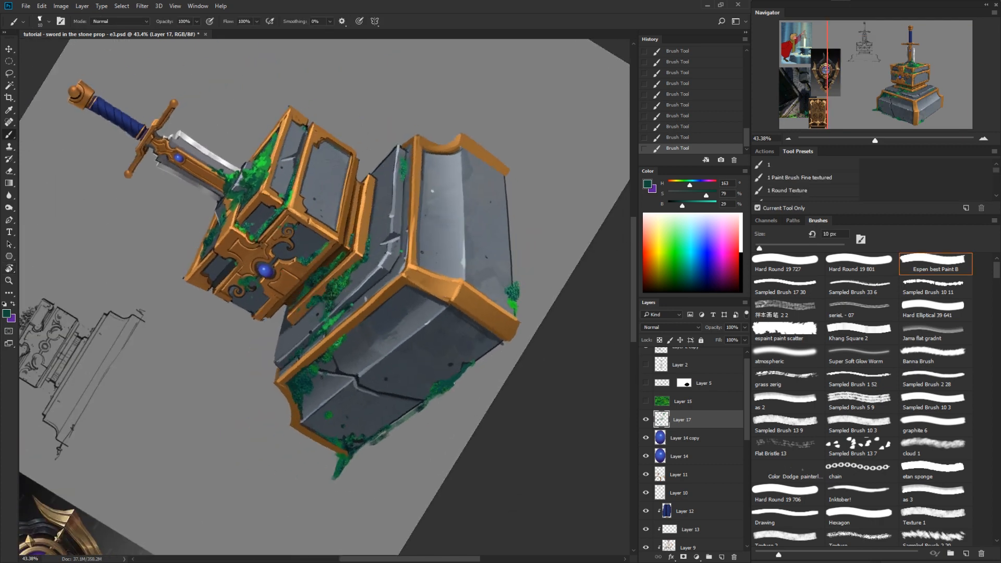
left_click(514, 302, "alt")
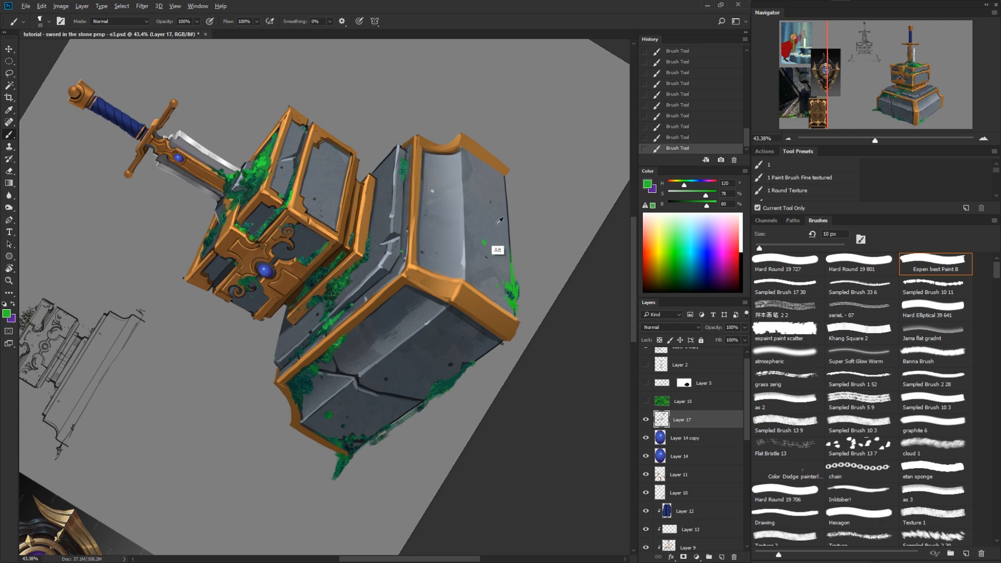
left_click(417, 251, "alt")
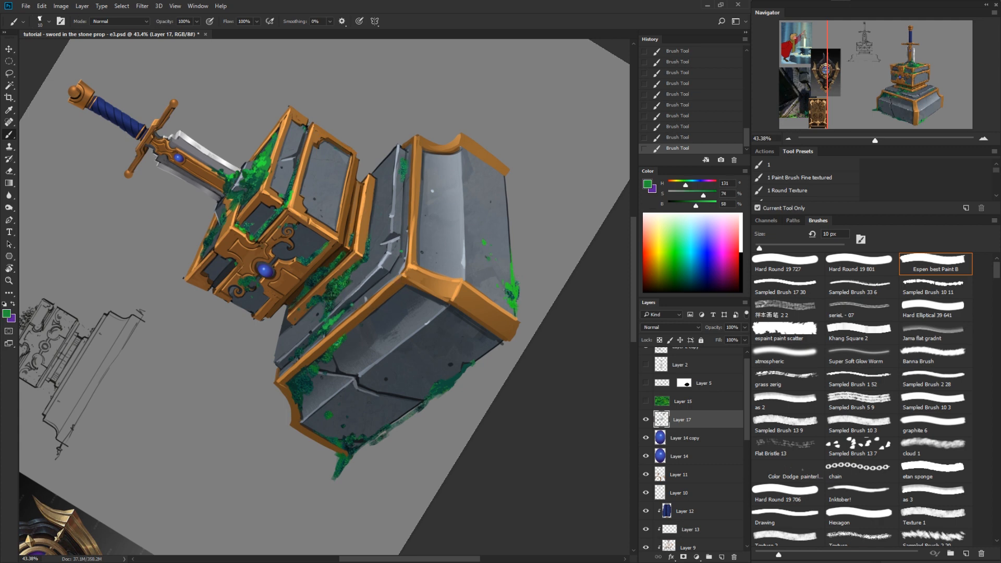
left_click(463, 371, "alt")
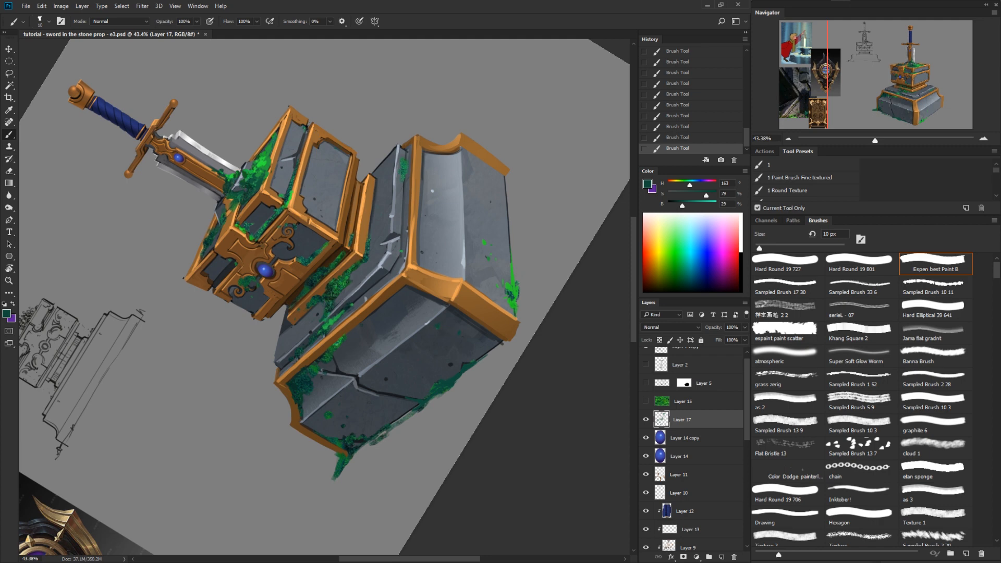
left_click(317, 369, "alt")
Step: Hide the ref group so the reference images disappear from the canvas
key("r")
left_click_drag(553, 326, 489, 447)
key("z")
key("r")
left_click_drag(554, 409, 508, 474)
key("z")
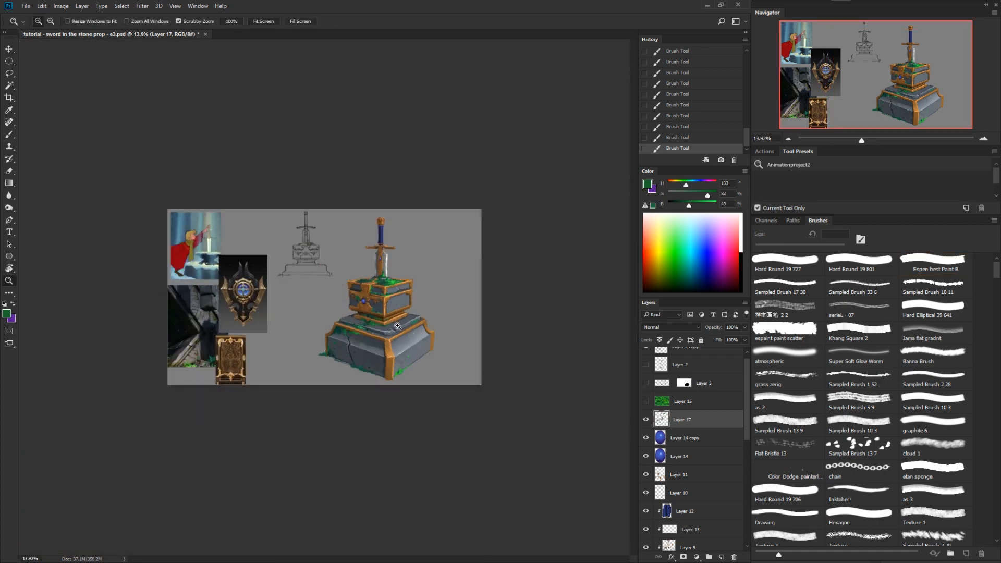
left_click_drag(399, 327, 439, 322)
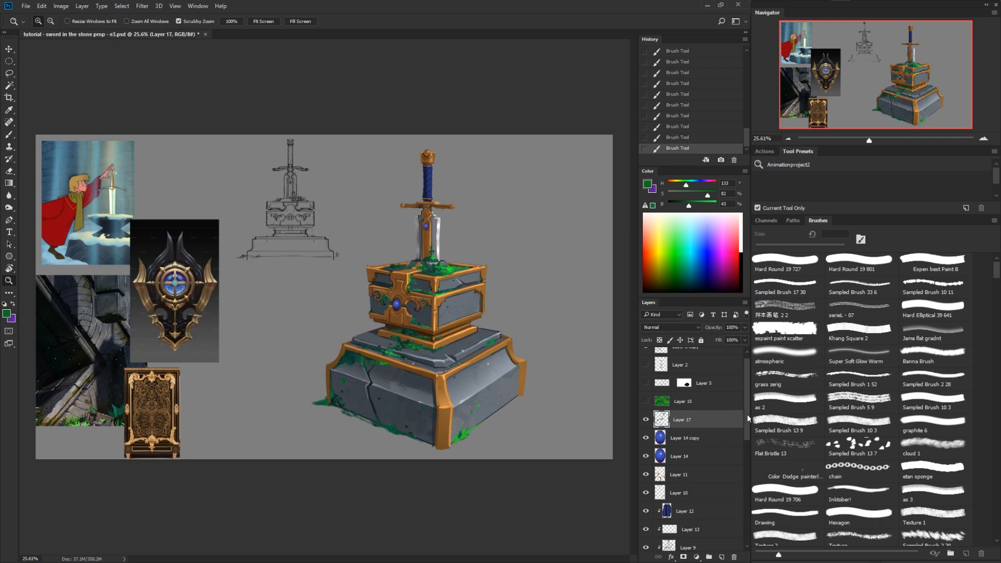
left_click_drag(746, 417, 746, 539)
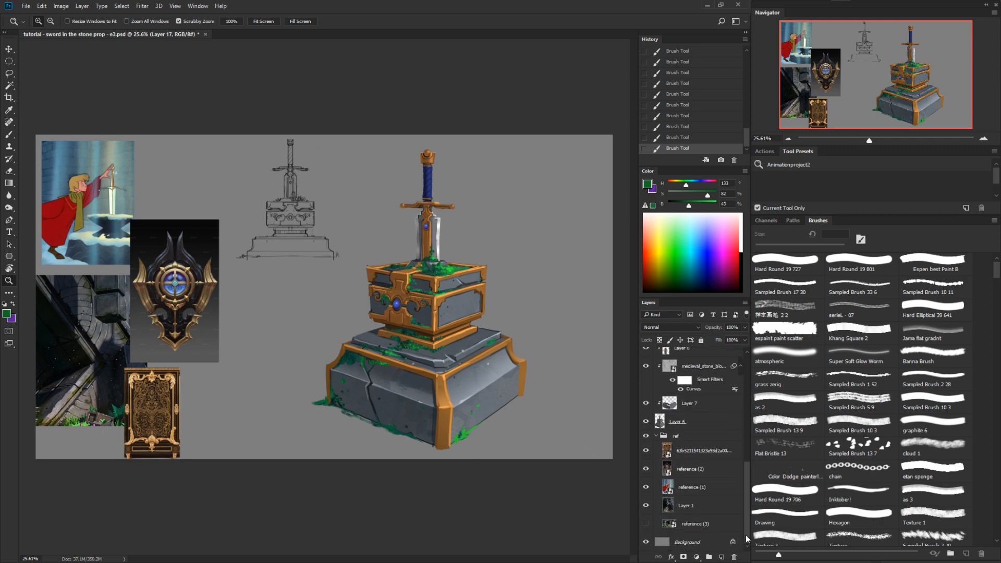
left_click(646, 437)
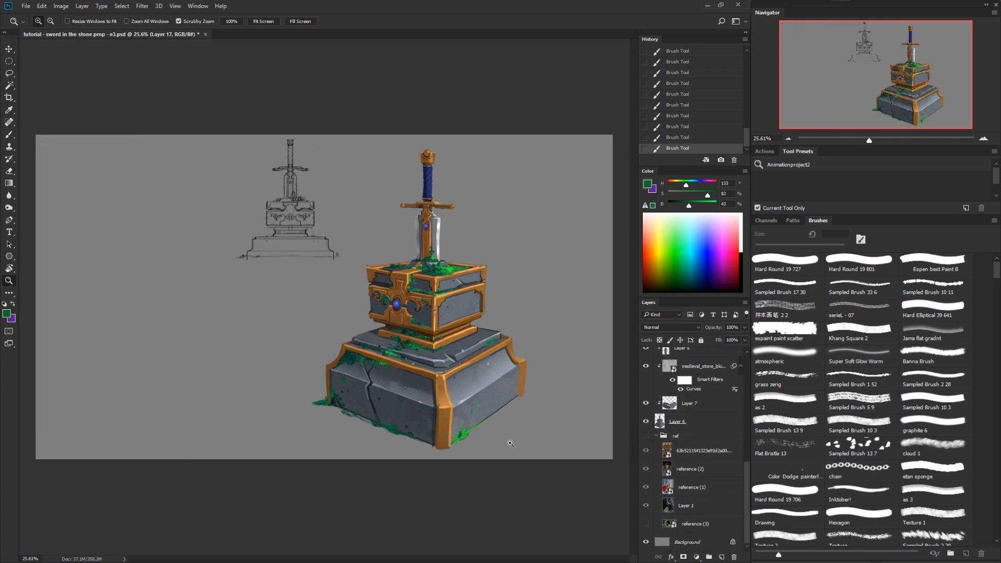
left_click_drag(511, 443, 494, 452)
Step: Hide the small sketch on Layer 2 copy and show the large sketch on Layer 2
left_click_drag(749, 473, 747, 360)
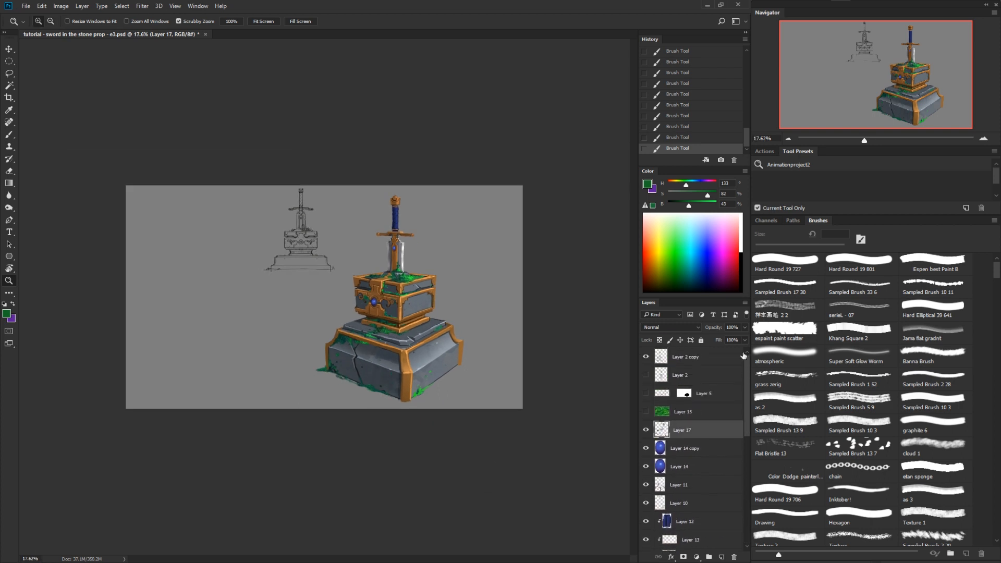
left_click(678, 357)
left_click(646, 357)
left_click(678, 375)
left_click(646, 375)
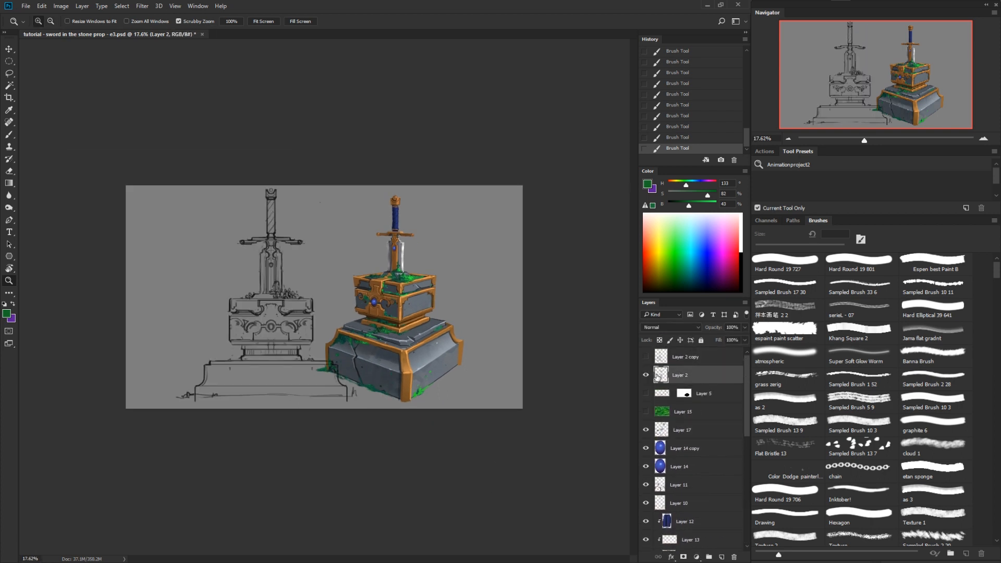
Step: Move the Layer 2 sketch left, away from the painted prop, and scale it down to about 86%
key("v")
left_click_drag(331, 362, 281, 364)
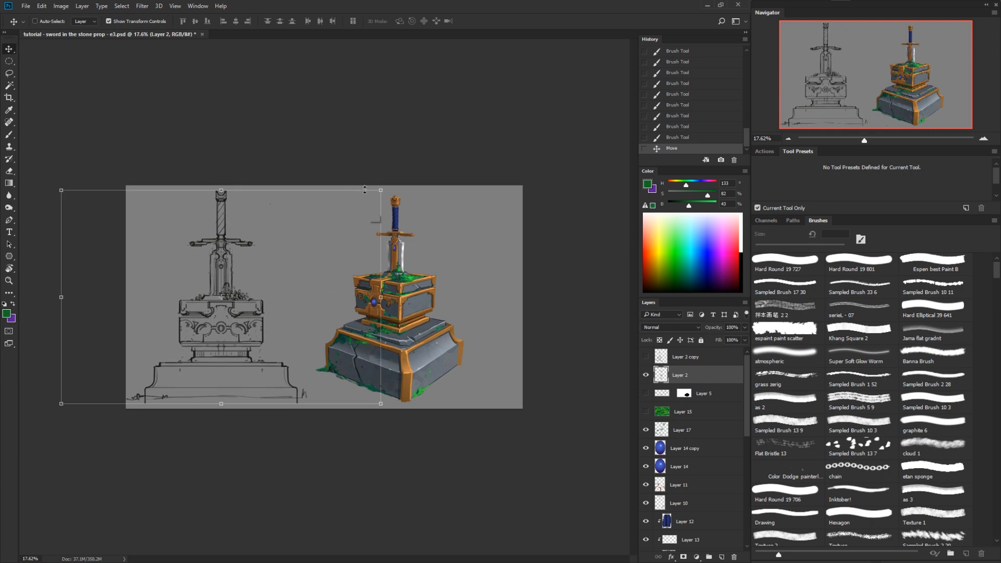
left_click_drag(381, 190, 365, 199)
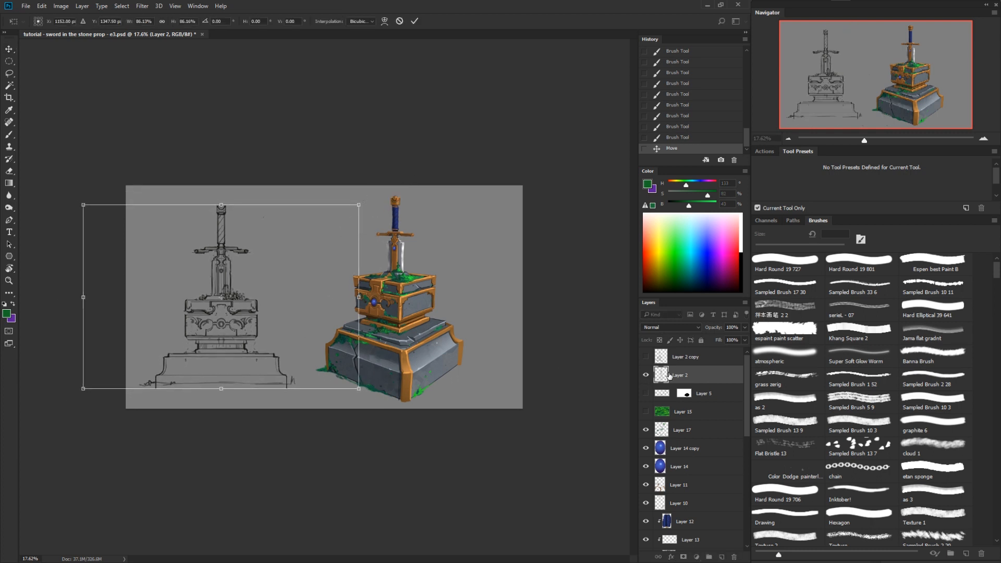
key("Return")
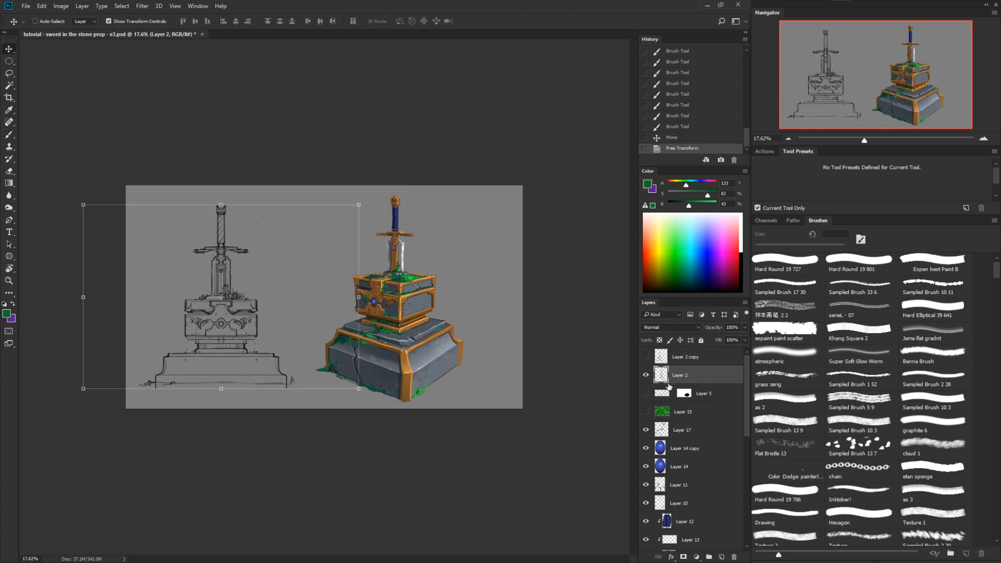
Step: Hide the Layer 2 sketch and group all prop layers from Layer 5 down to Layer 6
left_click(647, 375)
left_click(664, 395)
left_click_drag(746, 395, 747, 509)
left_click(694, 424, "shift")
key("ctrl+g")
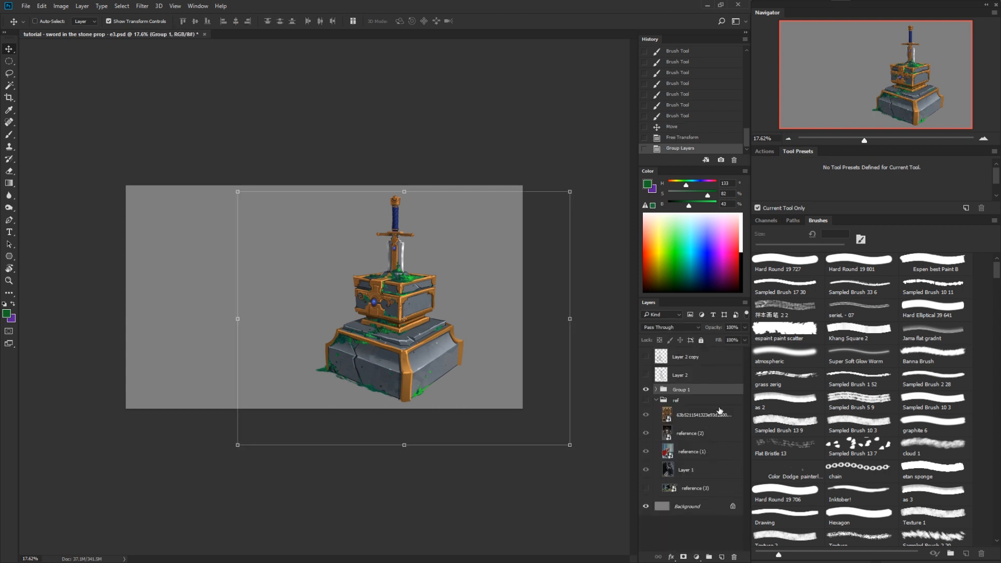
Step: Check the new group's contents by toggling its visibility, and move the whole prop to the centre of the canvas
left_click(647, 390)
left_click(646, 390)
key("shift")
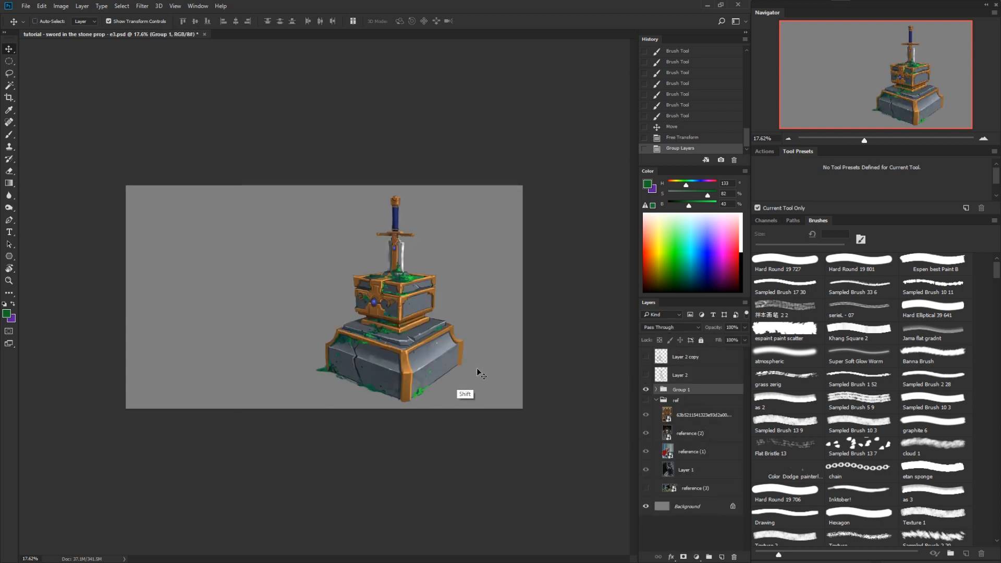
left_click_drag(477, 367, 403, 385)
key("z")
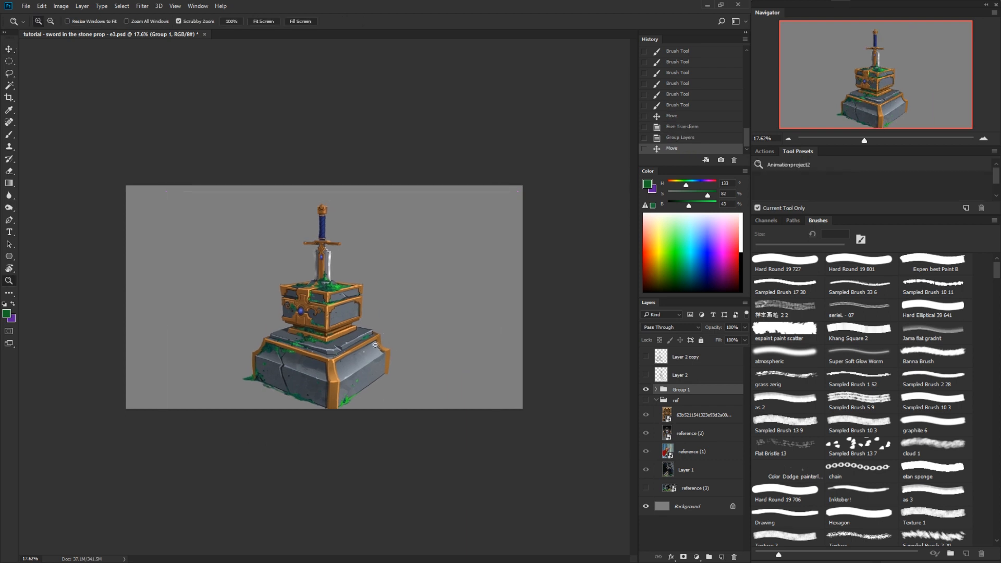
left_click_drag(375, 345, 389, 340)
key("v")
key("z")
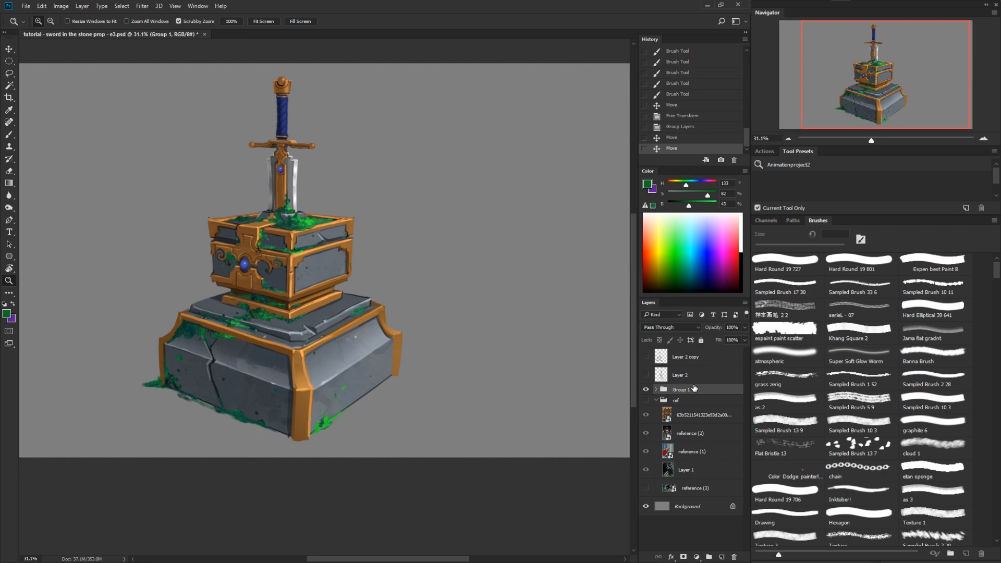
Step: Expand the new prop group and rename it "sword"
left_click(657, 390)
double_click(680, 389)
type("swo")
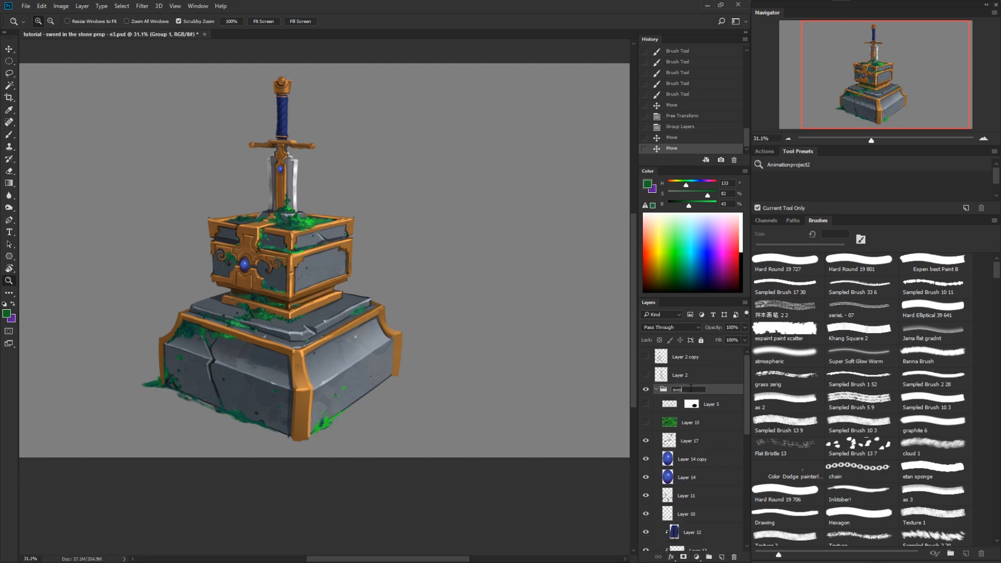
type("rd")
key("Return")
Step: Add a new layer above Layer 5 and paint bright, light-gold highlights along the edges of the pedestal's gold trim
left_click(670, 407)
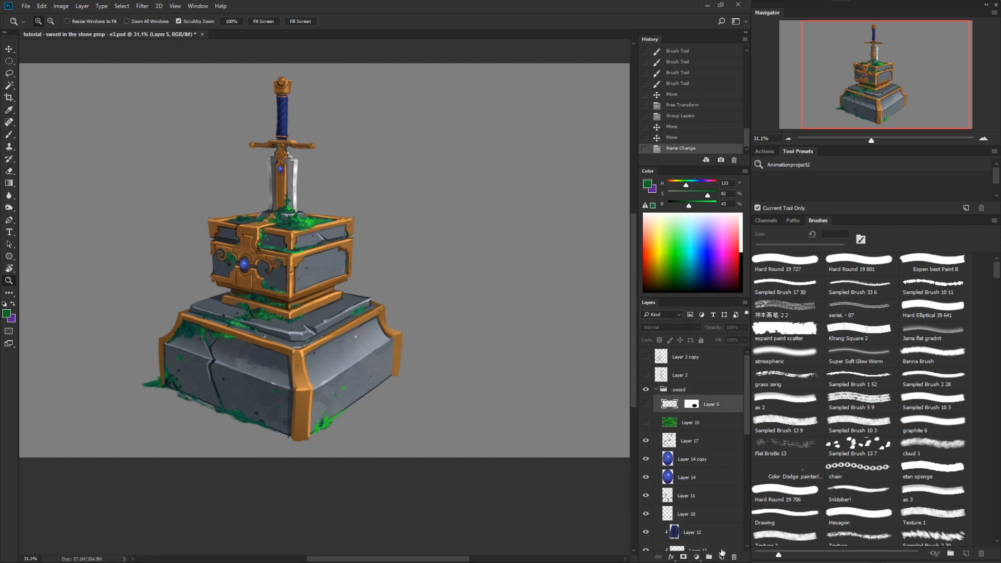
left_click(722, 555)
left_click_drag(299, 270, 315, 272)
mouse_move(363, 423)
left_mouse_down()
mouse_move(456, 417)
mouse_move(499, 292)
left_mouse_up()
key("r")
key("b")
left_click(446, 339, "alt")
left_click(714, 204)
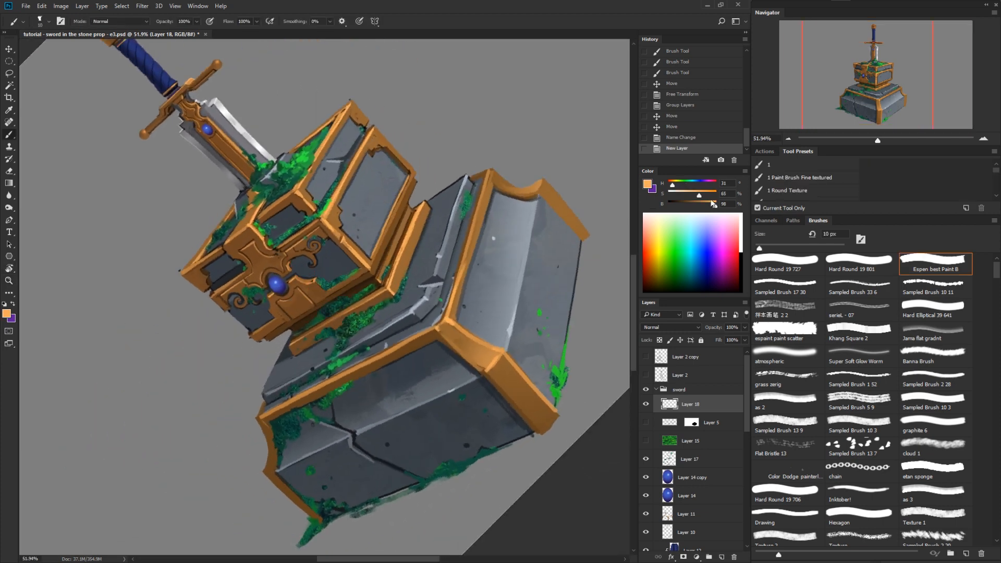
left_click_drag(714, 204, 717, 204)
mouse_move(486, 180)
left_mouse_down()
mouse_move(452, 315)
mouse_move(486, 183)
left_mouse_up()
left_click_drag(697, 194, 703, 195)
left_click_drag(431, 331, 452, 316)
mouse_move(452, 316)
left_mouse_down()
mouse_move(481, 343)
mouse_move(501, 416)
mouse_move(485, 285)
left_mouse_up()
Step: Sample a dark brown and paint an inset panel on the gold post at the pedestal's front corner, adding a lighter sampled gold
key("r")
mouse_move(561, 342)
left_mouse_down()
mouse_move(555, 376)
mouse_move(495, 435)
left_mouse_up()
key("b")
left_click(417, 428, "alt")
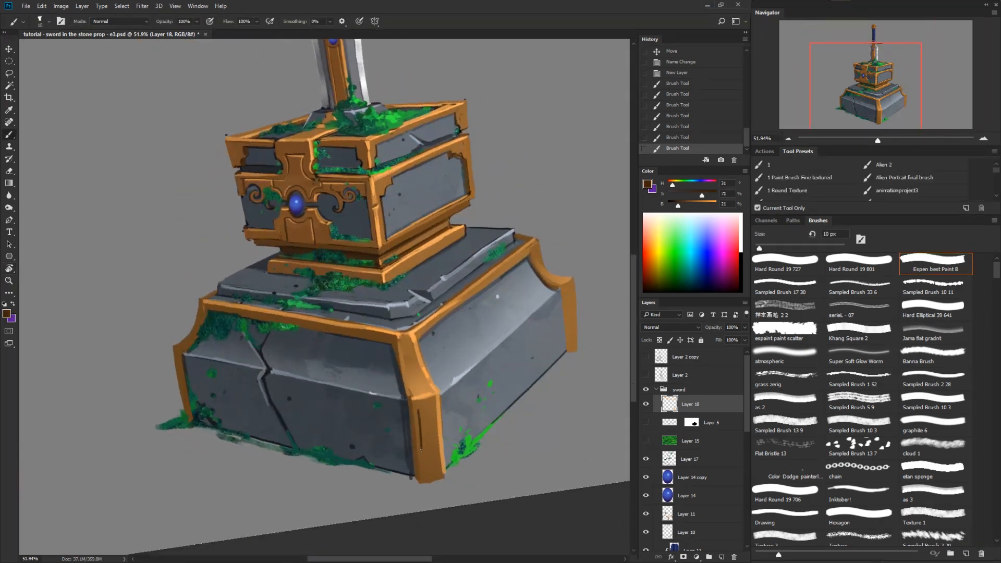
left_click_drag(424, 477, 418, 409)
left_click_drag(428, 472, 430, 405)
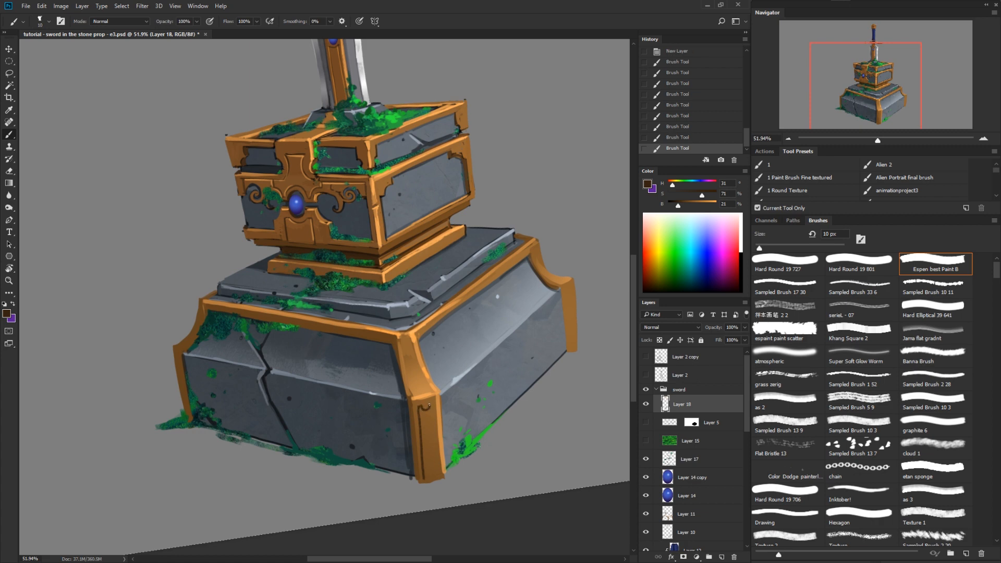
left_click_drag(433, 411, 436, 458)
left_click(421, 416, "alt")
left_click_drag(418, 416, 421, 467)
Step: Retouch the upper stone ledge and the chest's front corner trim with sampled stone grey and gold tones
key("space")
mouse_move(462, 420)
left_mouse_down()
mouse_move(515, 492)
mouse_move(493, 530)
left_mouse_up()
key("r")
left_click_drag(518, 423, 553, 358)
left_click(493, 303, "alt")
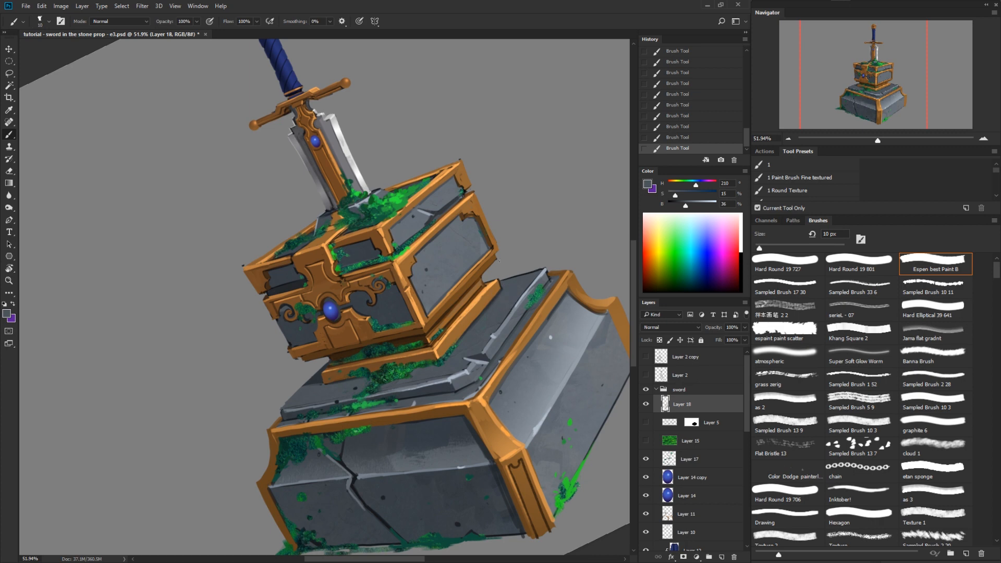
key("space")
mouse_move(463, 309)
left_mouse_down()
mouse_move(484, 382)
mouse_move(466, 410)
left_mouse_up()
key("r")
left_click(419, 361, "alt")
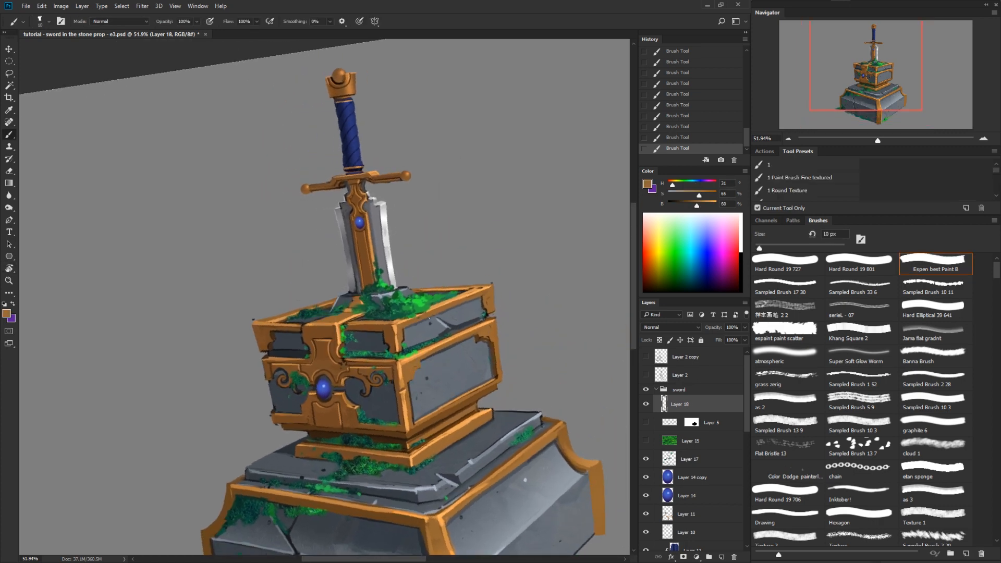
left_click(389, 334, "alt")
left_click(402, 327, "alt")
Step: Retouch the gold trim along the chest's front left edge with brown and dark brown tones sampled from it
left_click(276, 328, "alt")
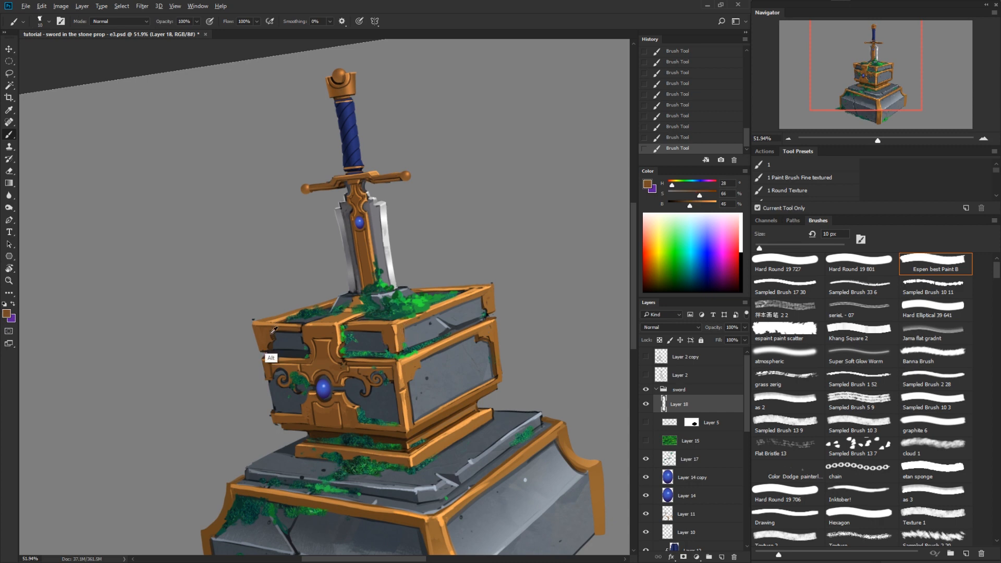
left_click(264, 364, "alt")
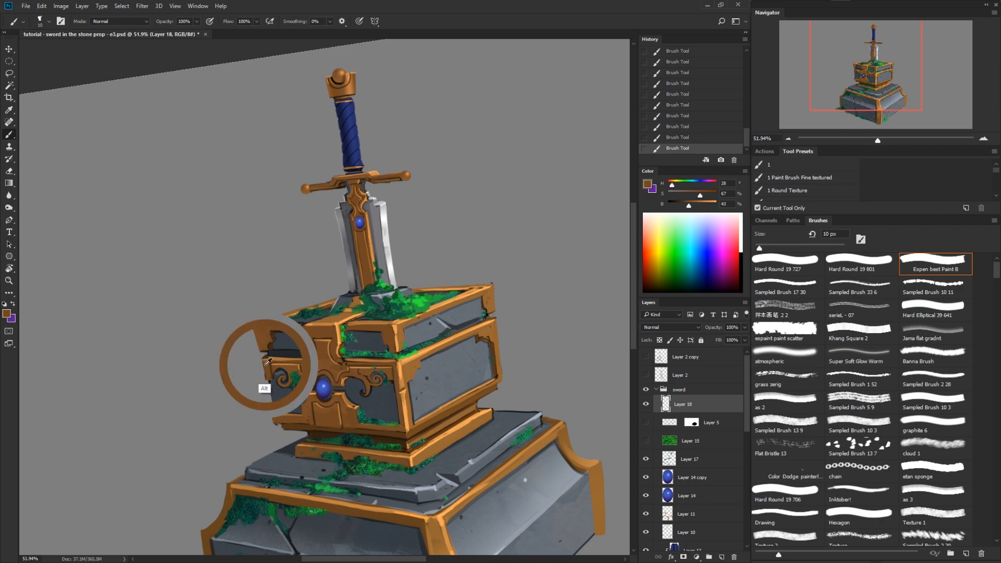
left_click(263, 360, "alt")
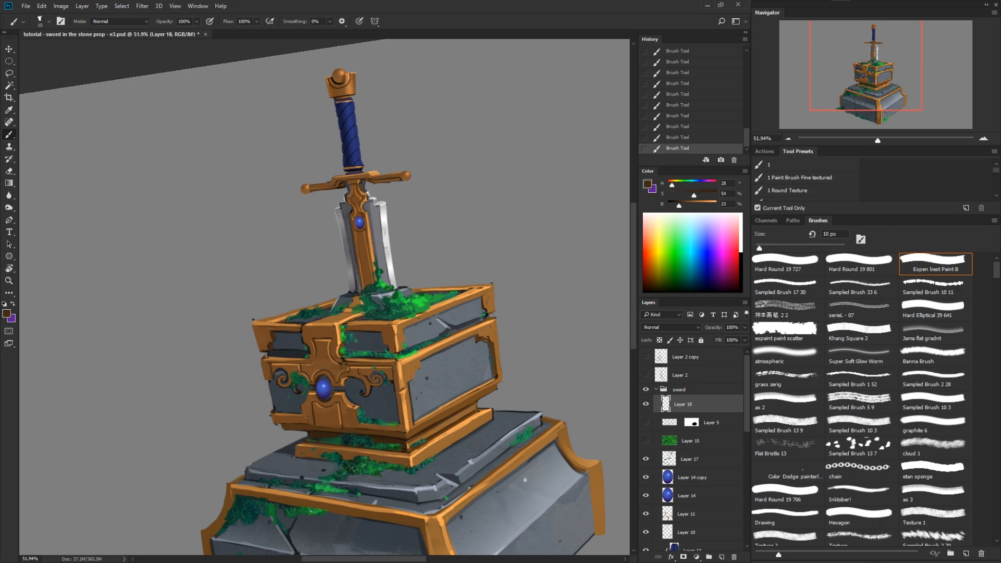
left_click(267, 358, "alt")
left_click(273, 423, "alt")
Step: Clean up the chest's right edge with sampled tones and paint light-gold highlights on the lid's right and left corners
left_click(500, 380, "alt")
left_click(496, 319, "alt")
left_click(470, 306, "alt")
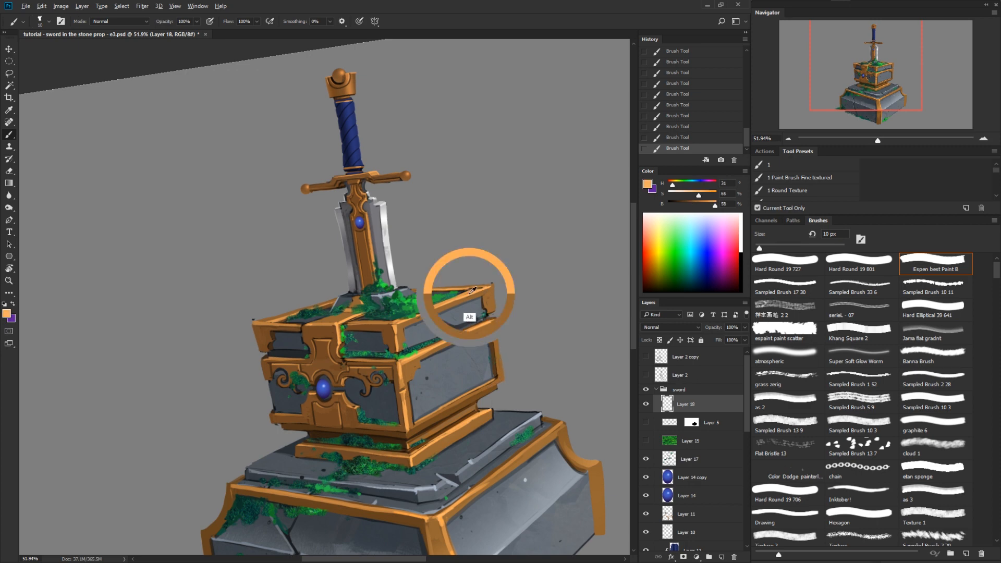
mouse_move(481, 285)
left_mouse_down()
mouse_move(423, 289)
mouse_move(491, 283)
left_mouse_up()
key("ctrl+z")
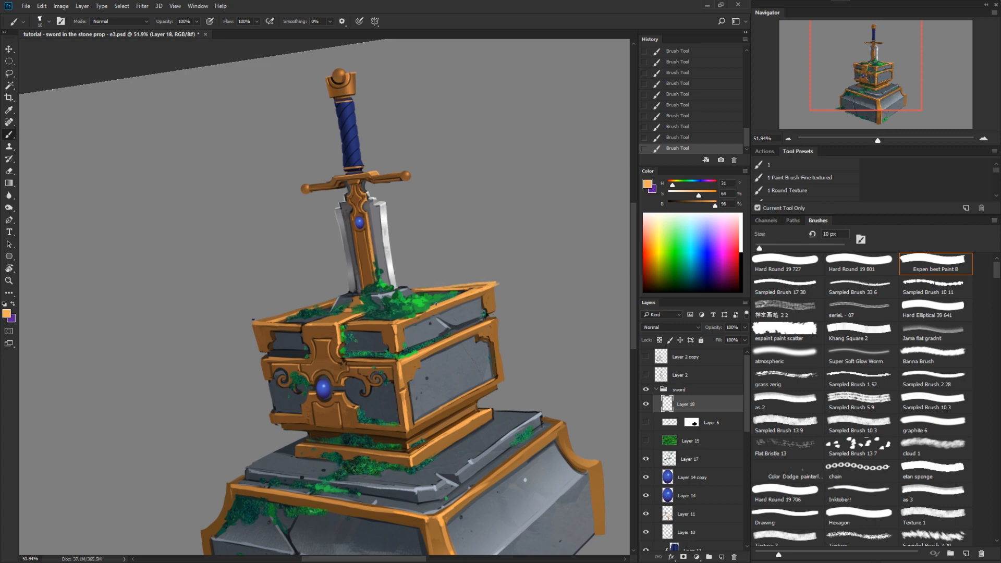
left_click(252, 320, "alt")
left_click_drag(266, 321, 277, 318, "alt")
Step: Add a new layer and place it at the bottom of the sword group, beneath Layer 6
left_click_drag(495, 385, 451, 387, "ctrl")
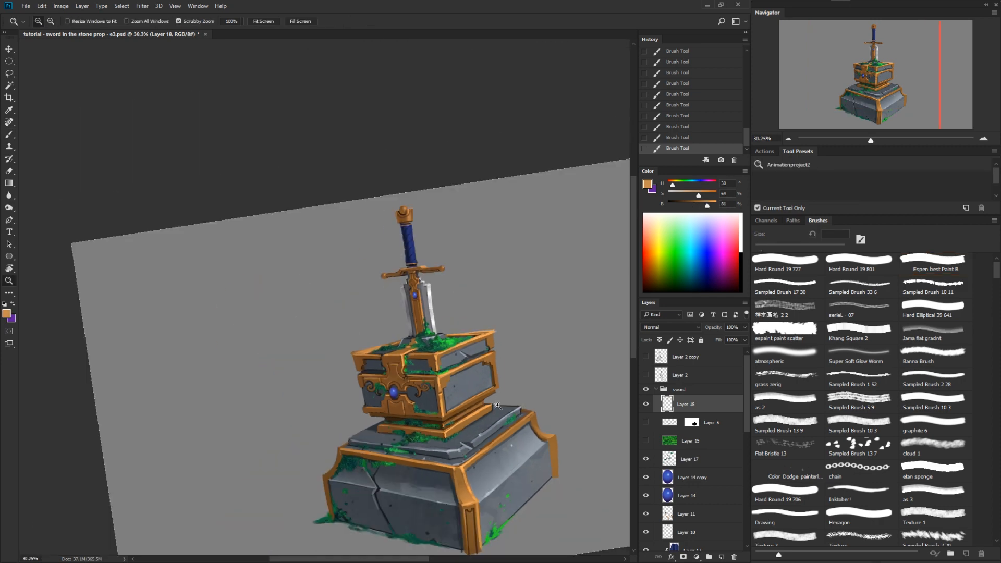
key("r")
left_click_drag(548, 420, 514, 355)
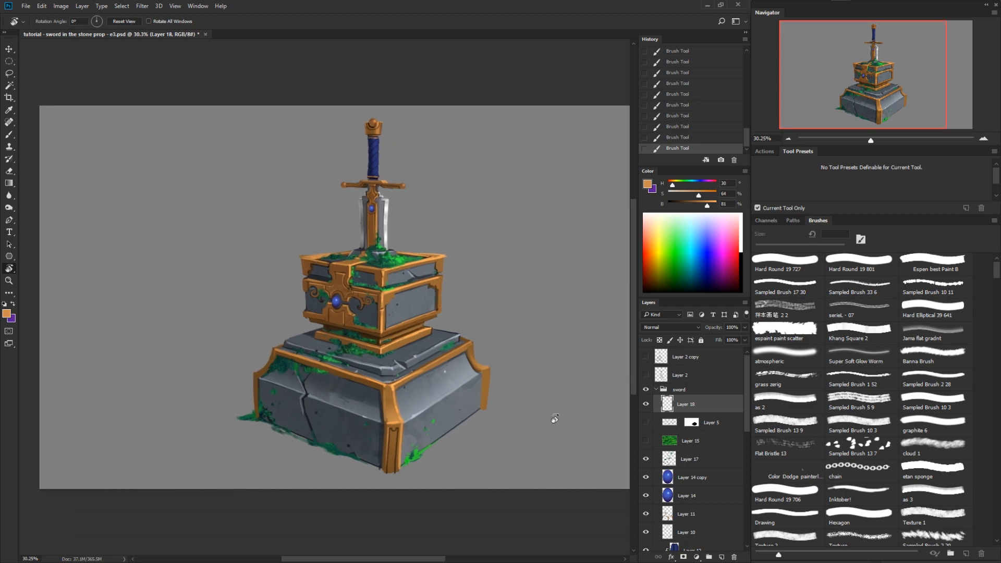
left_click_drag(747, 427, 740, 526)
left_click(678, 469)
left_click(722, 557)
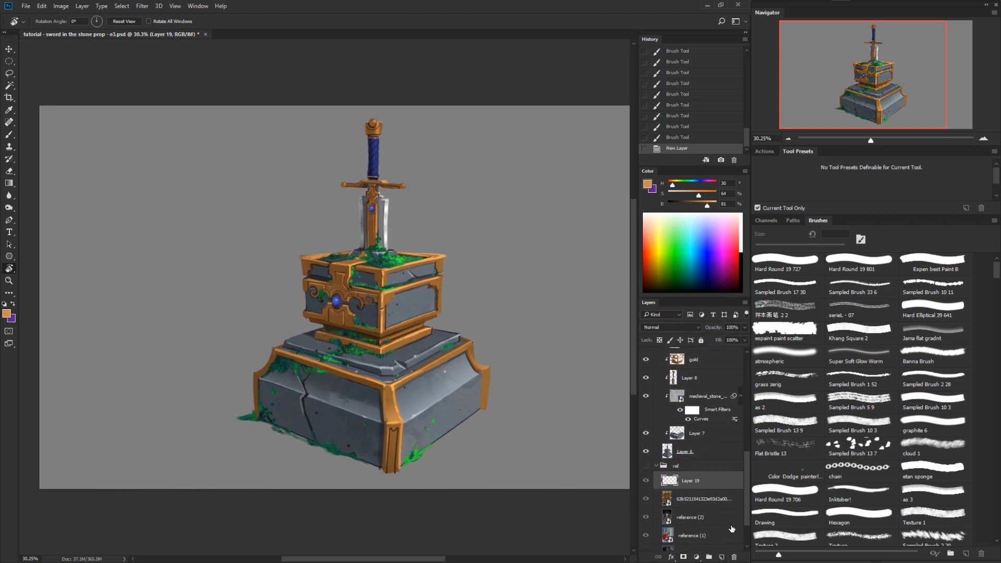
left_click_drag(682, 457, 682, 460)
Step: Sample the background grey, raise its brightness to 81%, and draw a large radial gradient glow behind the prop
key("b")
left_click(521, 295, "alt")
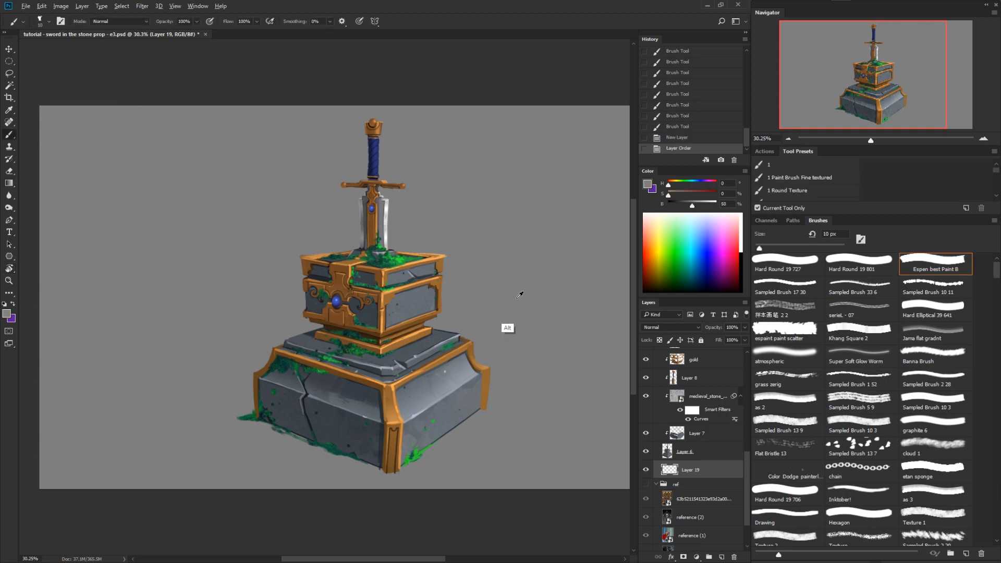
left_click_drag(696, 206, 708, 206)
key("g")
left_click_drag(379, 269, 506, 203)
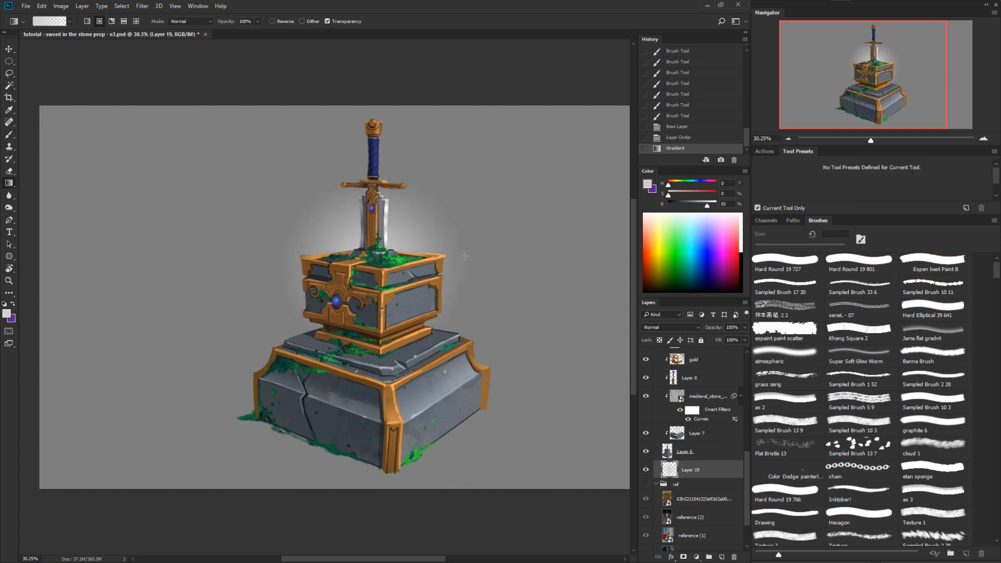
key("ctrl+z")
left_click_drag(386, 343, 477, 223)
key("z")
left_click(434, 376, "alt")
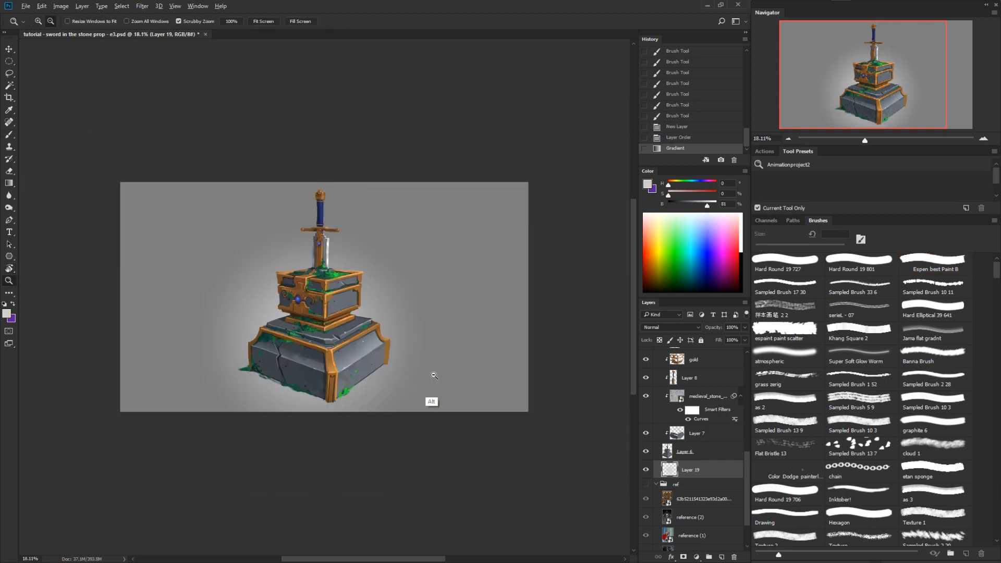
Step: Reposition the glow behind the prop, stretch it vertically to about 122%, and reduce the layer's fill to 63%
key("alt+v")
left_click_drag(377, 326, 376, 331)
key("v")
key("ctrl+t")
left_click_drag(317, 208, 317, 164)
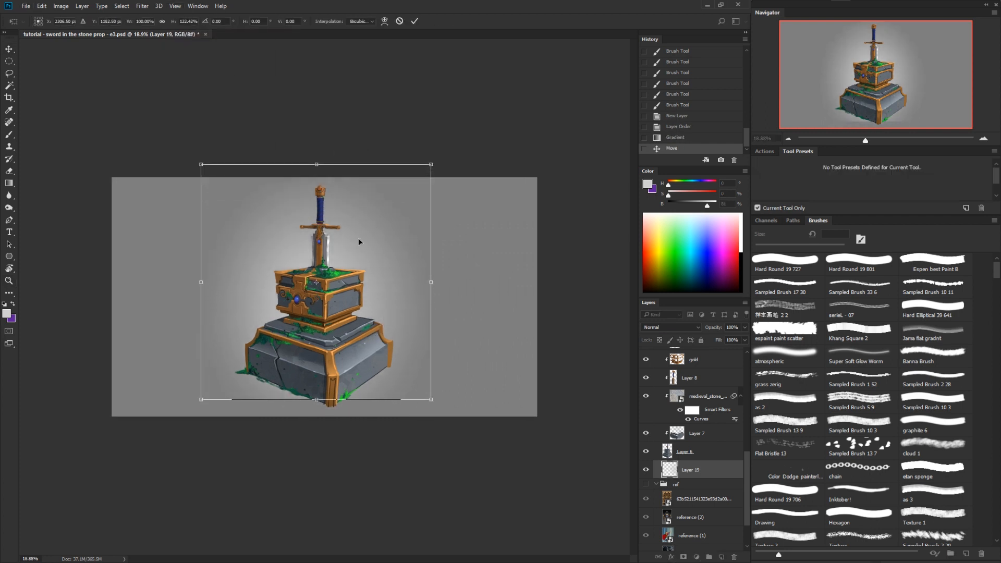
left_click_drag(368, 285, 368, 294)
key("Return")
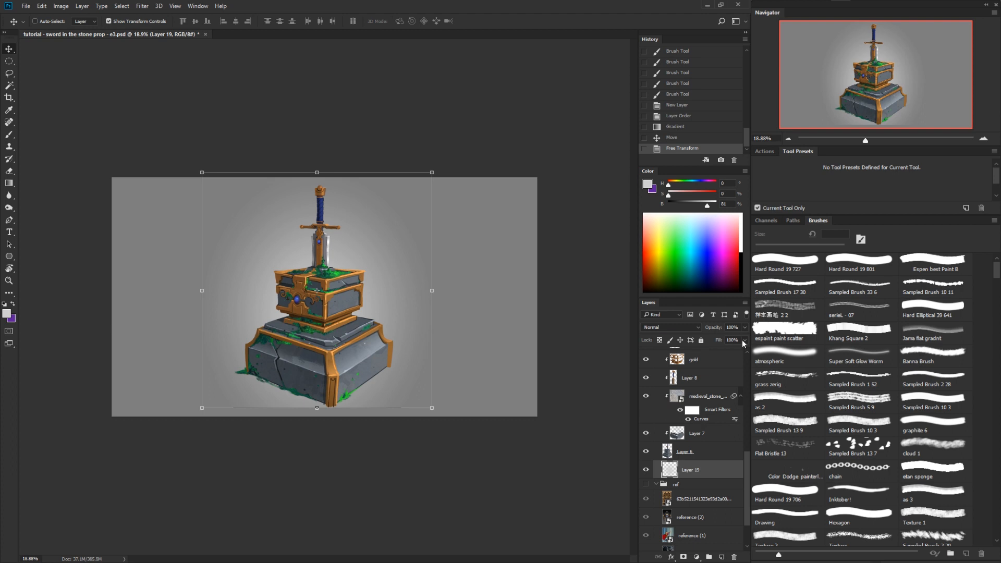
left_click(725, 350)
Step: Erase the glow's hard lower edge with the 1300 px Super Soft Glow Worm brush, adjust its position, and save the document
key("e")
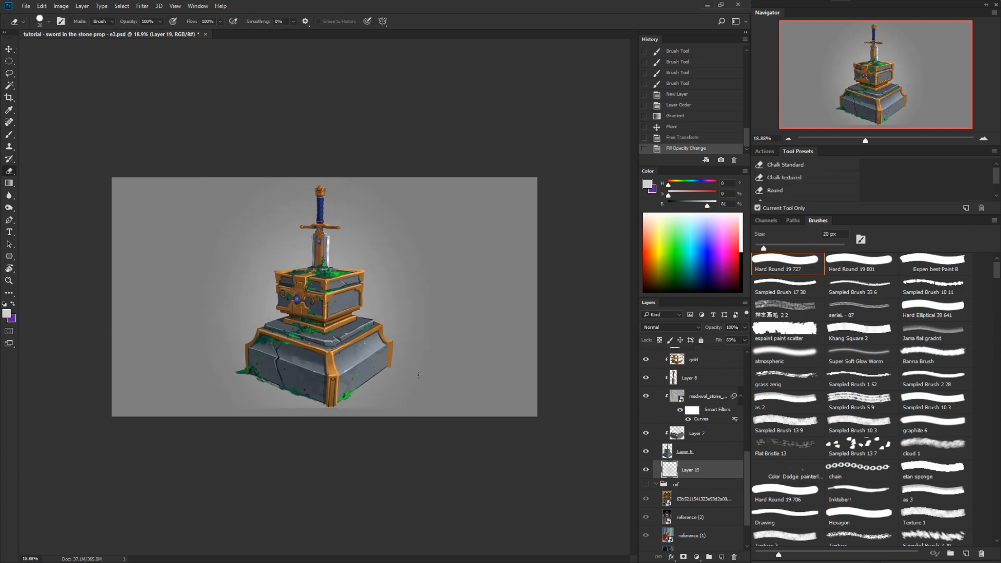
right_click(424, 284)
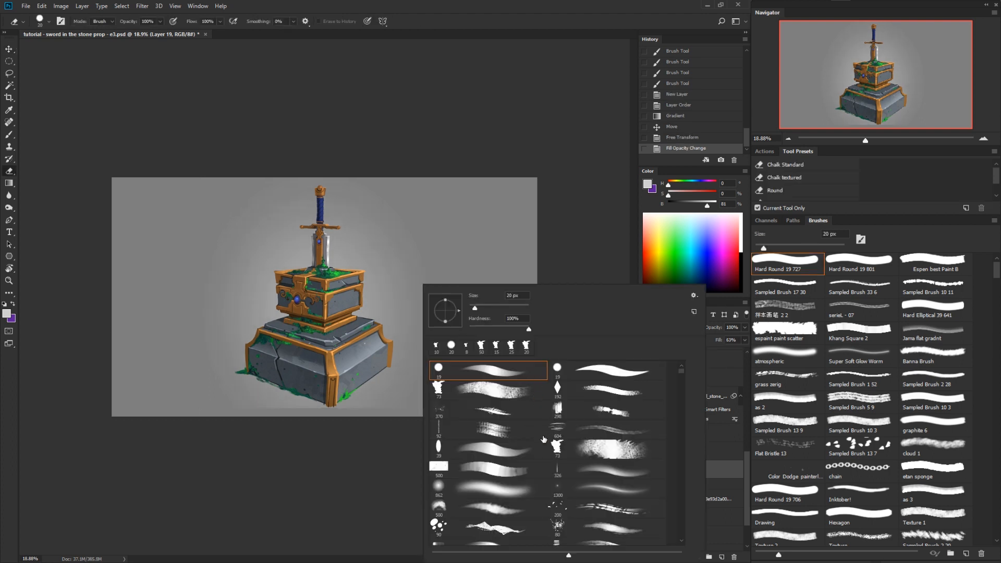
left_click(616, 489)
key("Return")
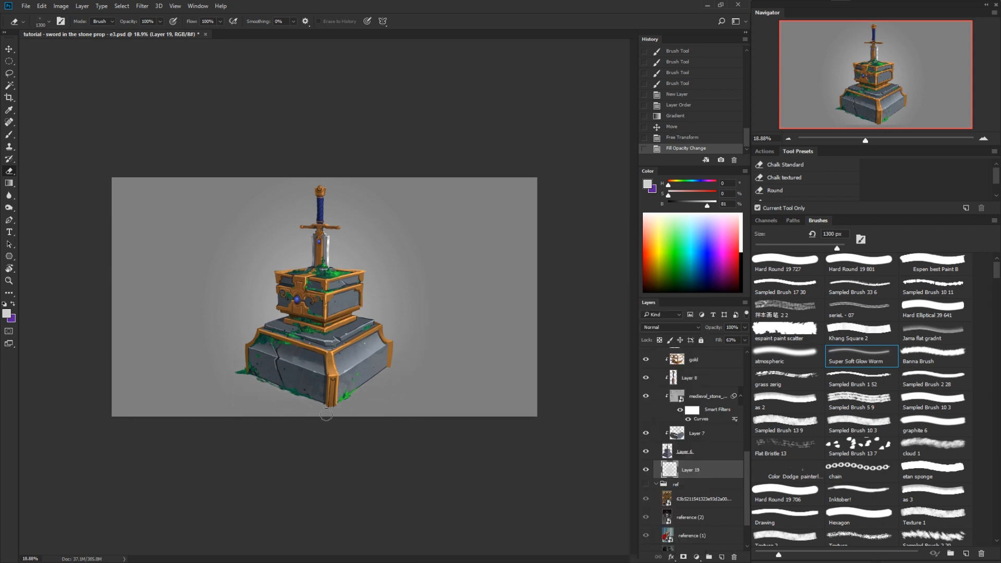
mouse_move(425, 375)
left_mouse_down()
mouse_move(472, 373)
mouse_move(470, 424)
left_mouse_up()
left_click_drag(425, 393, 448, 366)
left_click_drag(414, 355, 458, 453)
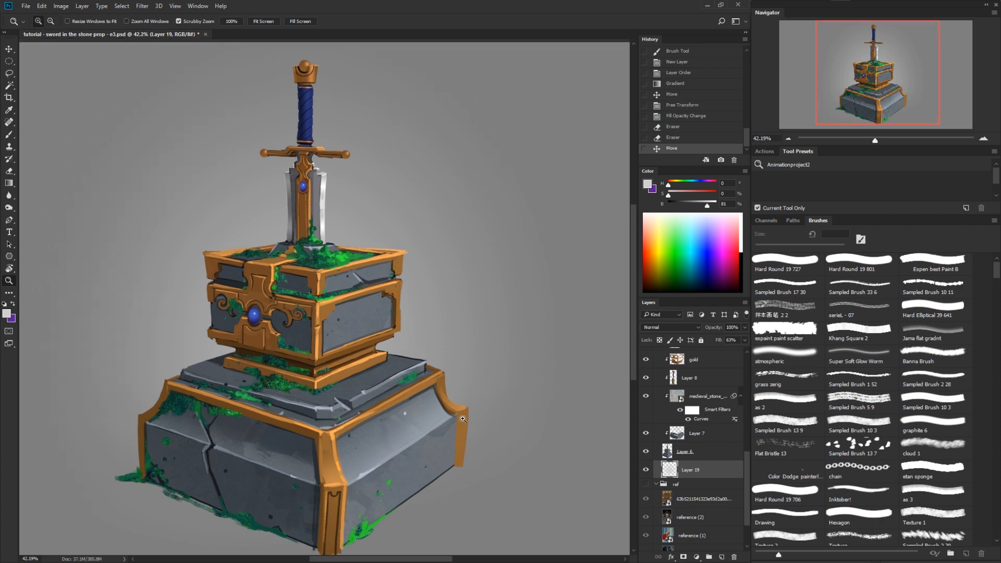
key("ctrl+s")
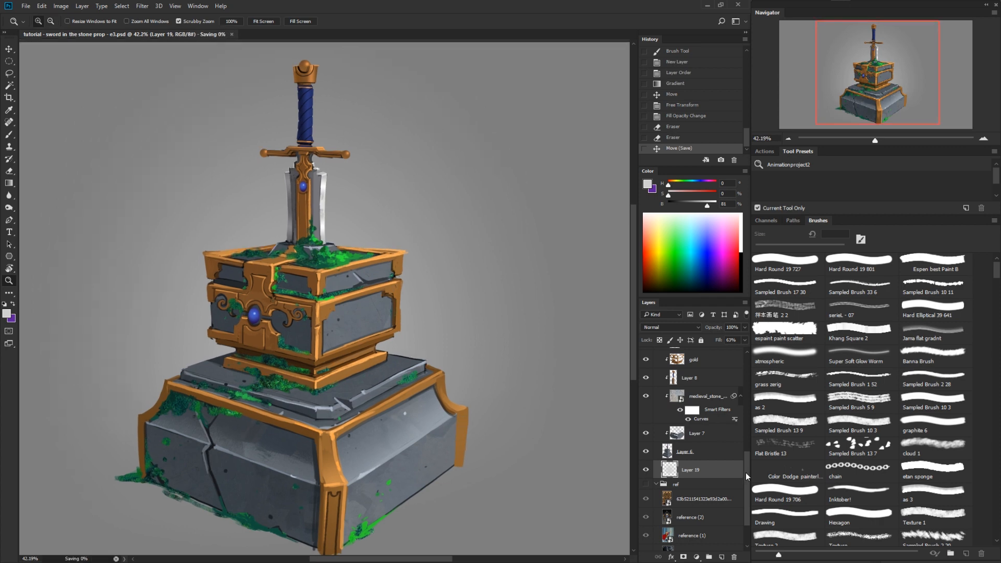
Step: Check what Layer 17 contains by toggling its visibility, select it, and softly erase part of it over the stone base
left_click_drag(746, 472, 747, 375)
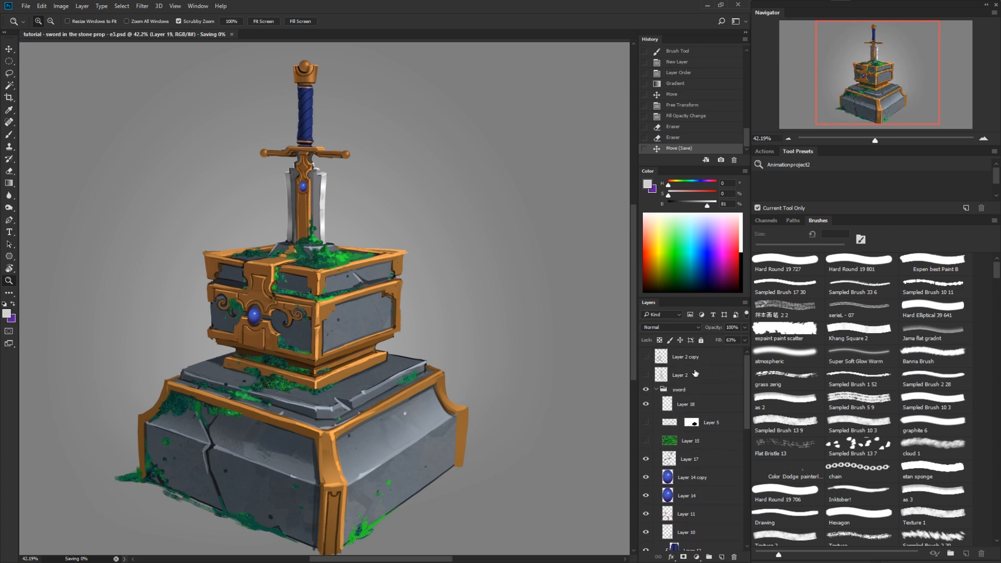
left_click(647, 459)
left_click(647, 460)
left_click(672, 458)
left_click_drag(490, 416, 387, 448)
left_click_drag(437, 378, 415, 396)
left_click_drag(412, 404, 459, 419)
Step: Erase excess moss on Layer 17 around the chest lid and stone base with the 73 px Espen best Paint B brush
right_click(459, 418)
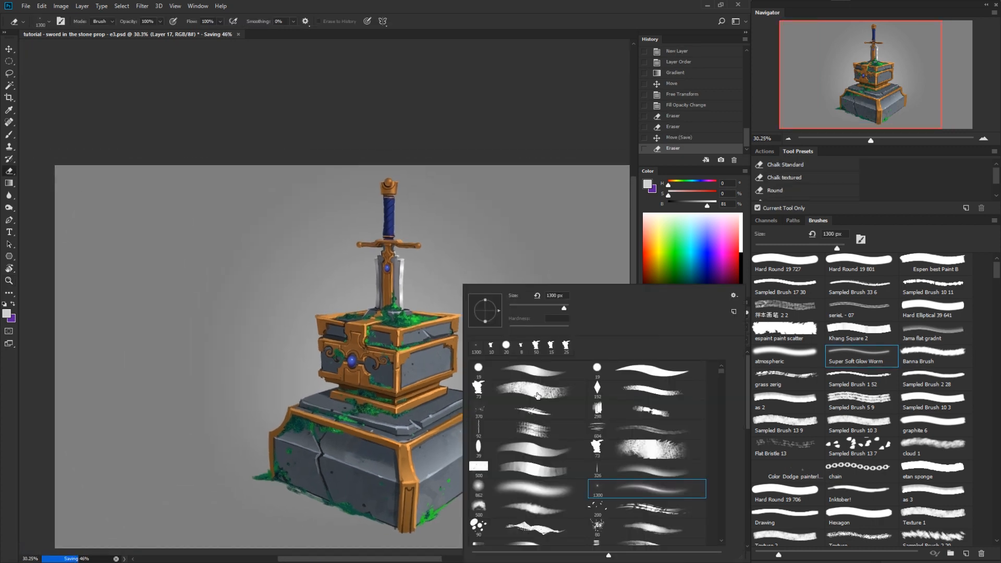
left_click(537, 395)
key("Return")
mouse_move(397, 400)
left_mouse_down()
mouse_move(378, 397)
mouse_move(389, 384)
mouse_move(381, 376)
left_mouse_up()
left_click_drag(457, 327, 416, 319)
left_click_drag(411, 312, 425, 322)
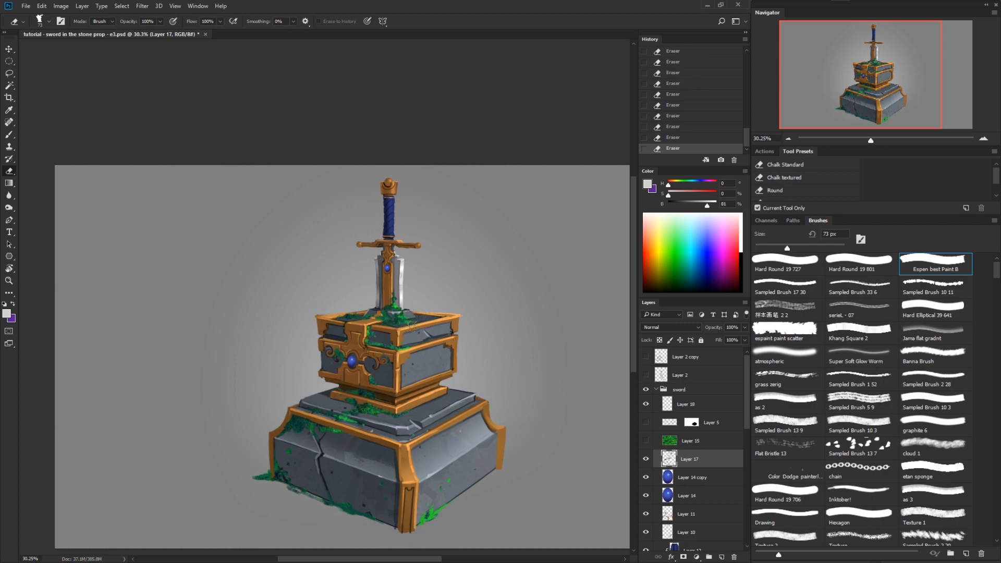
left_click_drag(297, 489, 311, 497)
mouse_move(516, 467)
left_mouse_down()
mouse_move(505, 421)
mouse_move(461, 483)
left_mouse_up()
Step: Duplicate the sword group, merge the copy into a single layer, and hide the original group
key("z")
mouse_move(413, 354)
left_mouse_down()
mouse_move(439, 360)
mouse_move(442, 381)
left_mouse_up()
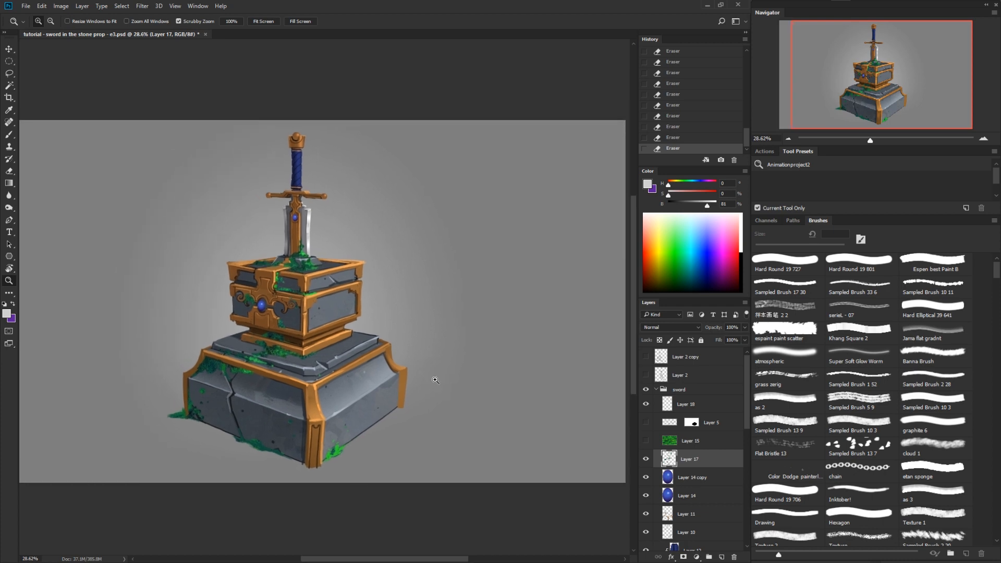
left_click(435, 381)
left_click_drag(477, 434, 495, 446)
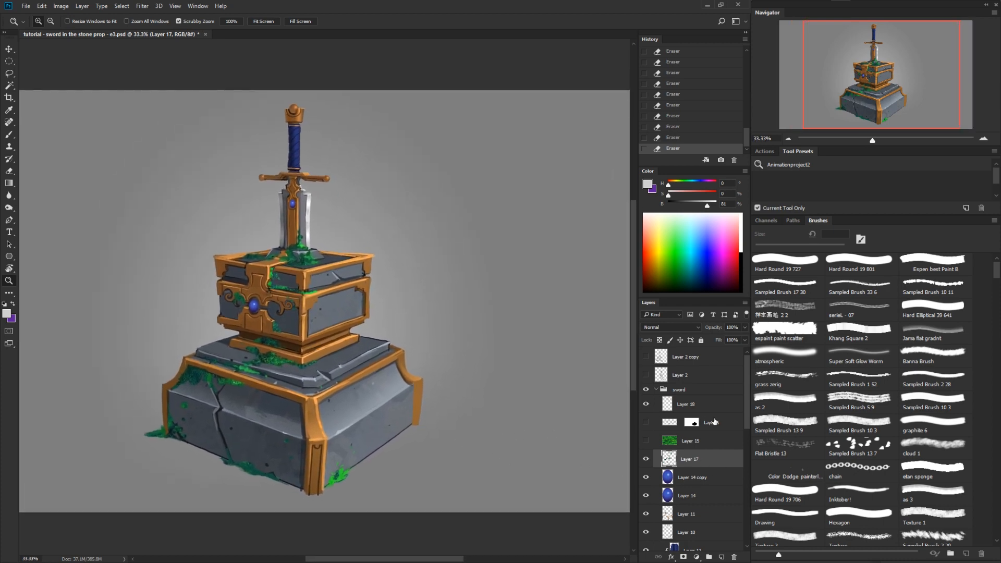
left_click(699, 394)
key("ctrl+alt+e")
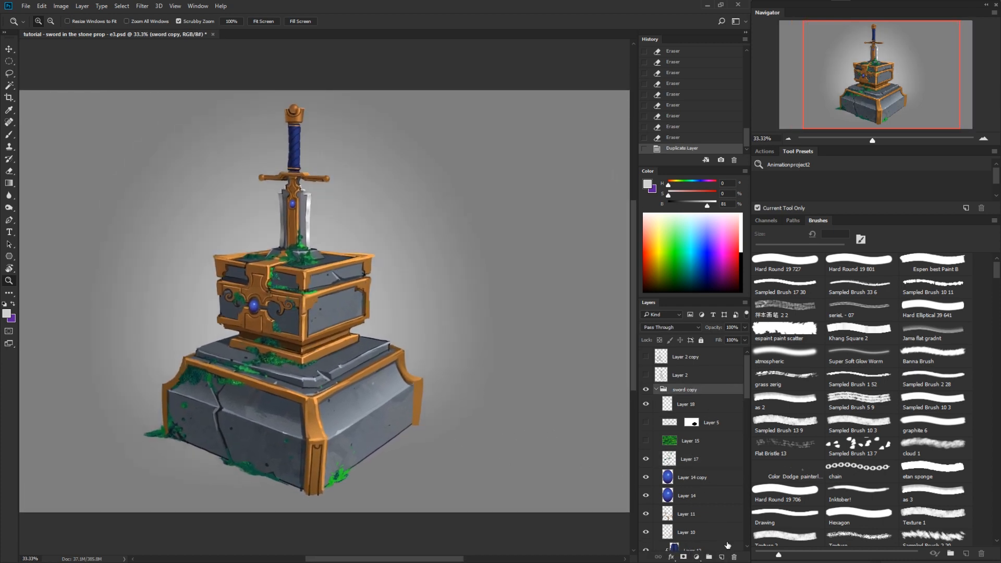
left_click(657, 408)
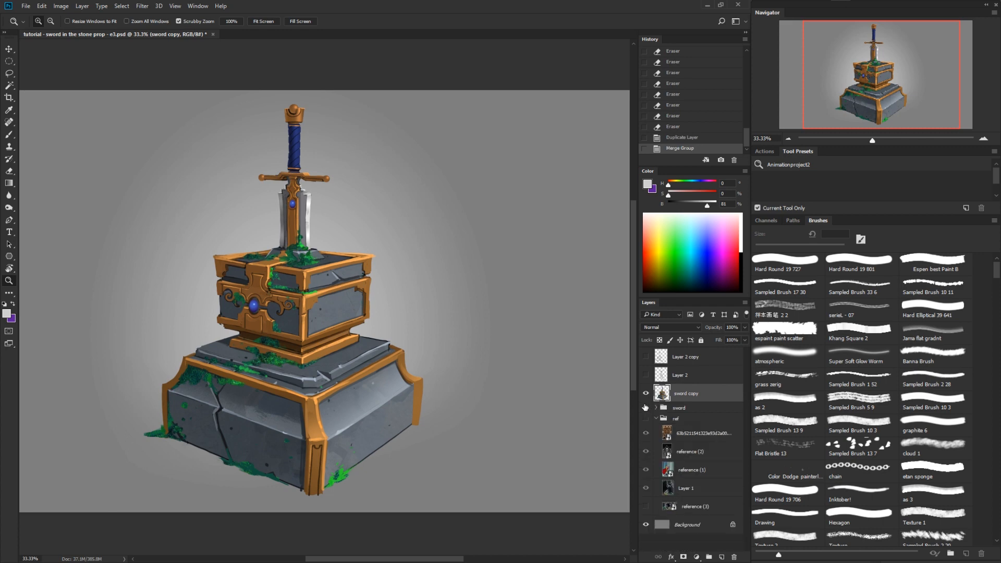
left_click(645, 408)
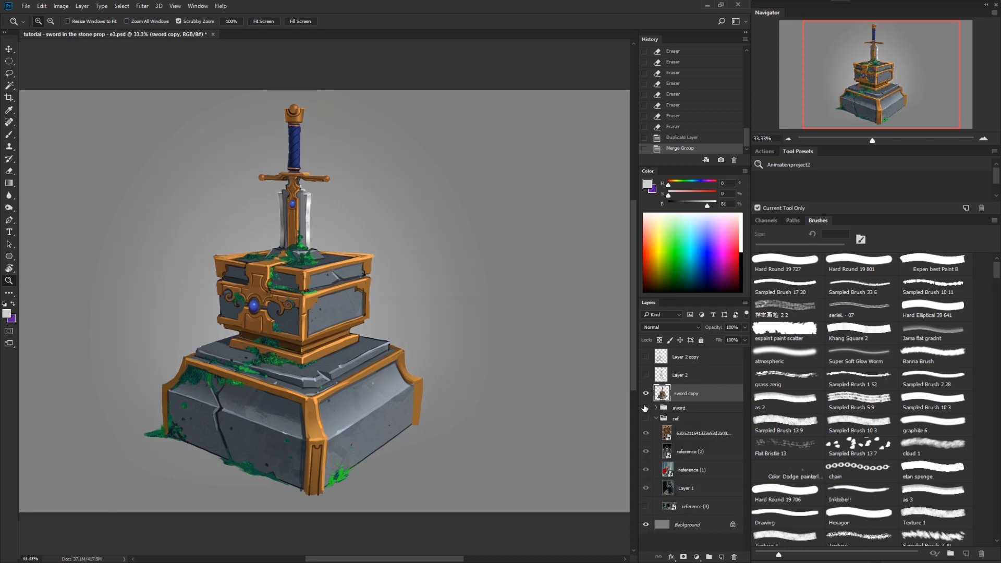
Step: Try adding 2% uniform monochromatic noise to the sword copy layer, inspect the chest up close, and undo the noise
left_click(148, 6)
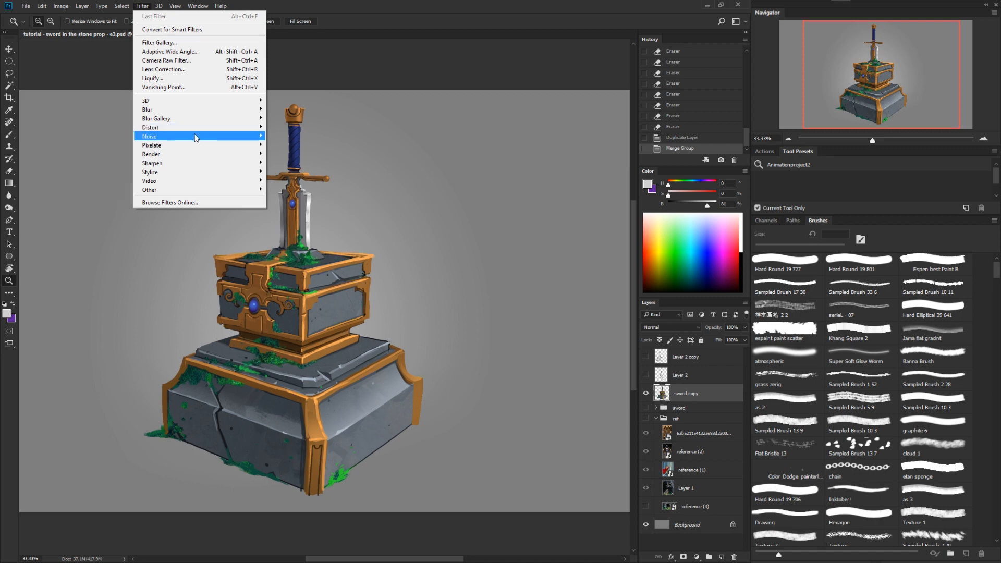
mouse_move(195, 136)
left_click(120, 137)
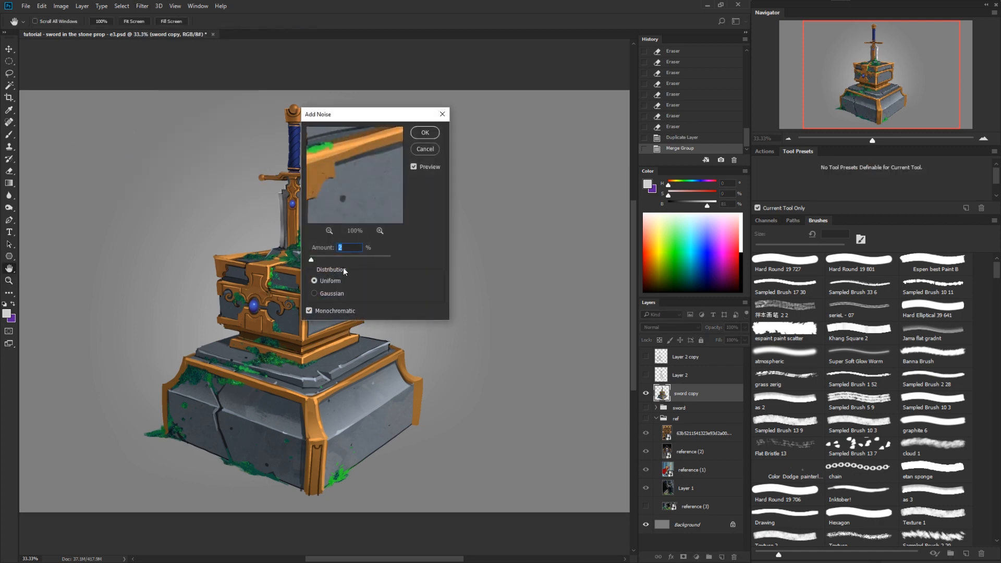
left_click(427, 133)
key("z")
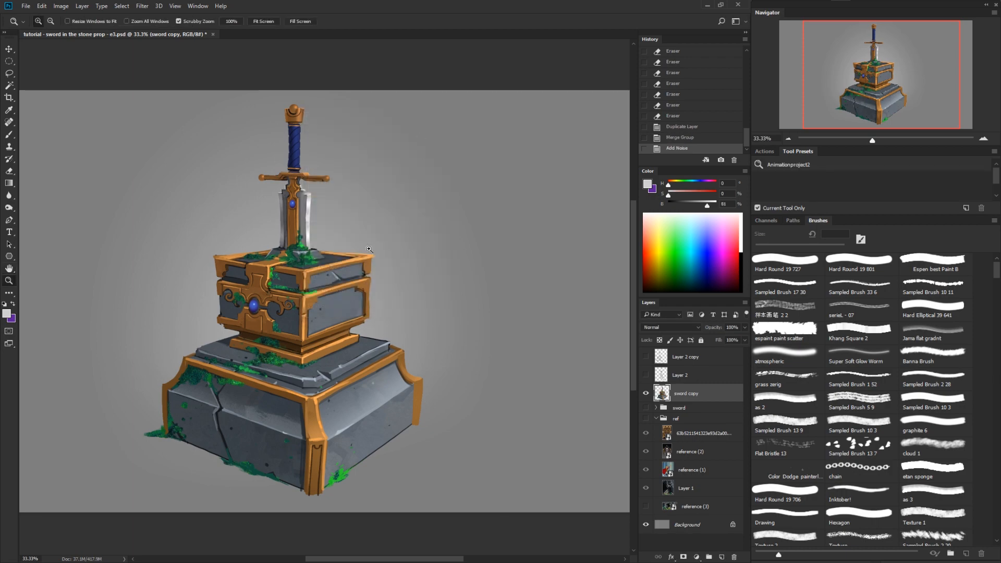
left_click_drag(328, 295, 351, 289)
key("ctrl+z")
key("ctrl+z")
key("ctrl+z")
key("ctrl+z")
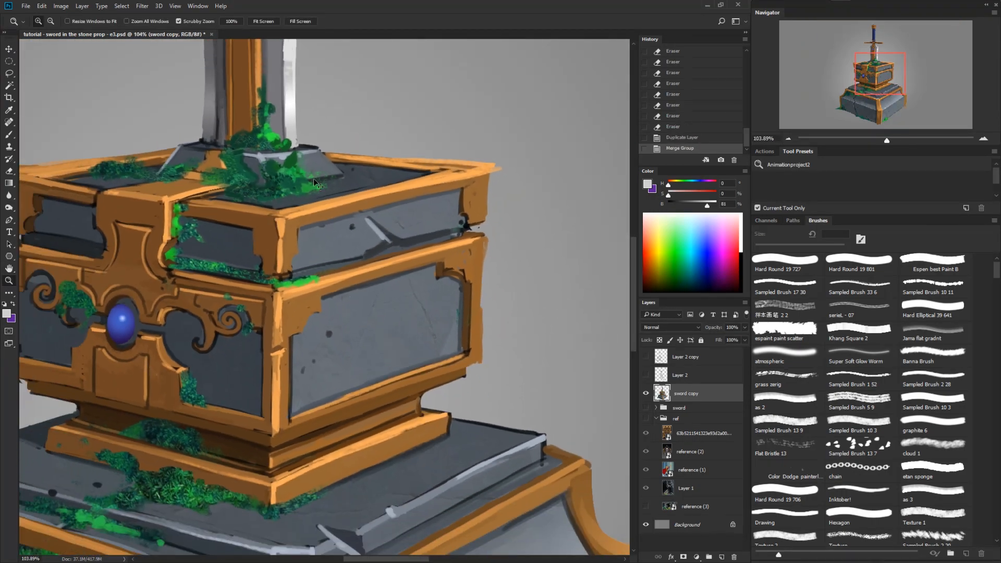
Step: Sharpen the sword copy layer with Unsharp Mask at 53% amount, 1.0 pixel radius and threshold 0
left_click(143, 7)
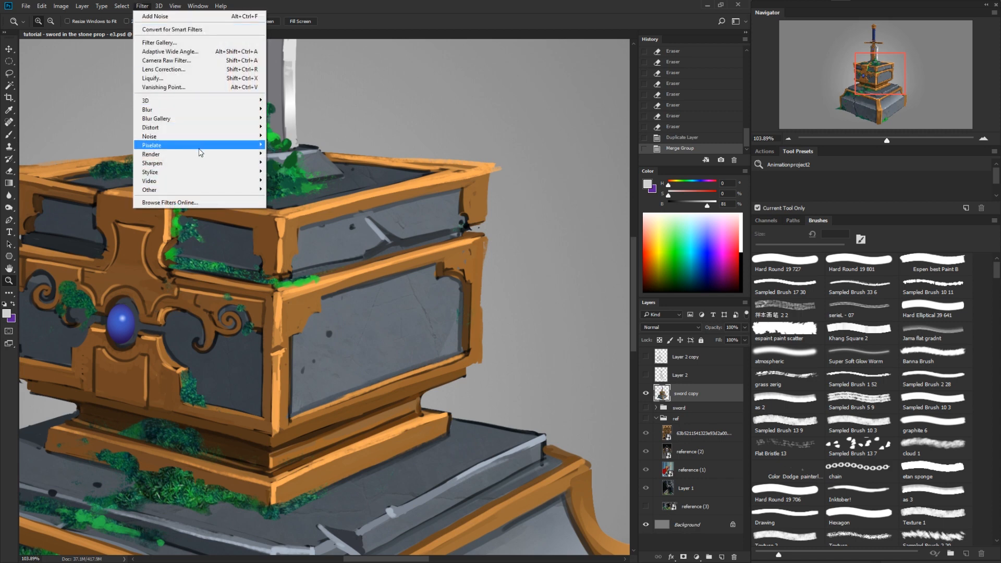
mouse_move(193, 165)
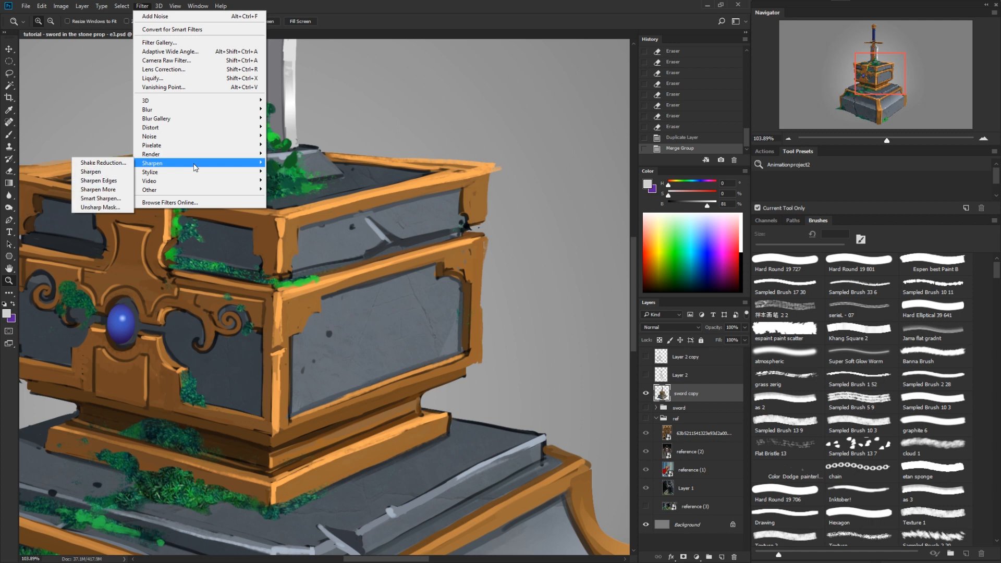
left_click(114, 208)
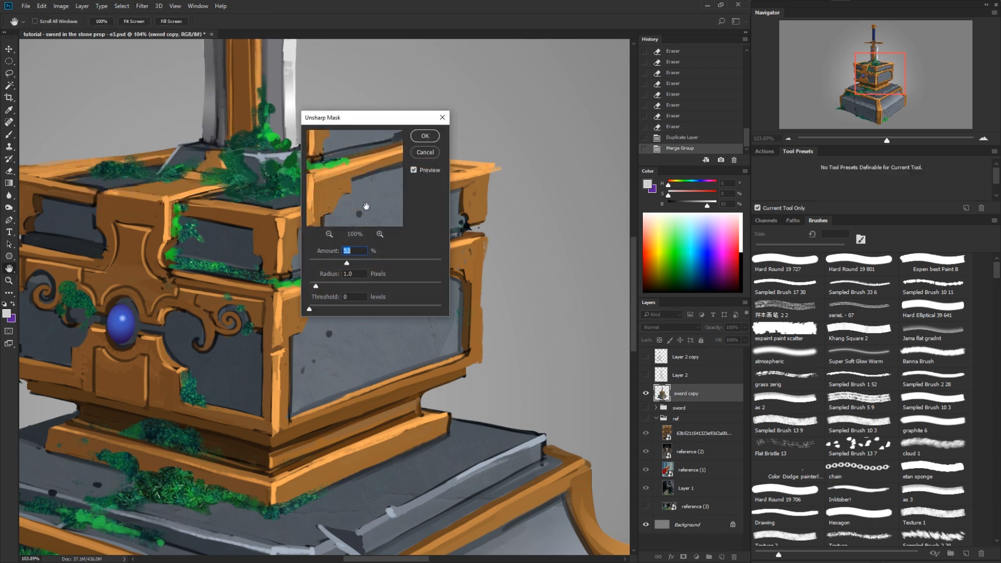
left_click(425, 135)
key("z")
Step: Add 2% uniform monochromatic noise to the sharpened sword copy layer and review the whole prop
left_click(137, 6)
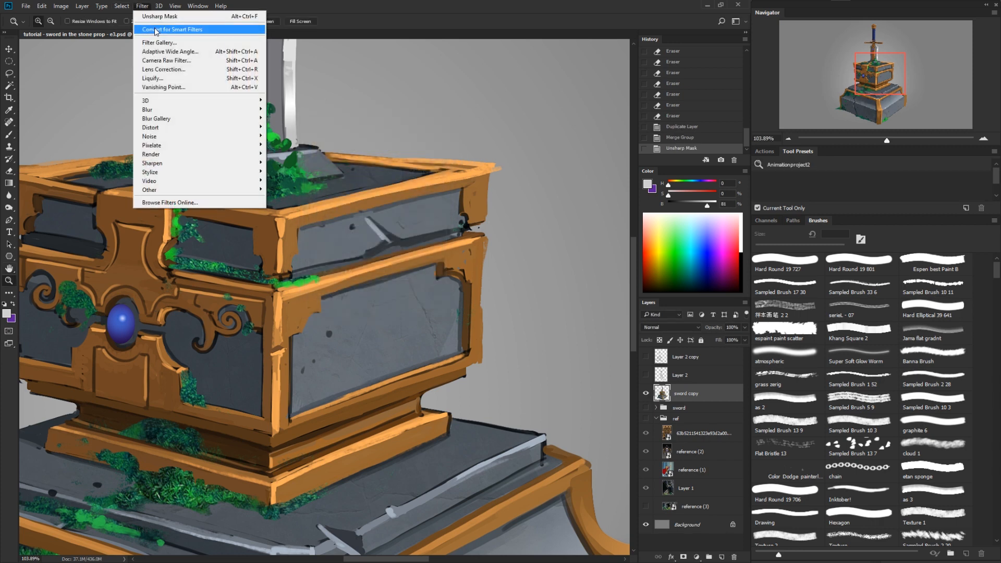
mouse_move(172, 136)
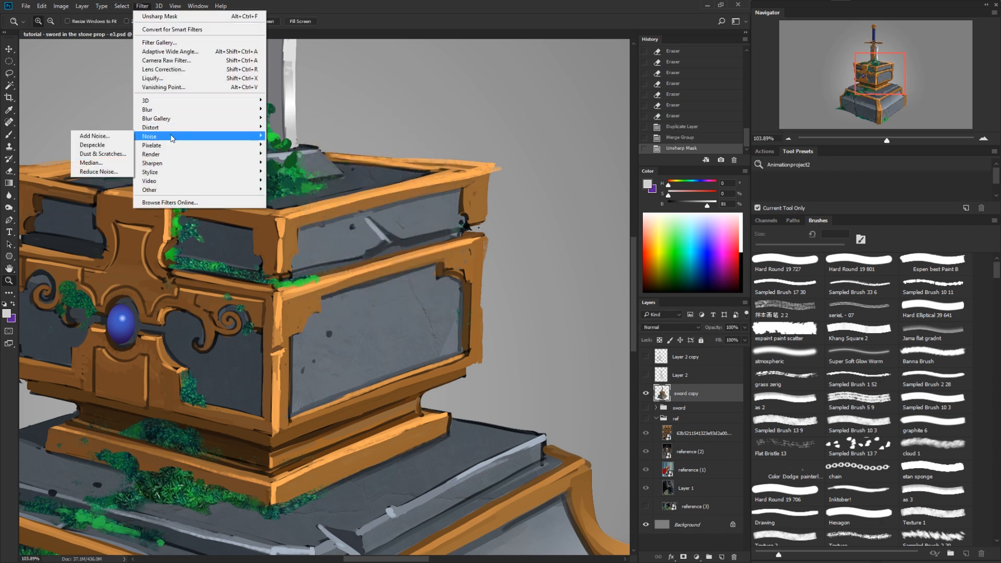
left_click(119, 137)
left_click(425, 133)
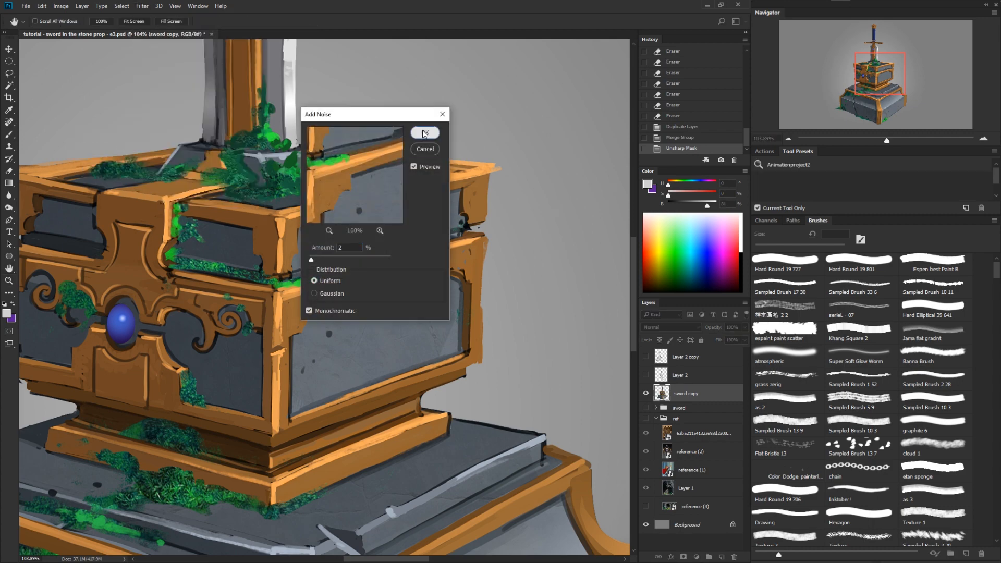
scroll(403, 224, "down", 5)
scroll(403, 224, "down", 4)
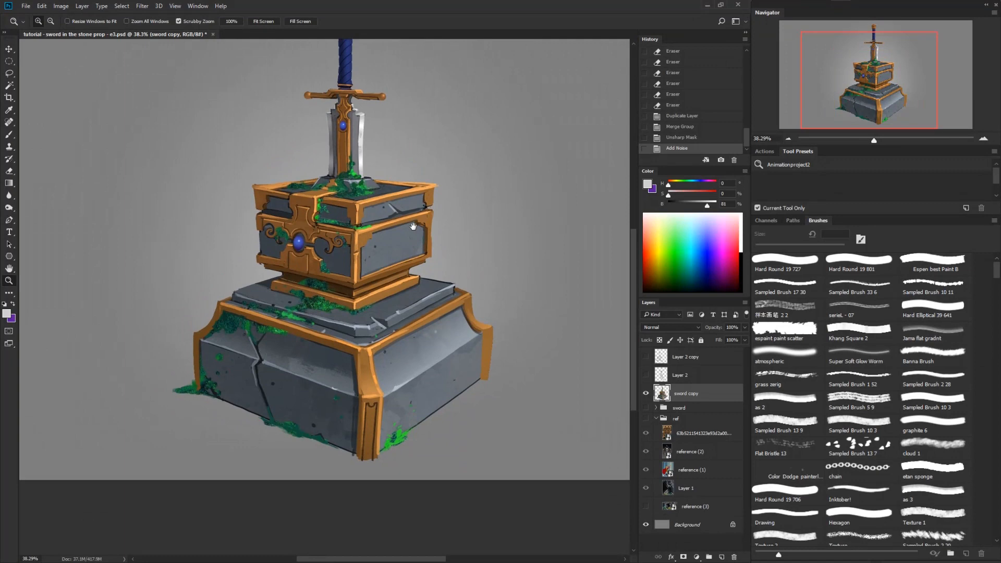
left_click_drag(413, 226, 413, 234)
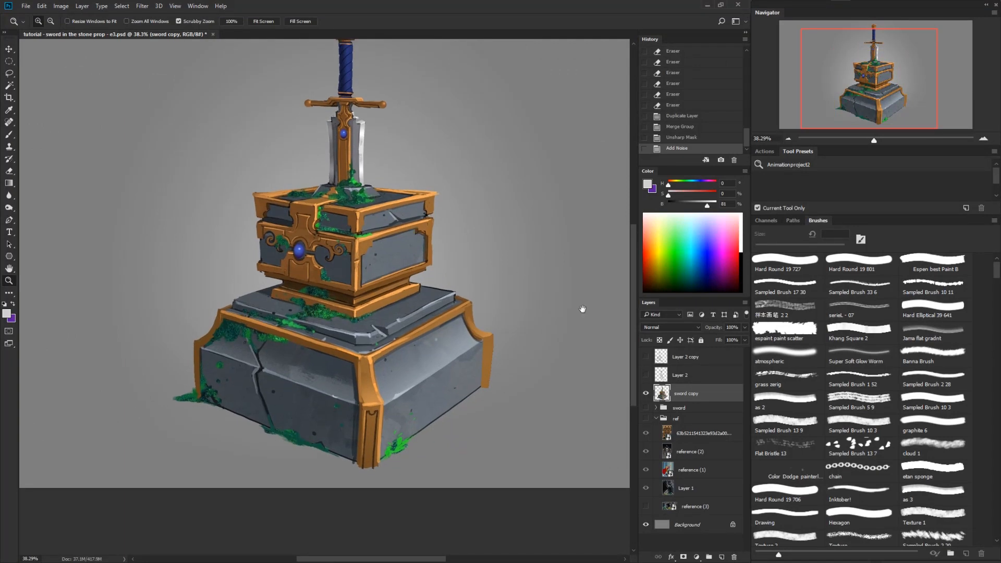
left_click_drag(512, 290, 507, 332)
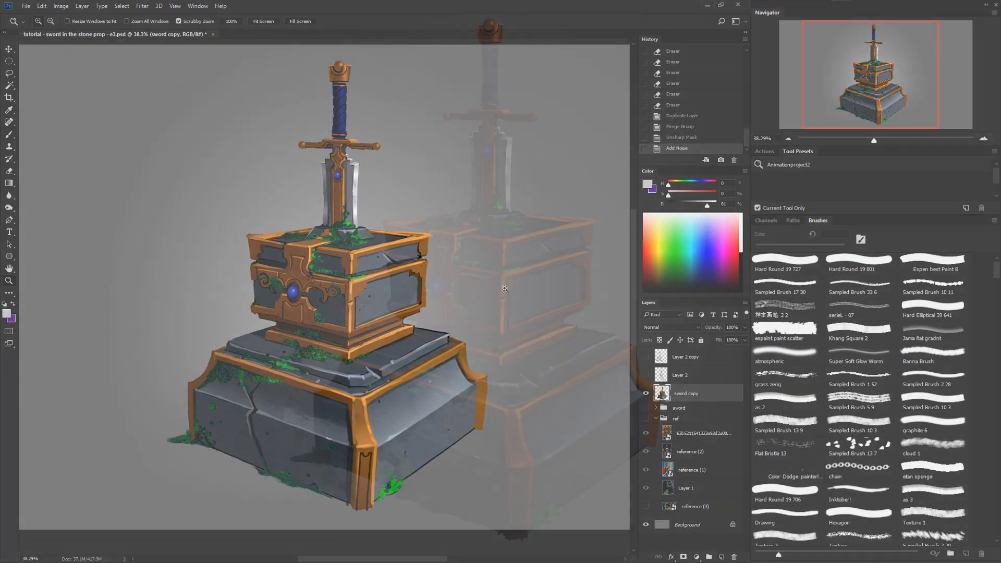